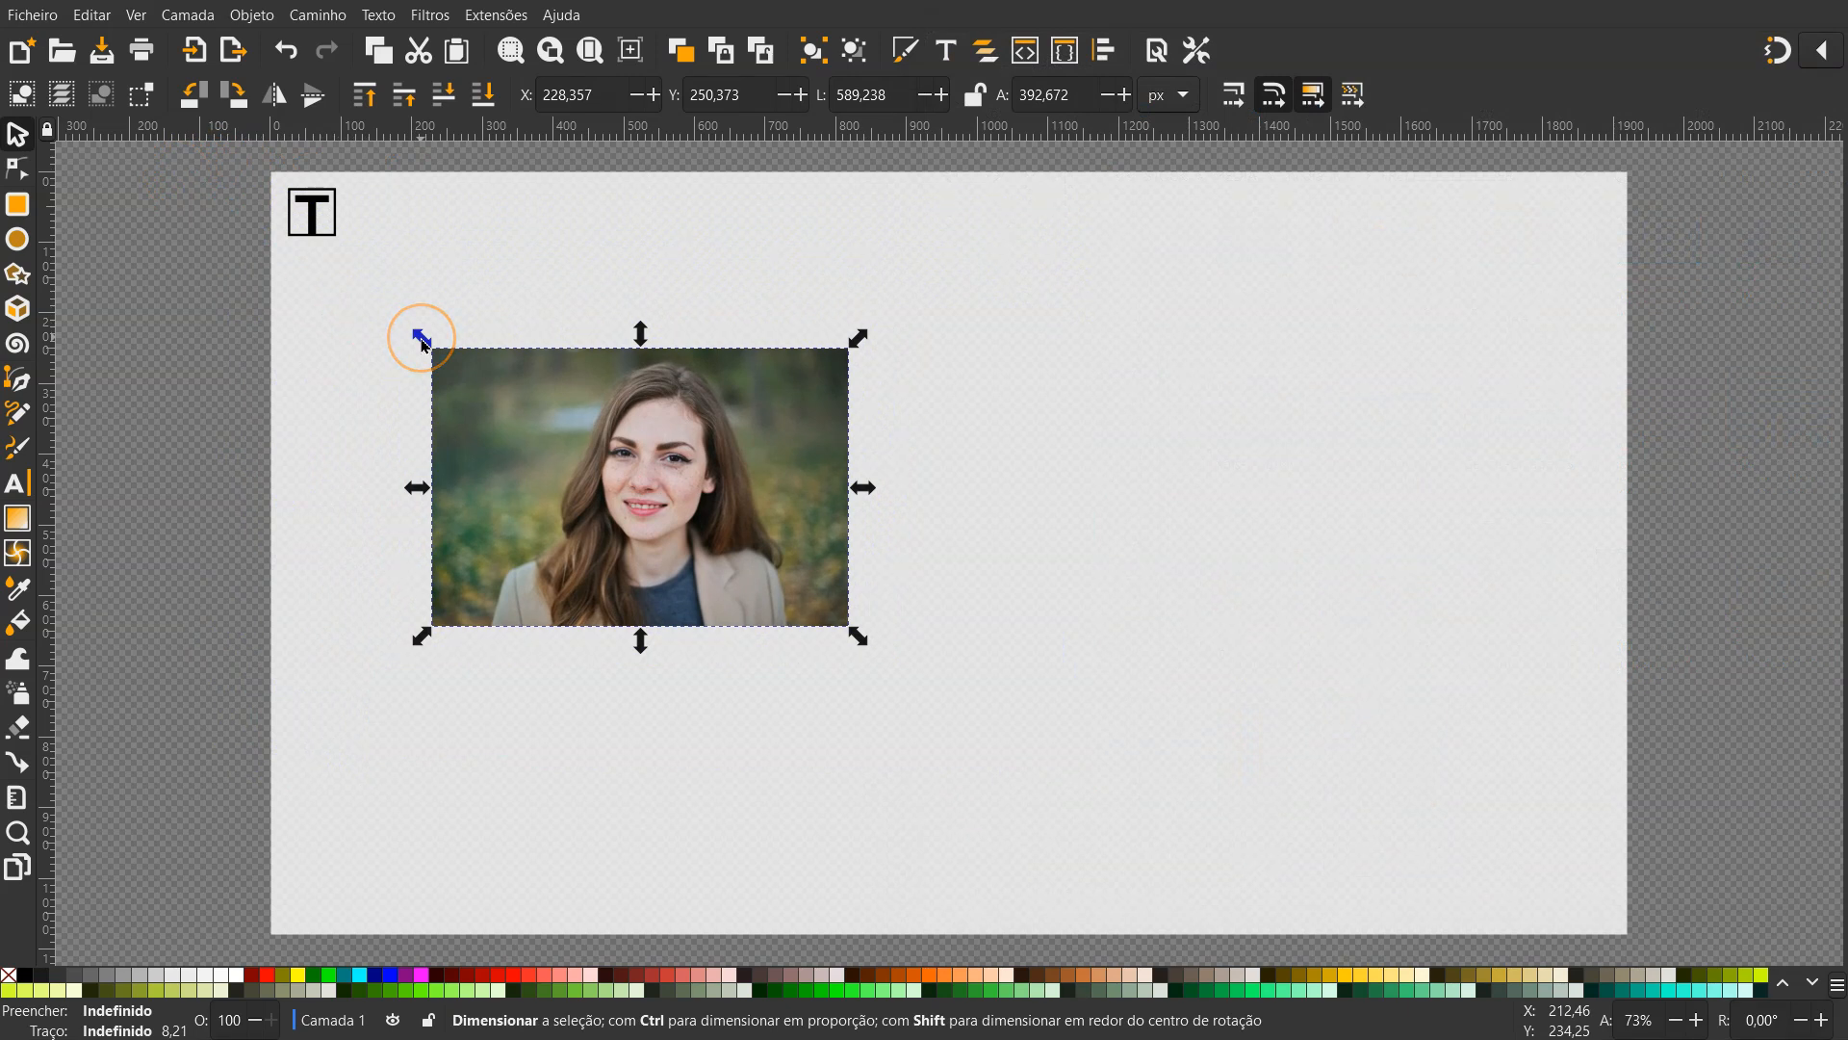
Move the portrait photo up toward the page's upper-left corner, to about X 31, Y 118 px, and deselect it
left_click(452, 361)
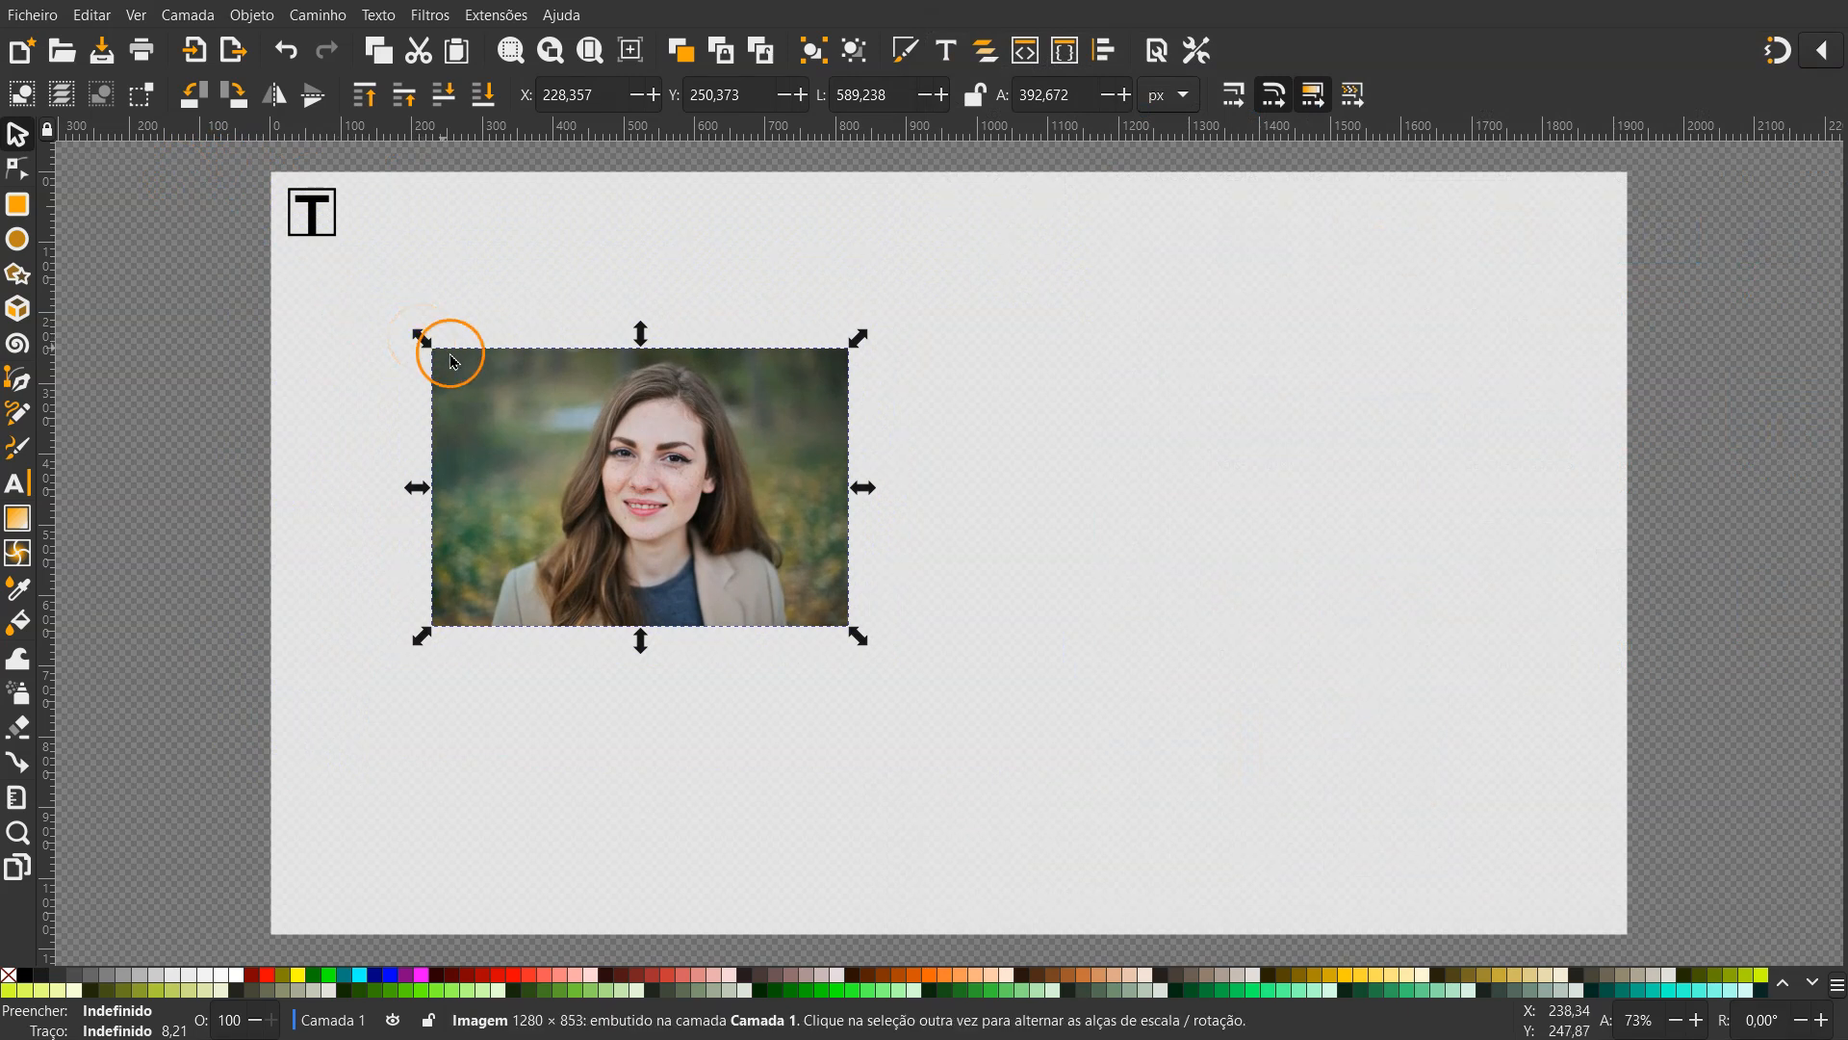
left_click_drag(676, 500, 536, 403)
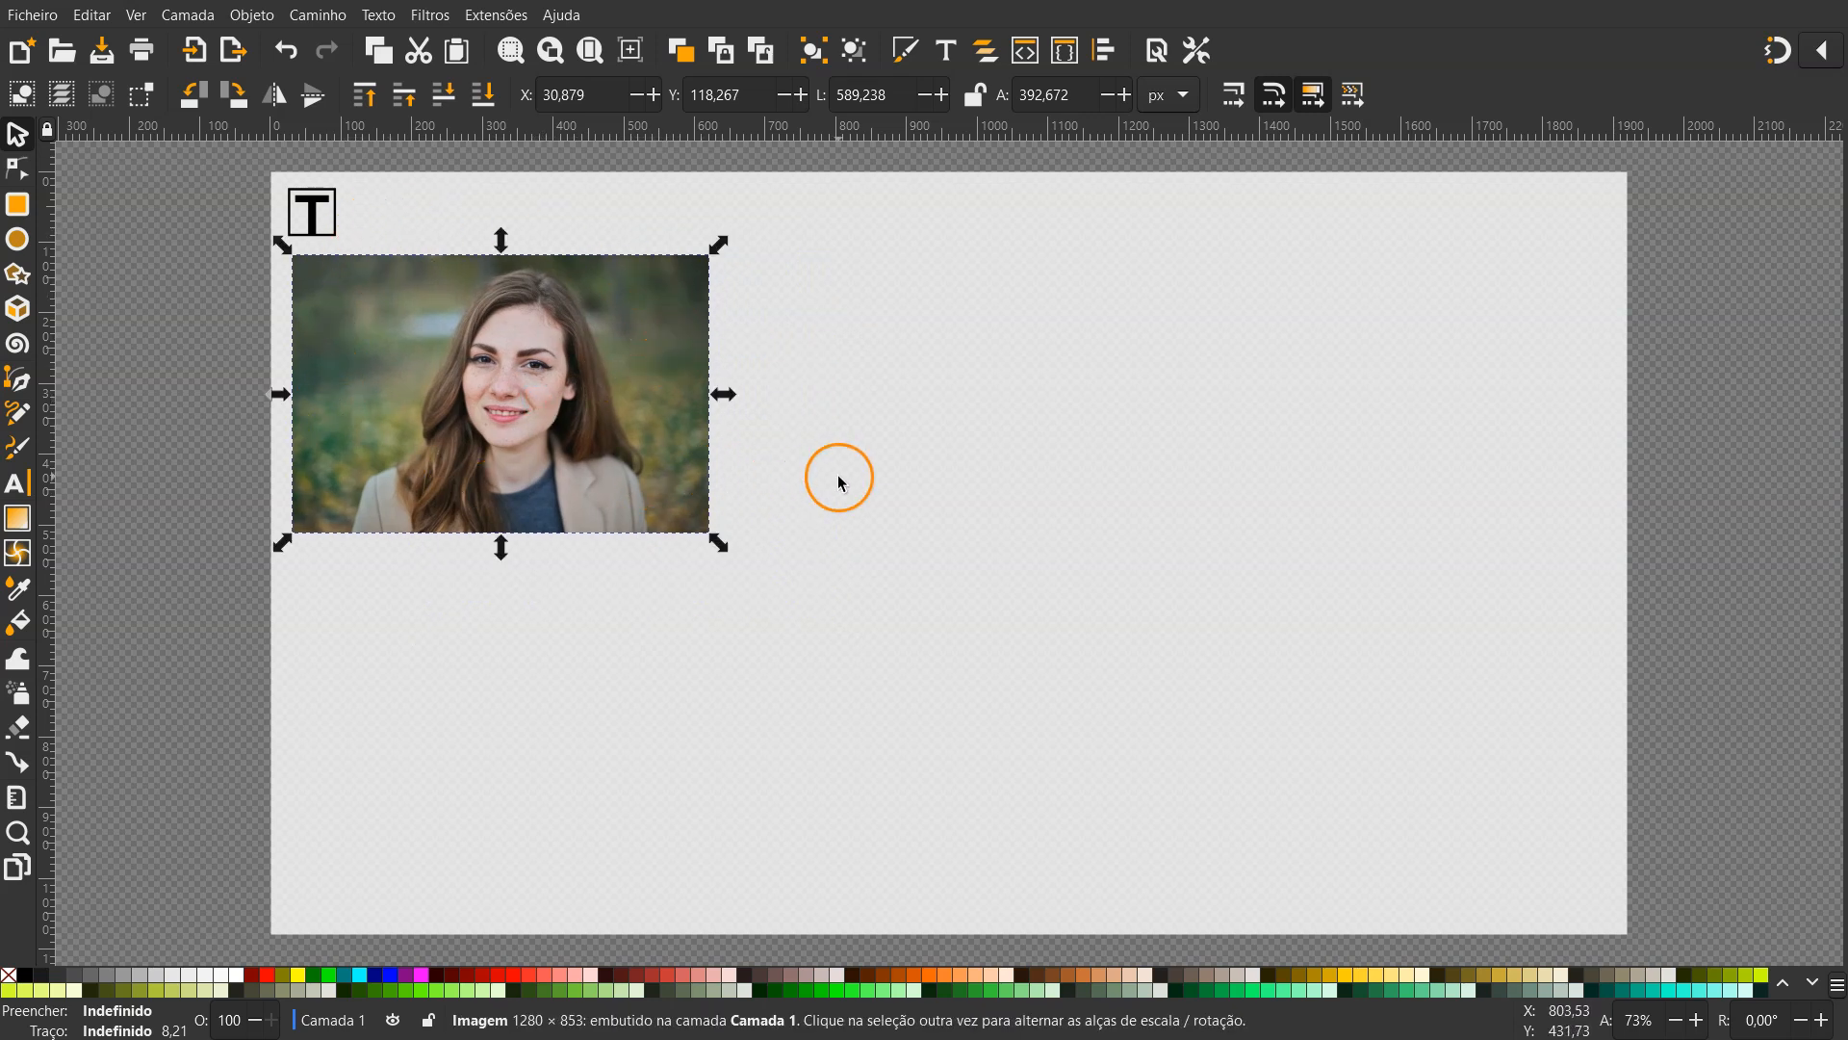
left_click(234, 319)
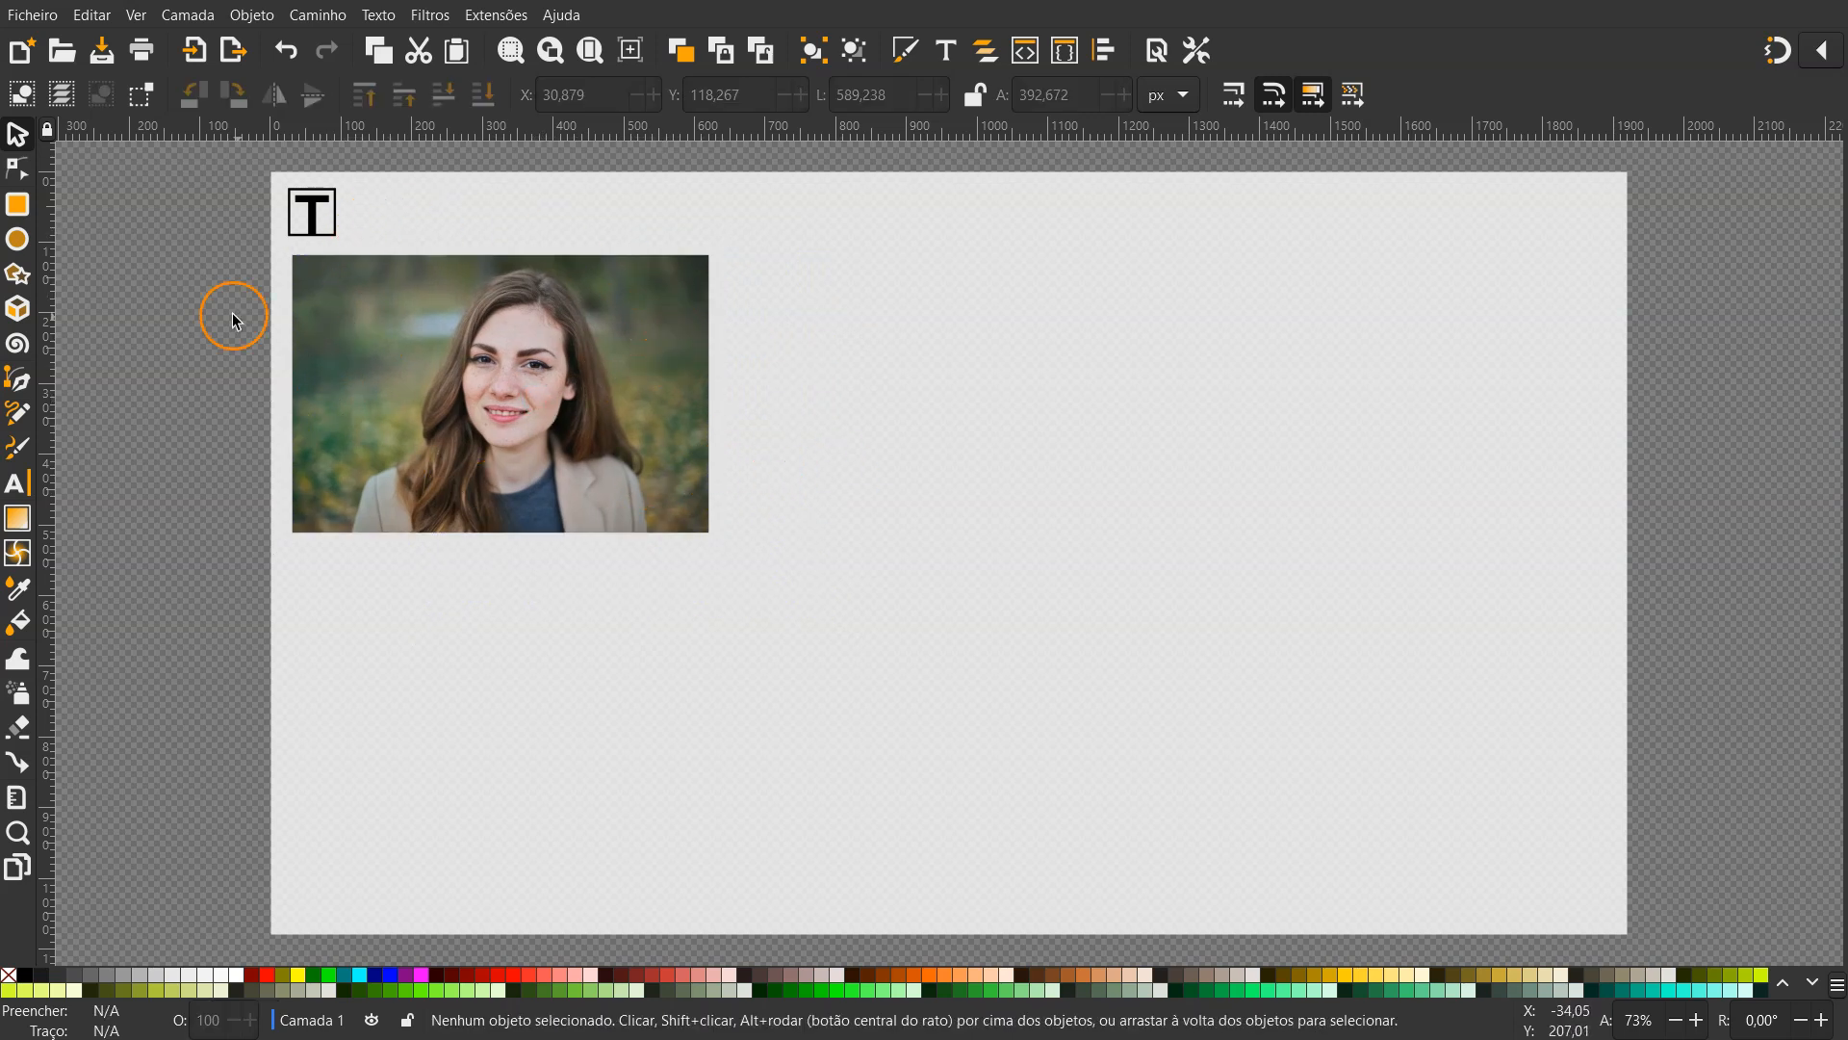
Draw a circle about 140 px in radius beside the photo and give it a black fill at 50% opacity
left_click(26, 249)
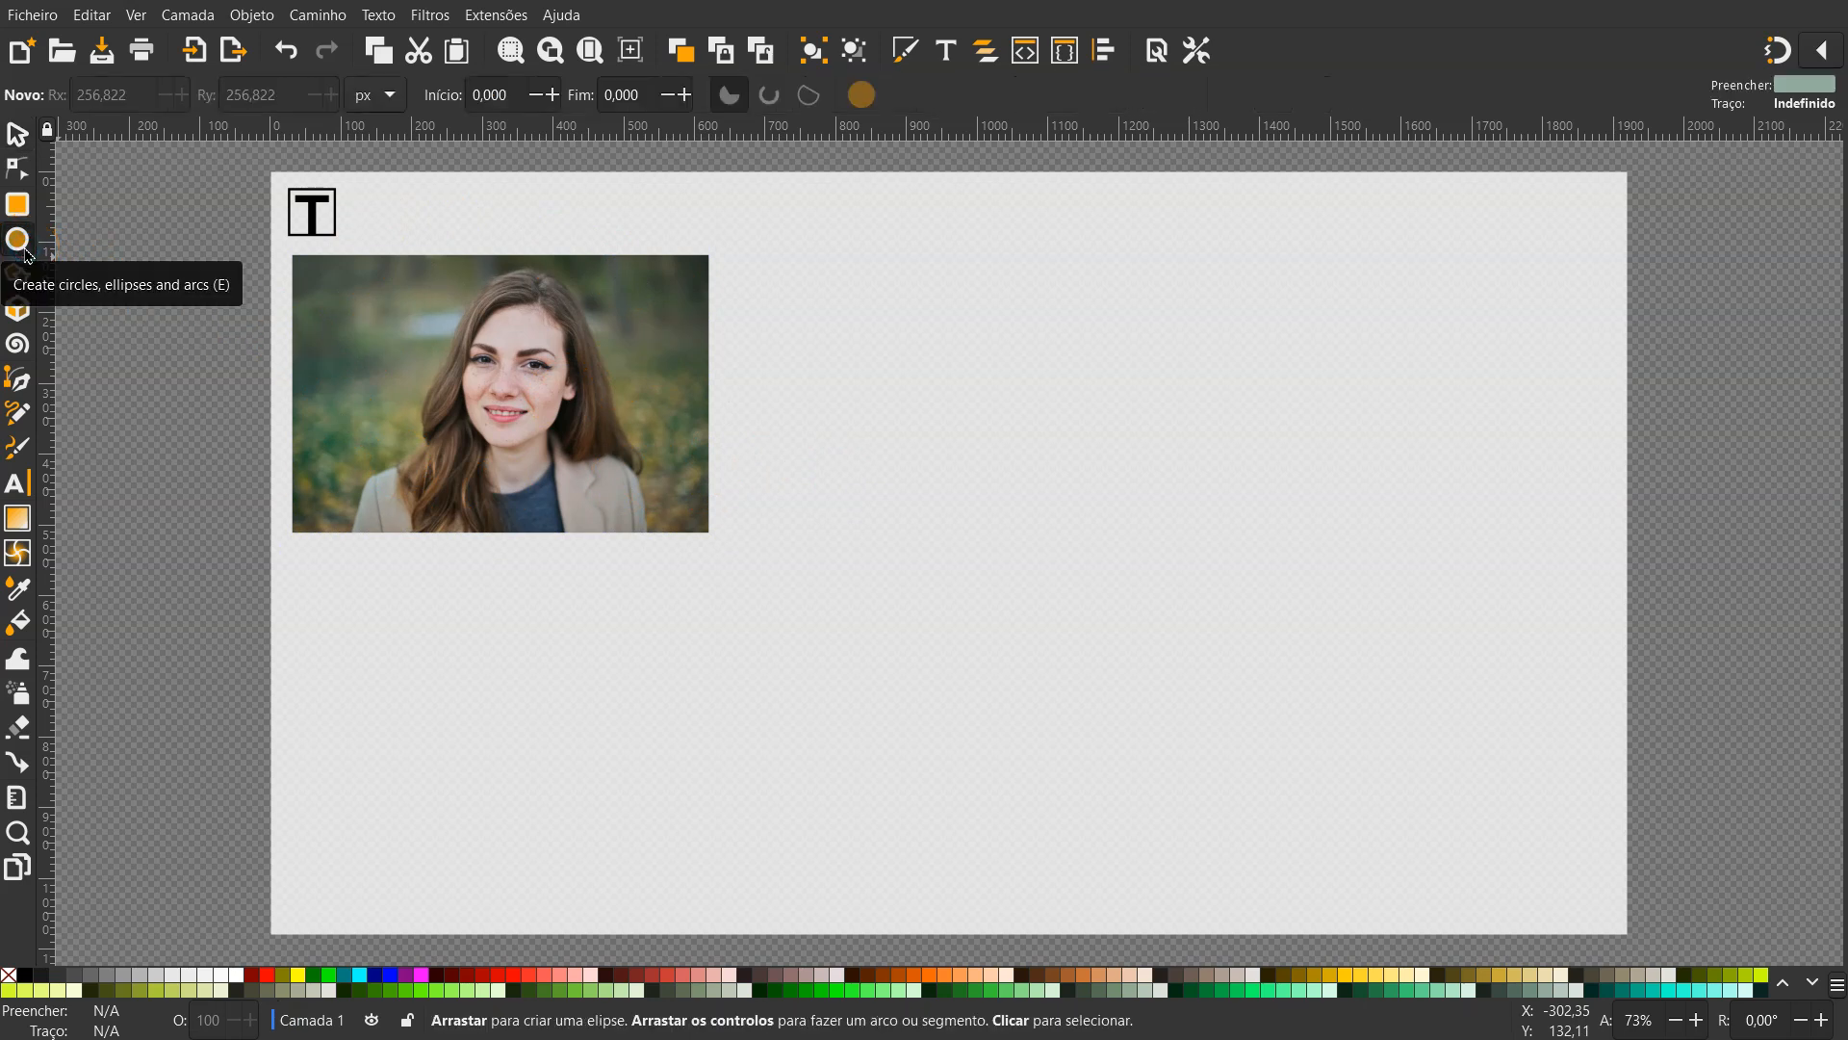
left_click_drag(836, 287, 1049, 476)
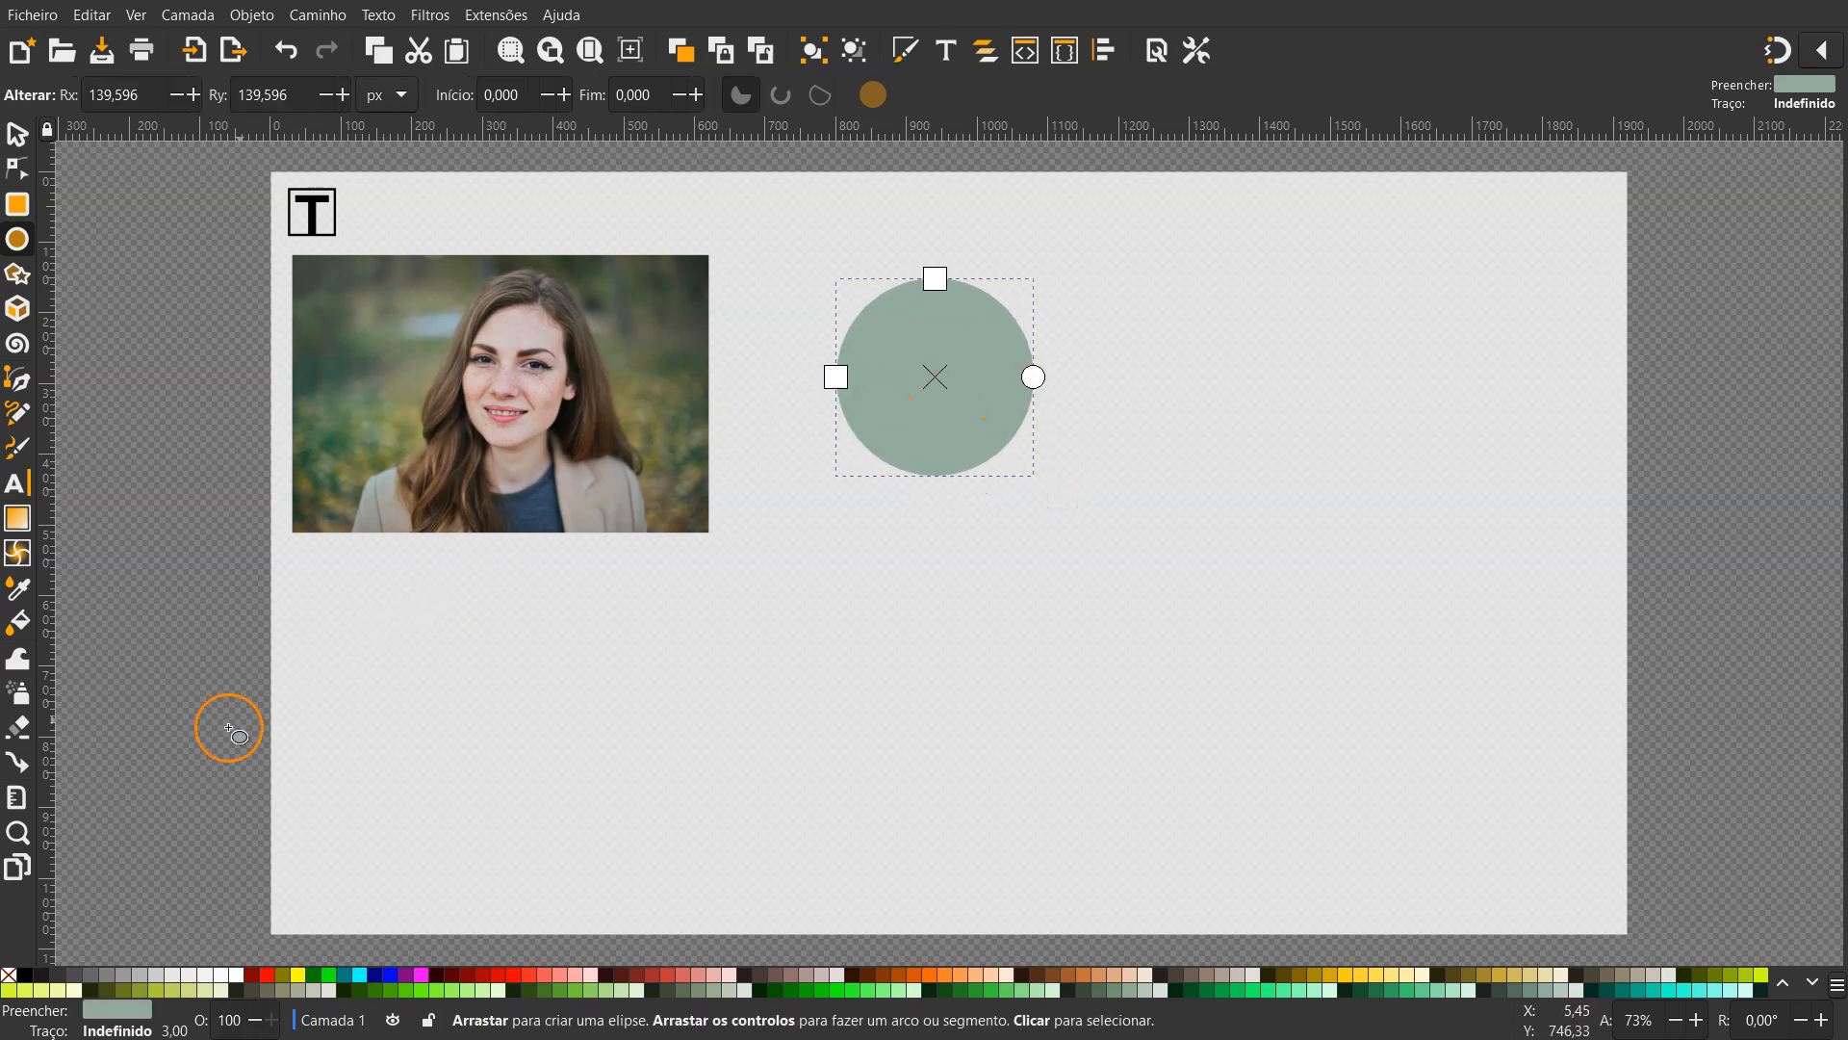
left_click(25, 977)
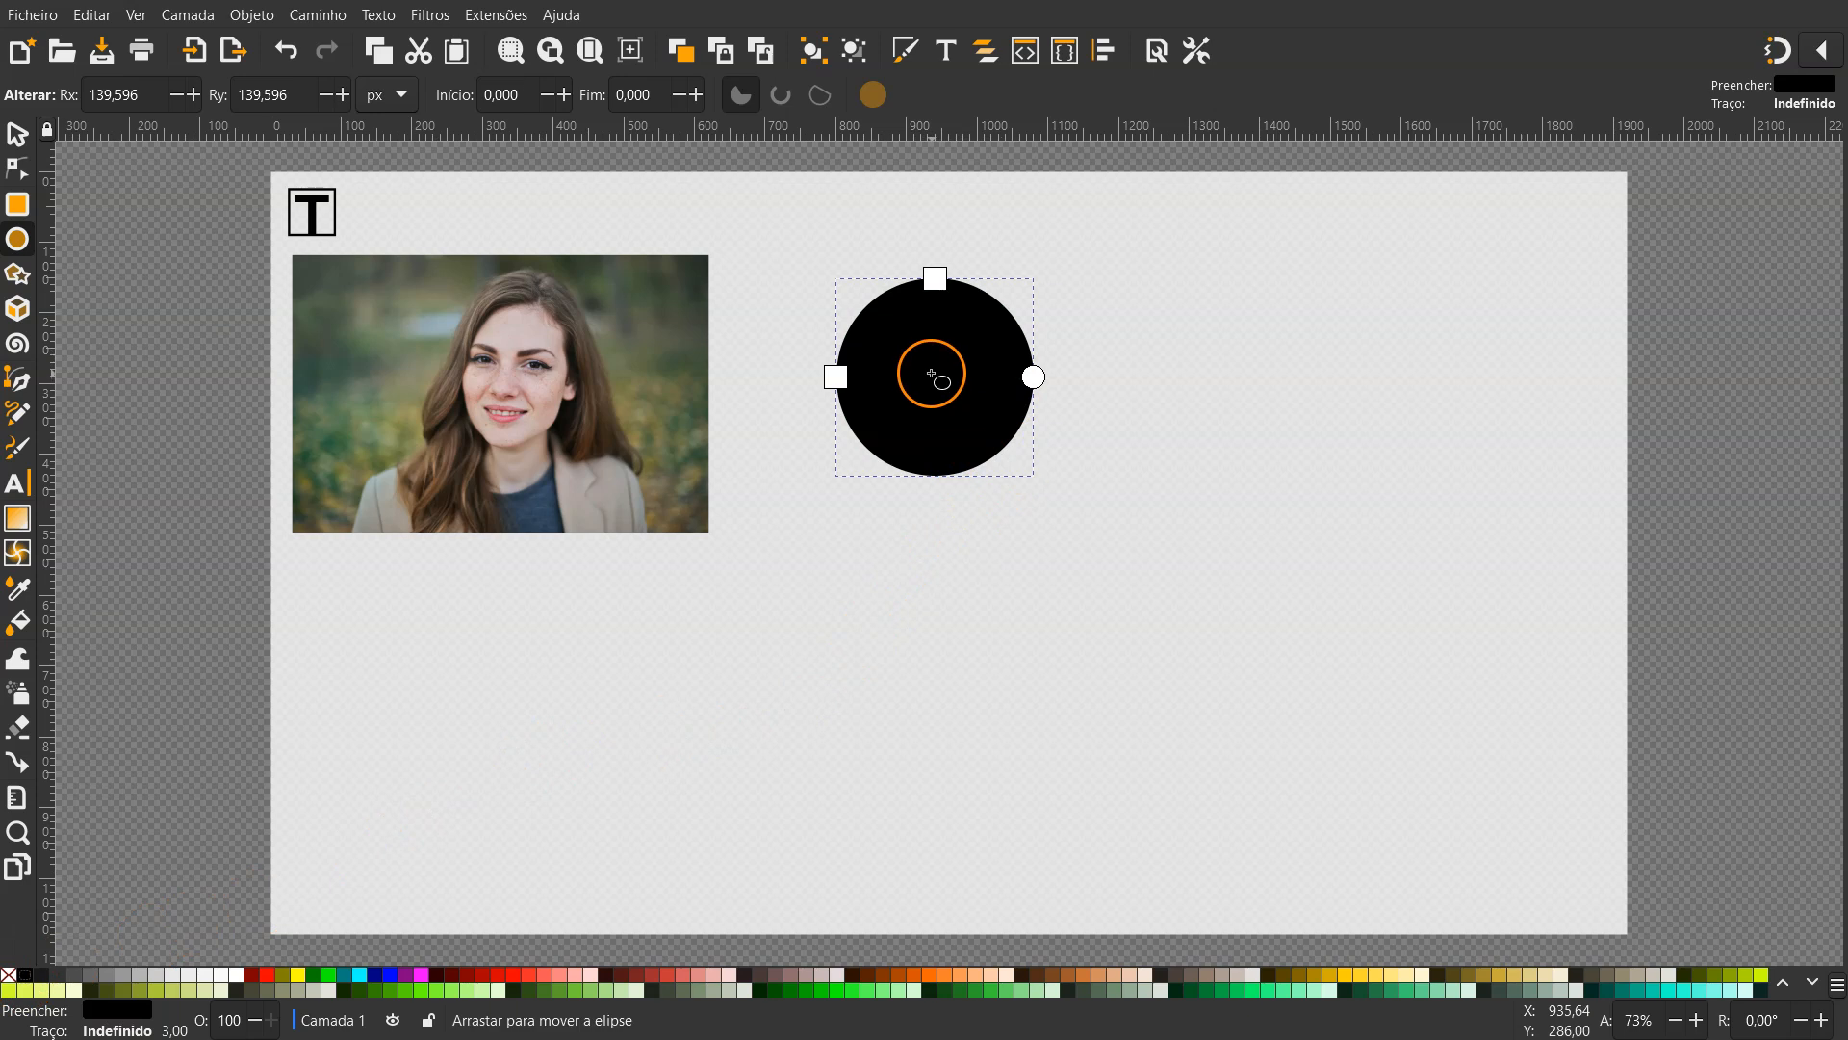
left_click(238, 1020)
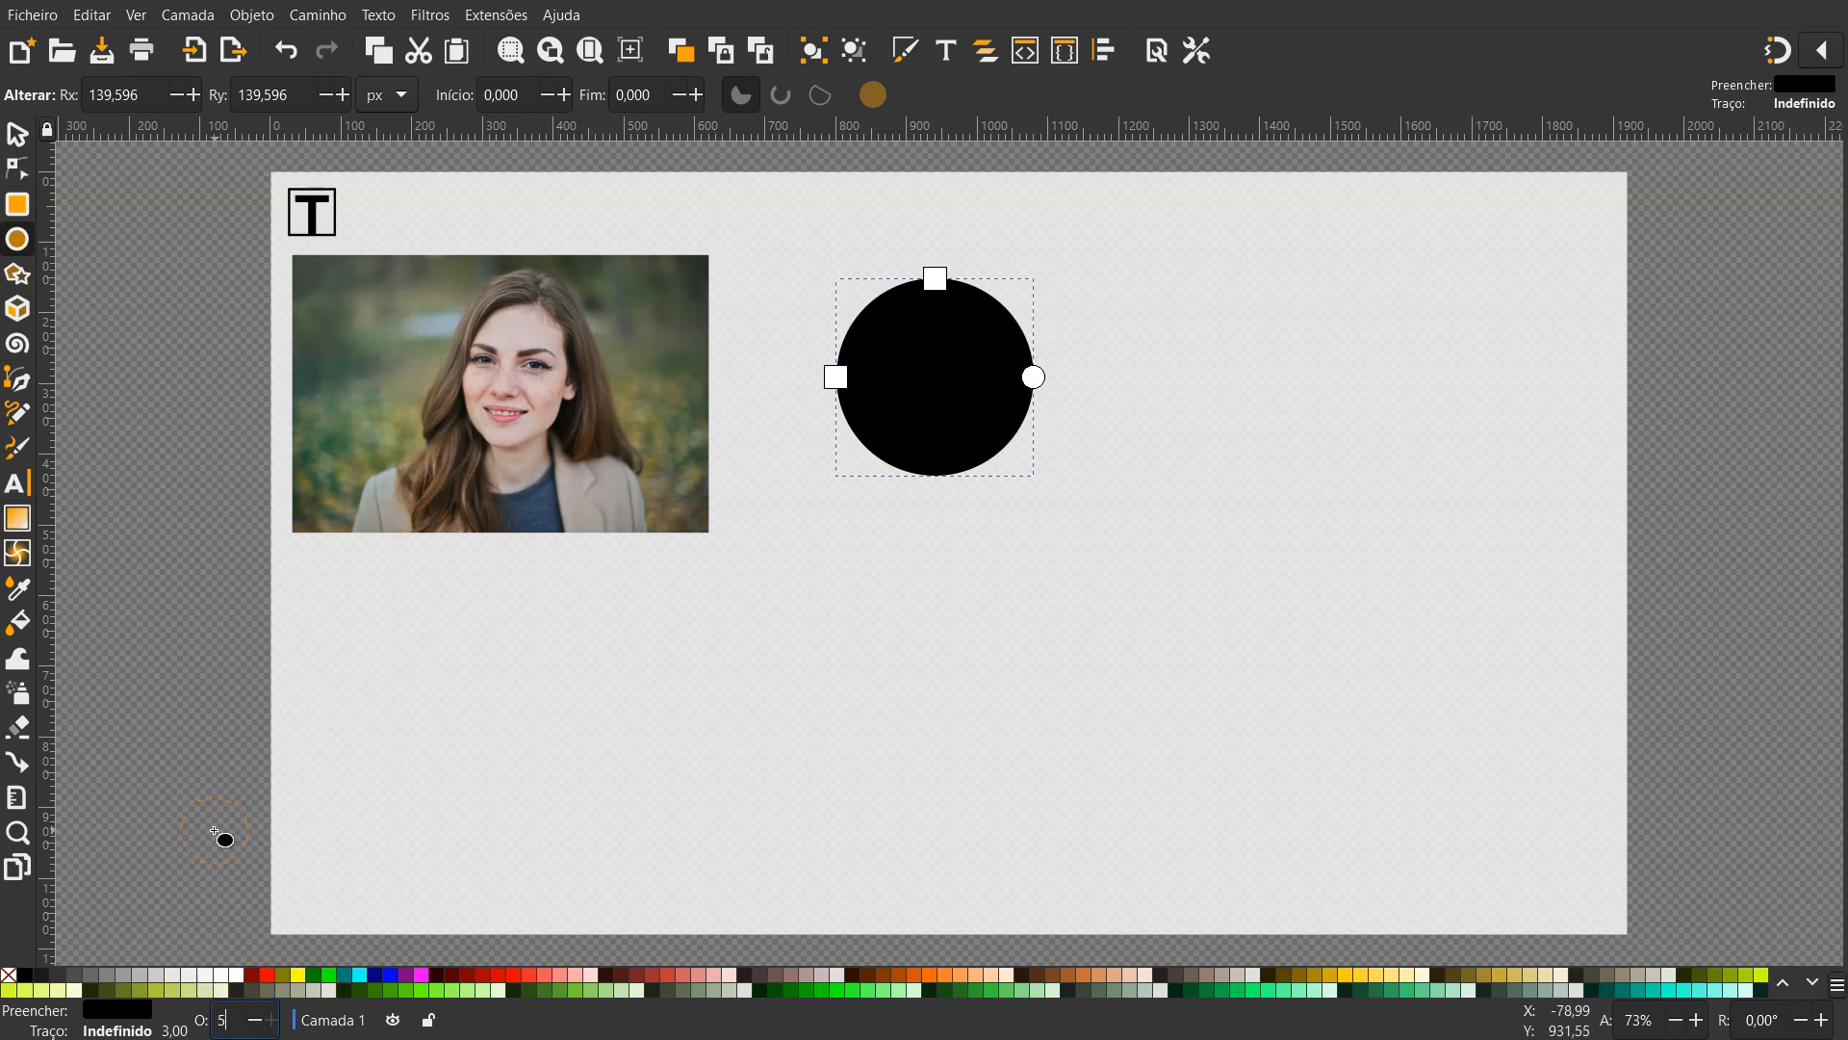
key("Return")
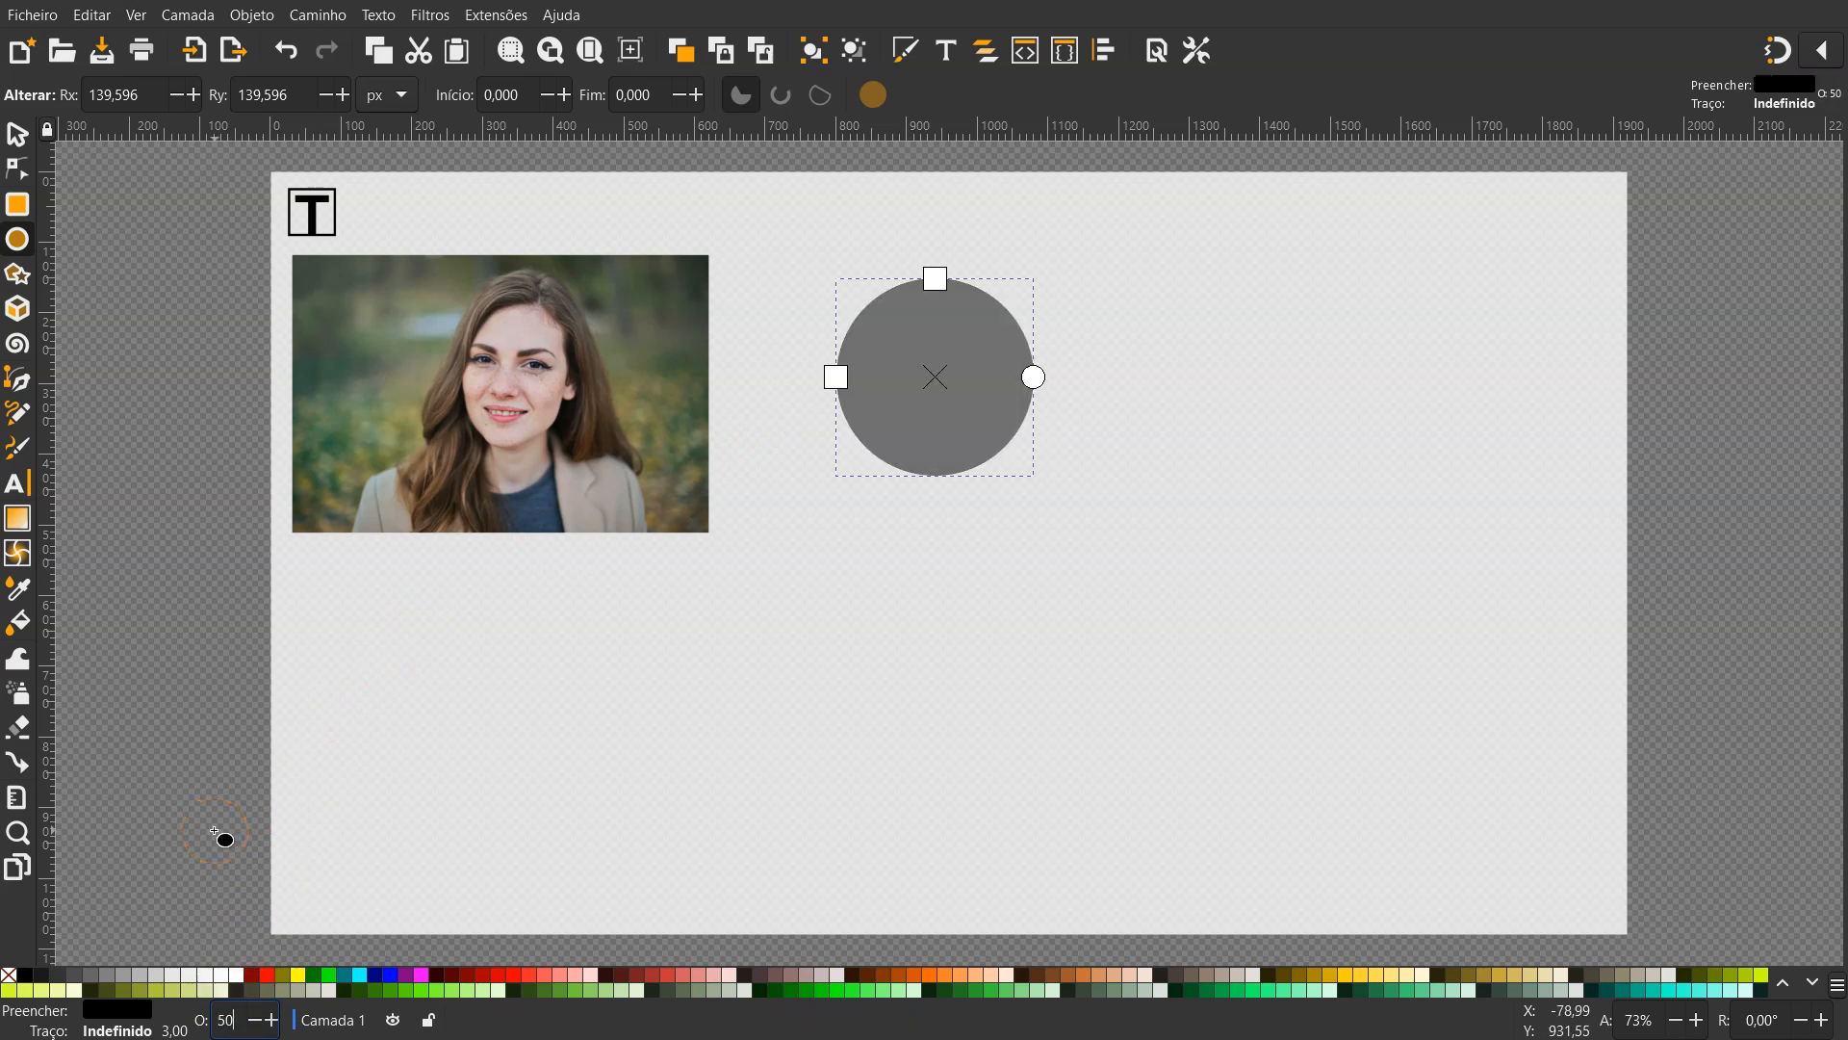
Place the translucent circle over the woman's face and enlarge it proportionally to about 306 px in diameter
left_click(18, 135)
left_click_drag(962, 384, 539, 366)
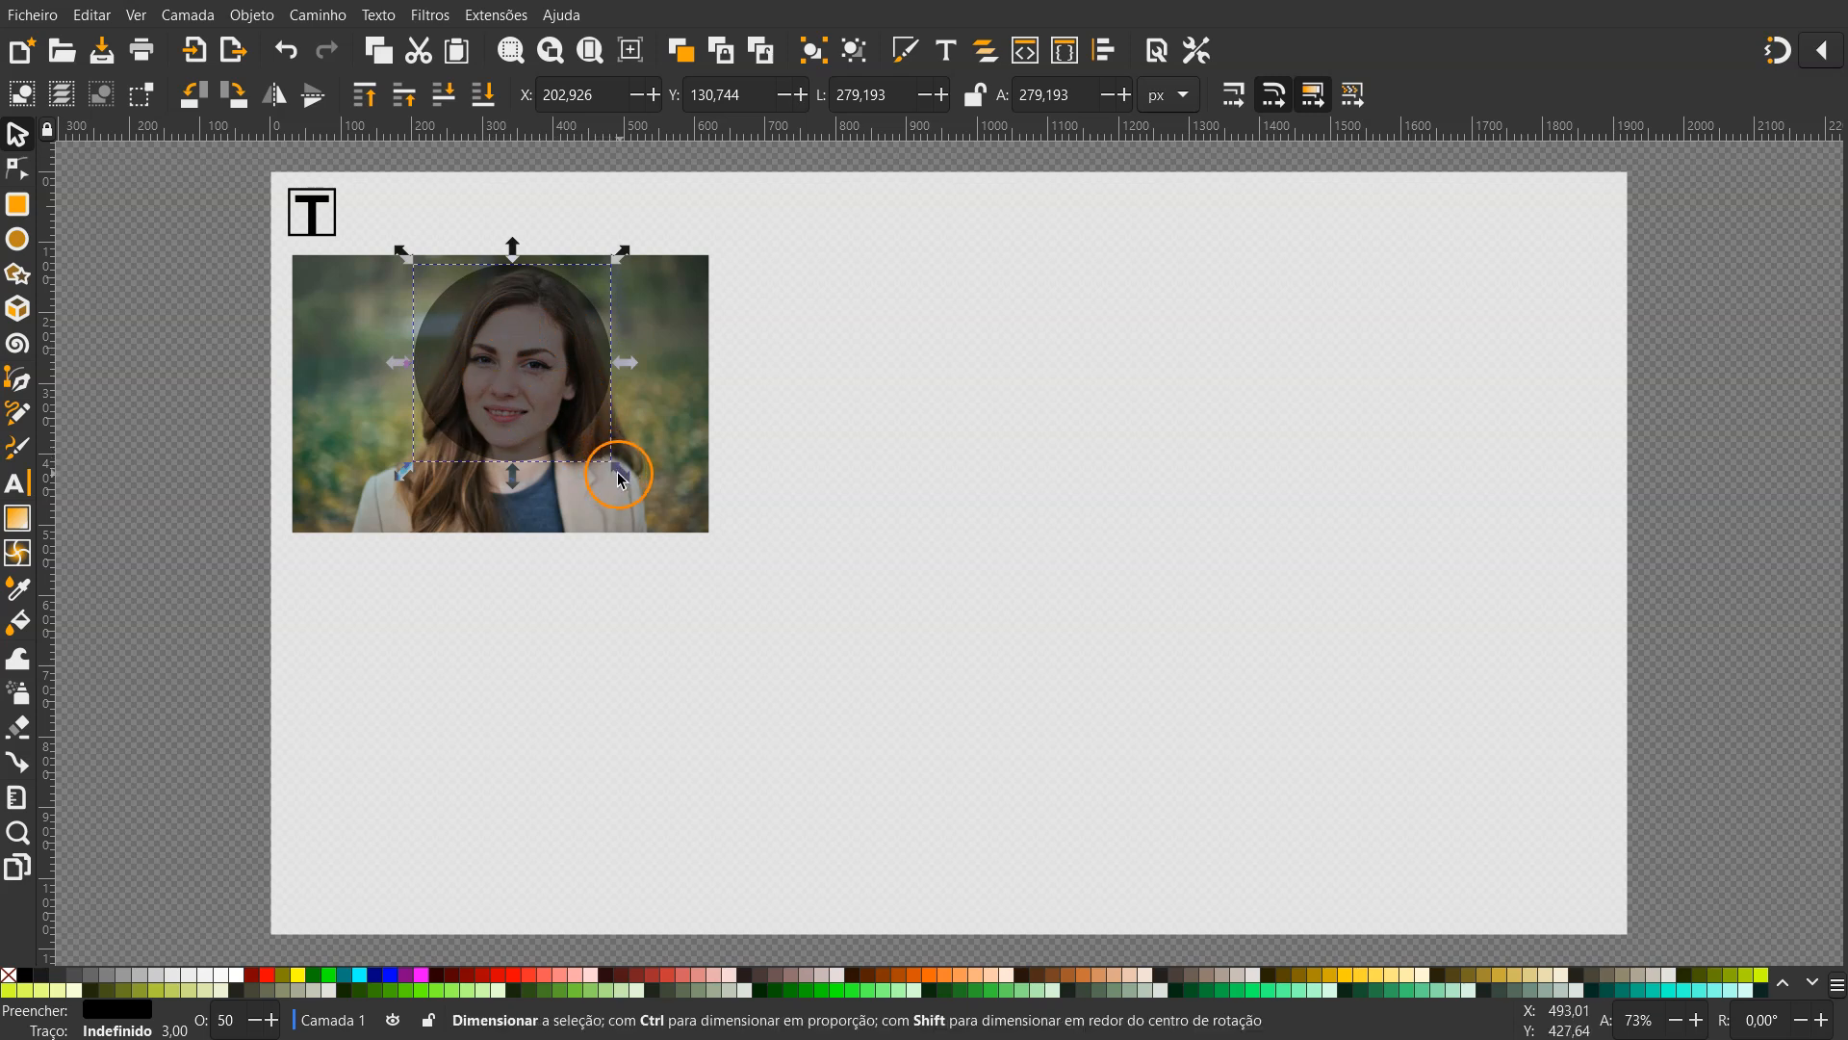
left_click_drag(625, 478, 635, 489)
left_click(560, 400)
left_click_drag(562, 399, 565, 405)
left_click(461, 421)
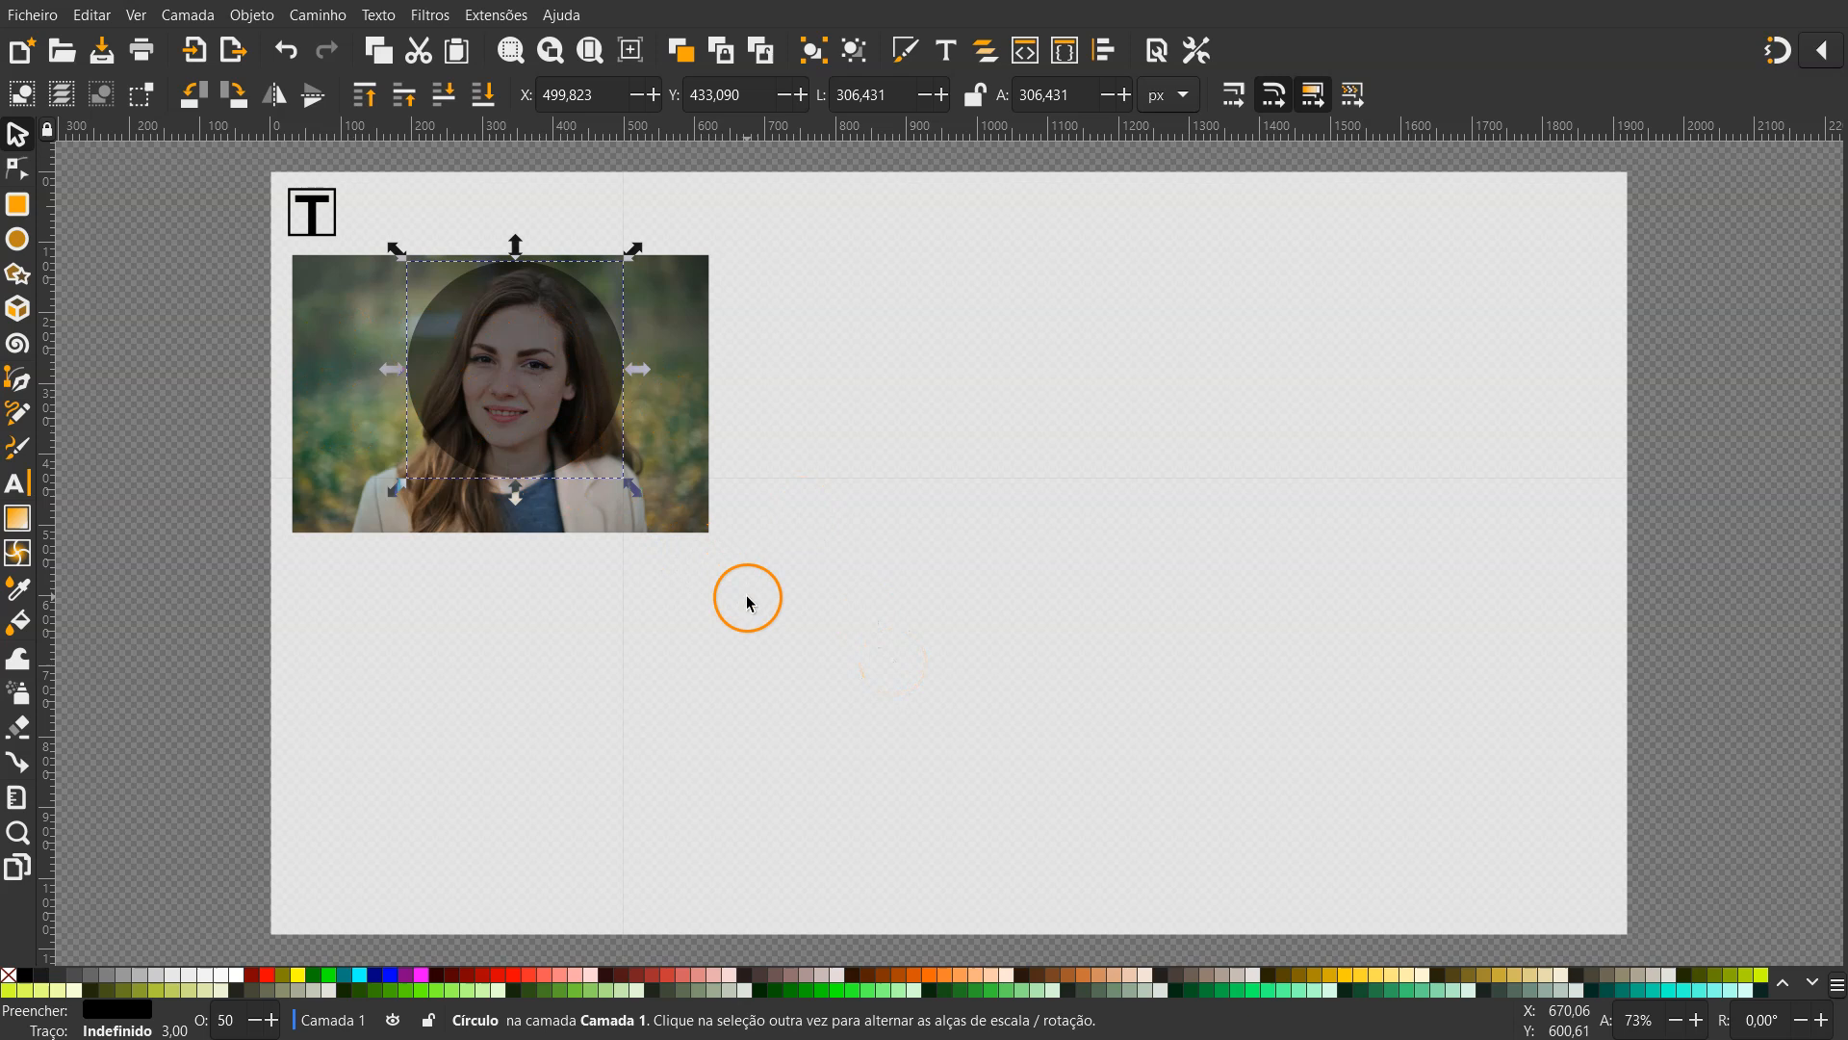
Clip the portrait photo with the circle using Set Clip, and move the round portrait up beside the T logo
left_click_drag(775, 597, 280, 240)
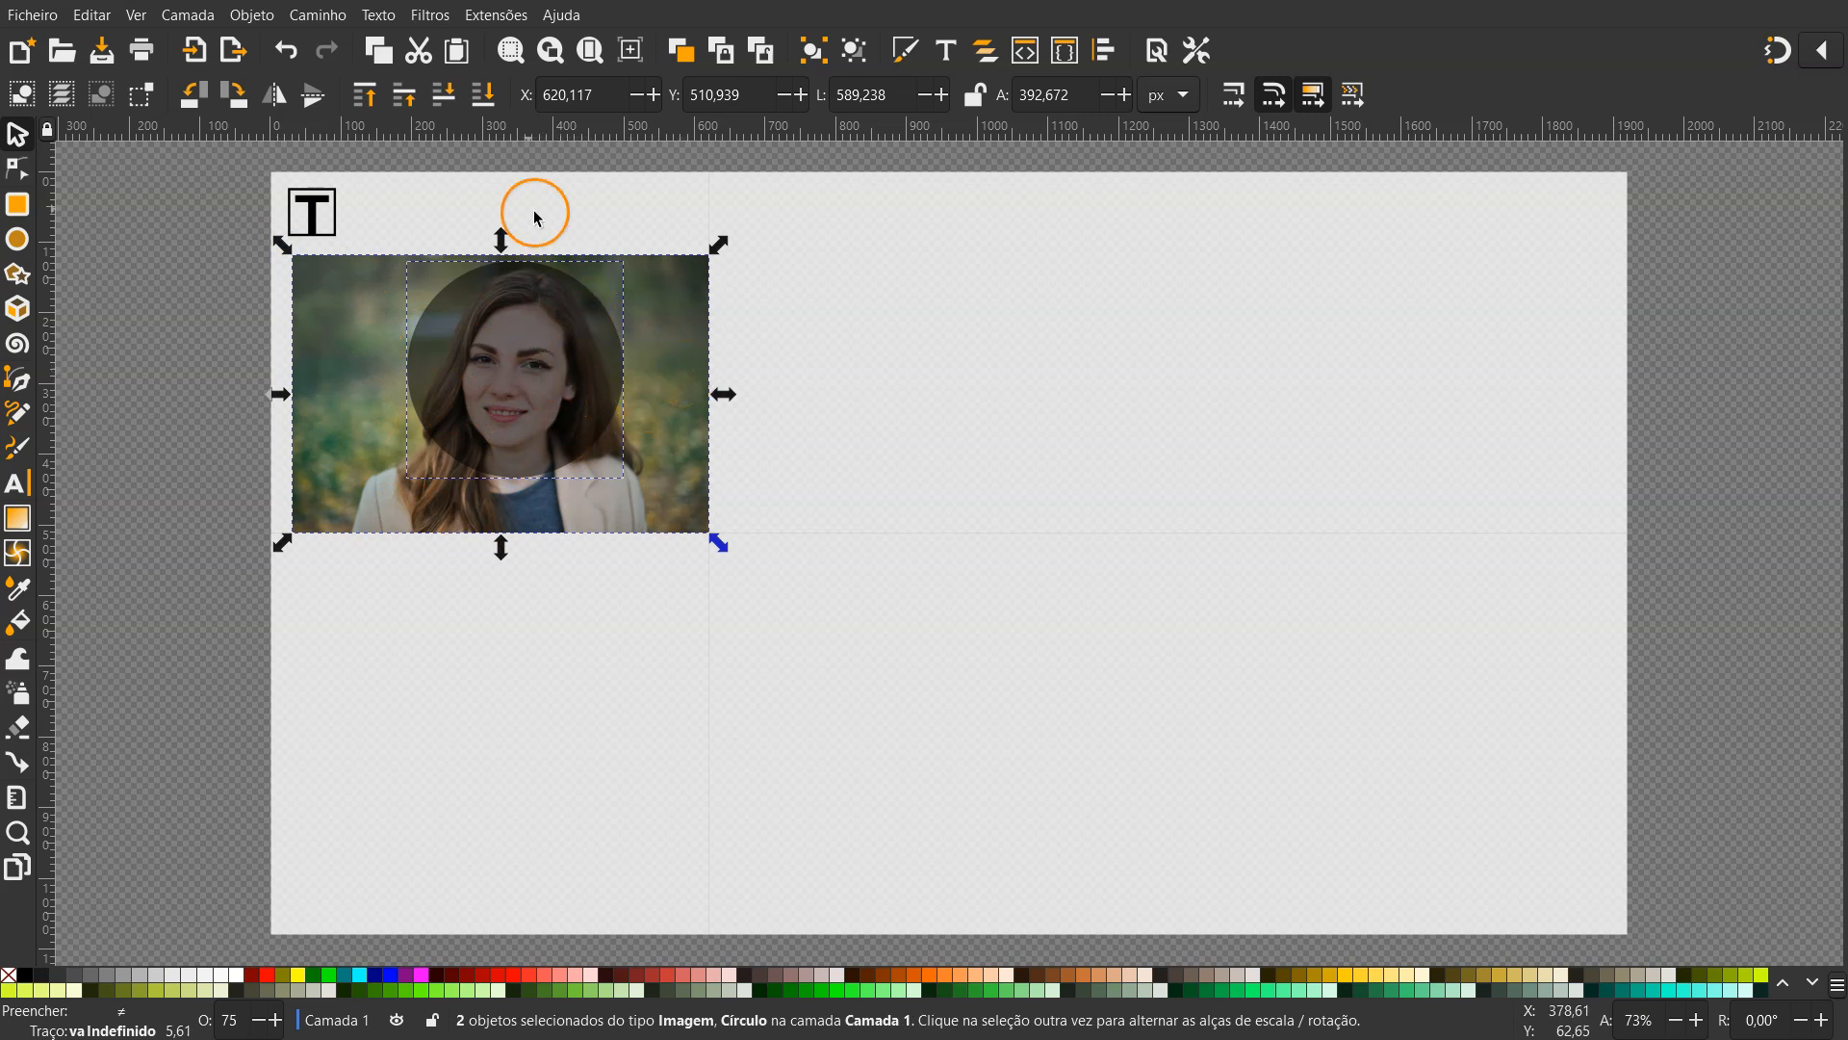
left_click(252, 16)
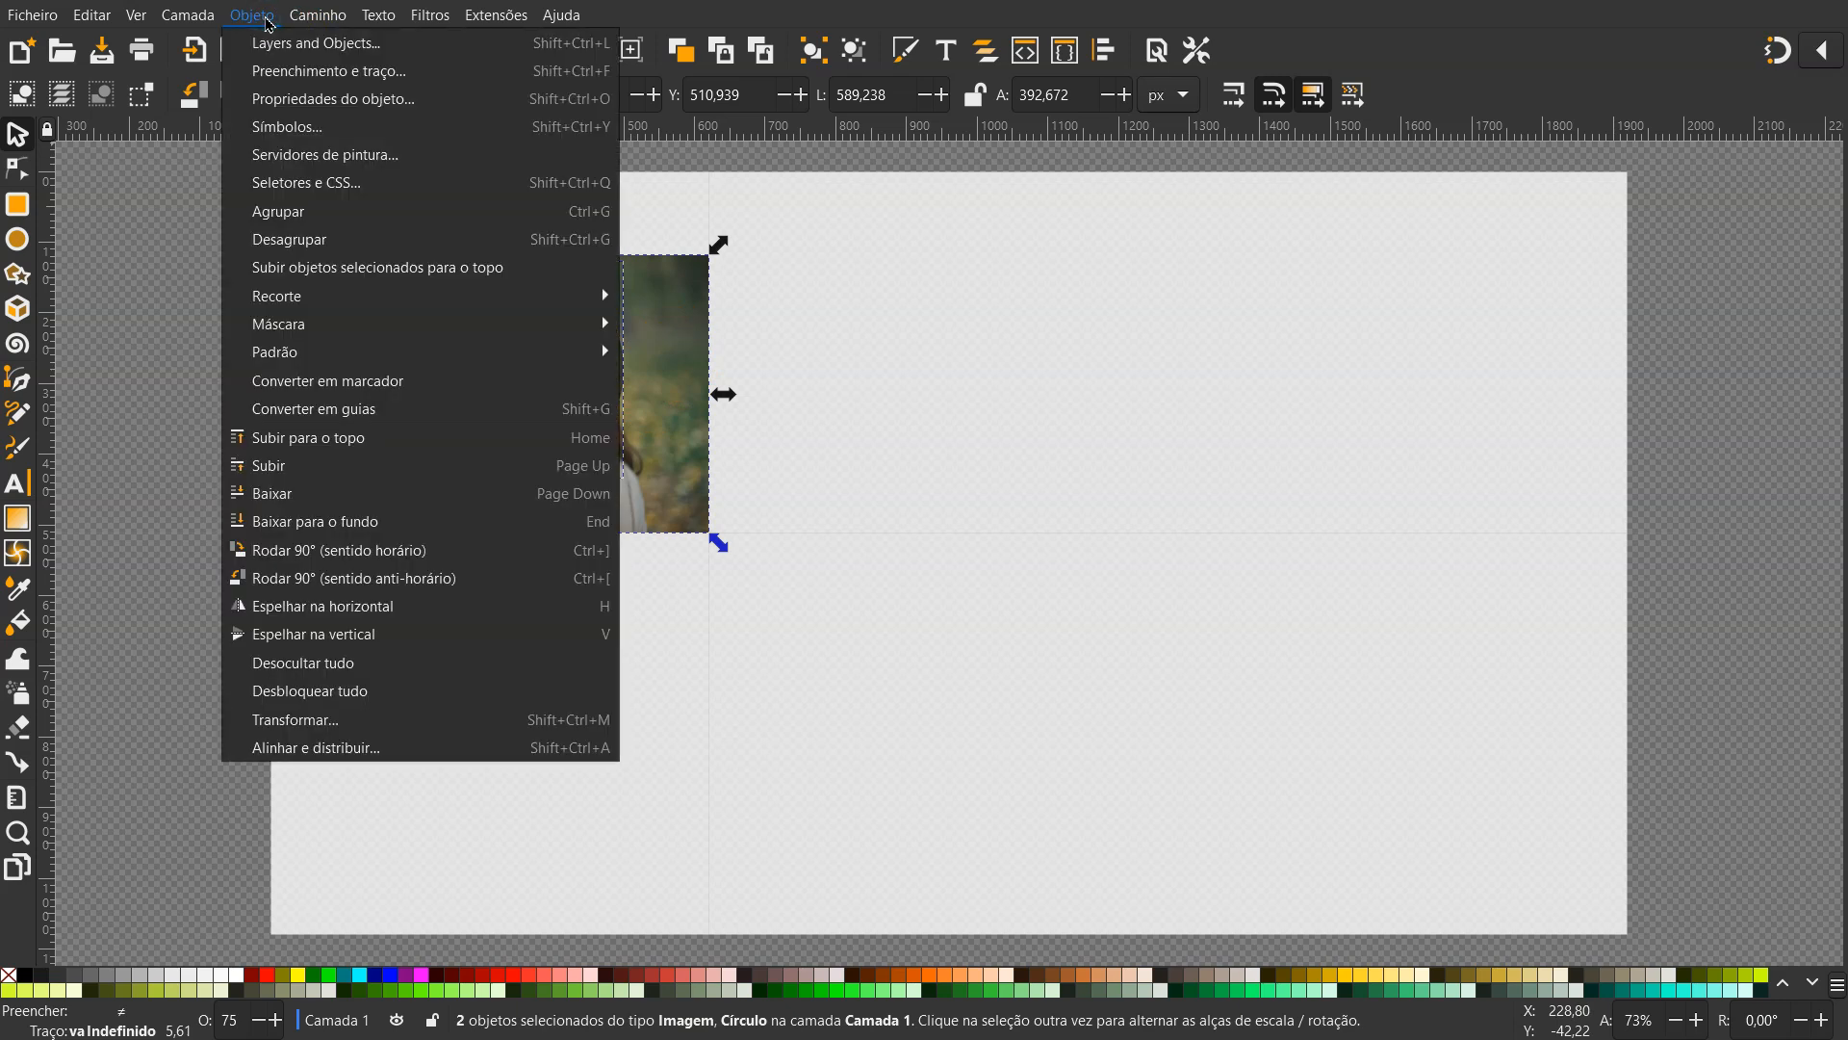
mouse_move(321, 291)
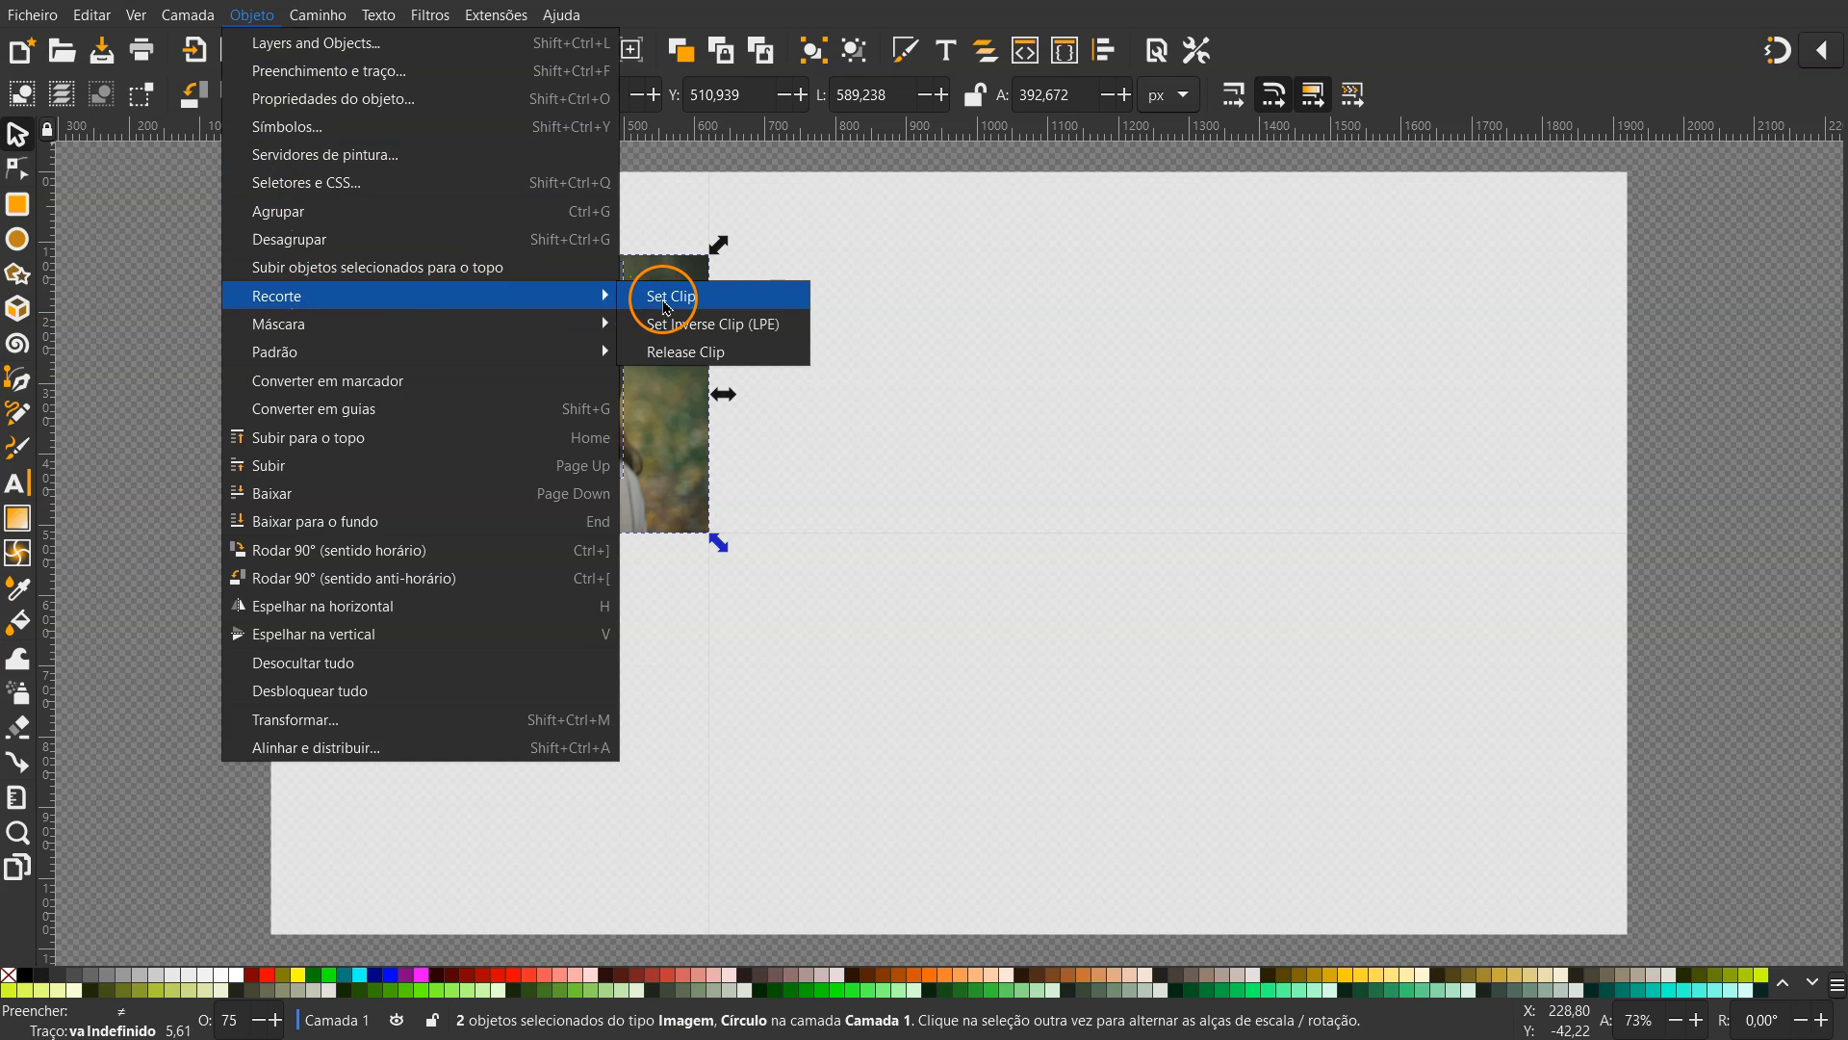
left_click(674, 296)
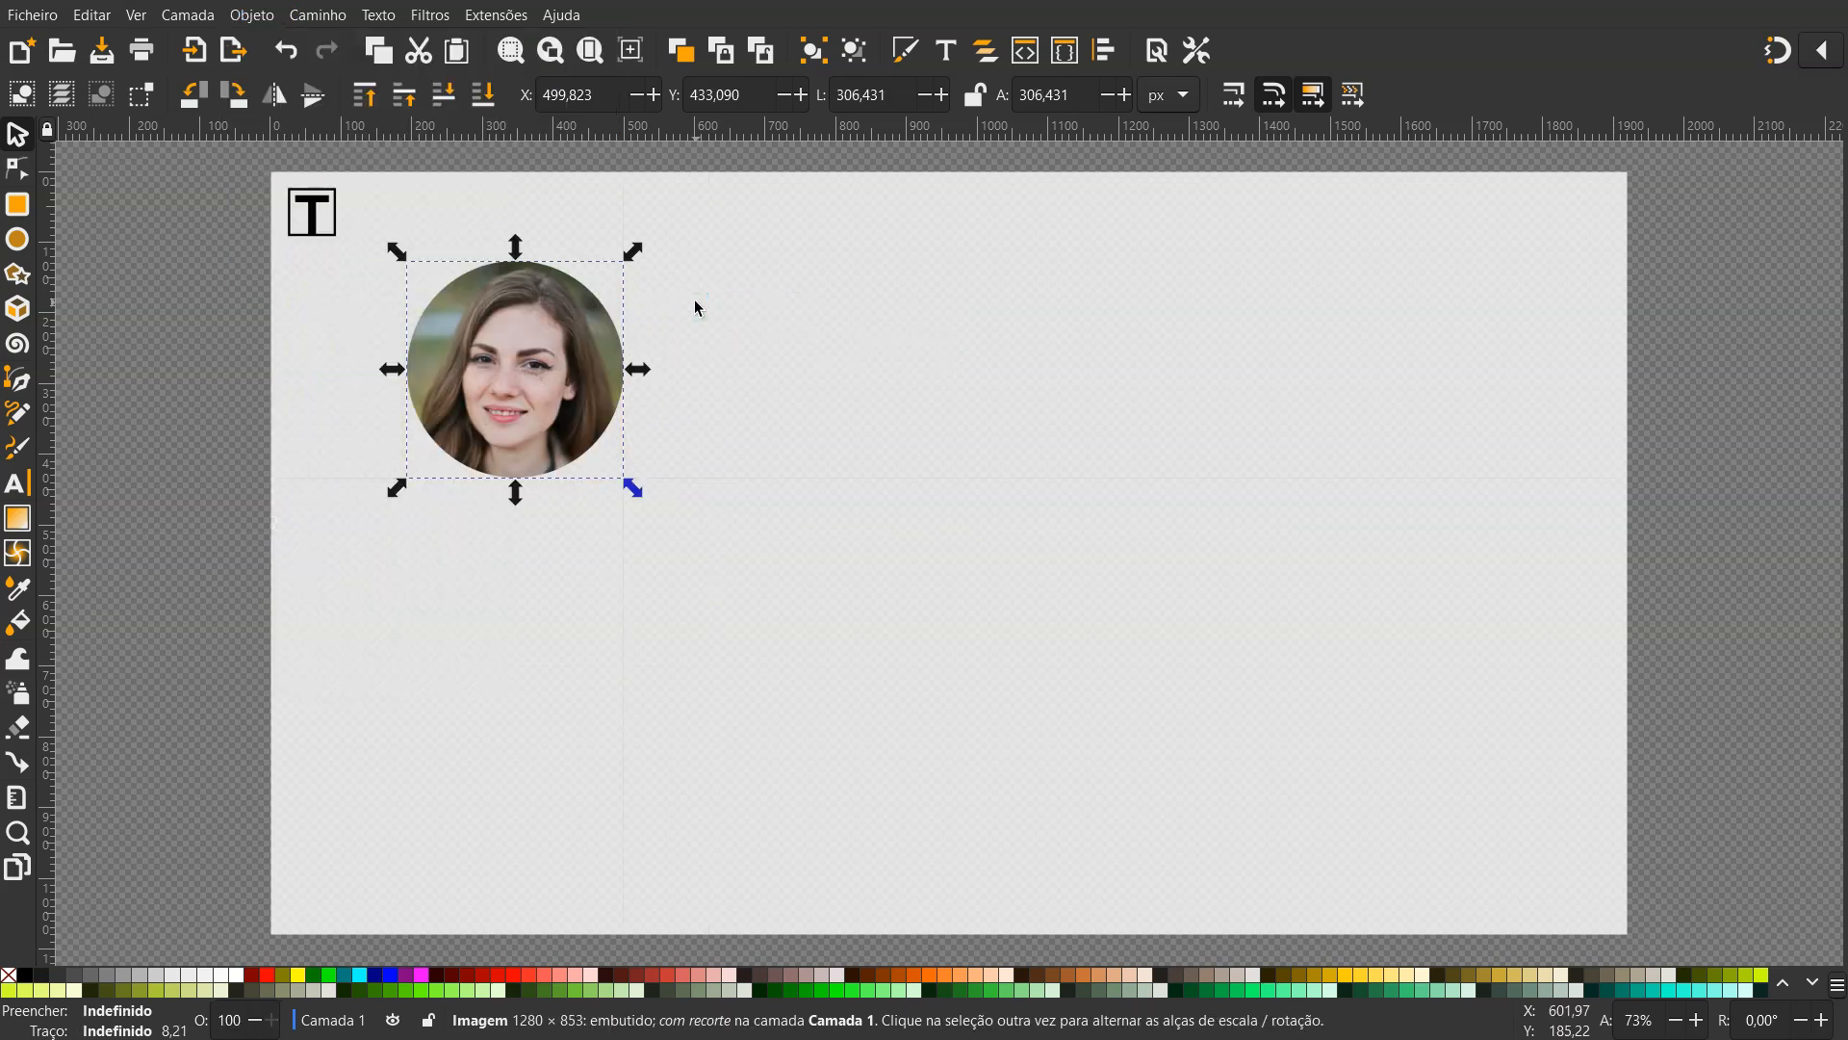
left_click(724, 402)
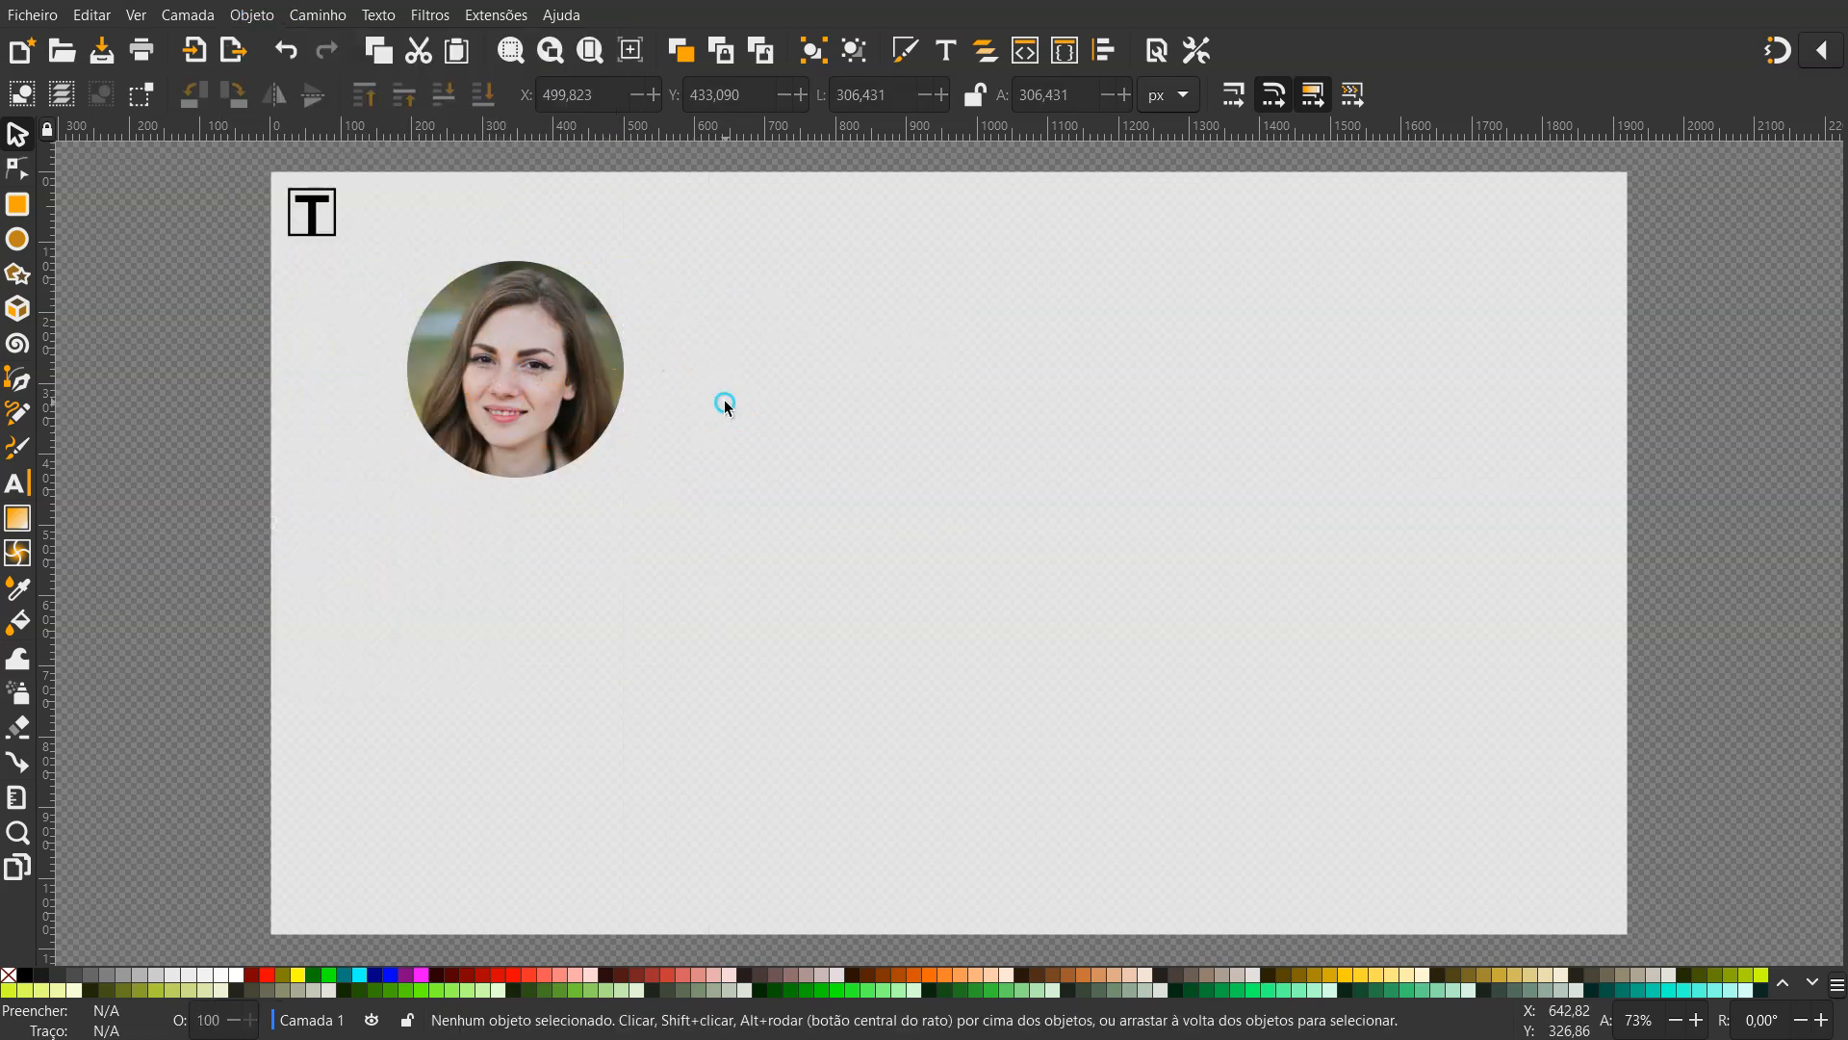
left_click_drag(610, 392, 517, 316)
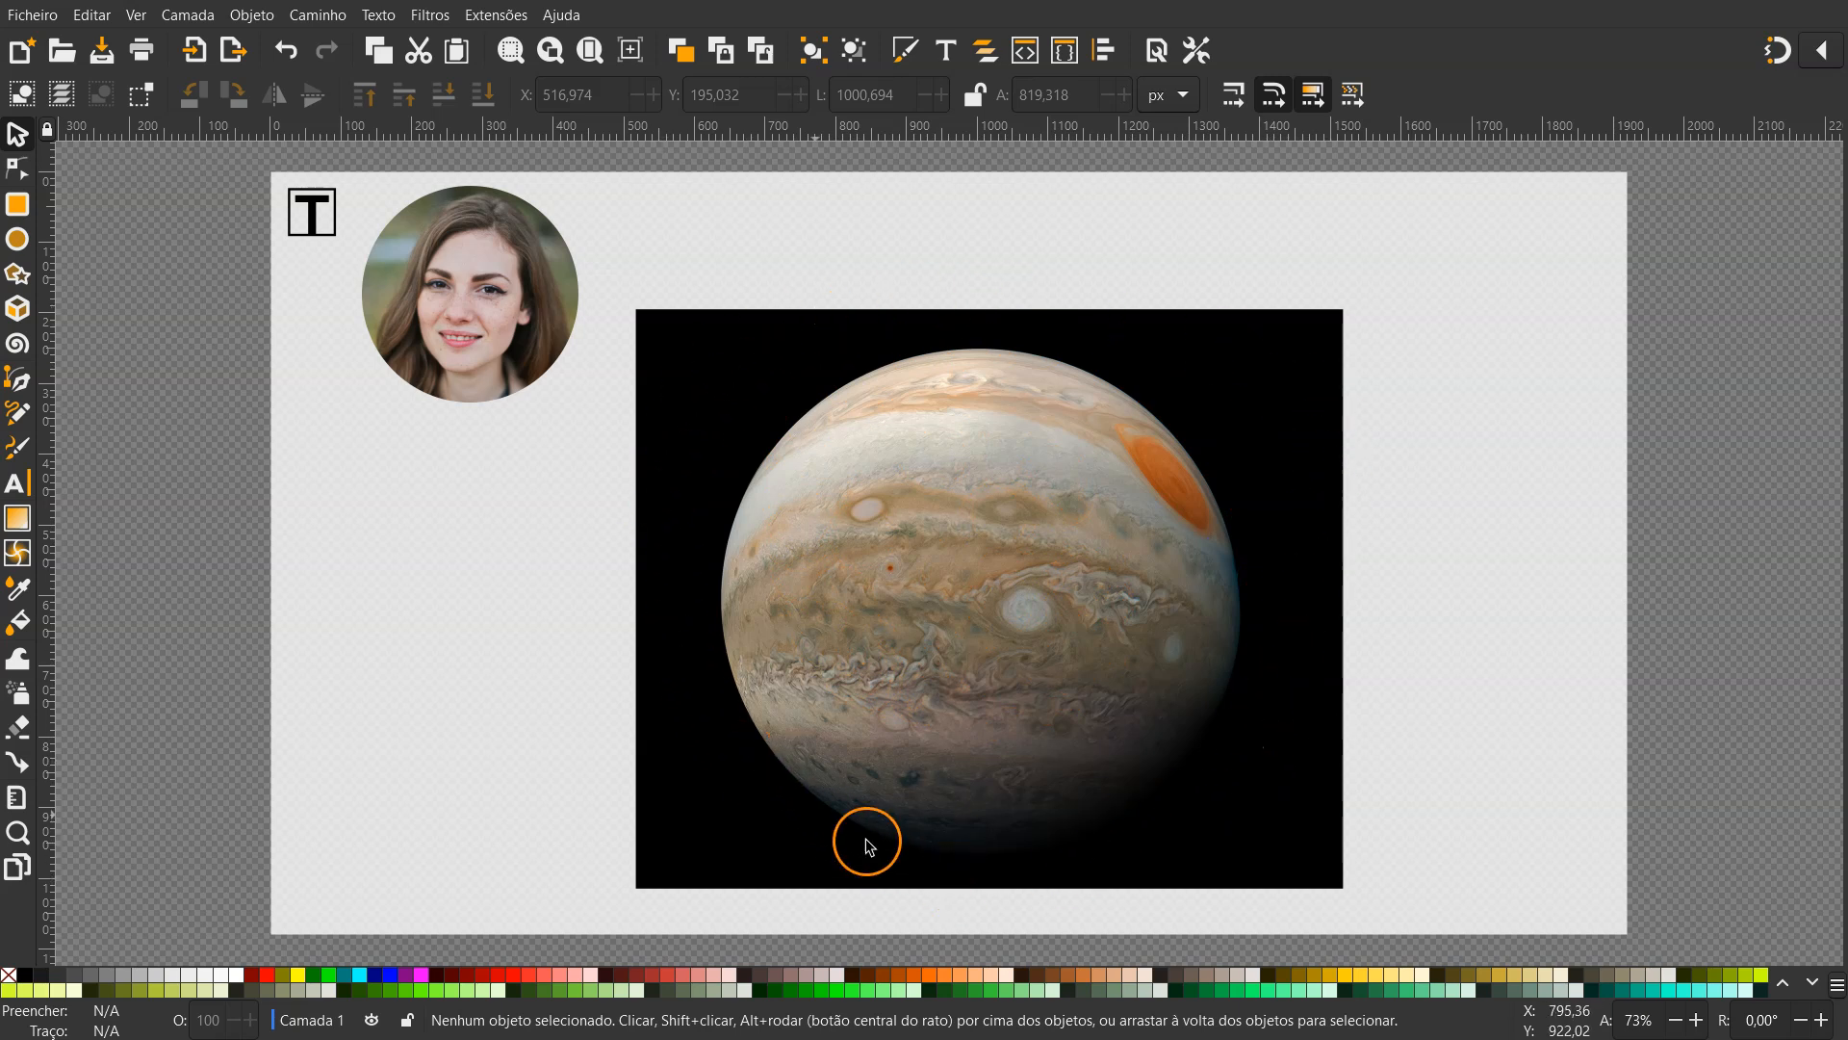
Draw a circle about 157 px in radius below the round portrait and fill it with yellow (#FFFF00)
left_click(18, 241)
left_click_drag(366, 495, 586, 747)
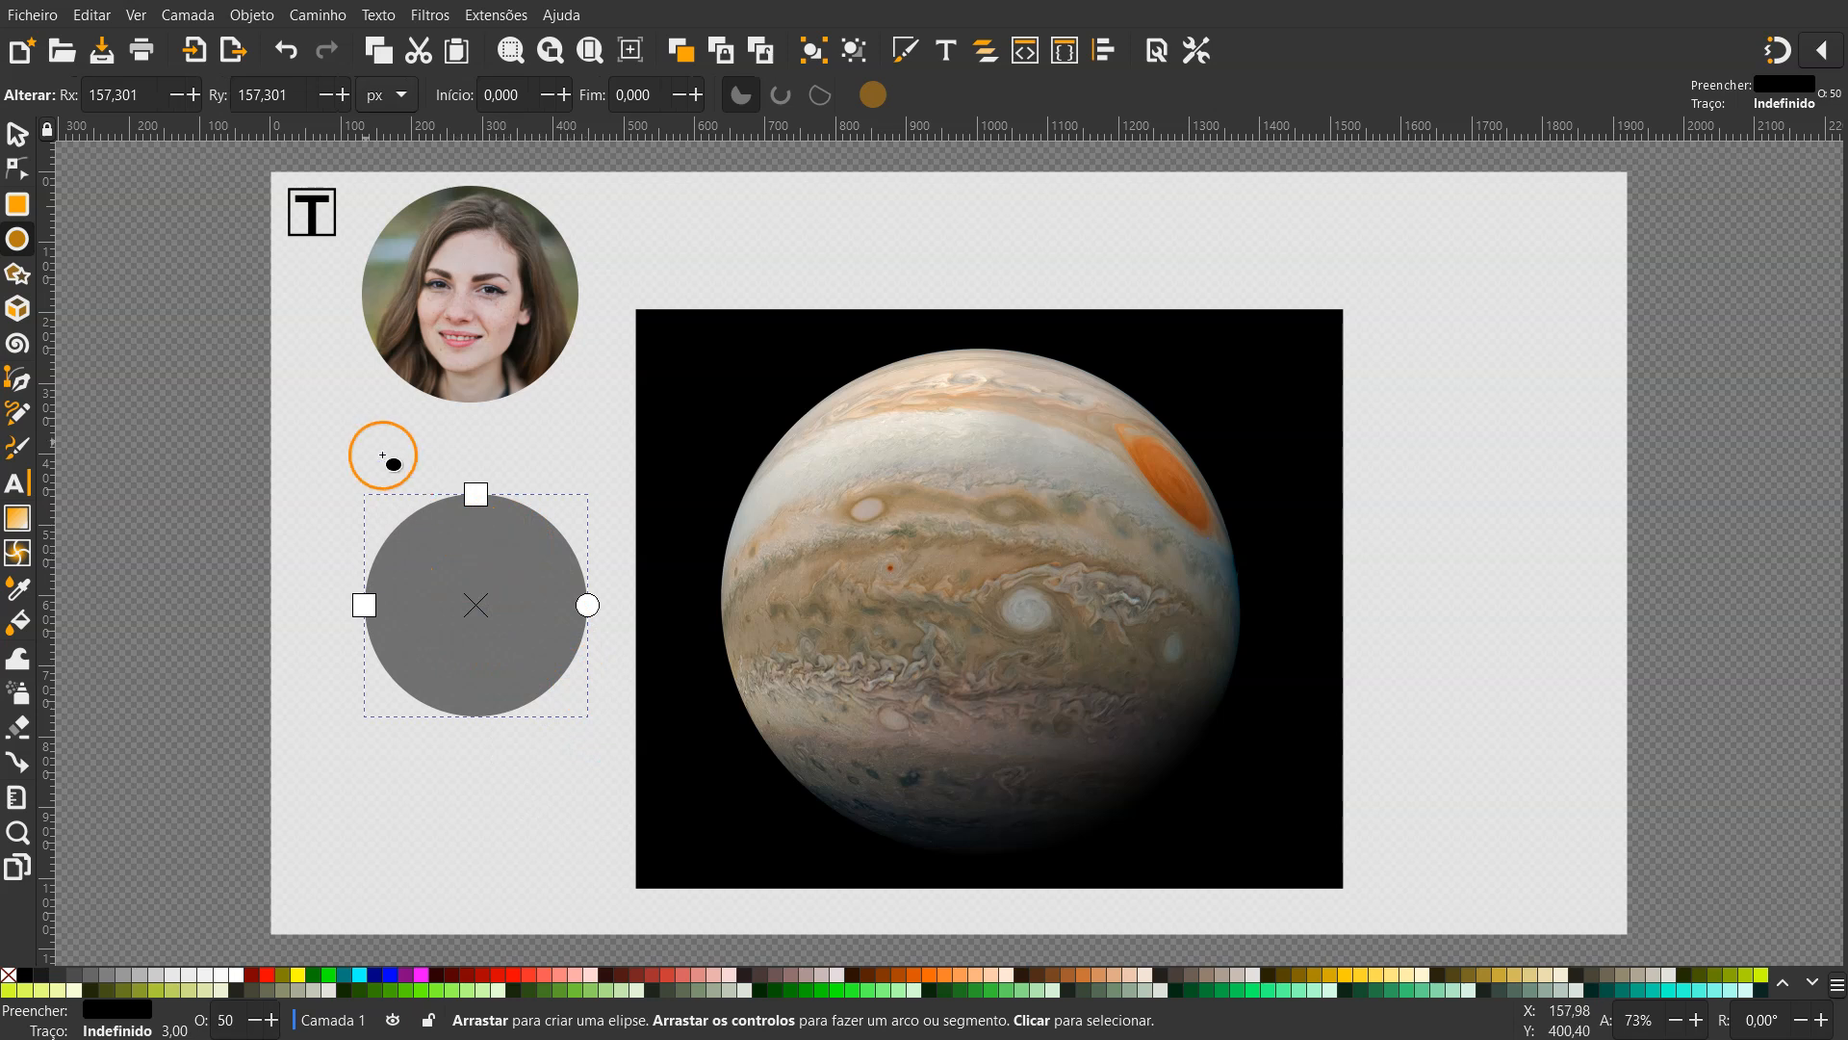
left_click(19, 134)
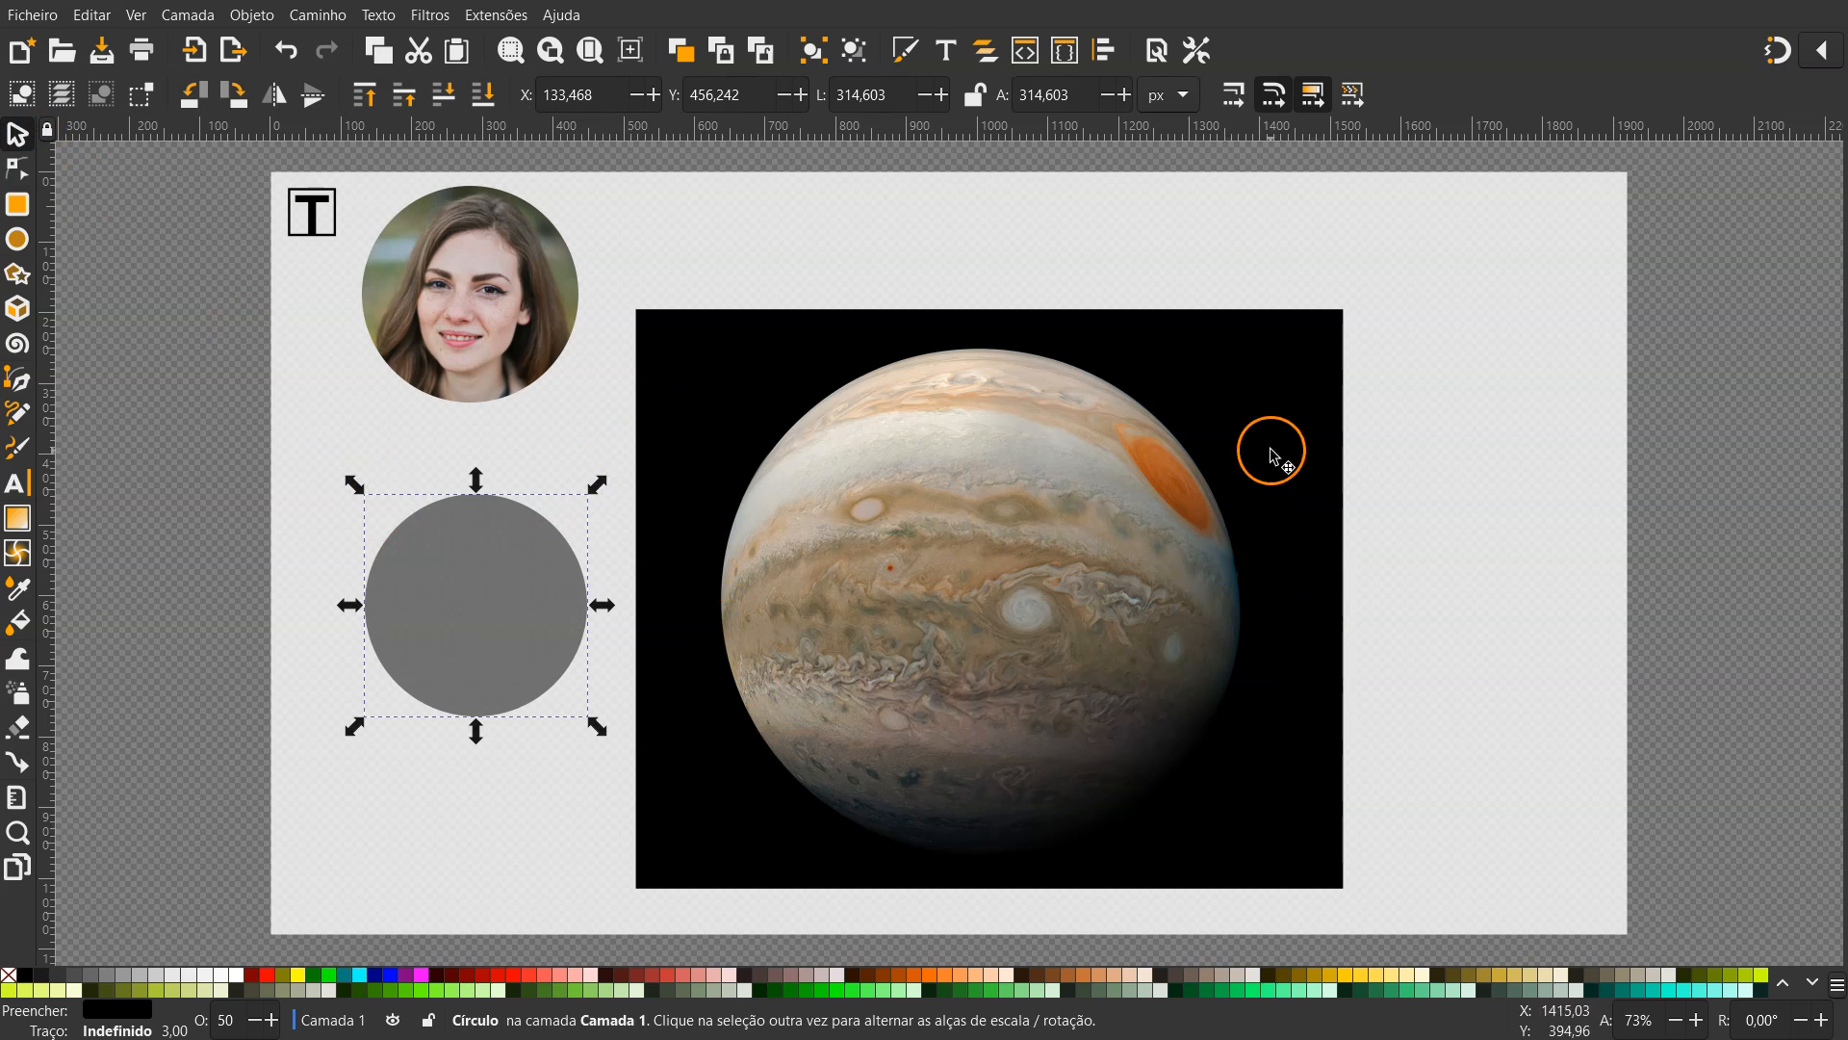
left_click(298, 976)
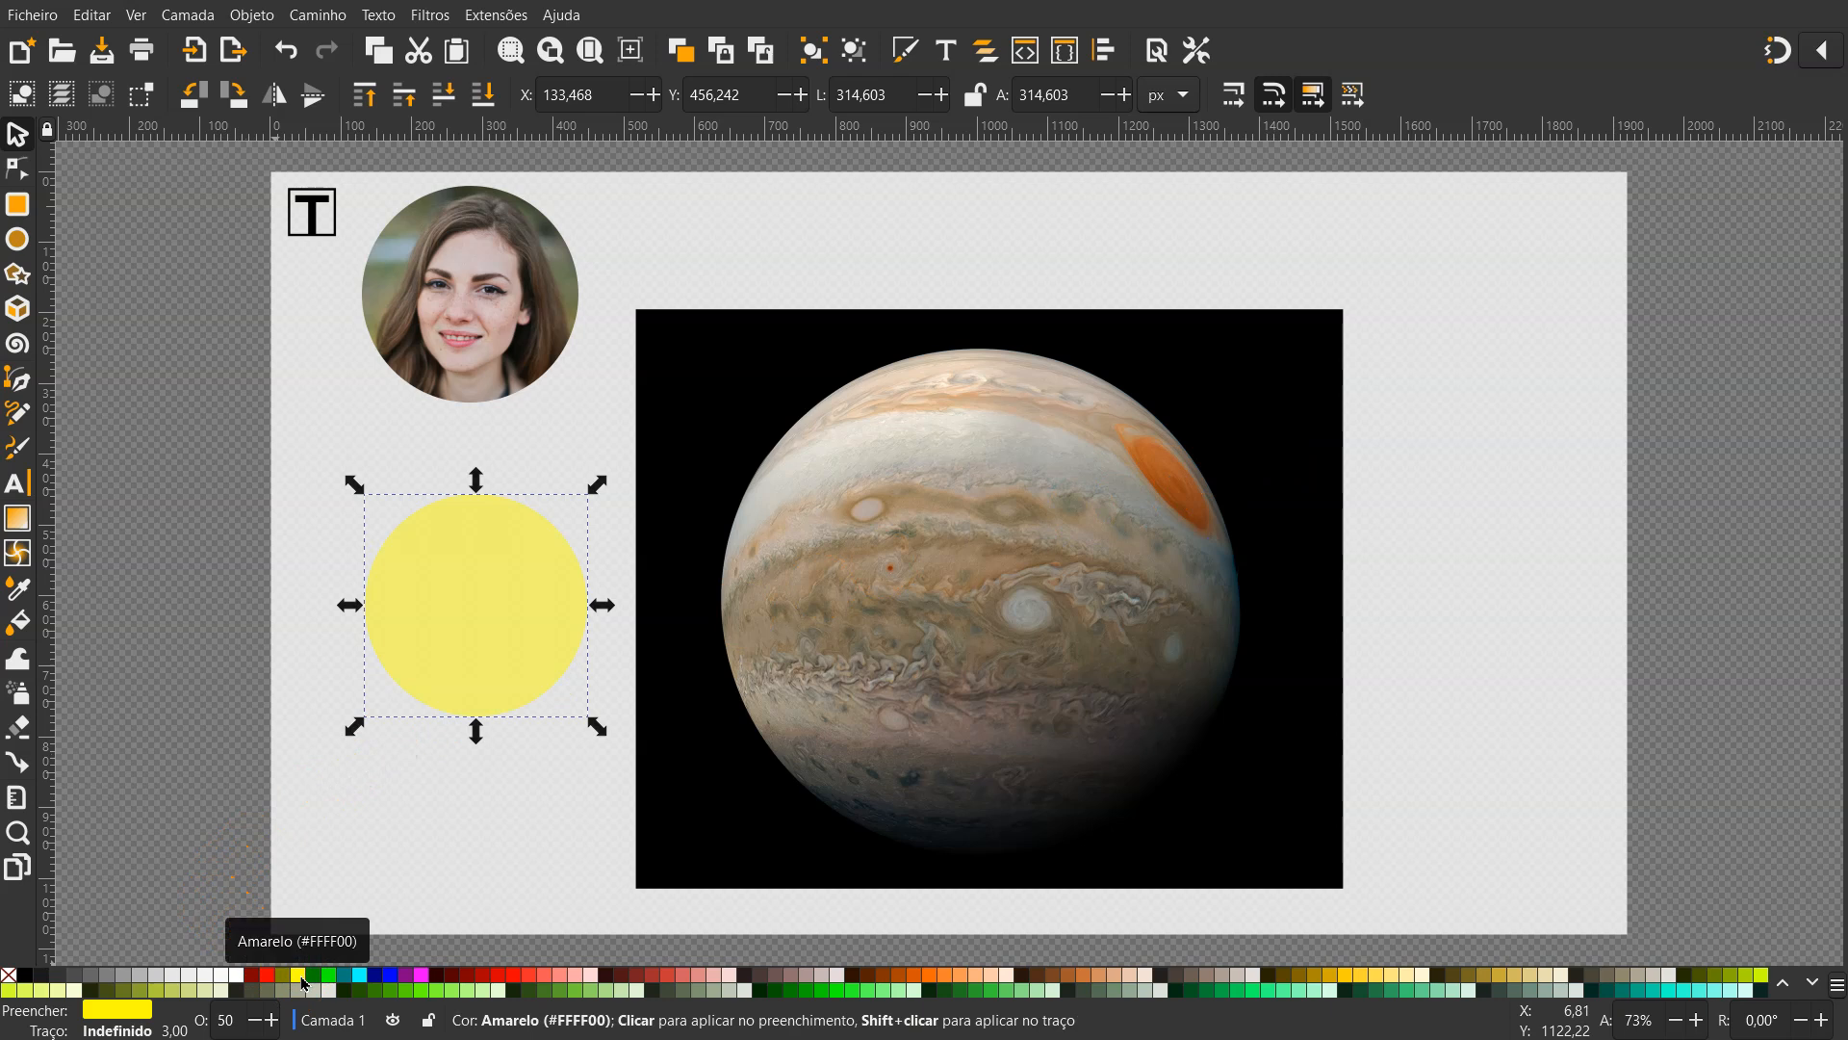
Move the yellow circle onto the planet and stretch it to cover the planet's disc, about 733 by 716 px
left_click_drag(457, 673, 821, 670)
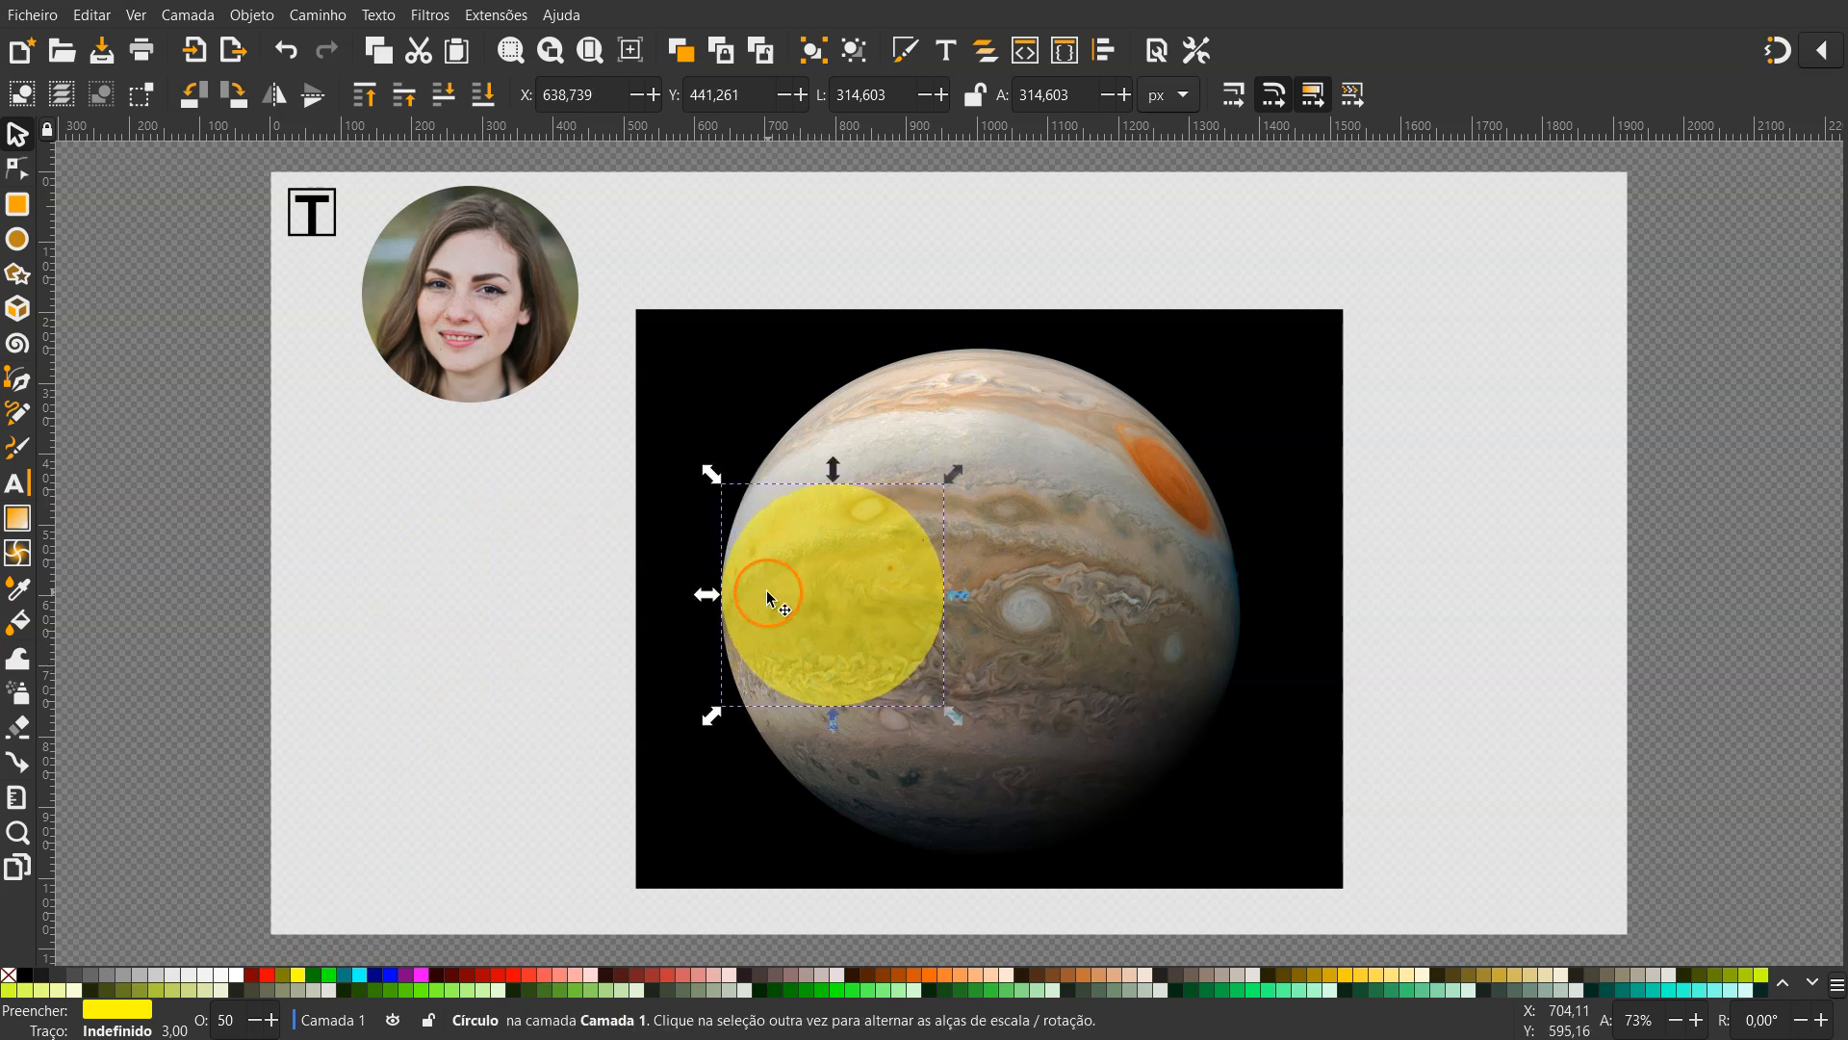
left_click_drag(958, 722, 1258, 869)
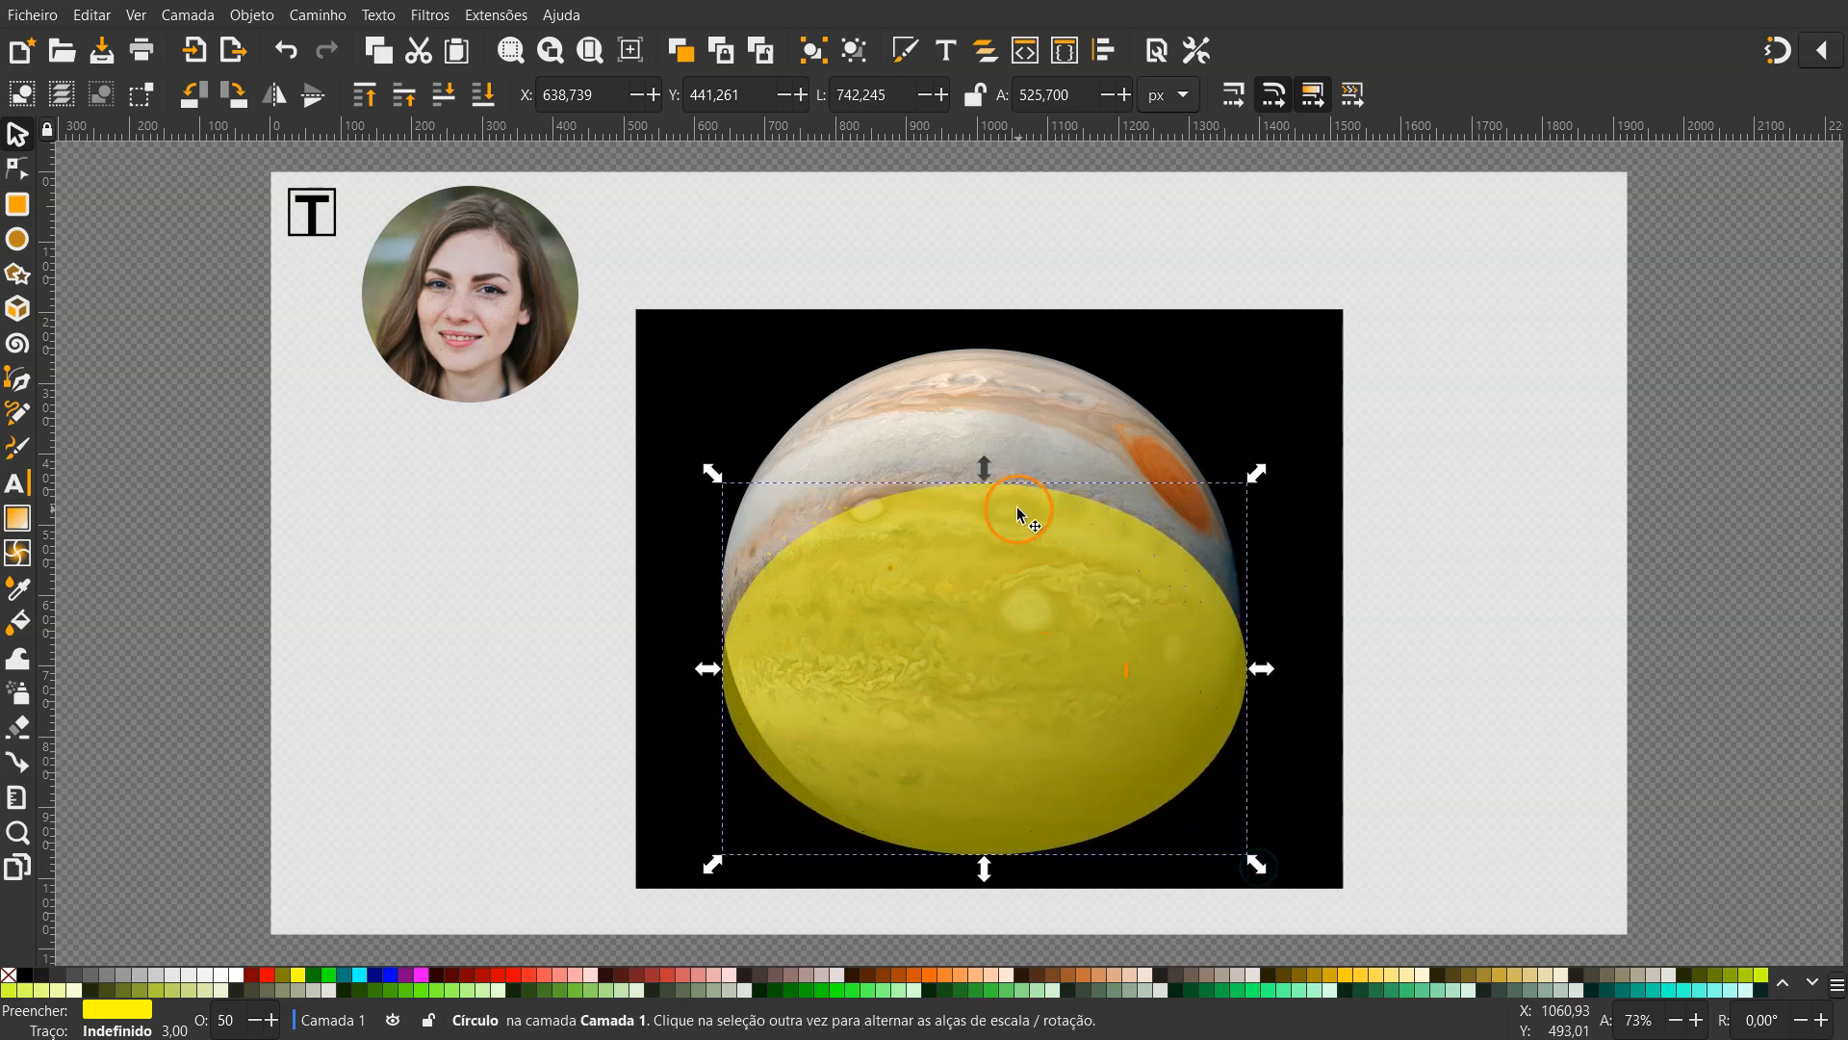
left_click_drag(984, 469, 965, 337)
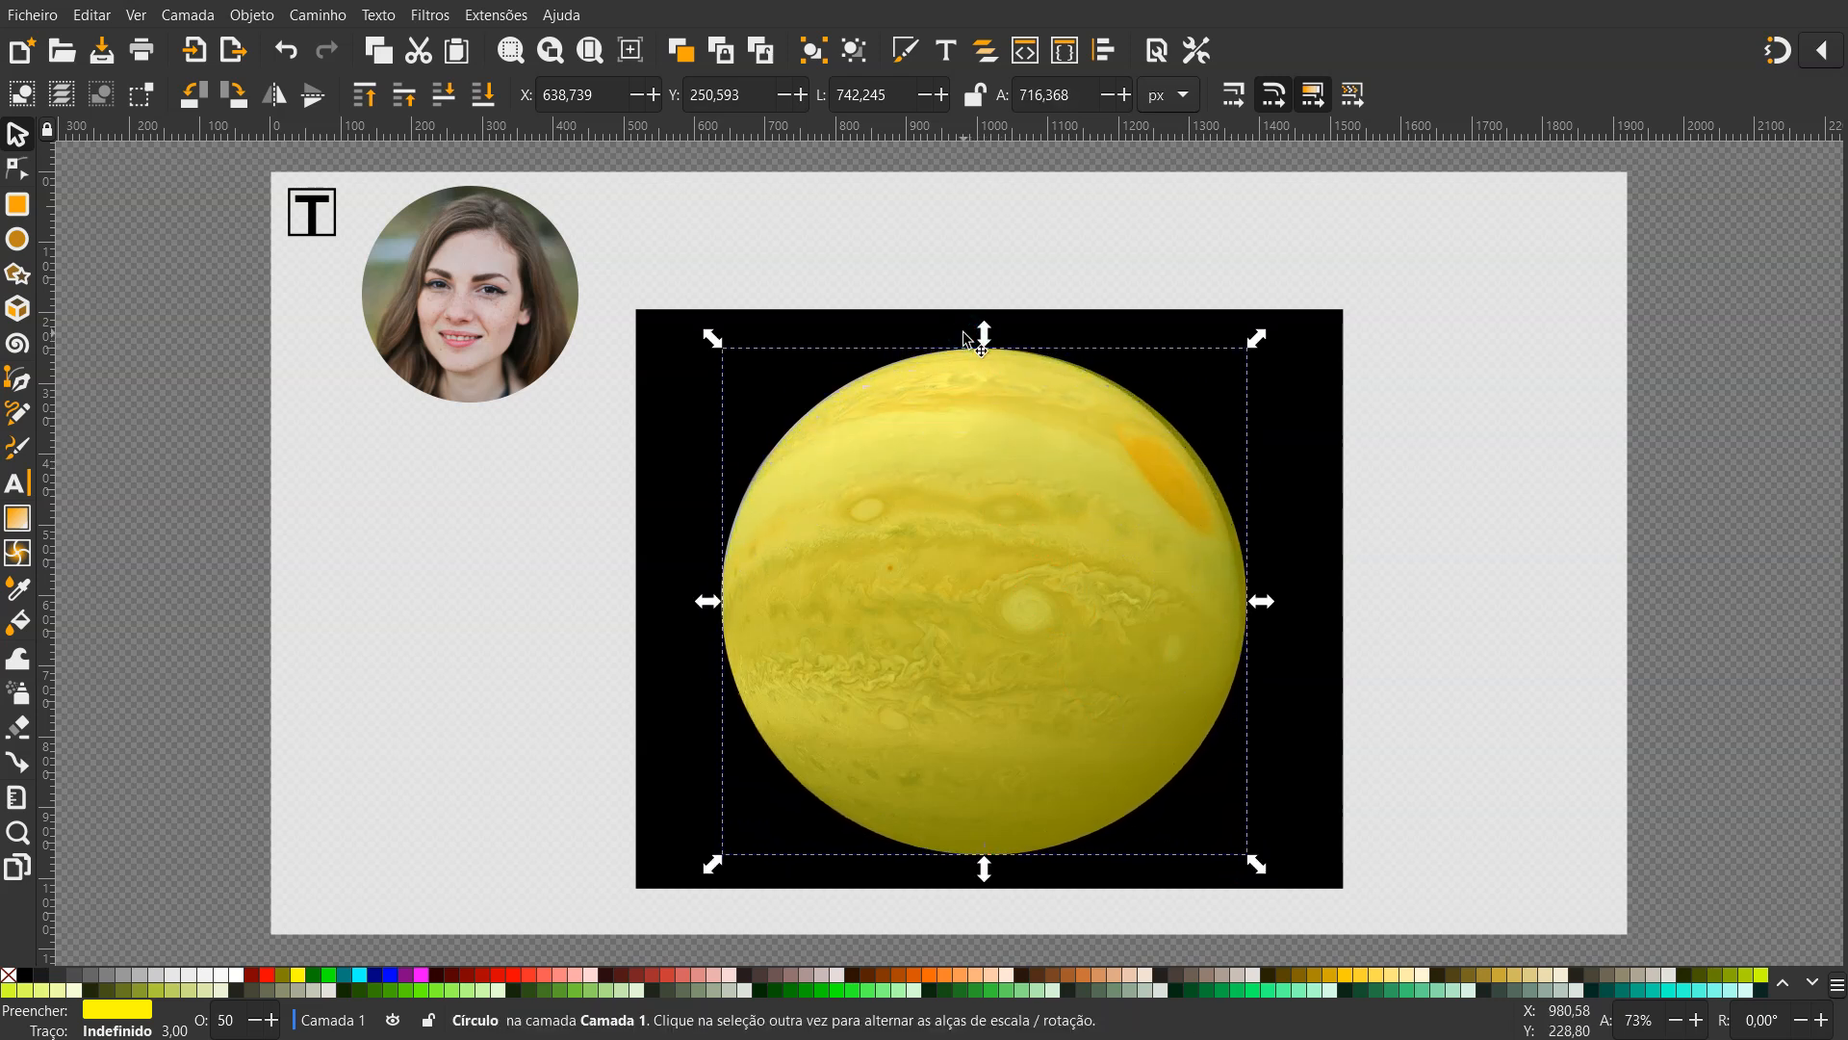
left_click_drag(1271, 609, 1264, 609)
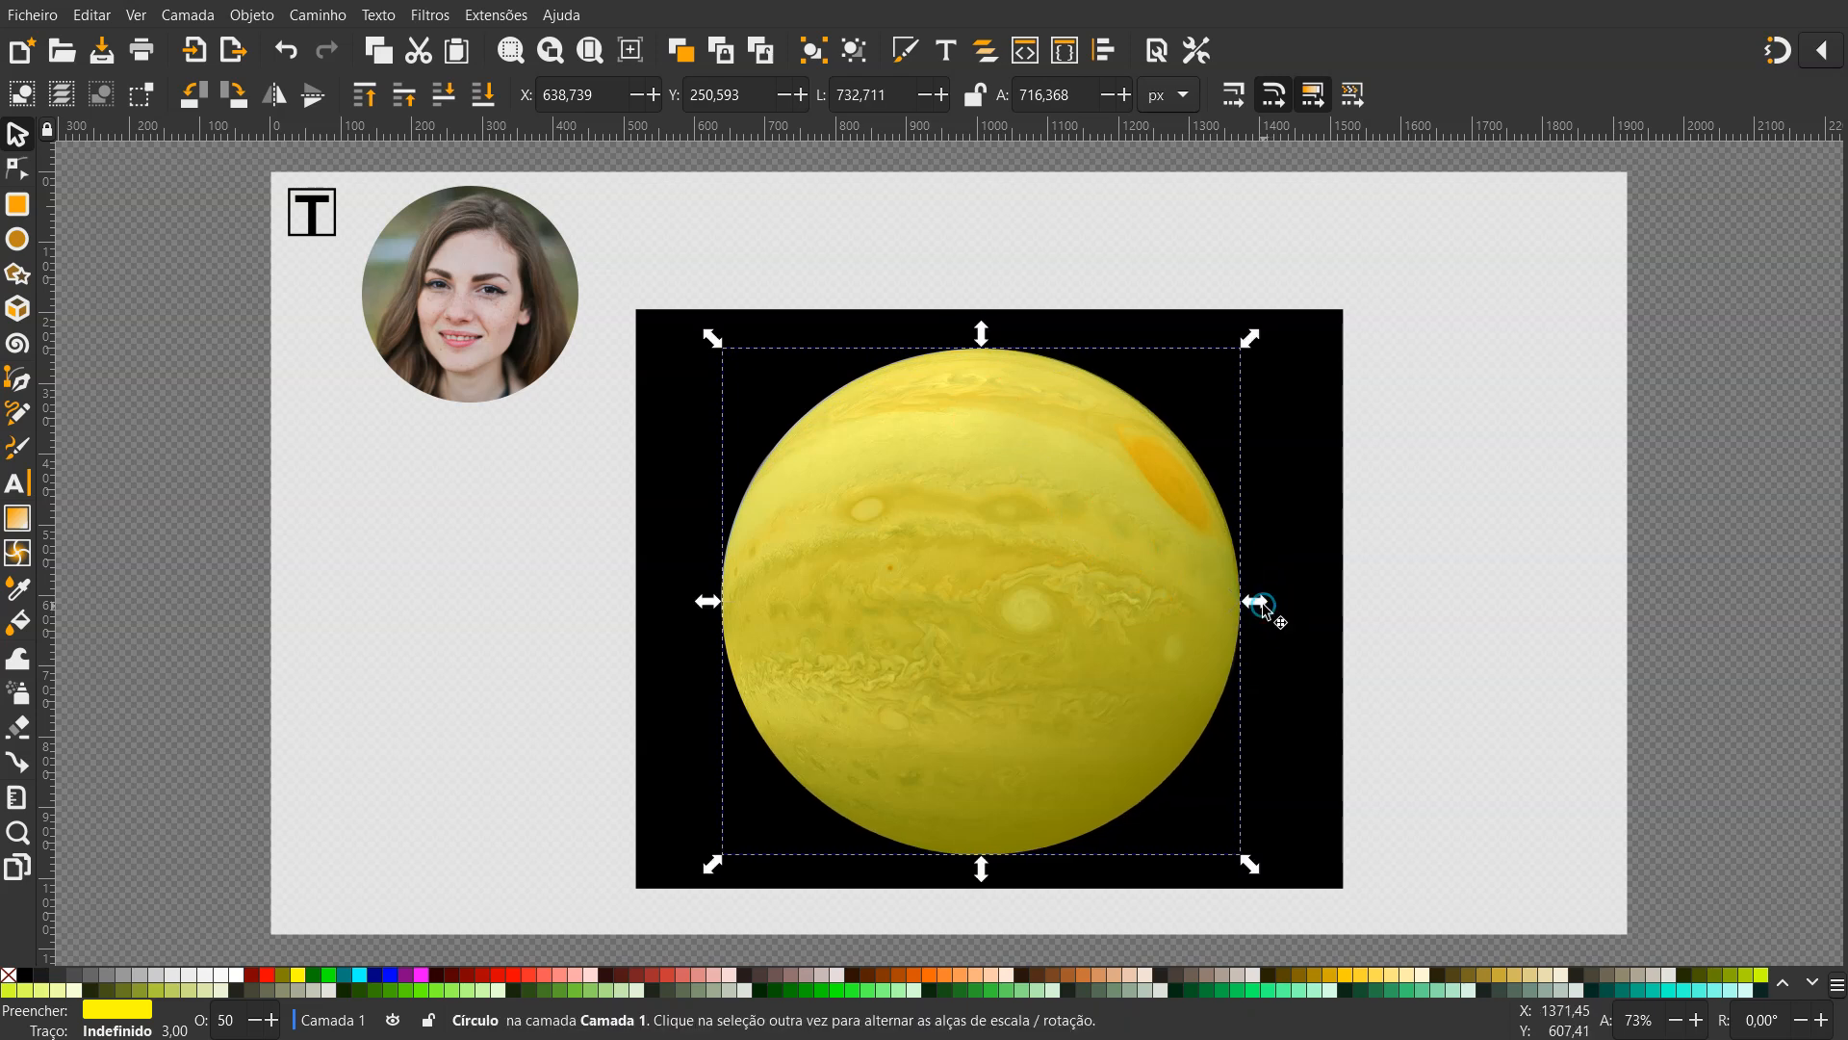
Fine-tune the yellow ellipse's top edge to match the planet's upper rim, at about Y 250.8 px
scroll(984, 344, "up", 6)
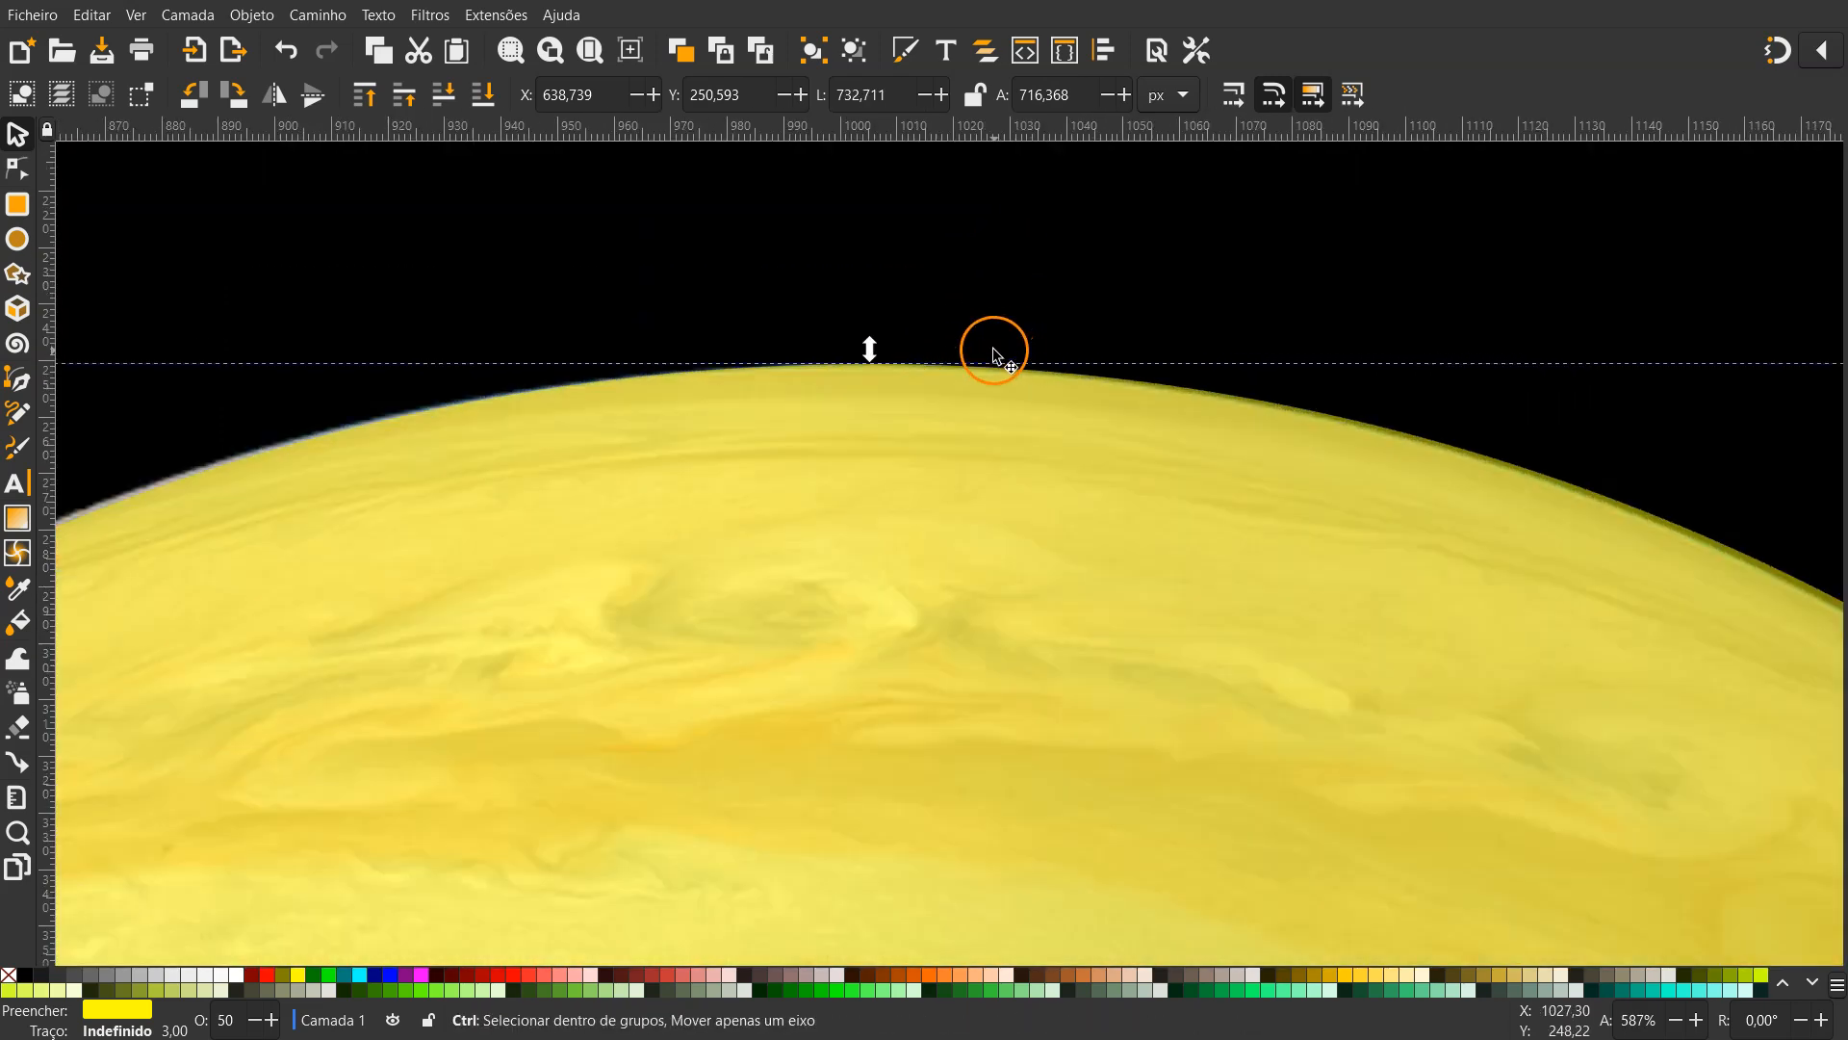
scroll(994, 354, "up", 1)
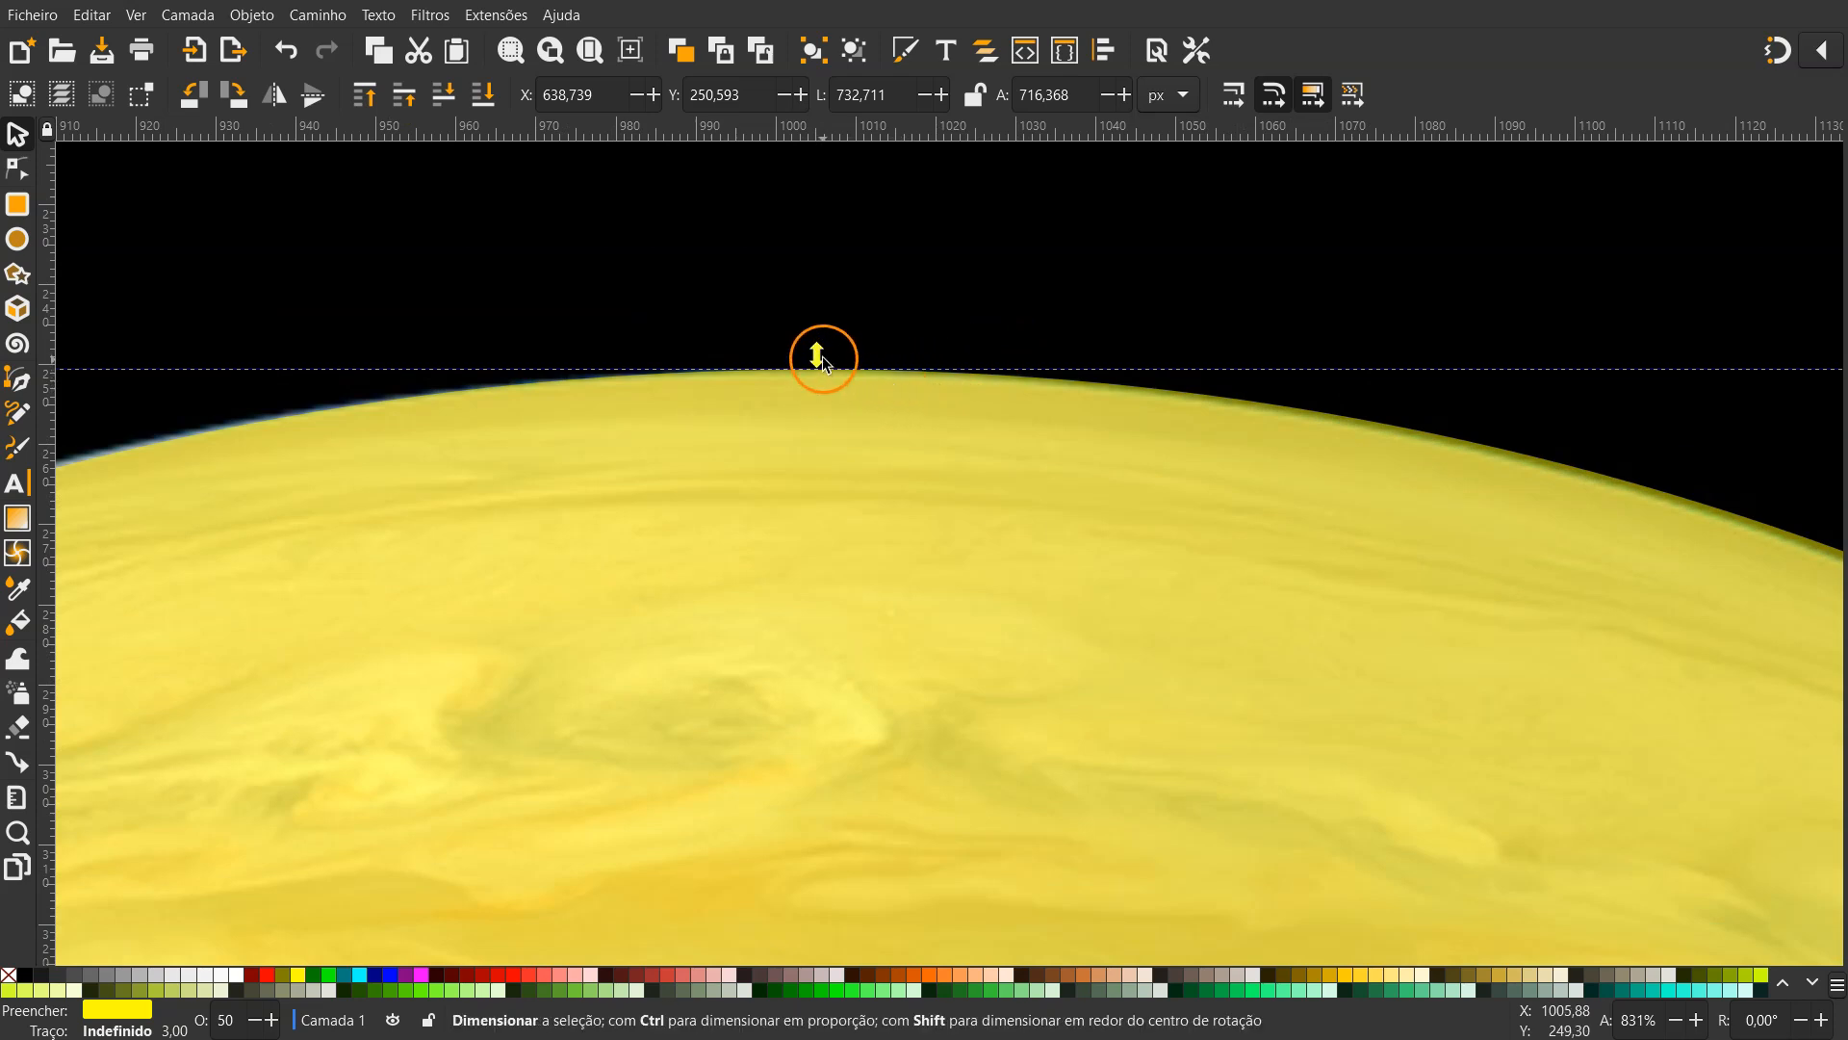
left_click_drag(816, 358, 820, 367)
Extend the yellow ellipse's left edge slightly to meet the planet's left rim, at about X 637.8 px
scroll(753, 589, "up", 2)
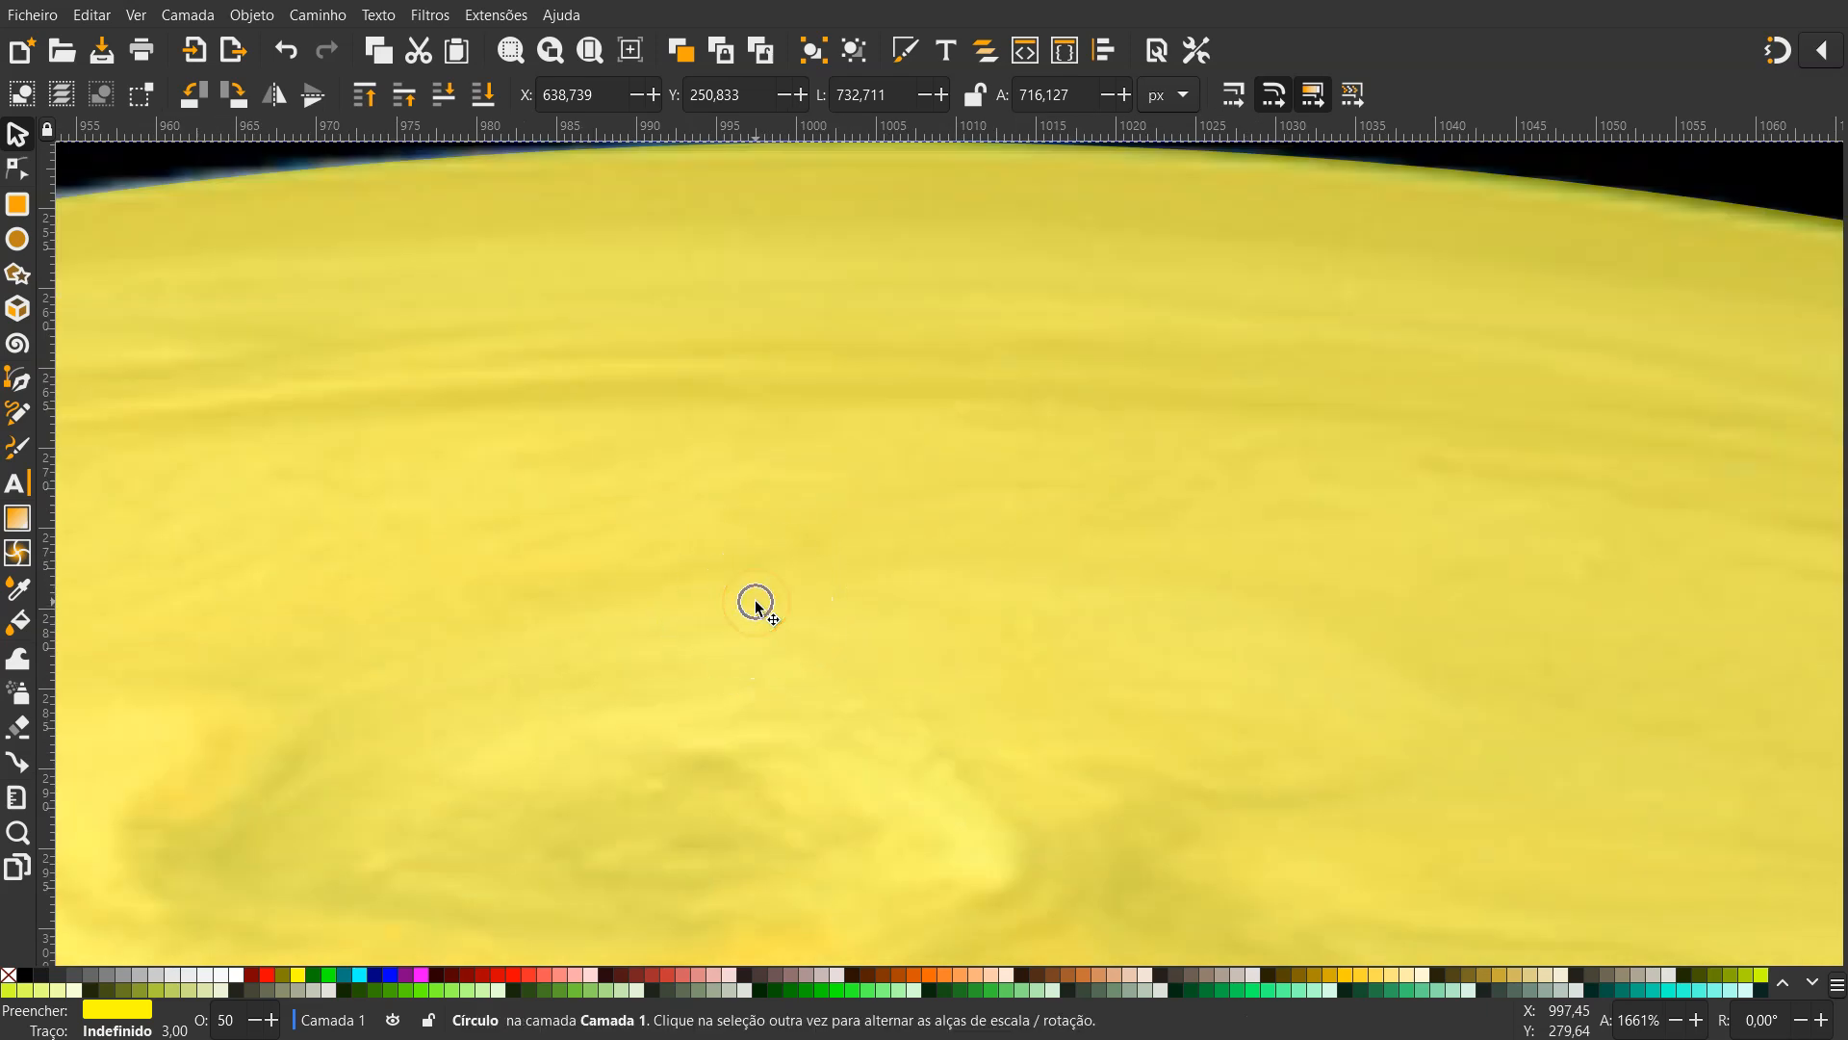
scroll(755, 600, "left", 10)
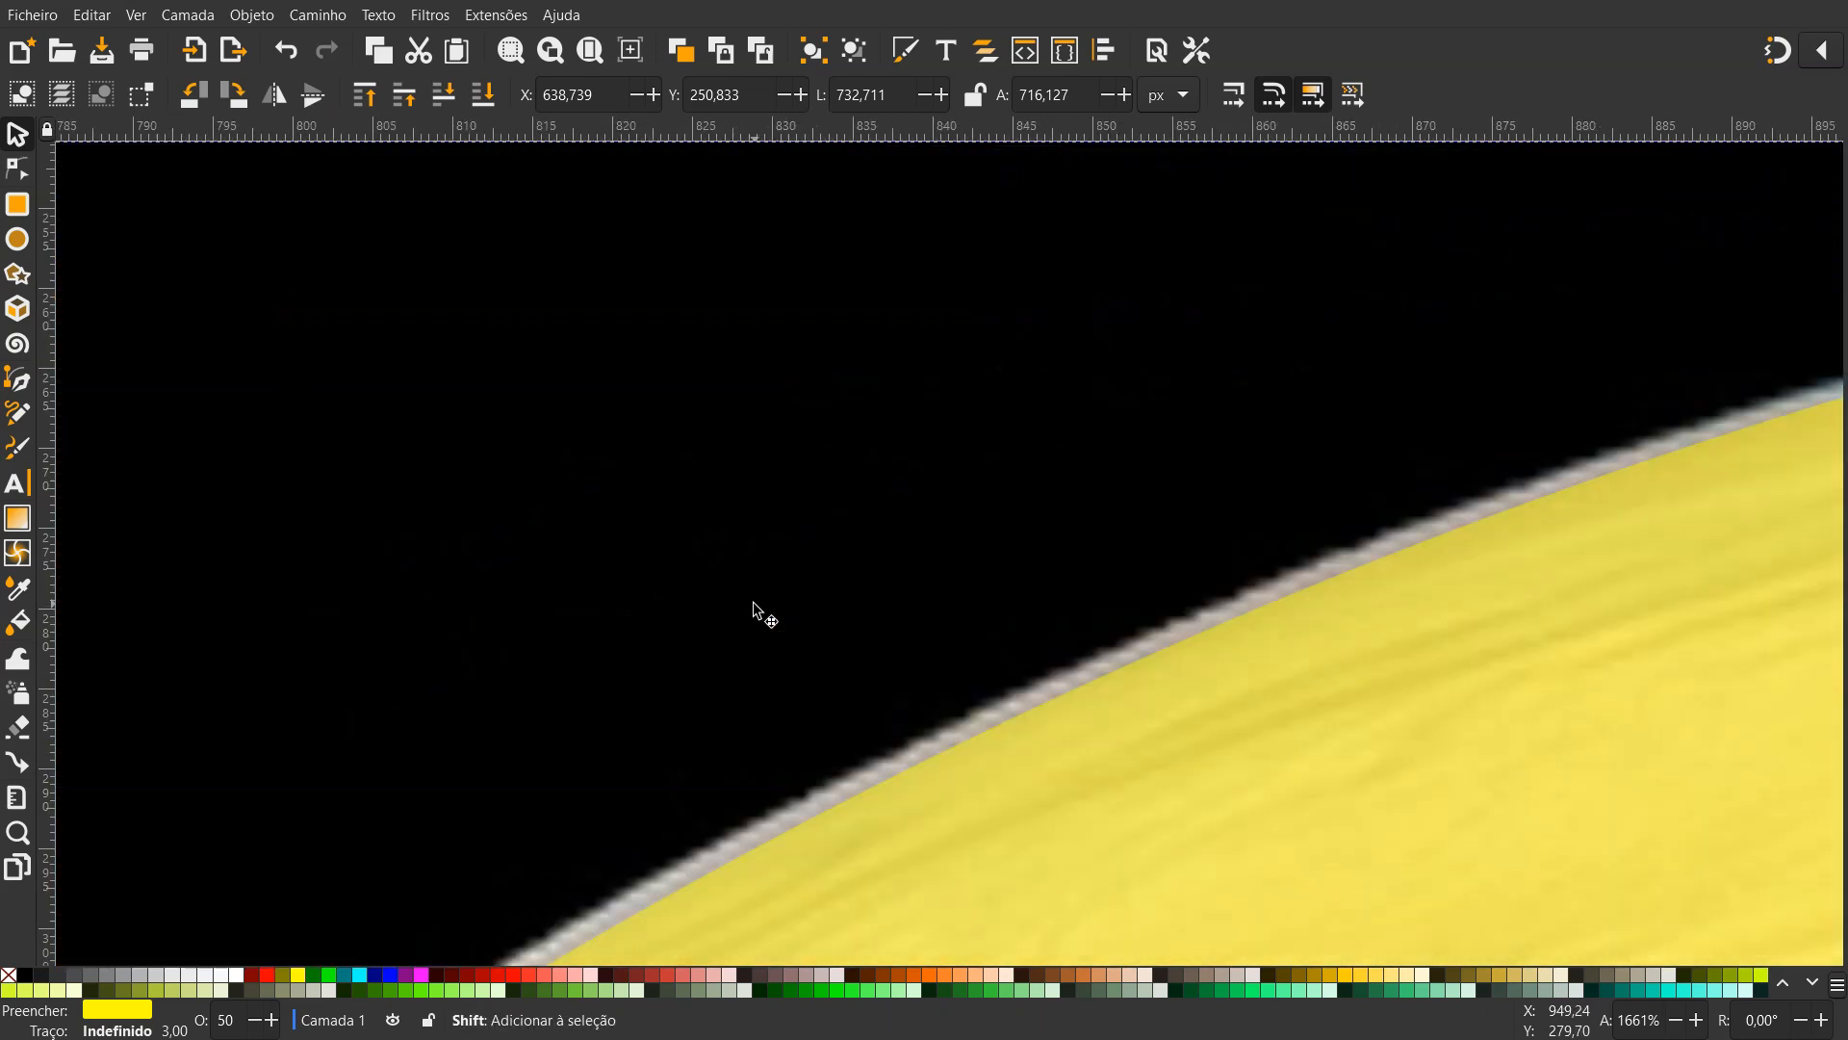
scroll(753, 603, "down", 6)
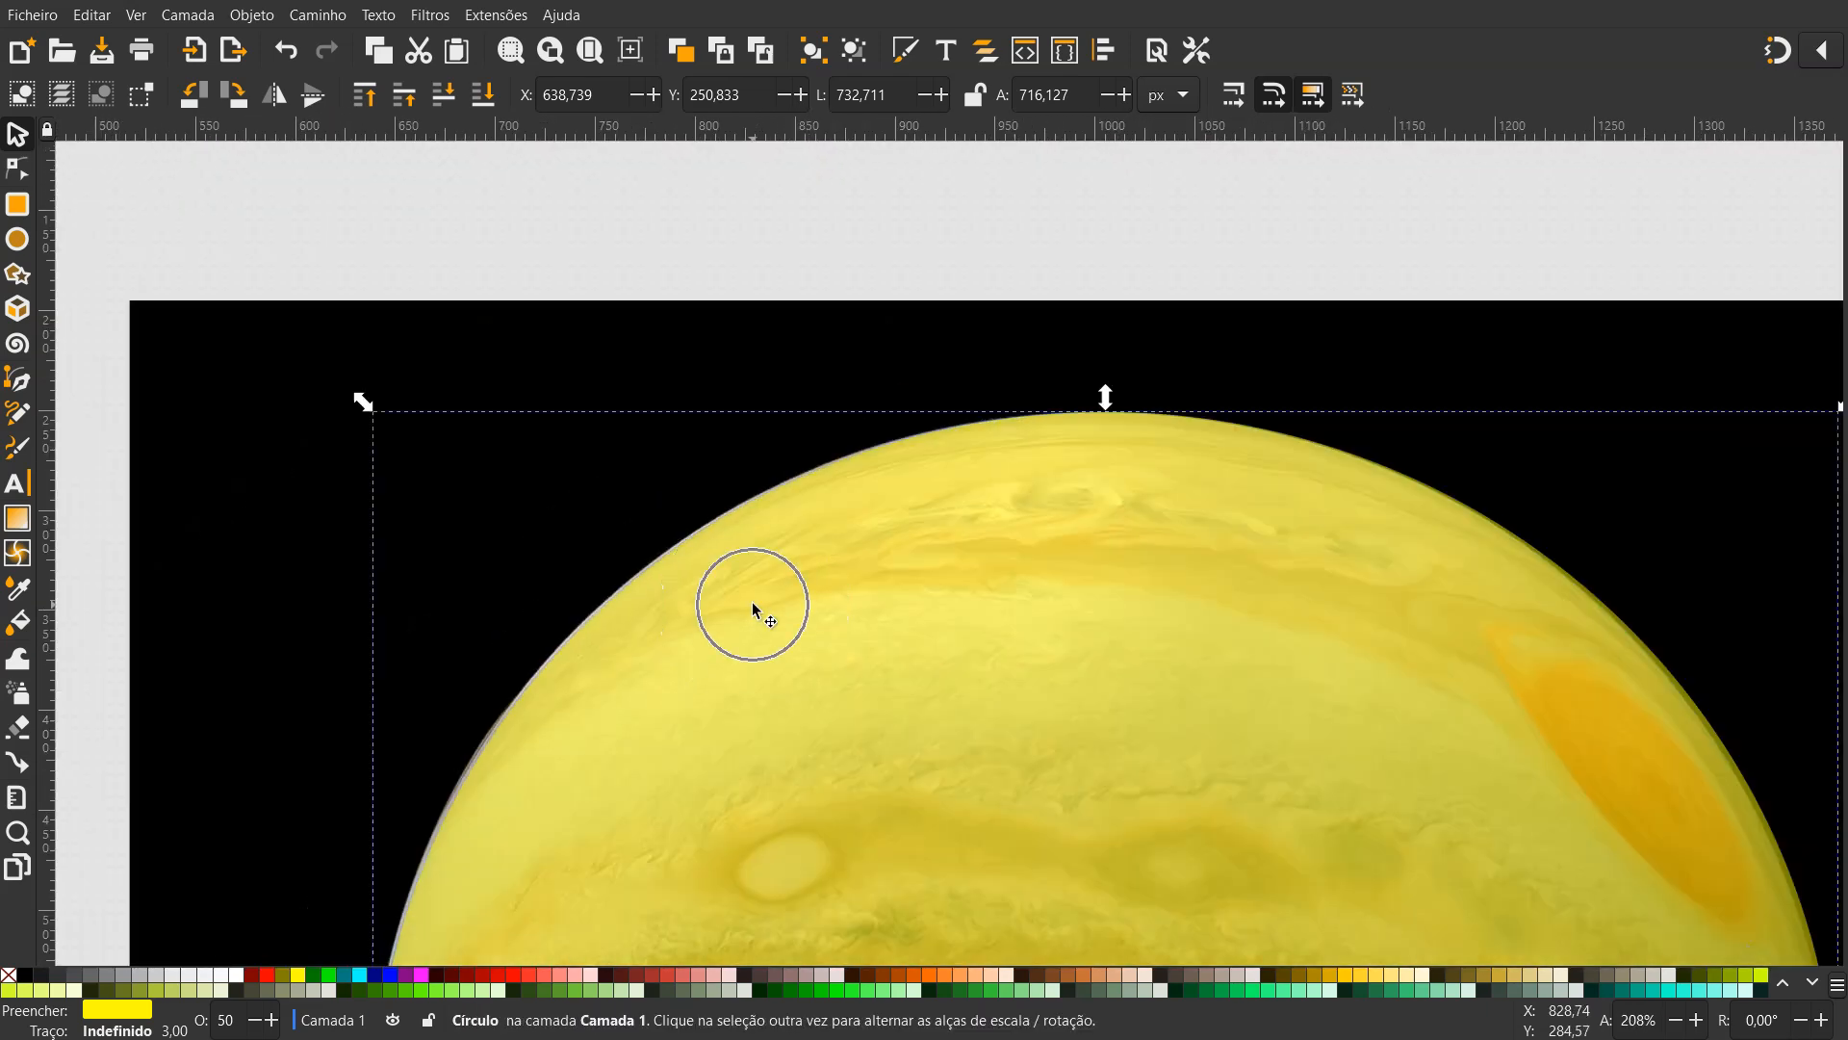
scroll(705, 627, "down", 4)
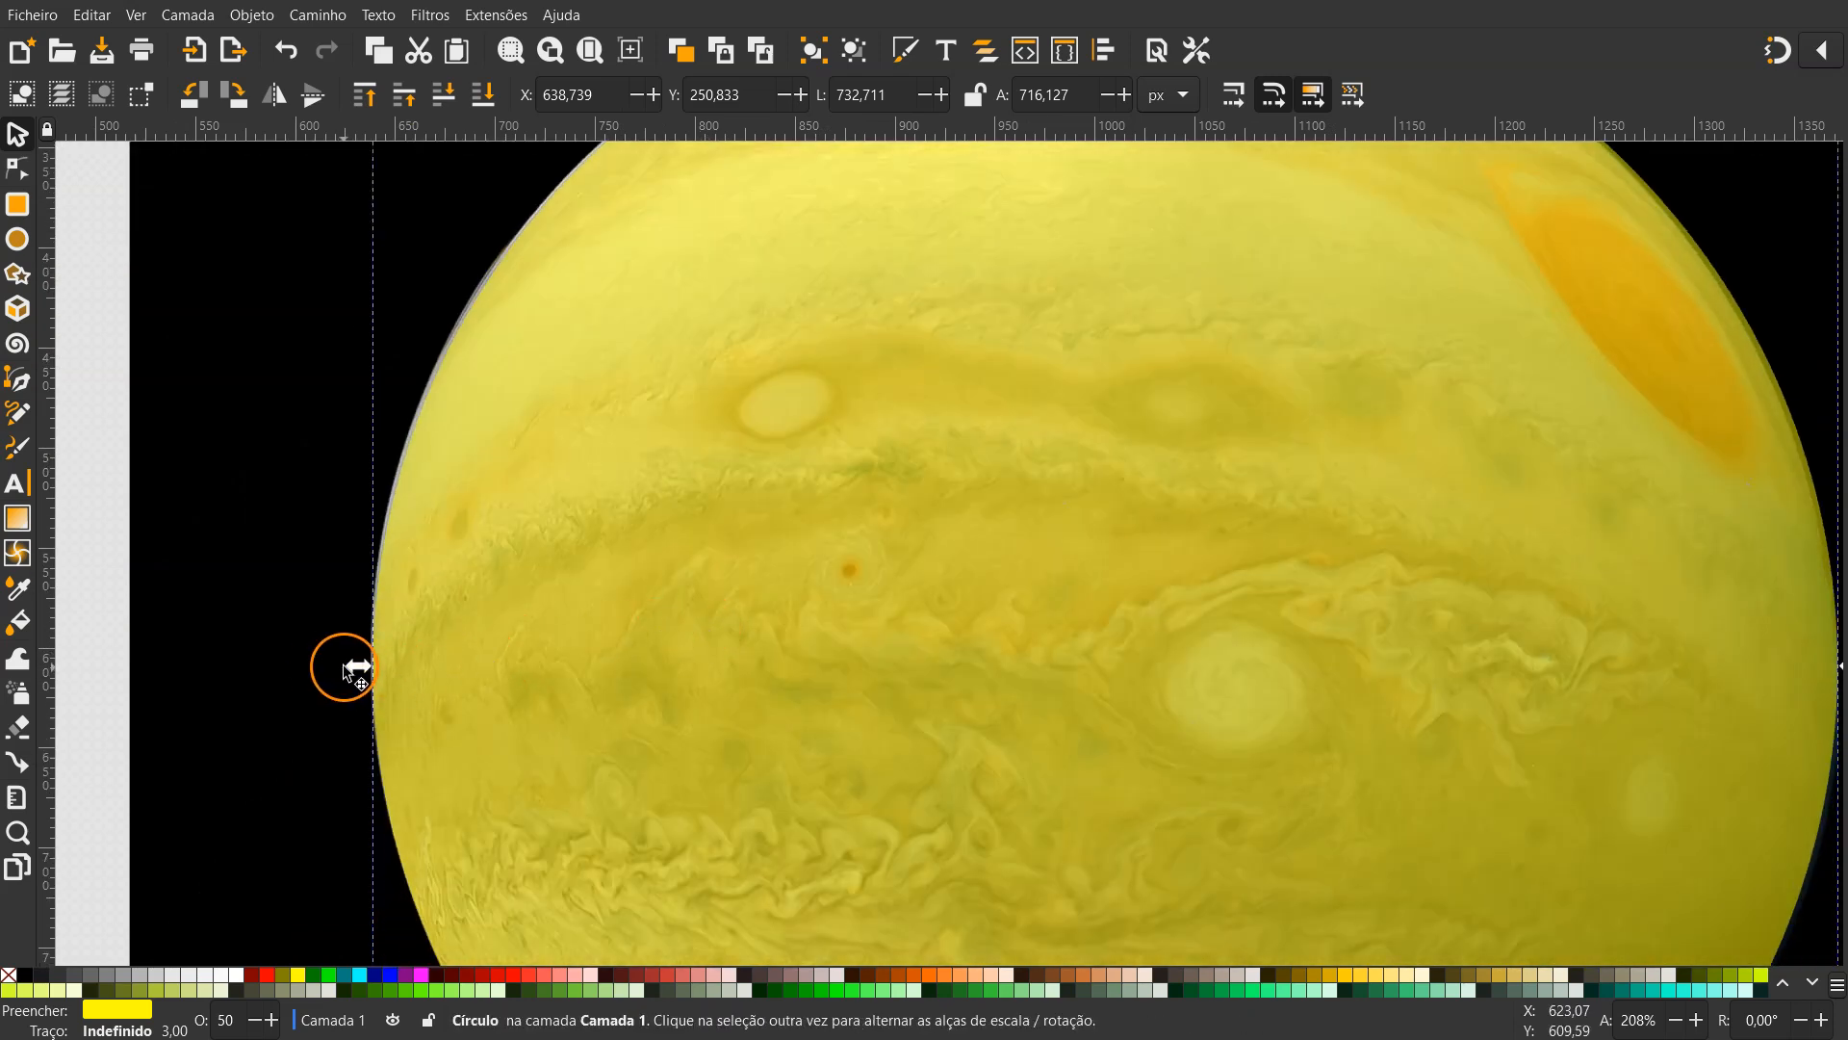
scroll(345, 671, "up", 4)
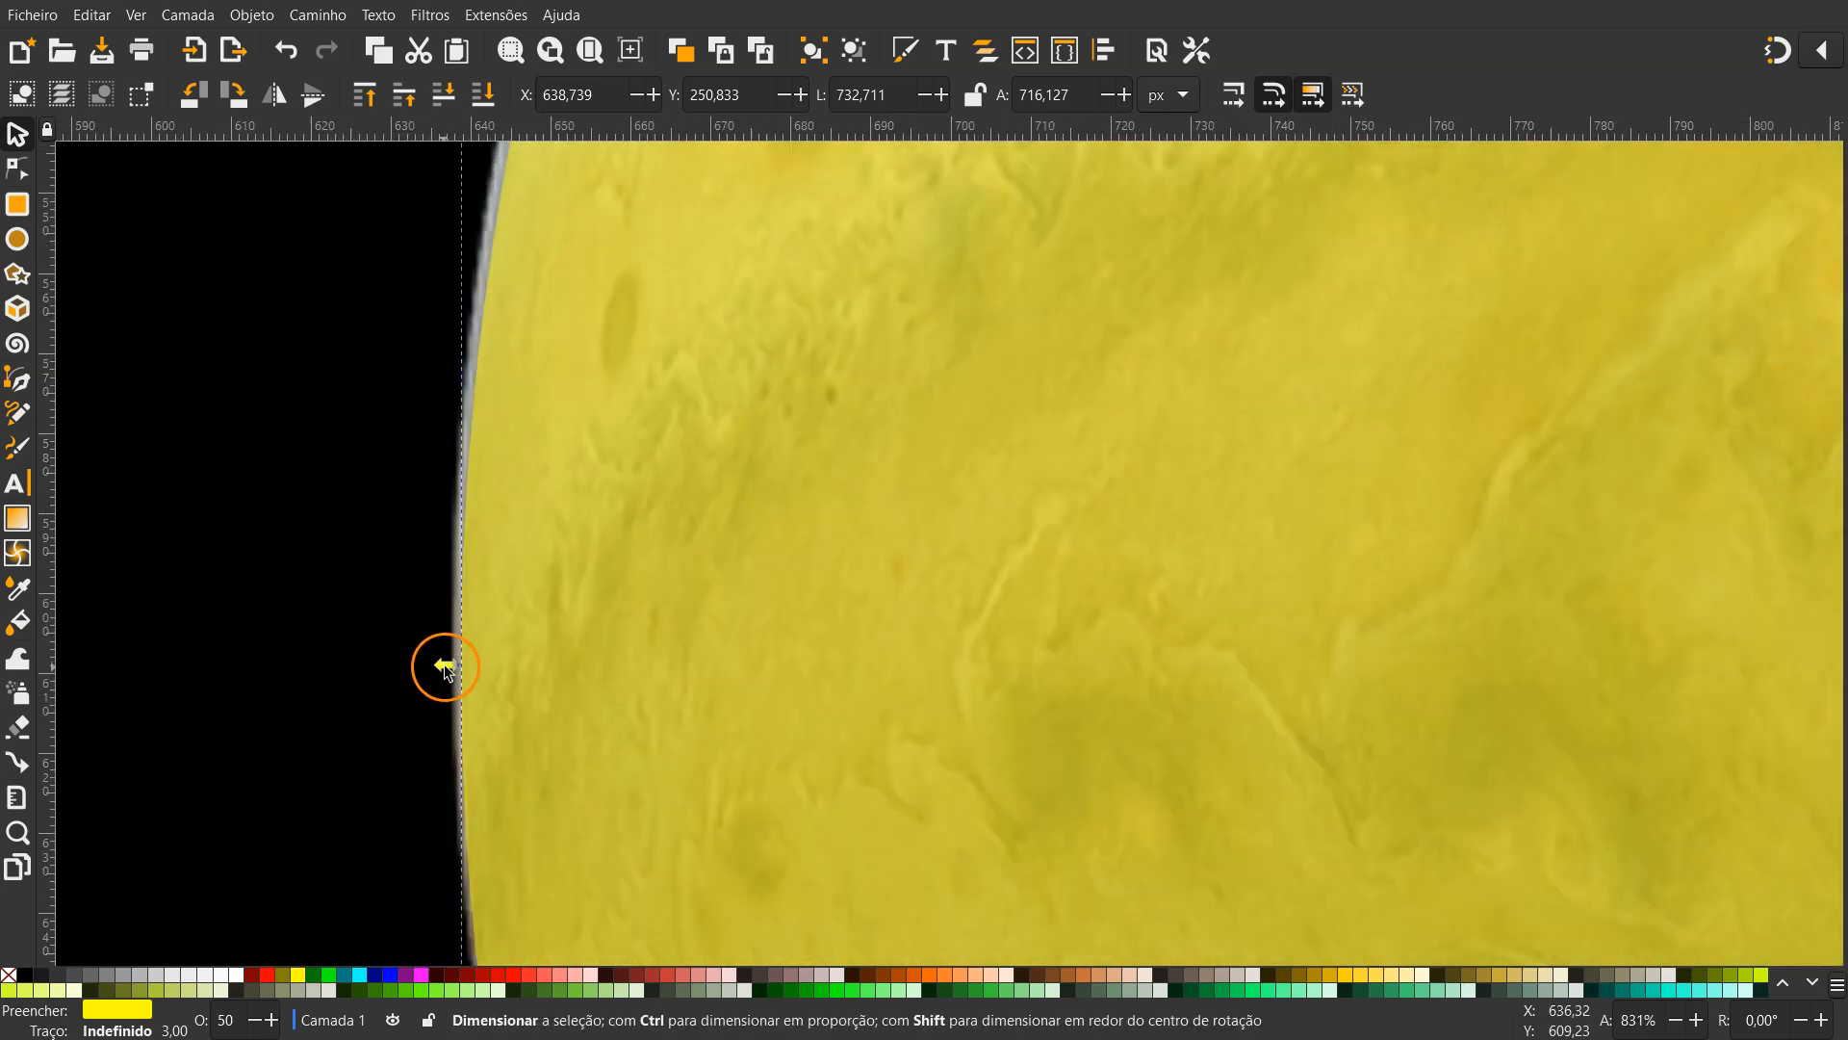
left_click_drag(447, 667, 440, 669)
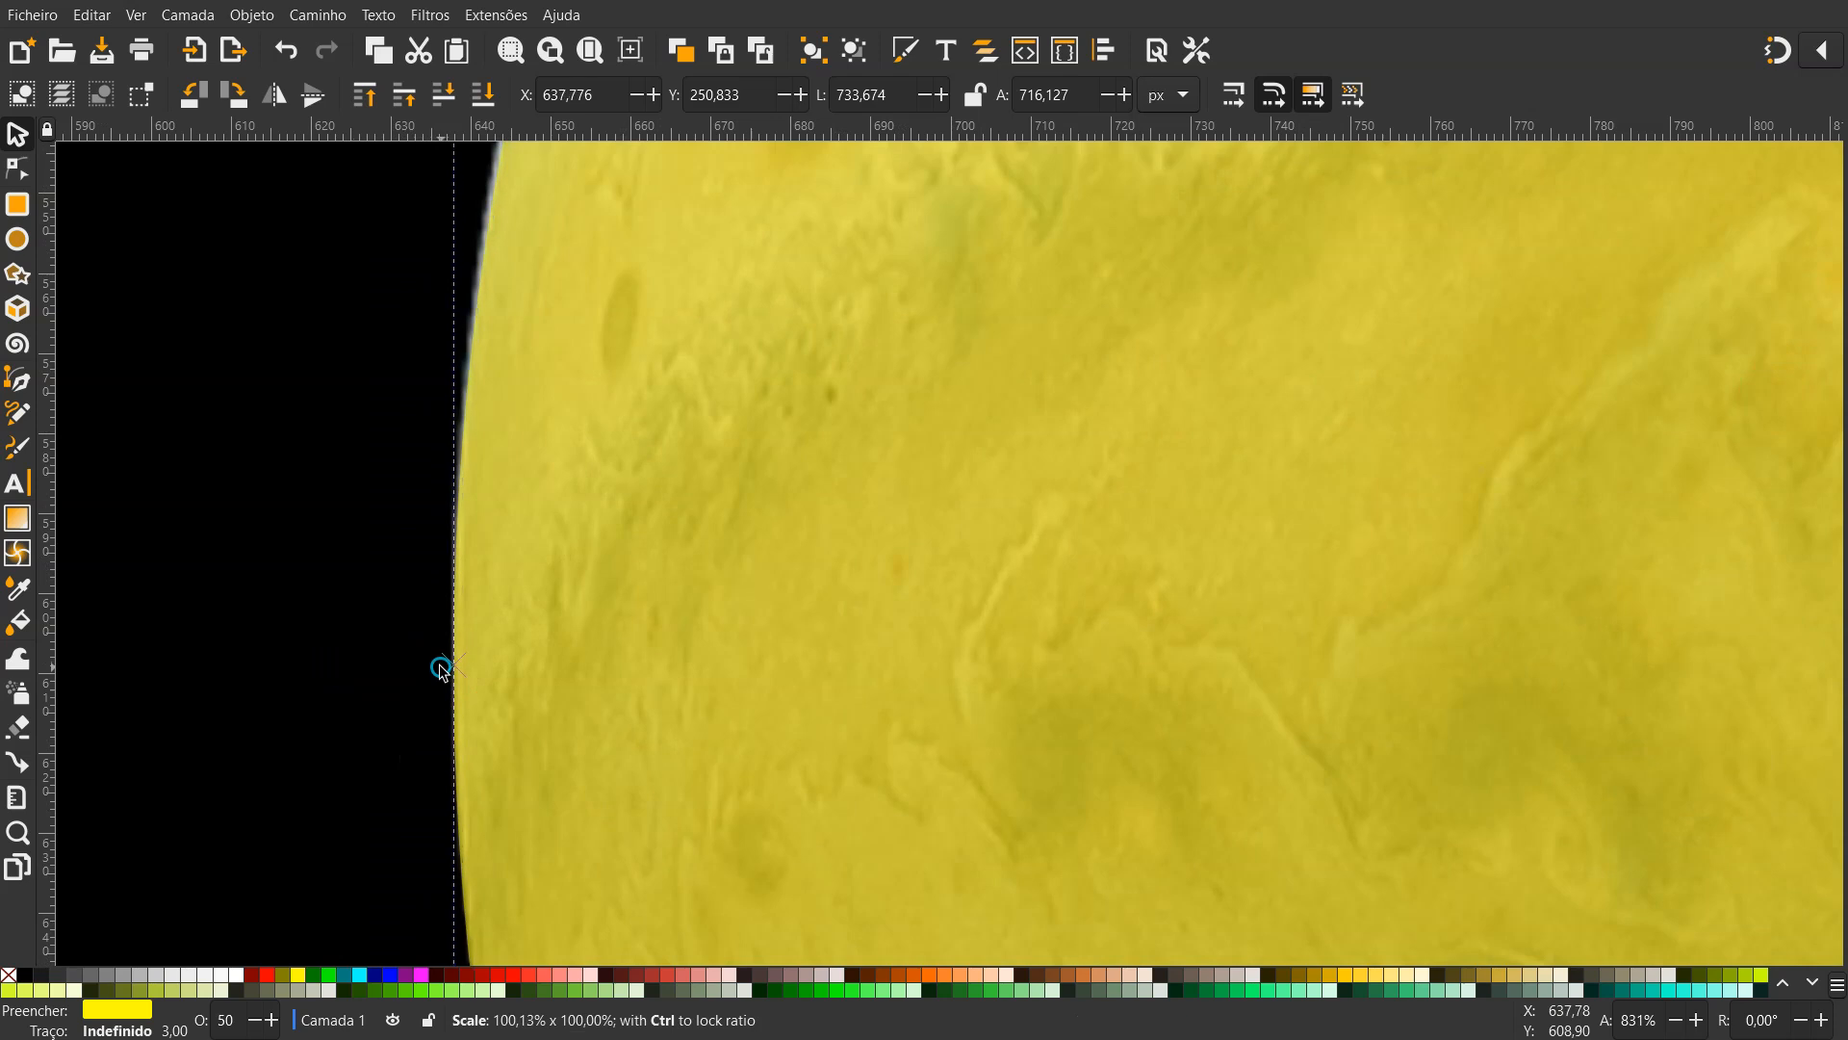
Adjust the yellow ellipse's bottom edge to the planet's lower rim, making it about 715.9 px high, and fit the selection in view
scroll(761, 638, "down", 4)
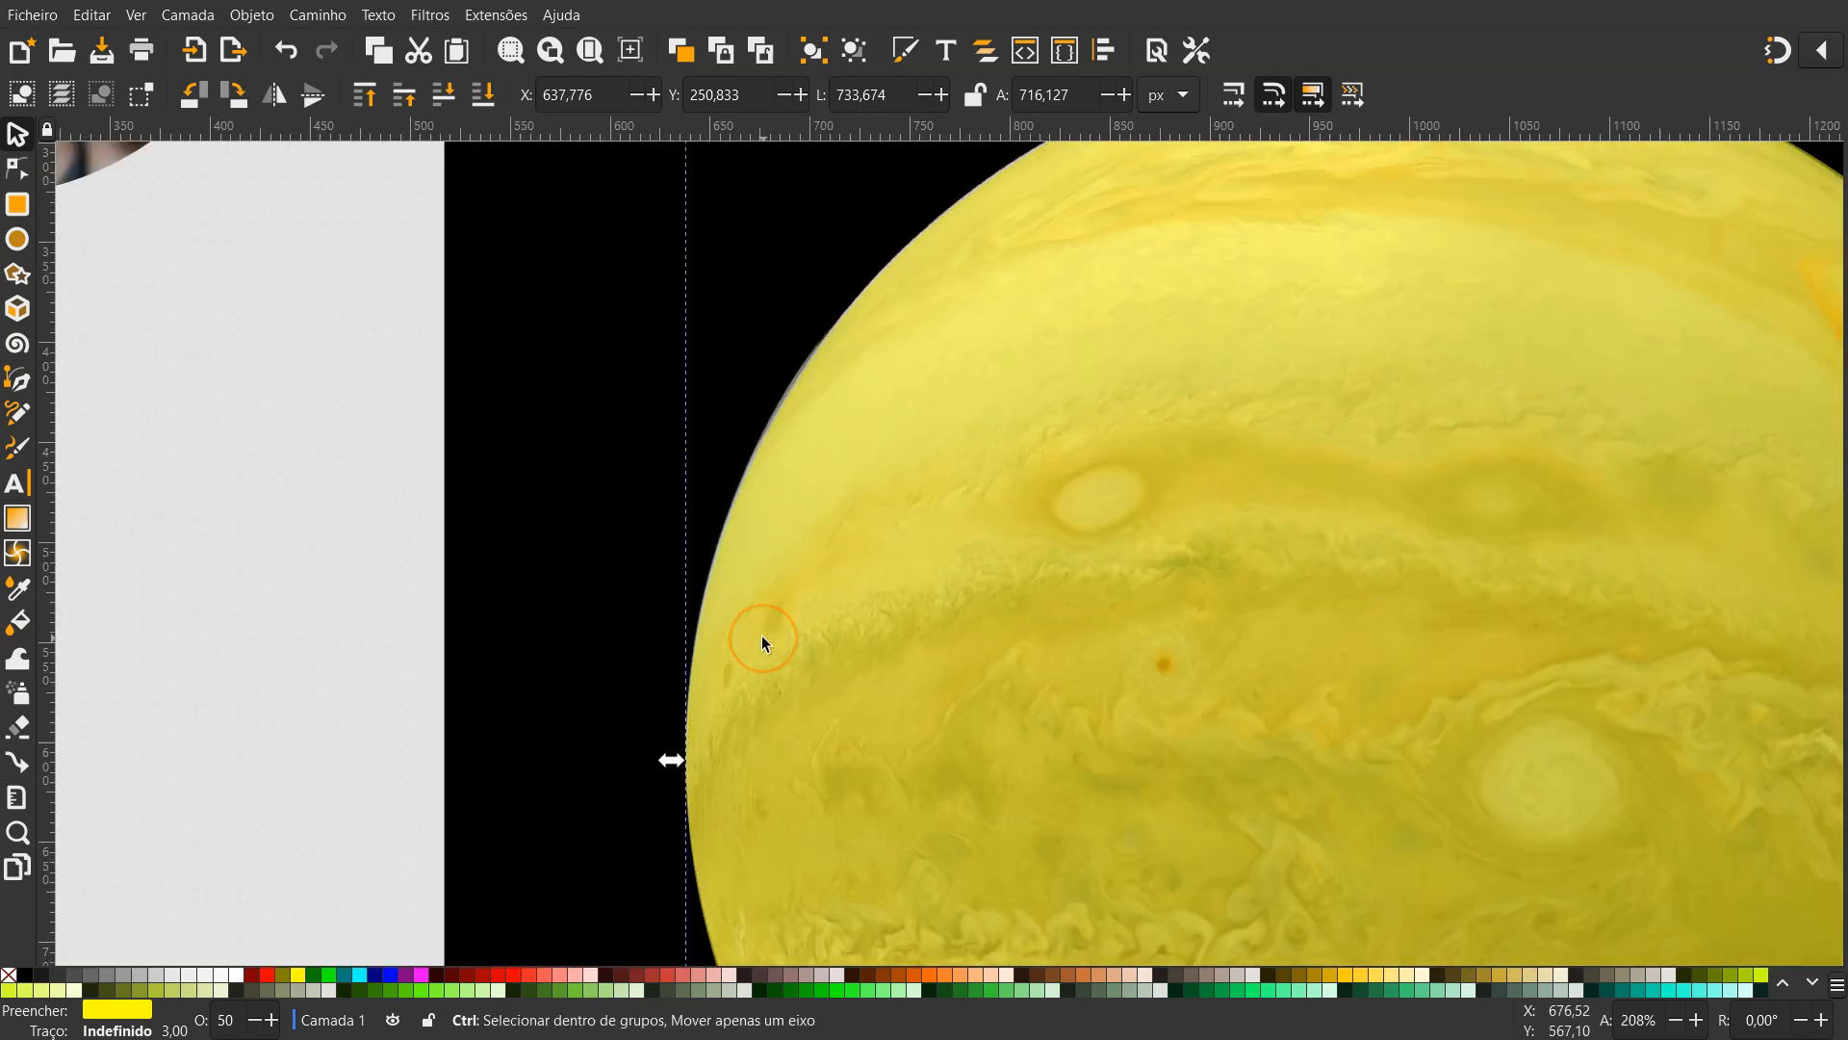
scroll(761, 636, "down", 1)
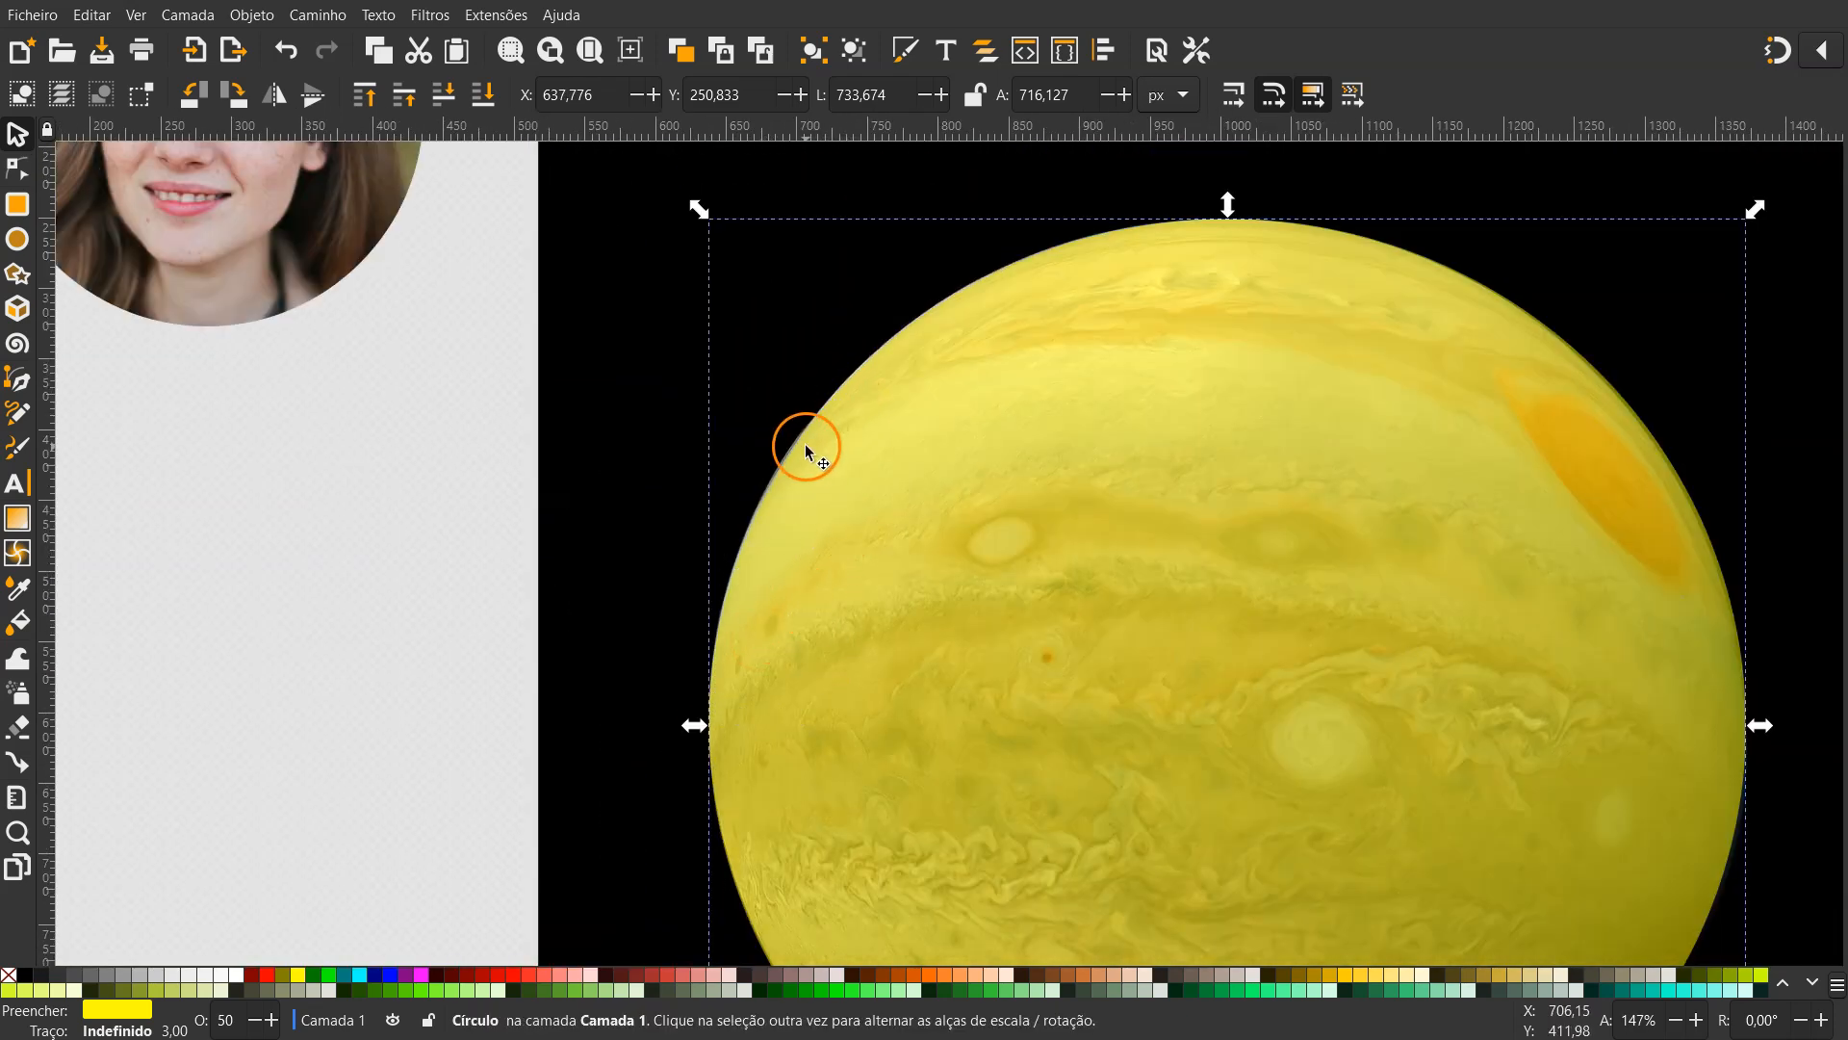
scroll(1309, 638, "down", 10)
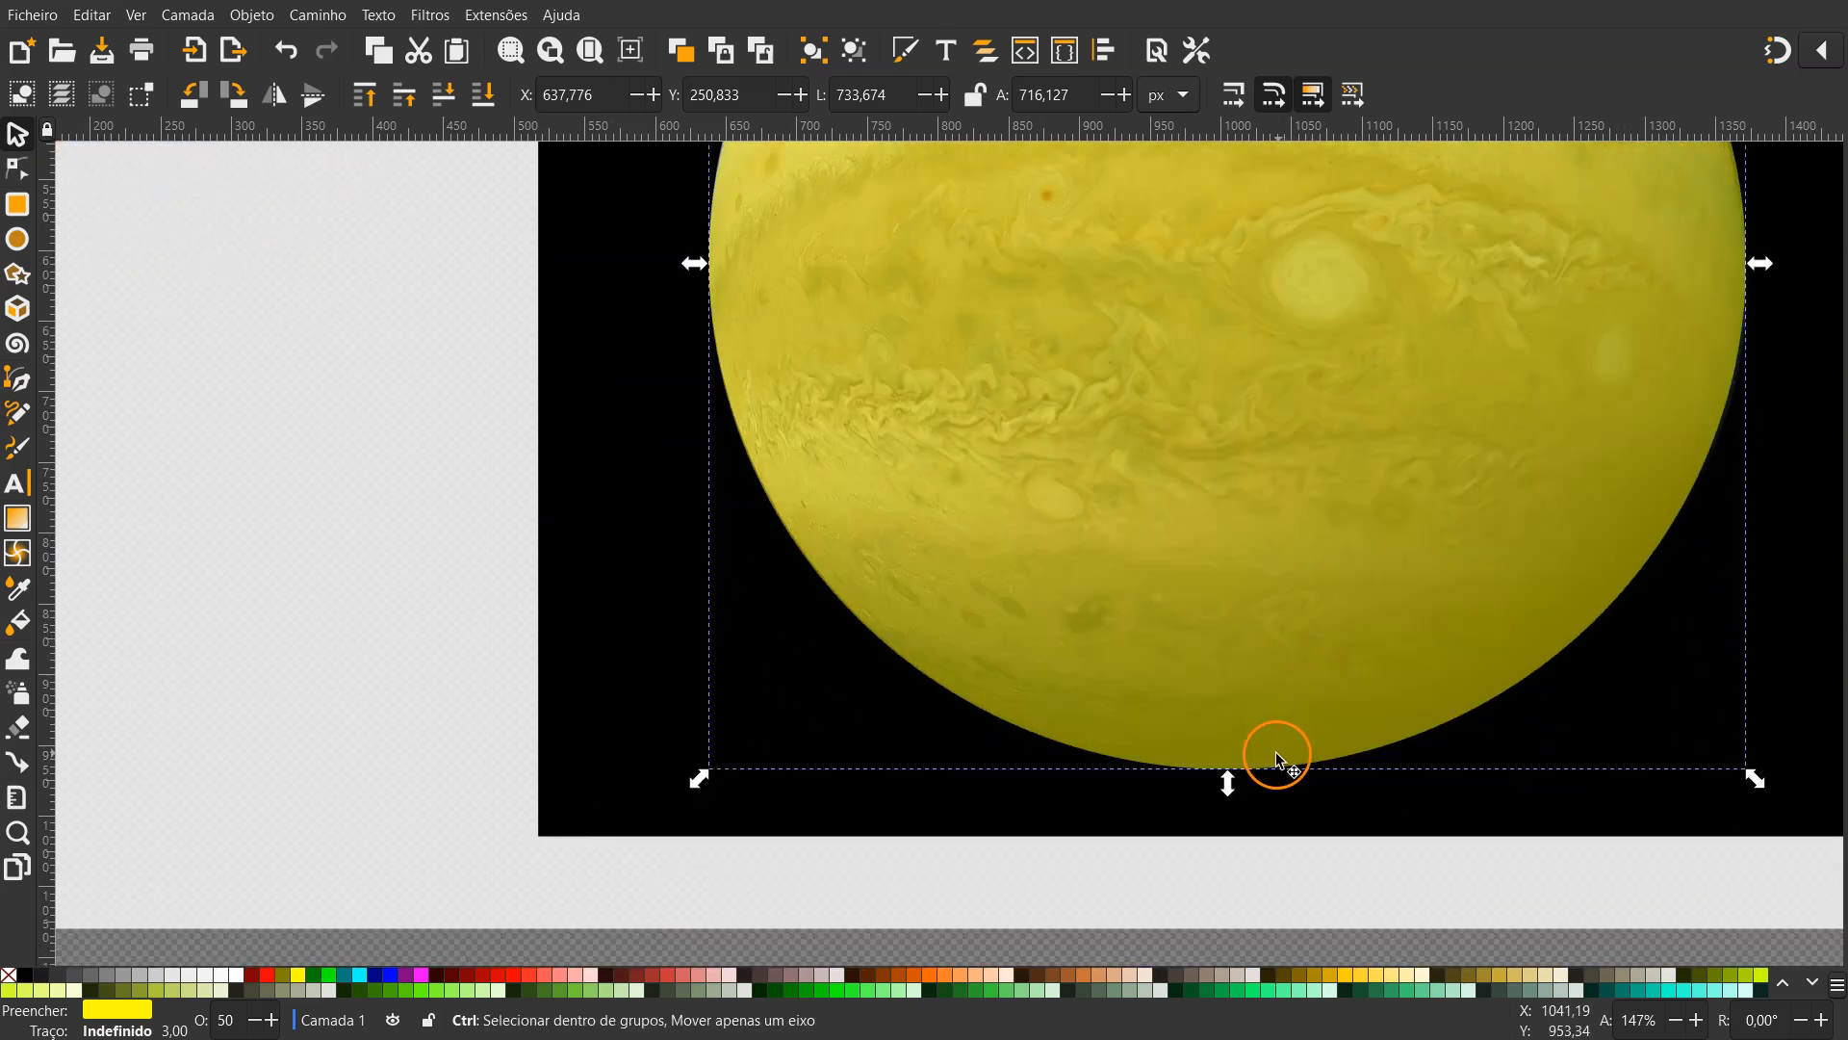
scroll(1232, 799, "up", 7)
scroll(1232, 799, "up", 1)
mouse_move(1174, 394)
left_mouse_down()
mouse_move(1177, 363)
mouse_move(1180, 394)
left_mouse_up()
key("3")
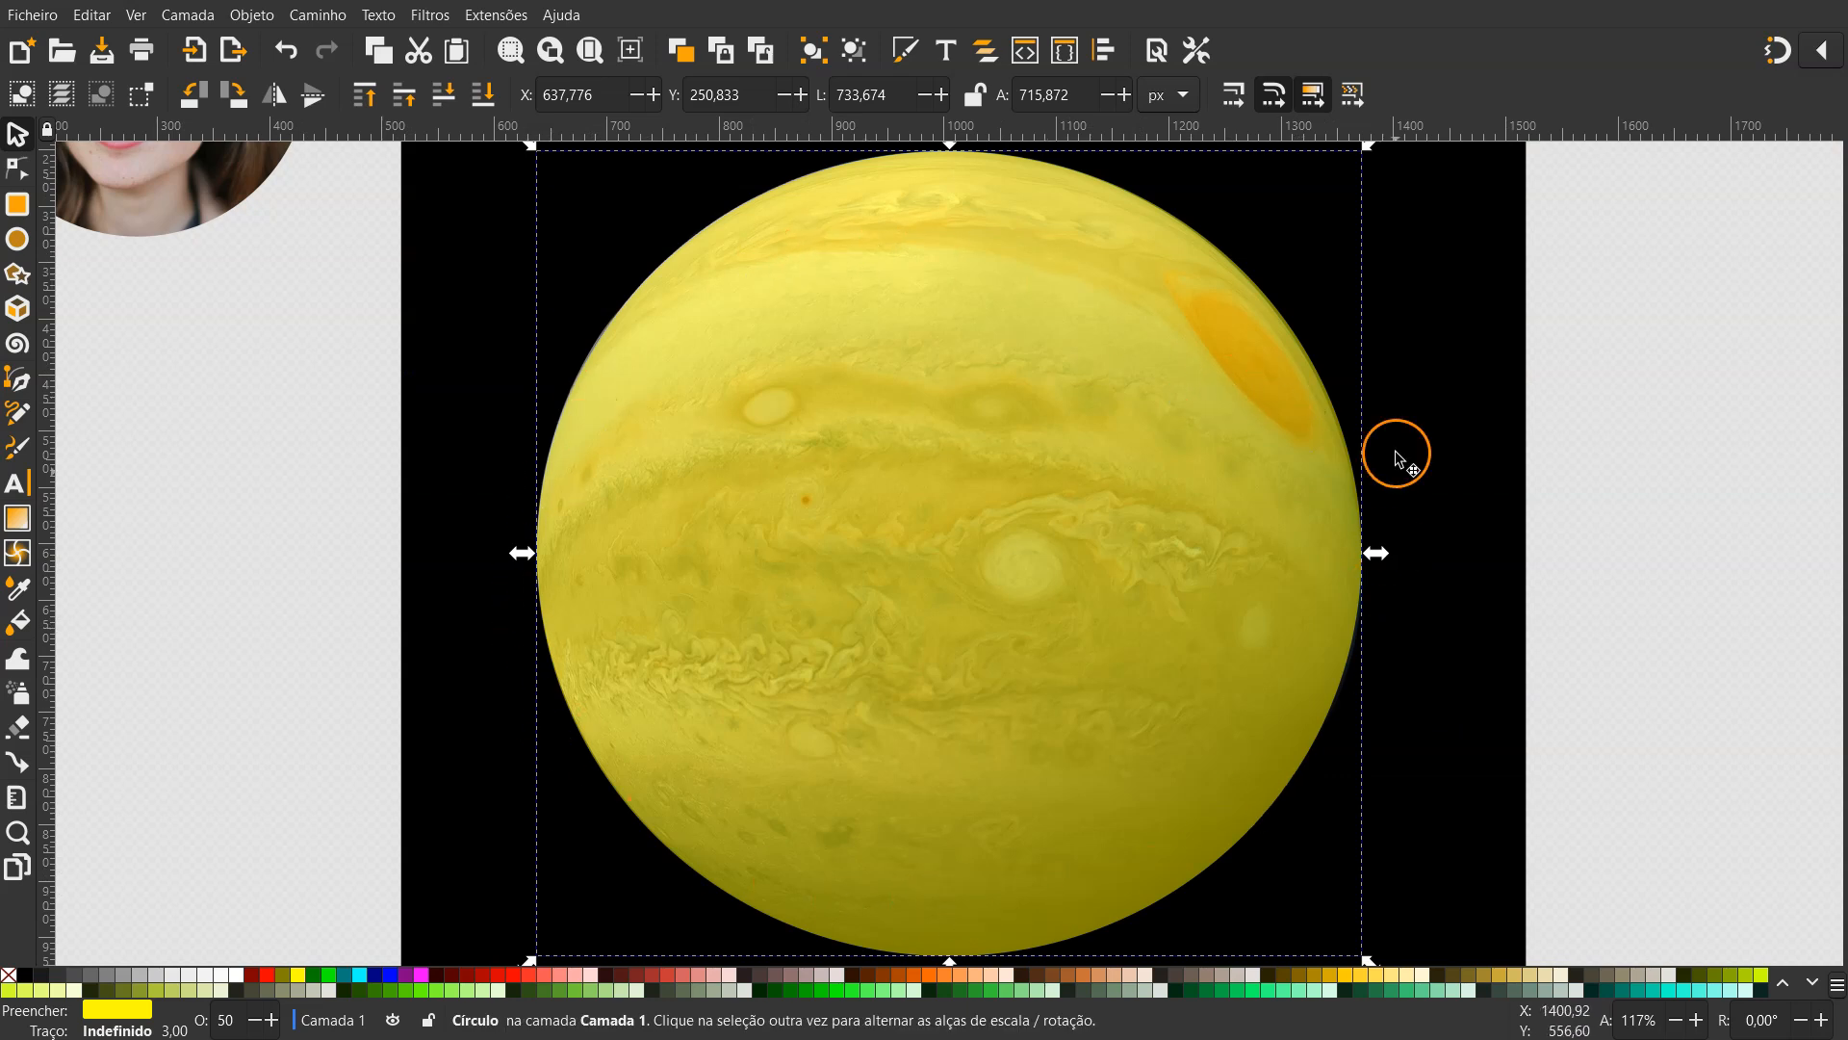
Check the yellow ellipse's rims against the planet and stretch its height to about 720.7 px
scroll(1349, 472, "up", 5)
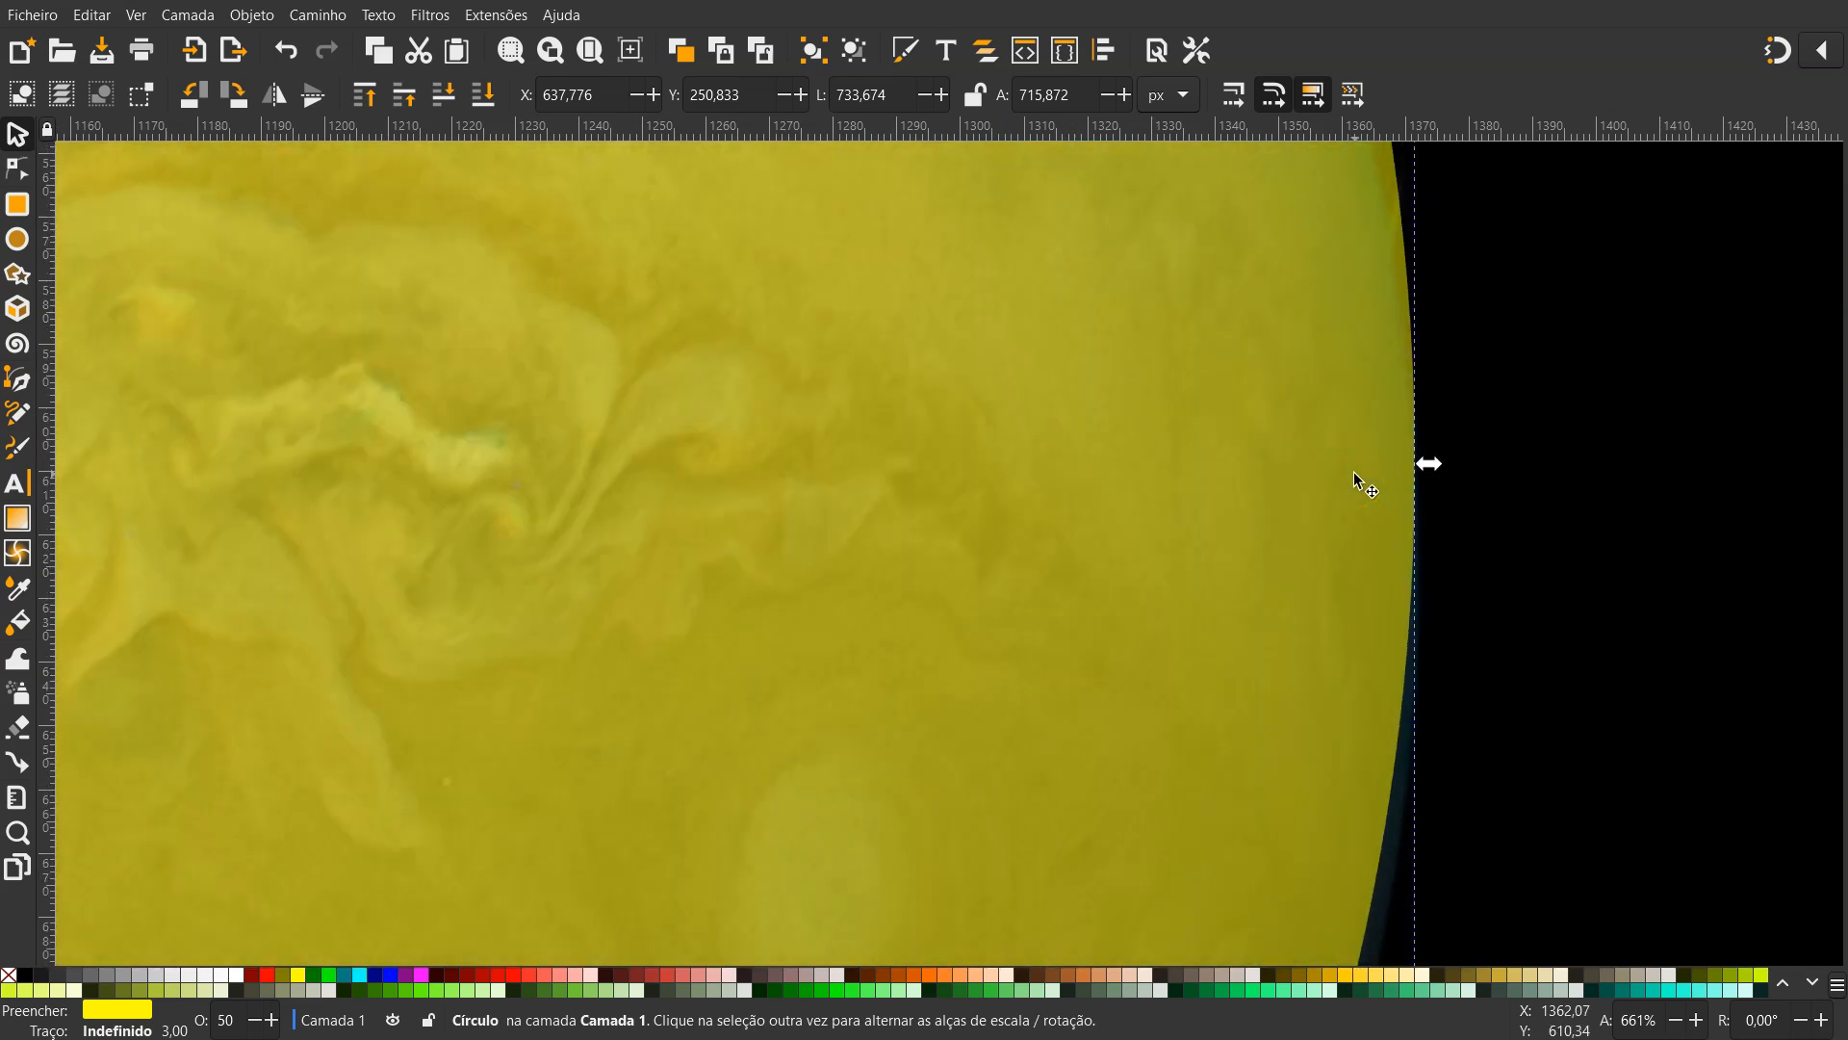
scroll(1353, 472, "down", 6)
scroll(1060, 219, "up", 4)
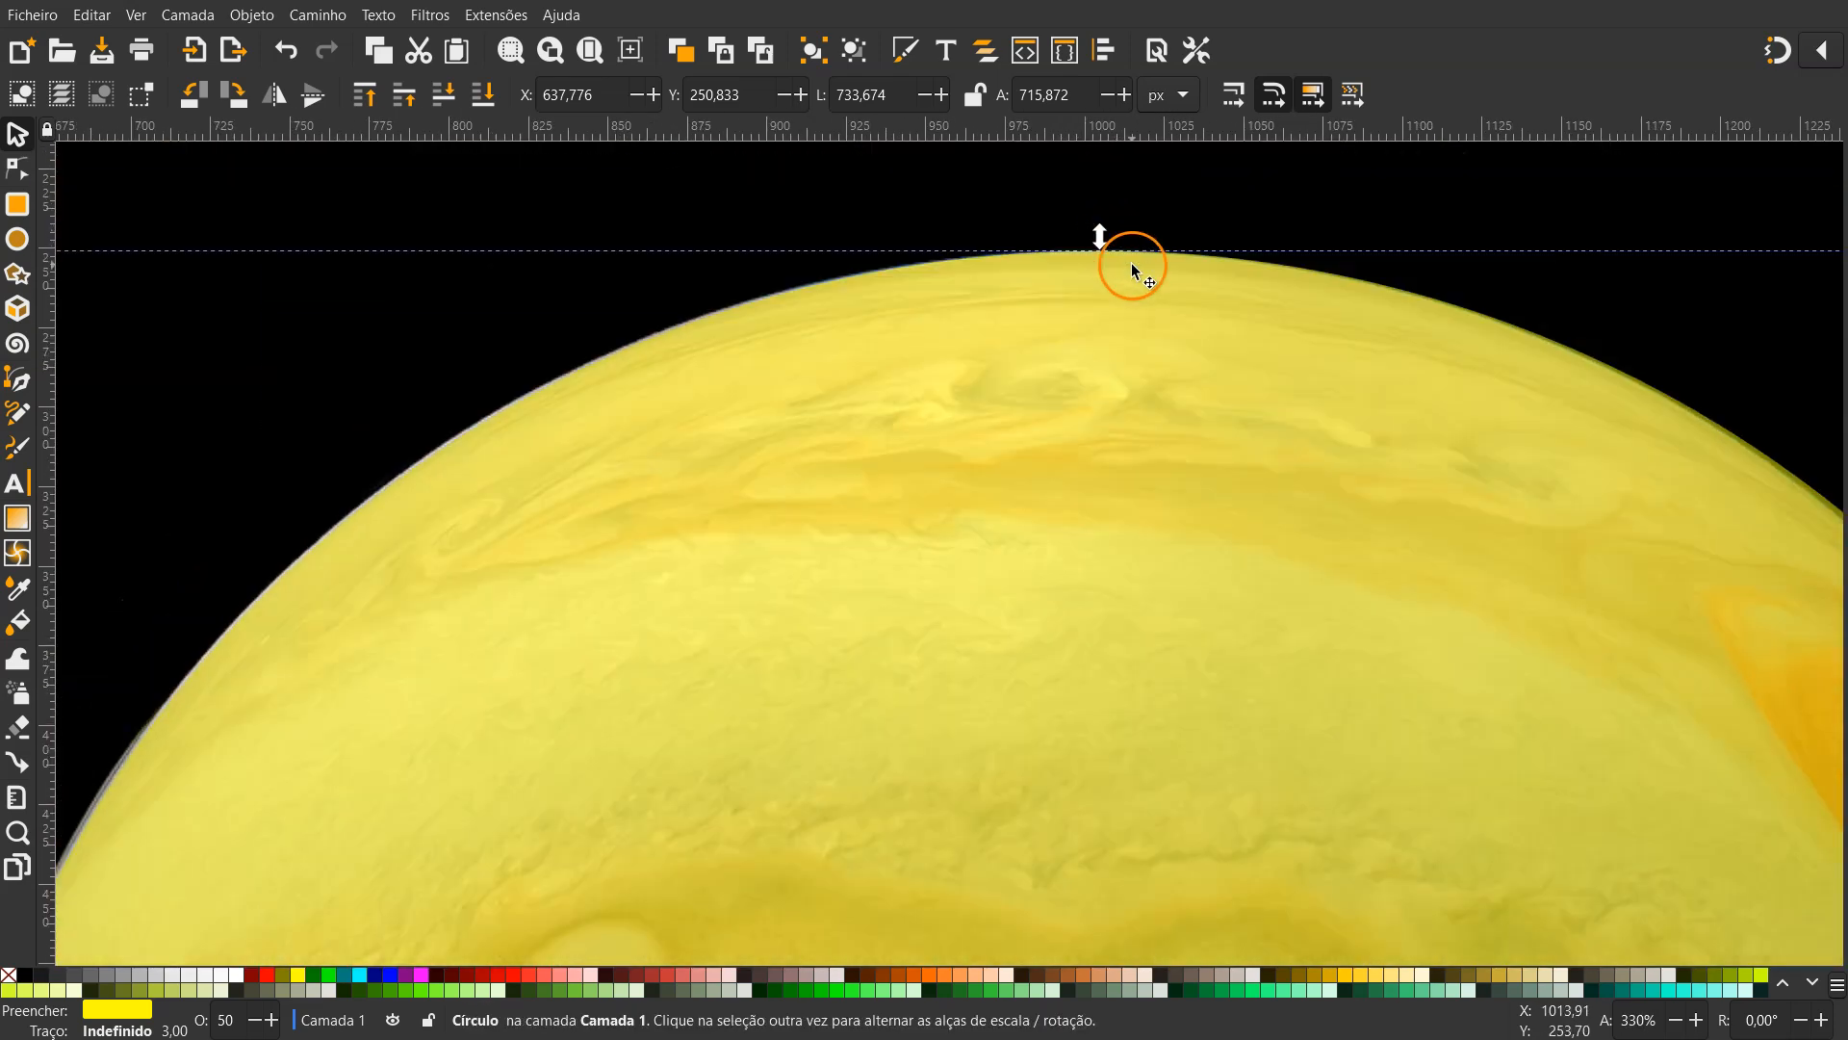
scroll(1132, 266, "up", 5)
left_click(1112, 339)
scroll(1112, 339, "down", 9)
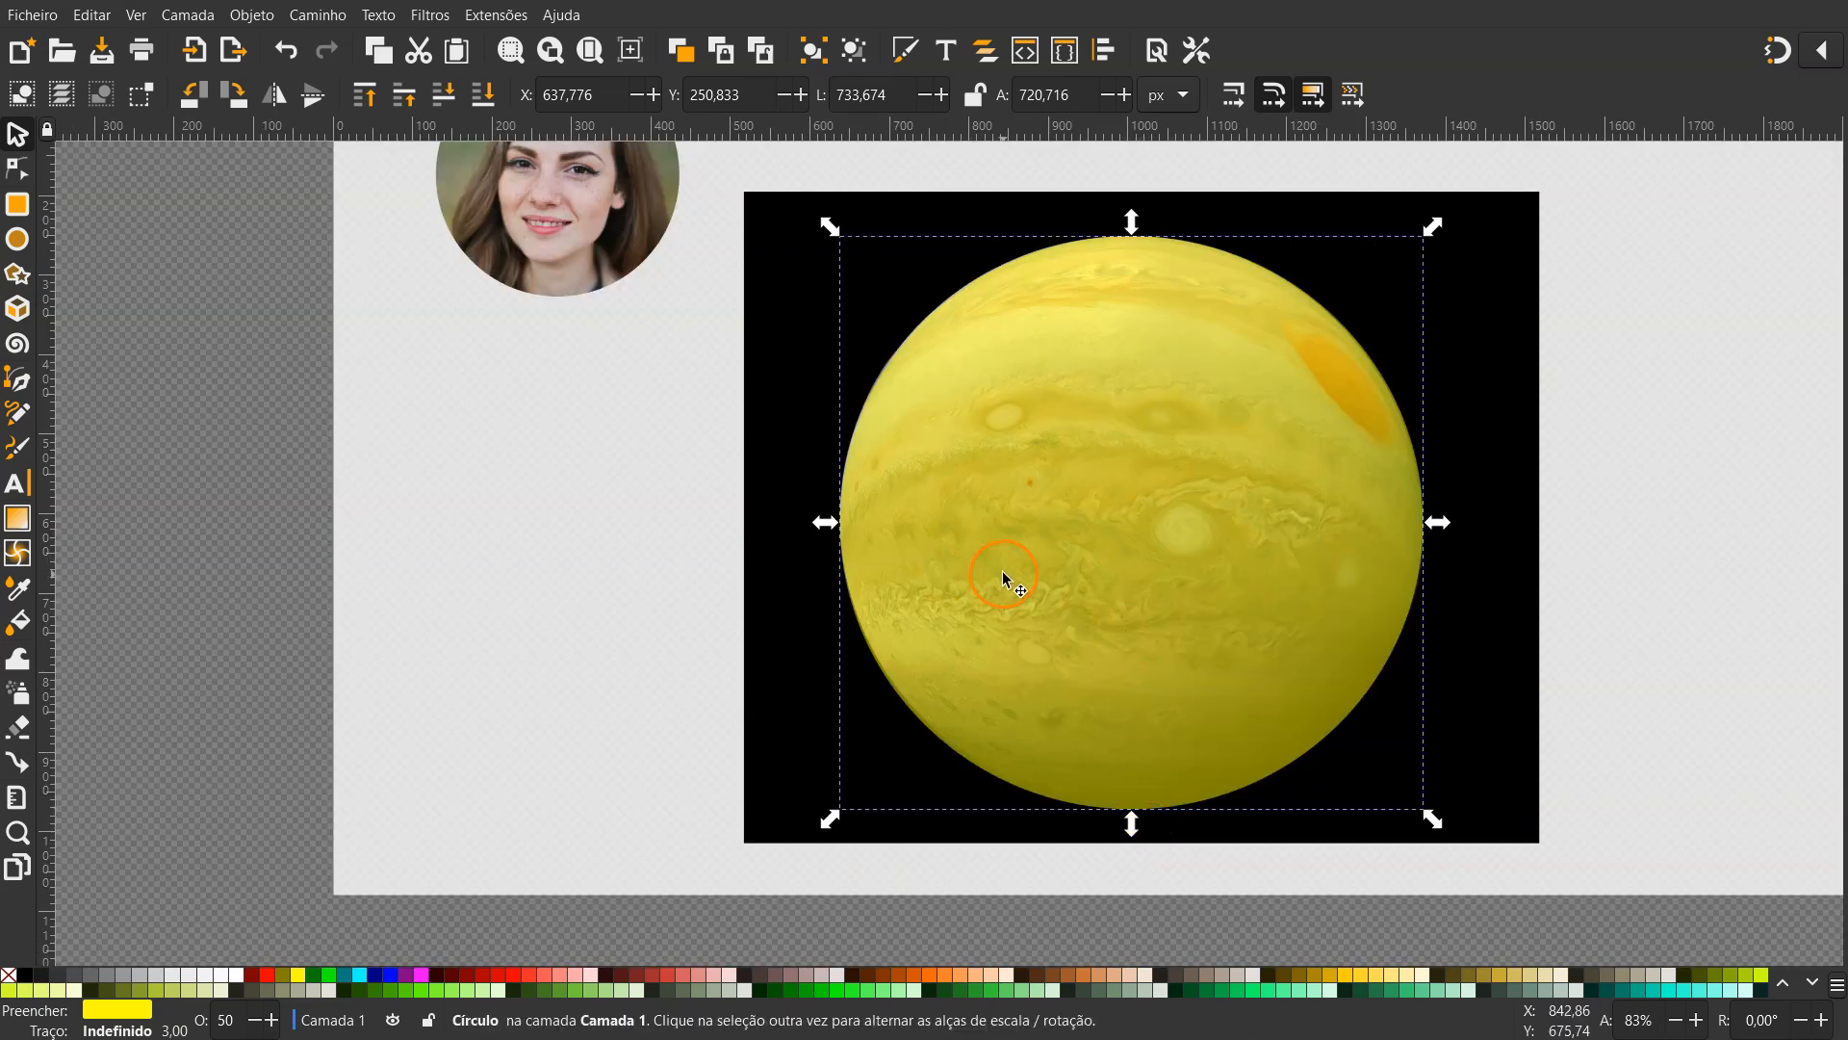
Clip the planet image to the yellow ellipse
left_click(800, 587, "shift")
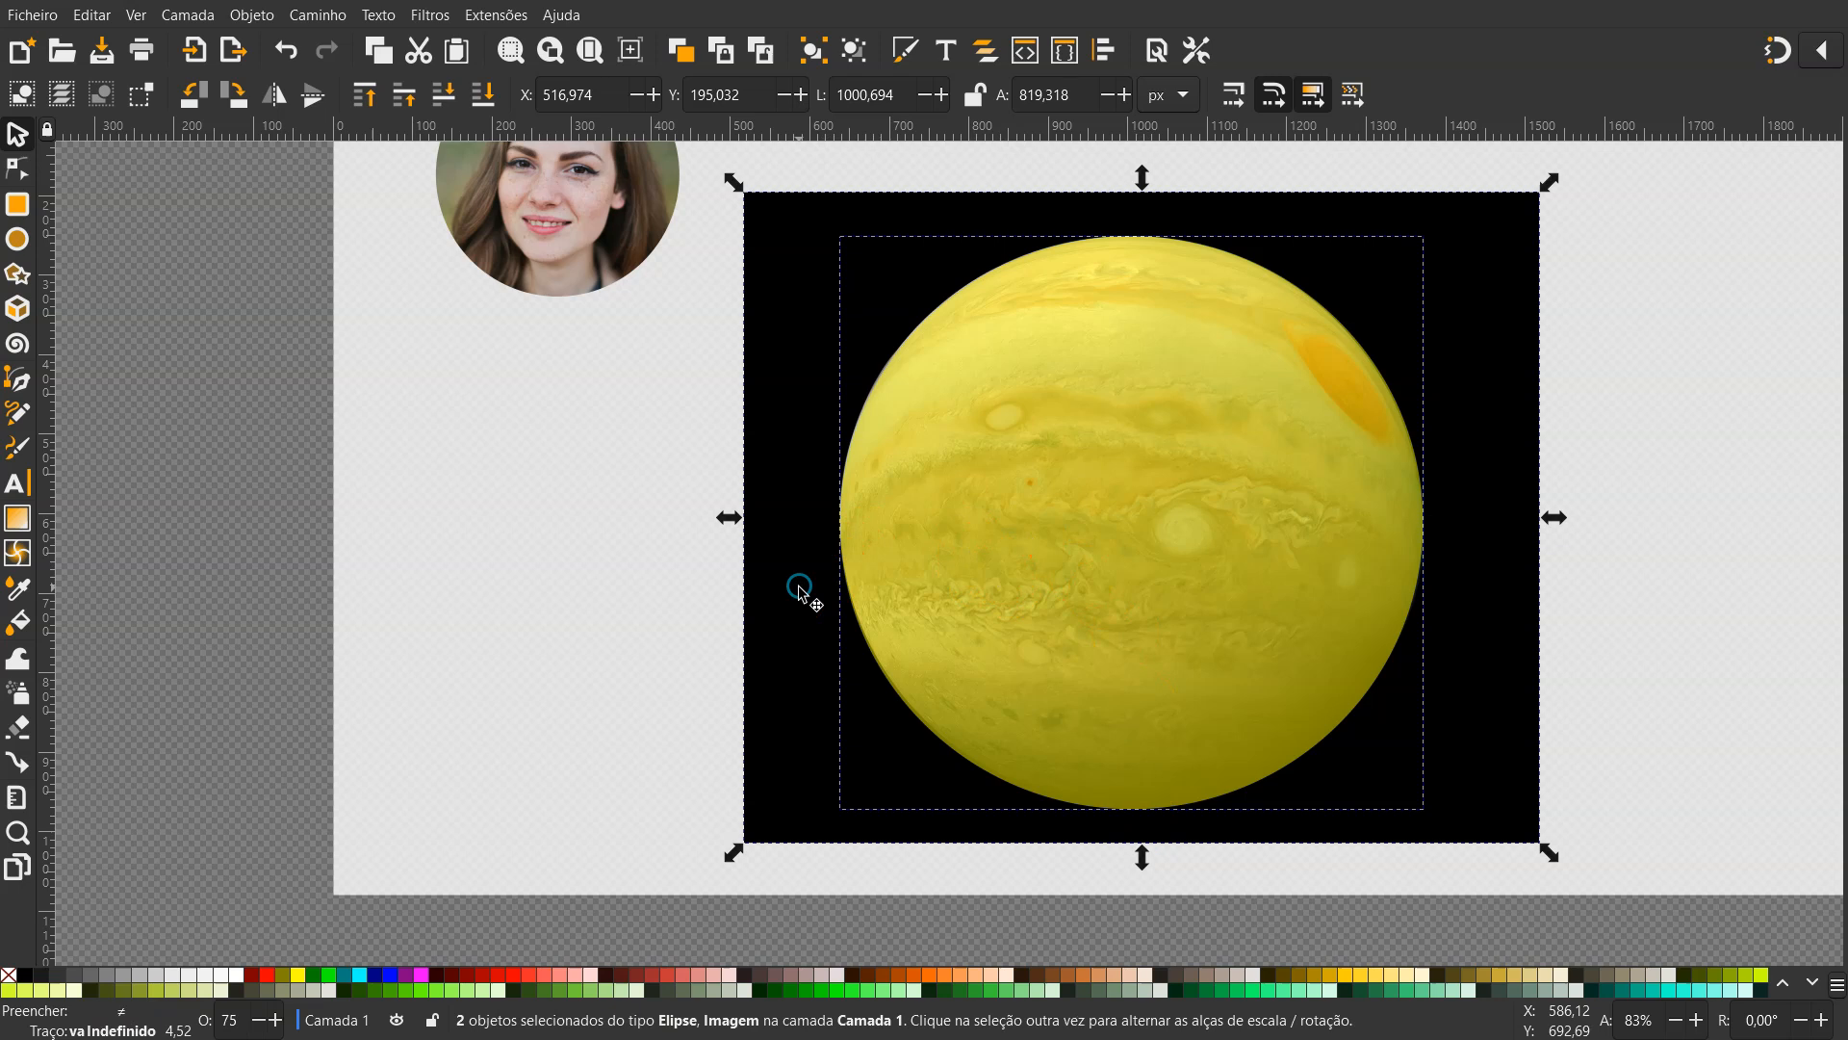
left_click(614, 567)
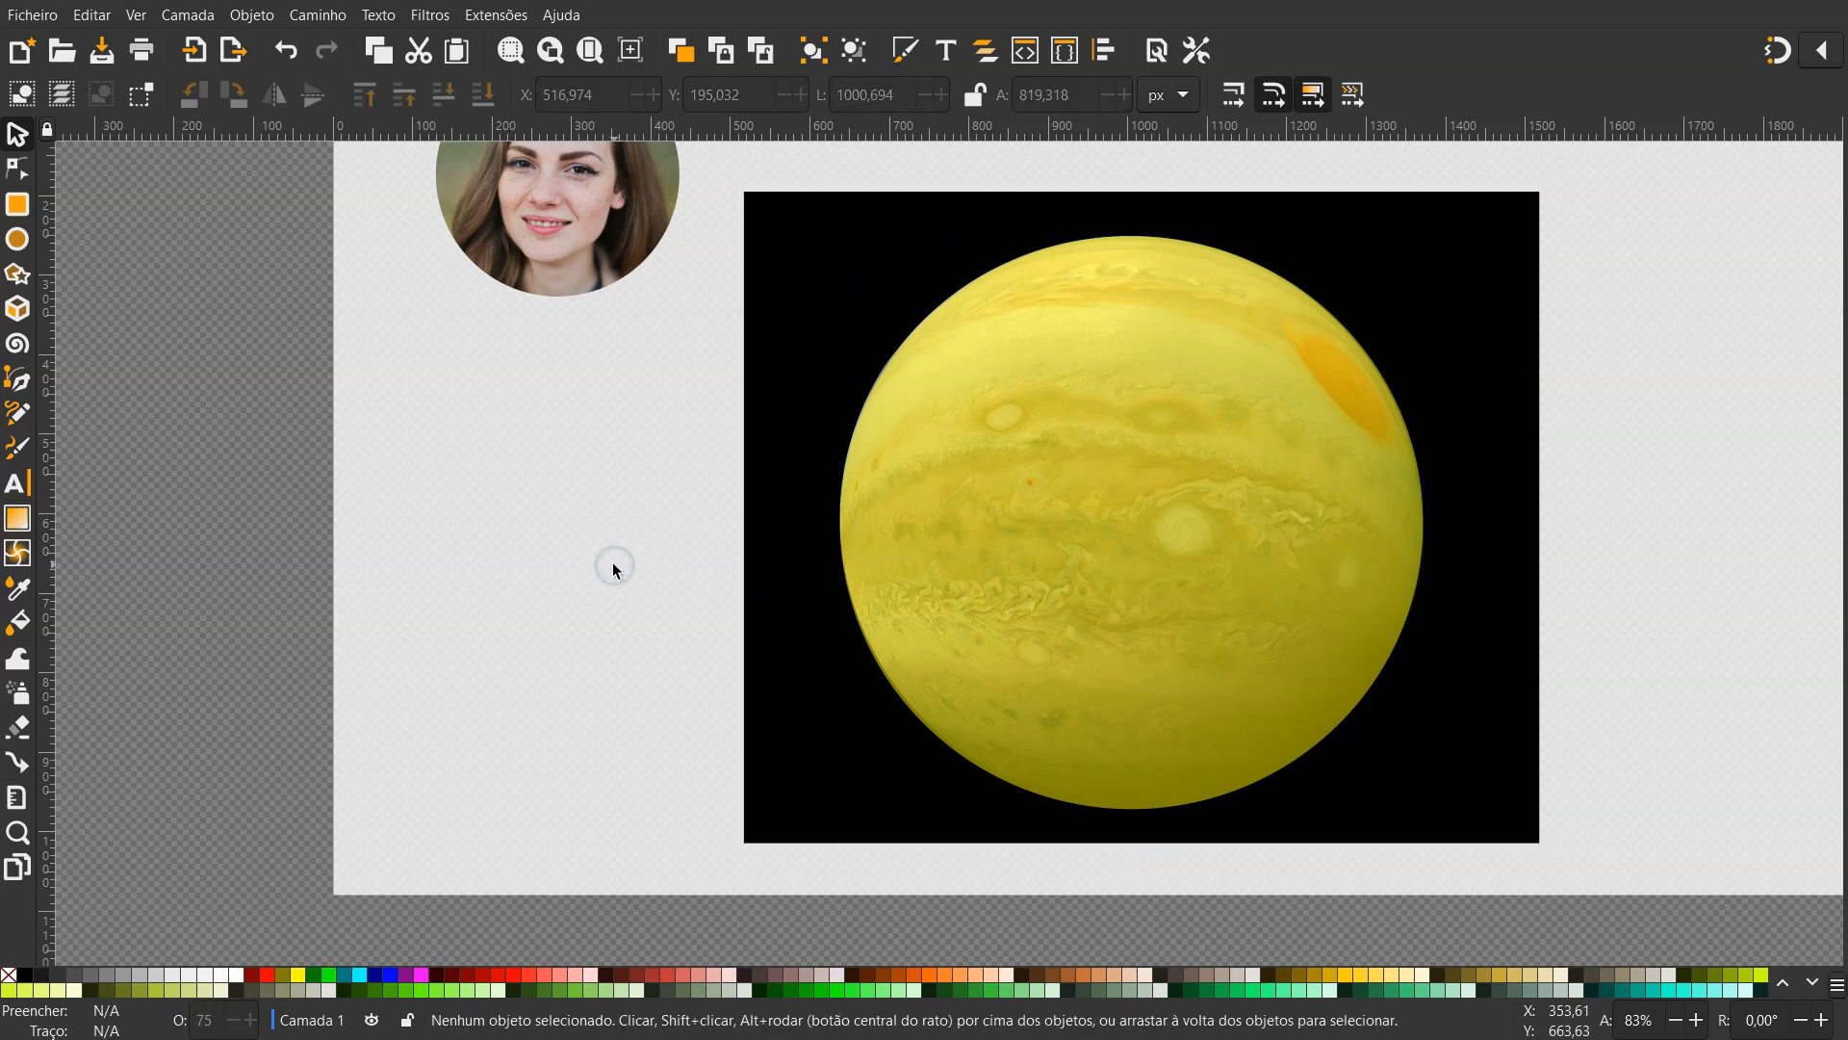
left_click(1121, 471)
key("shift")
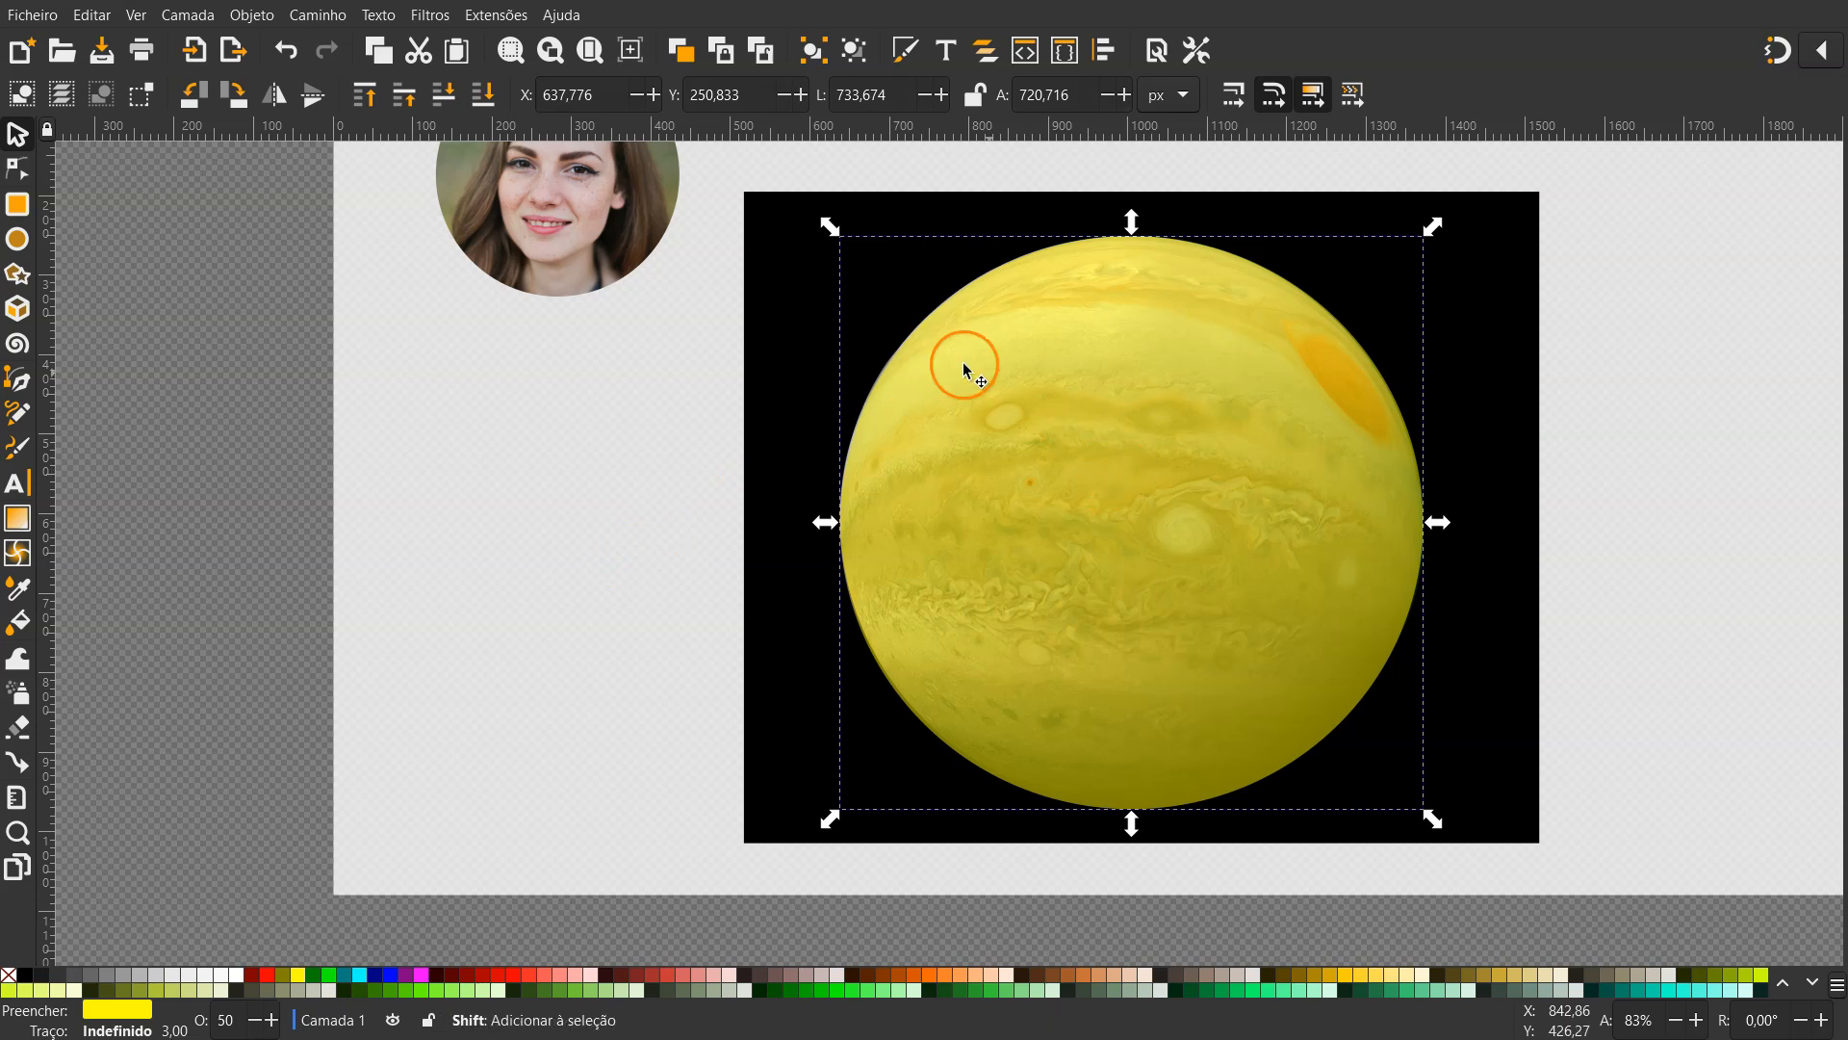
left_click(810, 374, "shift")
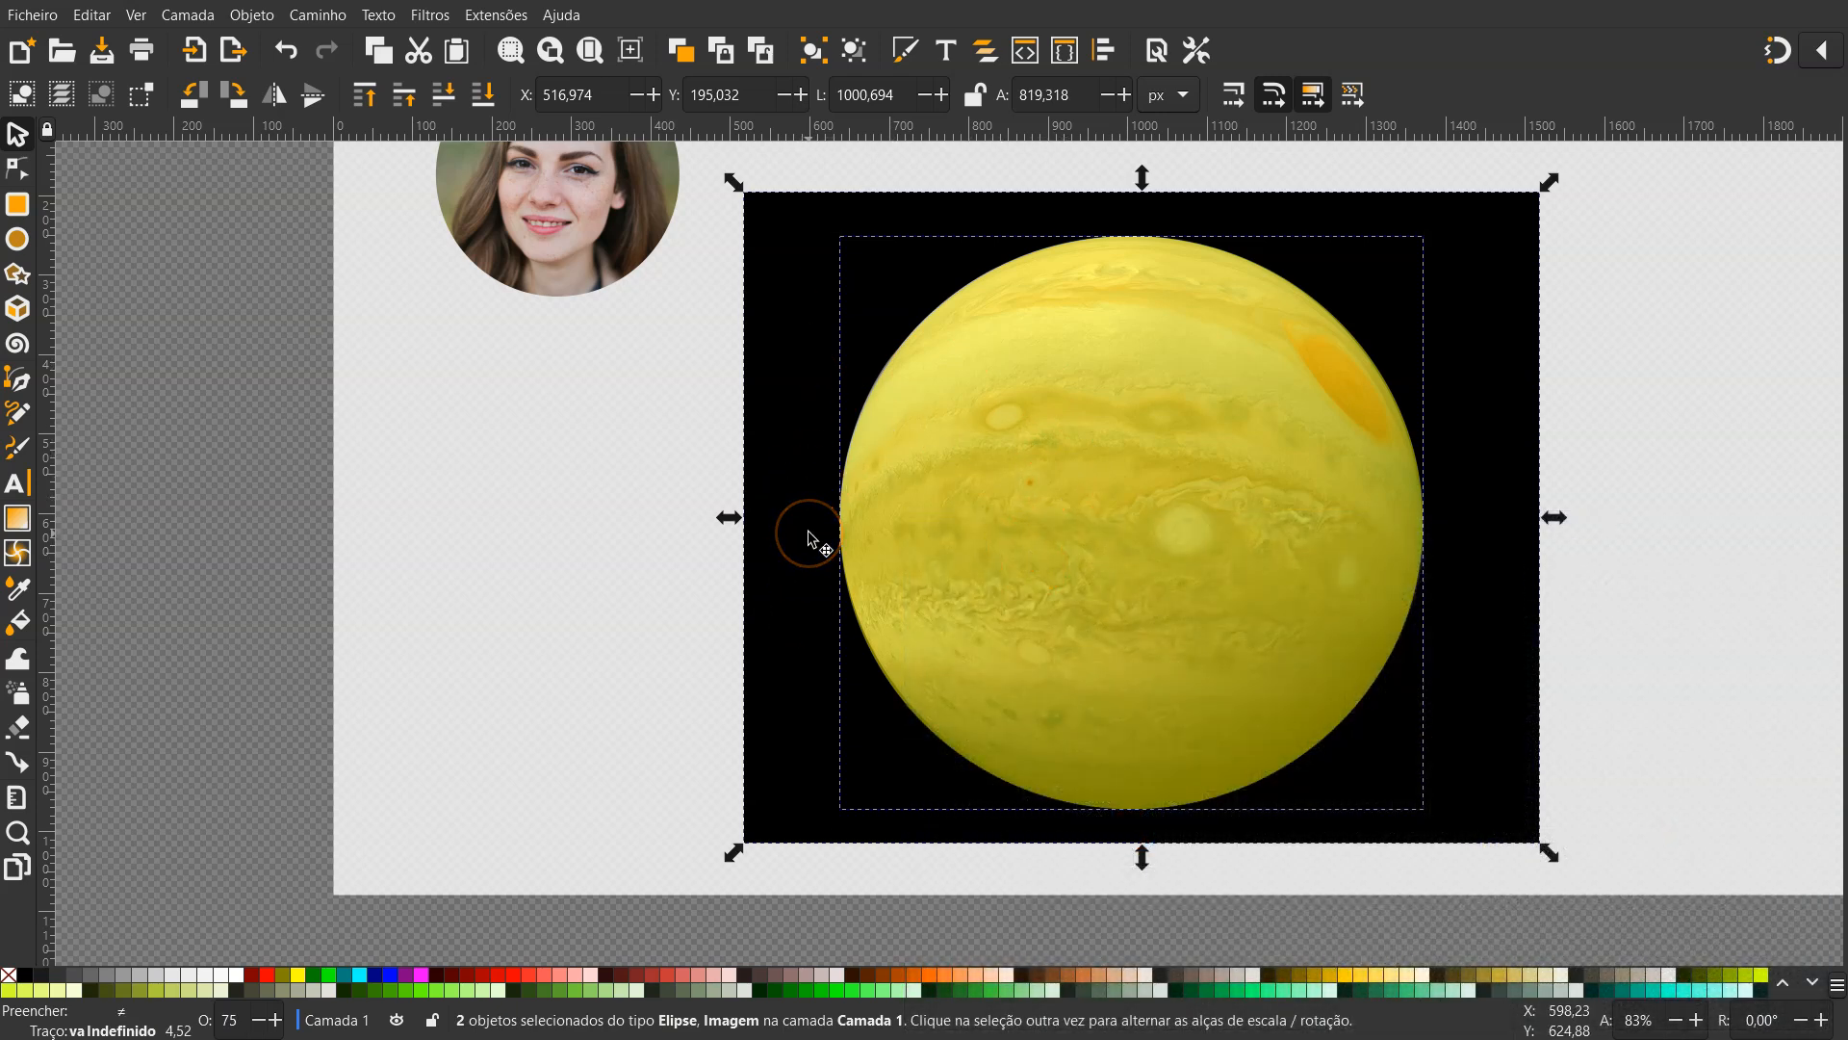
left_click(256, 17)
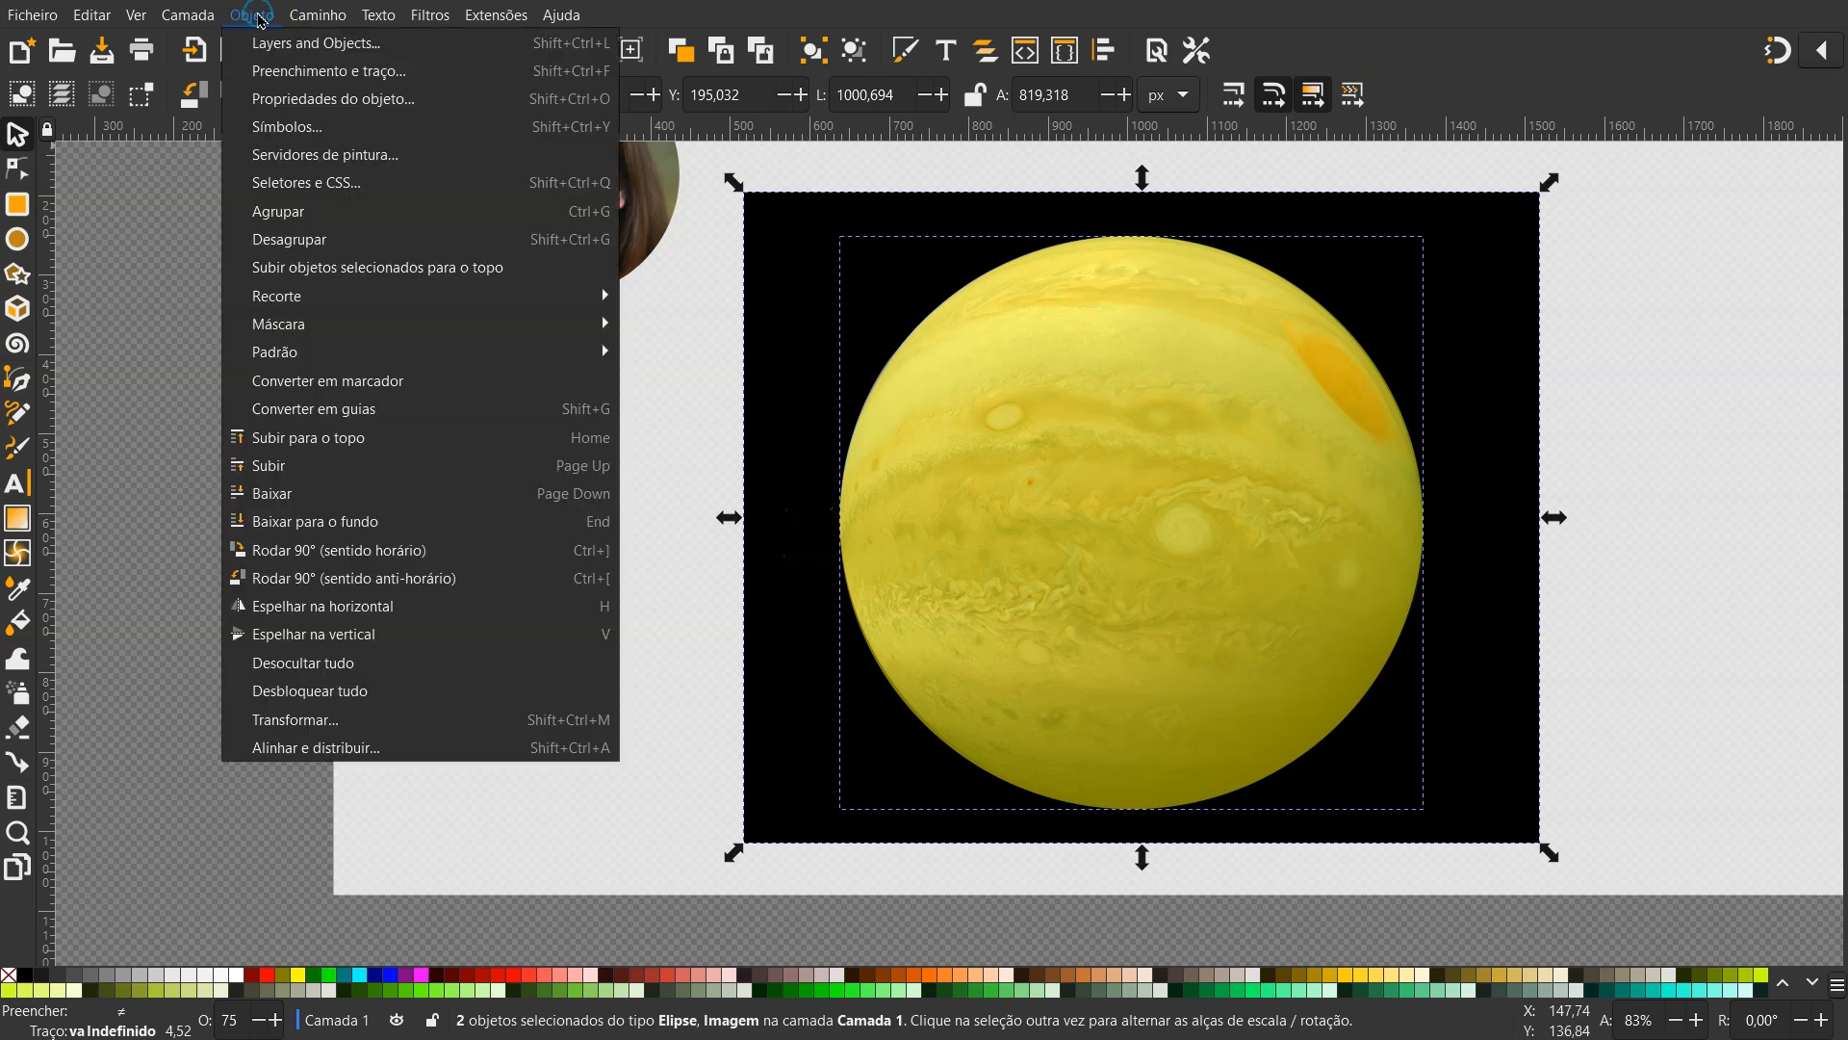
mouse_move(300, 297)
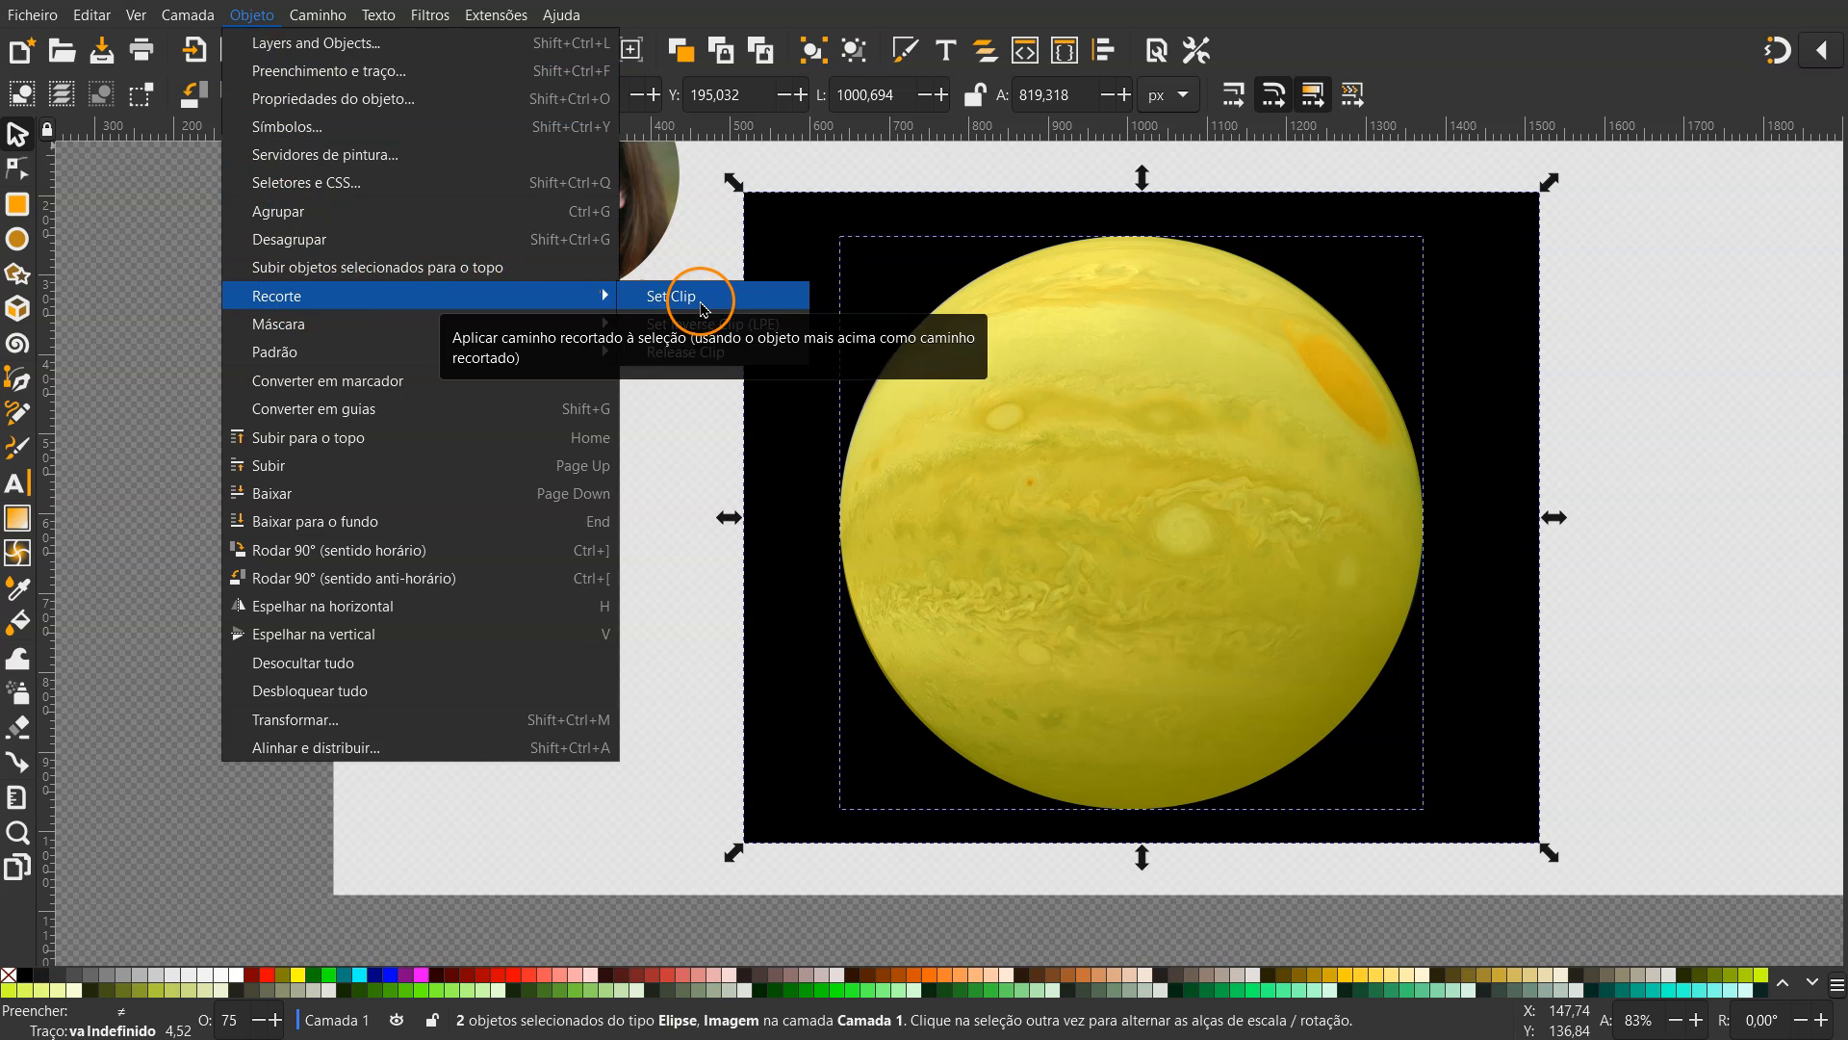
left_click(701, 306)
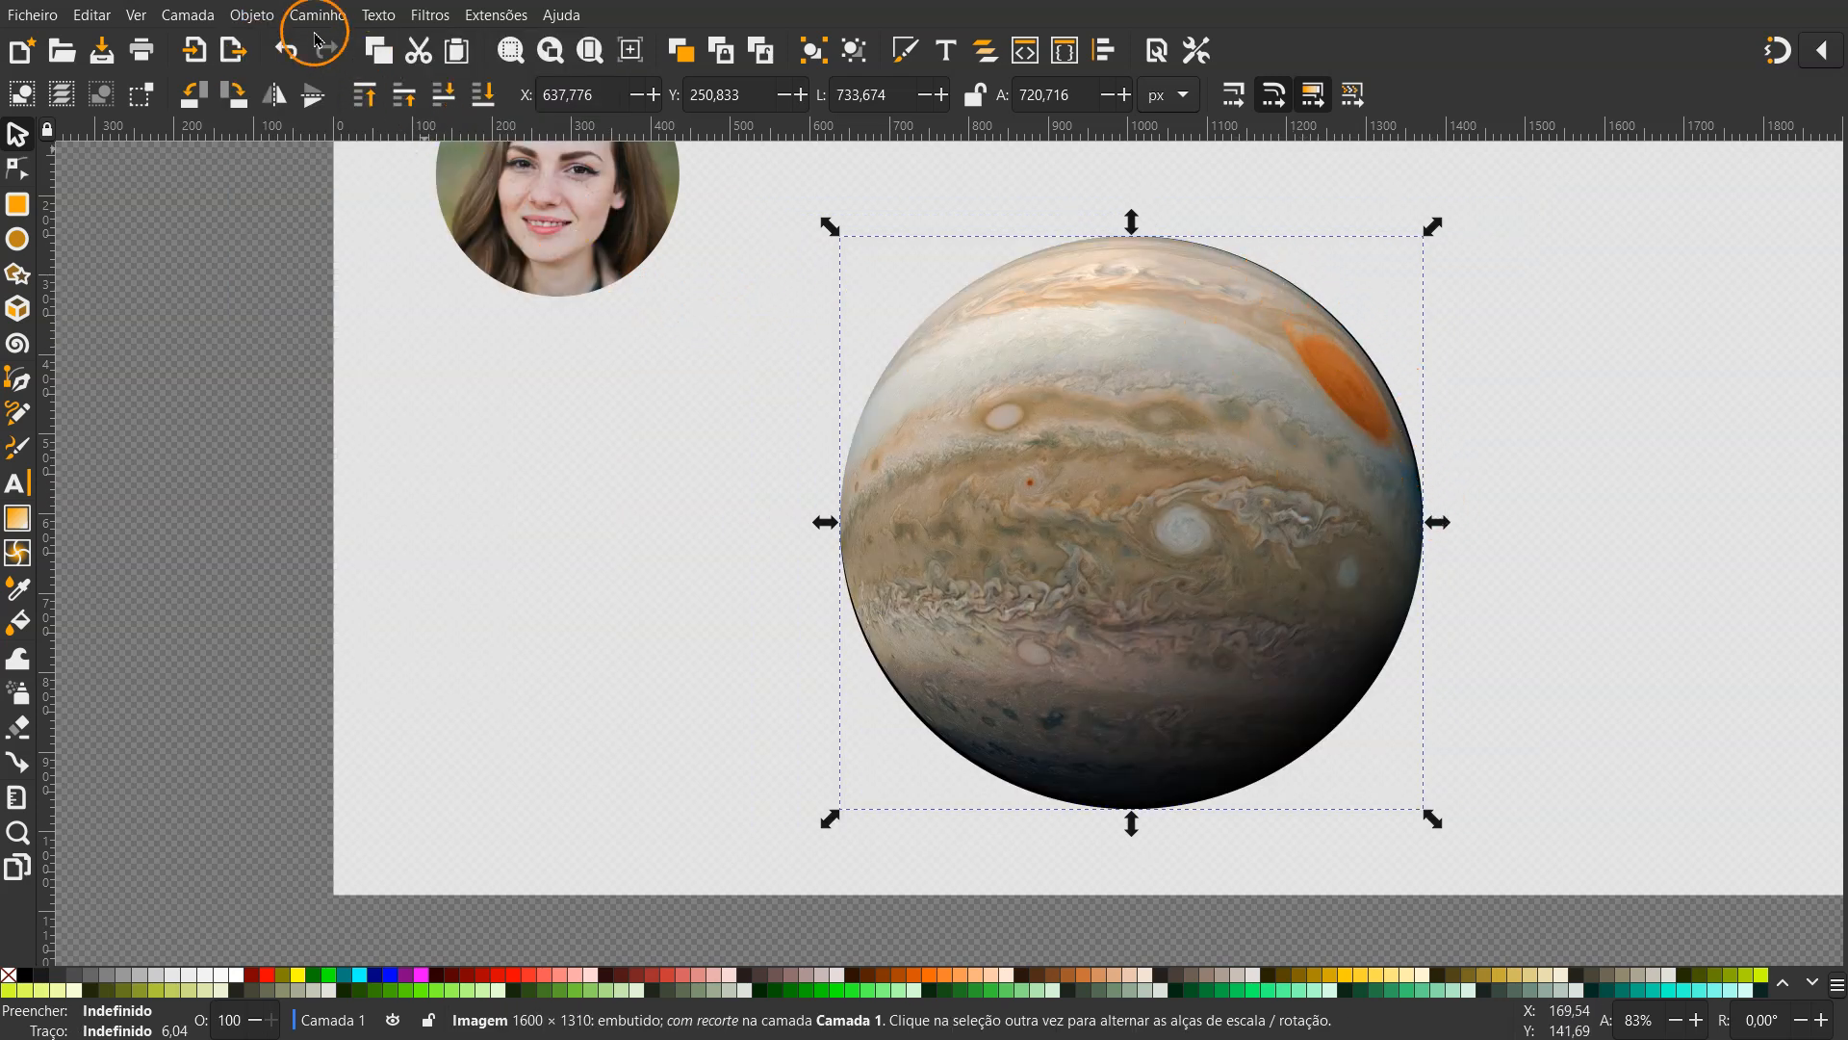
Release the planet's clip and pull the yellow ellipse's right edge inward, making it about 726.4 px wide
left_click(248, 15)
mouse_move(327, 295)
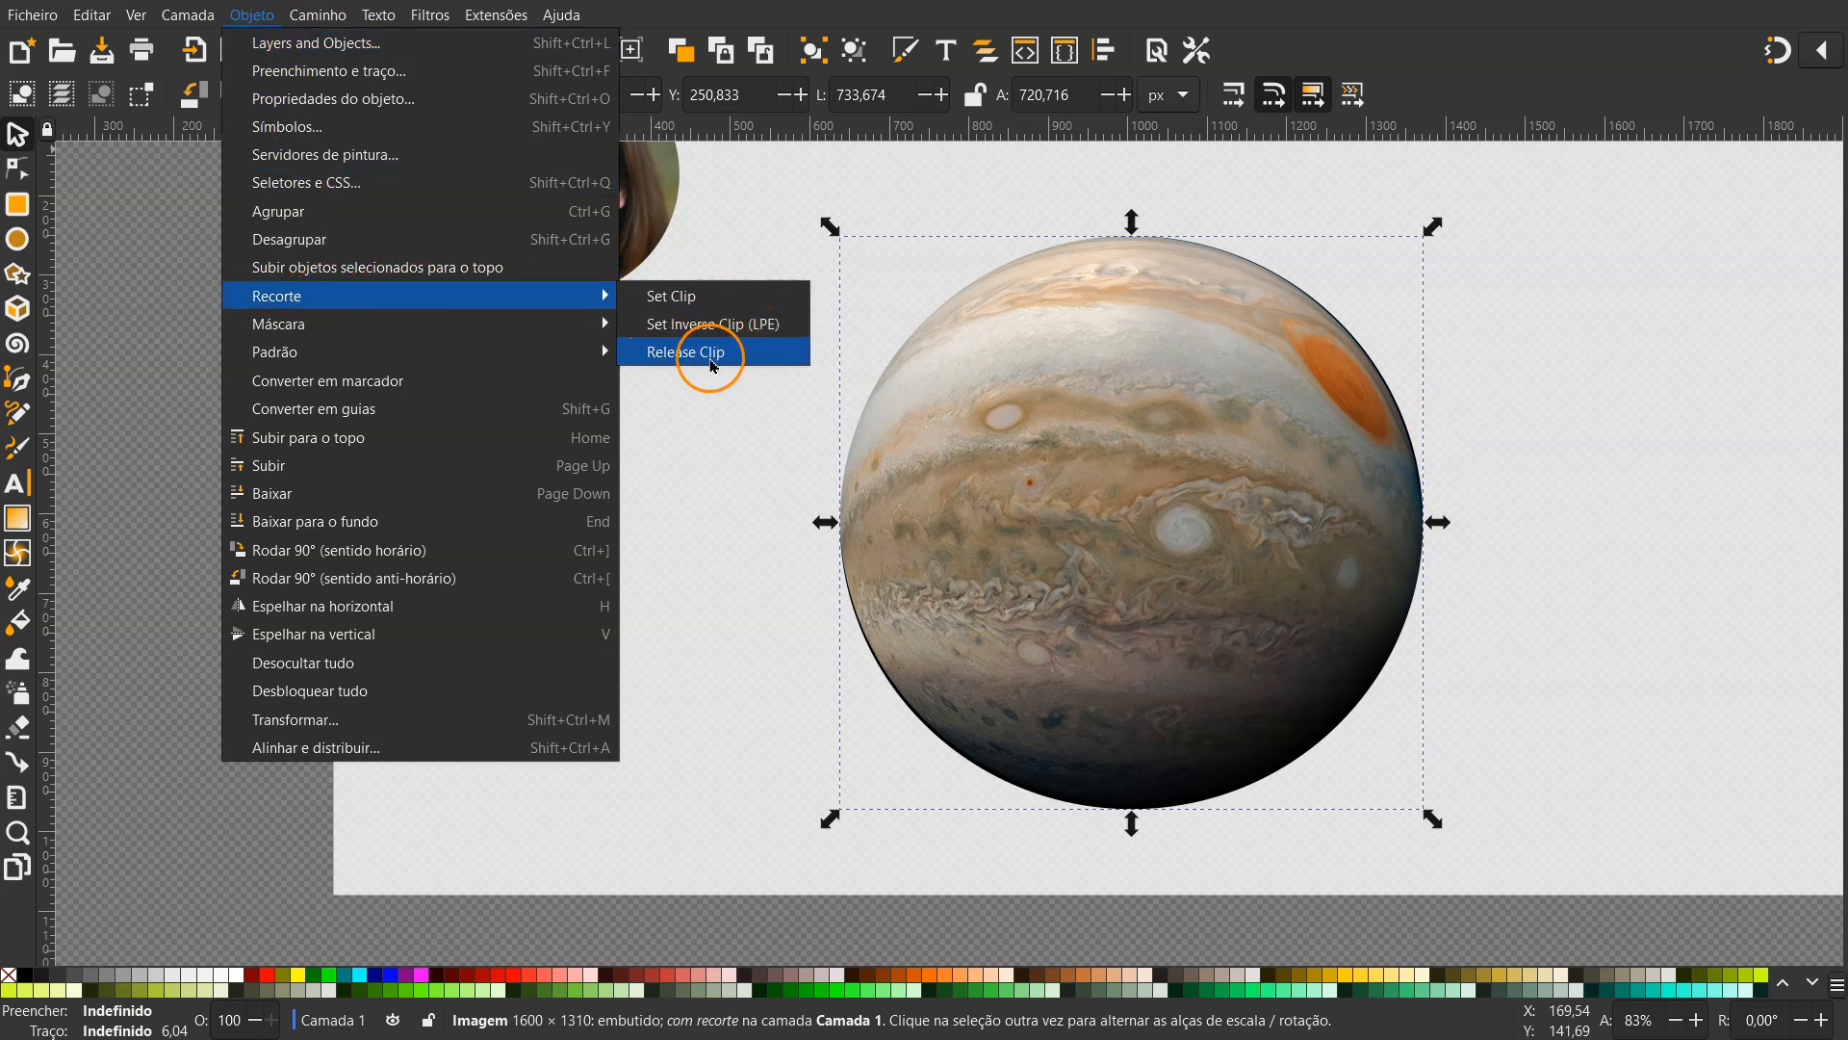
left_click(721, 360)
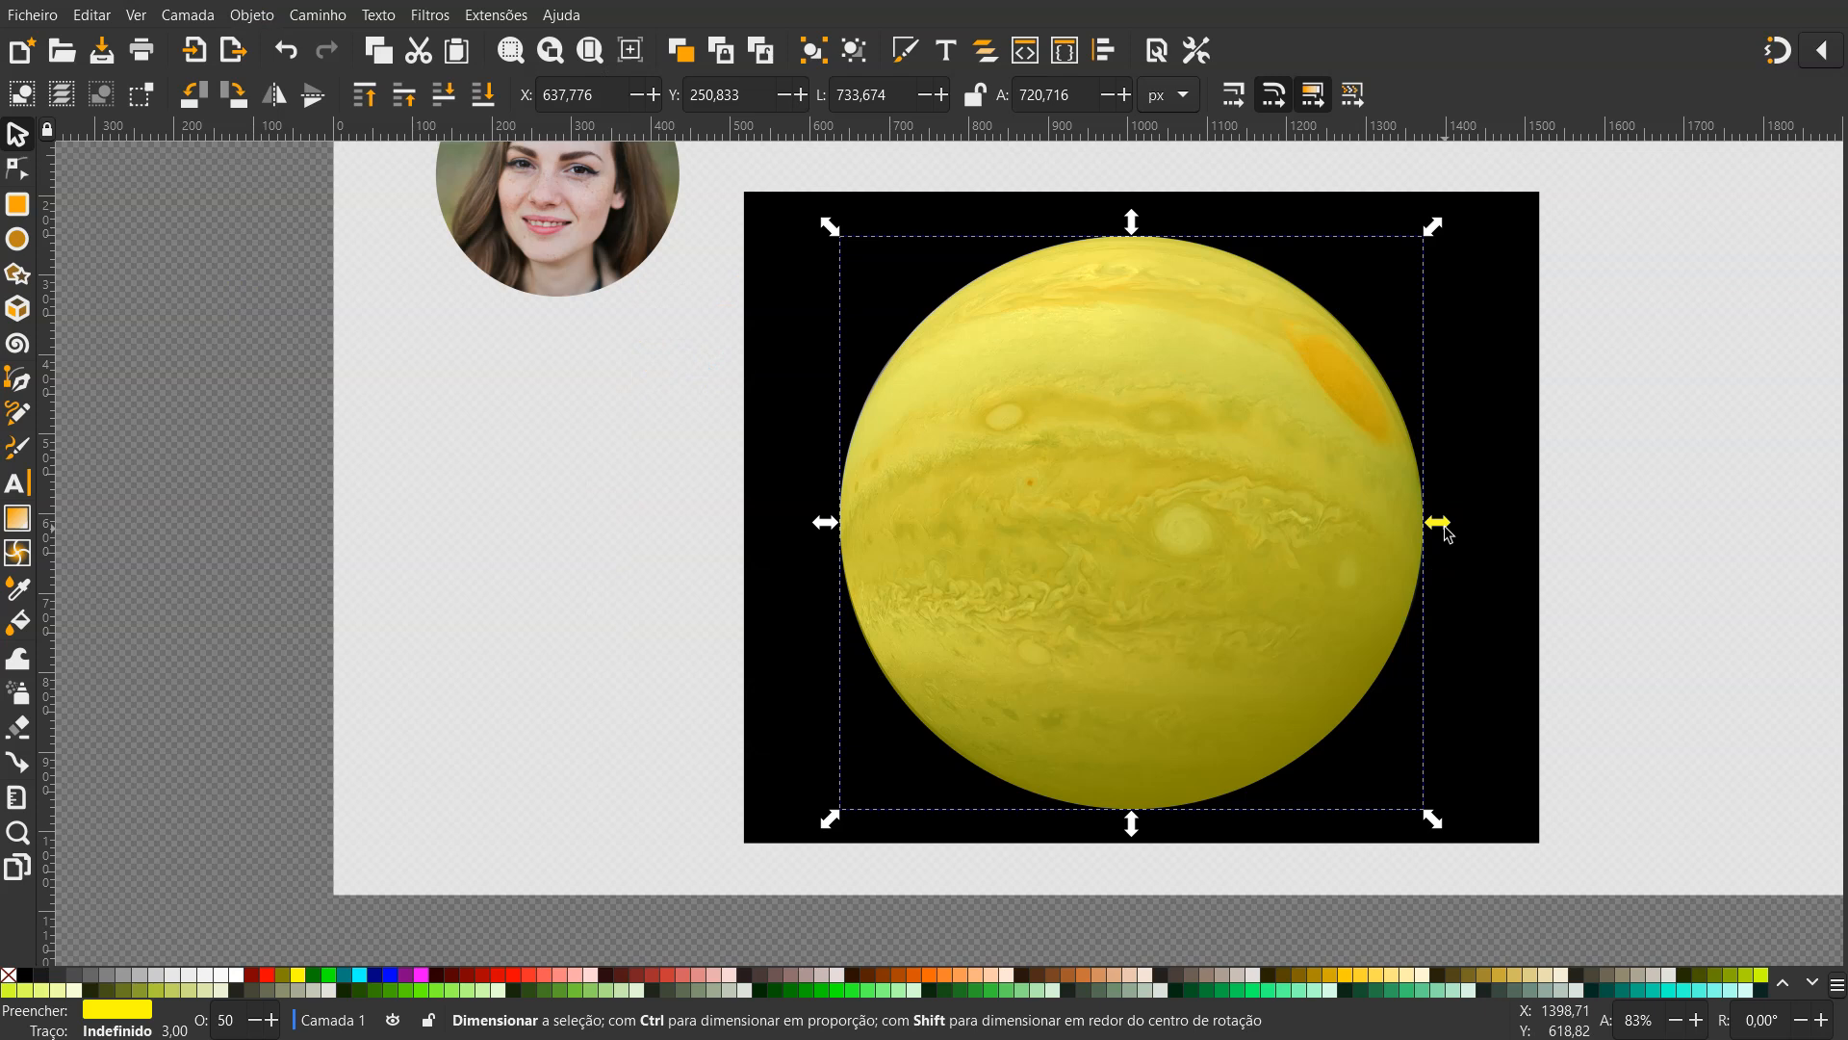
left_click_drag(1443, 526, 1440, 525)
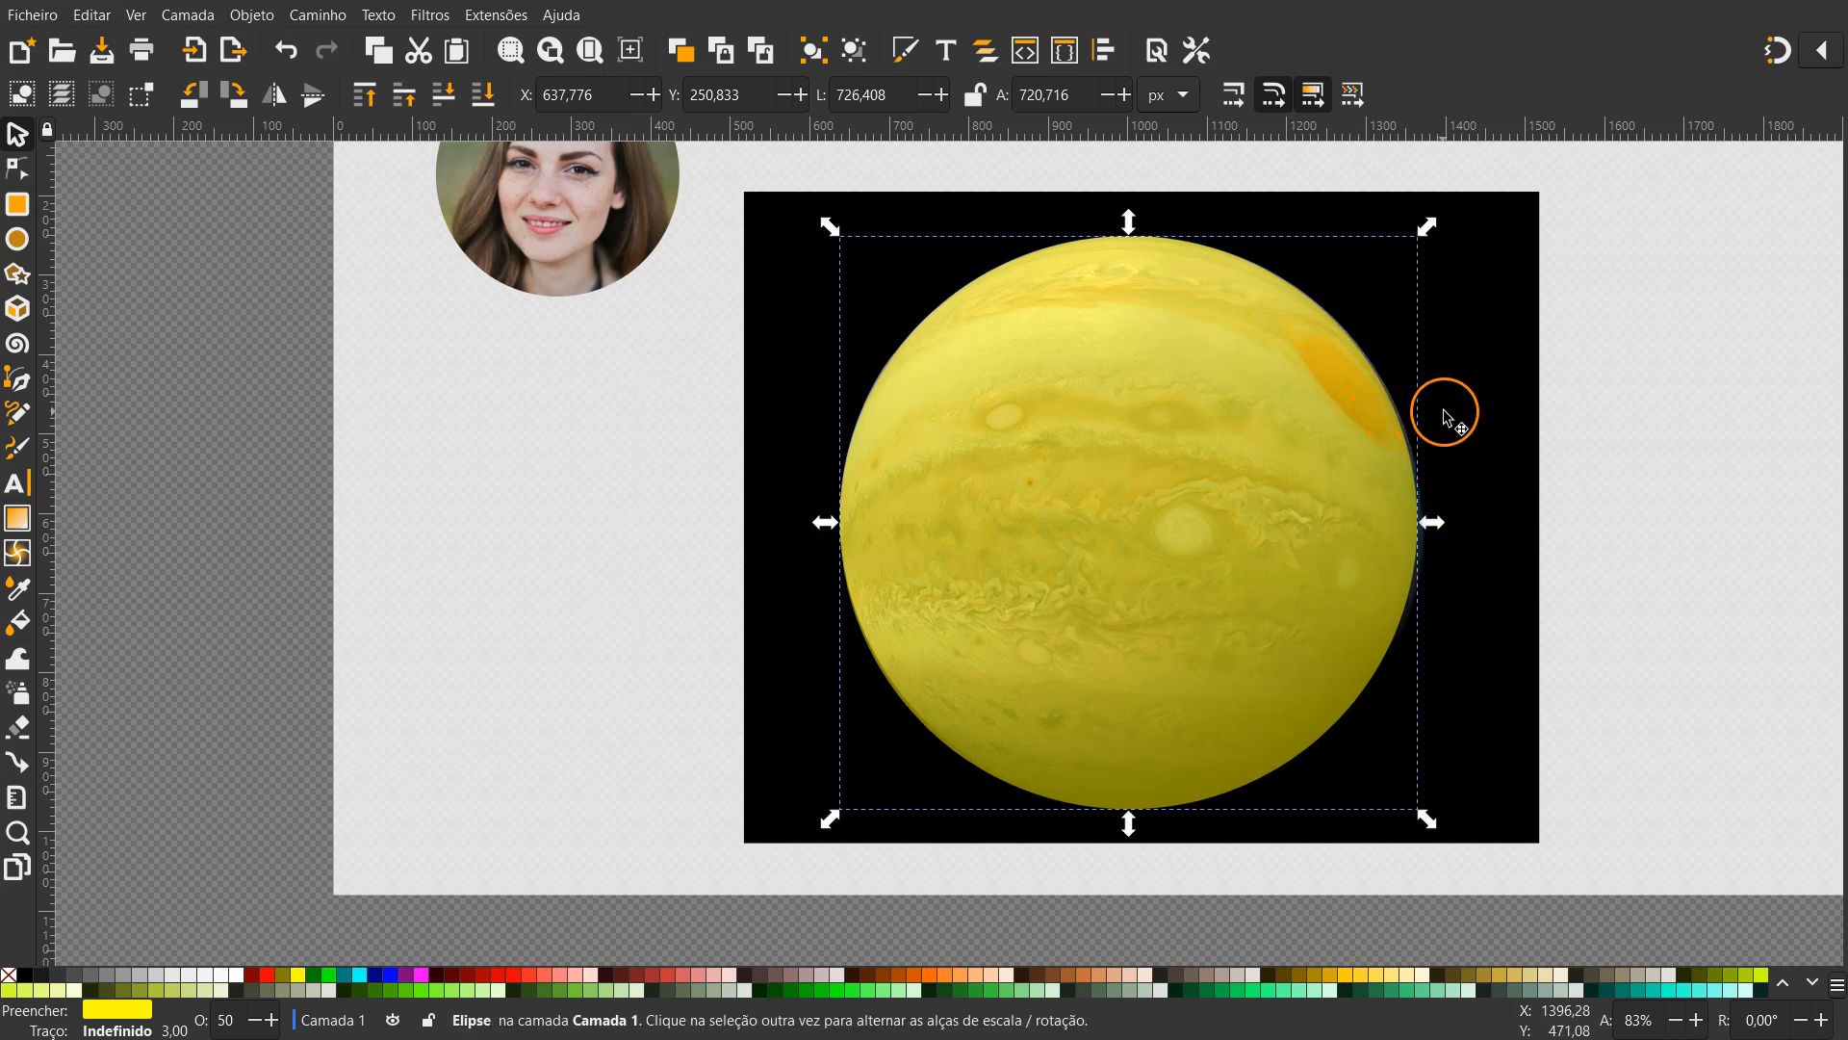
Add the planet image to the selected ellipse and set the narrowed ellipse as its clip
left_click(1496, 430, "shift")
left_click(252, 15)
mouse_move(337, 305)
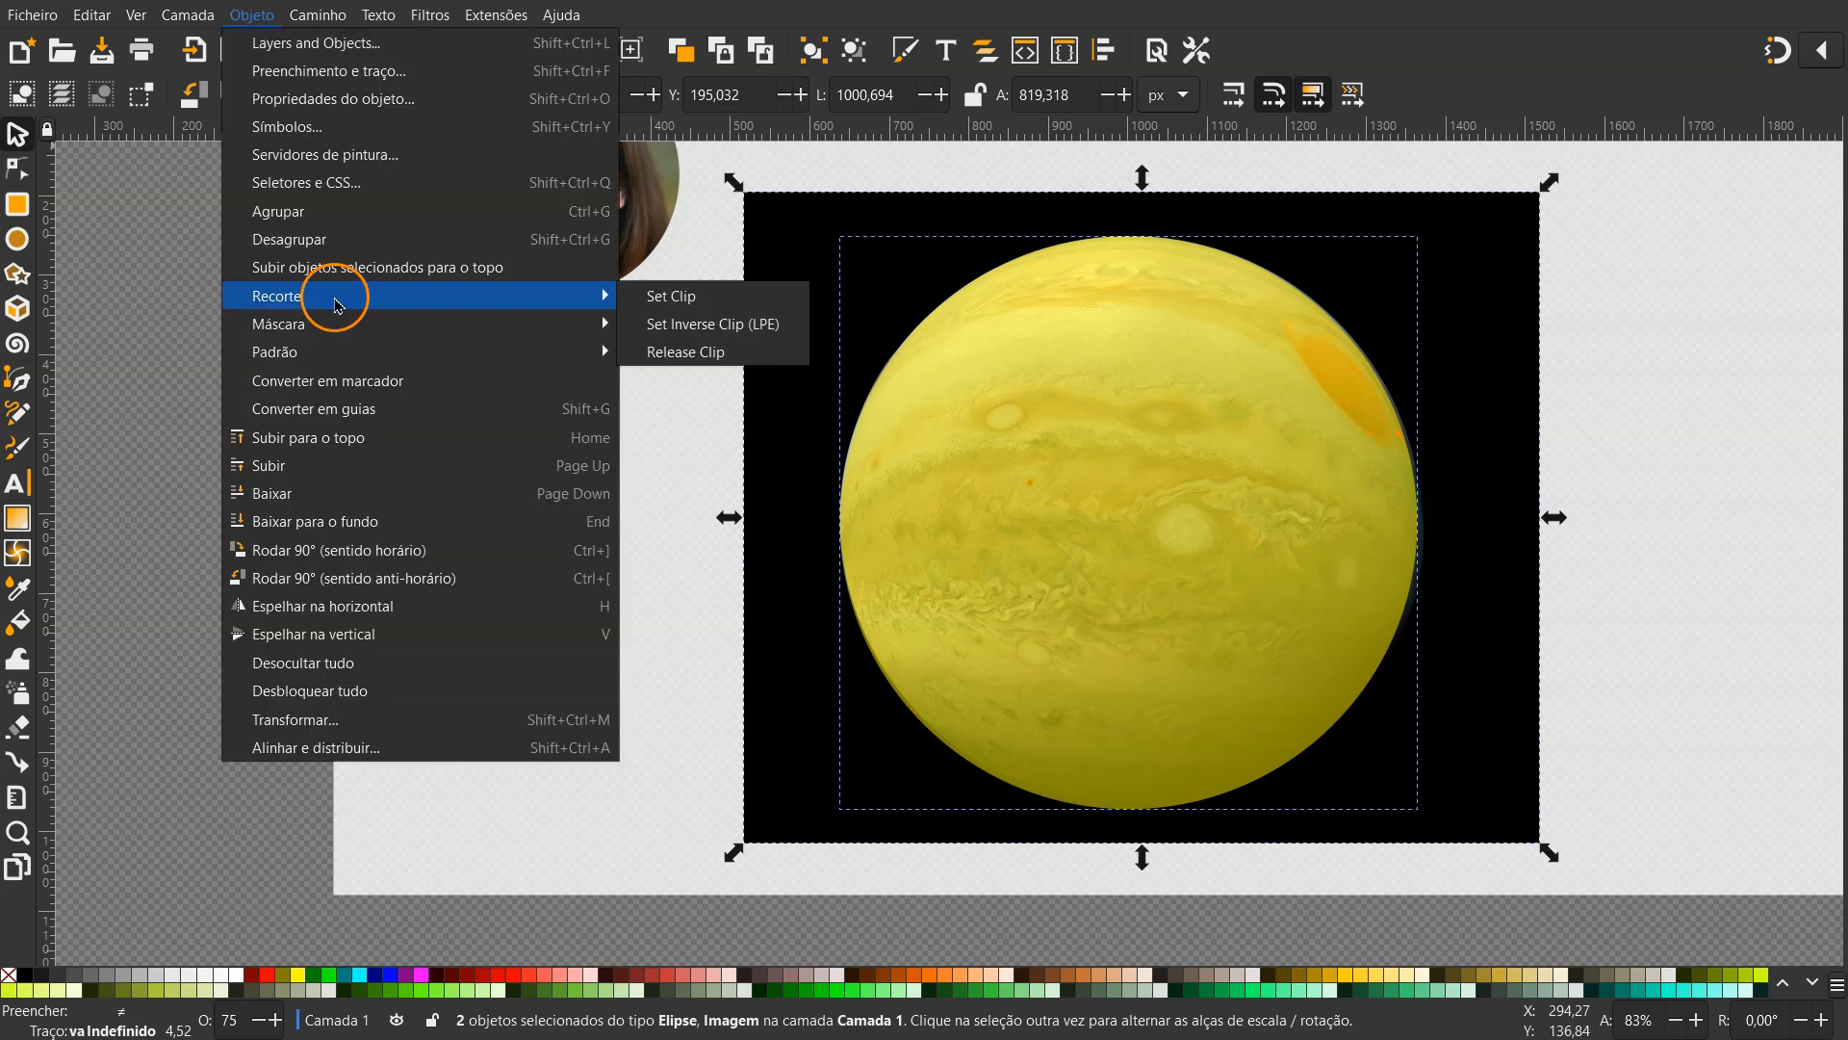
left_click(685, 298)
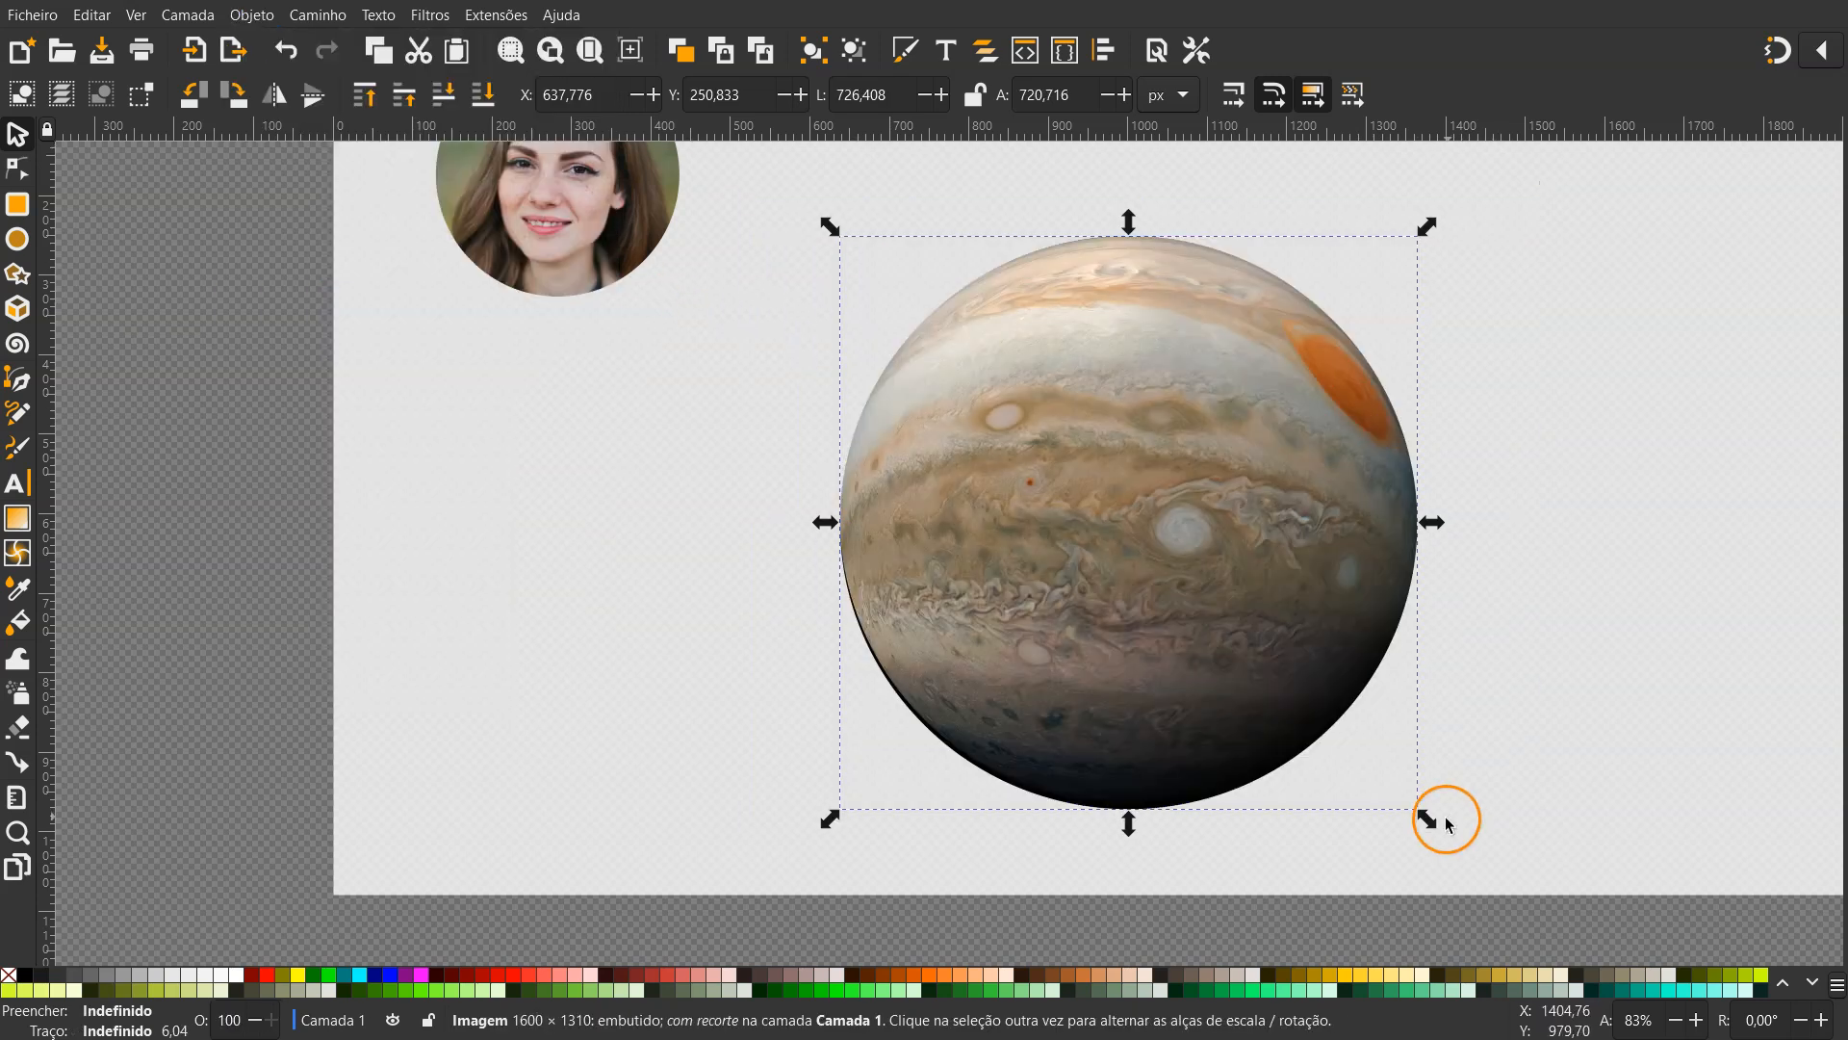
Scale the clipped planet down to about 285 by 282 px and place it beside the round portrait
left_click_drag(1429, 826, 1121, 481)
scroll(1129, 484, "up", 6)
scroll(1129, 484, "up", 2)
left_click_drag(958, 664, 846, 485)
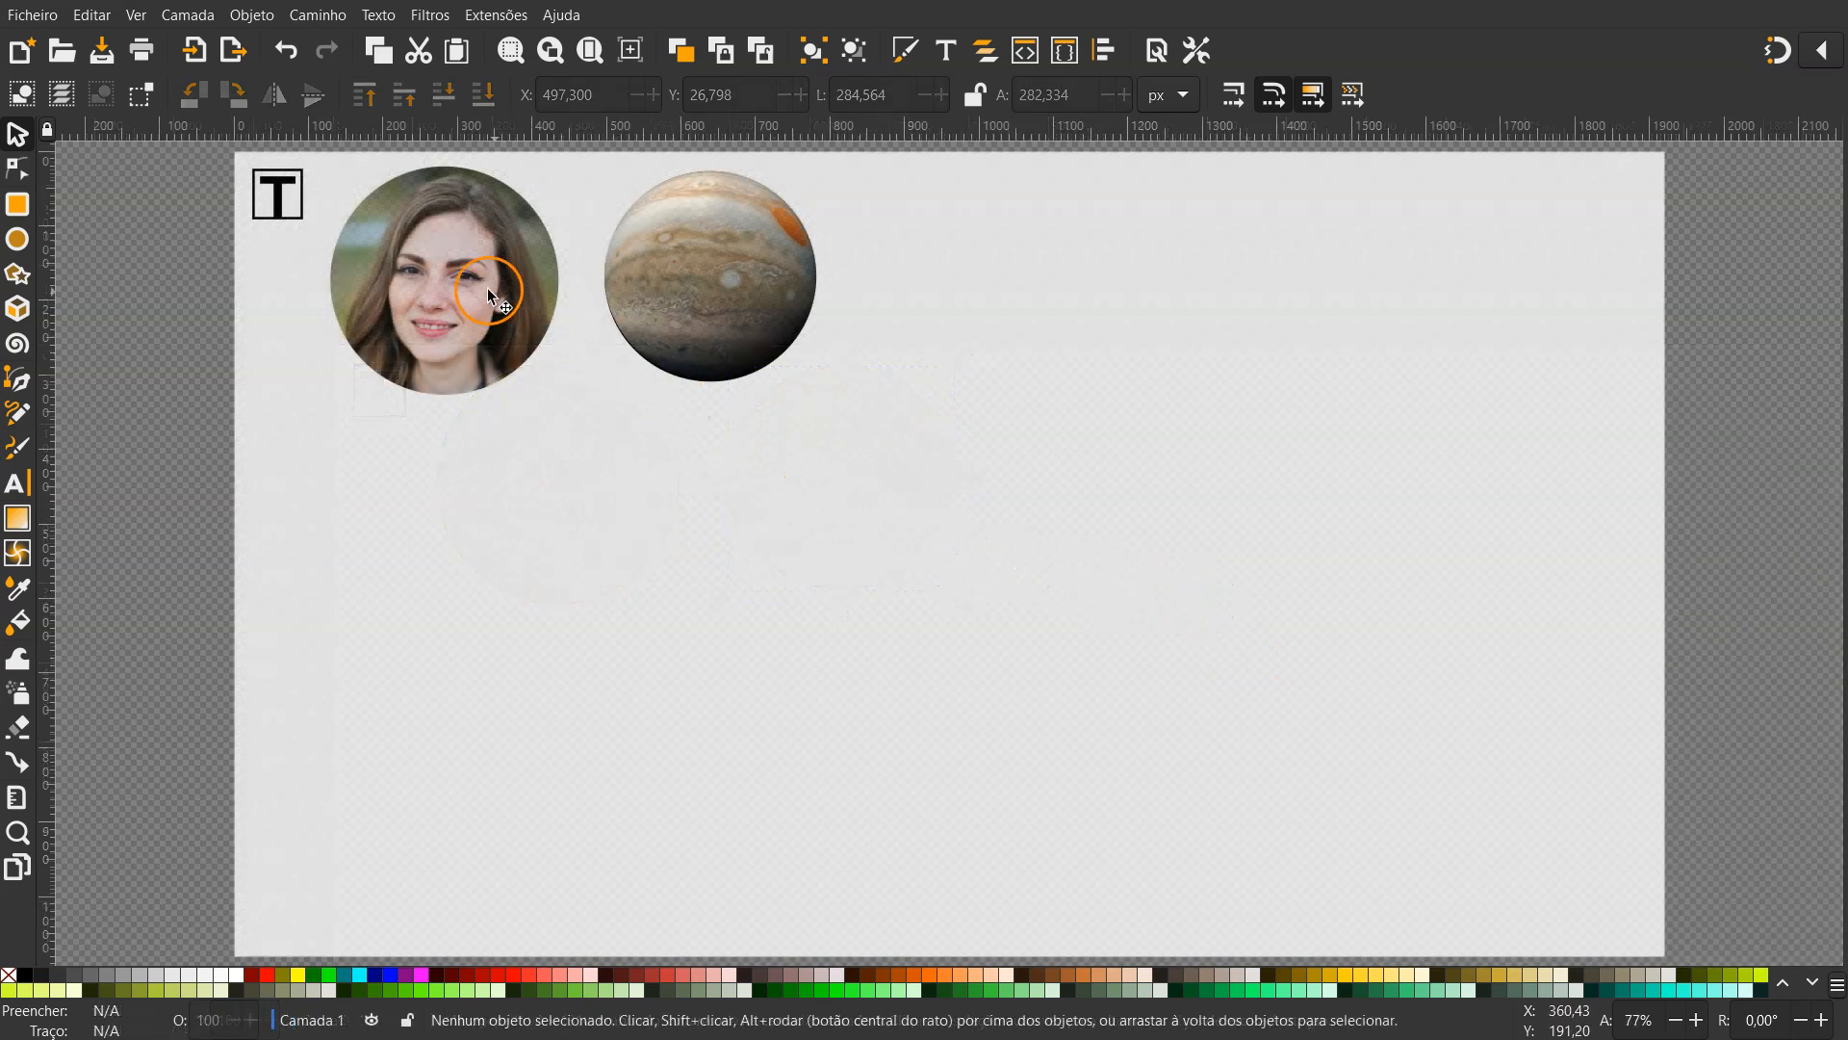
Set up a single-image export of the round portrait, limited to the selected object only
left_click(487, 287)
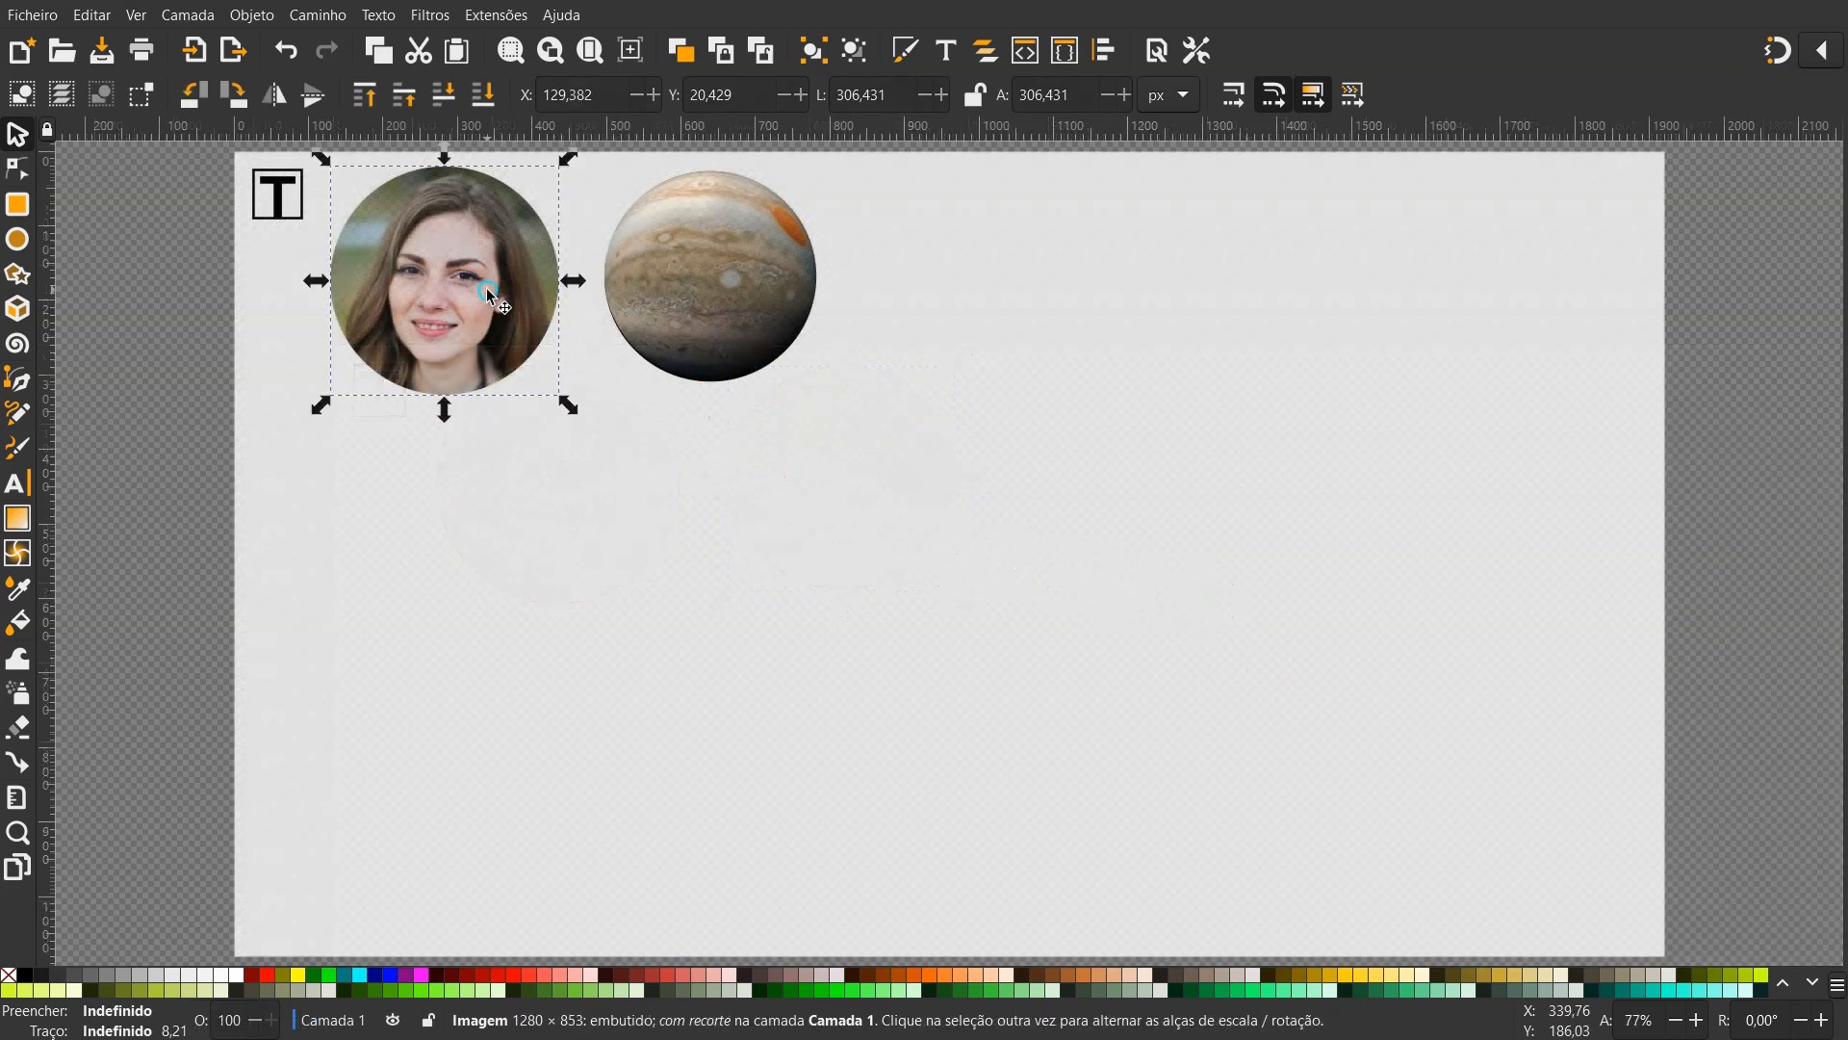
left_click(39, 16)
left_click(48, 359)
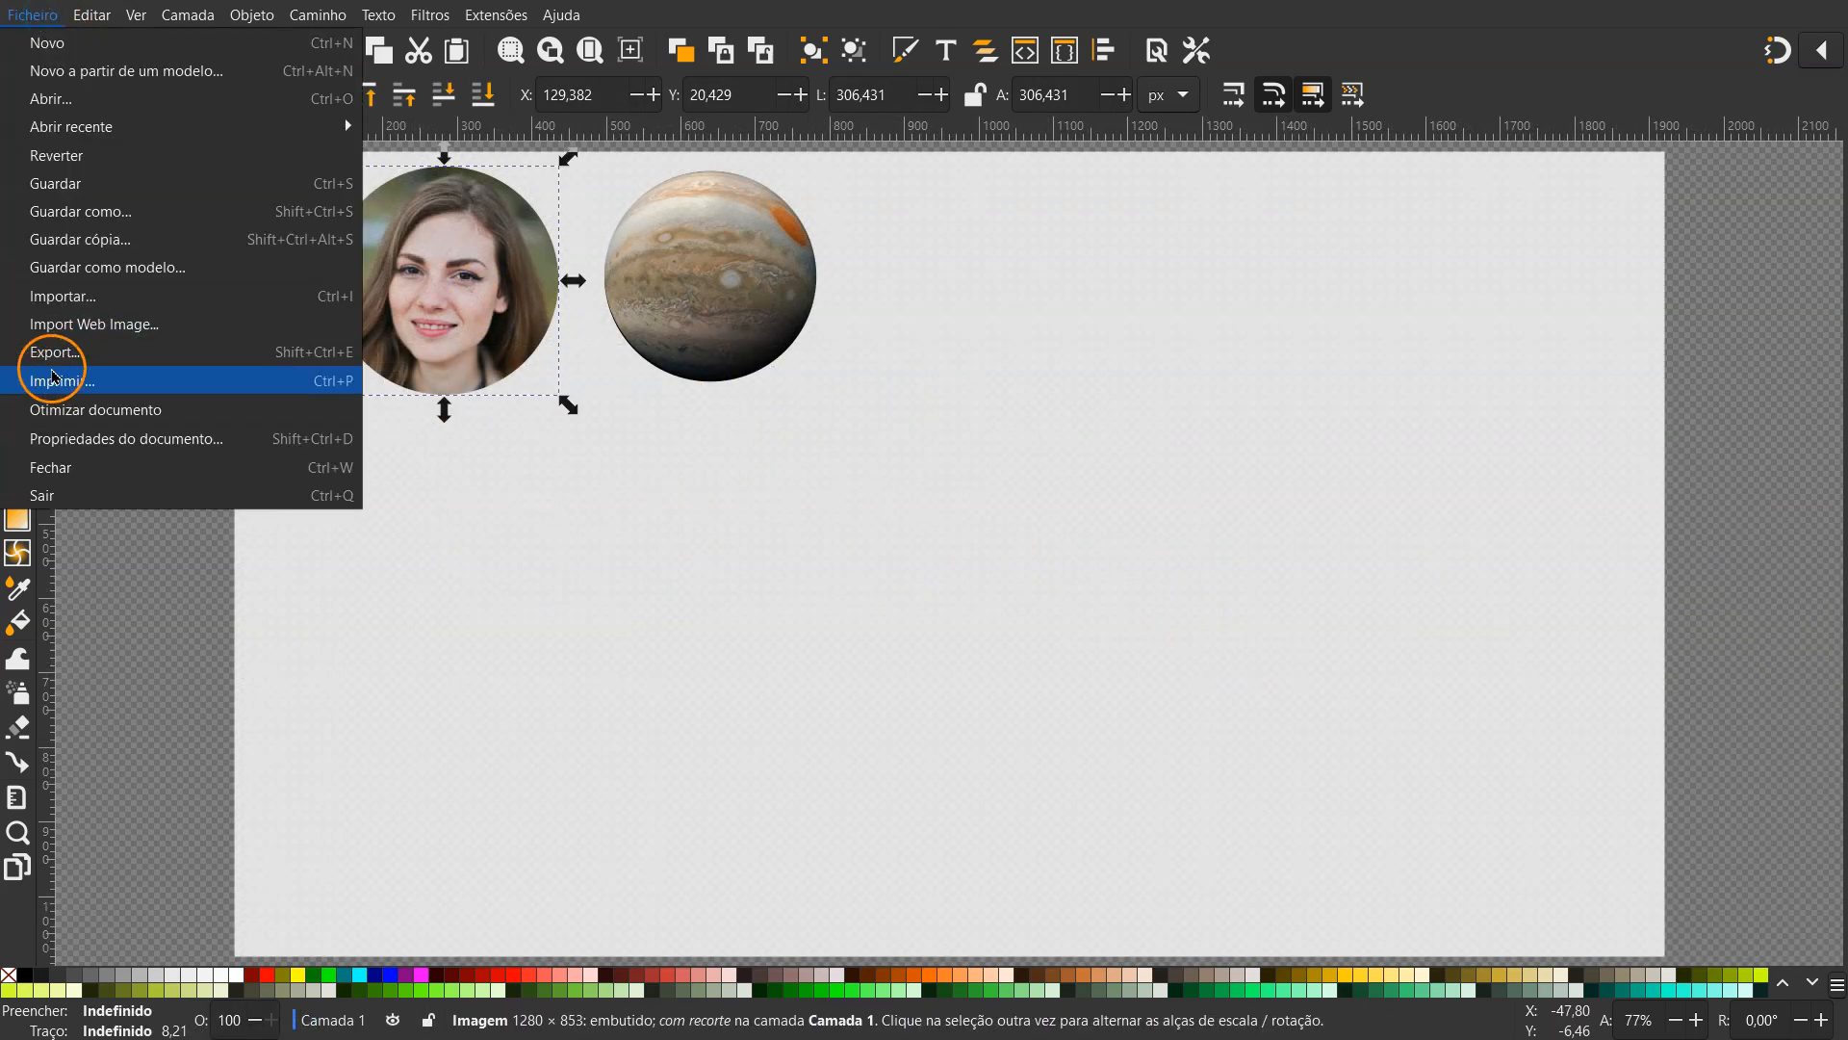
left_click(112, 356)
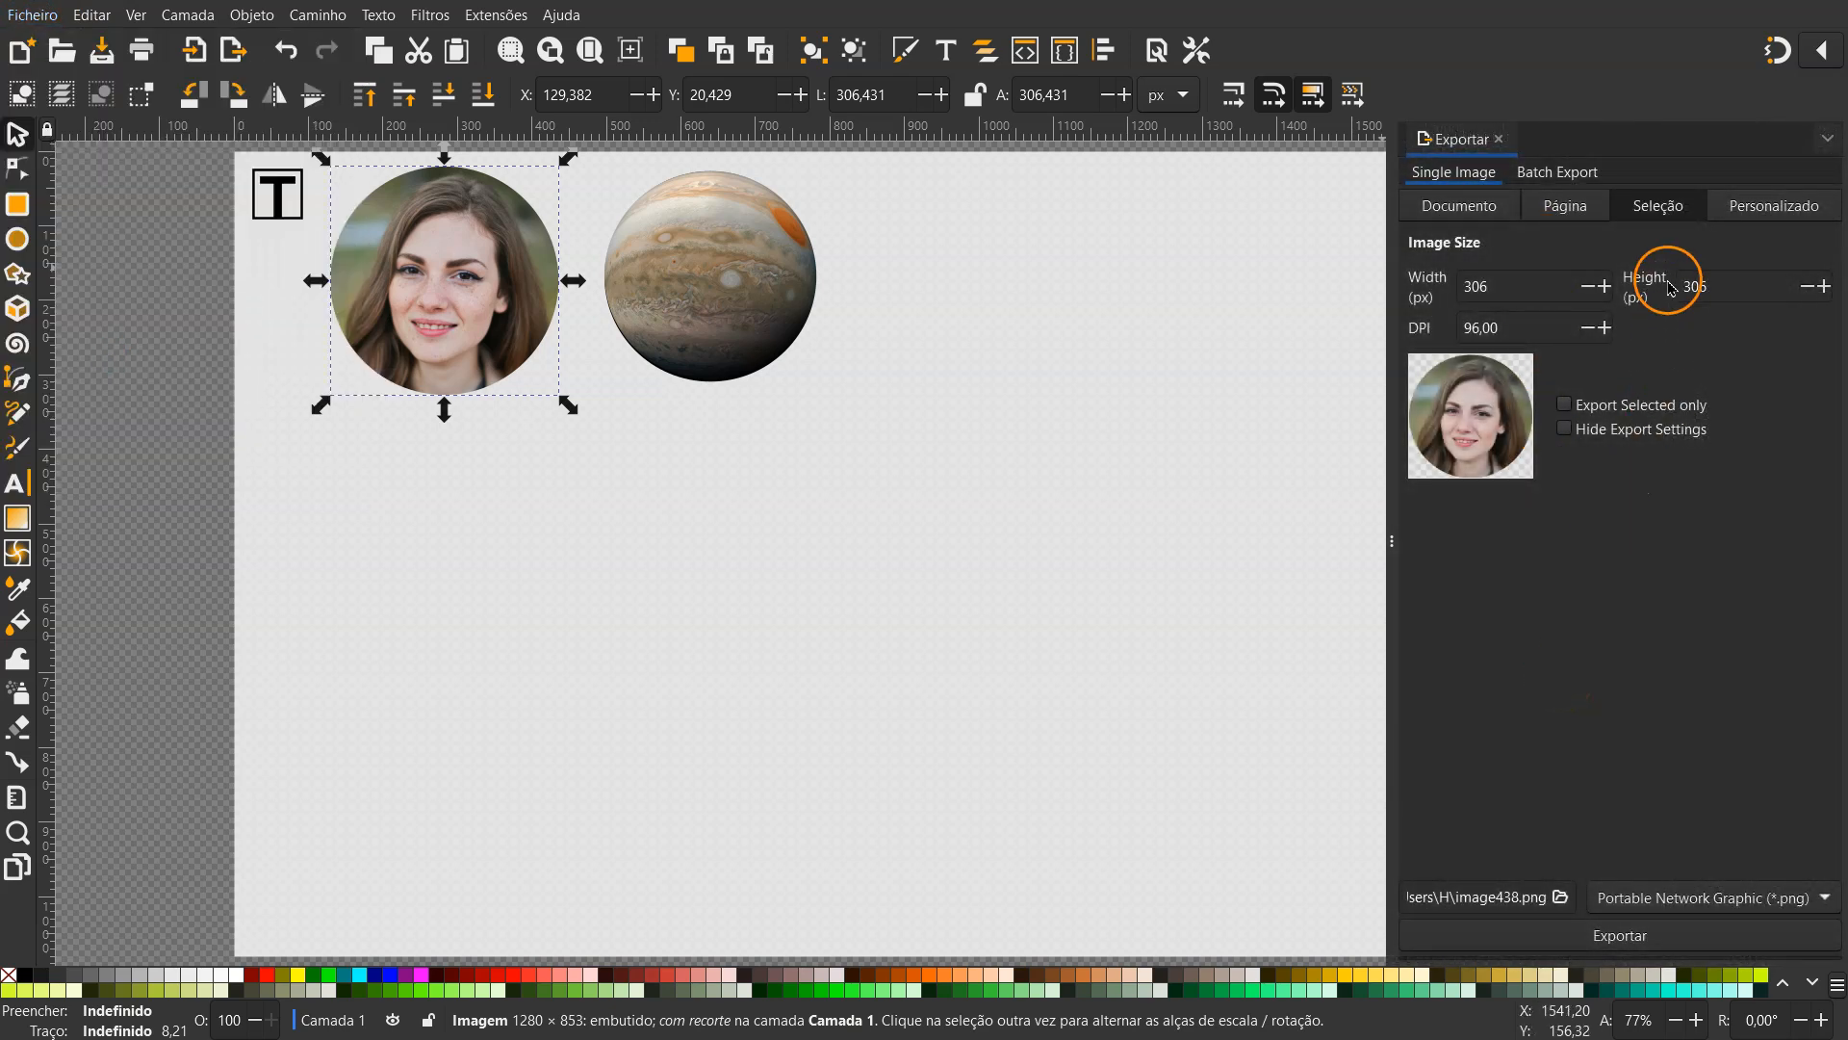
left_click(1672, 227)
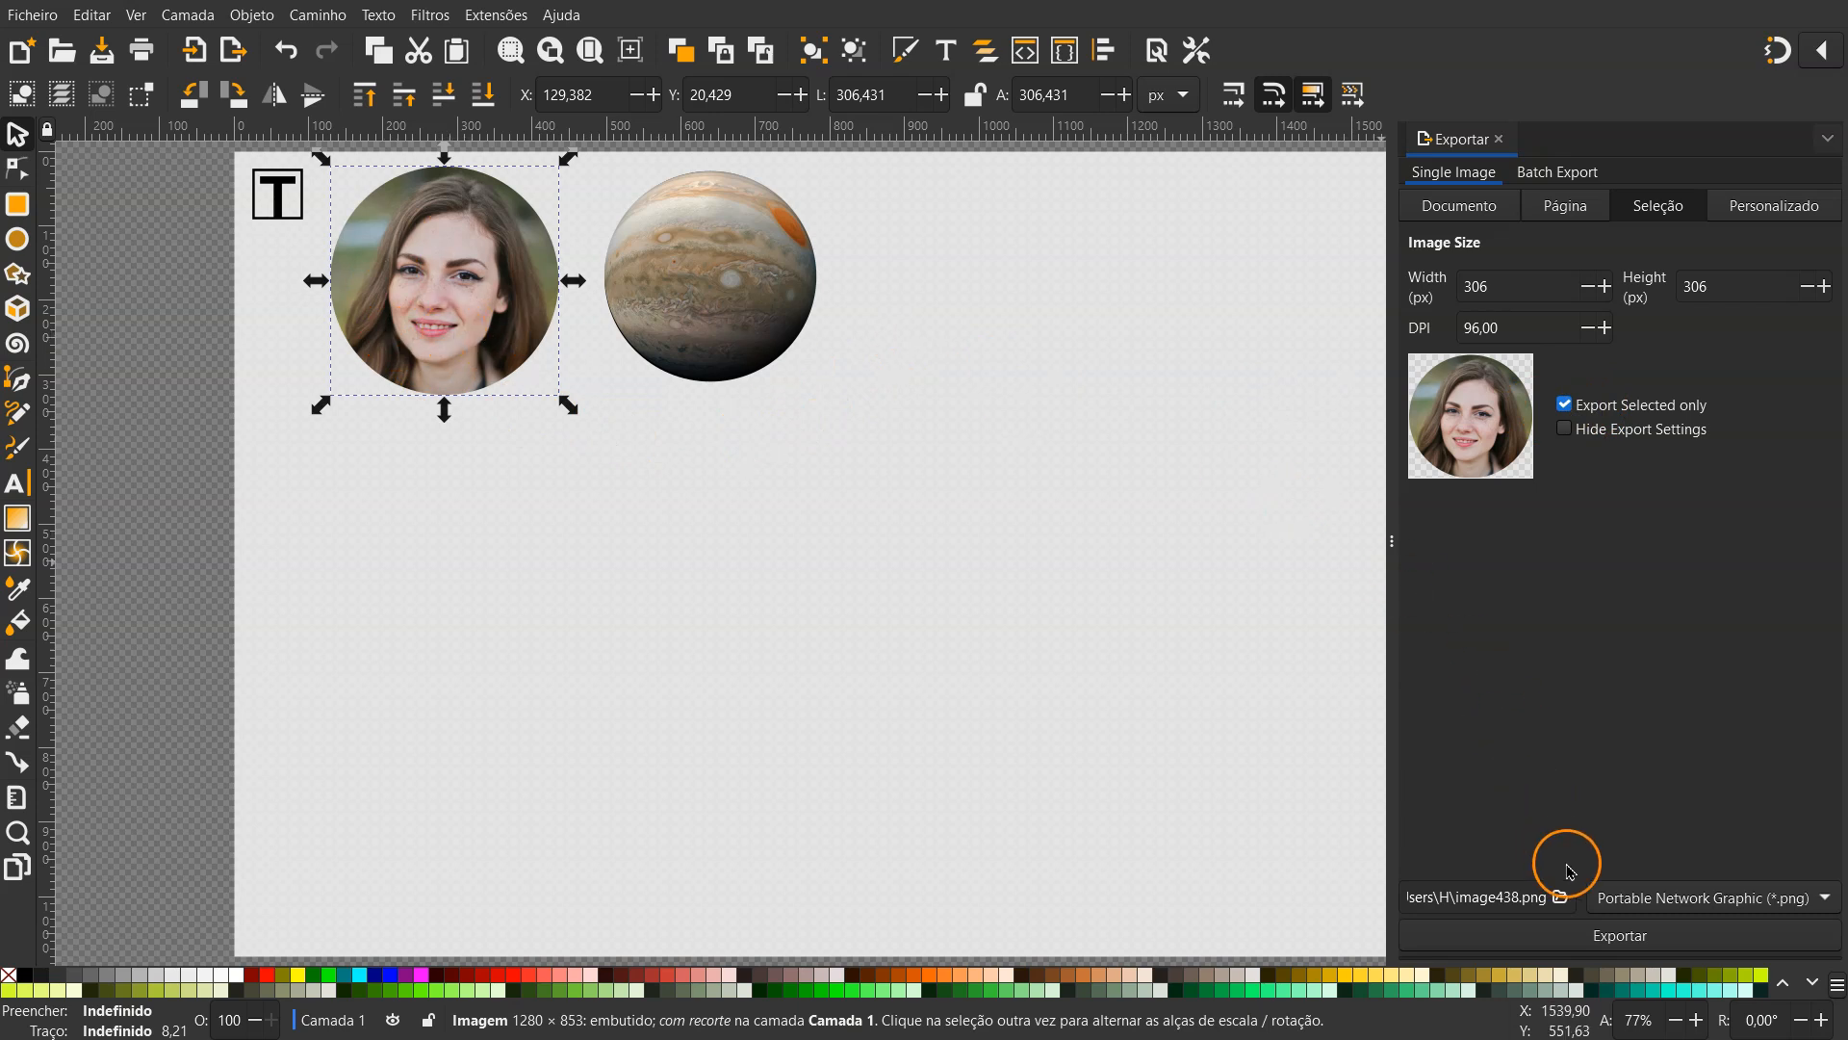
Set the export destination to the desktop with the file name retrato and the WebP file type
left_click(1560, 897)
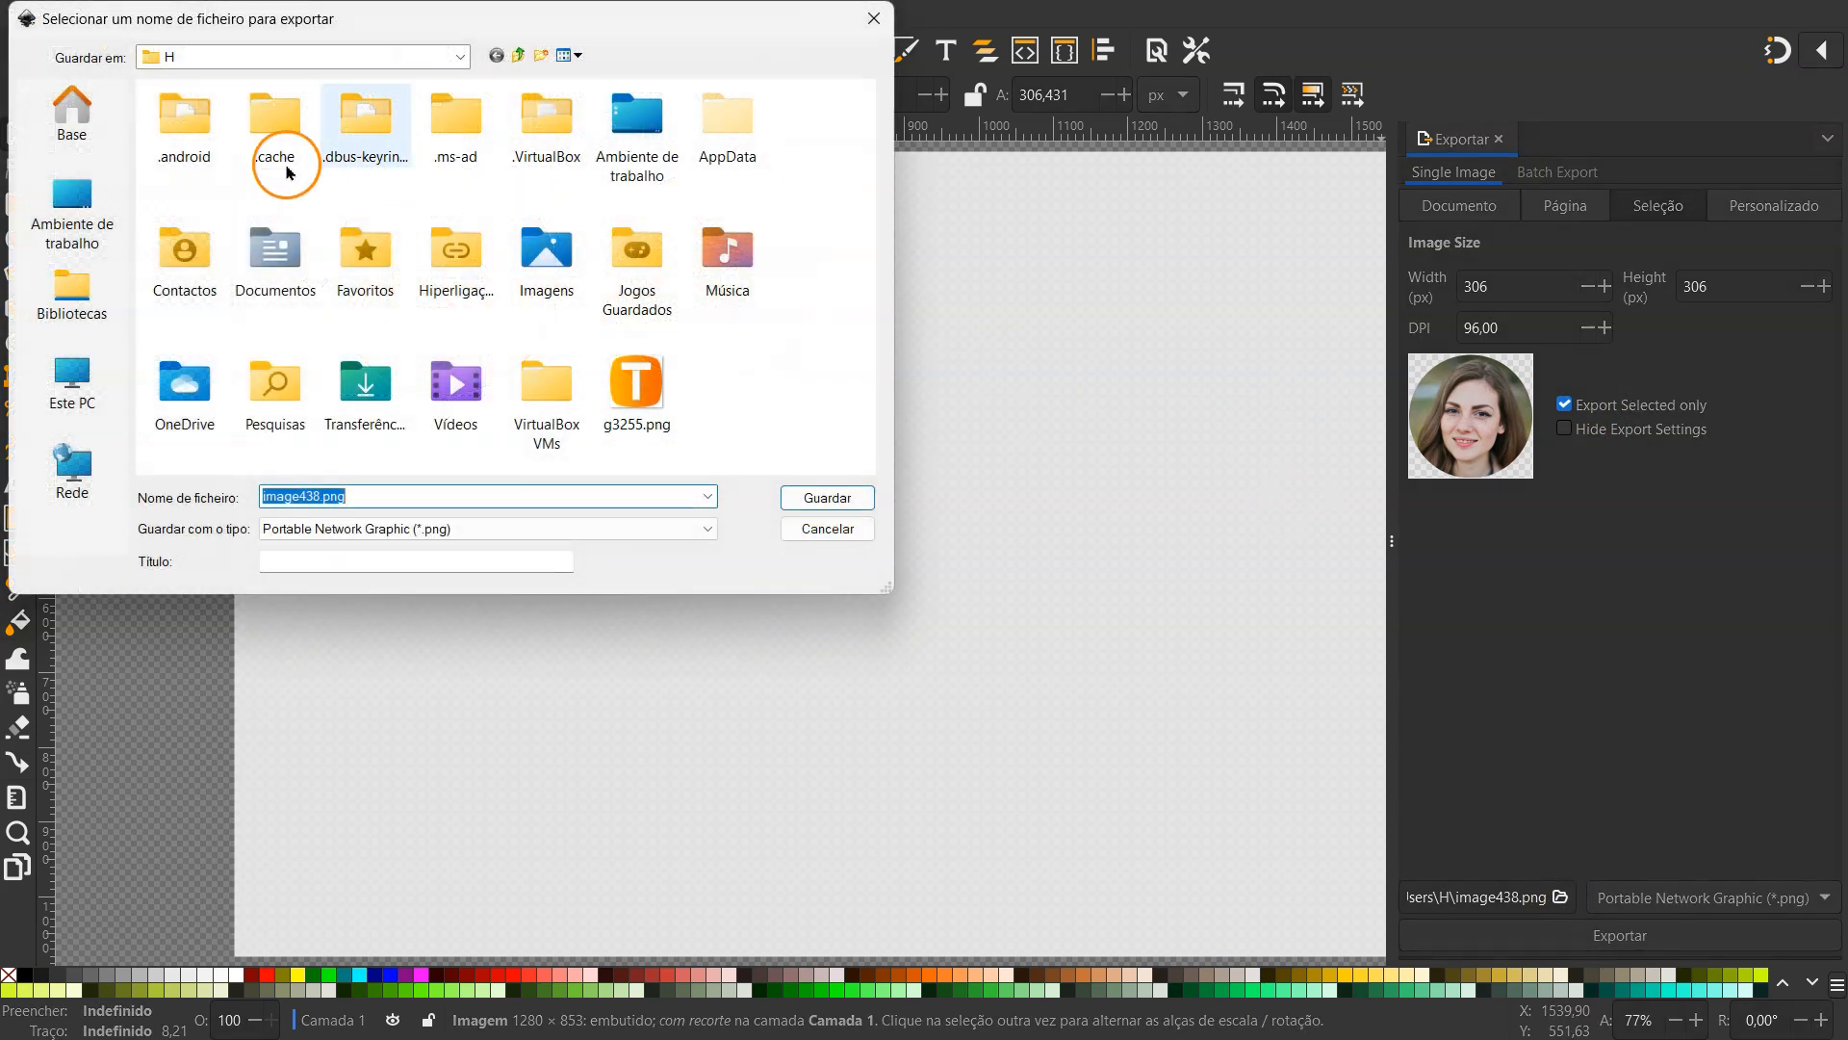
left_click(88, 213)
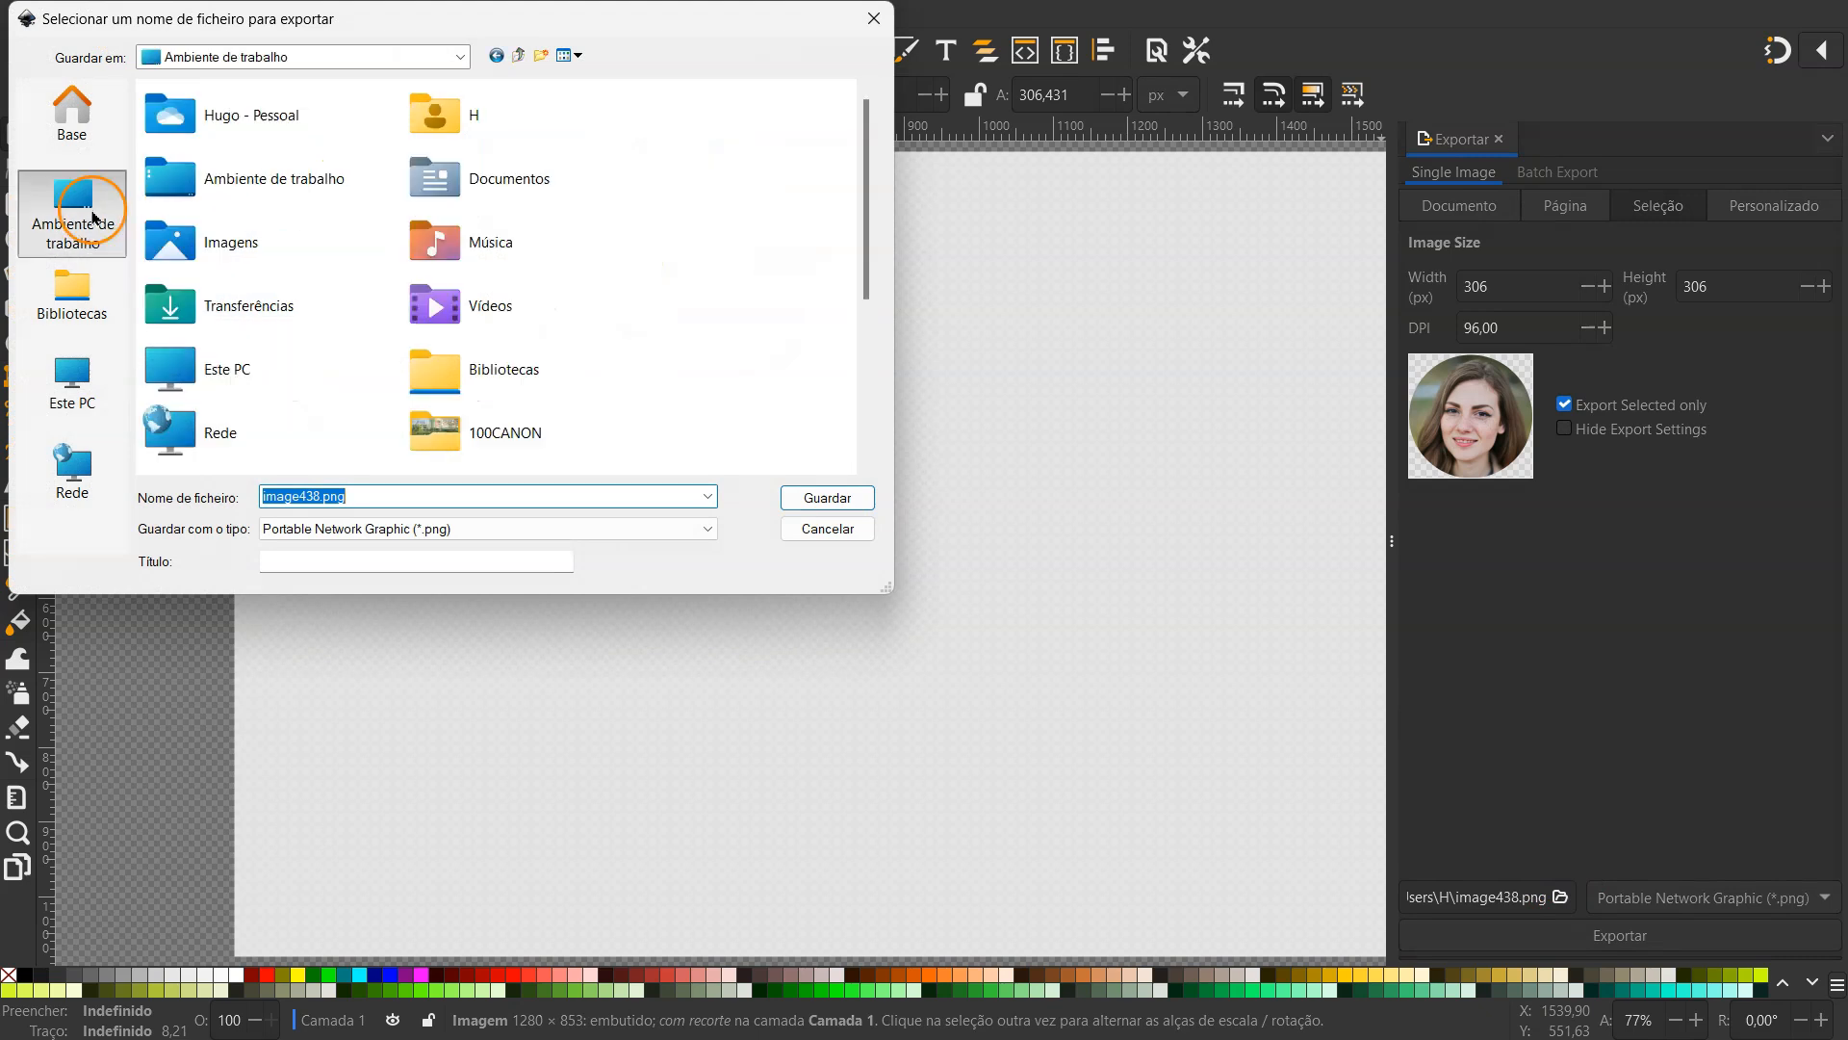
type("retrato")
left_click(402, 529)
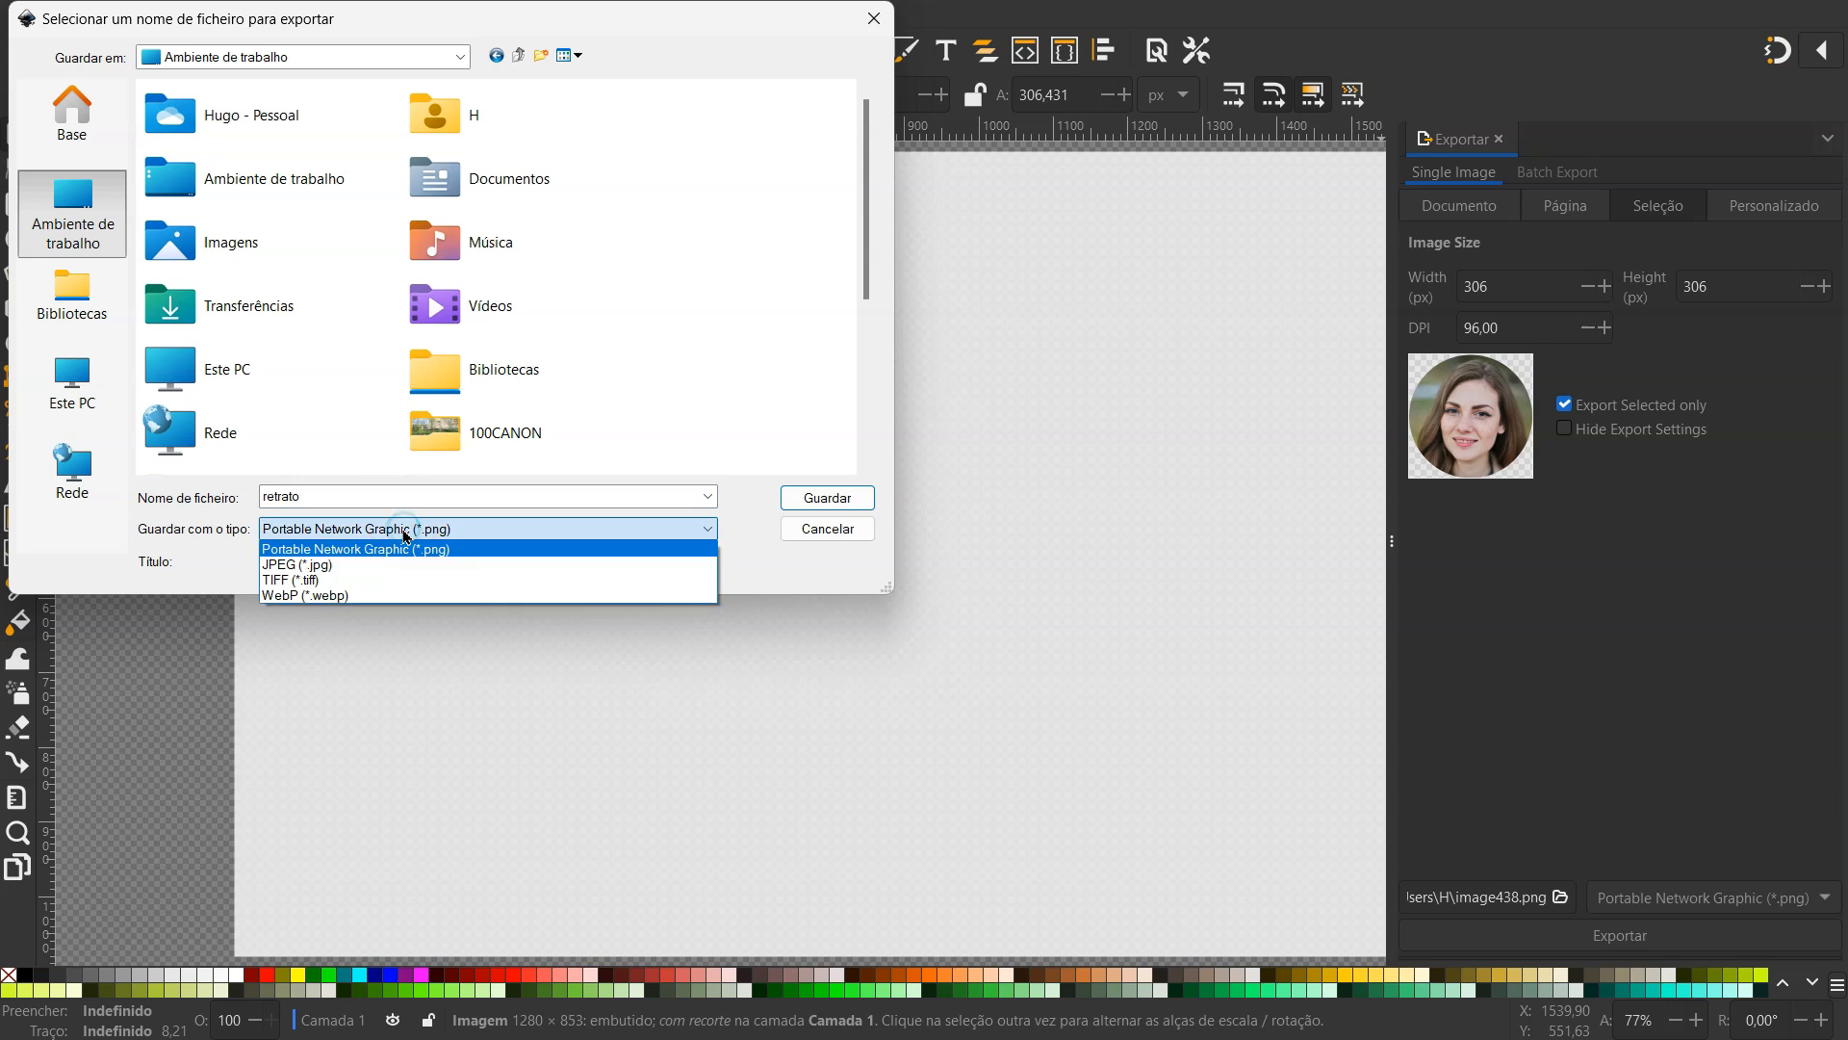
left_click(427, 579)
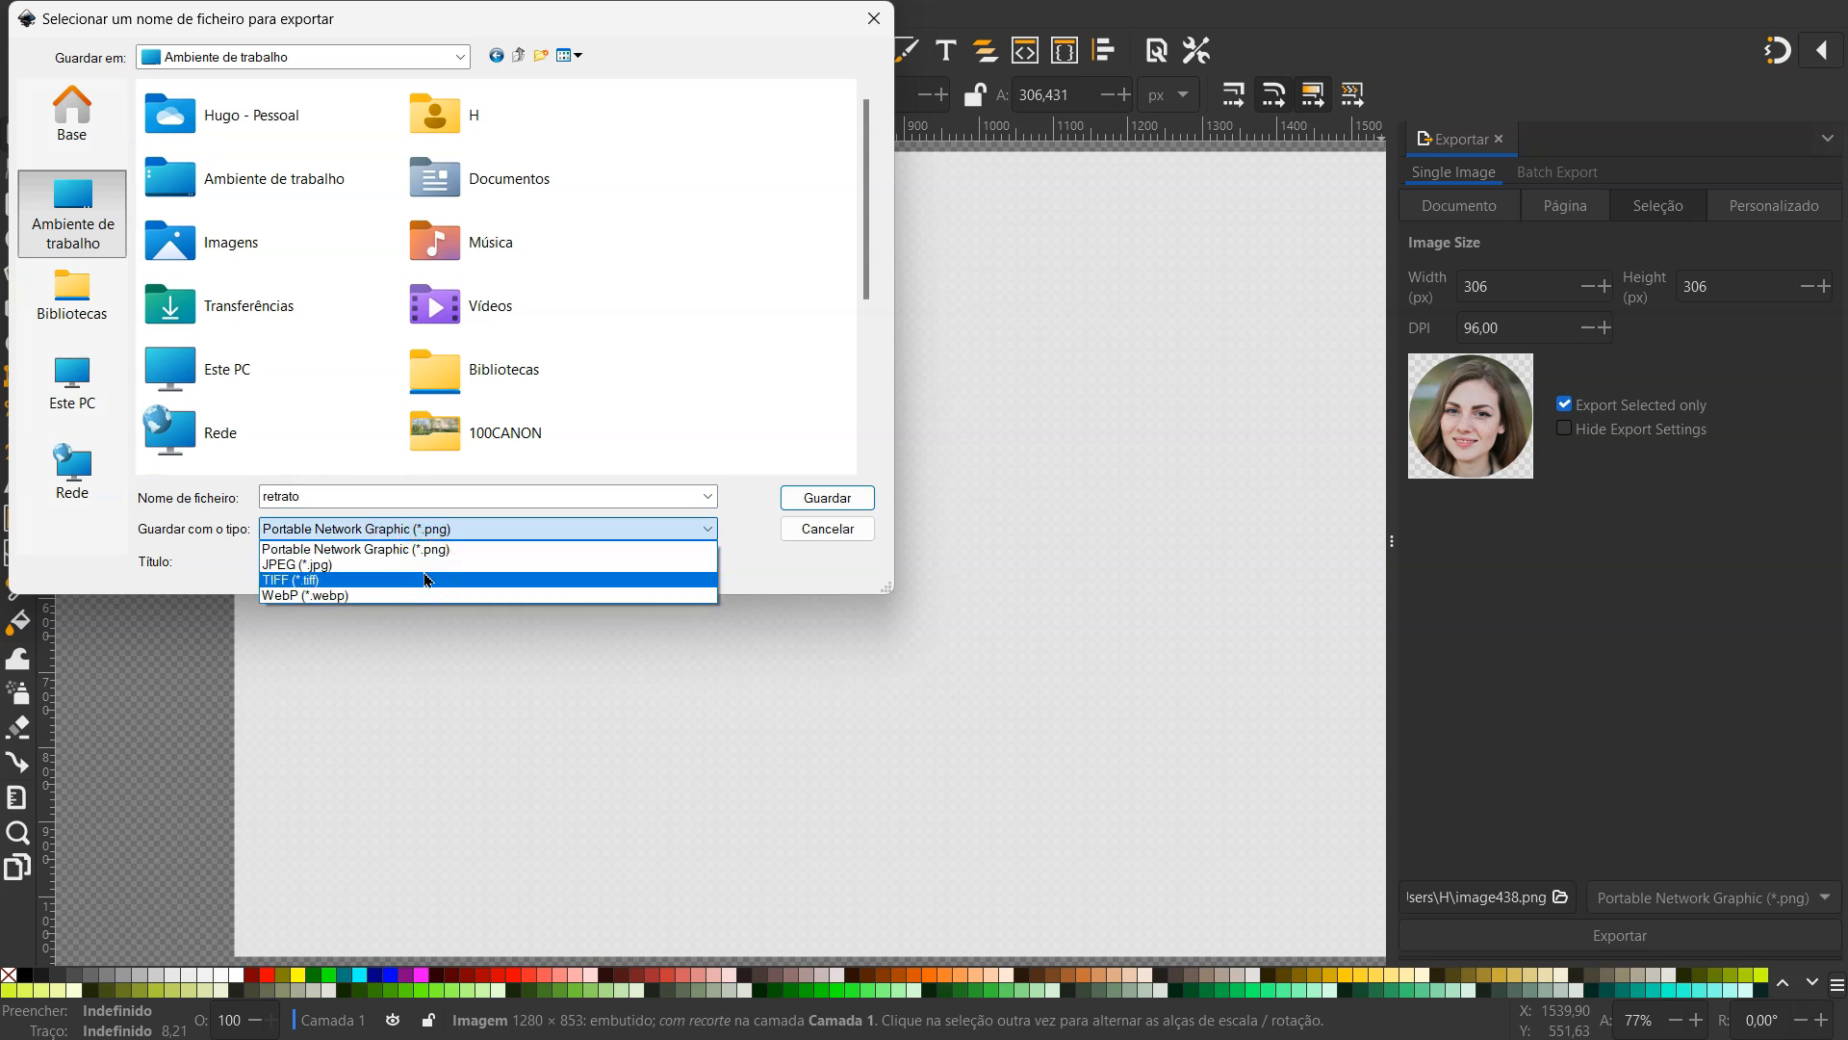
left_click(366, 595)
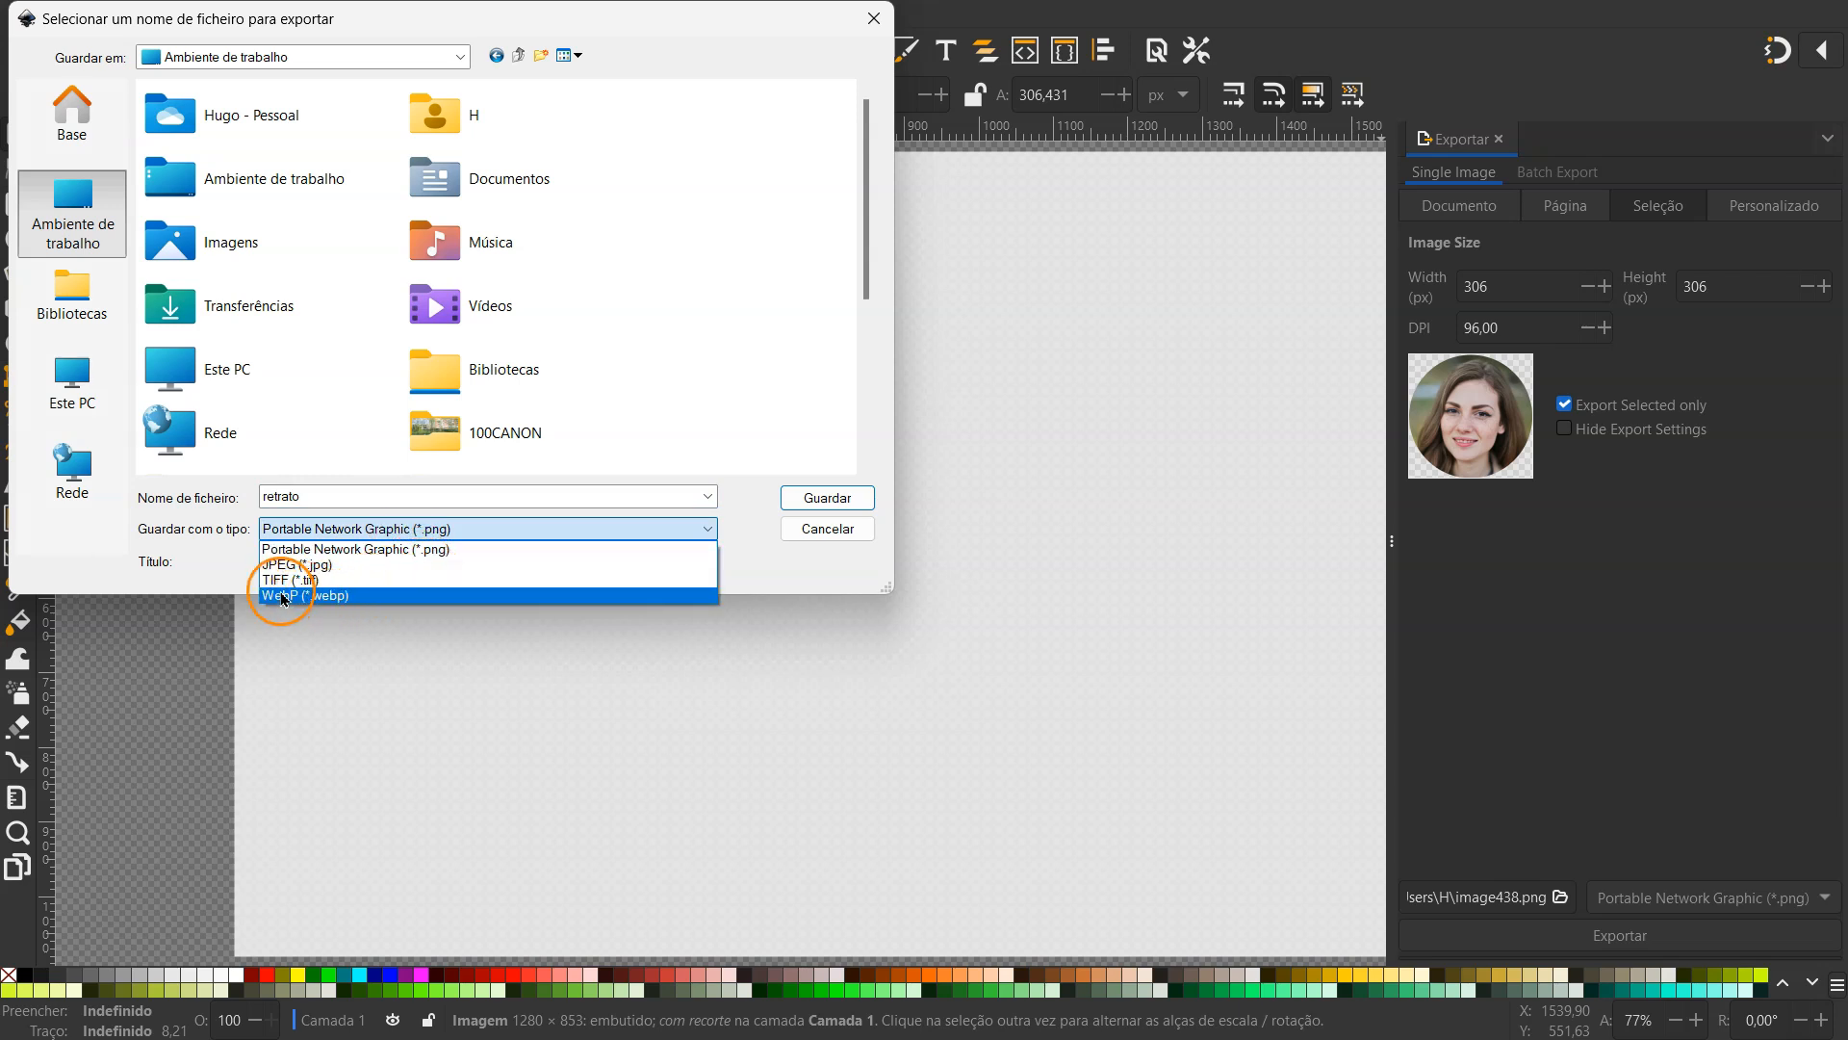
left_click(366, 595)
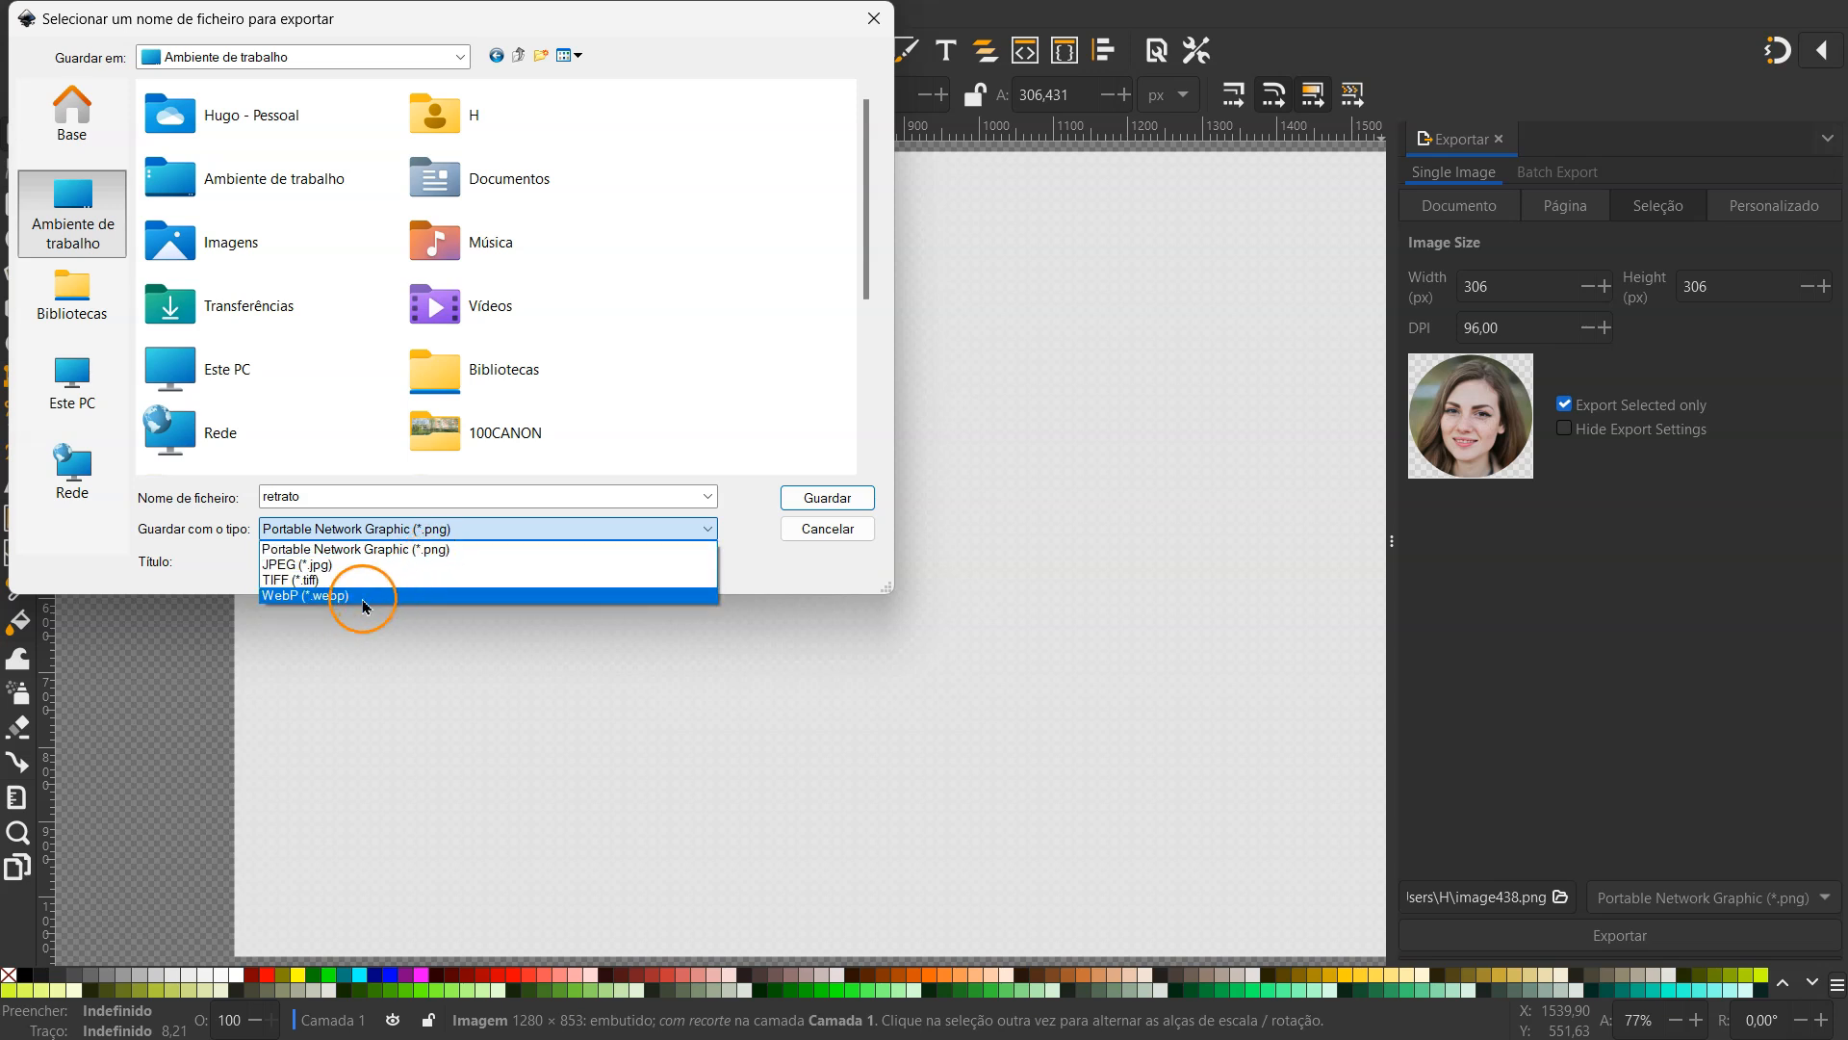
left_click_drag(446, 17, 1066, 289)
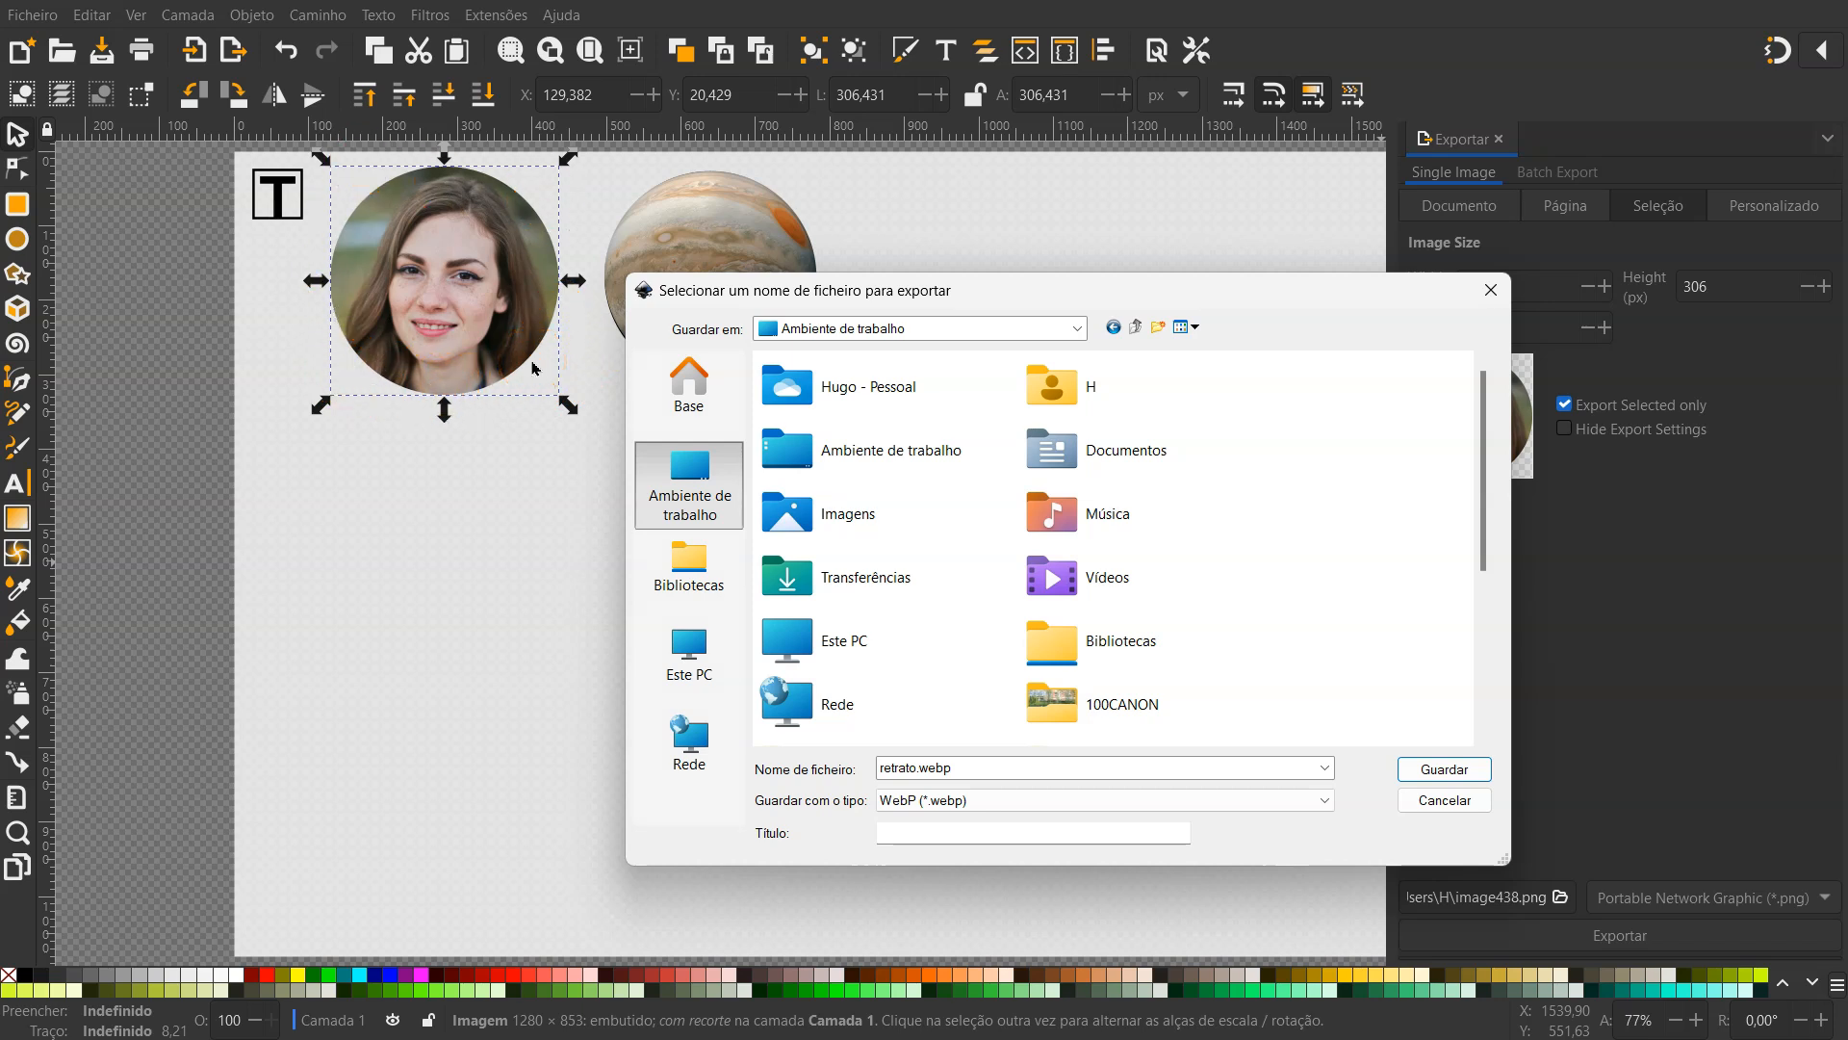
Save the file choice, export the portrait with RGBA 8 bit depth and no compression, and close the export settings
left_click(1444, 768)
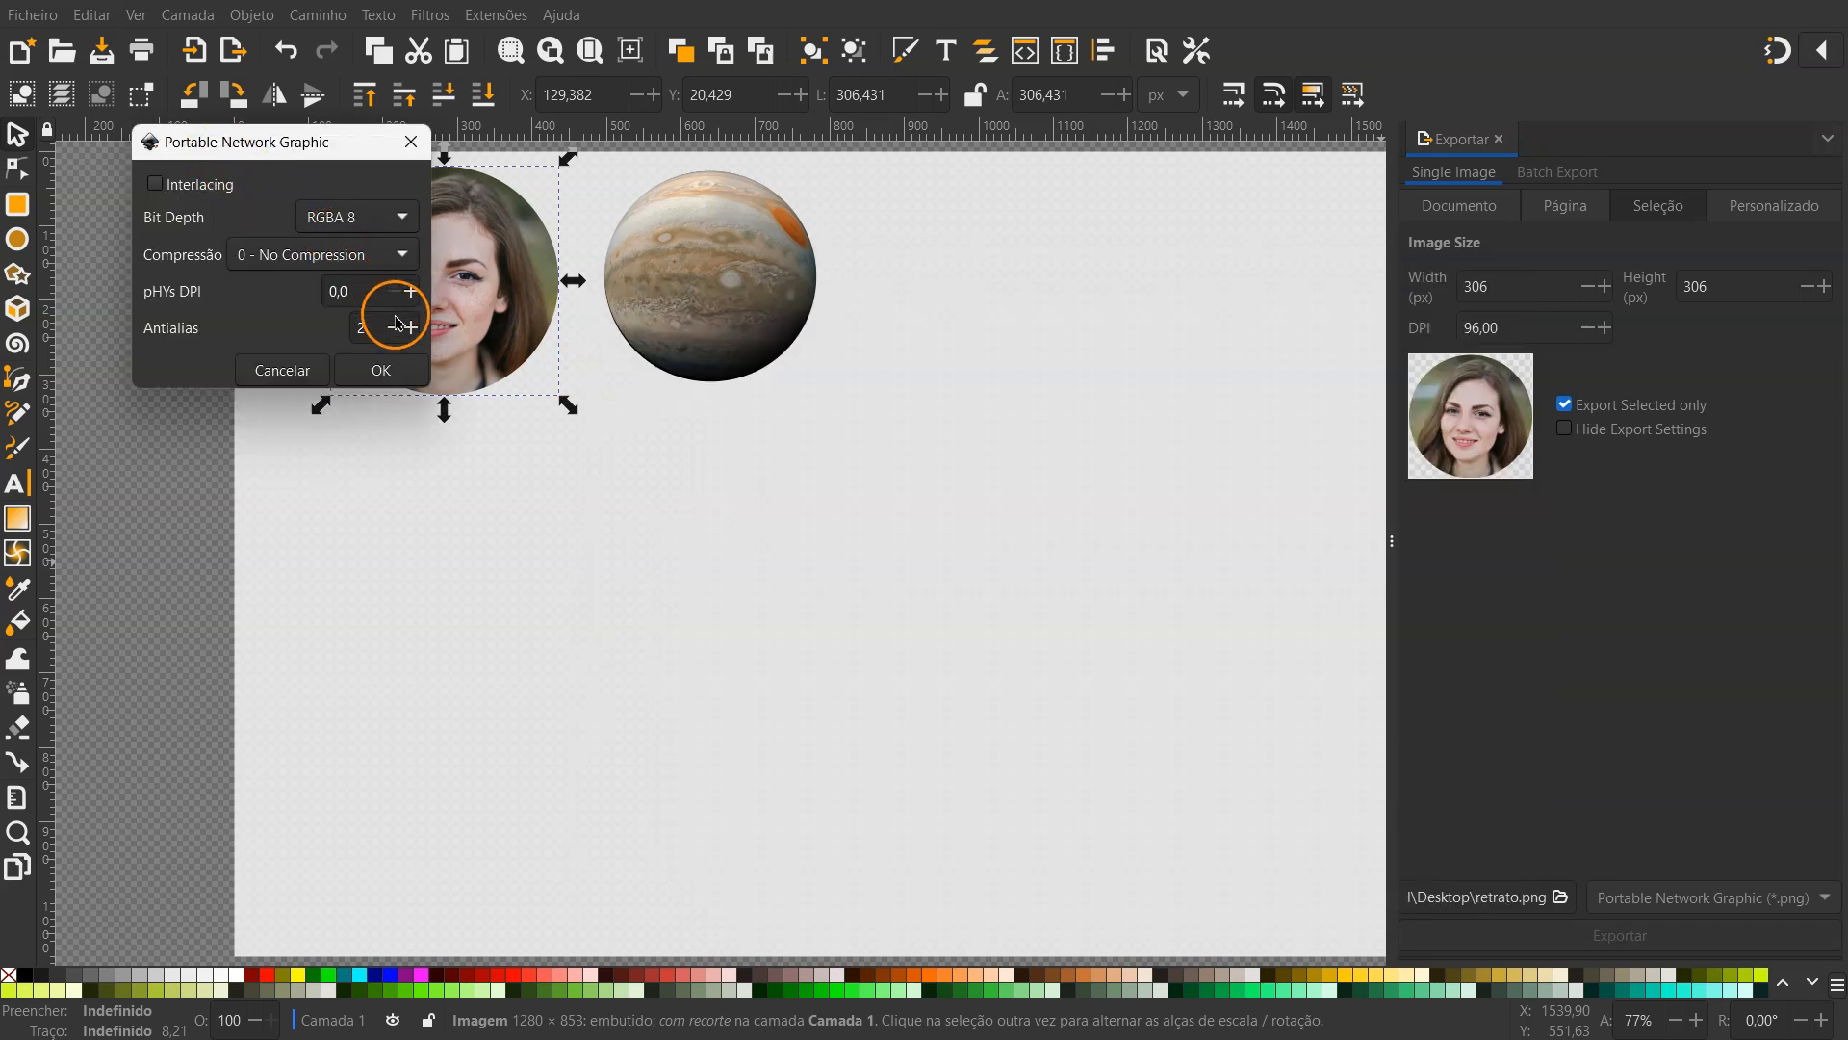
left_click(383, 371)
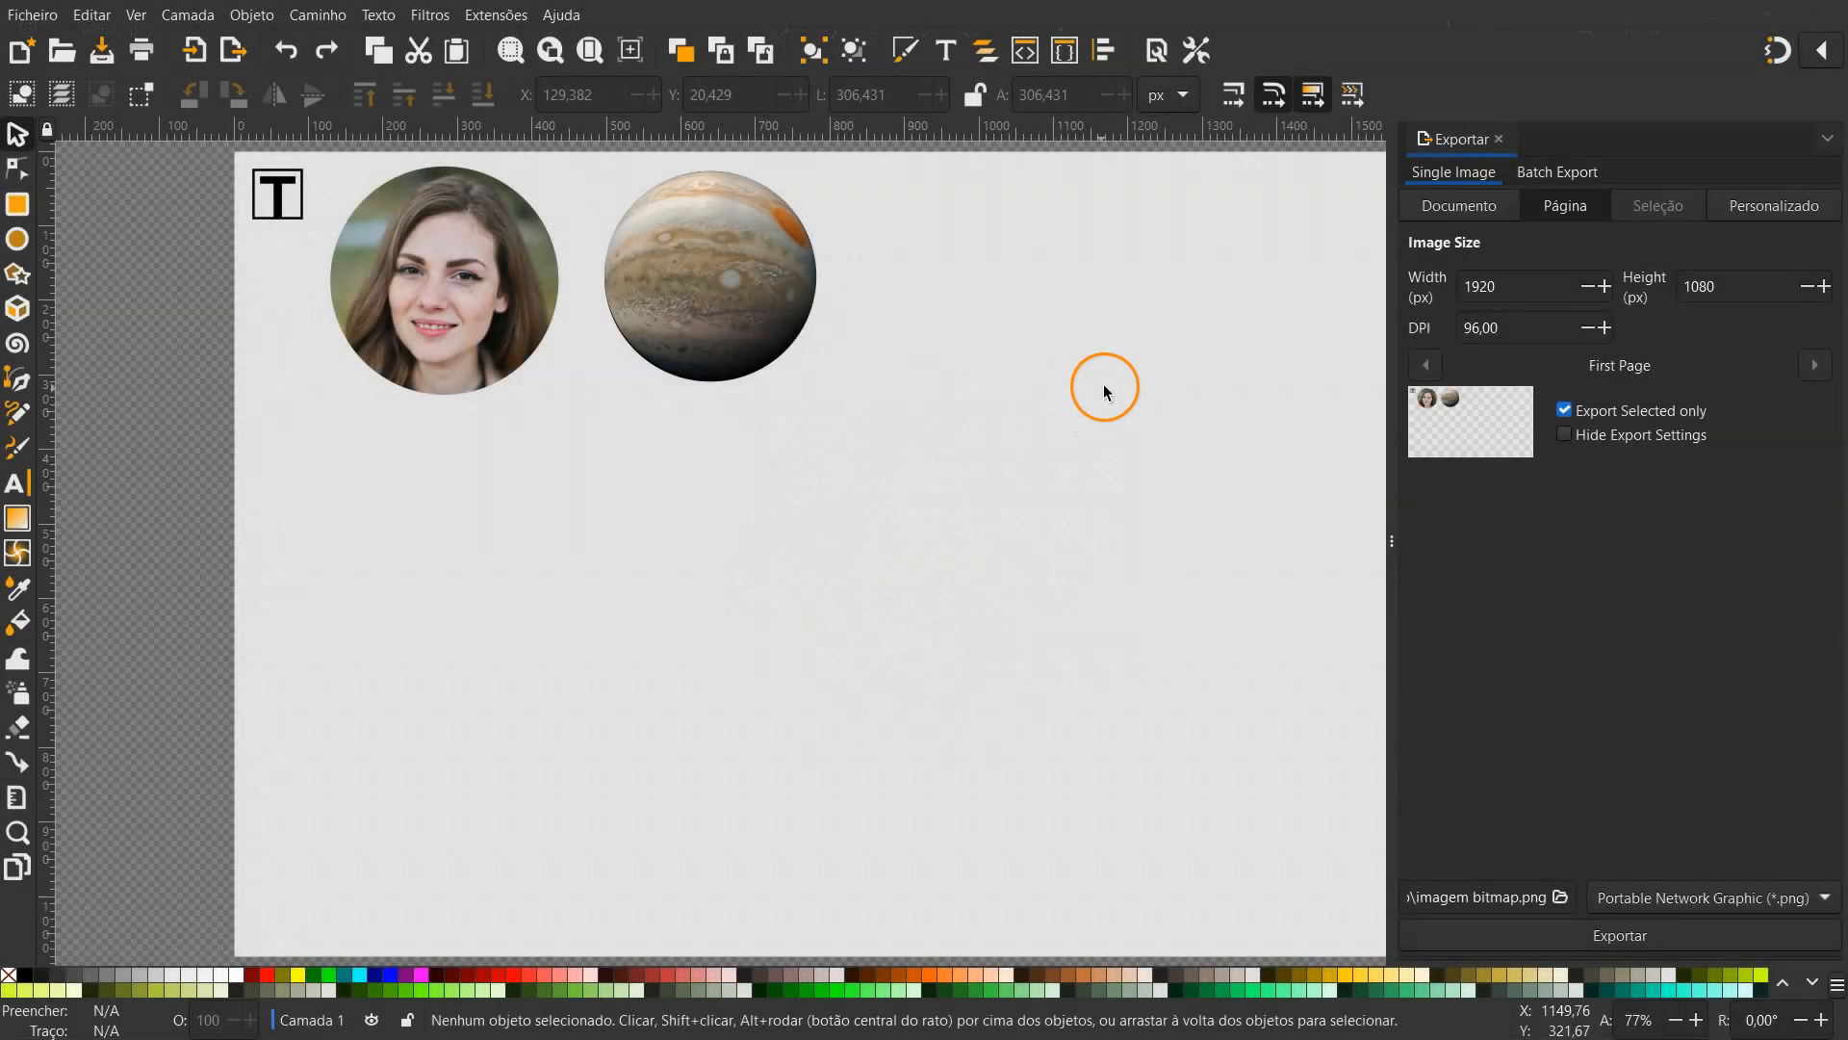
left_click(1499, 139)
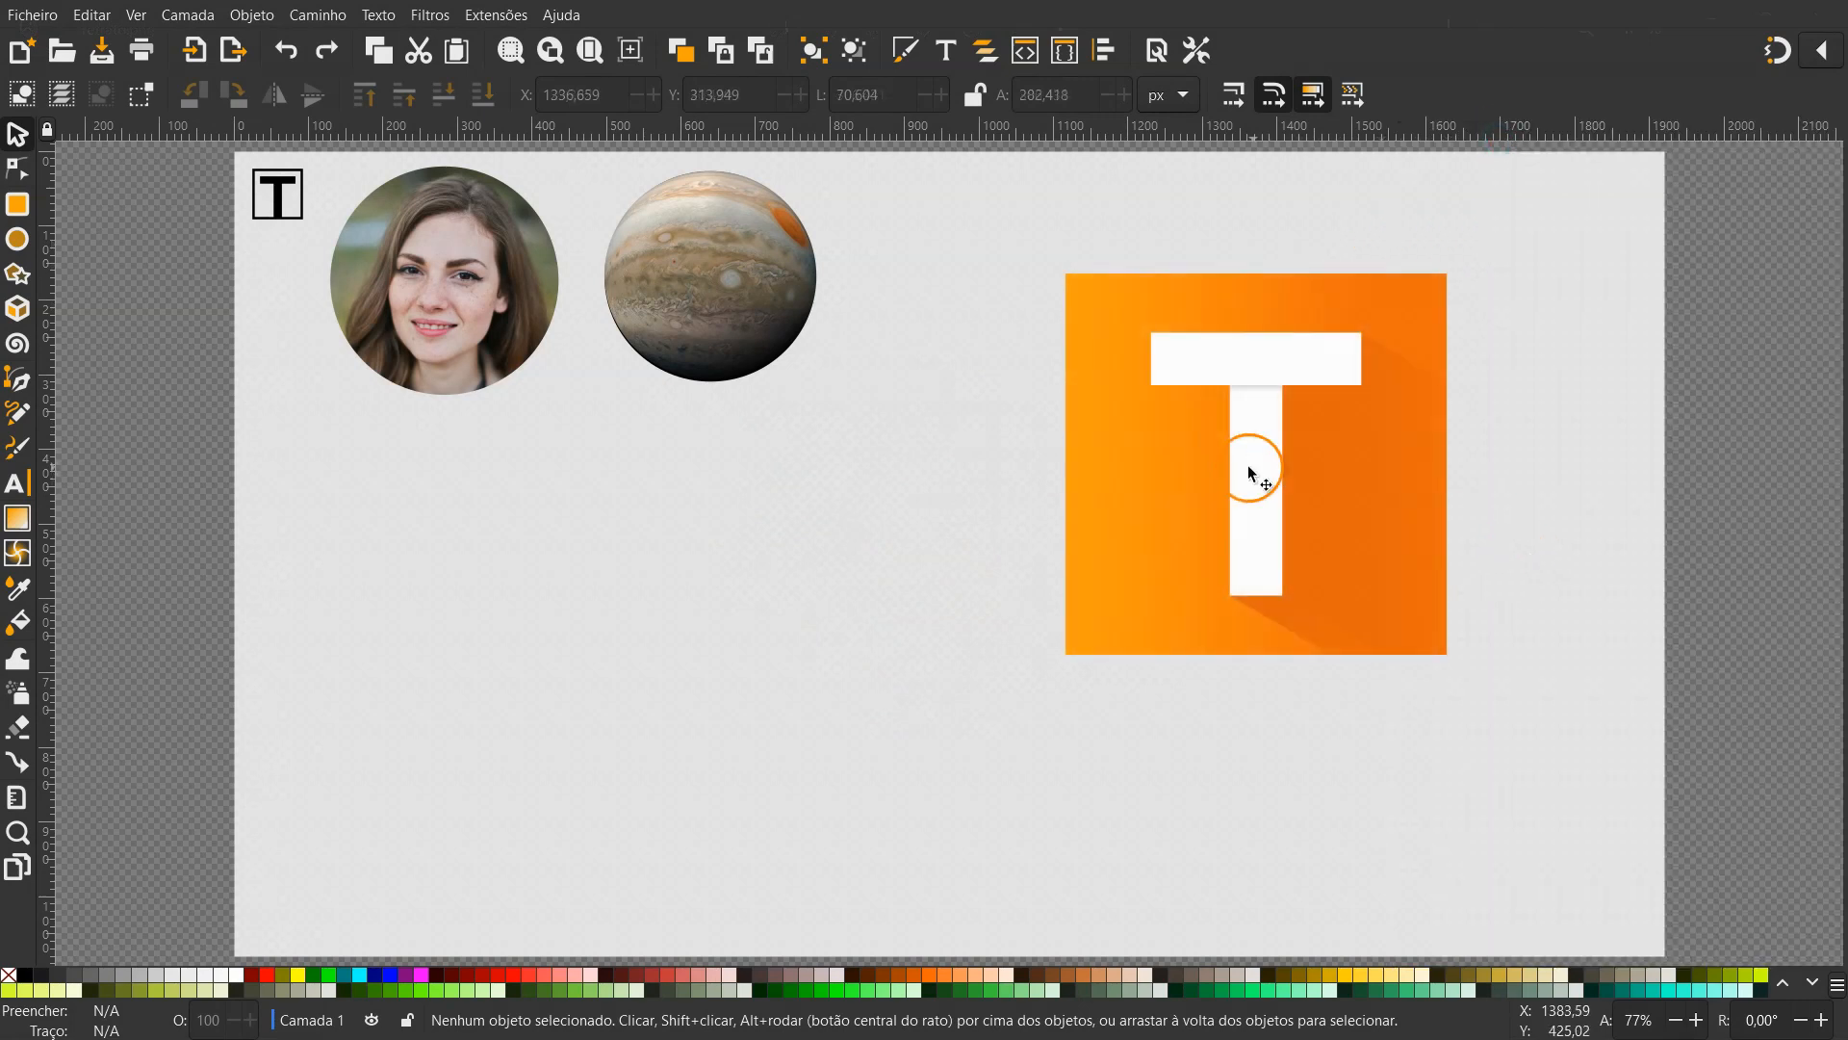
Pull the orange T logo's white bars, shadow and background square apart into separate pieces
left_click_drag(1251, 466, 1175, 547)
left_click_drag(1254, 339, 1359, 272)
left_click_drag(1329, 466, 1283, 570)
left_click_drag(1163, 330, 1048, 302)
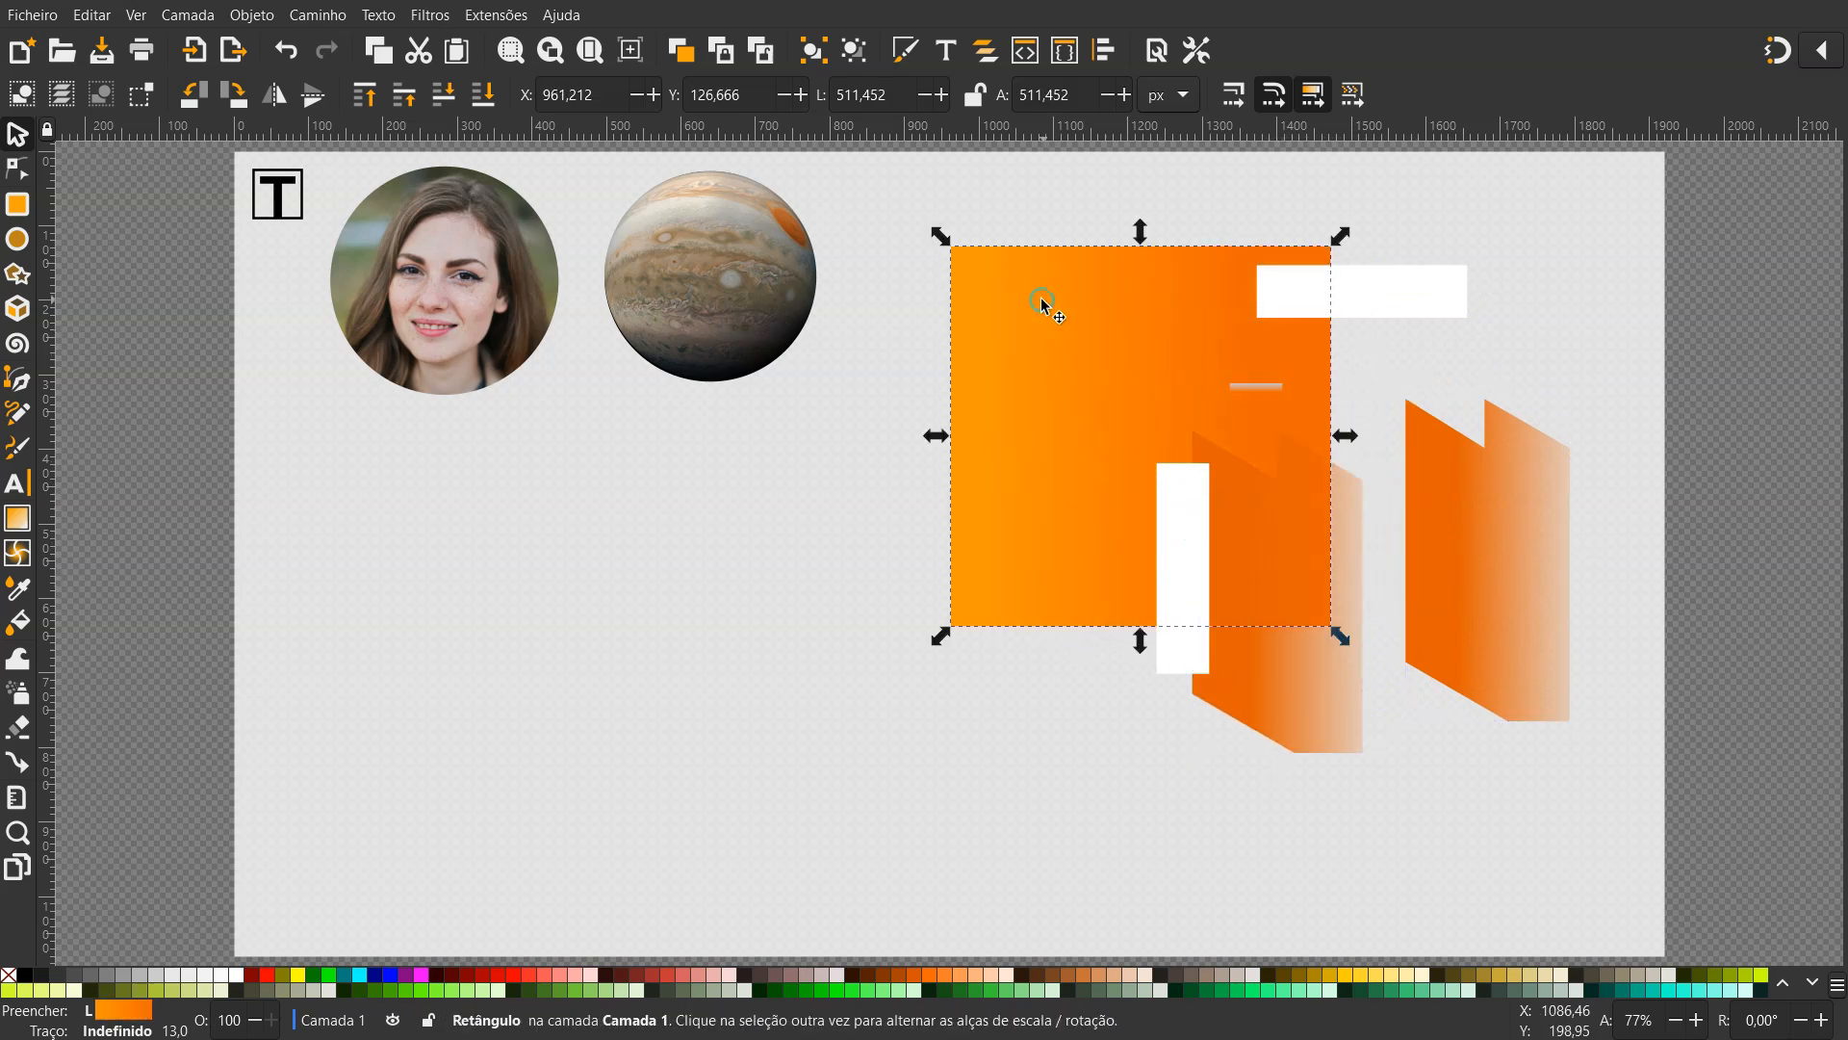
Undo the moves of the T logo's pieces and clear the selection
key("ctrl+z")
key("ctrl+z")
key("ctrl+z")
key("ctrl+z")
key("ctrl+z")
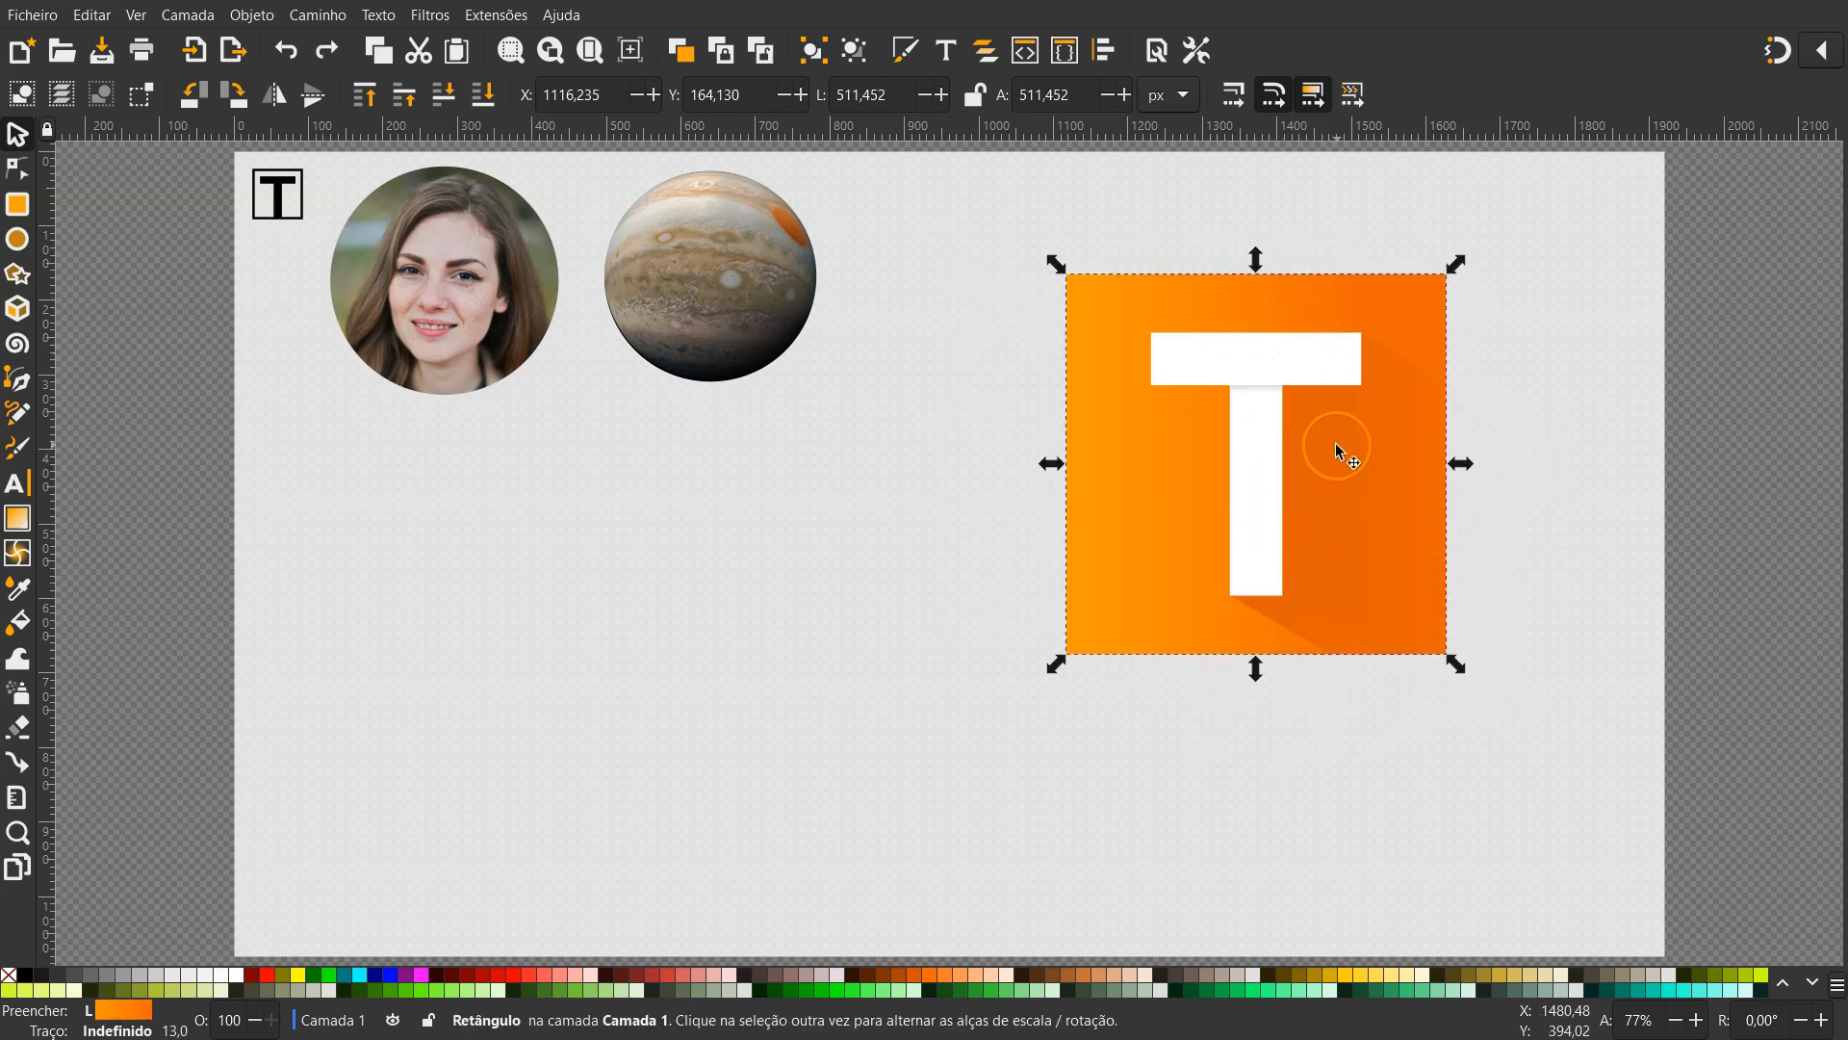
left_click(982, 368)
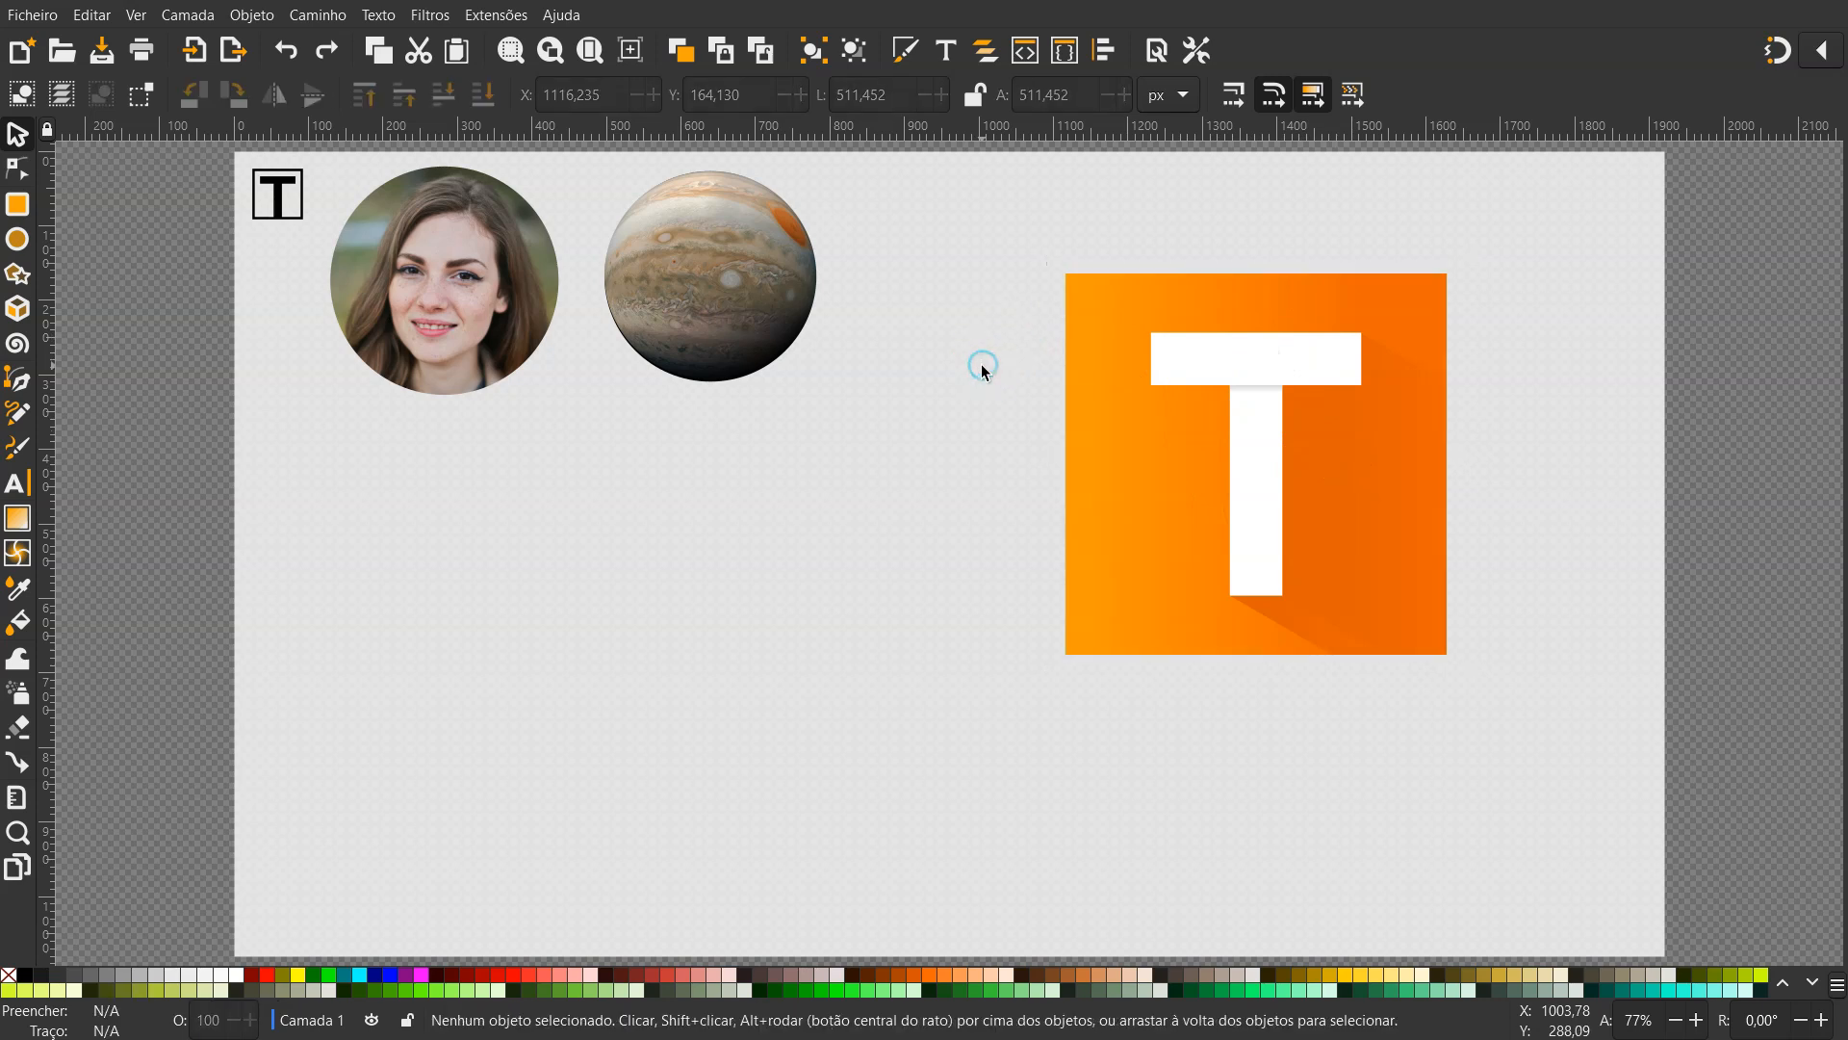
Draw a black circle about 337 px wide at 50% opacity and try it over the orange T logo
left_click(12, 247)
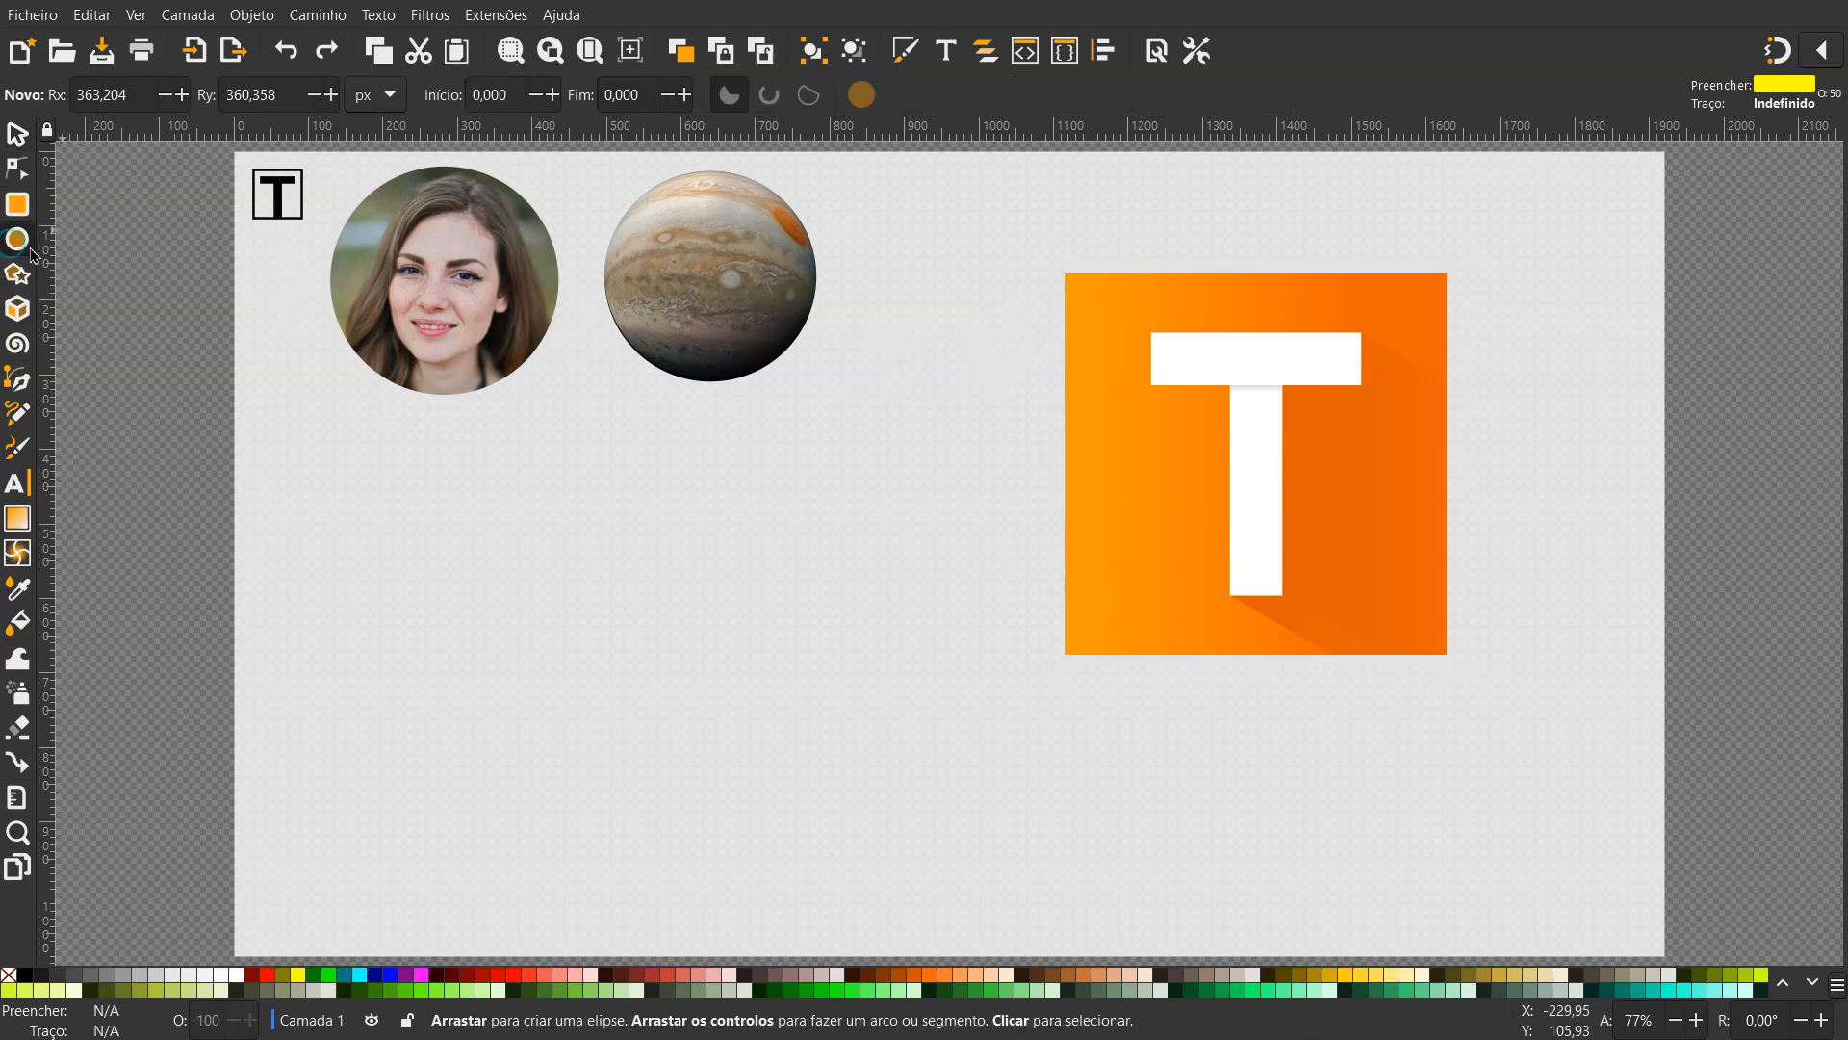
key("ctrl")
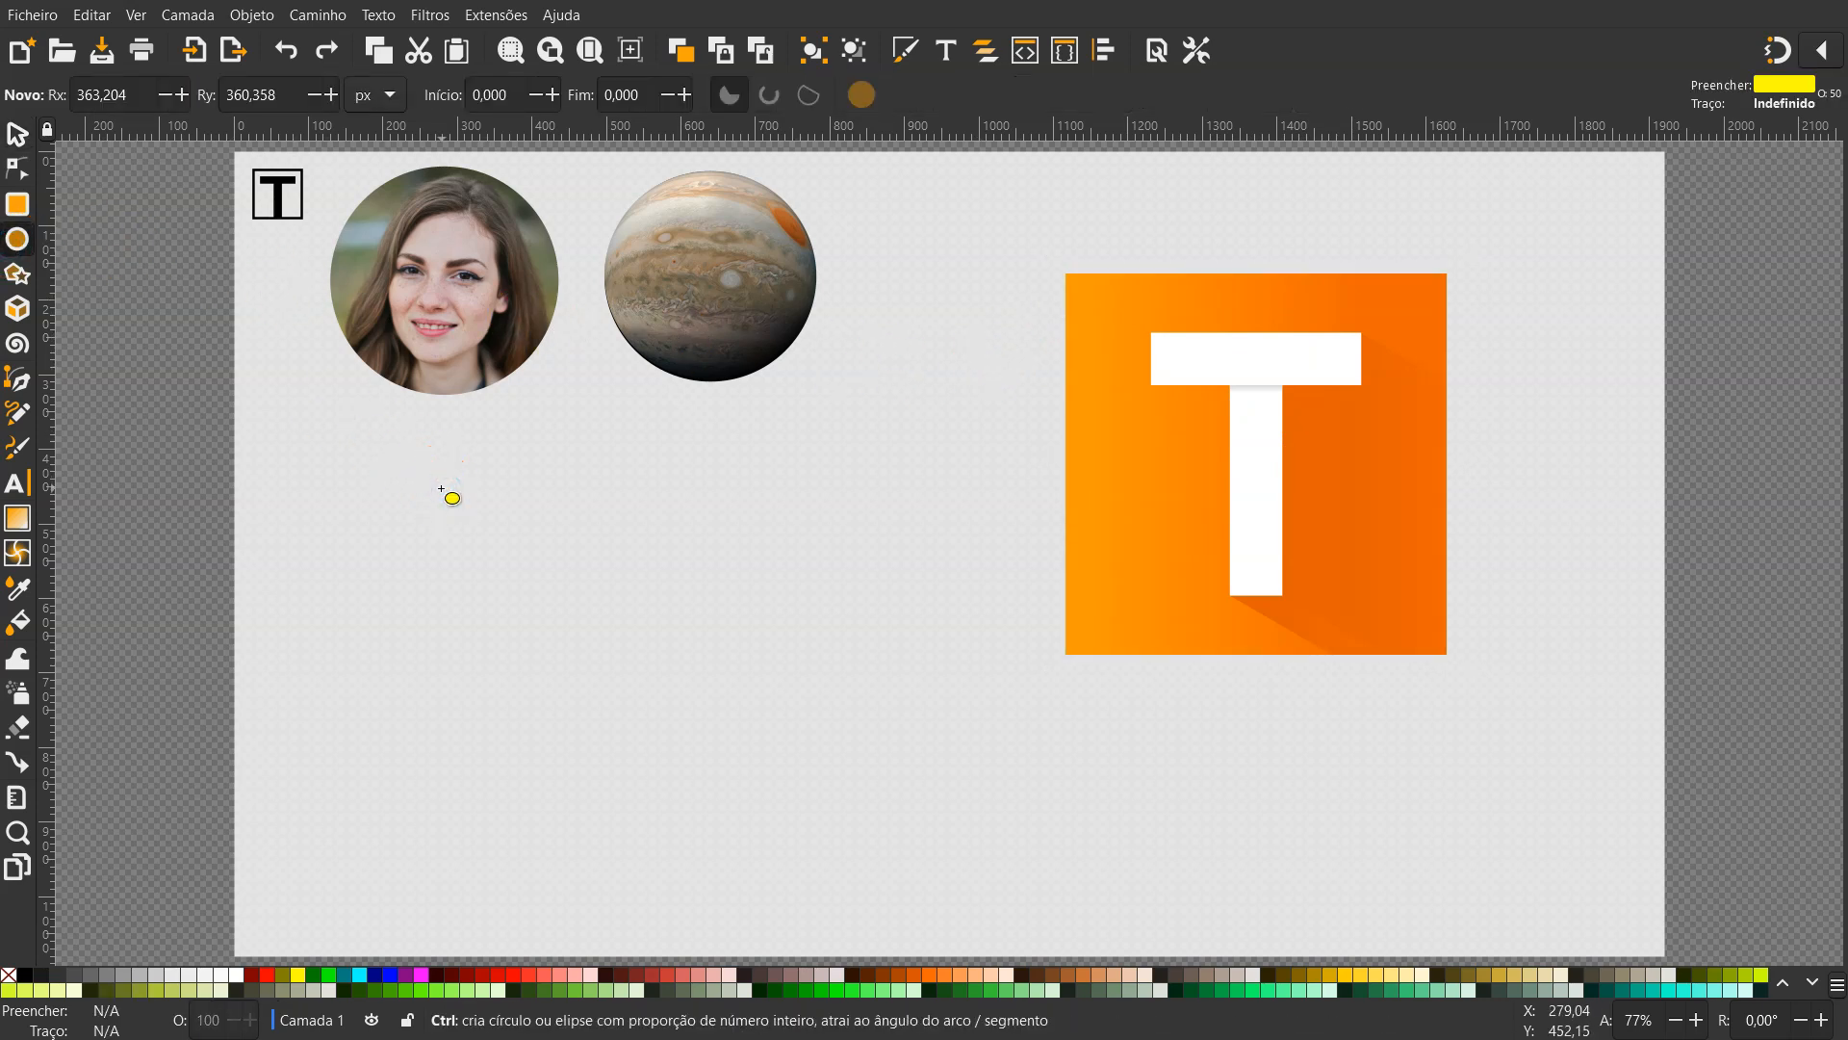
left_click_drag(442, 489, 603, 668)
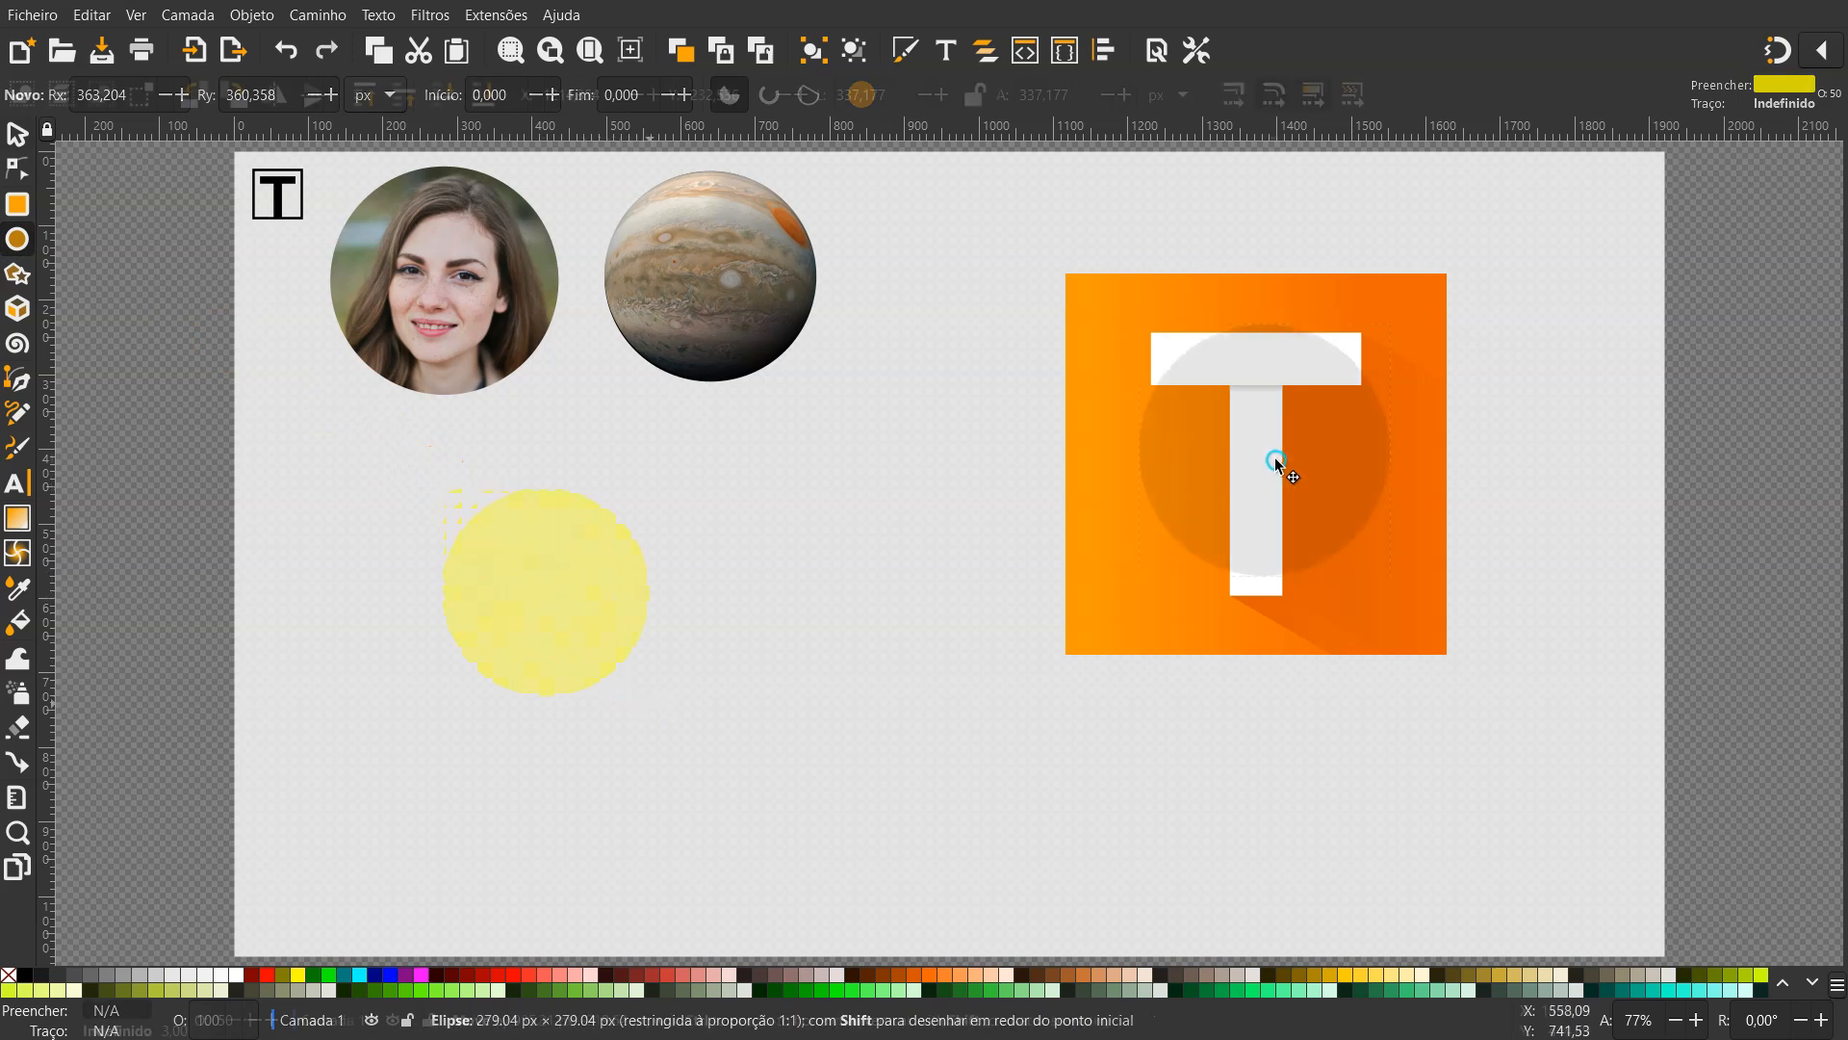
mouse_move(1275, 461)
left_mouse_down()
mouse_move(1271, 483)
mouse_move(1248, 469)
left_mouse_up()
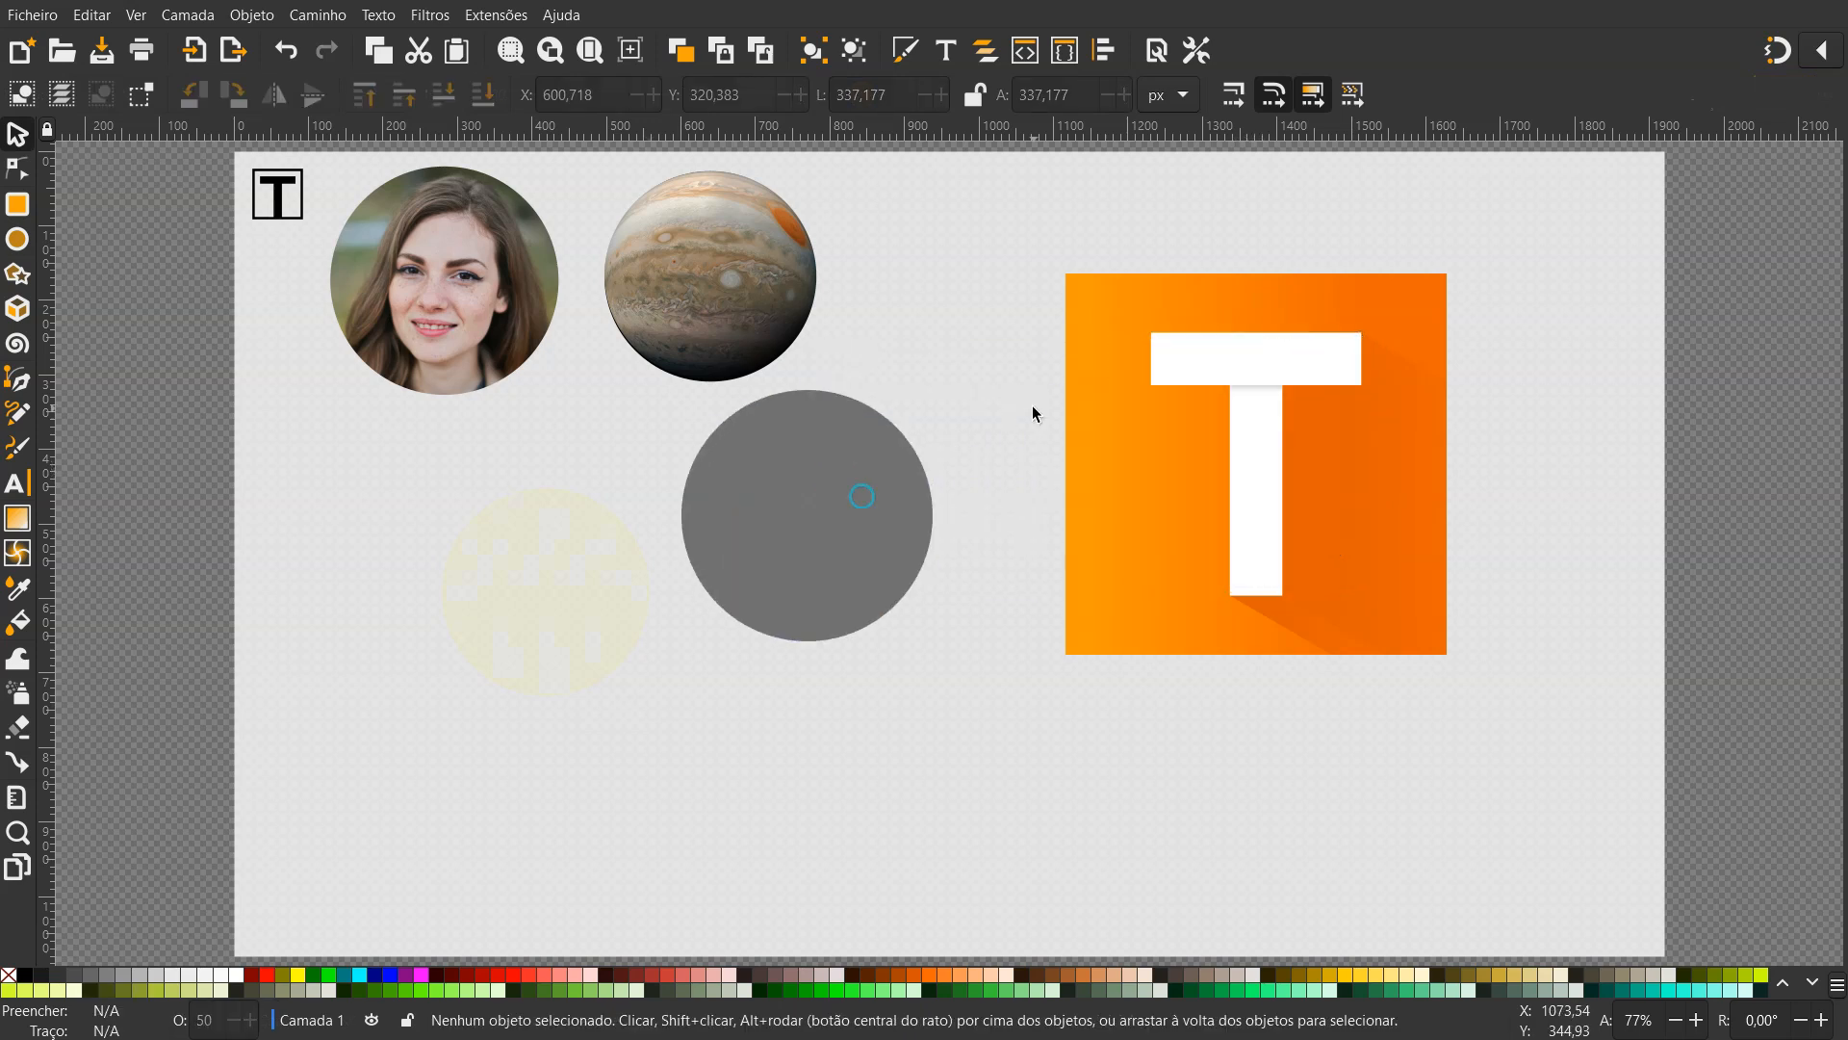
Group the six pieces of the orange T logo and move the group slightly towards the planet
left_click_drag(984, 228, 1537, 768)
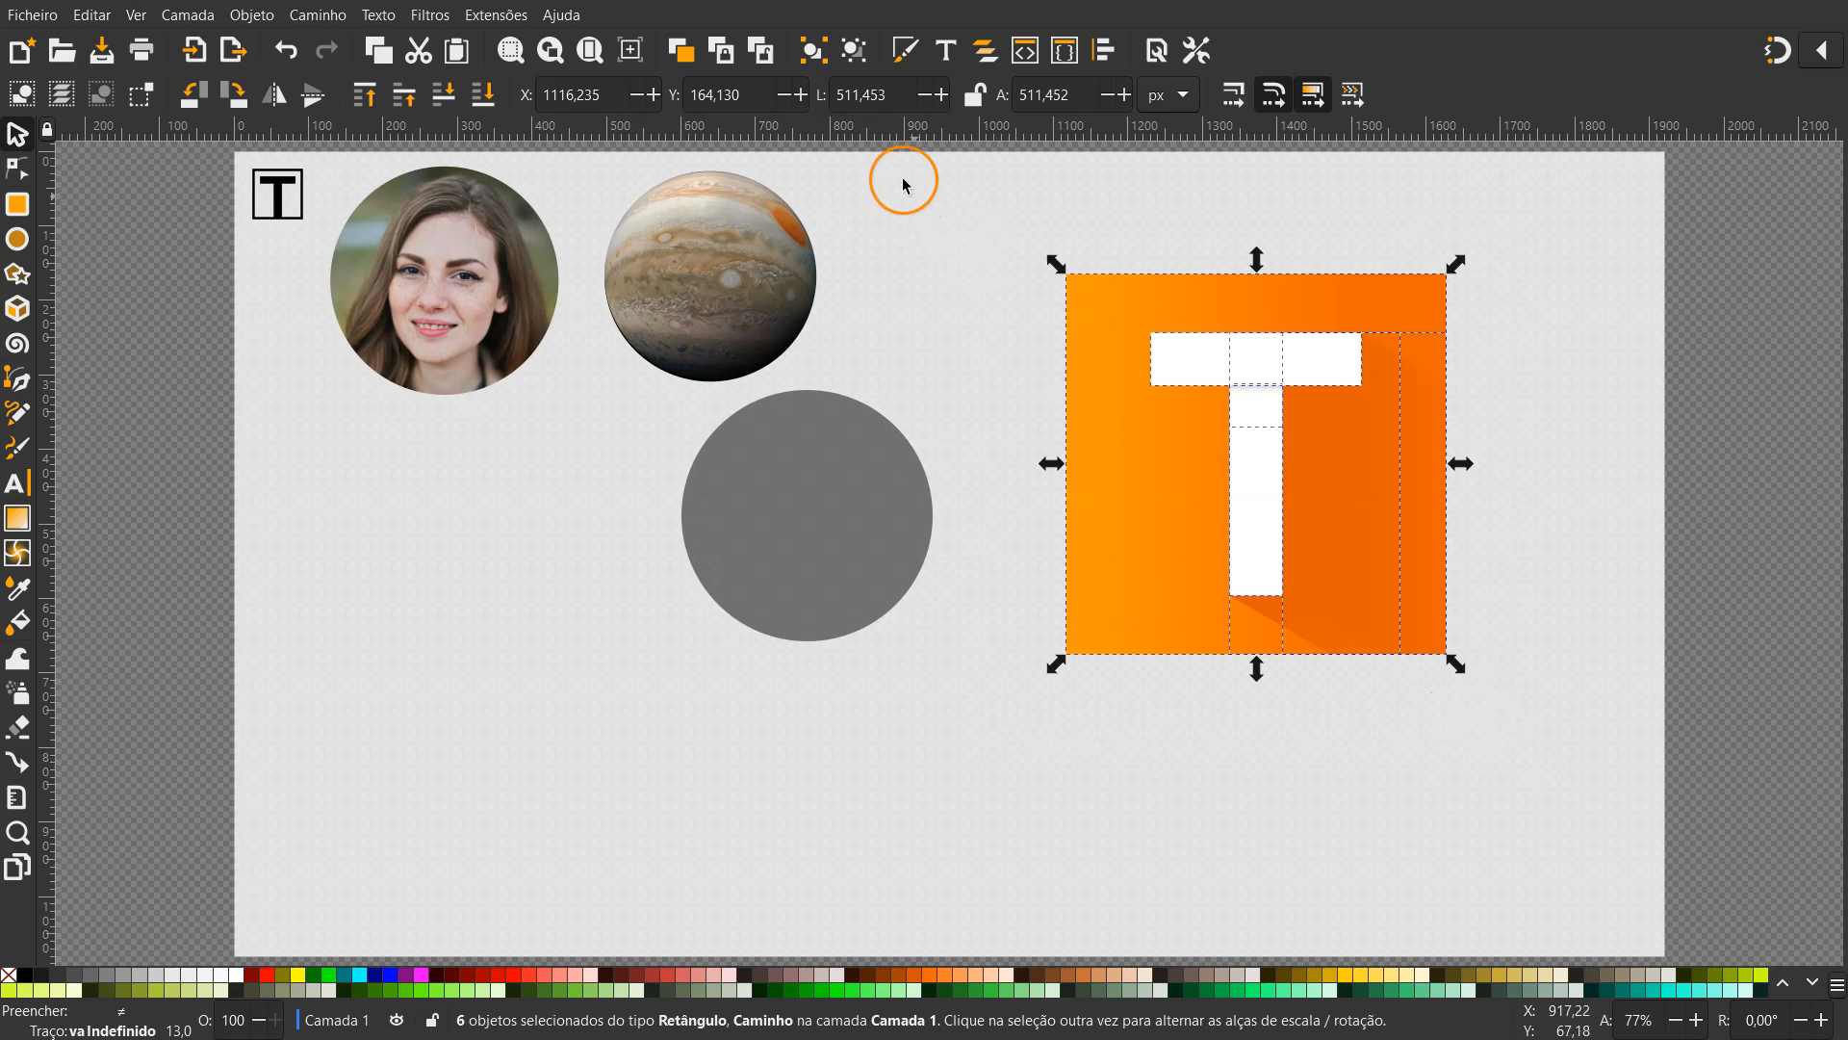
left_click(828, 66)
left_click(951, 315)
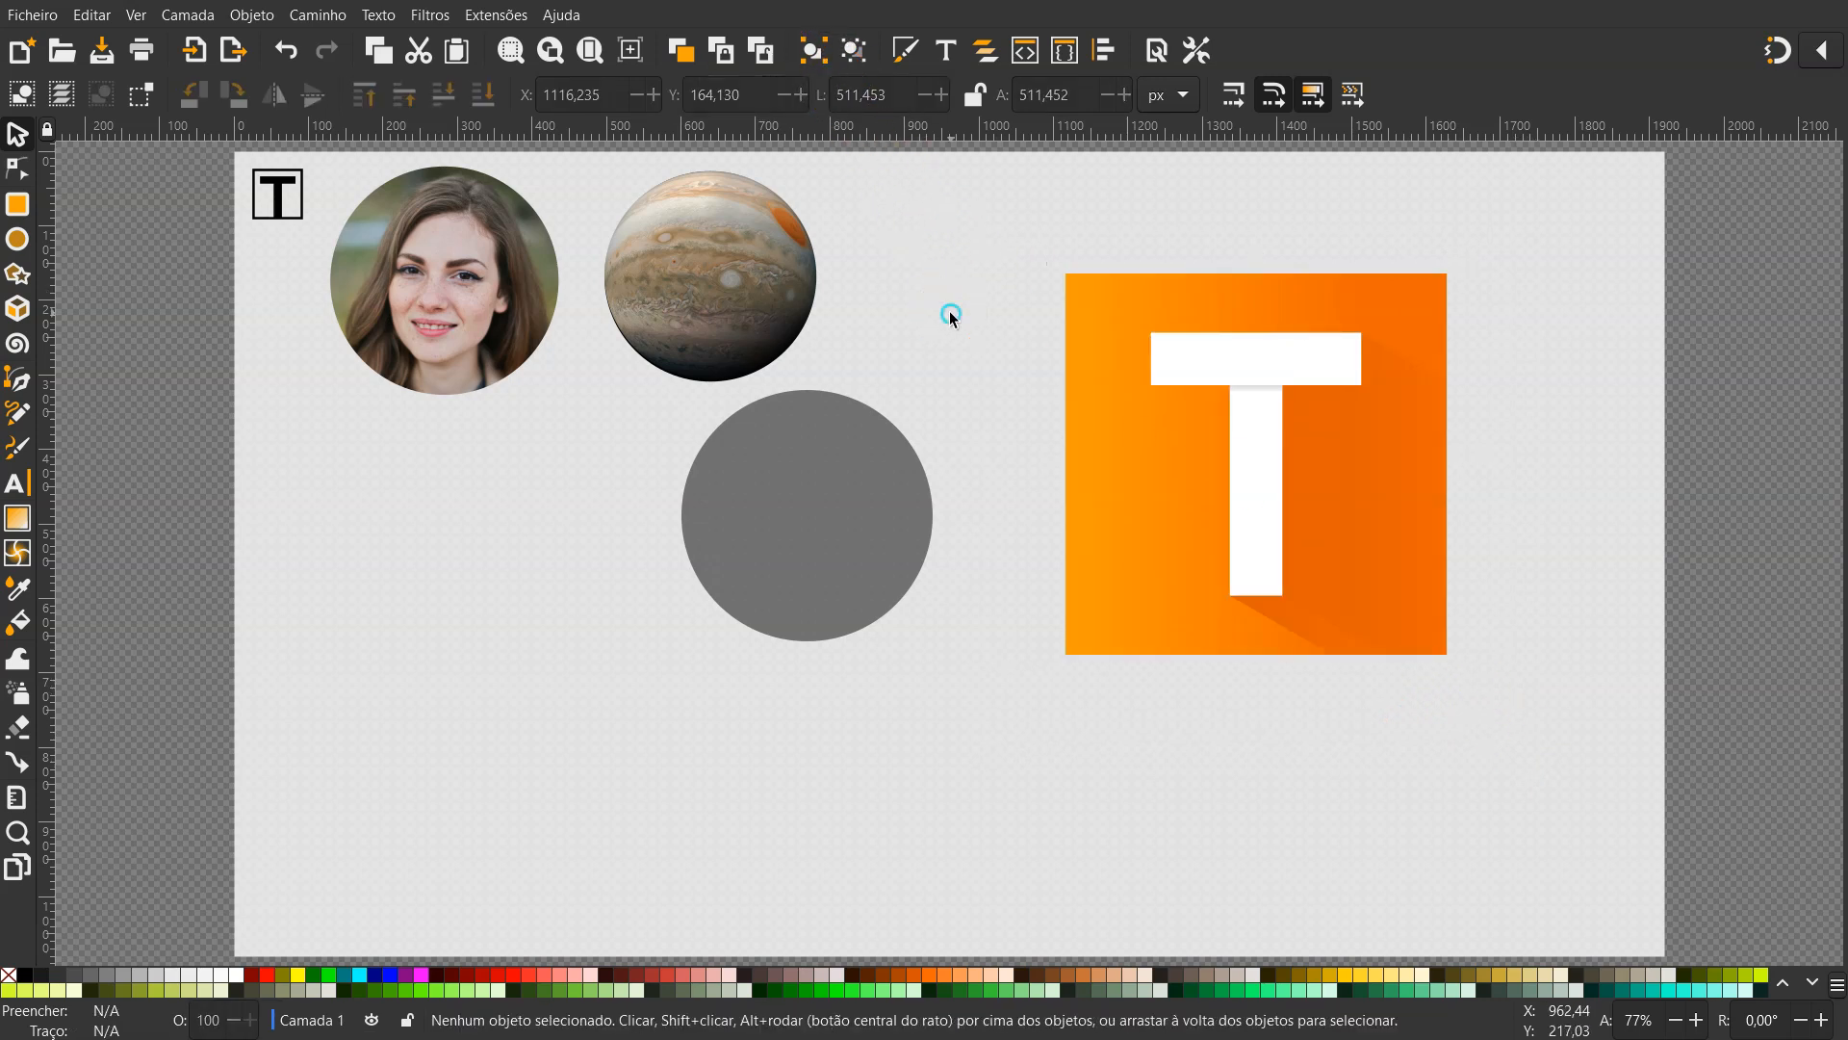
left_click_drag(1222, 396, 1210, 358)
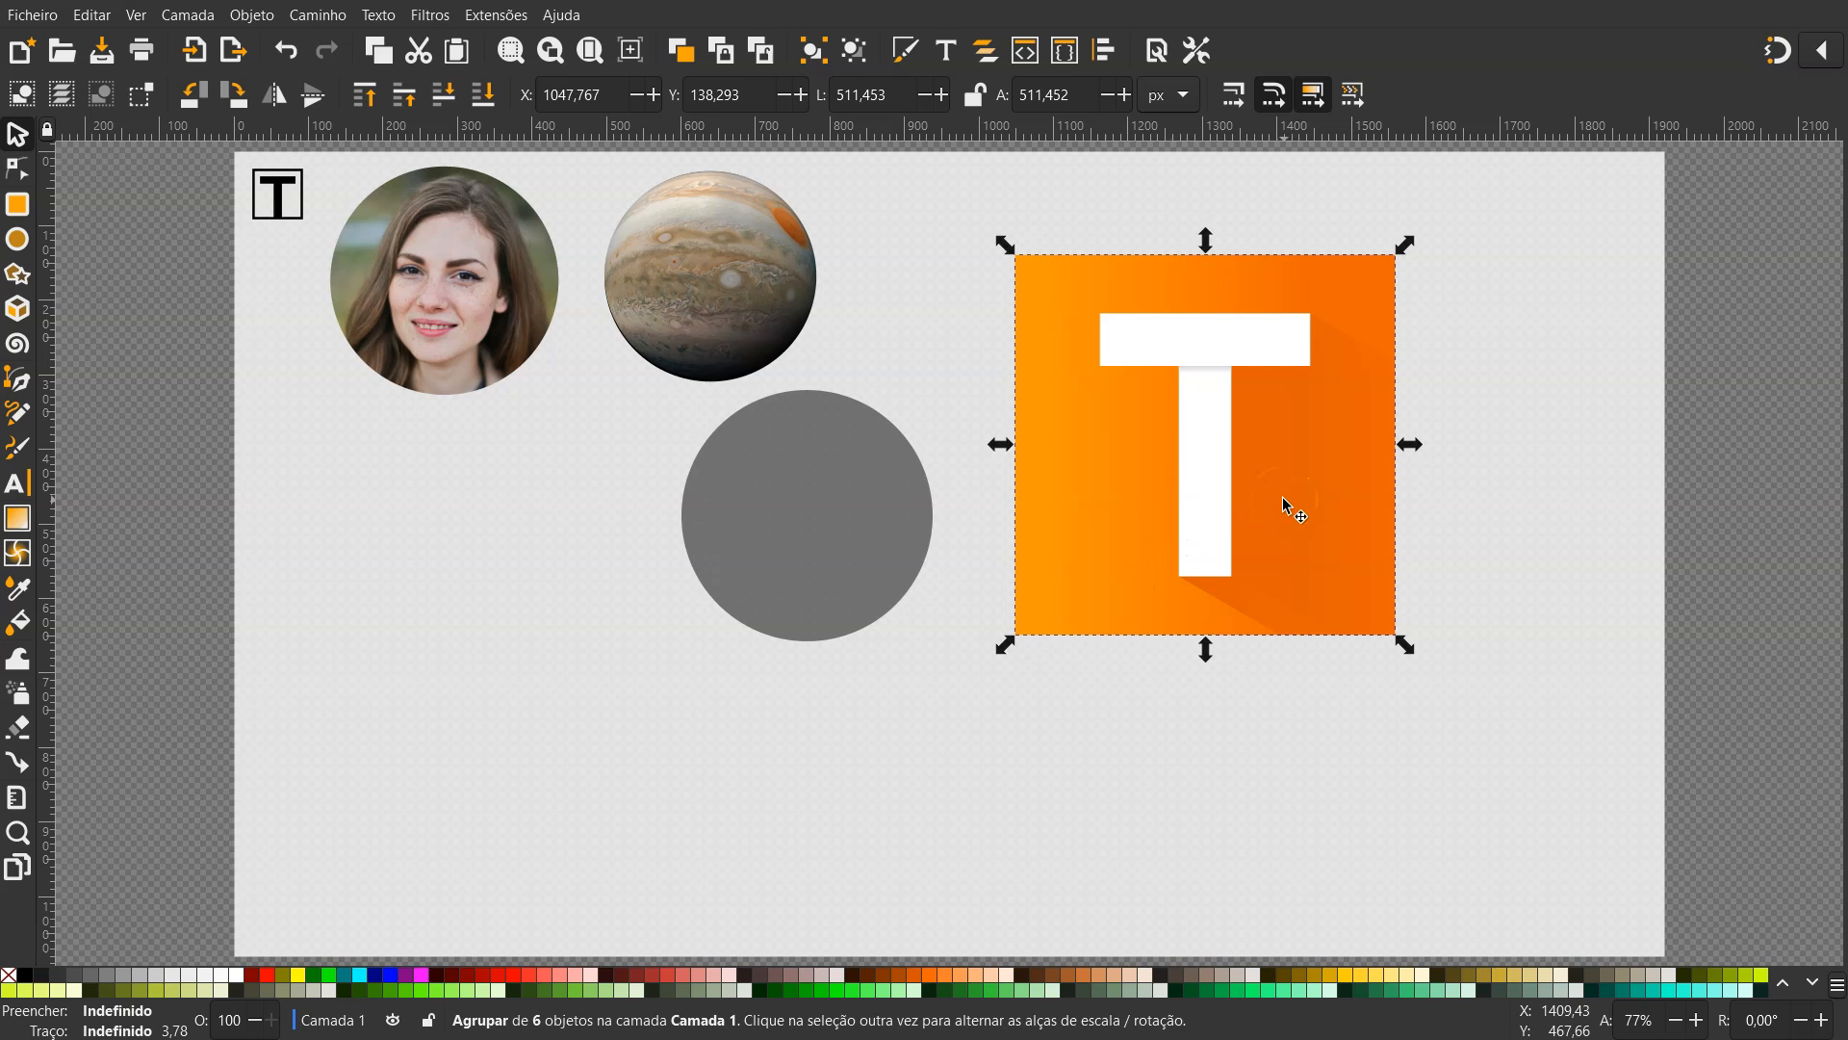
Place the dark circle over the T logo group and centre both horizontally and vertically relative to the largest object
left_click(808, 529)
left_click_drag(809, 529, 1207, 450)
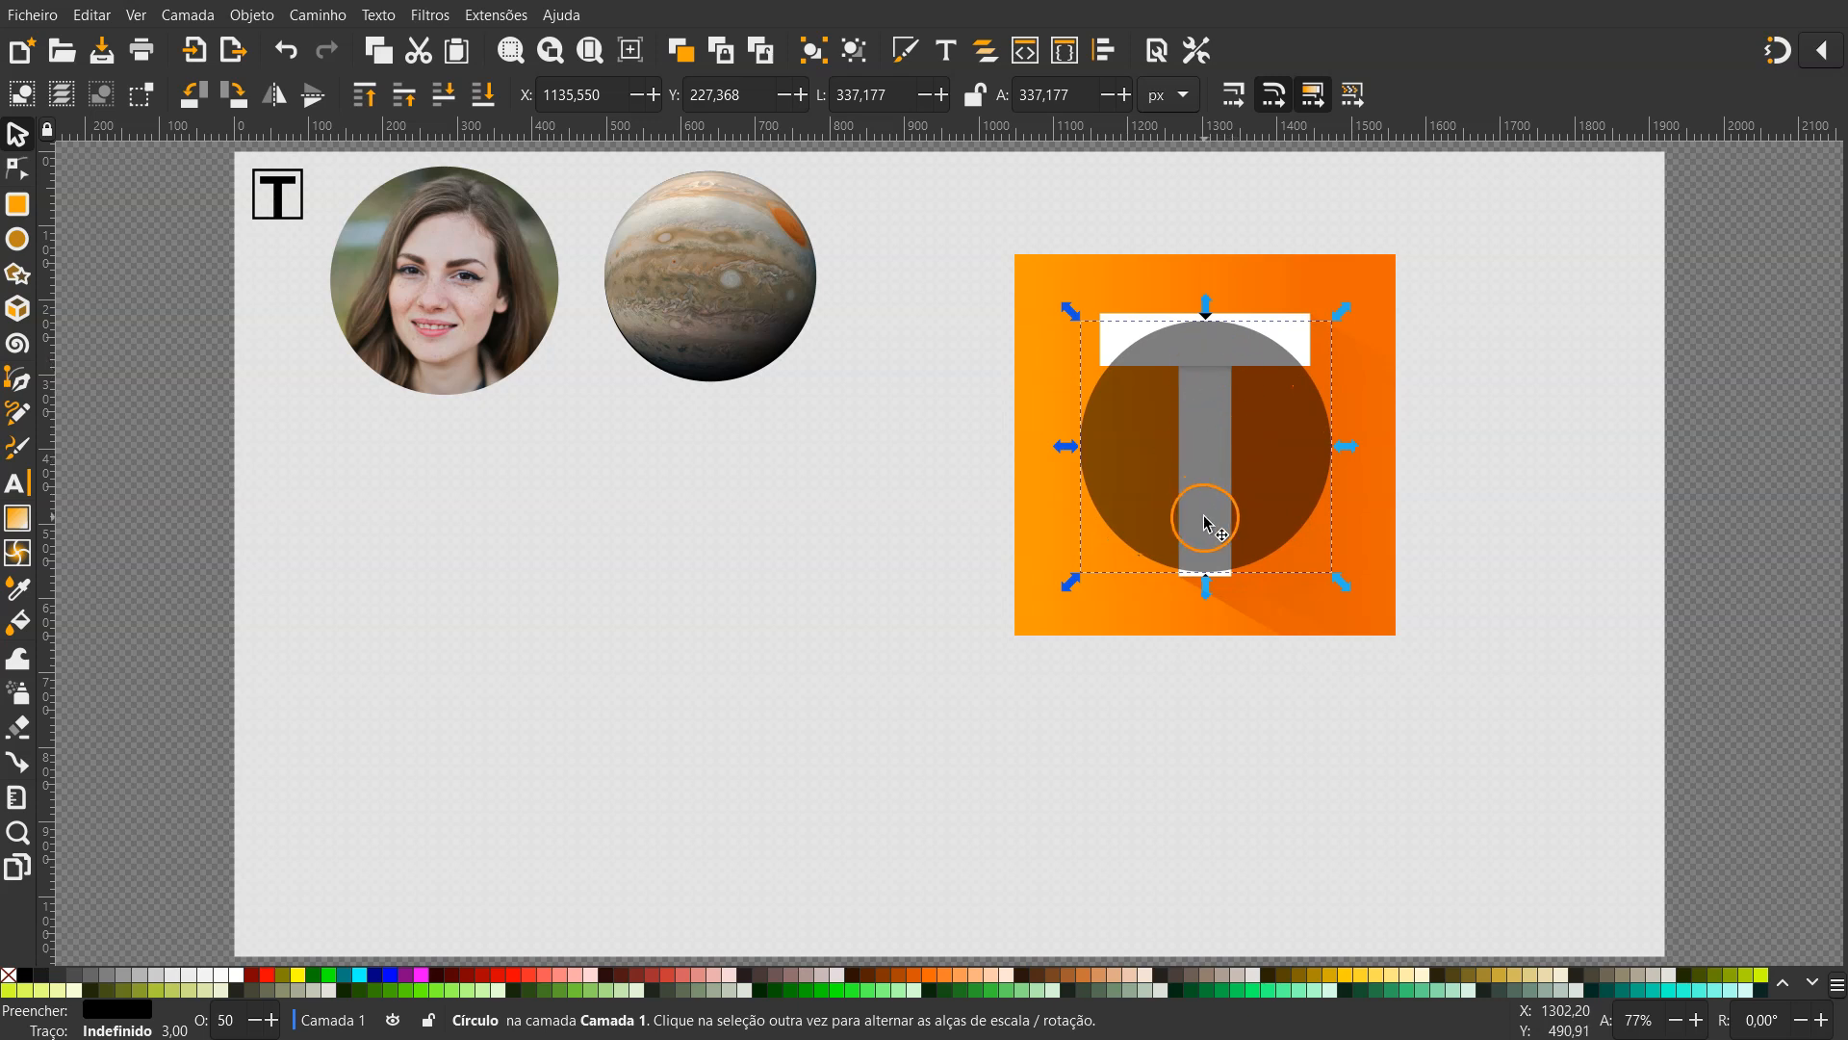
left_click_drag(966, 204, 1451, 705)
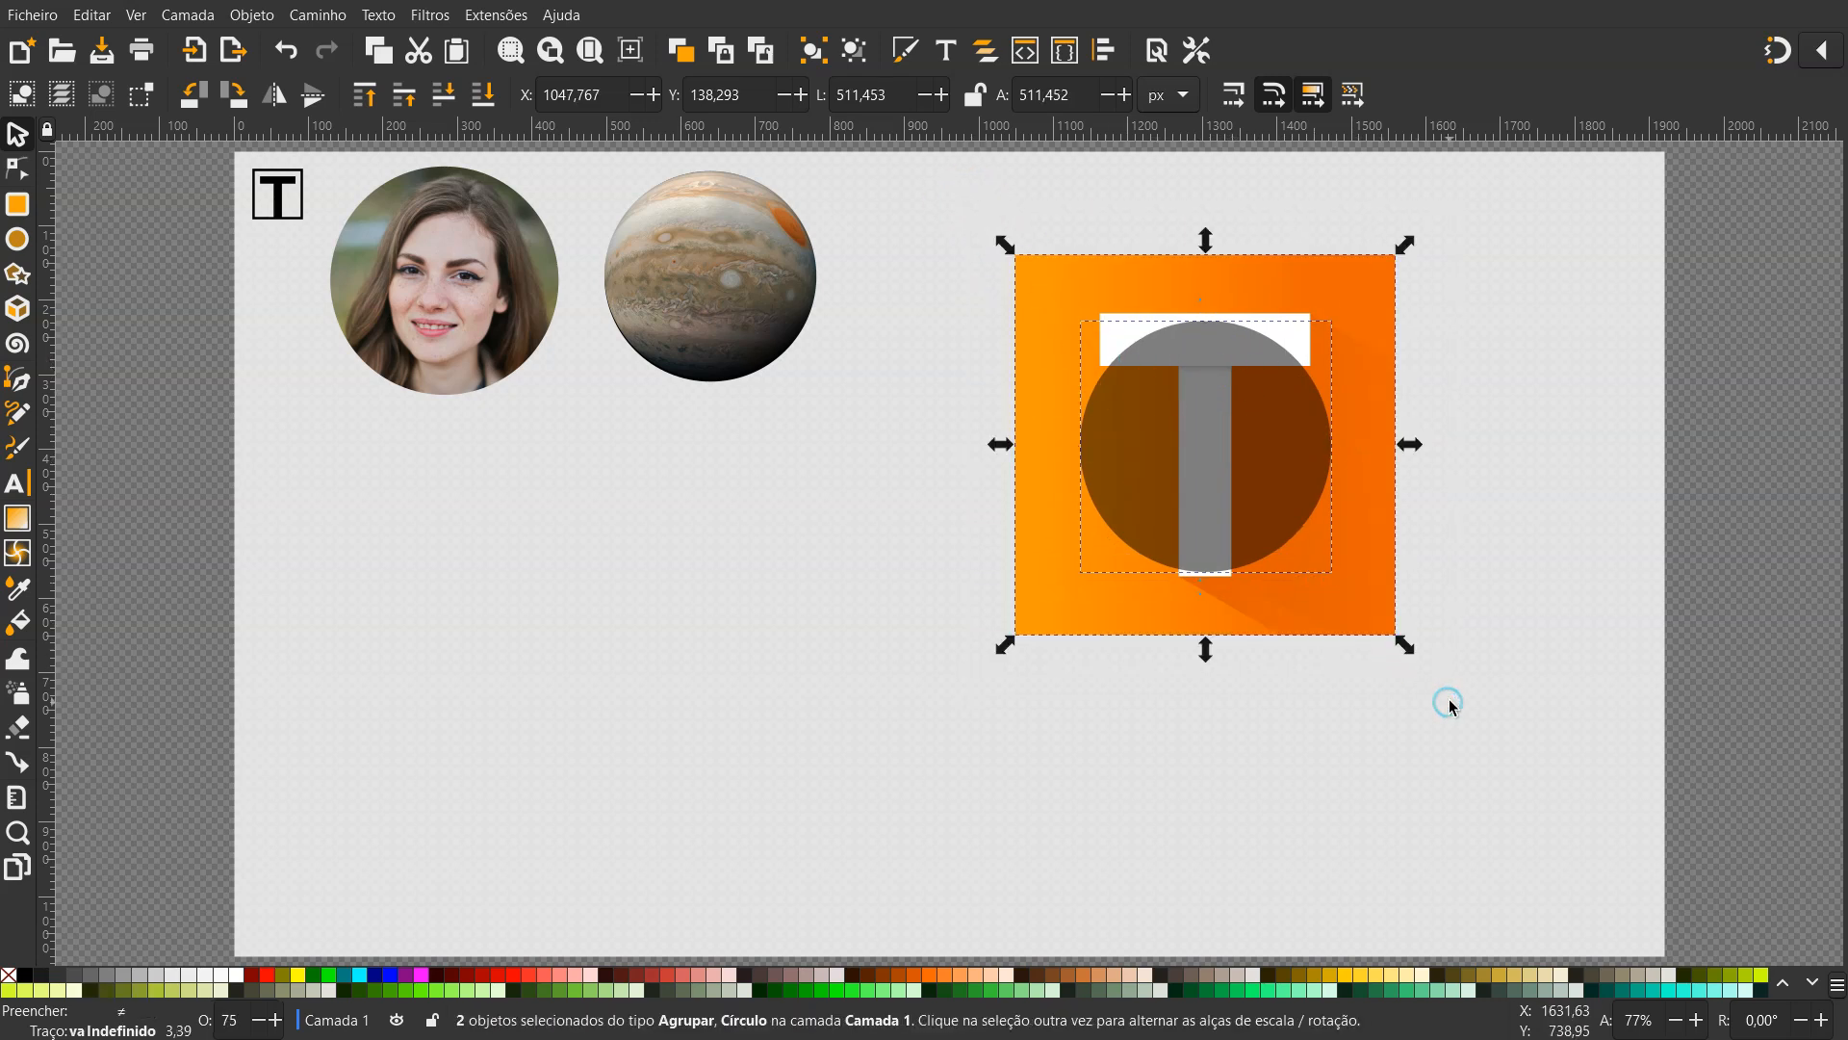
left_click(1106, 58)
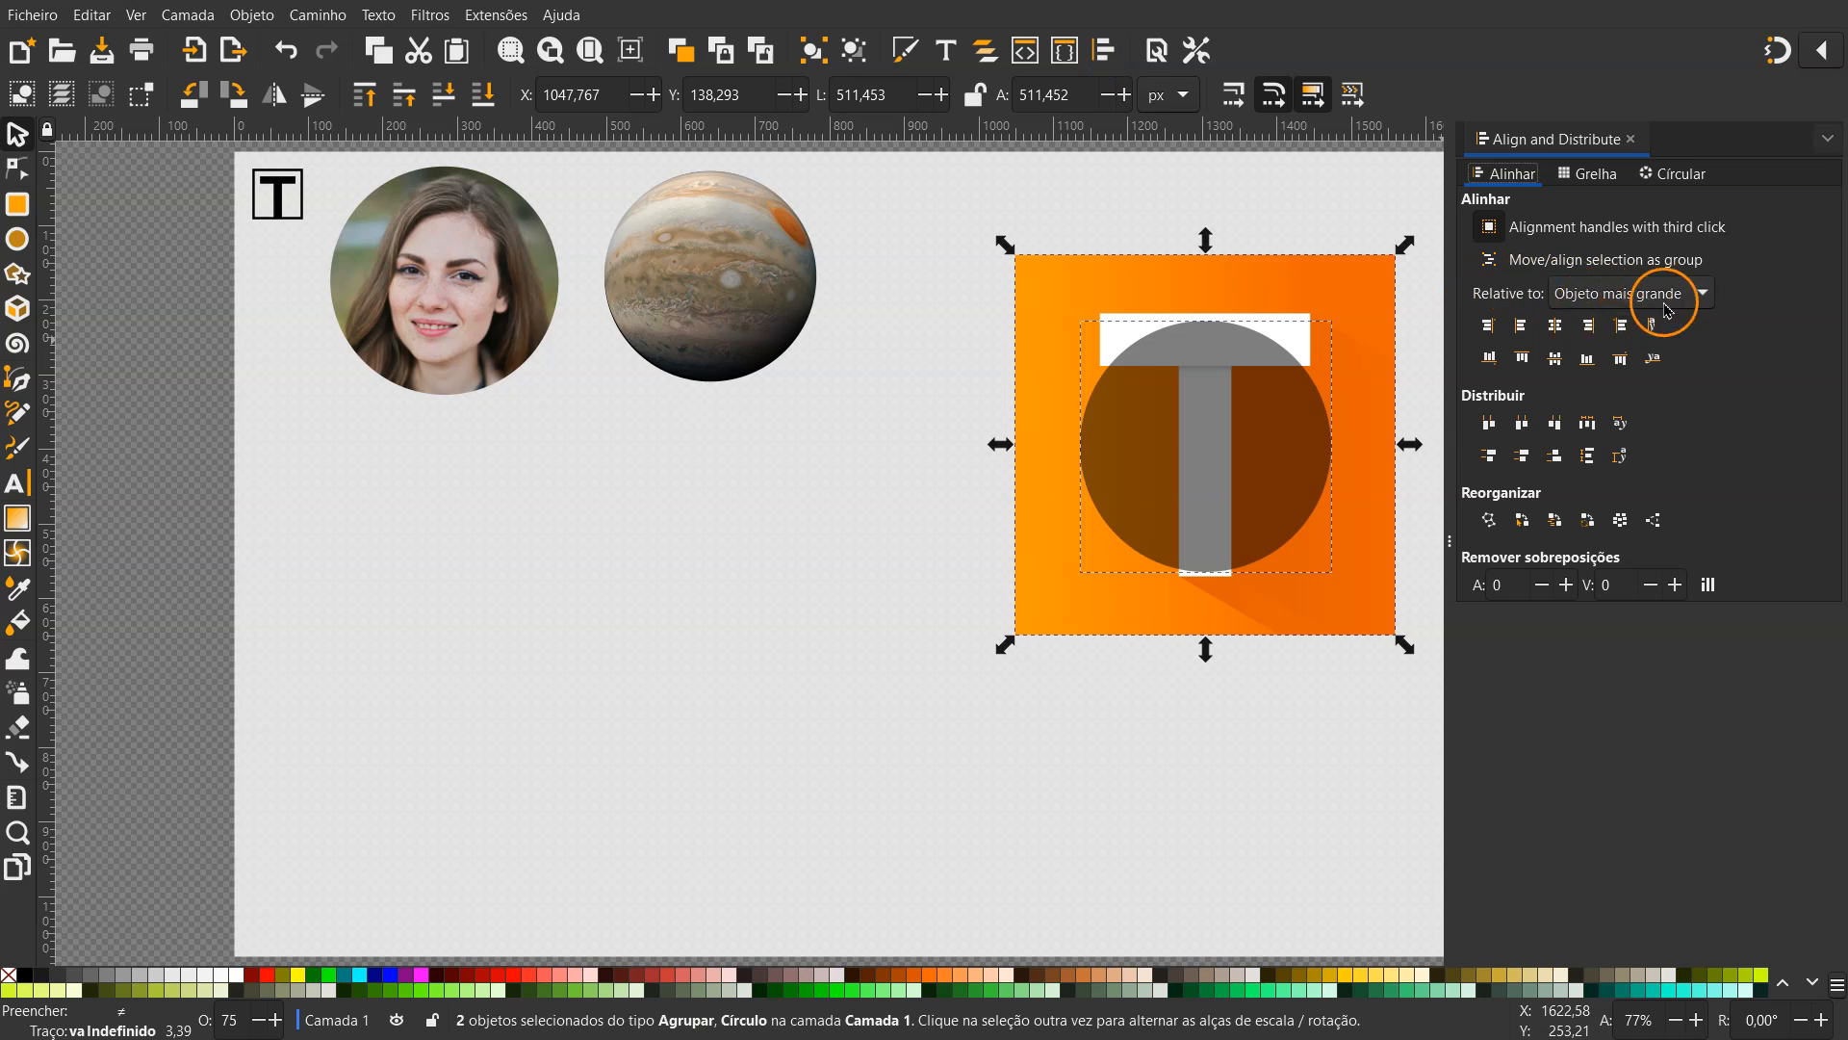
left_click(1558, 335)
left_click(1559, 362)
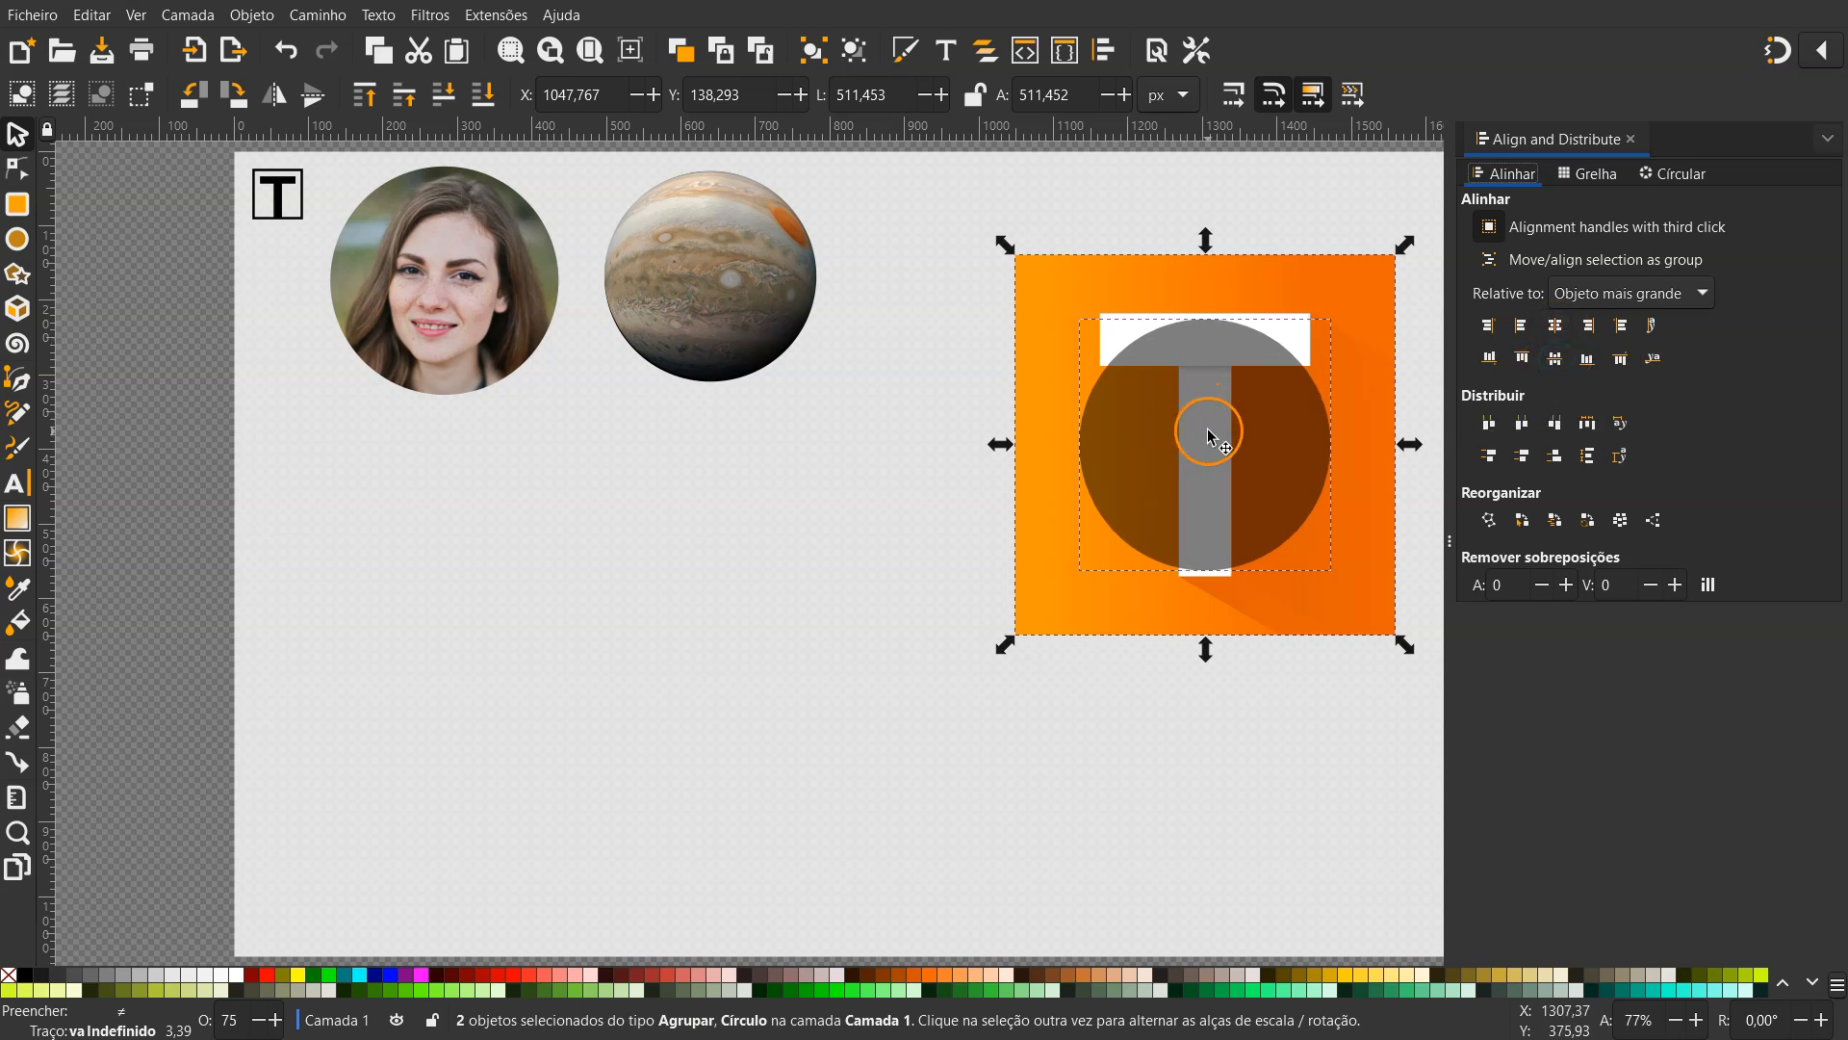
Enlarge the dark circle proportionally about its centre to about 502.5 px, almost filling the orange square
left_click(908, 424)
left_click(1213, 441)
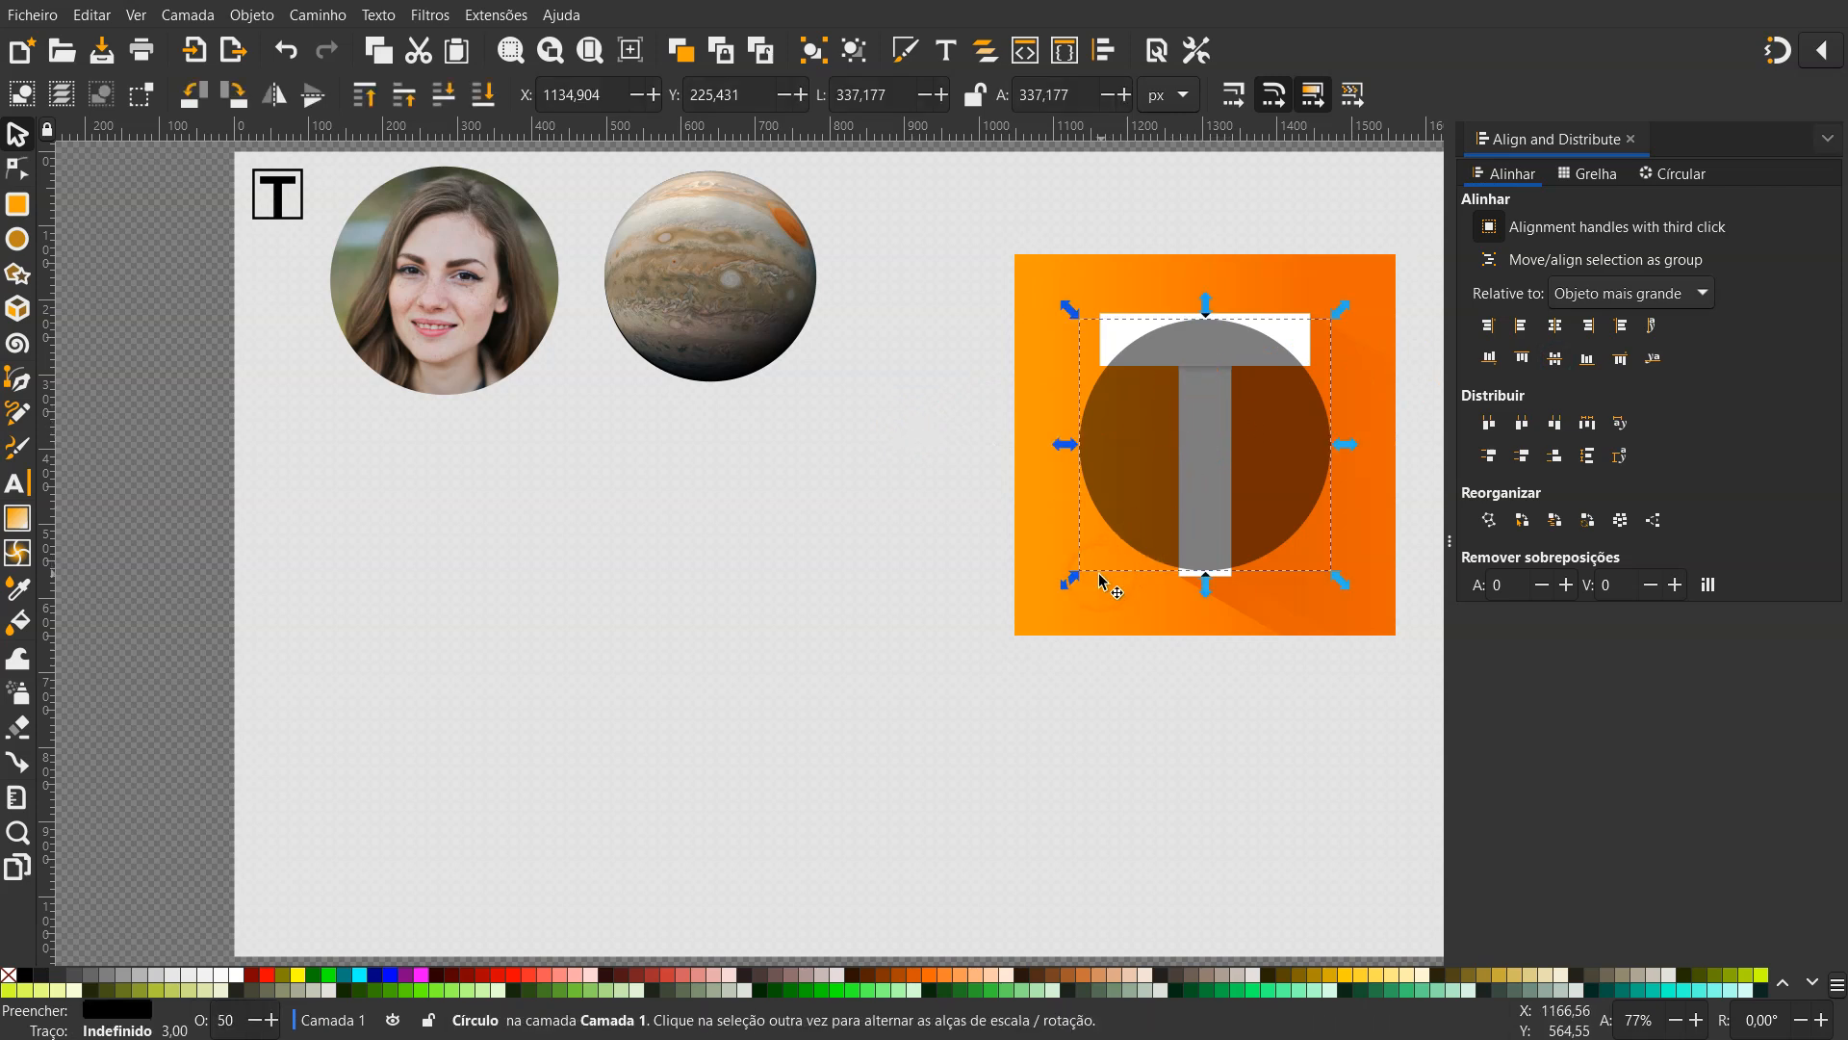
key("ctrl")
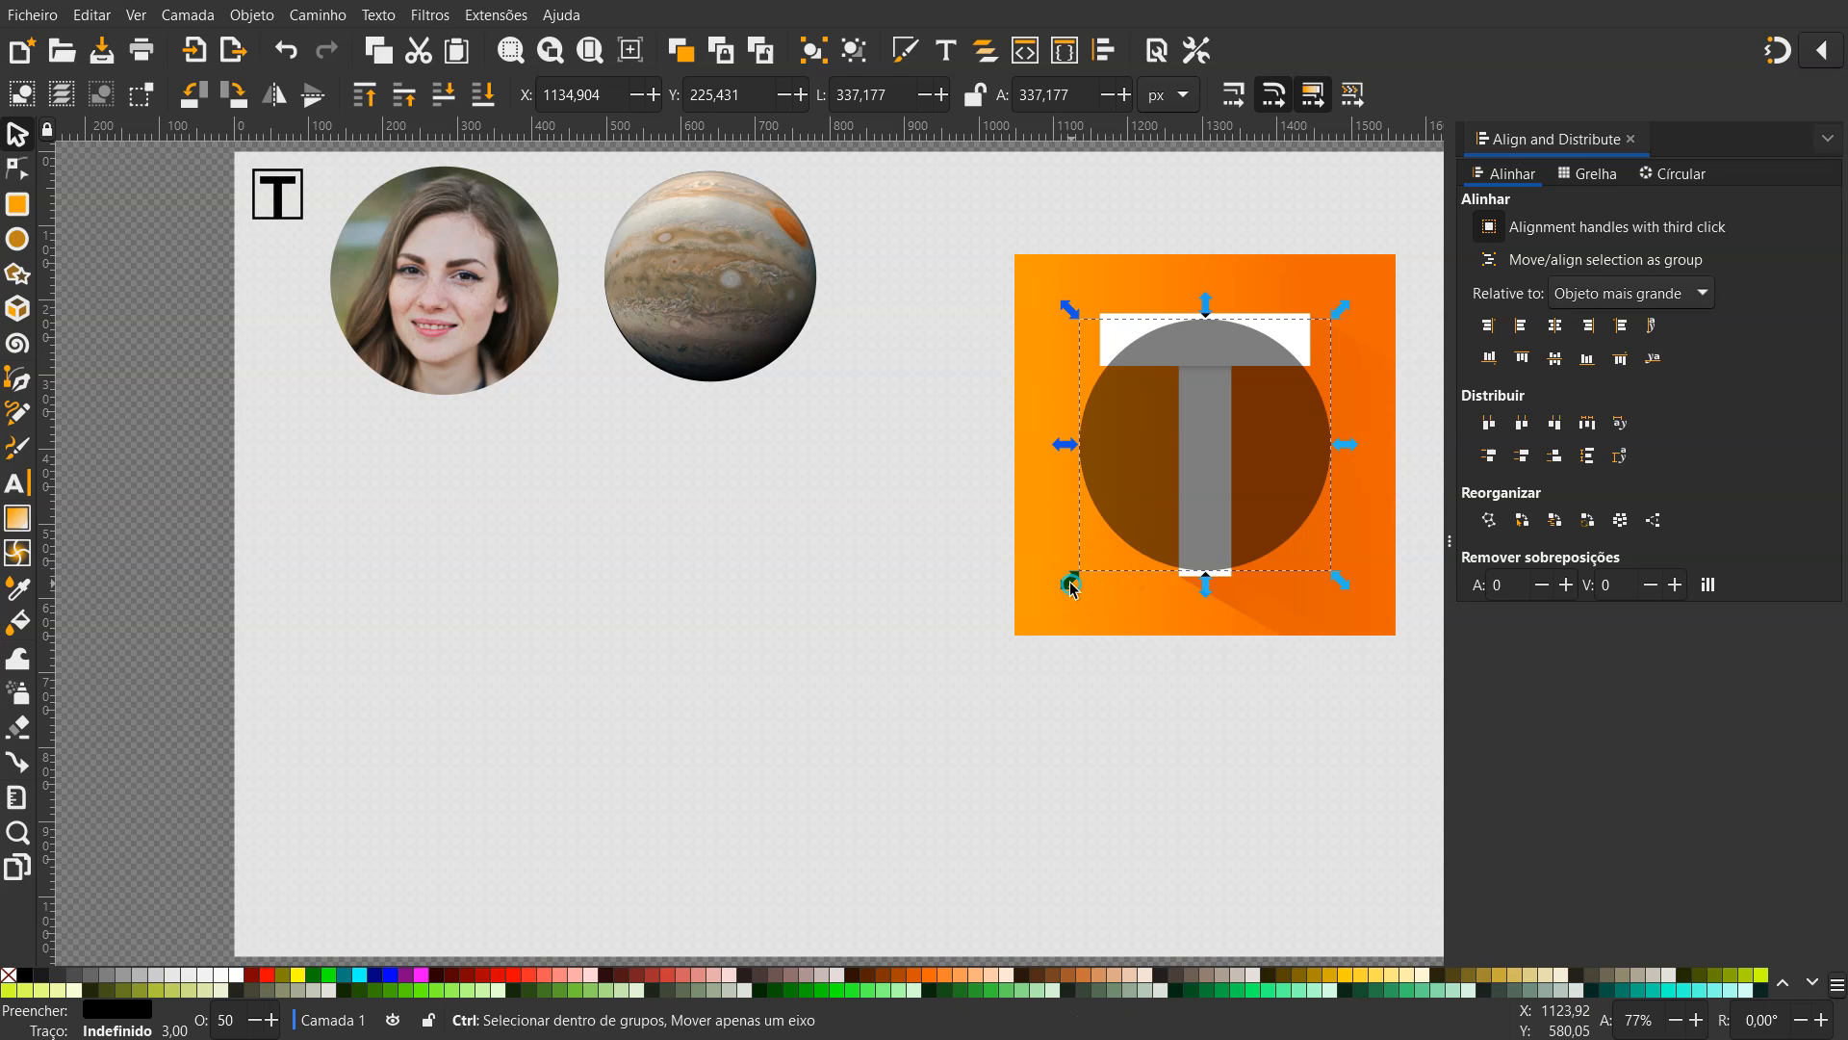
left_click_drag(1071, 585, 1010, 677)
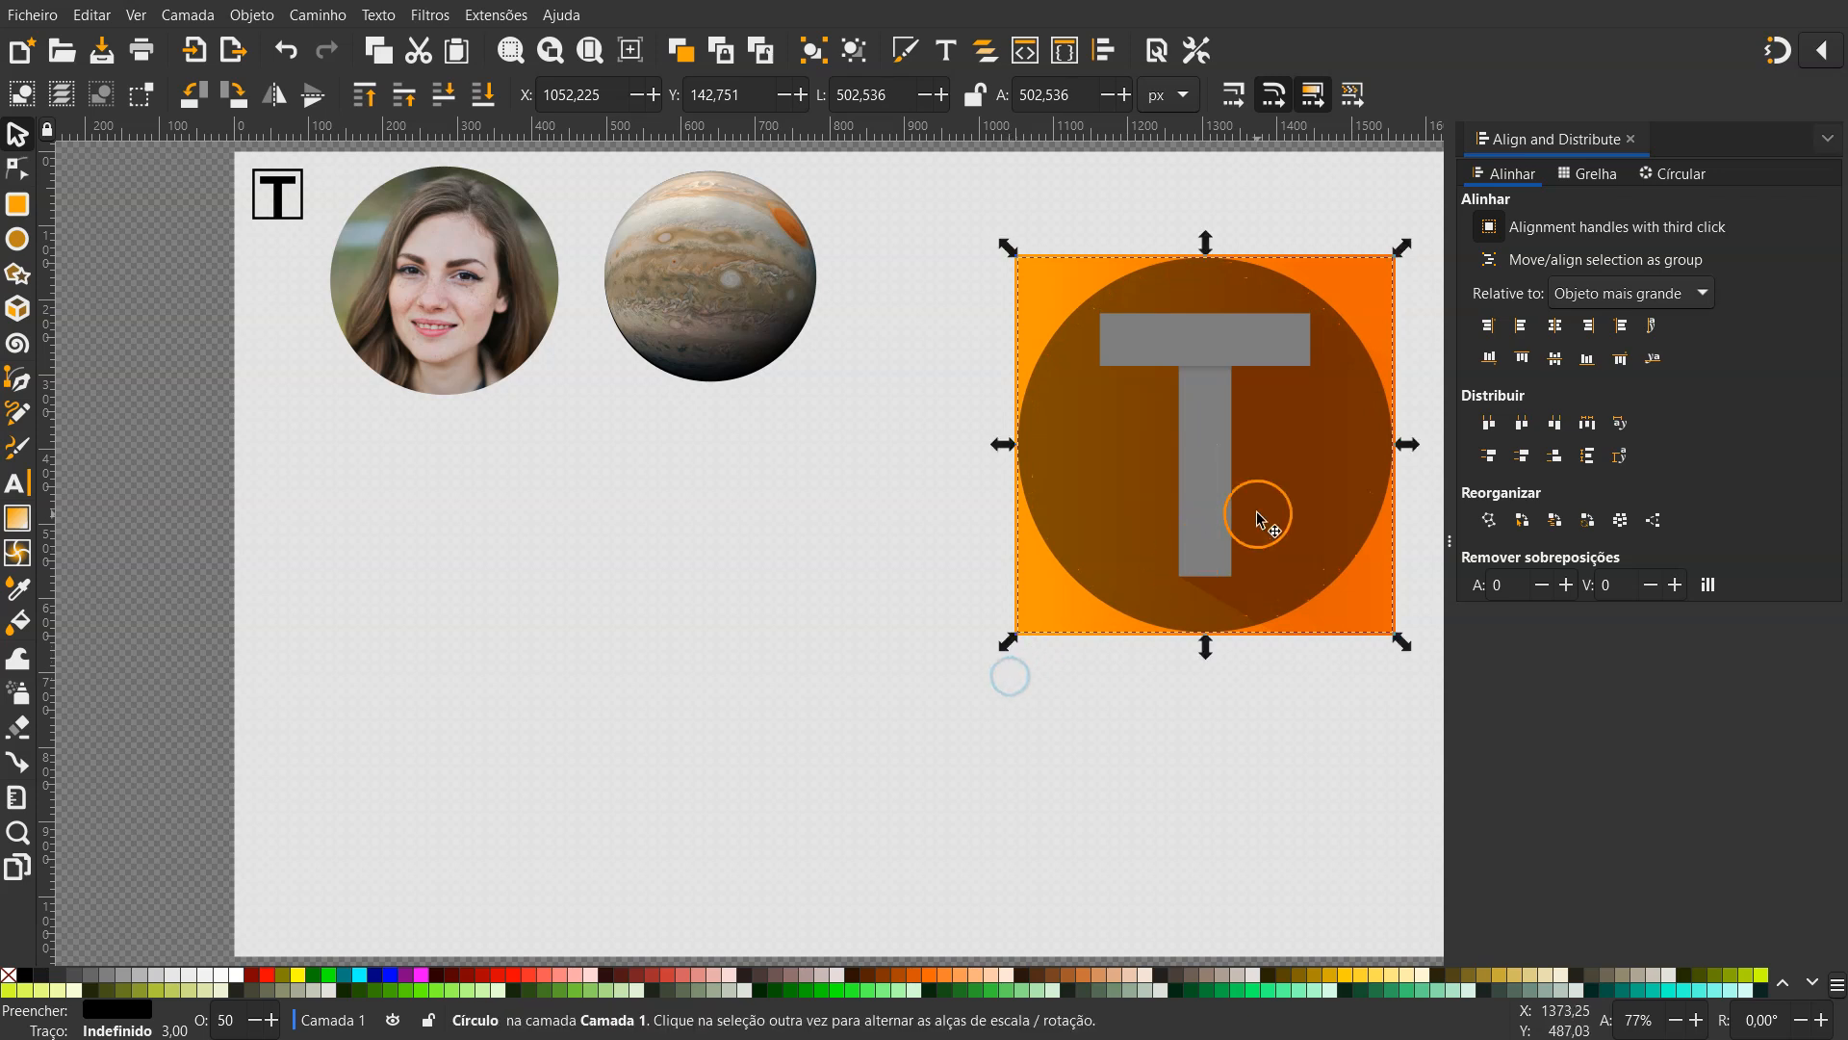
left_click(1207, 712)
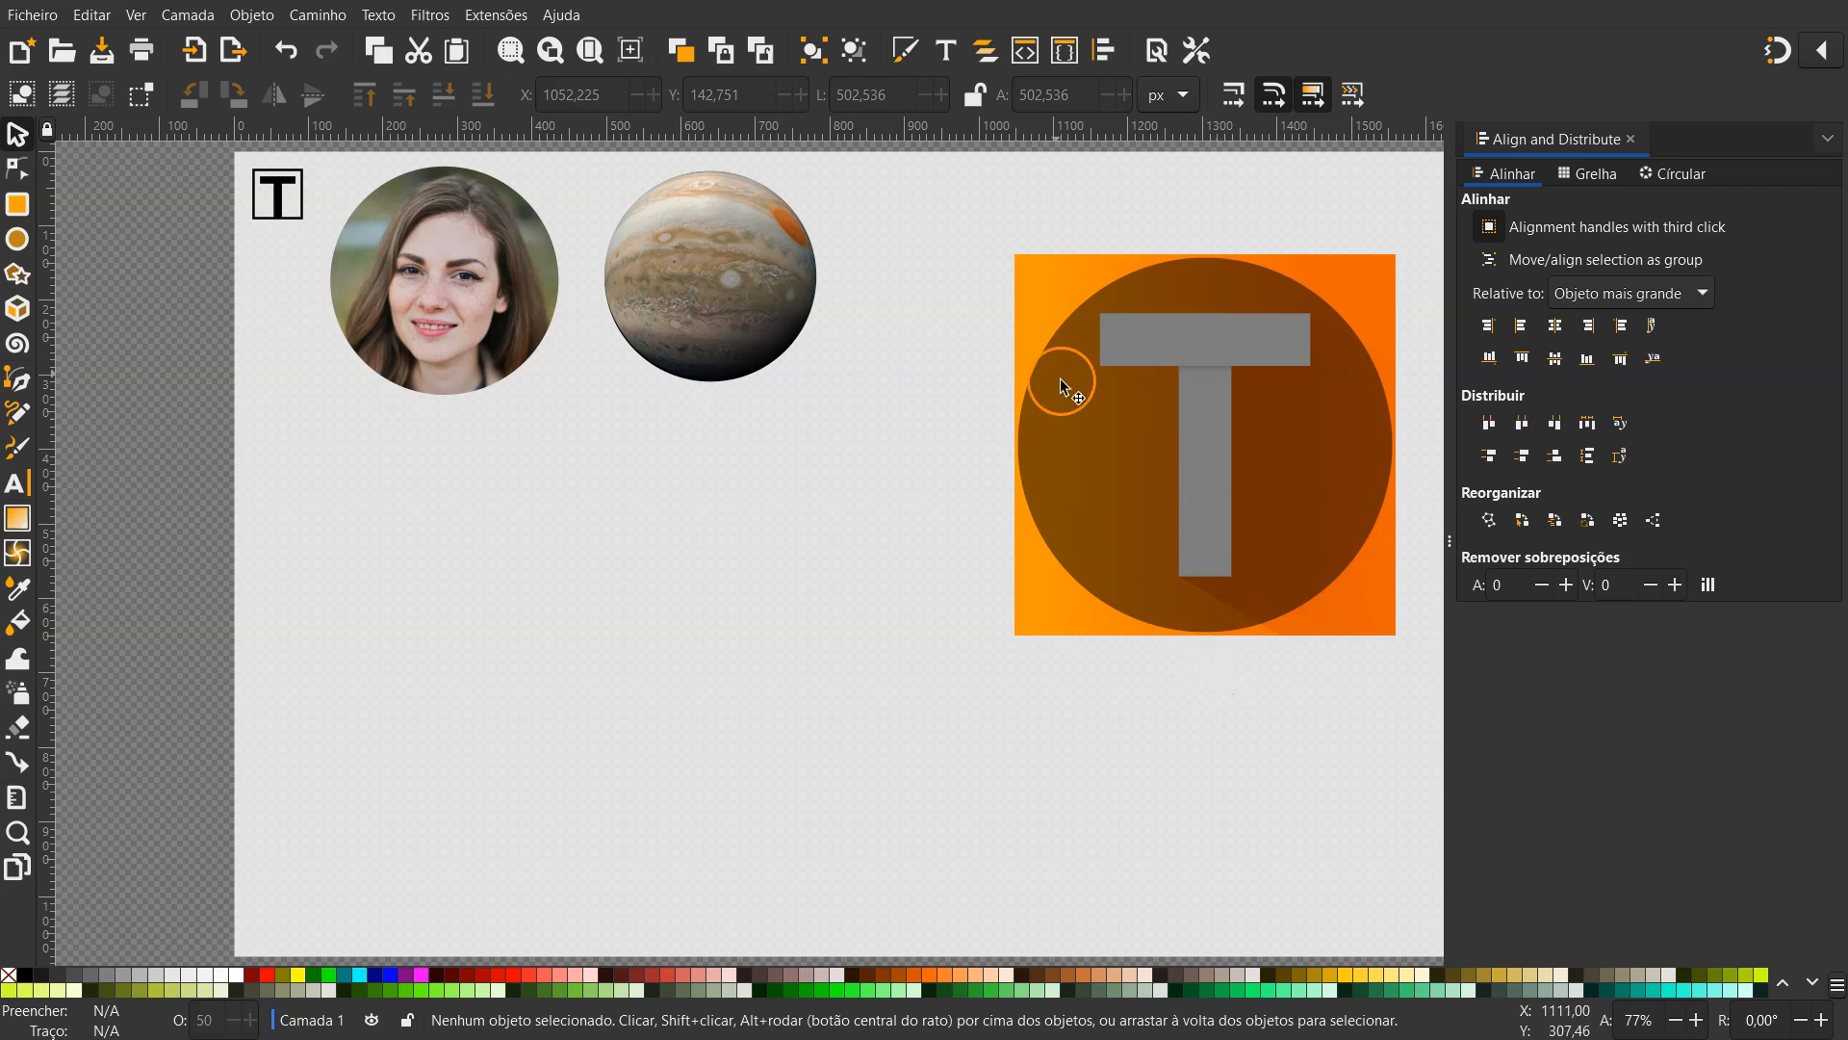
Clip the T logo group to the circle with Set Clip
left_click_drag(944, 197, 1424, 714)
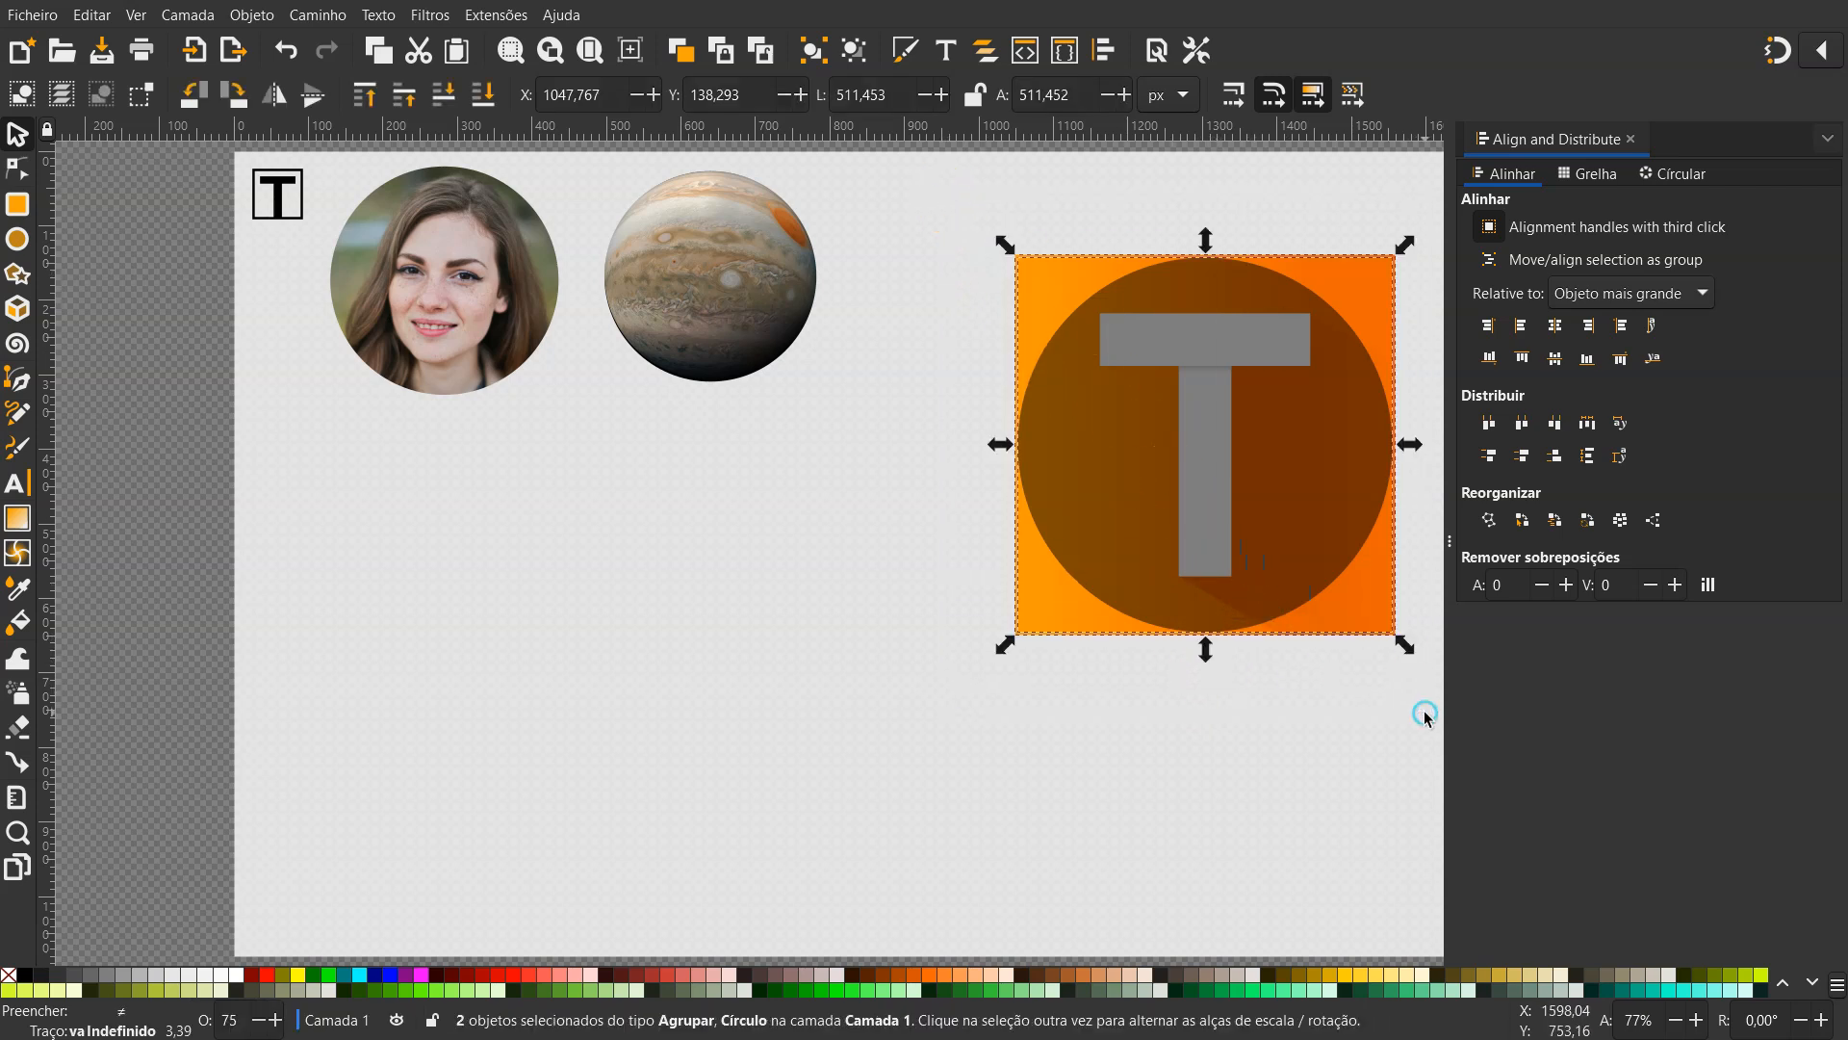
left_click(252, 14)
mouse_move(516, 305)
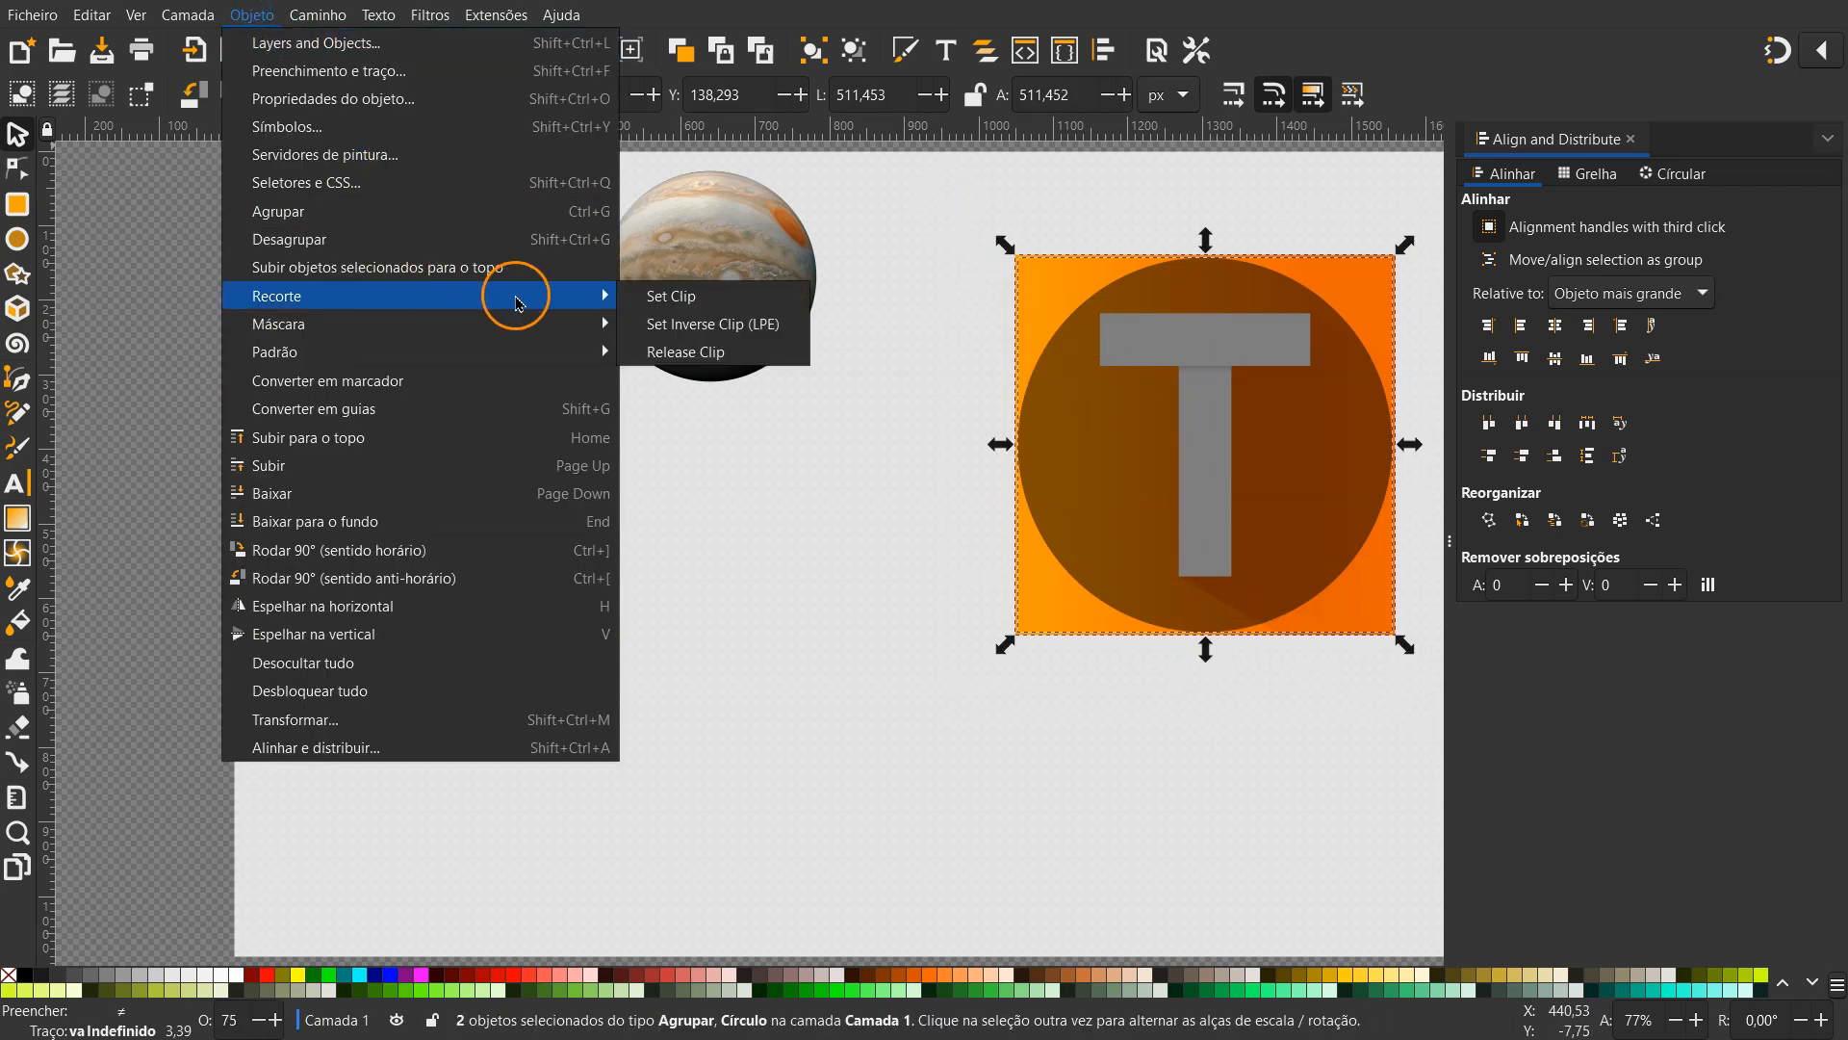
left_click(681, 297)
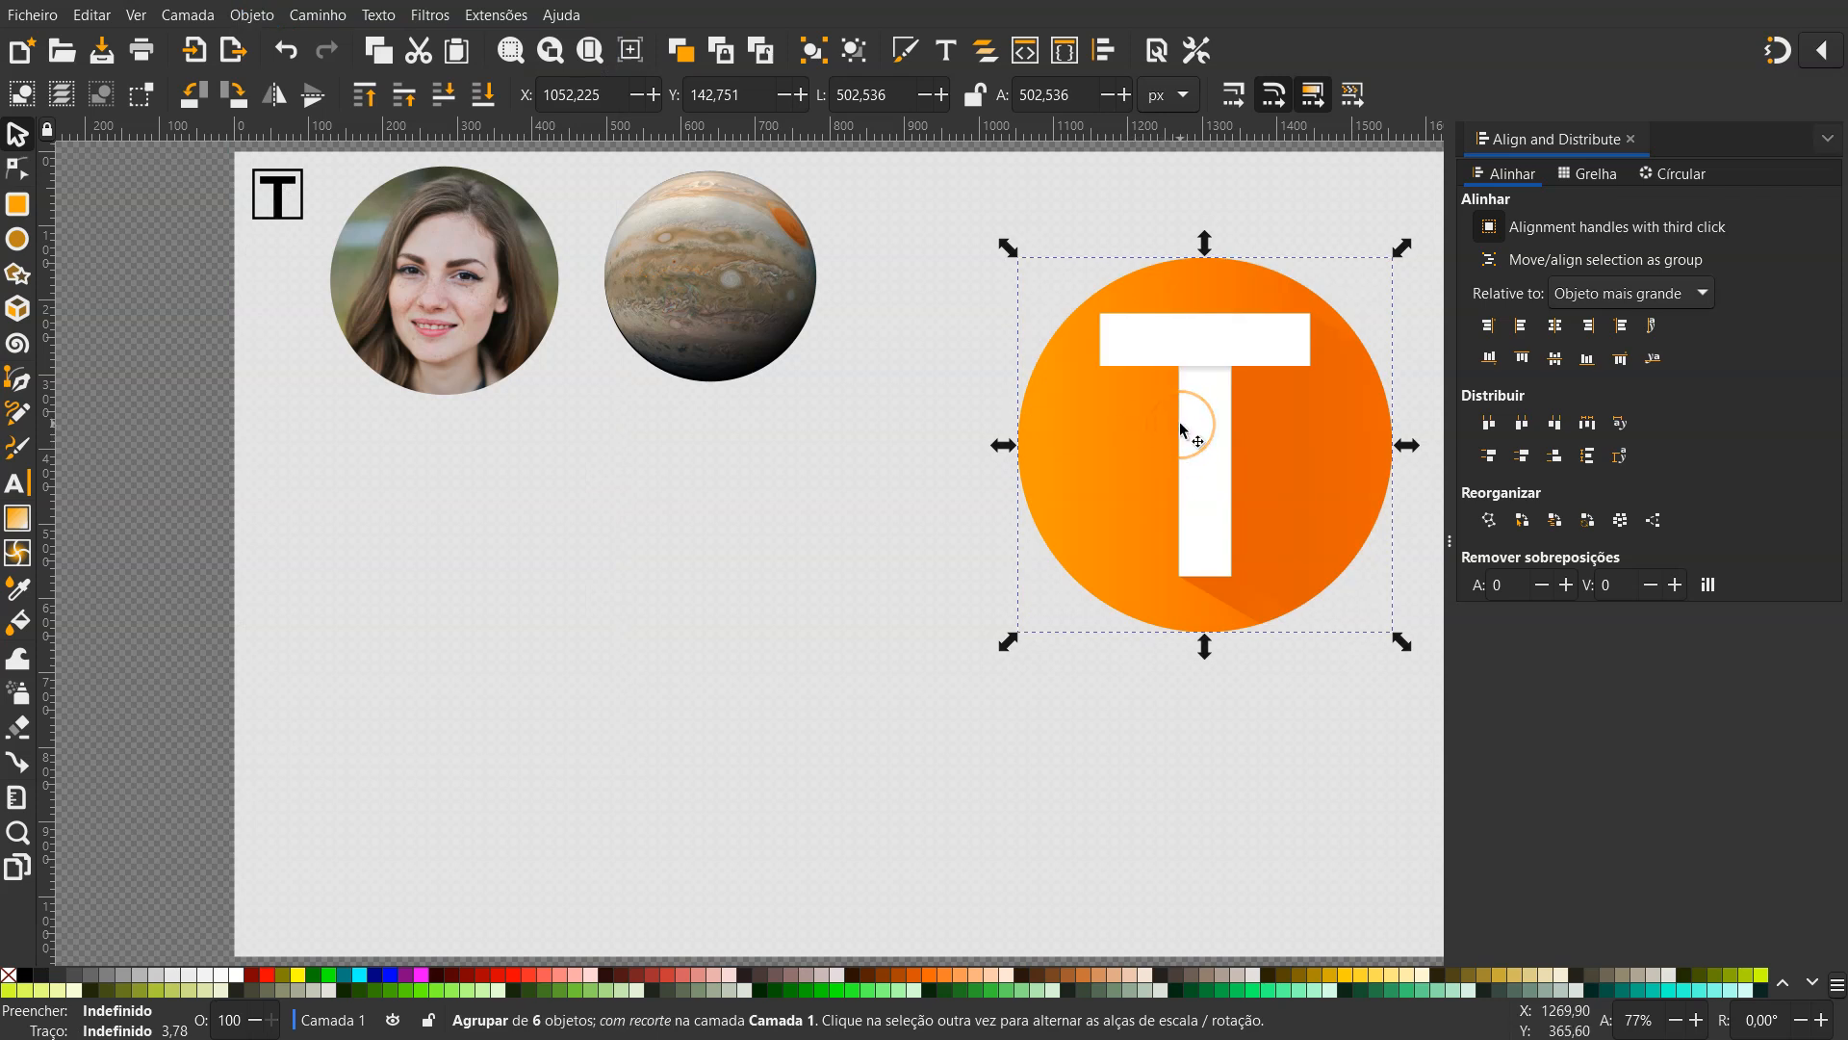
Ungroup the clipped T logo, try moving its two white bars, and undo those moves
key("ctrl+shift+g")
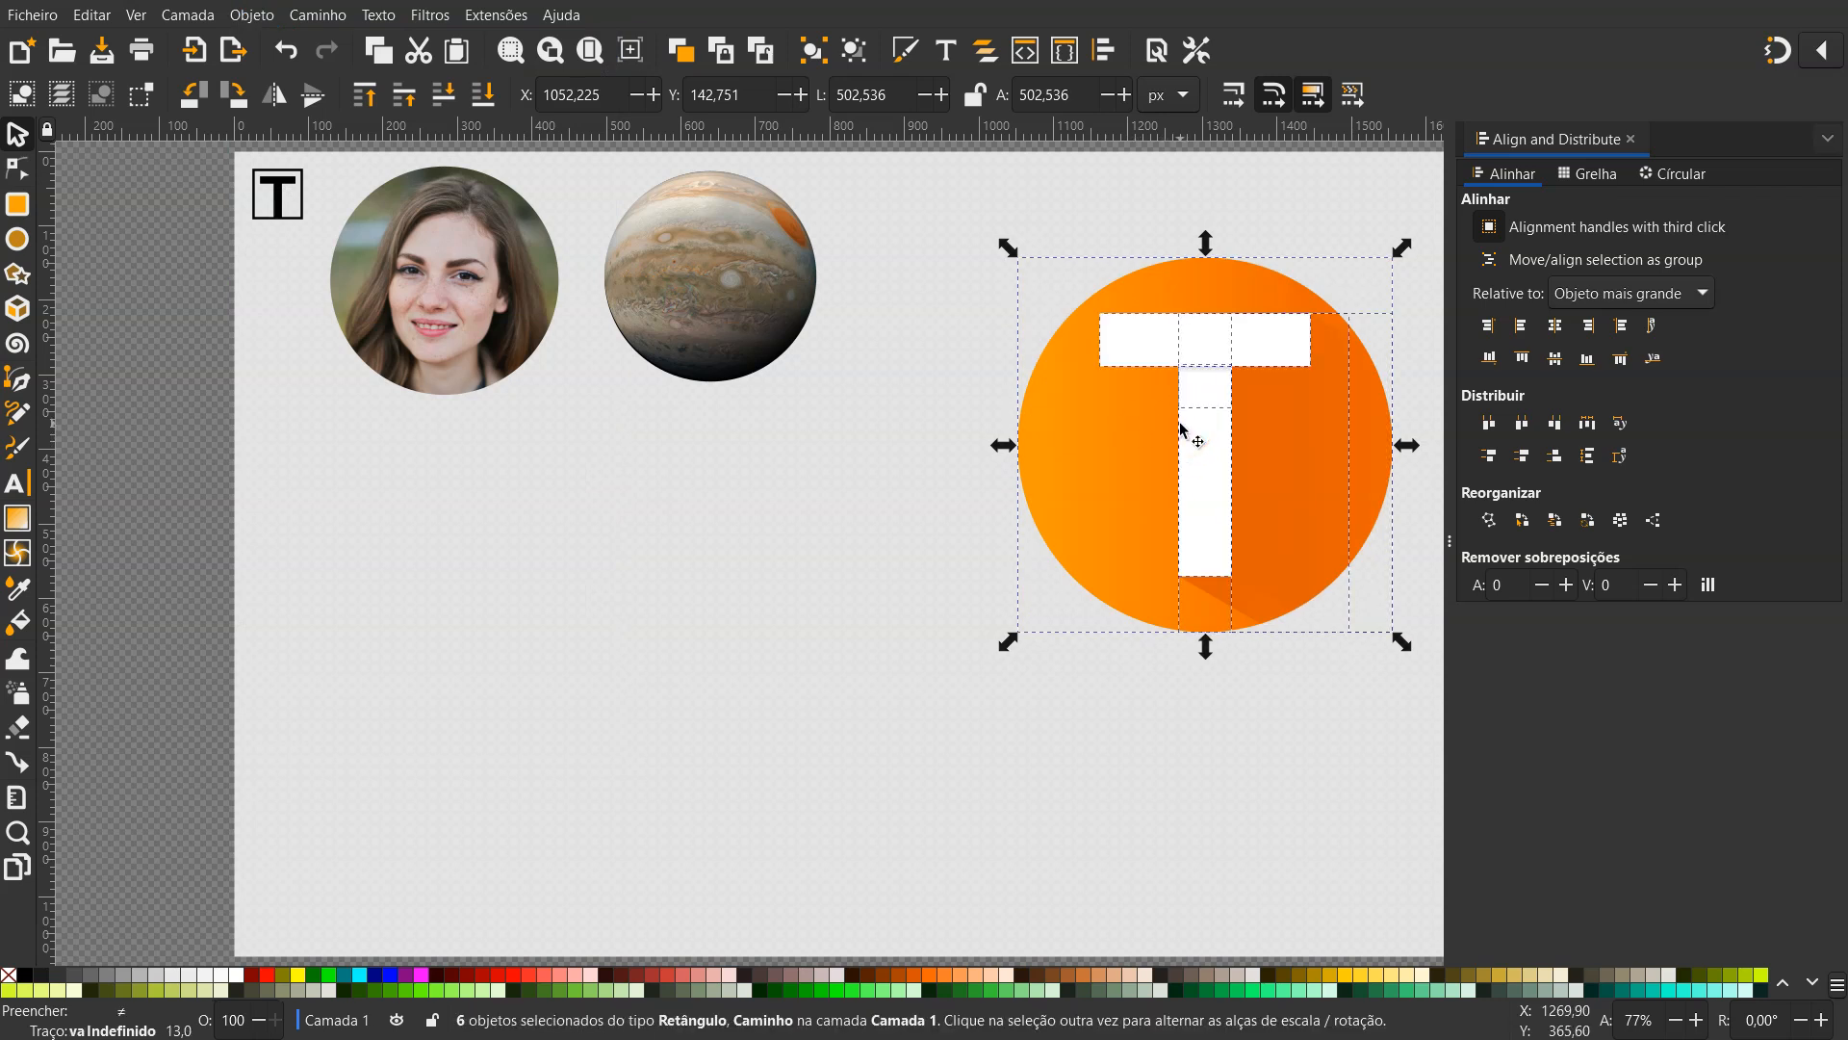
left_click(881, 556)
left_click(1200, 522)
left_click_drag(1171, 357, 1195, 324)
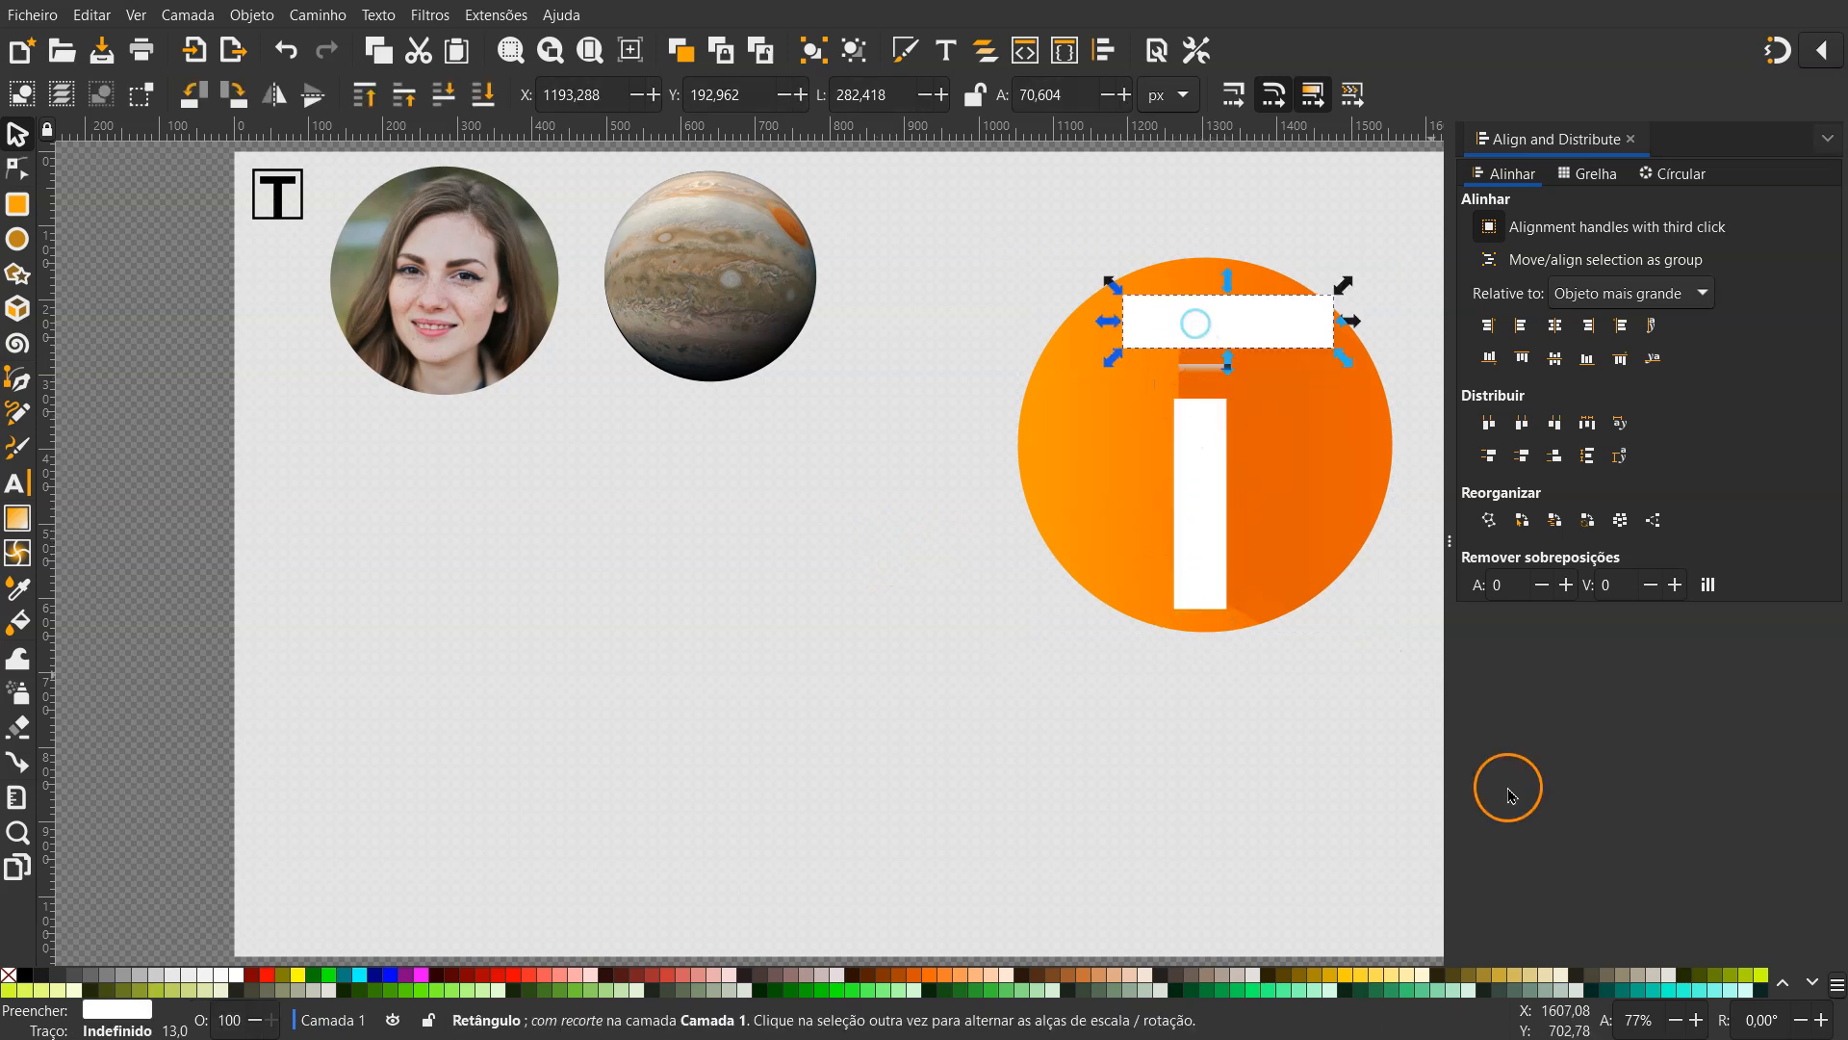
key("ctrl+z")
Scale all pieces of the round T logo down together and place them beside the planet
left_click_drag(949, 199, 1419, 730)
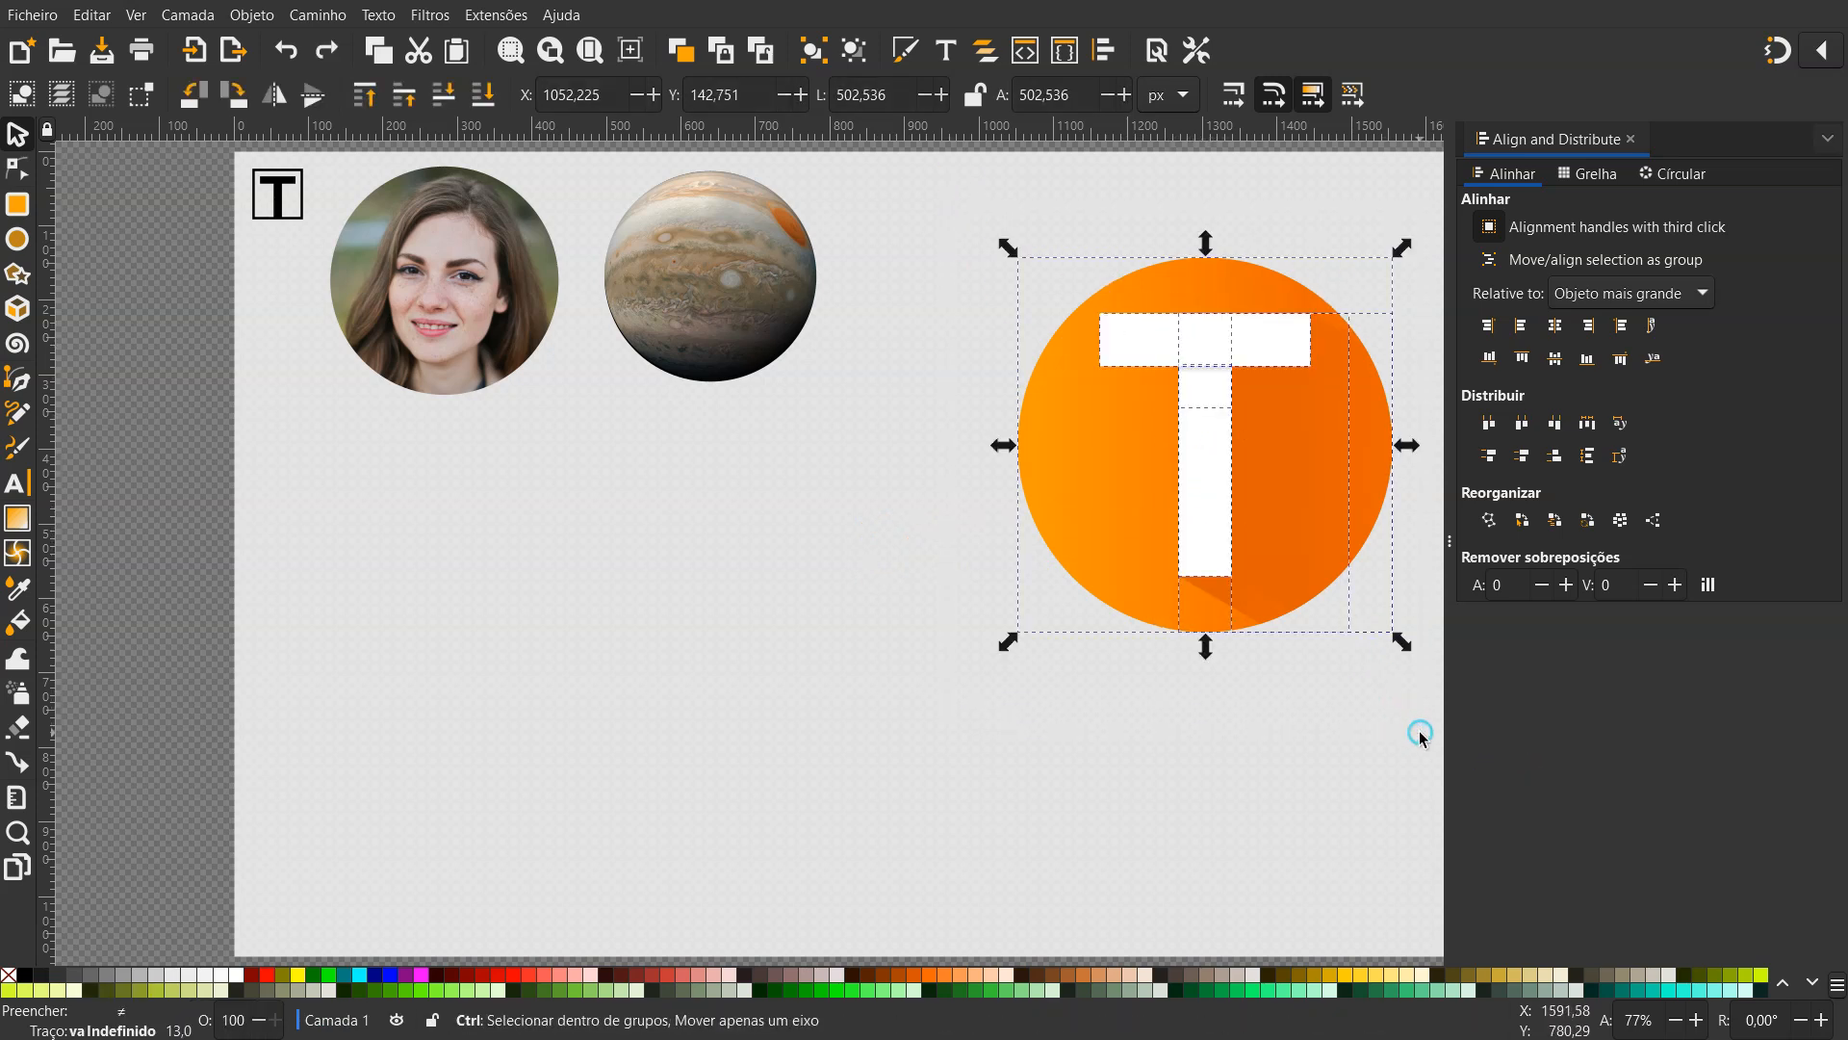
left_click_drag(1403, 646, 1291, 510)
left_click_drag(1173, 390, 1014, 297)
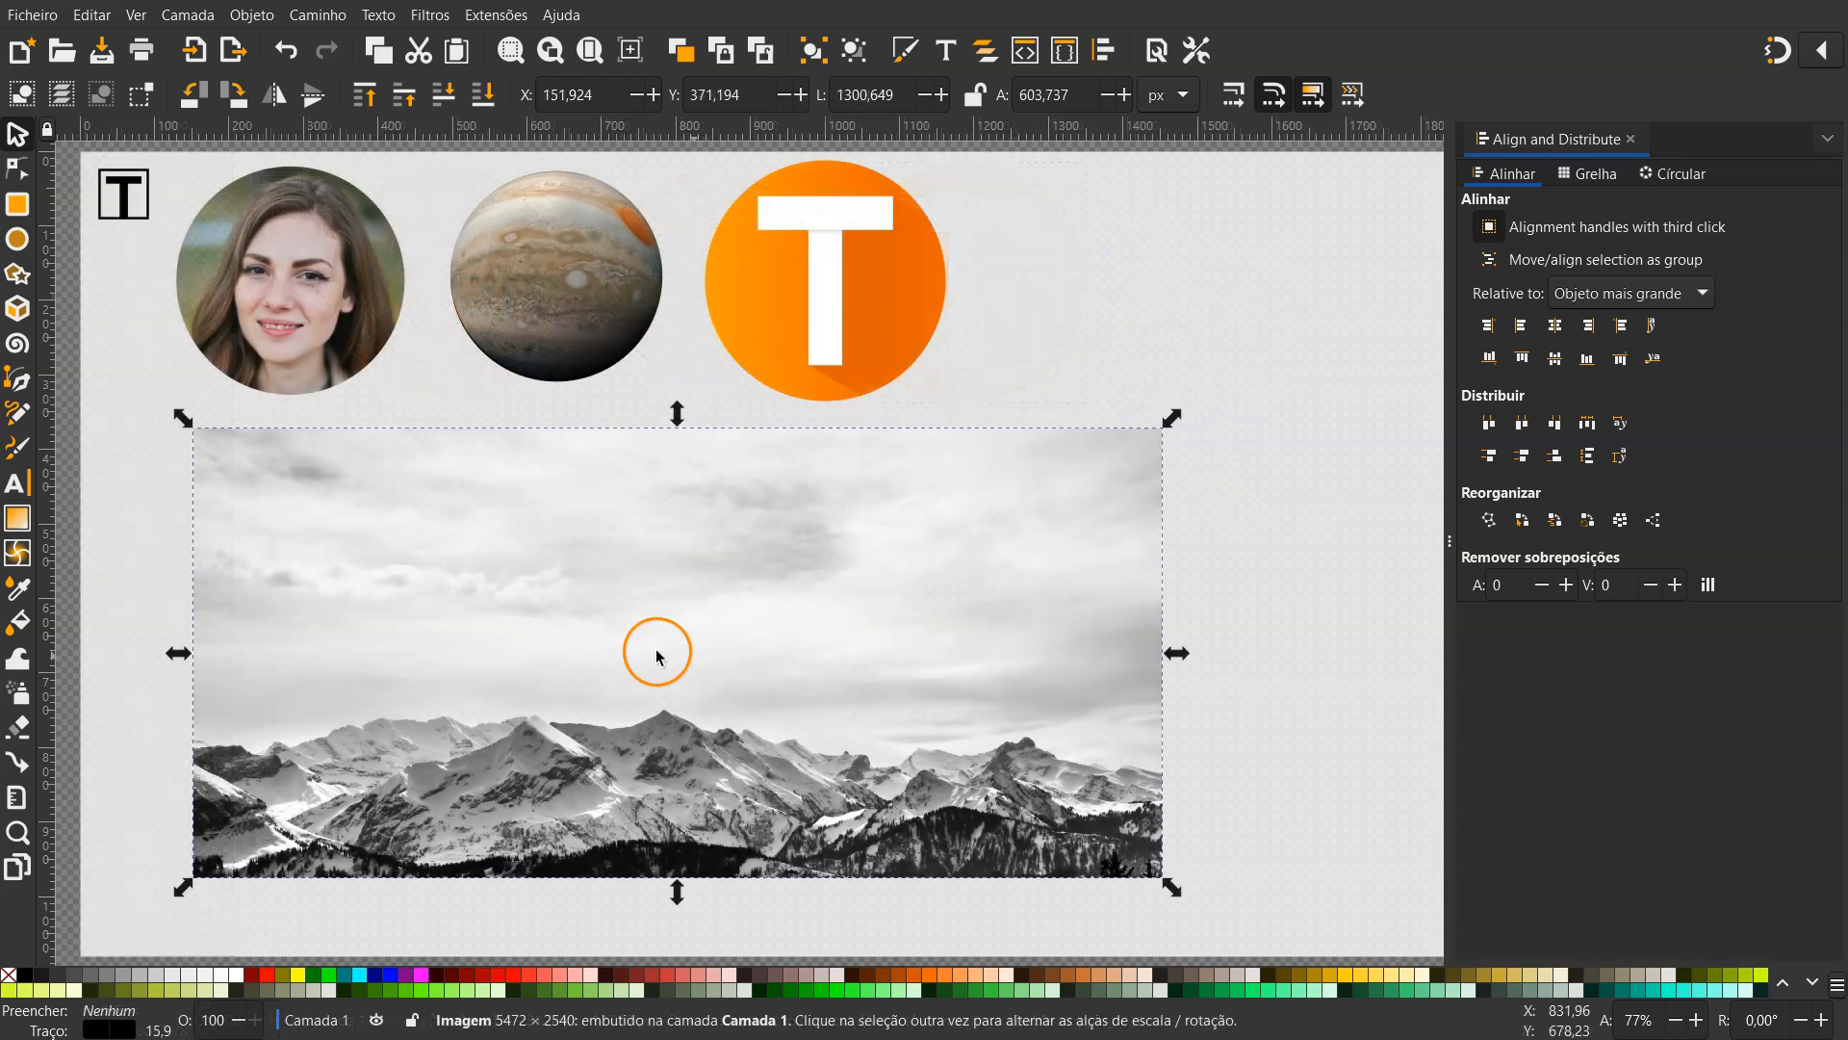
Draw an upright triangle about 293 by 254 px at the mountain picture's edge, using a star with 3 corners
left_click(140, 427)
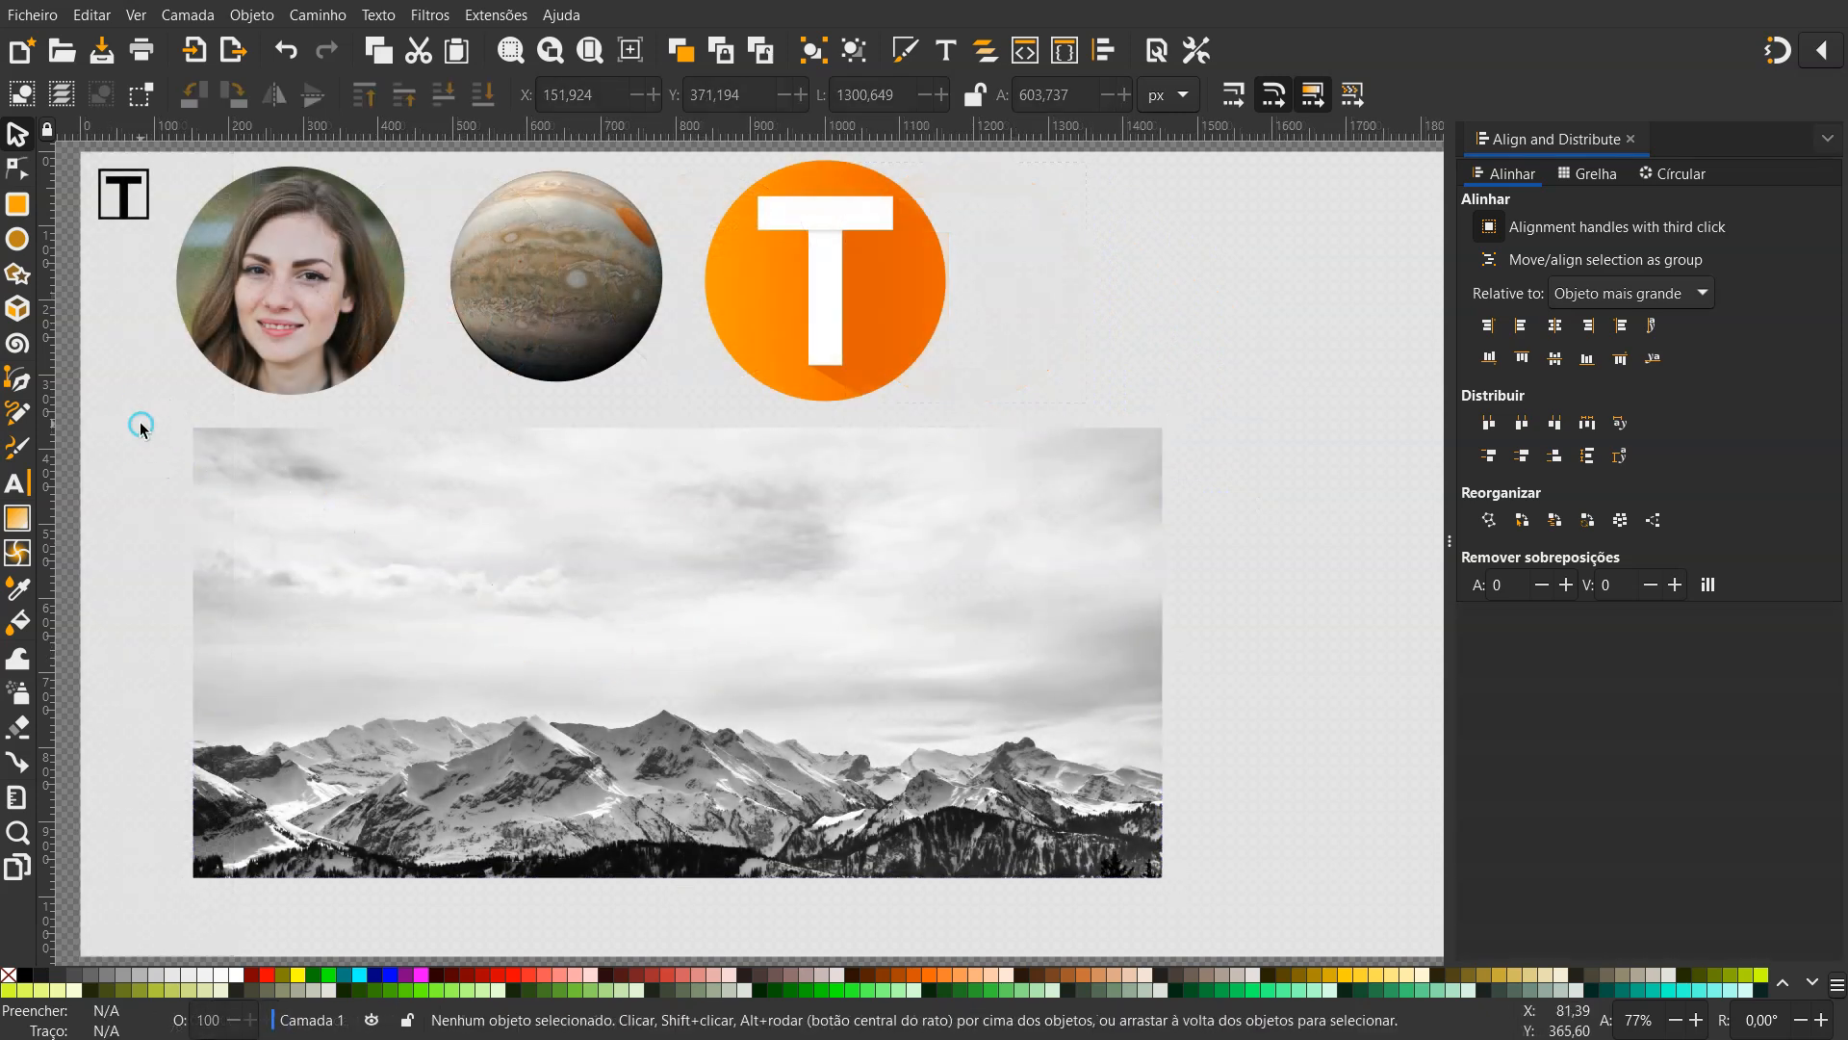
left_click(17, 275)
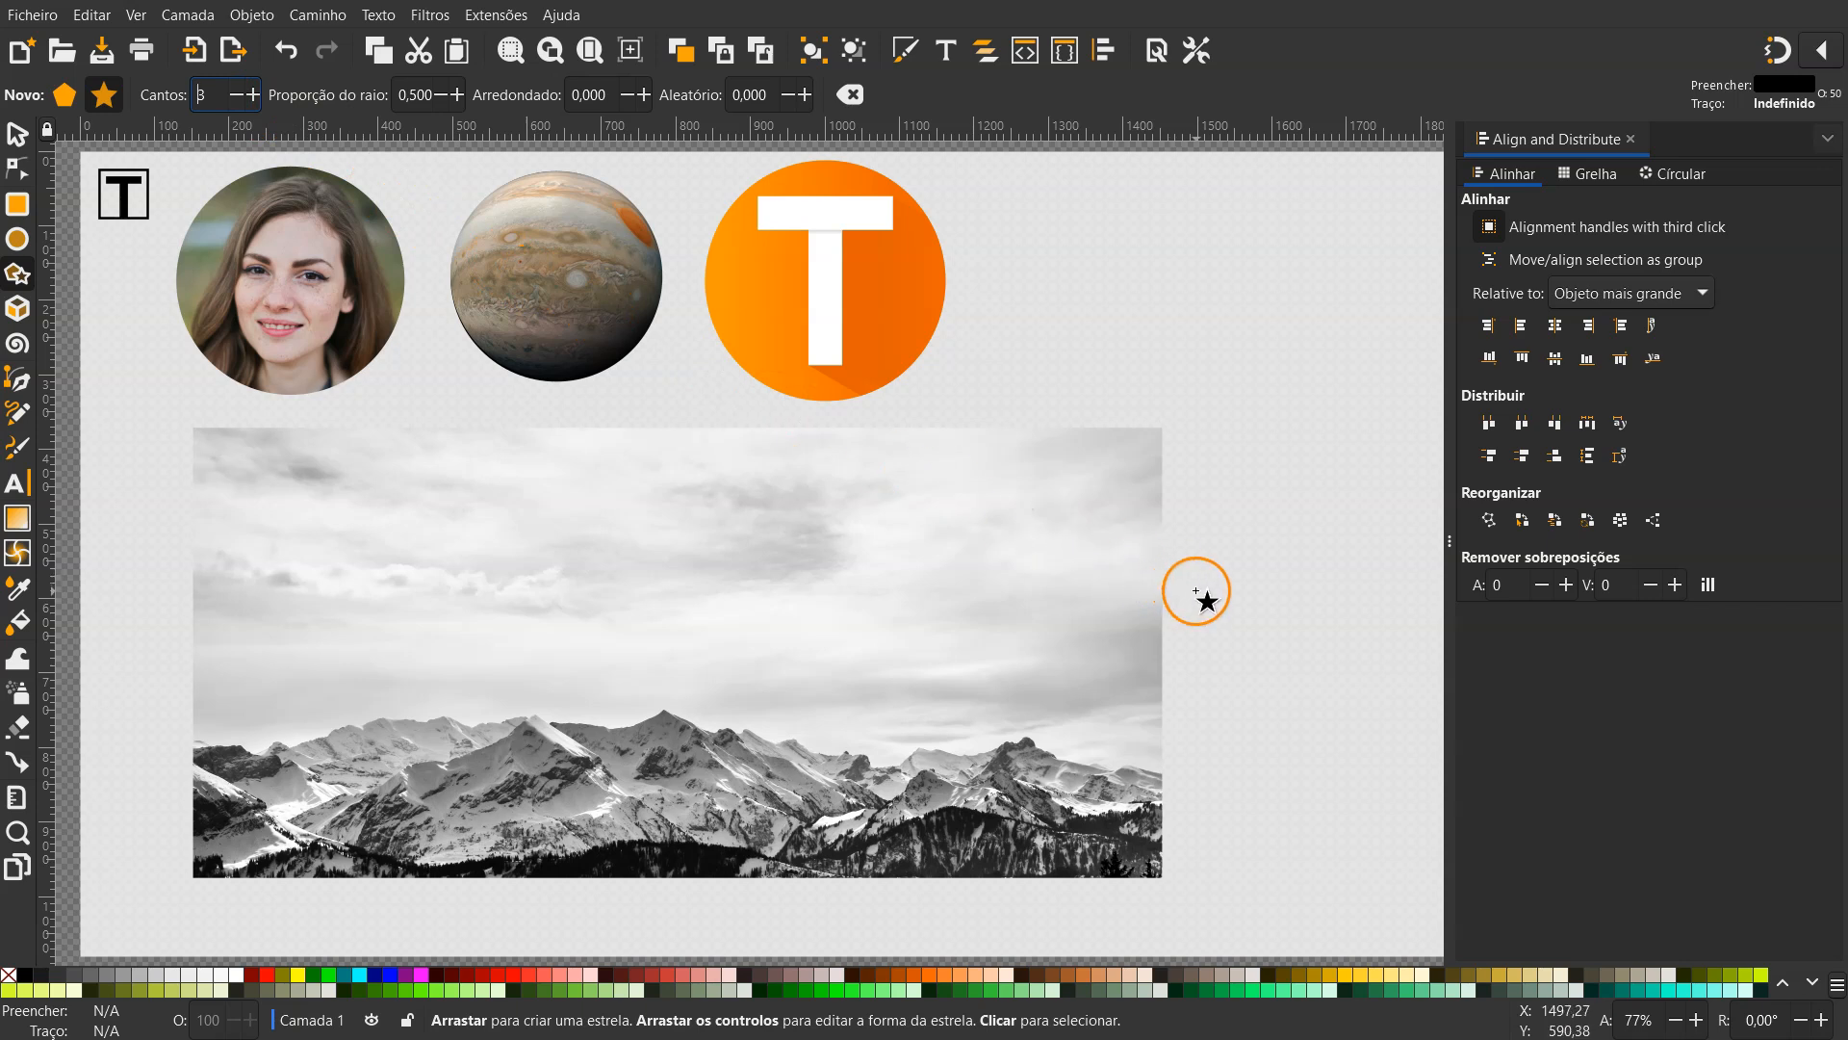
left_click_drag(1224, 614, 1225, 491)
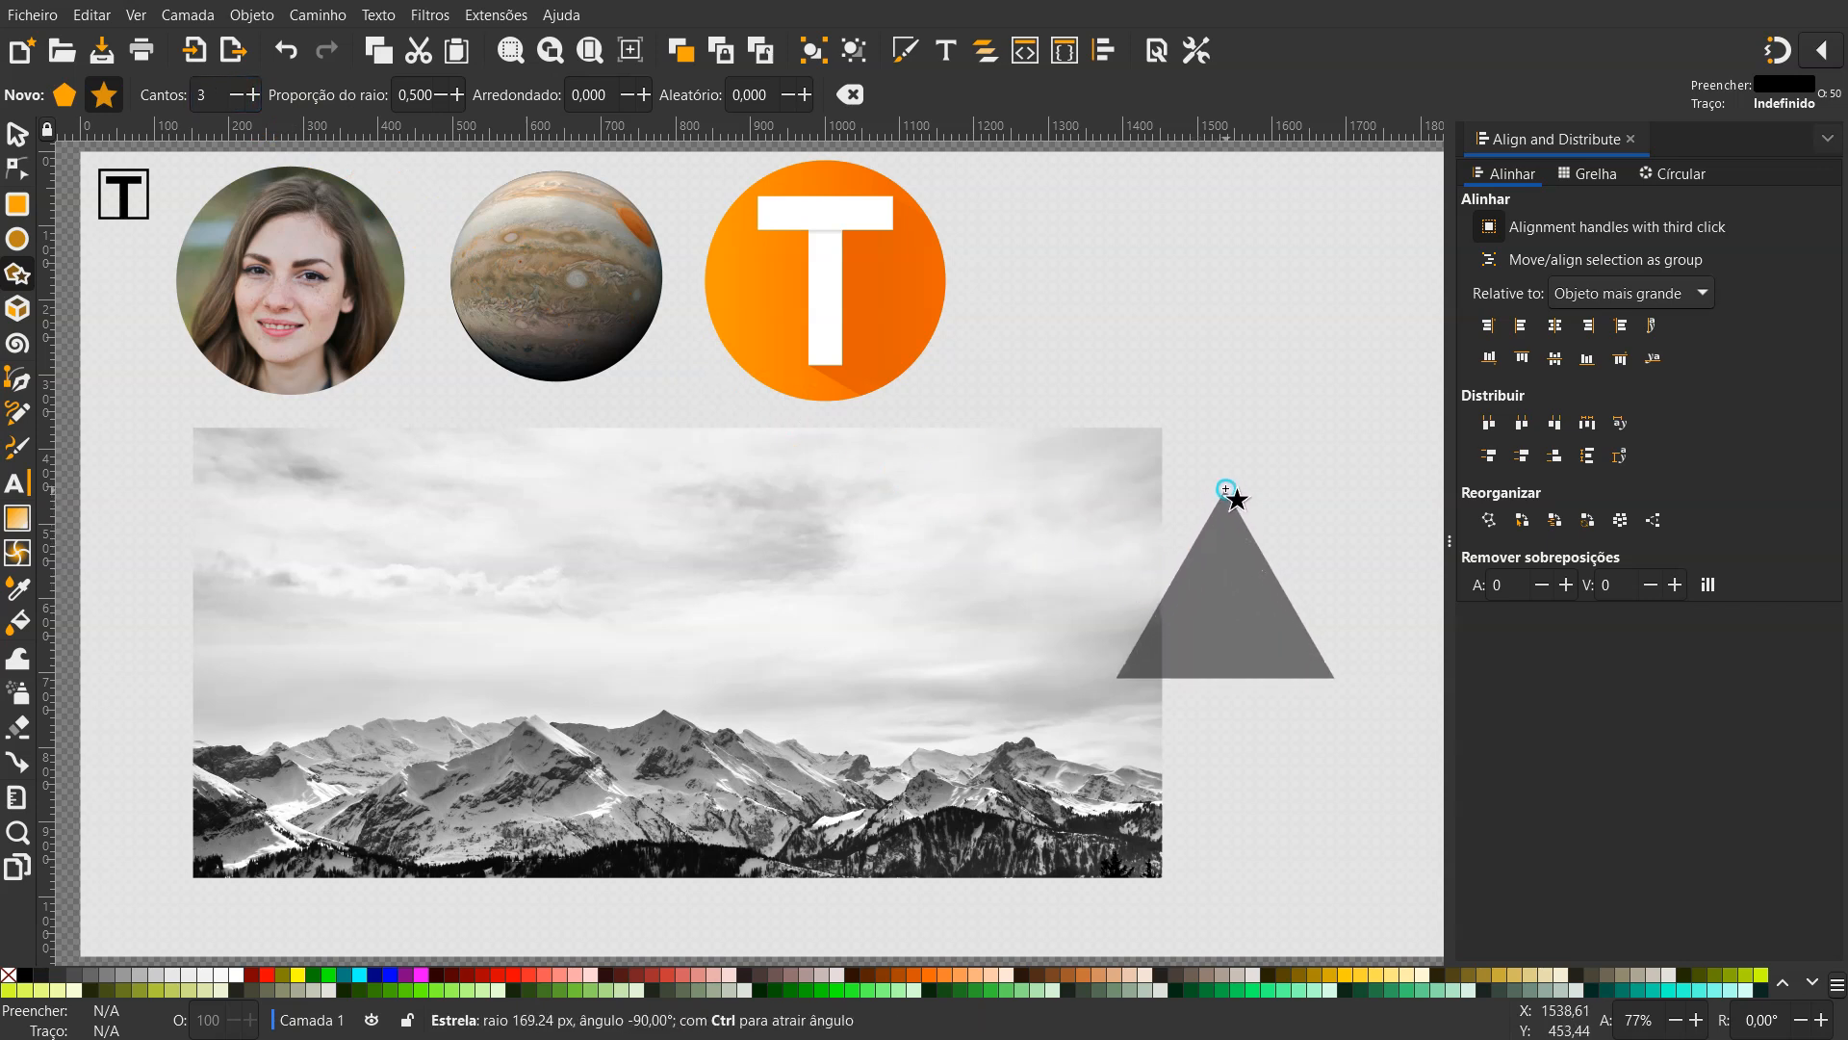
key("s")
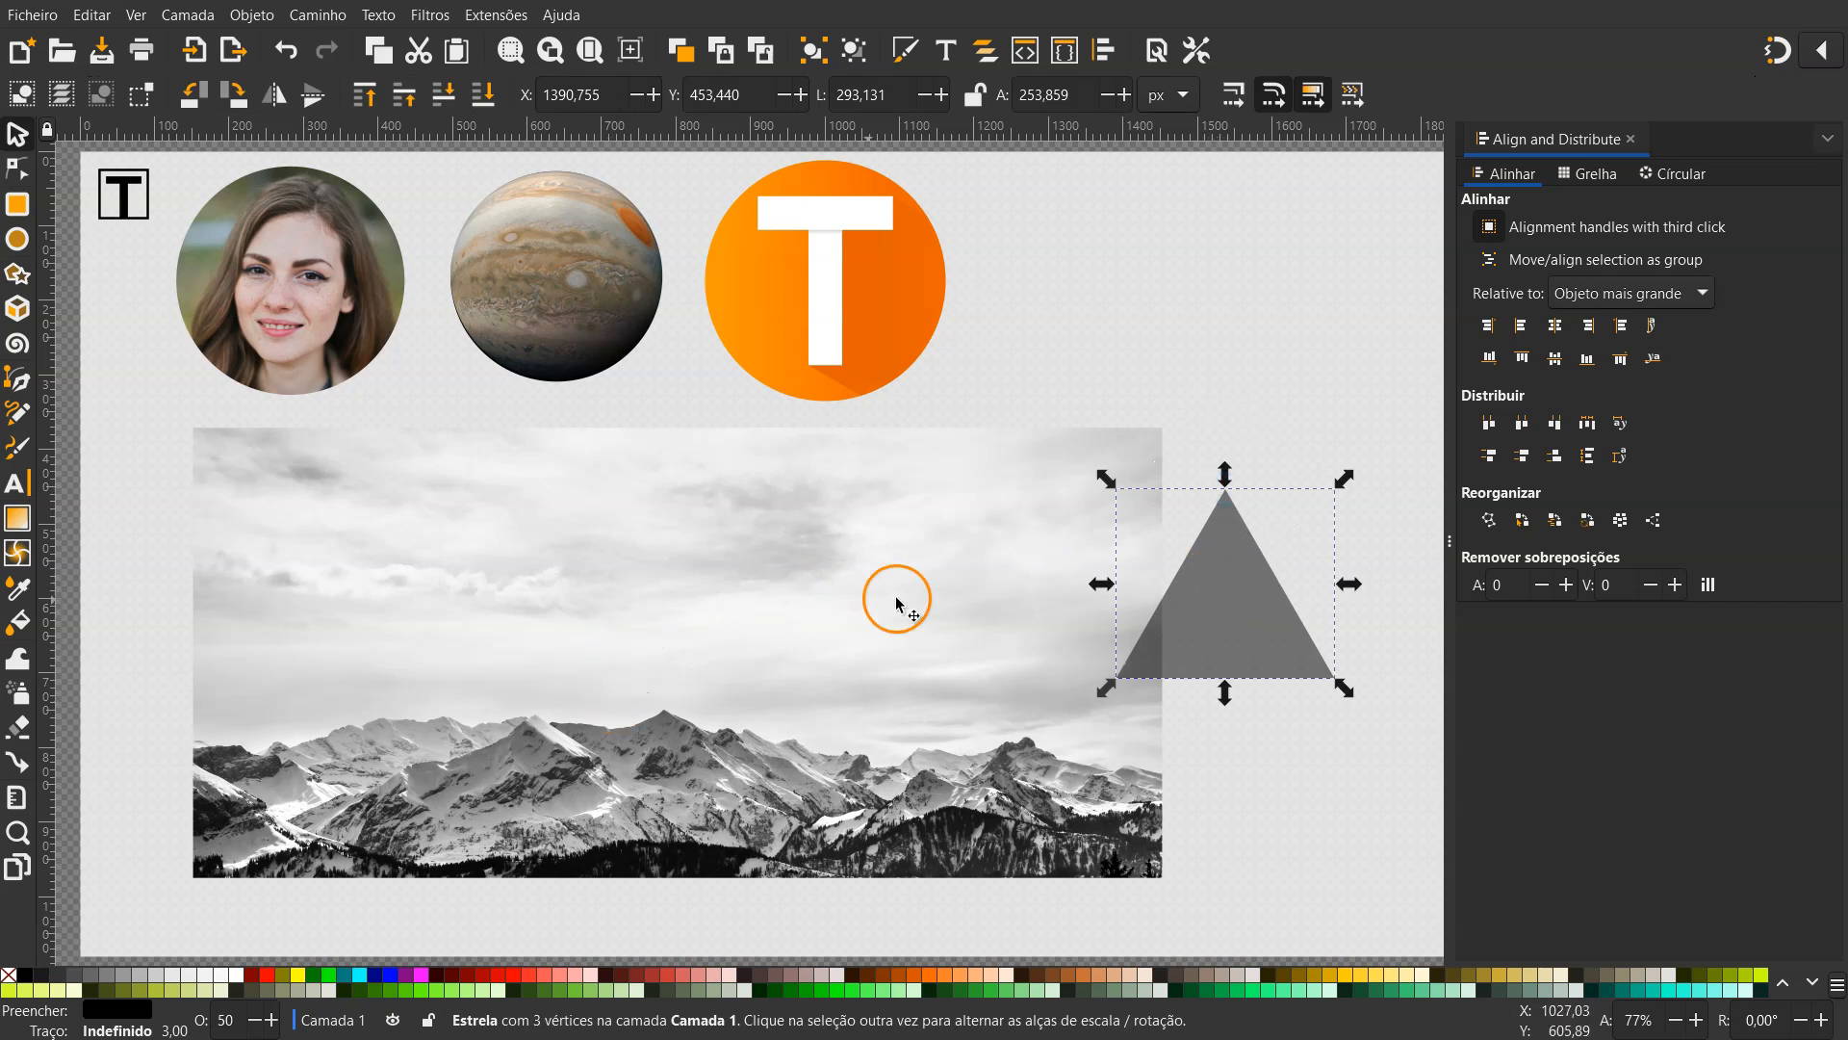
Duplicate the triangle and place the copy over the mountain peaks in the picture
right_click(1262, 606)
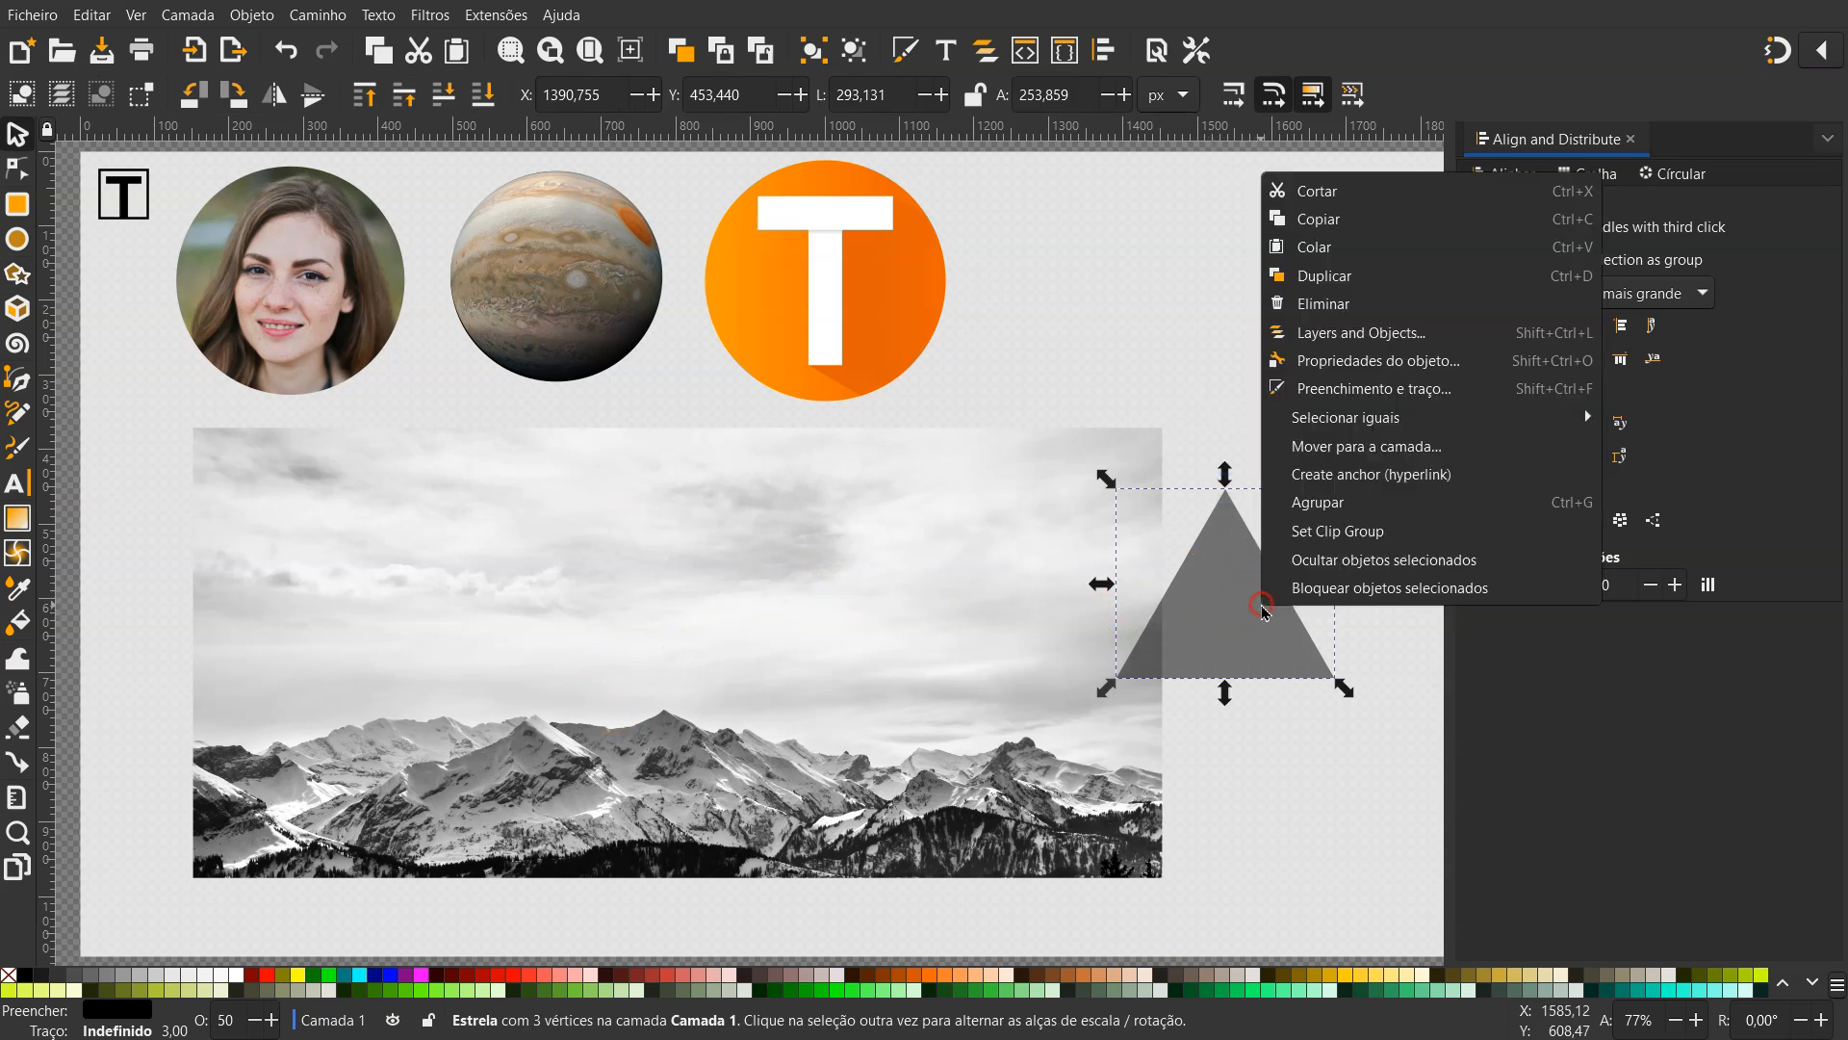
left_click(1362, 280)
left_click_drag(1251, 634, 709, 734)
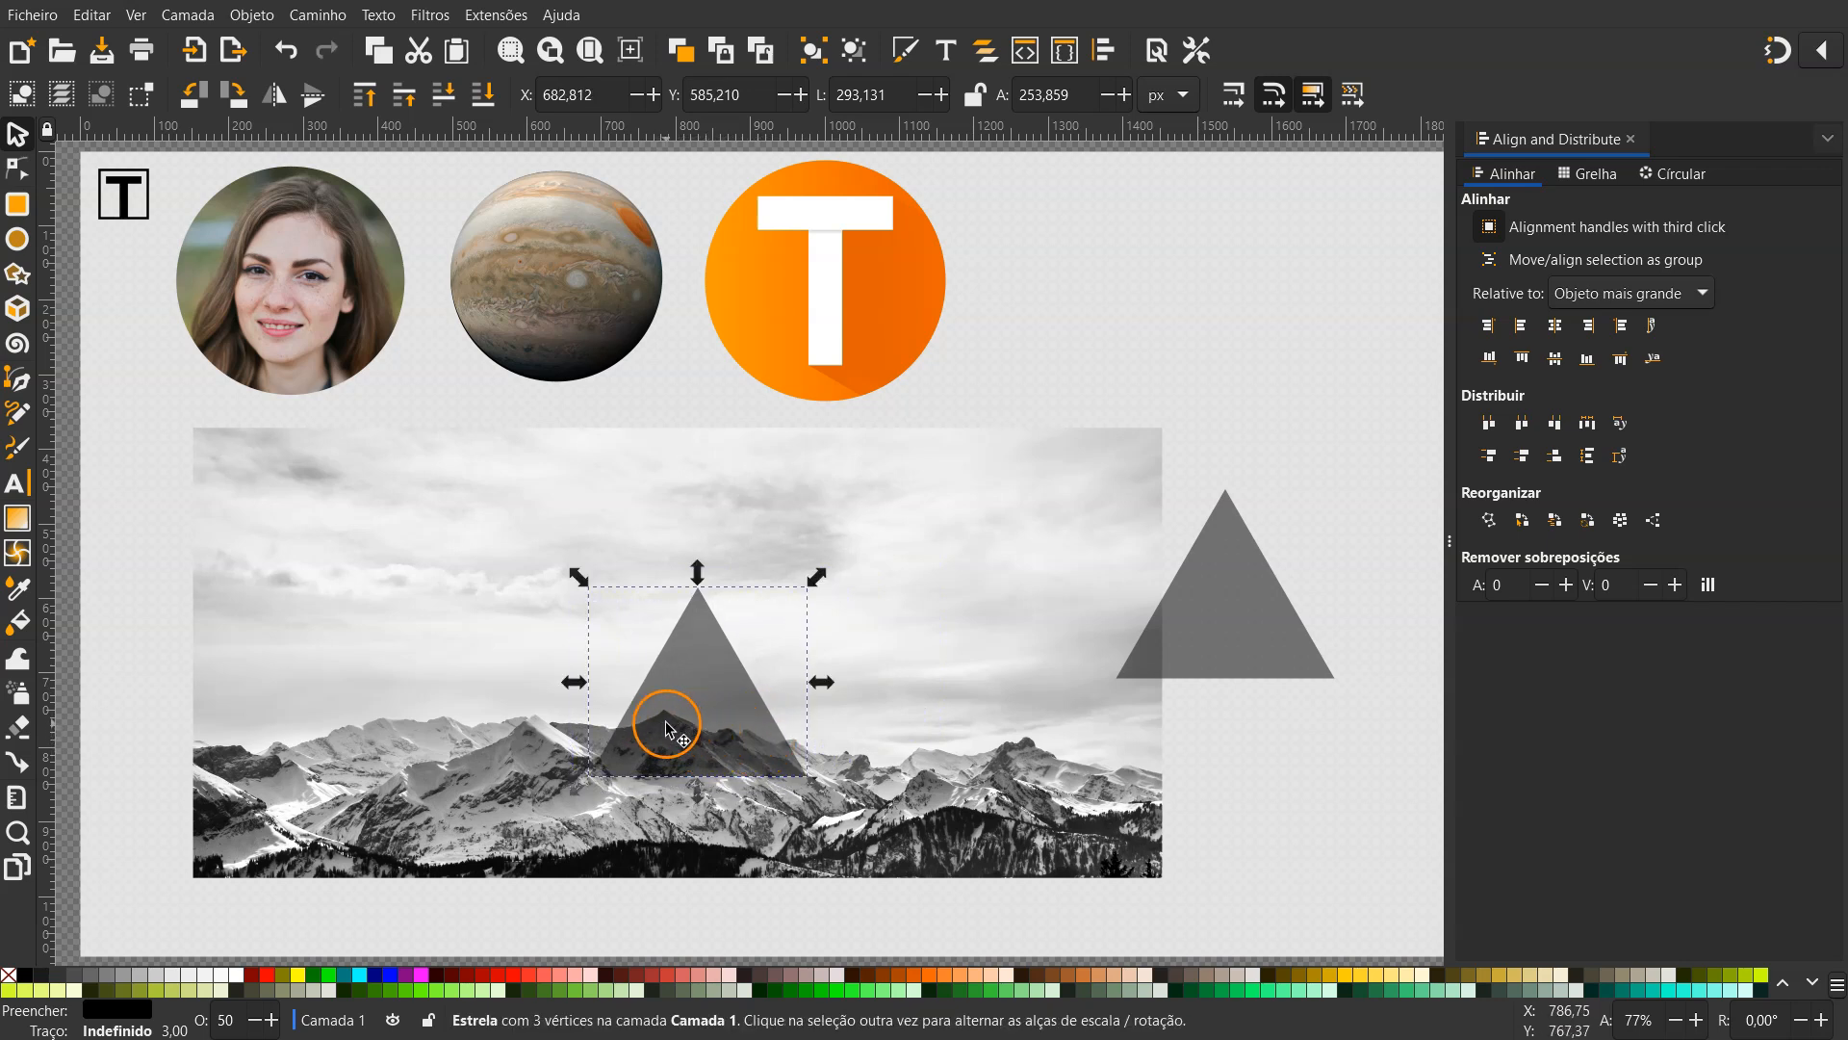
Clip the mountain picture to the triangle lying over the peaks with Set Clip
left_click(508, 614, "shift")
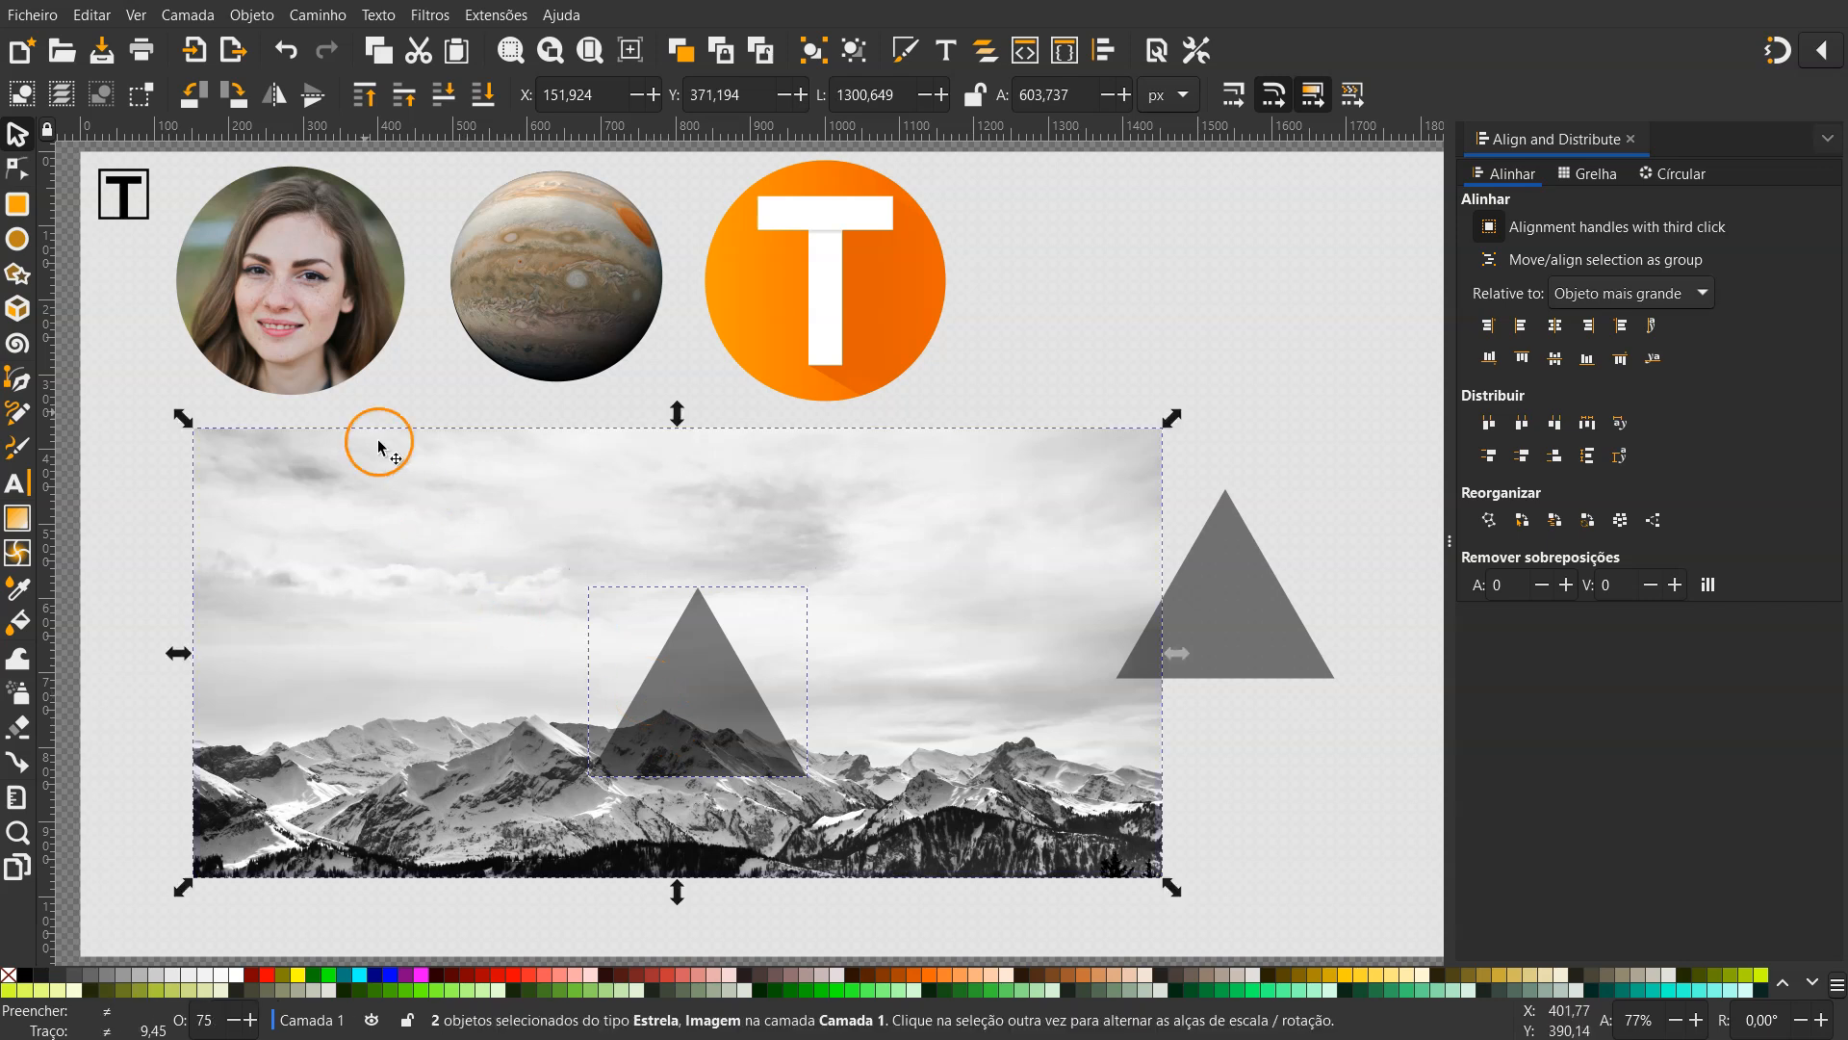
left_click(251, 14)
mouse_move(414, 293)
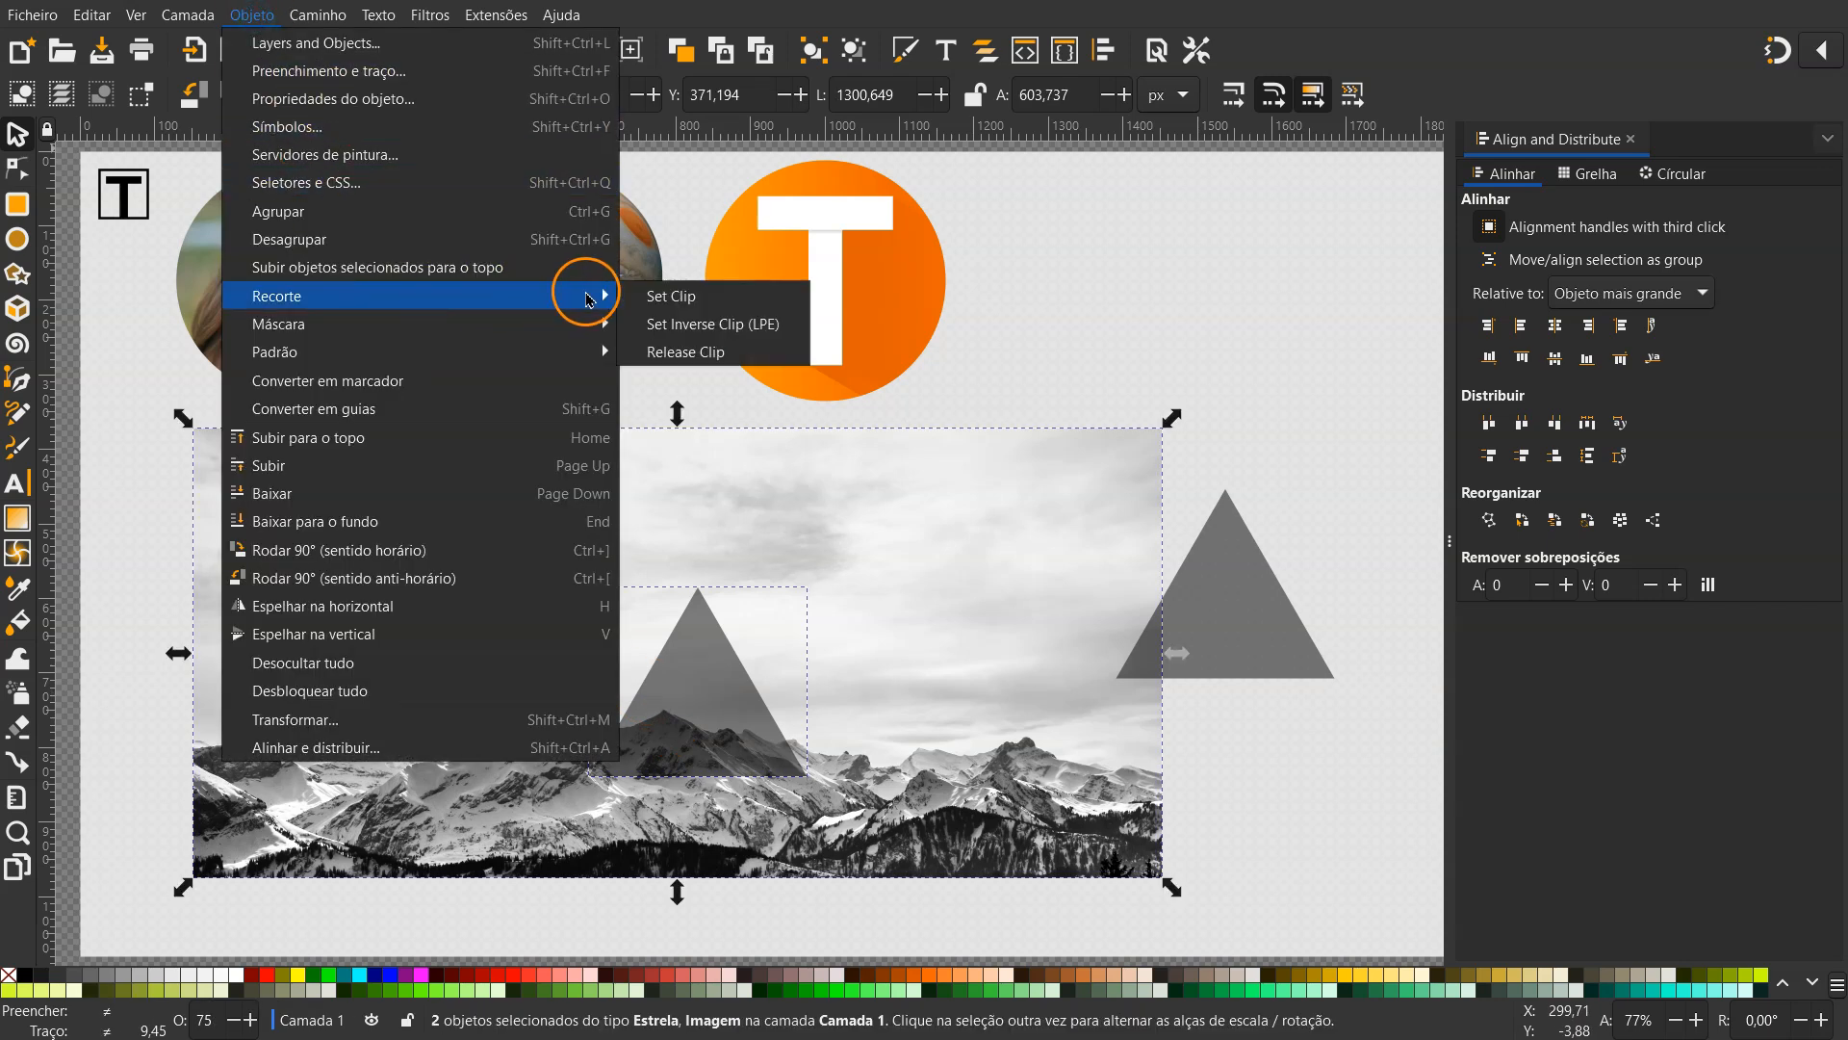
left_click(671, 296)
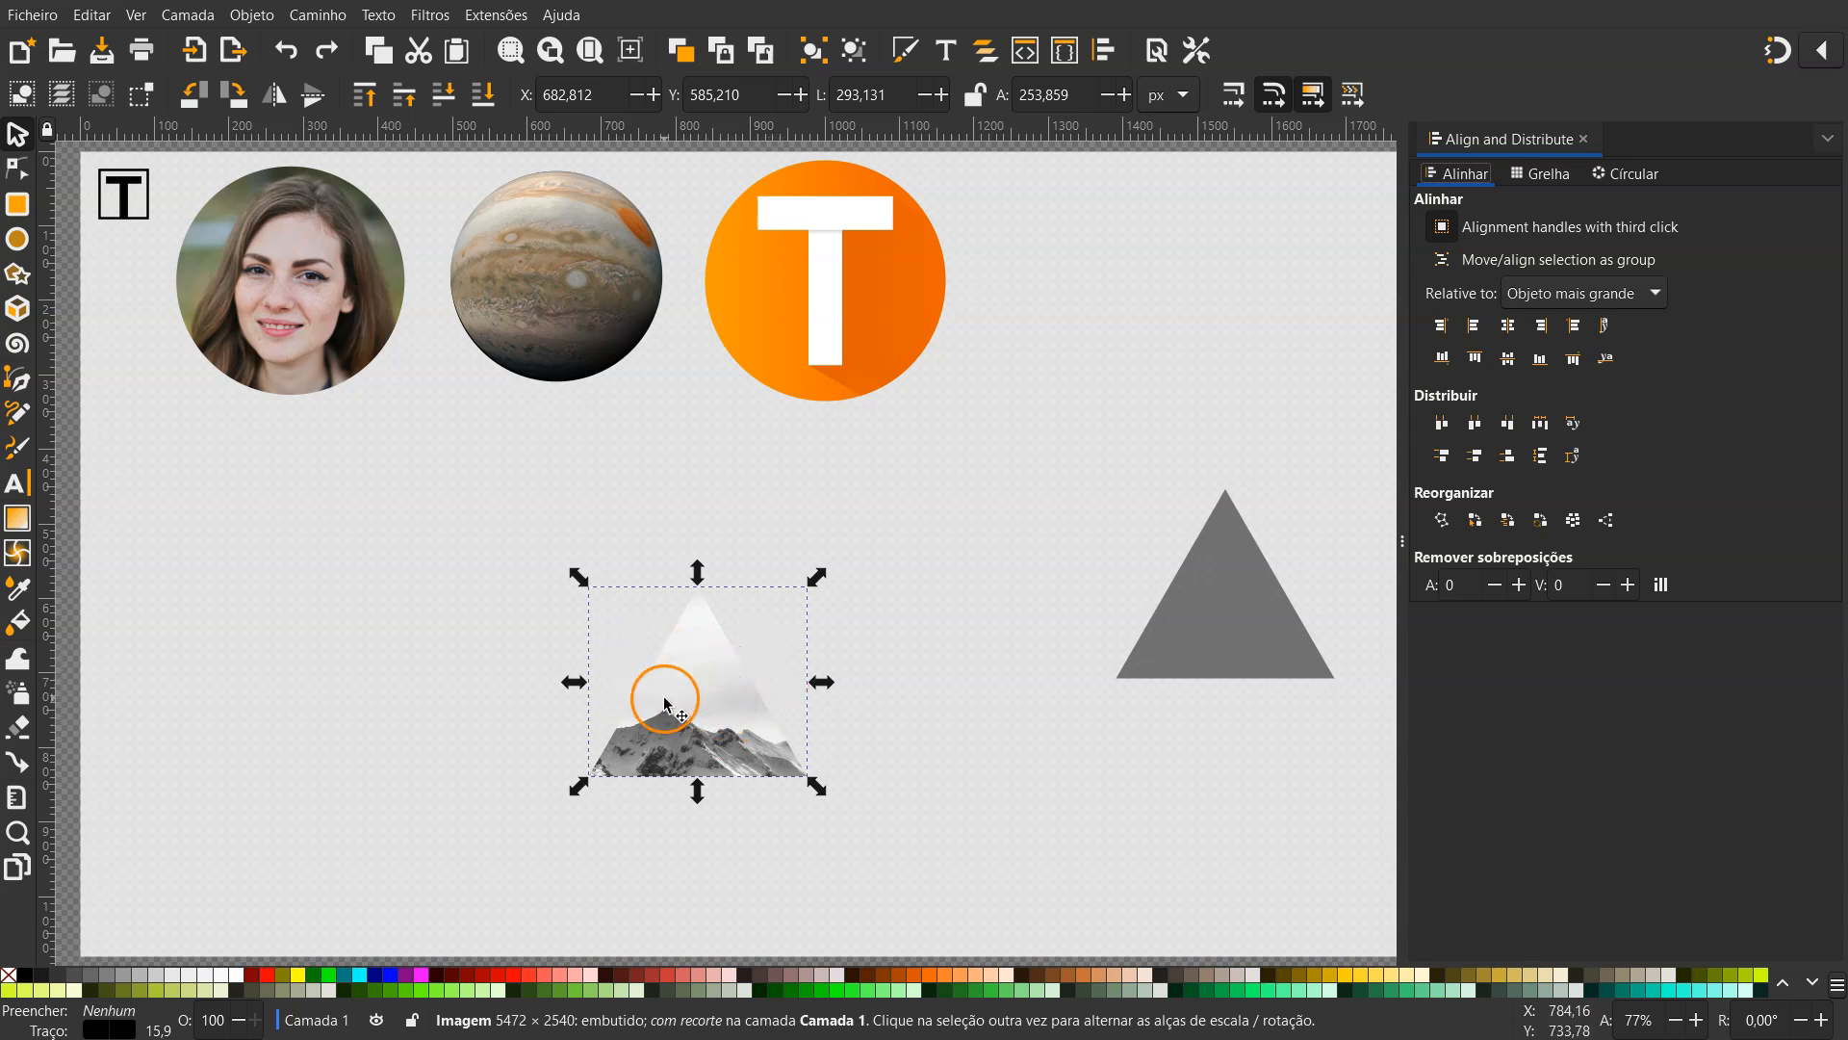
Set the remaining triangle's opacity to 100 and give it a black stroke
left_click(1192, 652)
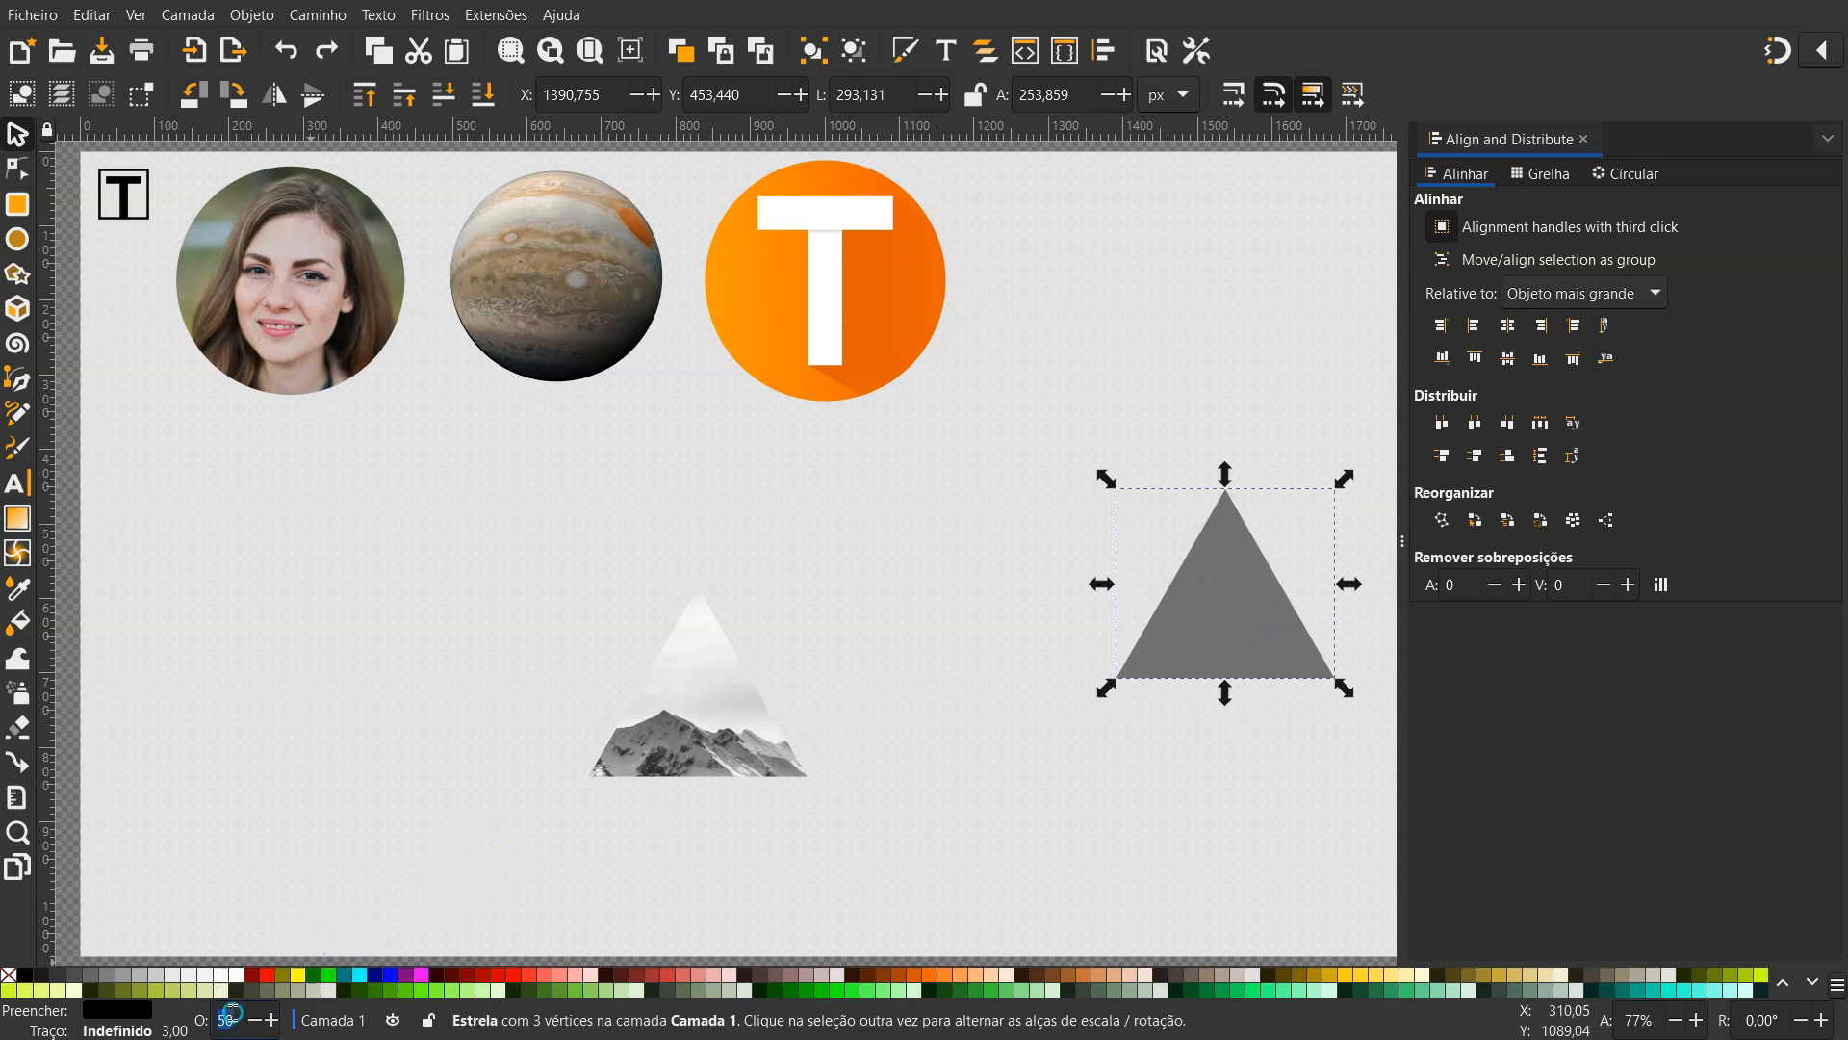
key("Return")
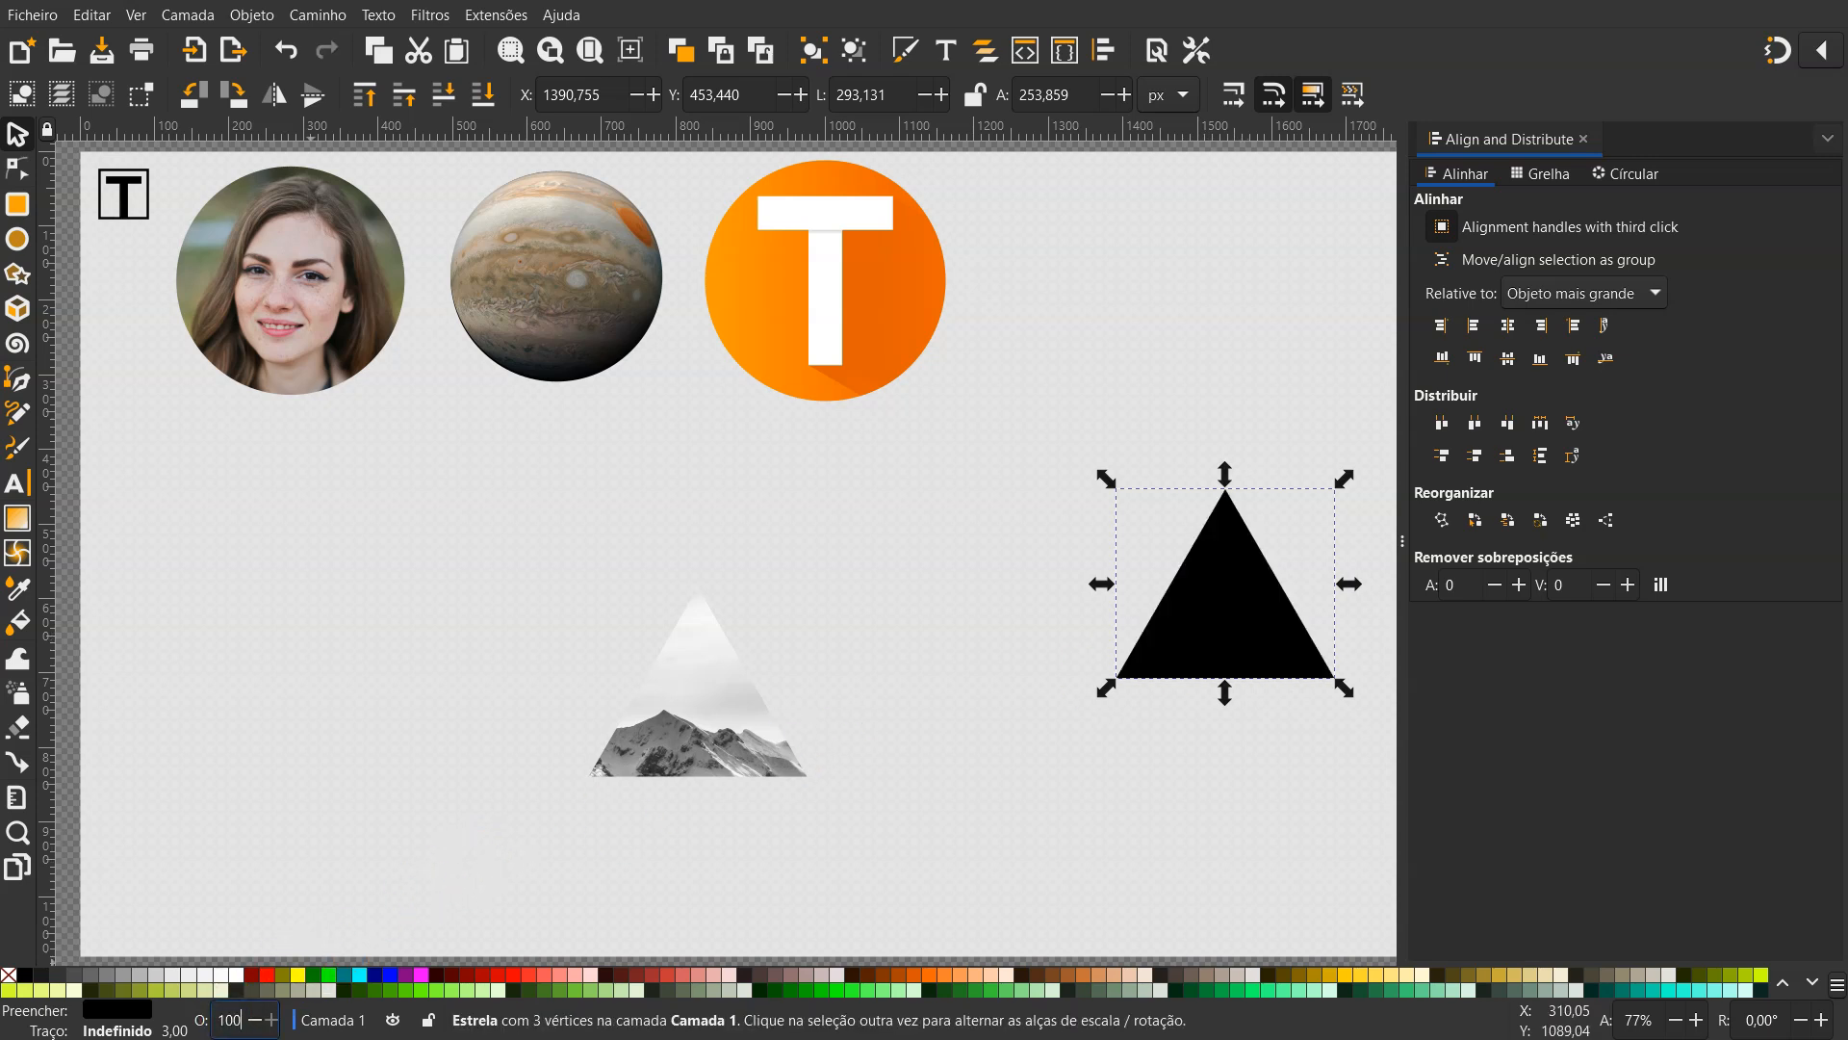
right_click(28, 981)
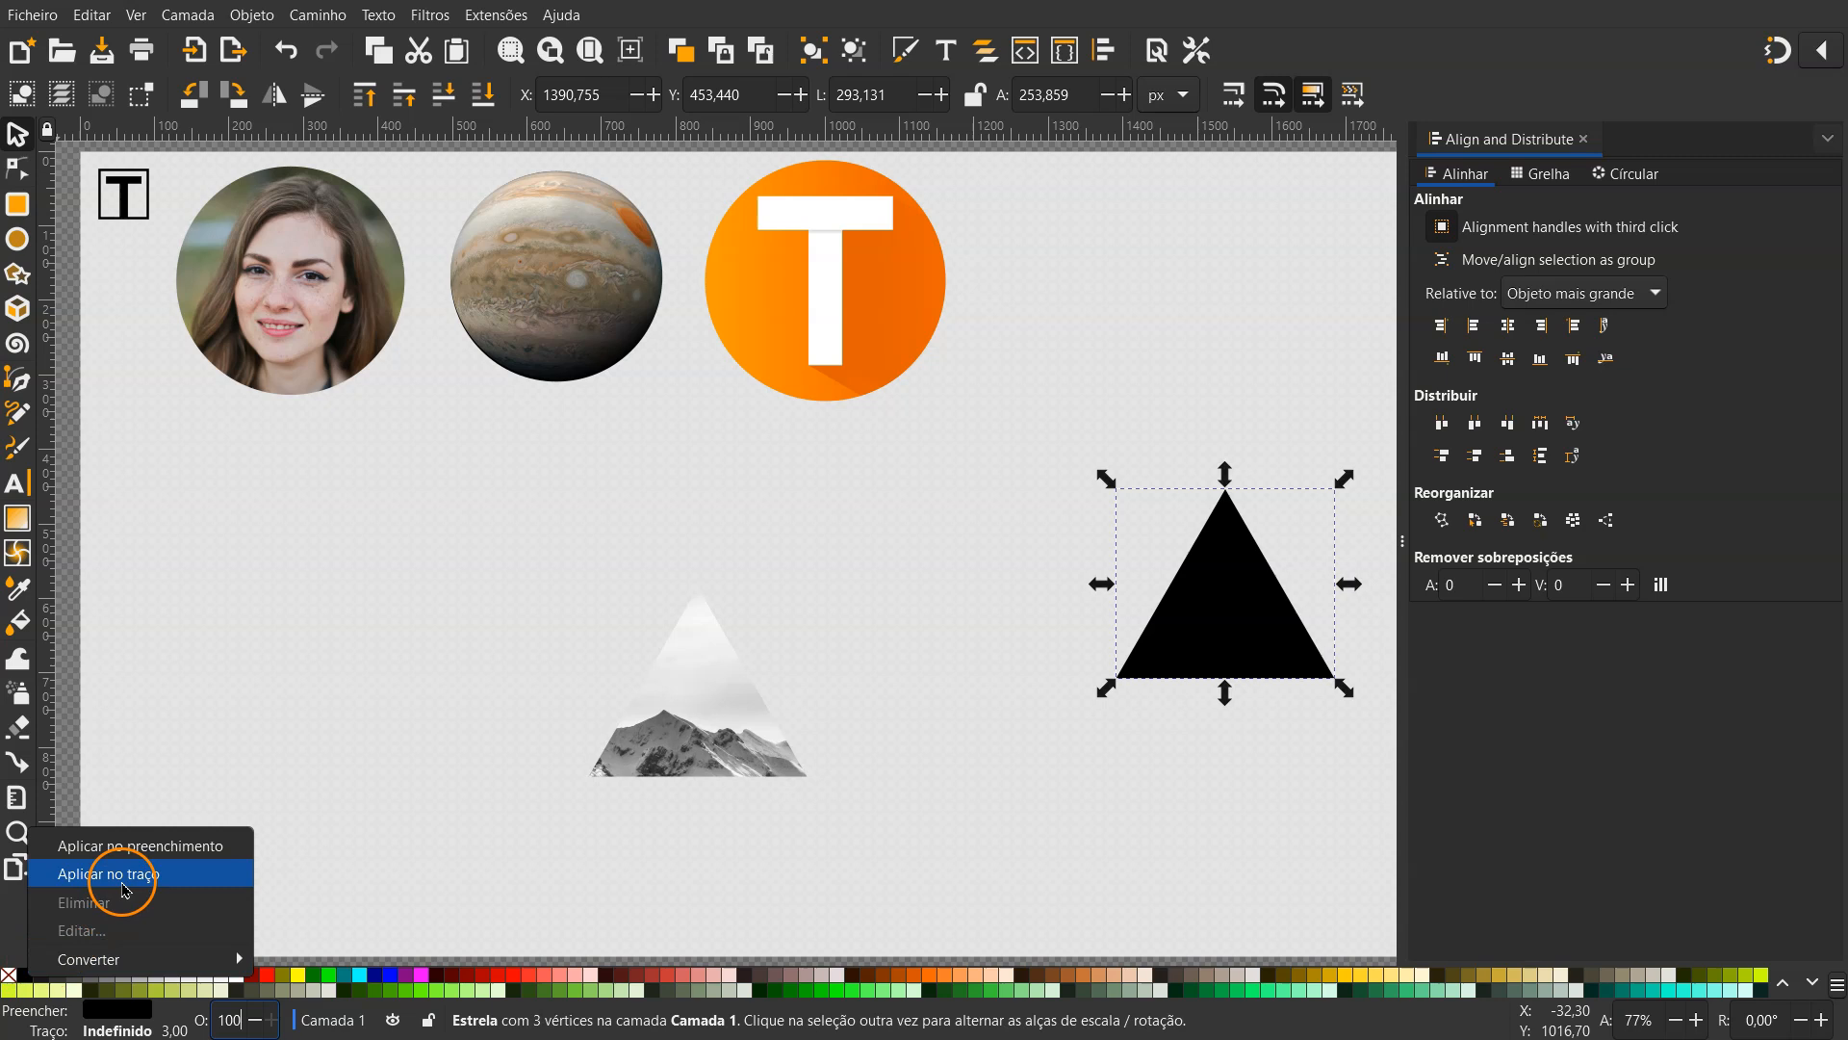
left_click(122, 882)
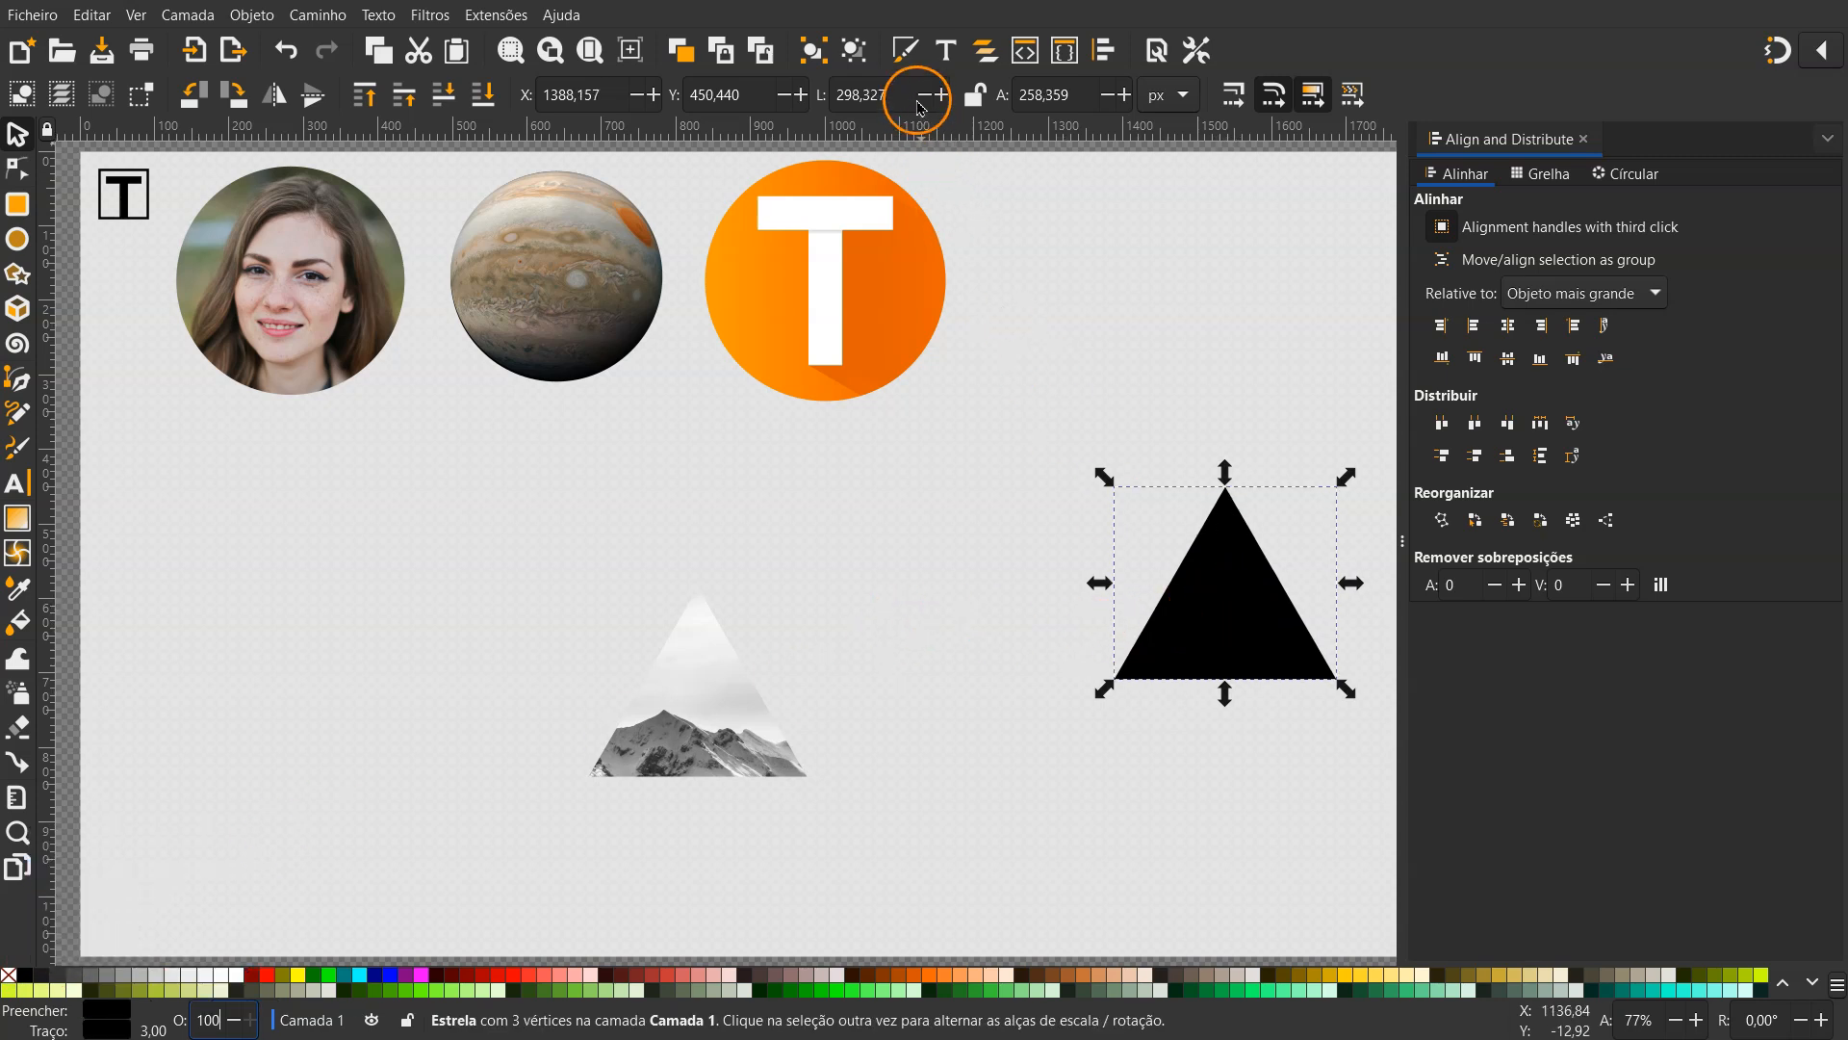
Set the black triangle's stroke width to 10 px
left_click(905, 52)
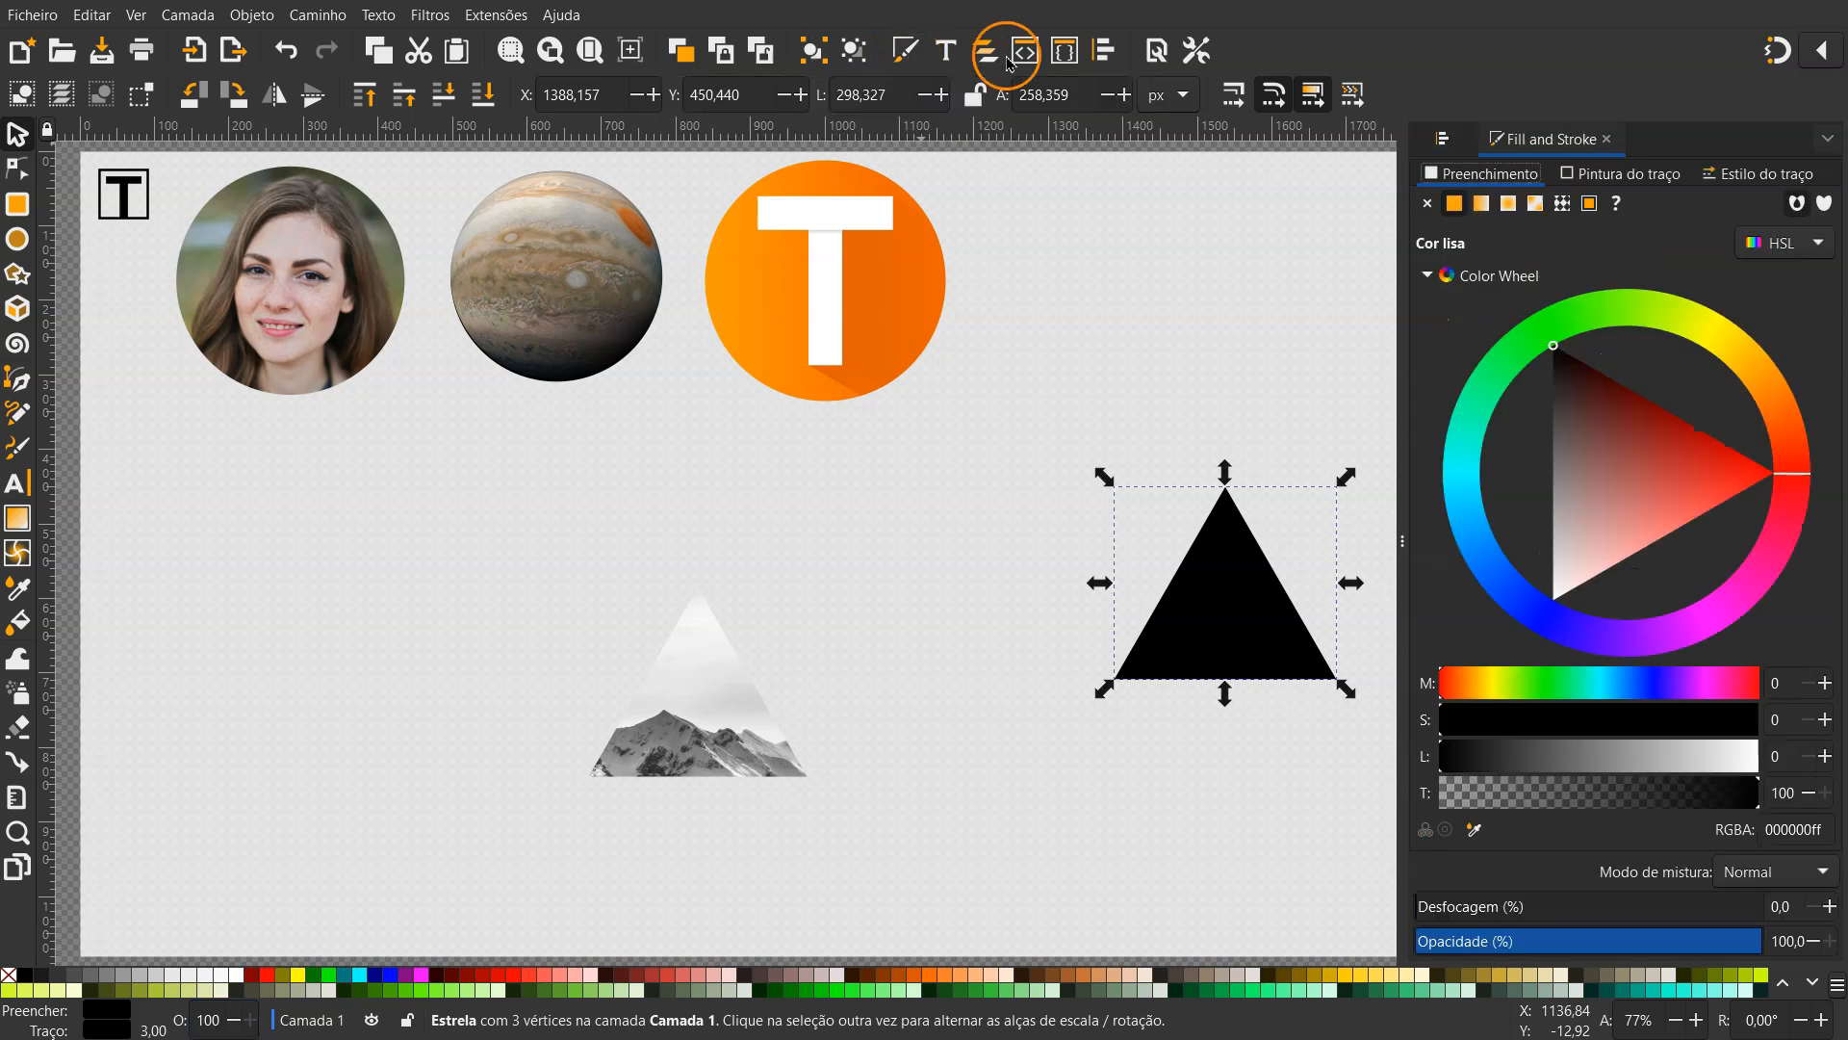
left_click(1754, 176)
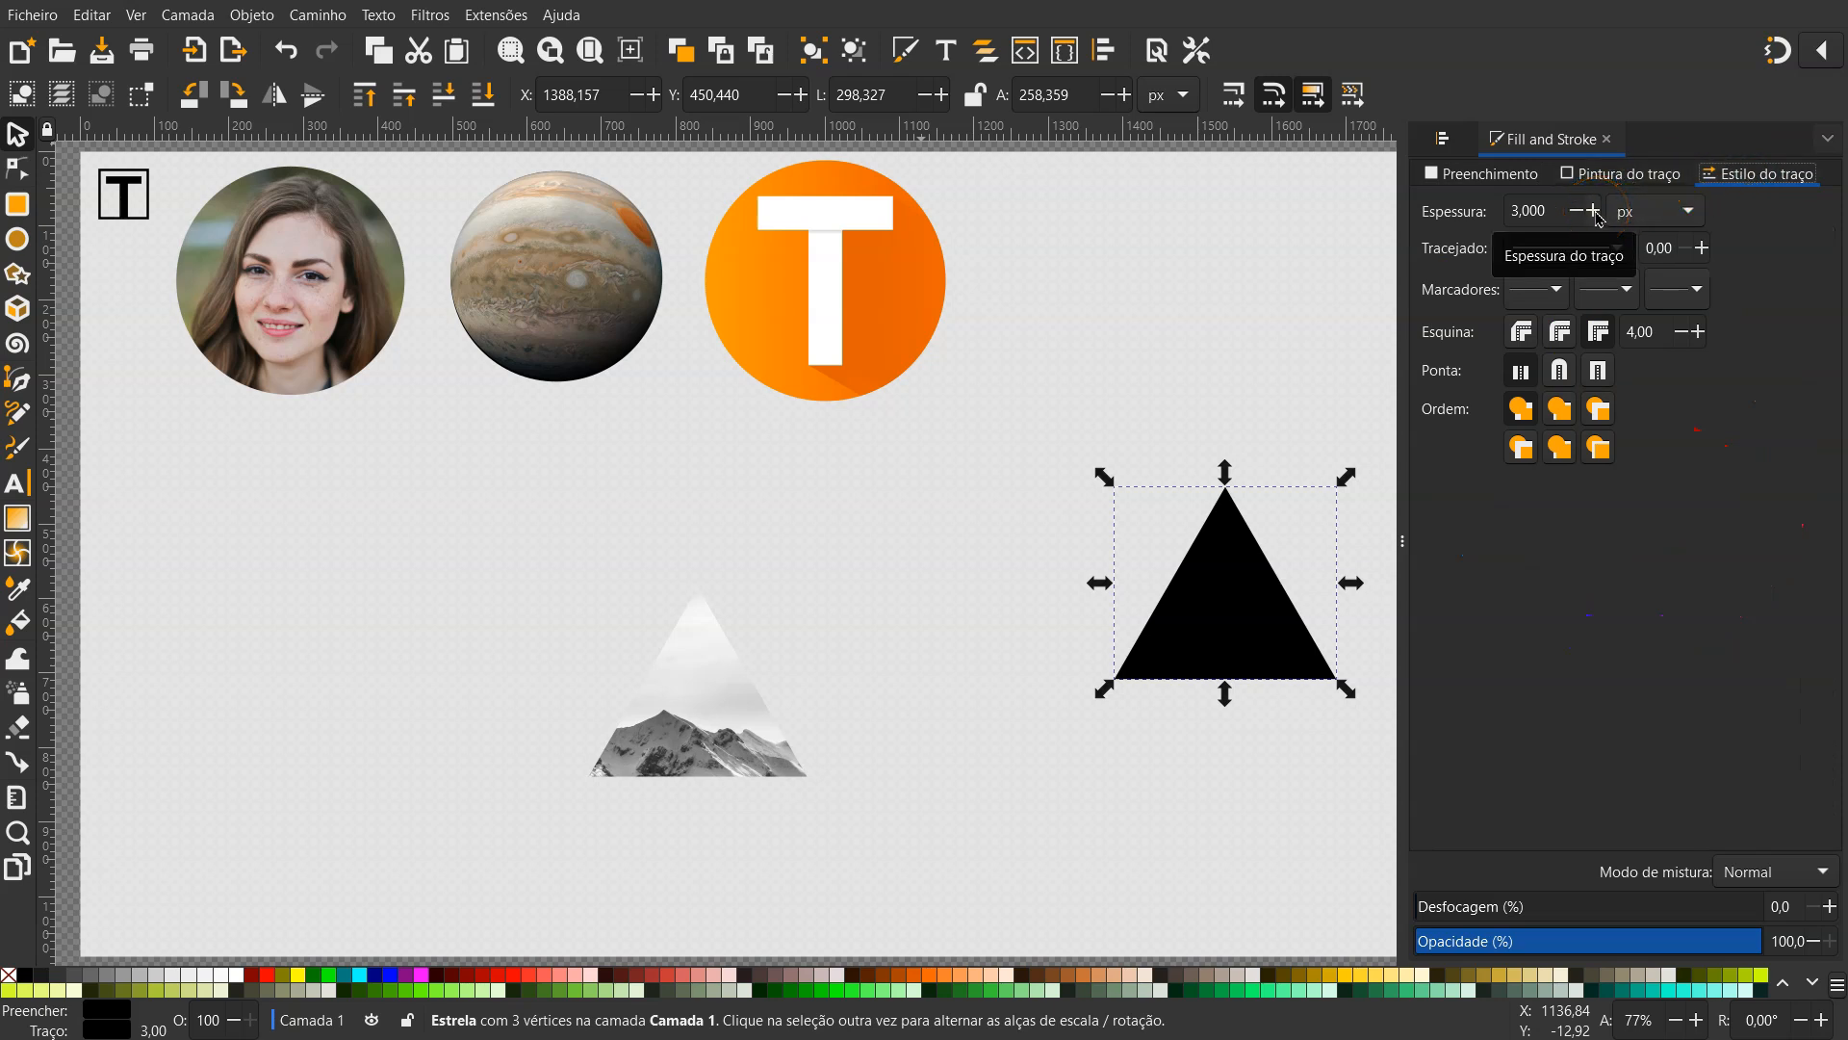
left_click_drag(1558, 207, 1439, 200)
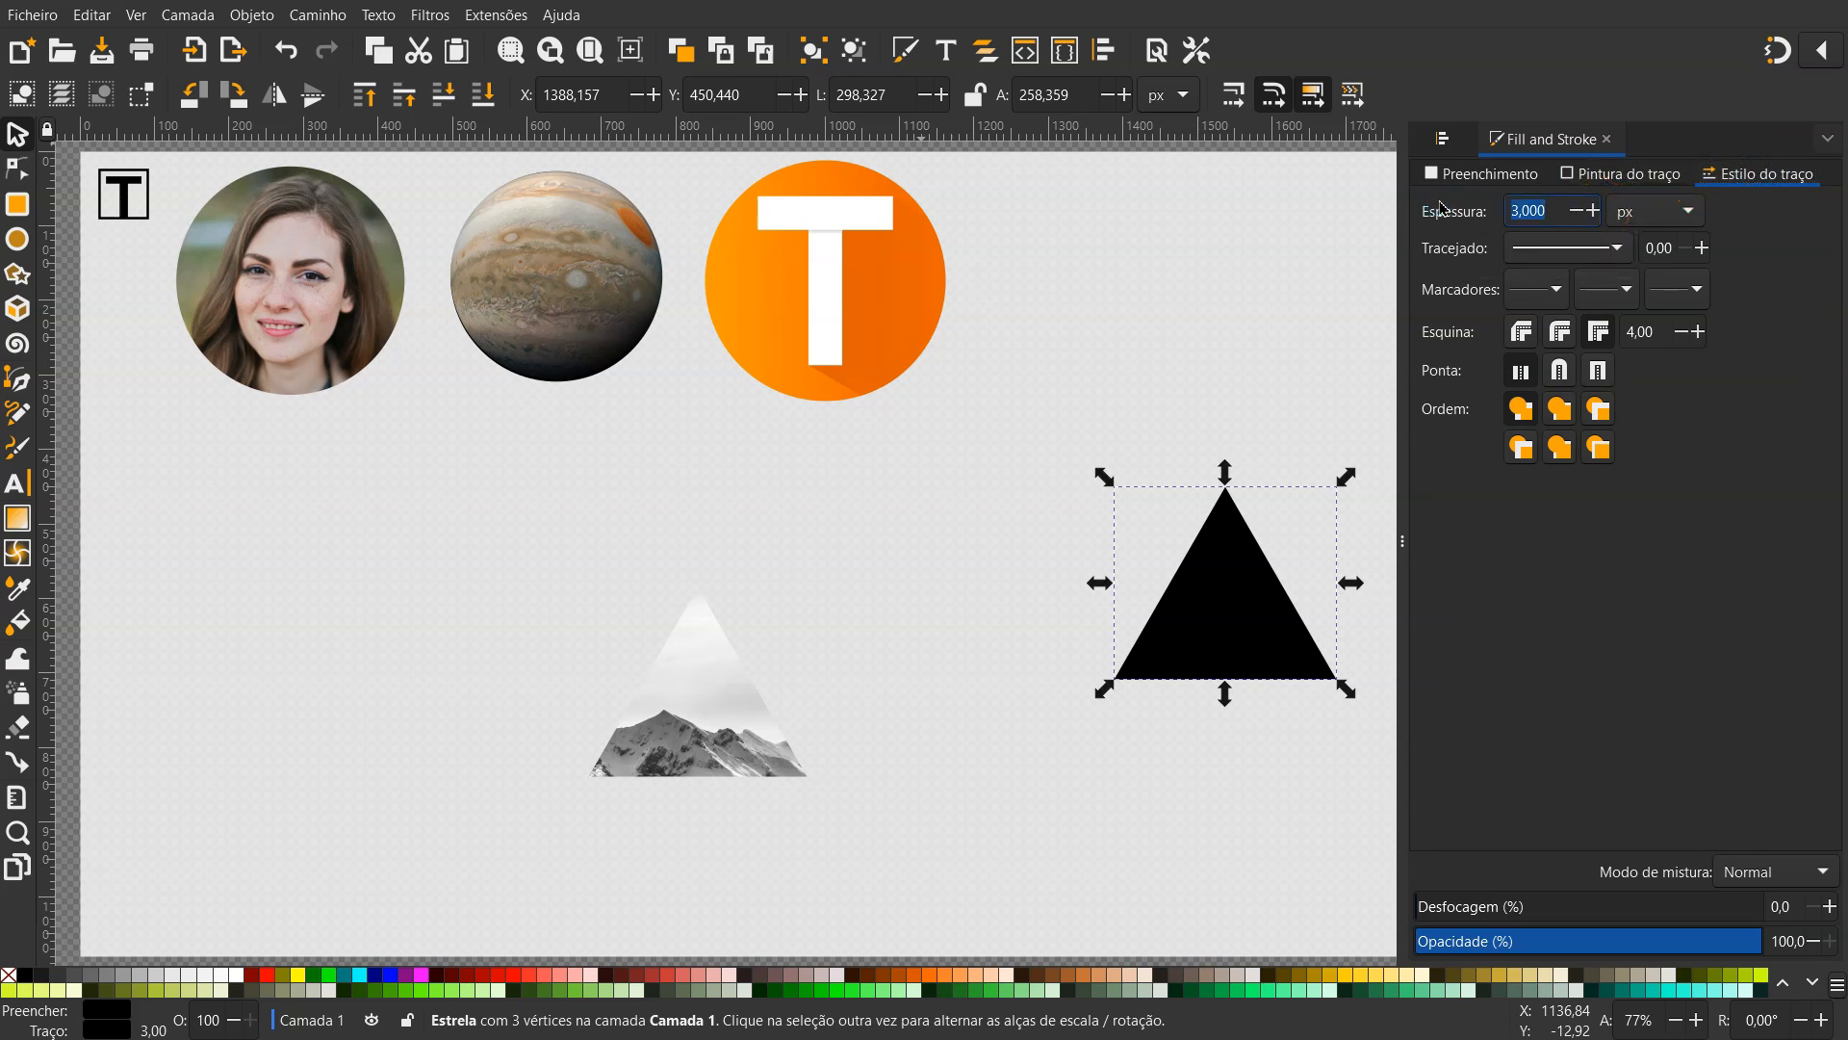
type("10")
key("Return")
Place the black triangle behind the clipped mountain picture and centre the two on each other horizontally and vertically
left_click_drag(1238, 623, 703, 726)
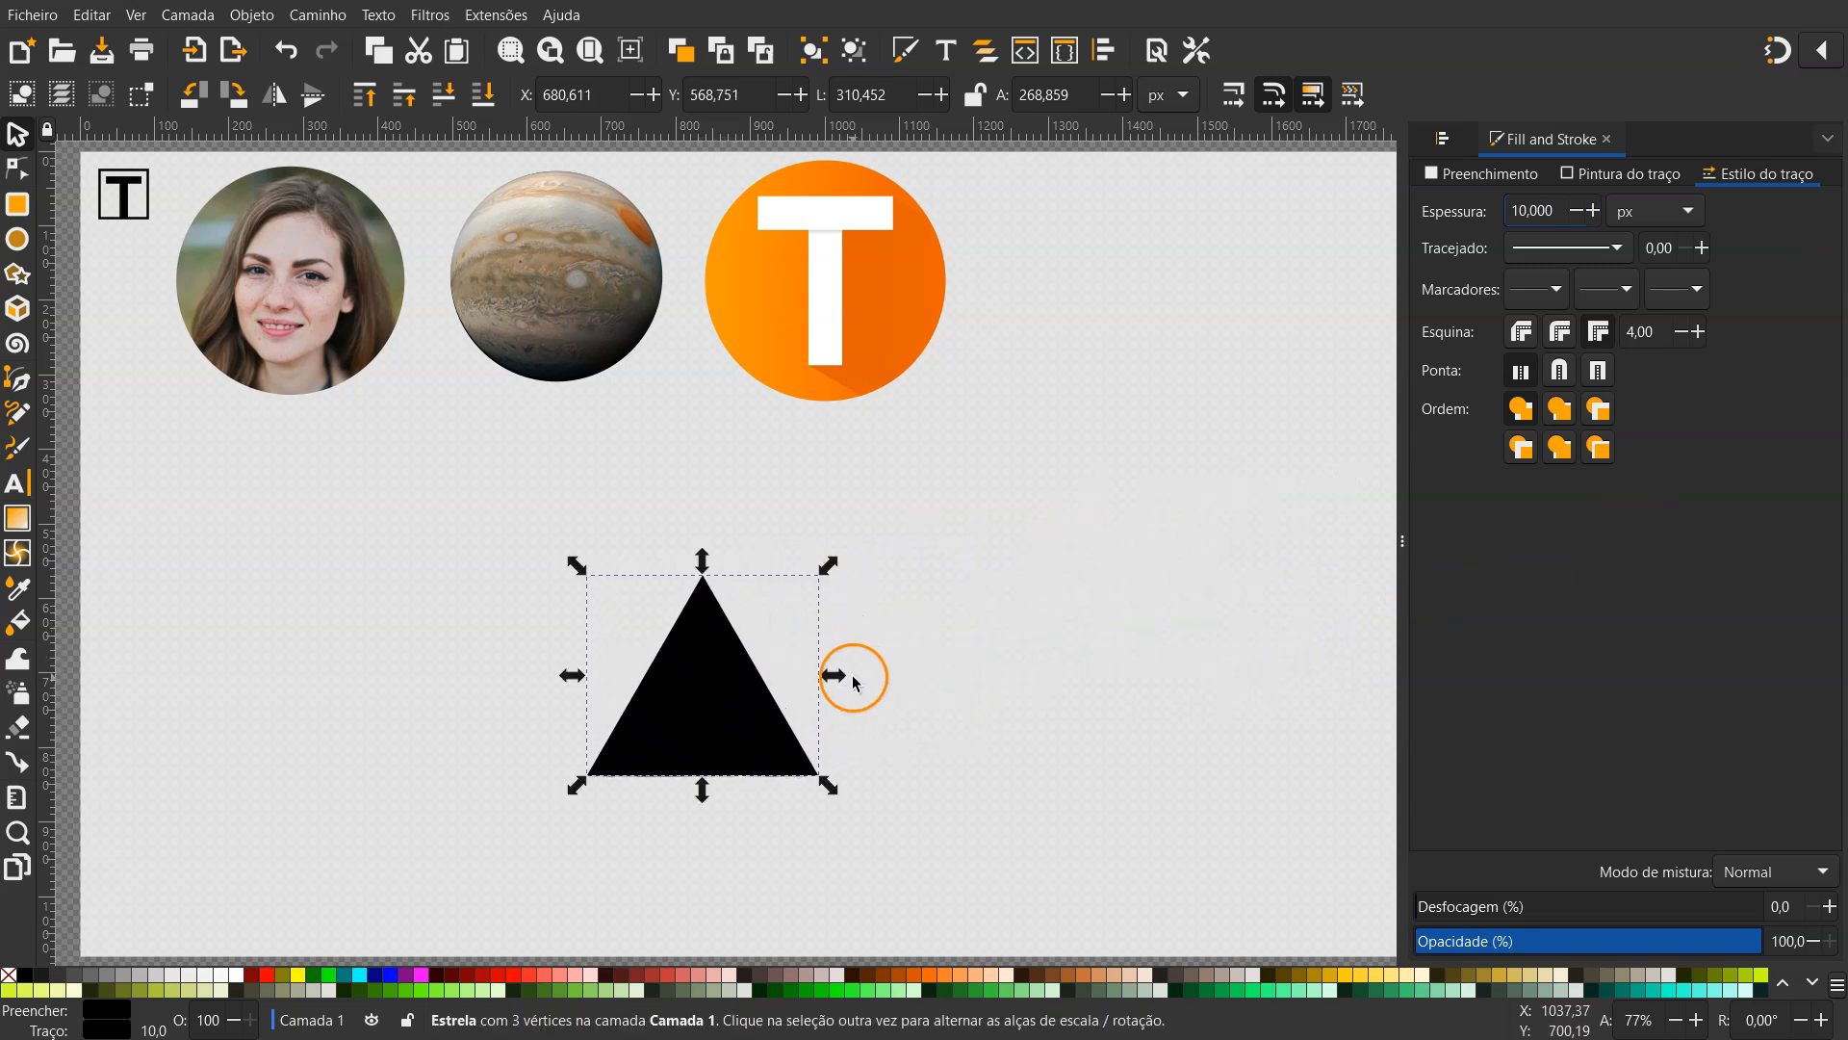
left_click(485, 94)
left_click_drag(440, 525, 967, 911)
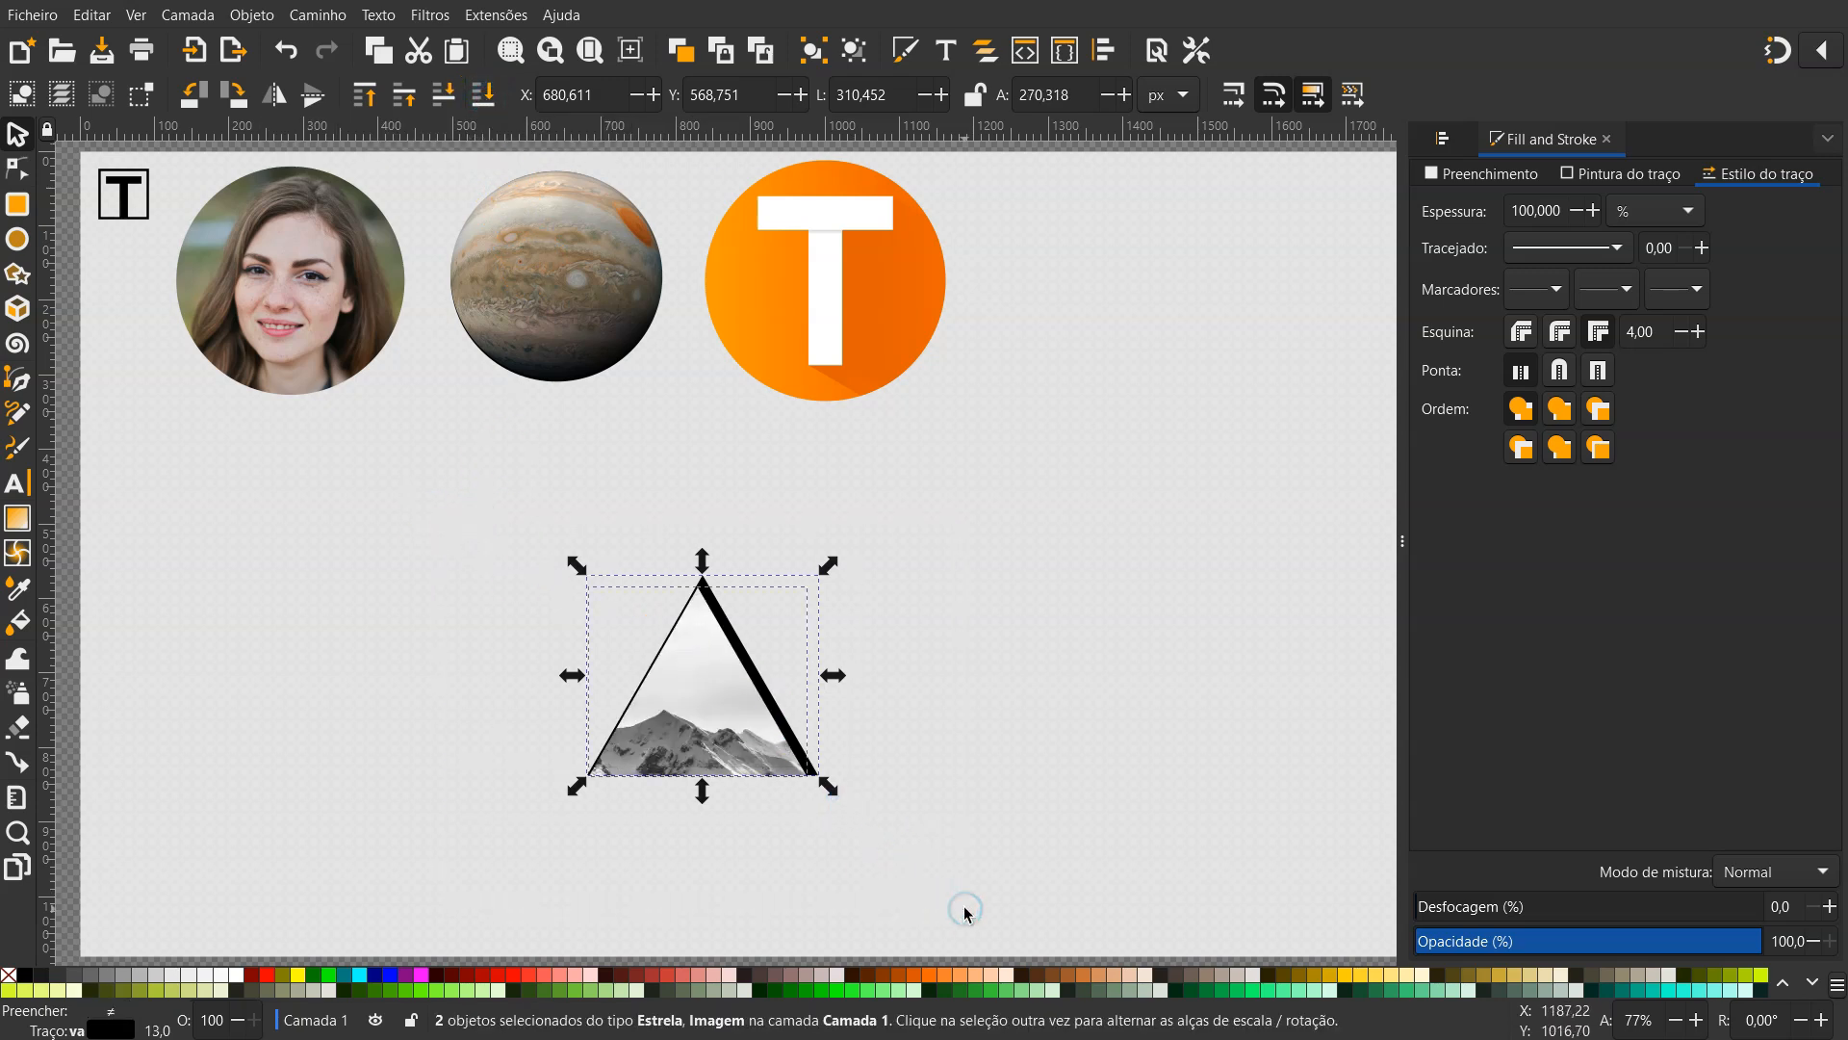
left_click(1443, 141)
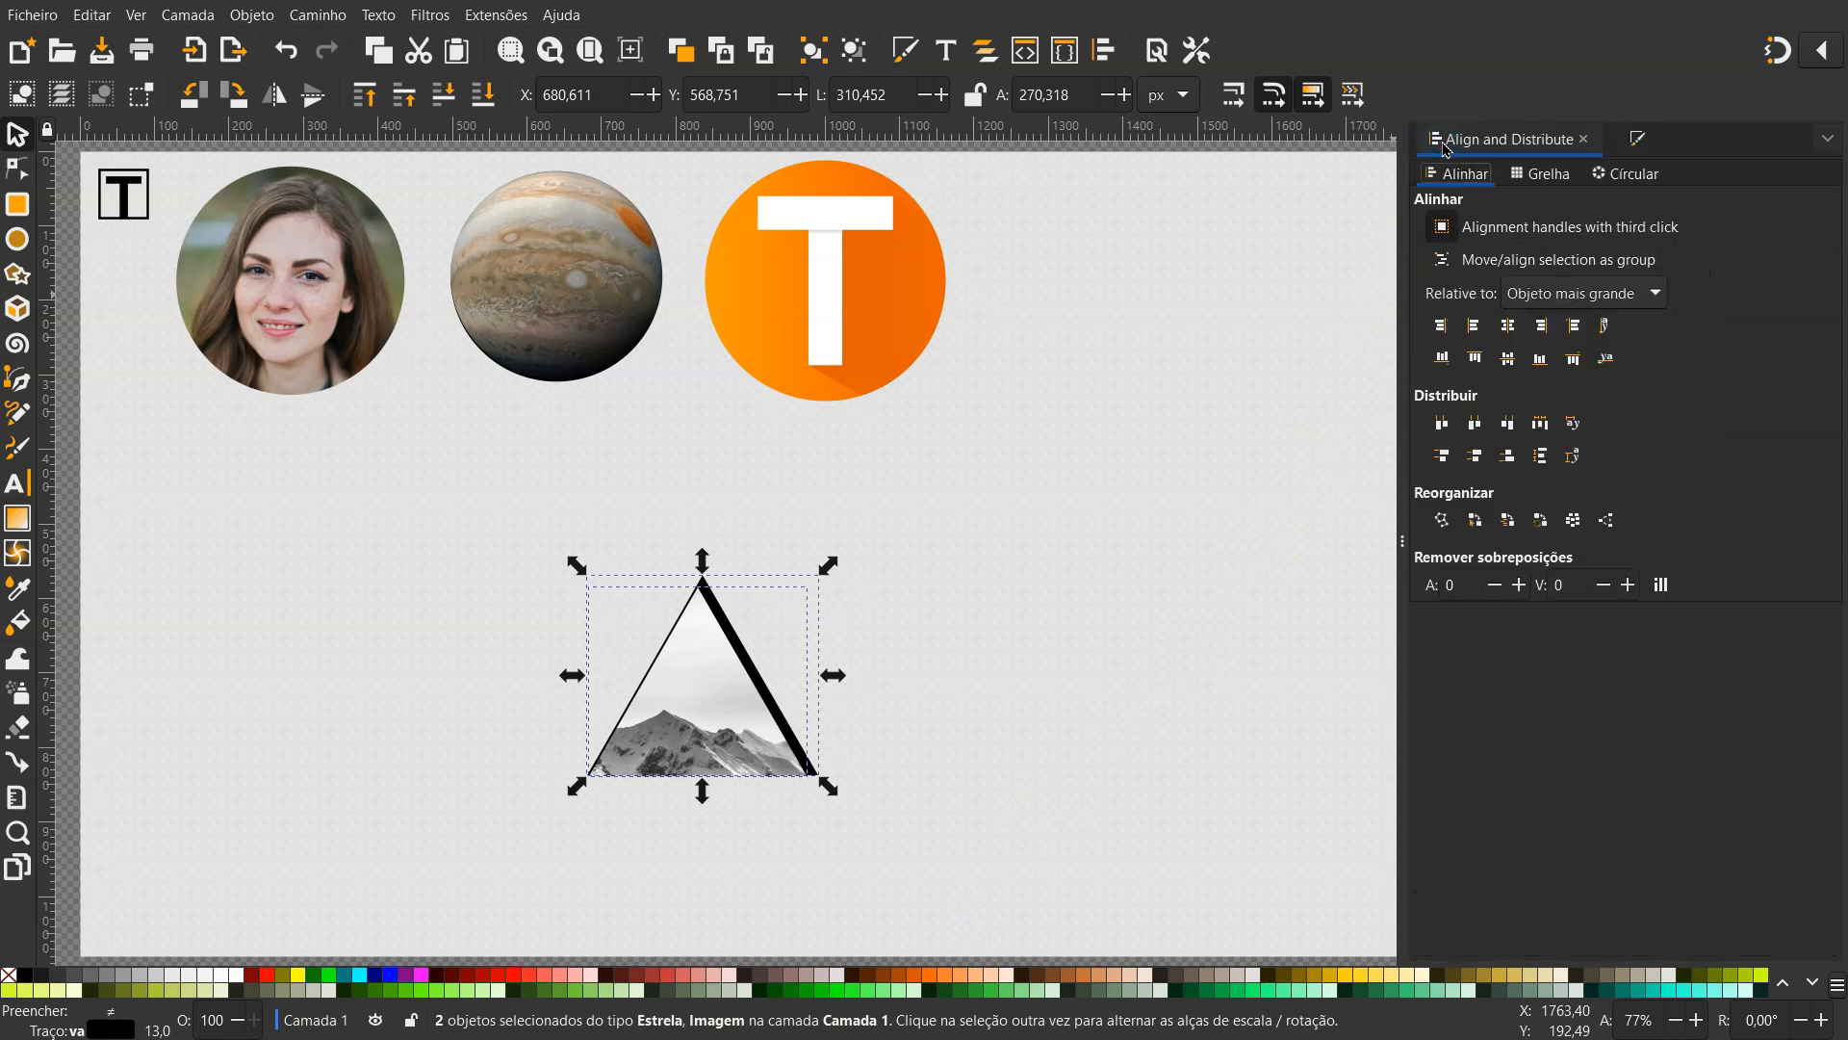
left_click(1509, 328)
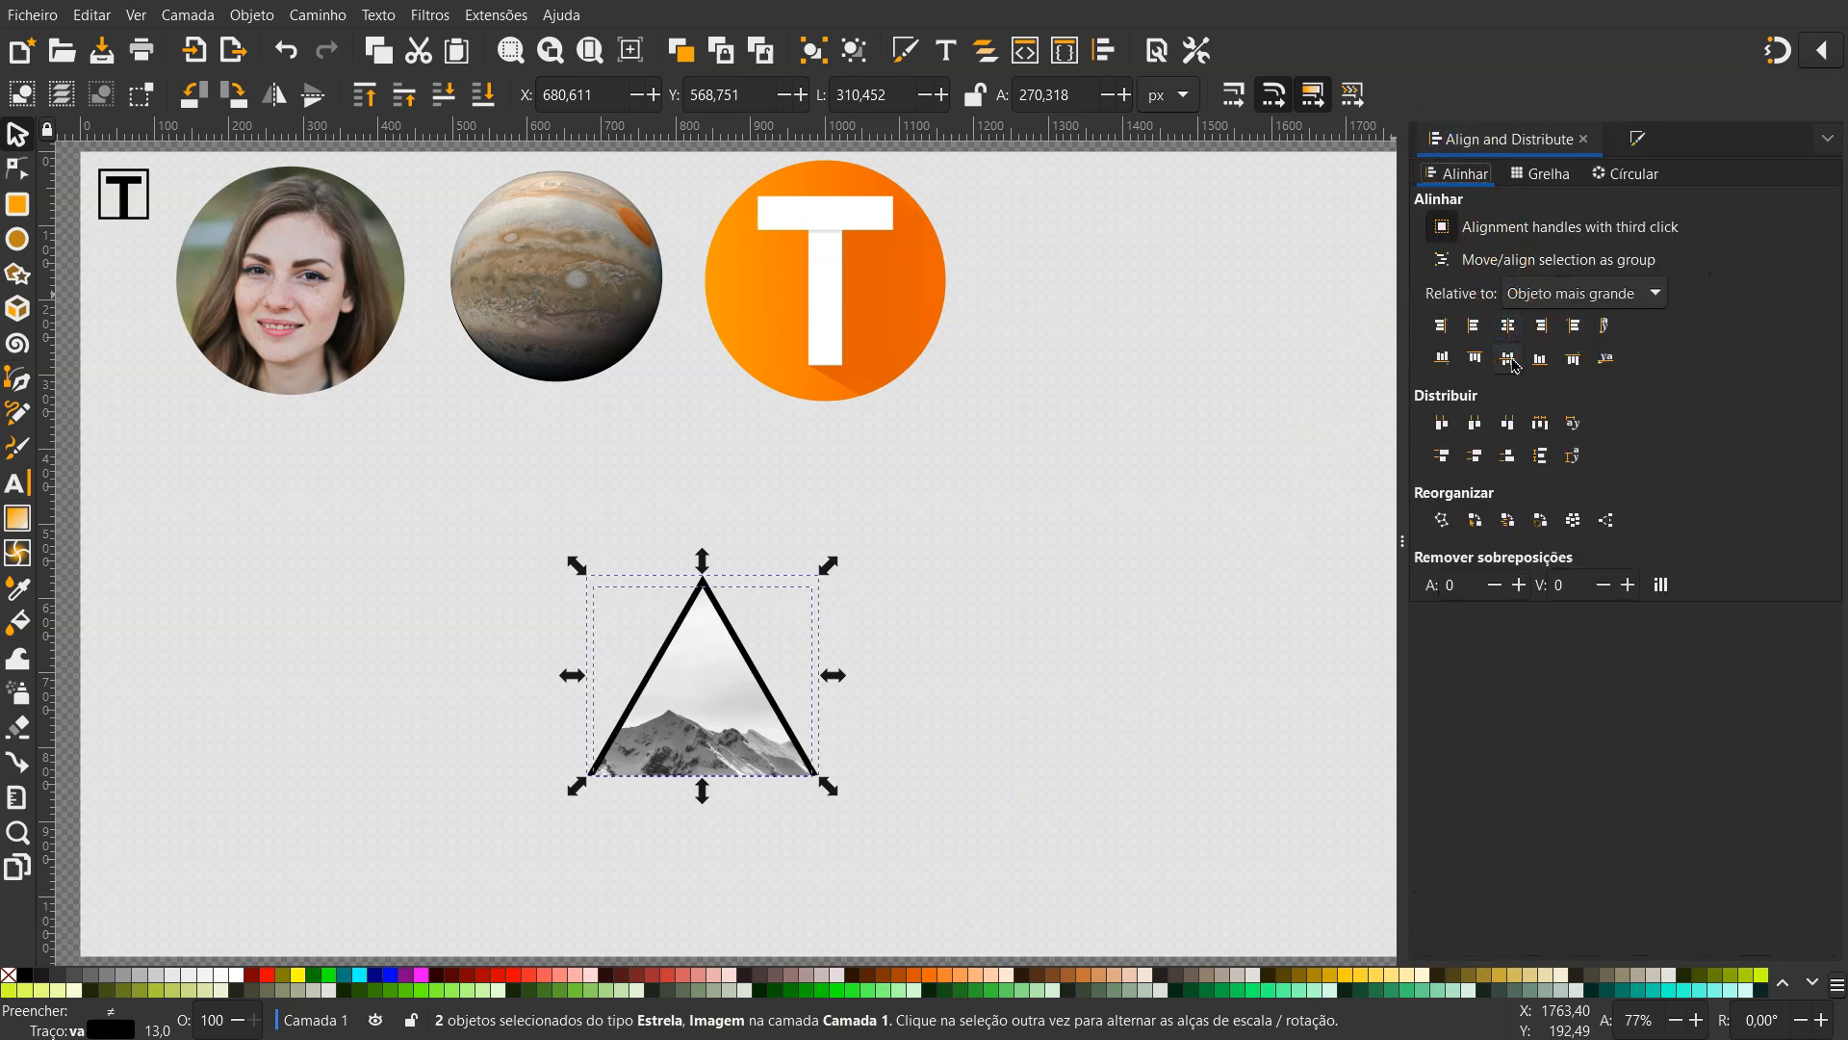
left_click(1509, 359)
left_click(1069, 532)
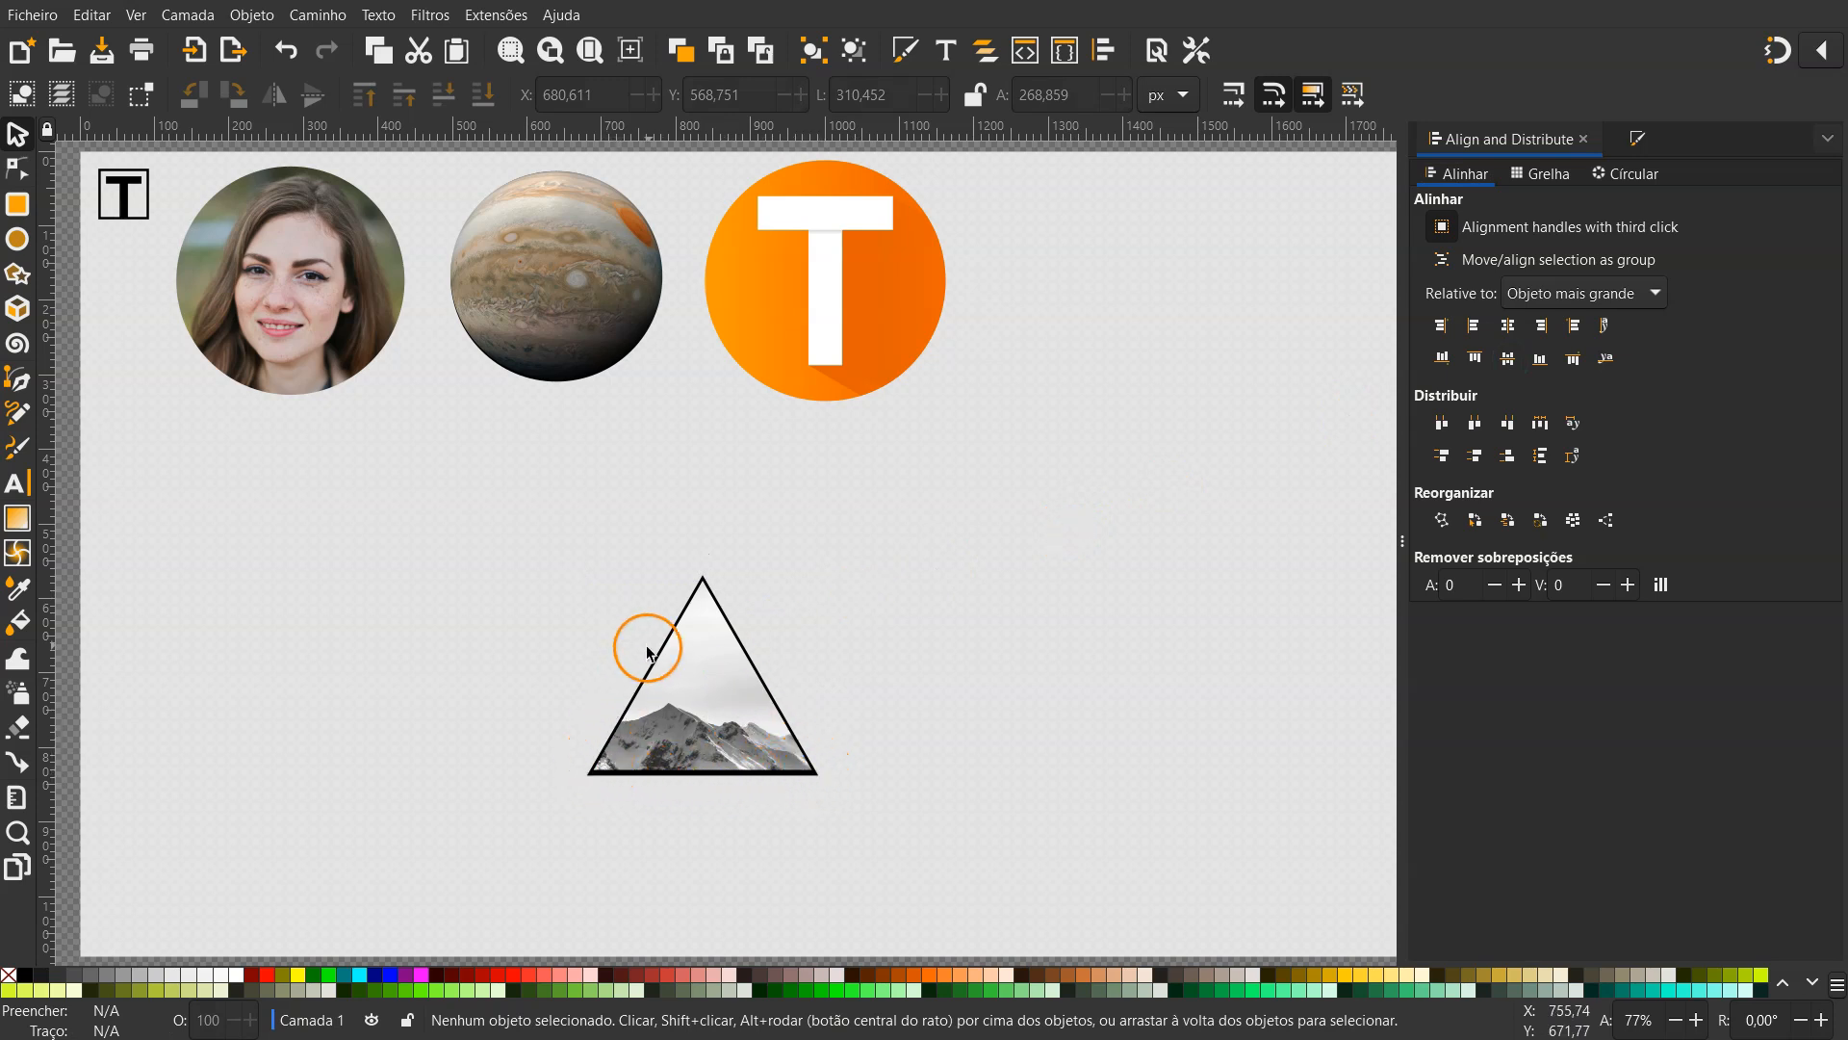
Move the clipped mountain picture off the black triangle and undo the move
left_click(731, 720)
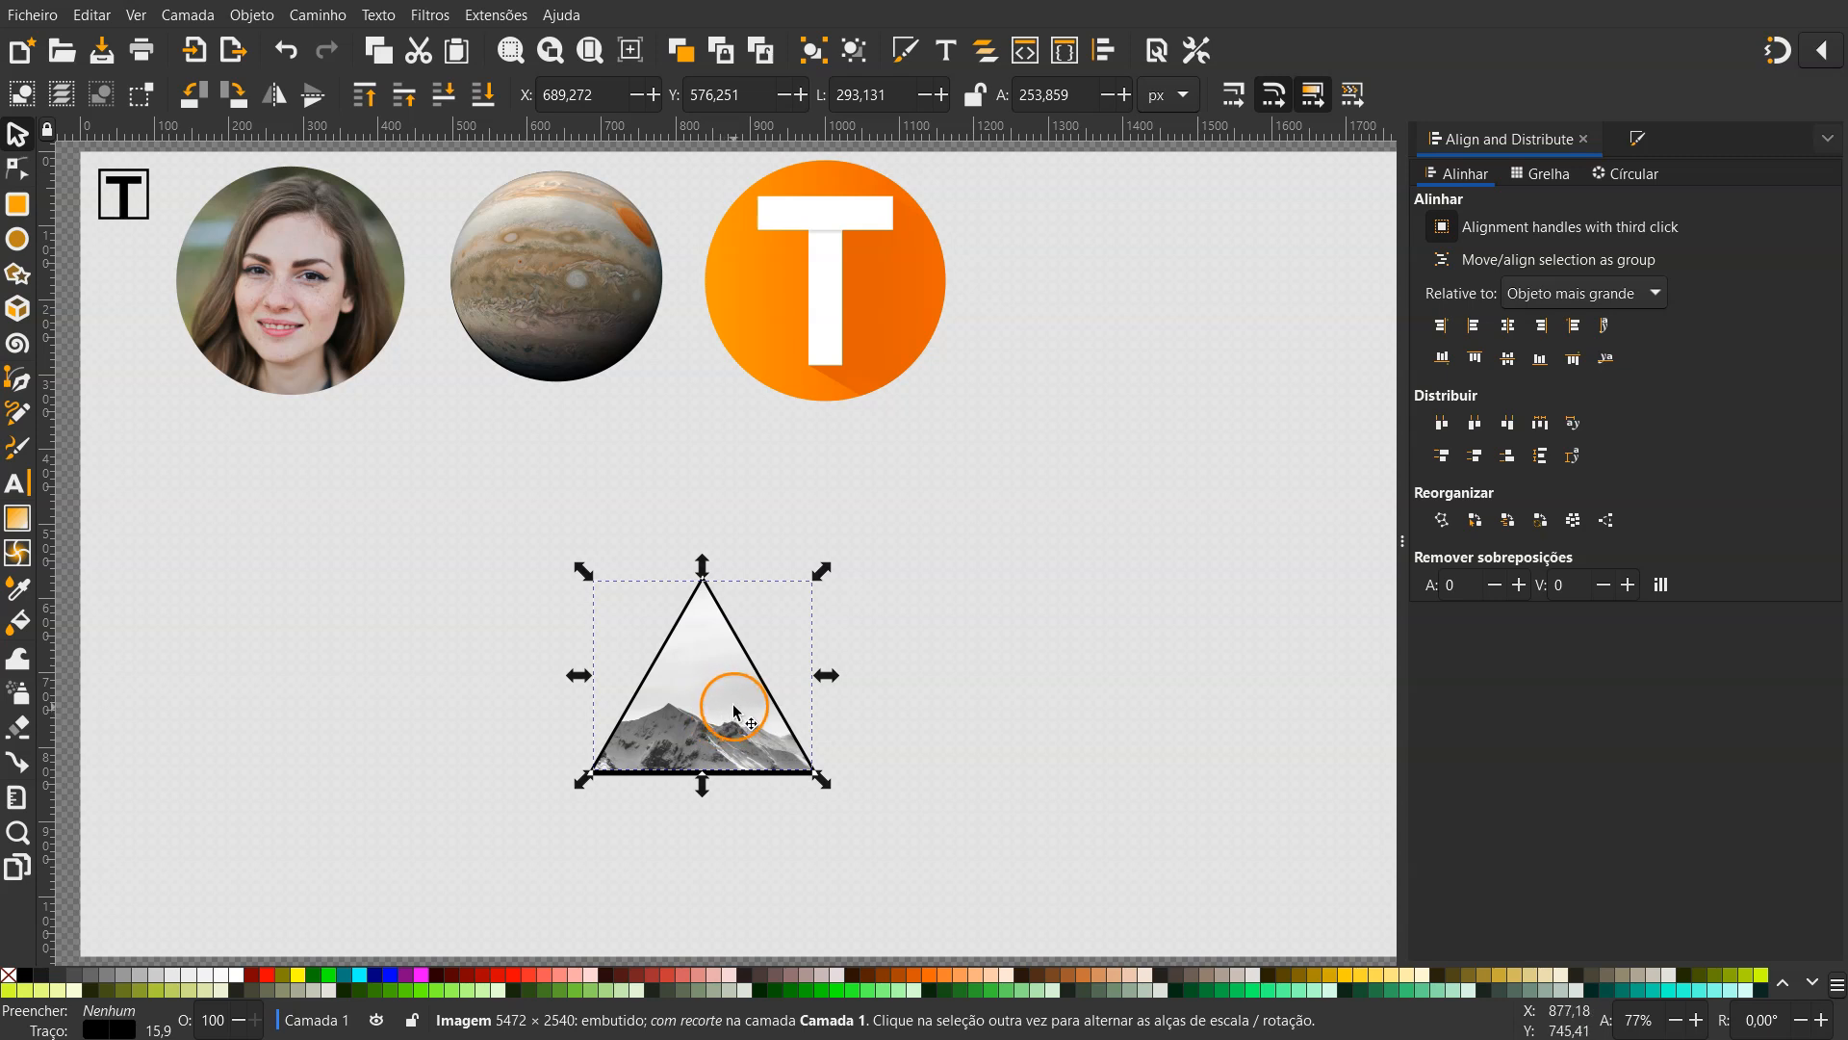
left_click_drag(705, 693, 817, 698)
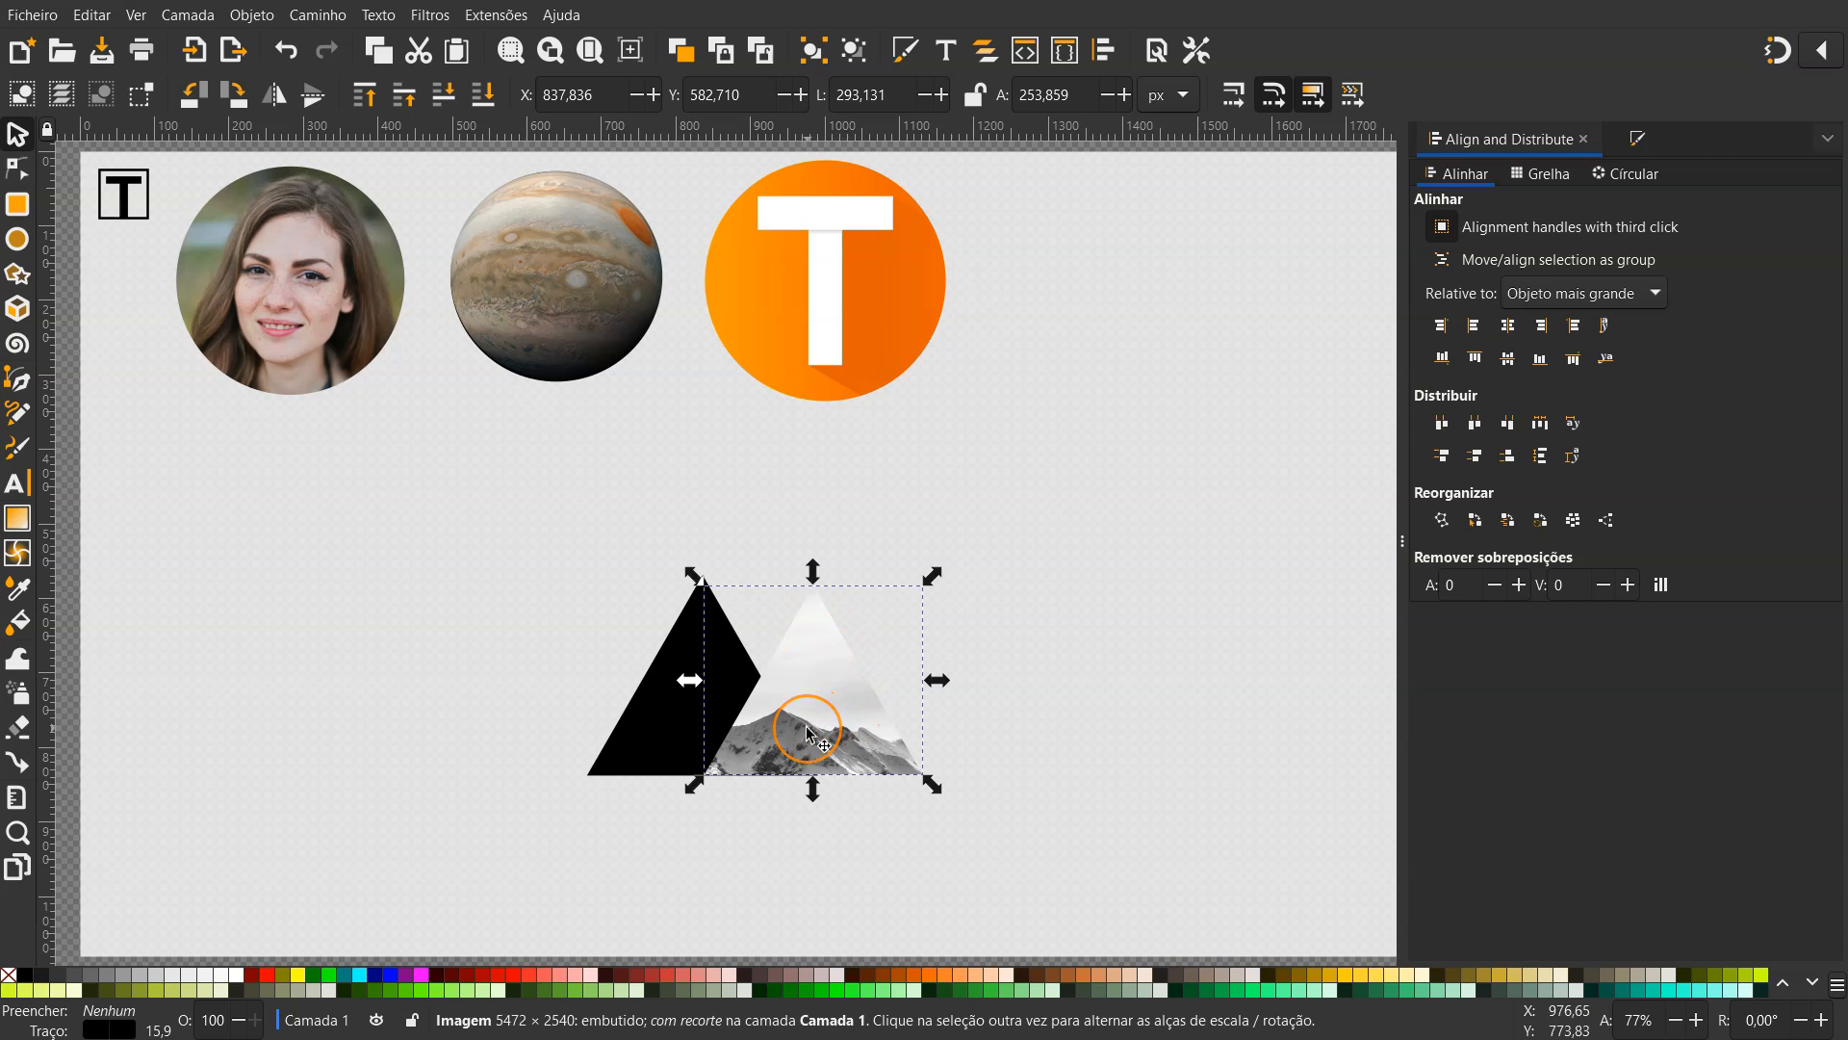
key("ctrl+z")
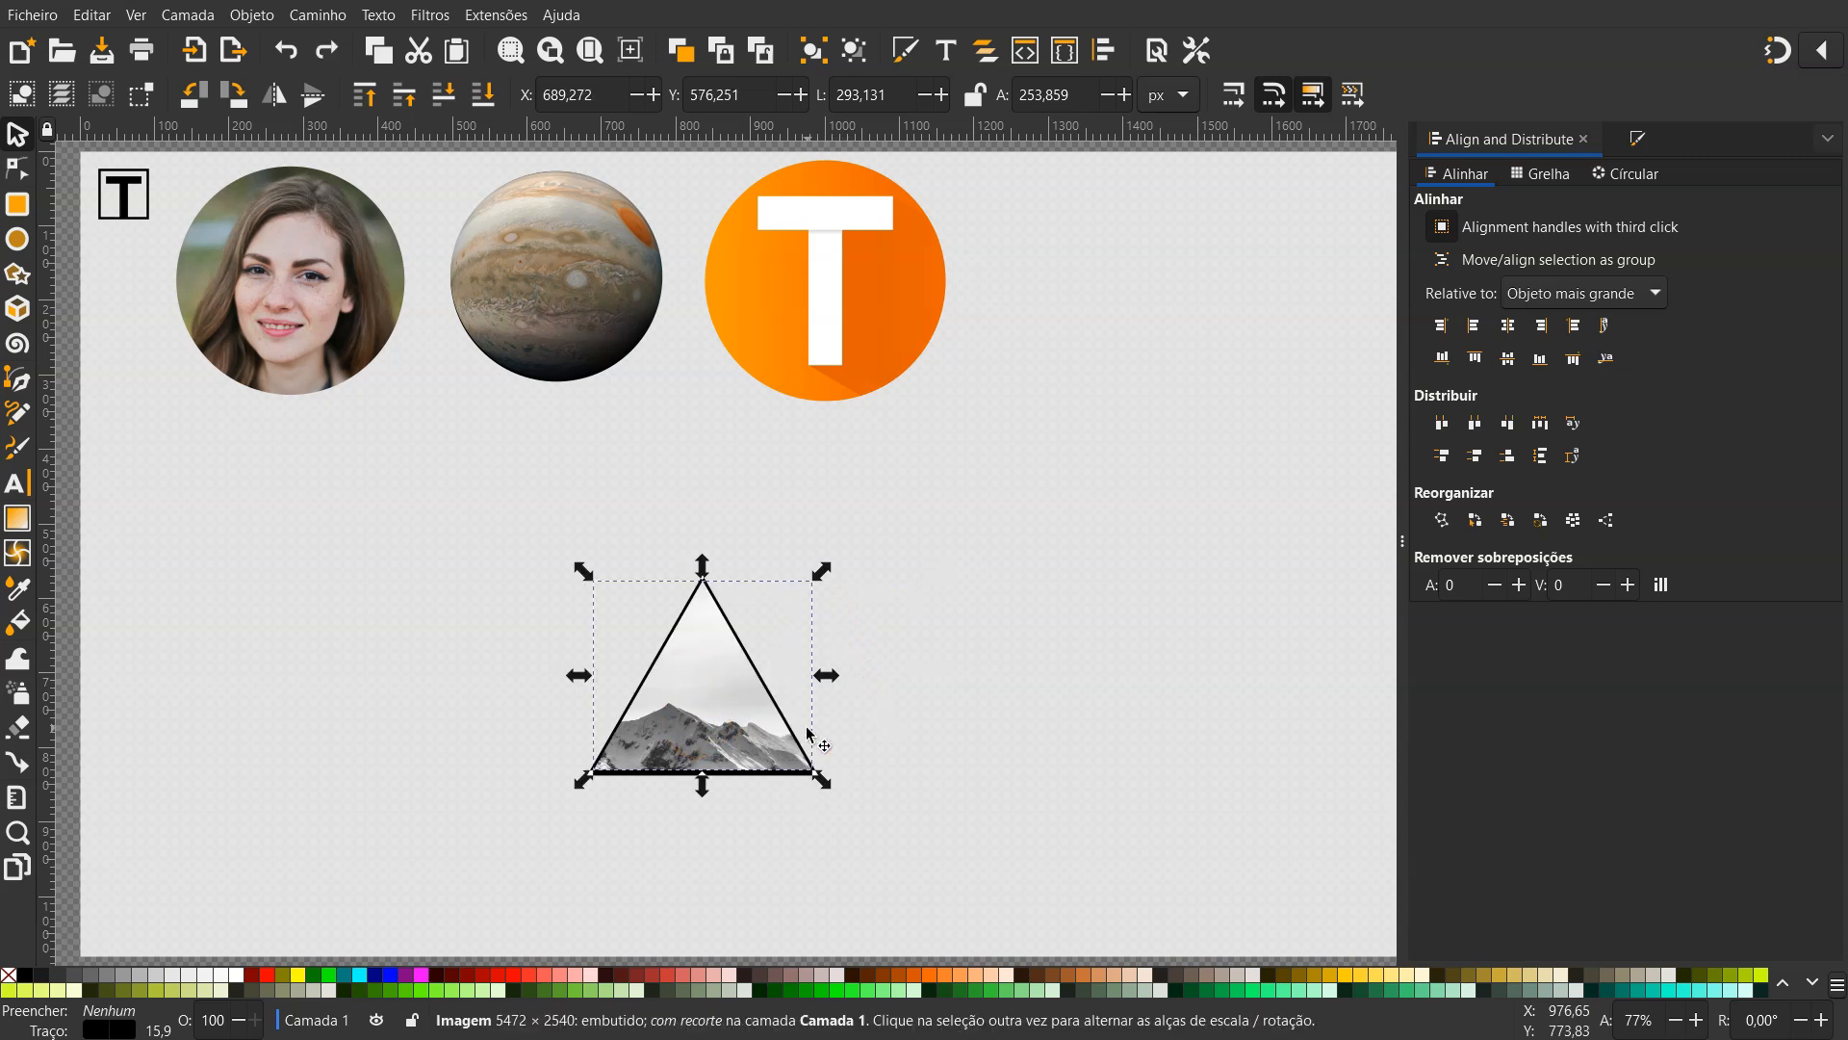
Select the black triangle lying beneath the clipped mountain picture
key("alt")
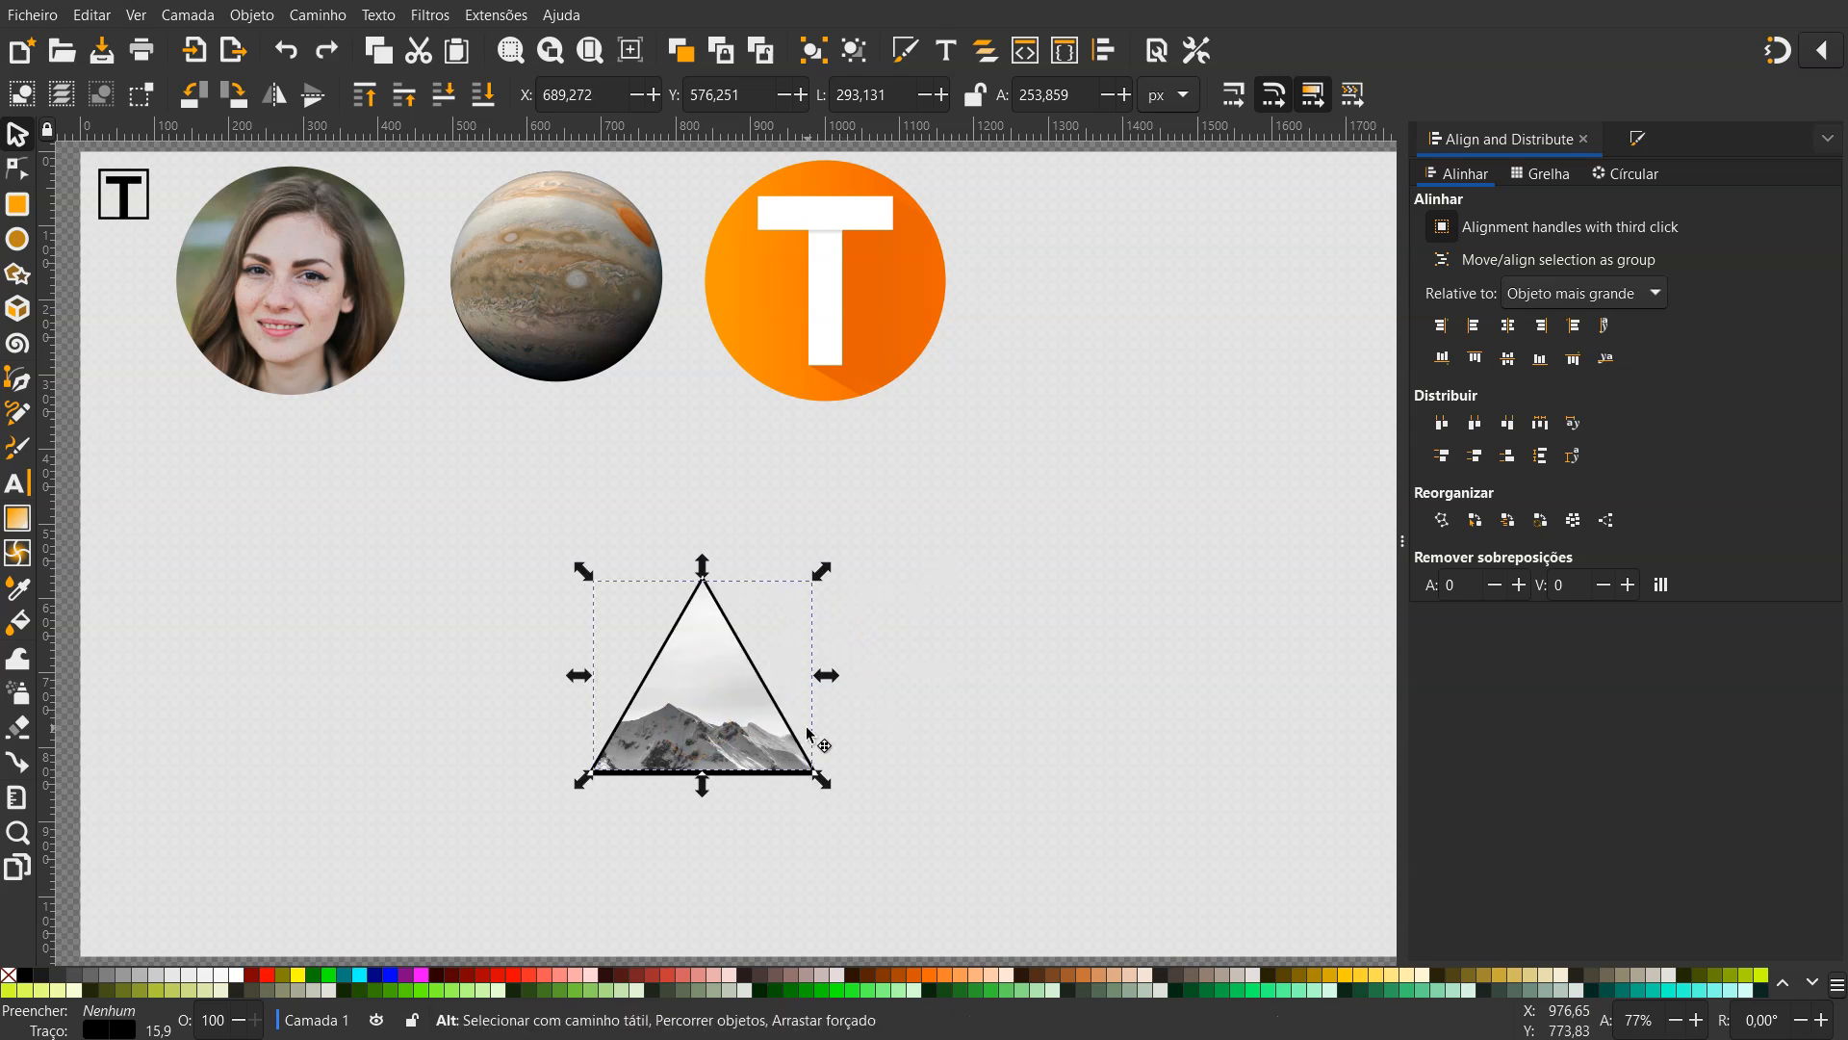
left_click(712, 700, "alt")
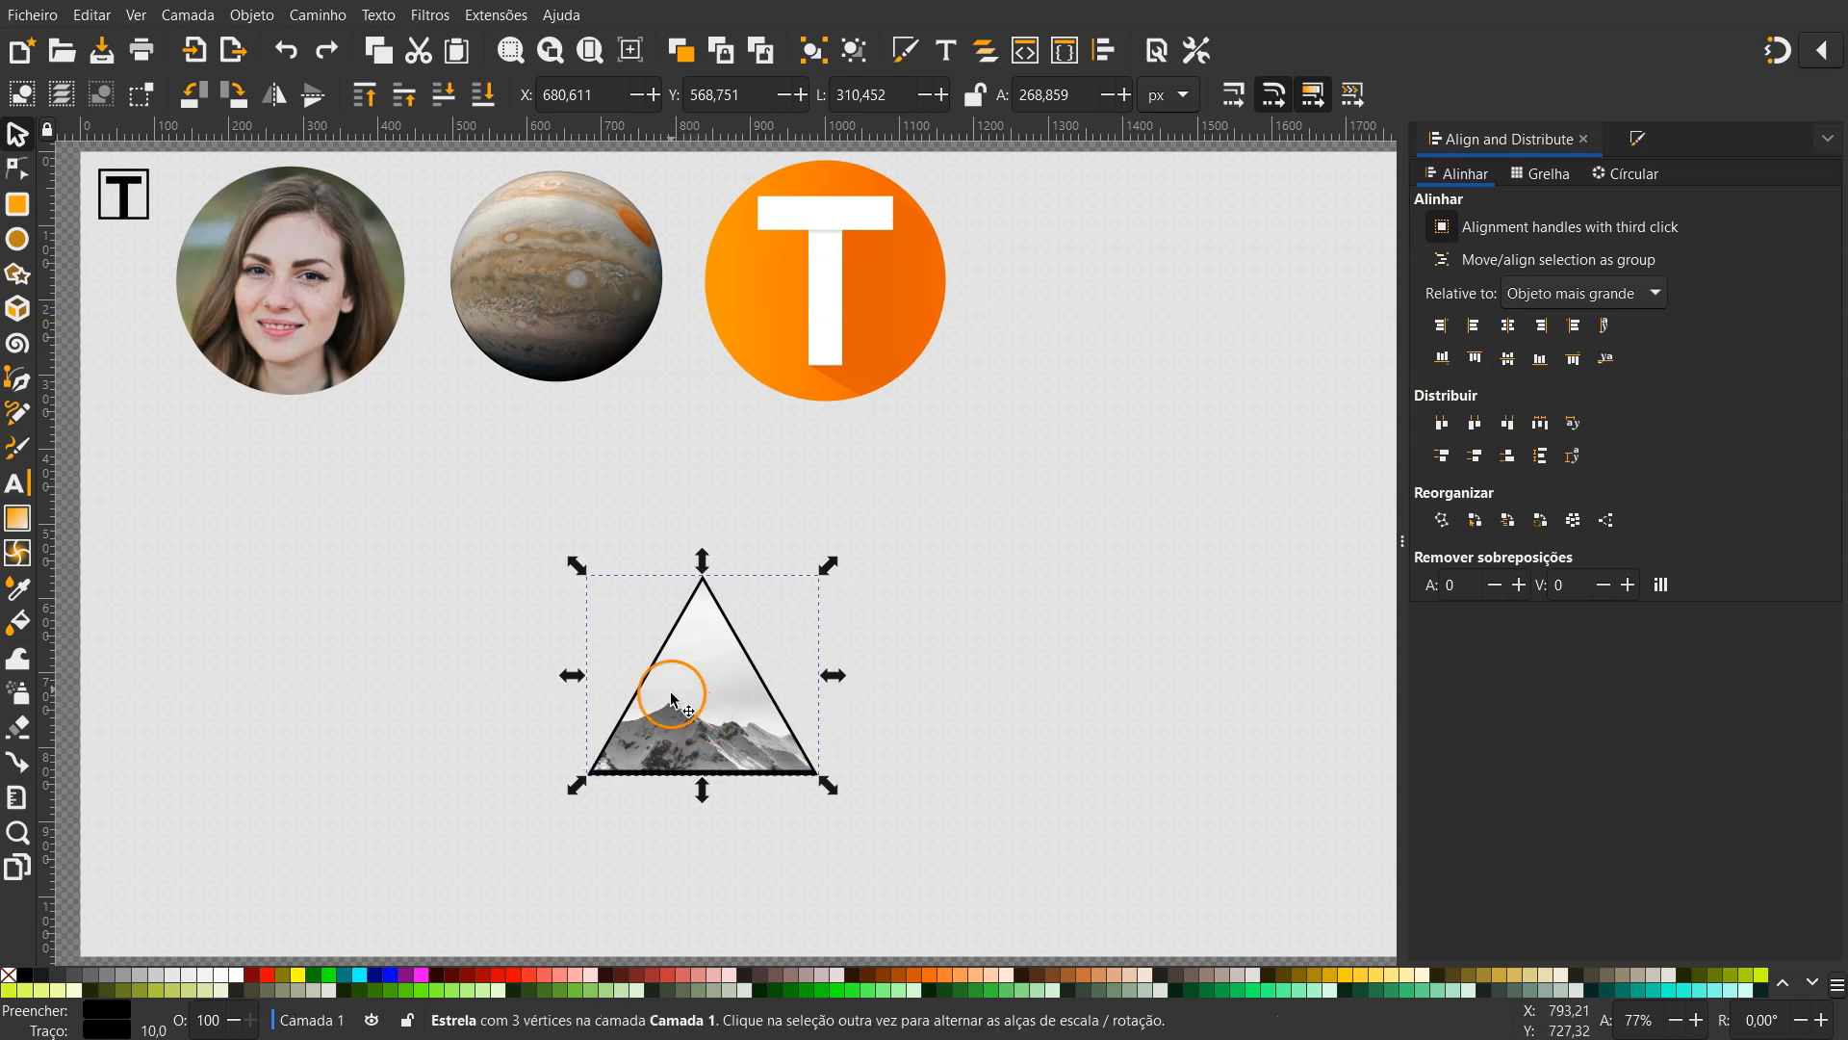
Nudge the black triangle to the right behind the mountain picture and undo the move
key("Right")
key("Right")
key("Right")
key("Right")
key("Right")
key("Right")
key("Right")
key("Right")
key("Right")
key("Right")
key("Right")
key("Right")
key("Right")
key("Right")
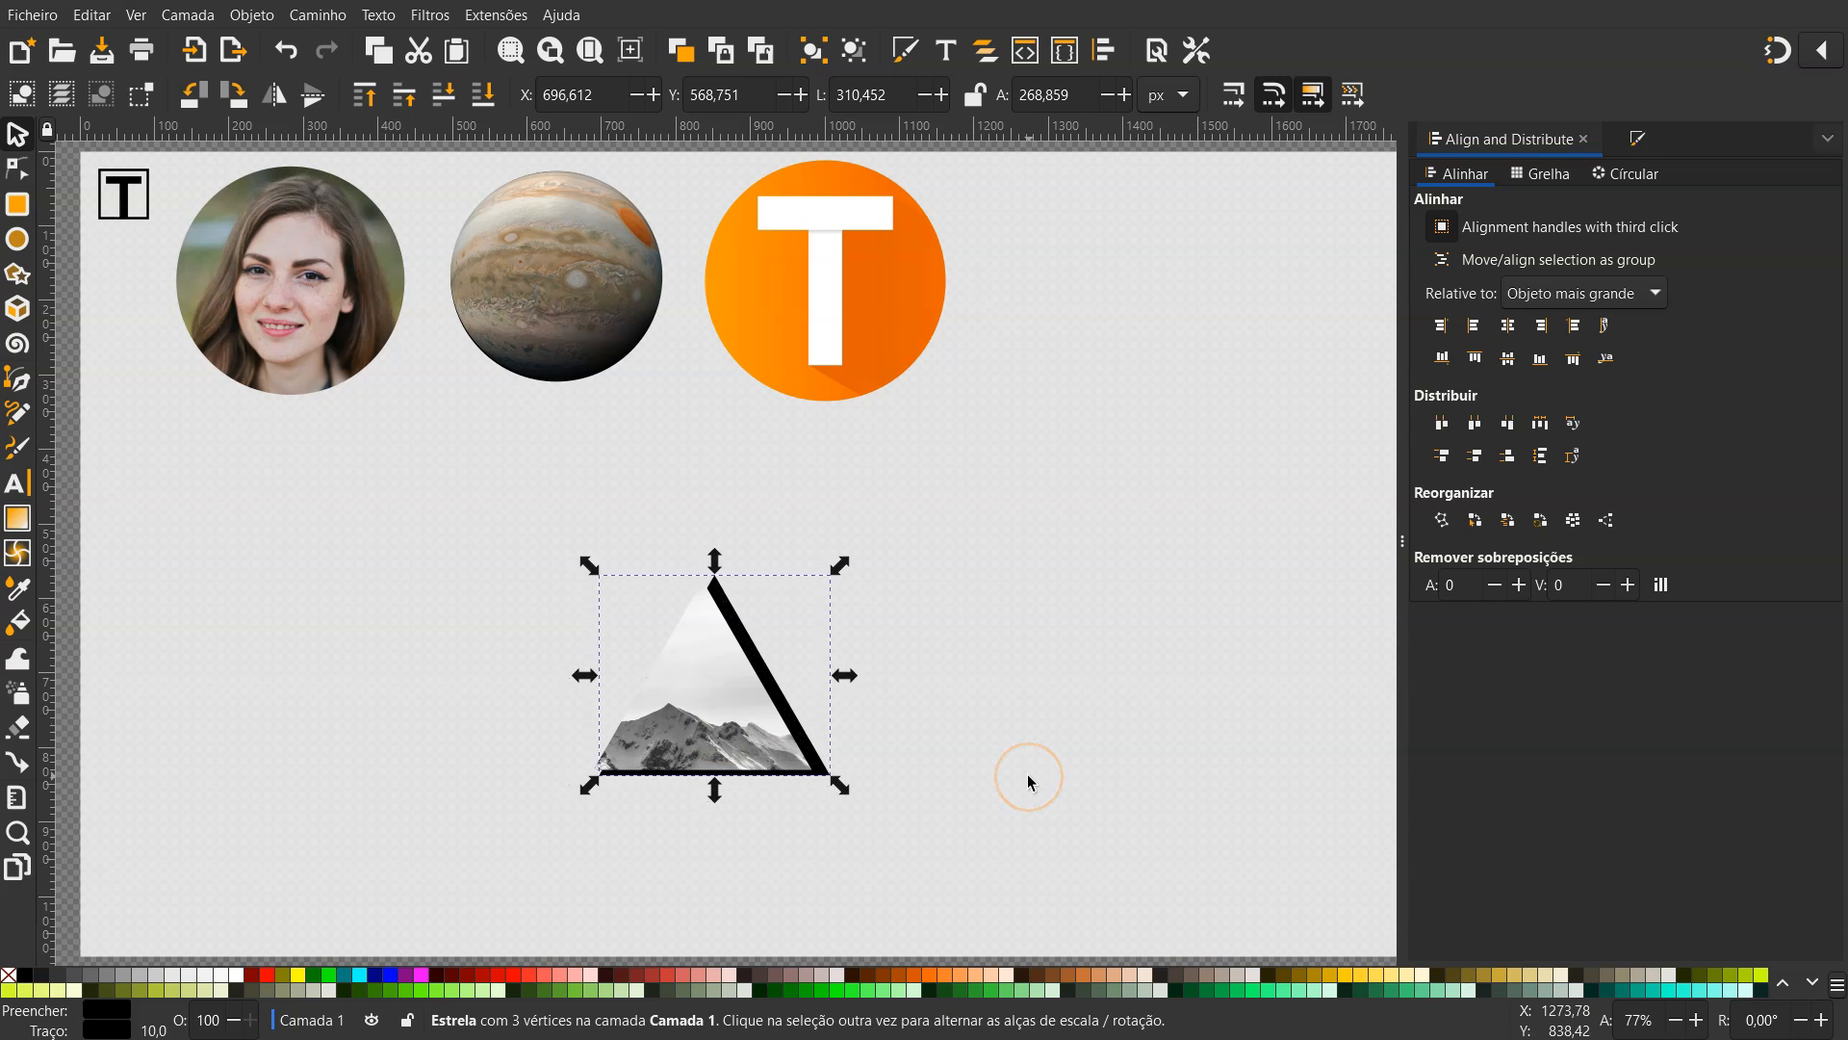
key("Right")
key("Right")
key("Right")
key("Right")
key("Right")
key("Right")
key("Right")
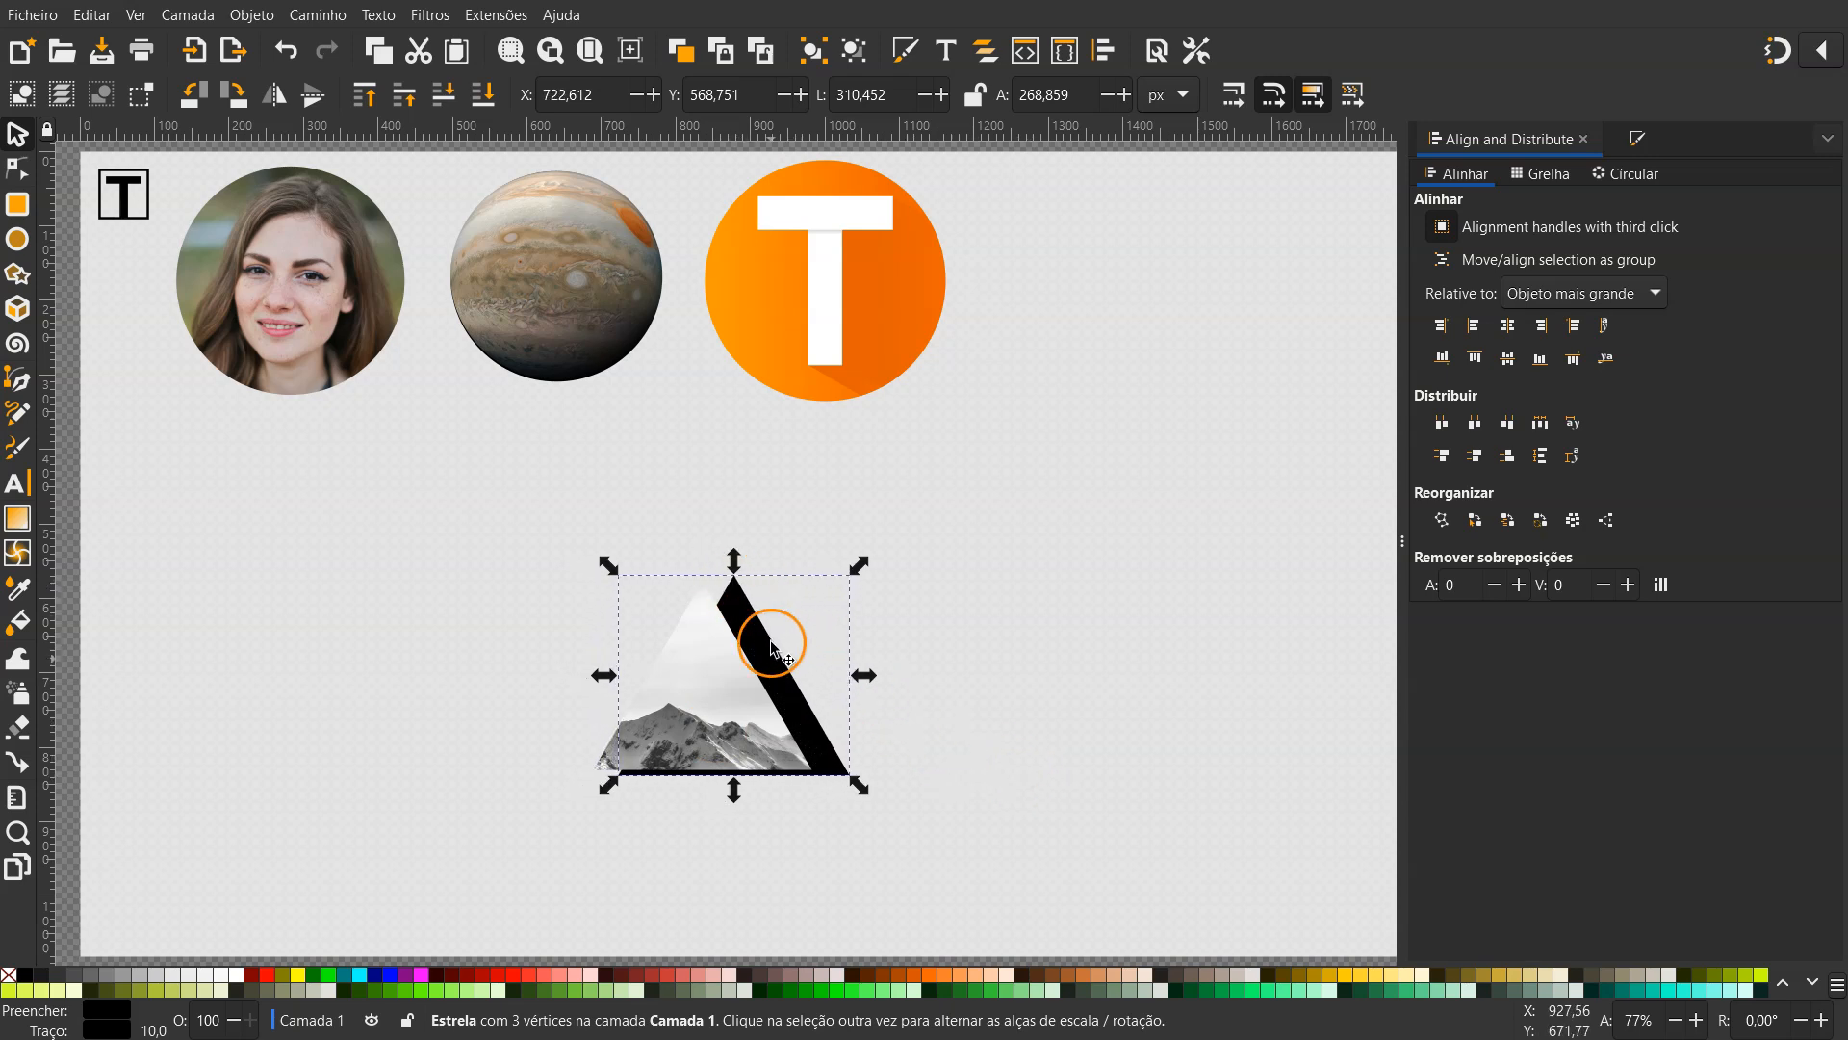
key("ctrl+z")
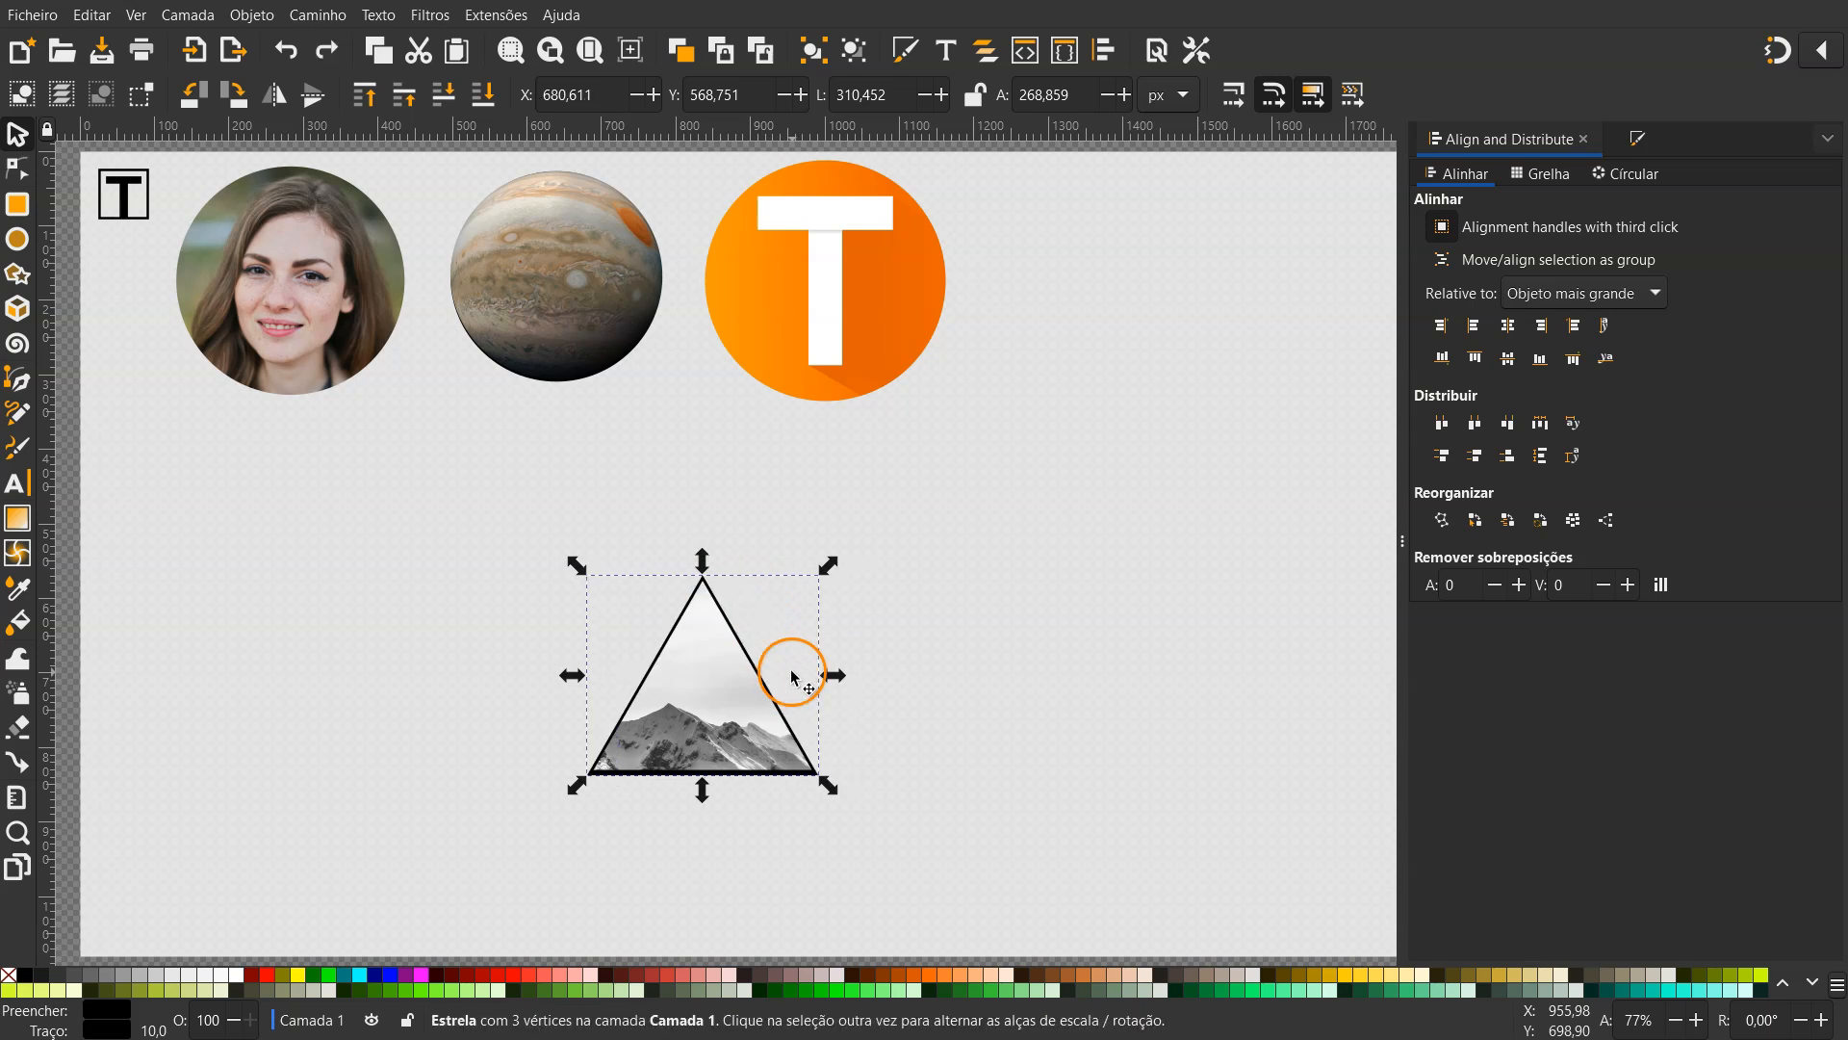
Thicken the black triangle's stroke to 44.3 px so it frames the mountain picture
left_click(1636, 142)
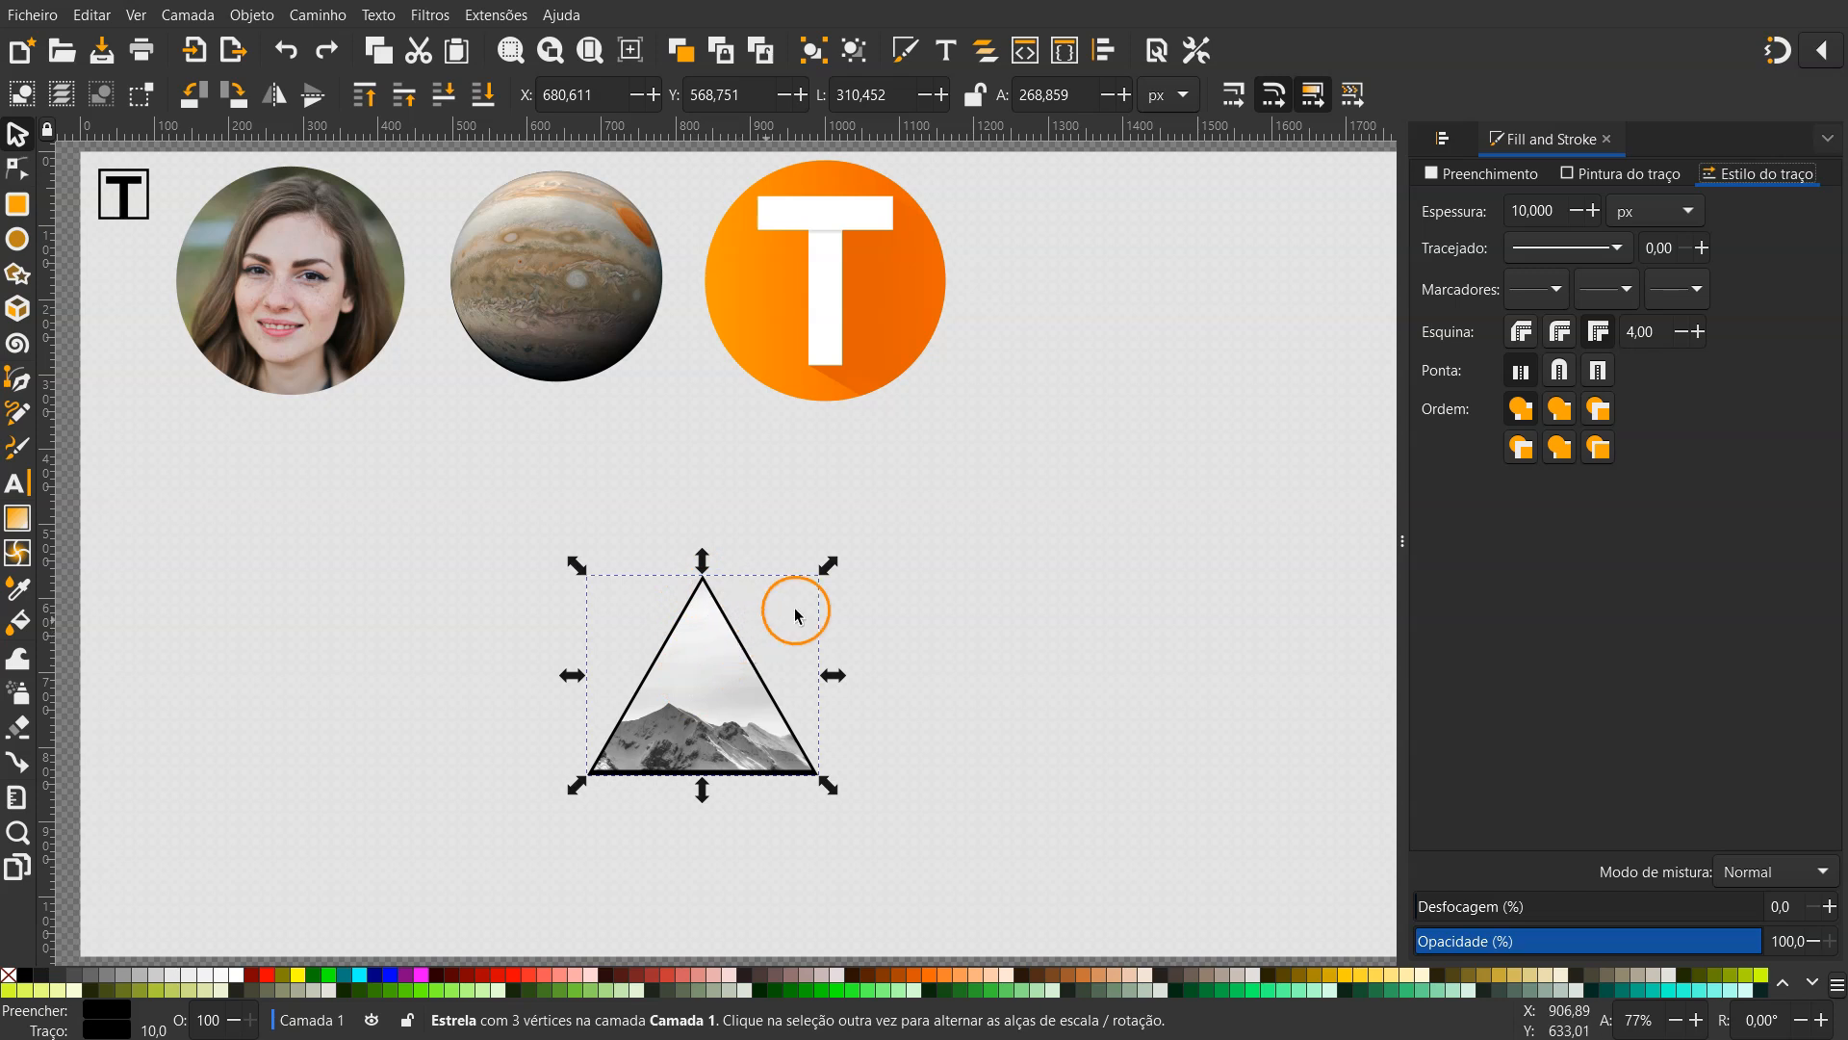
left_click(1594, 211)
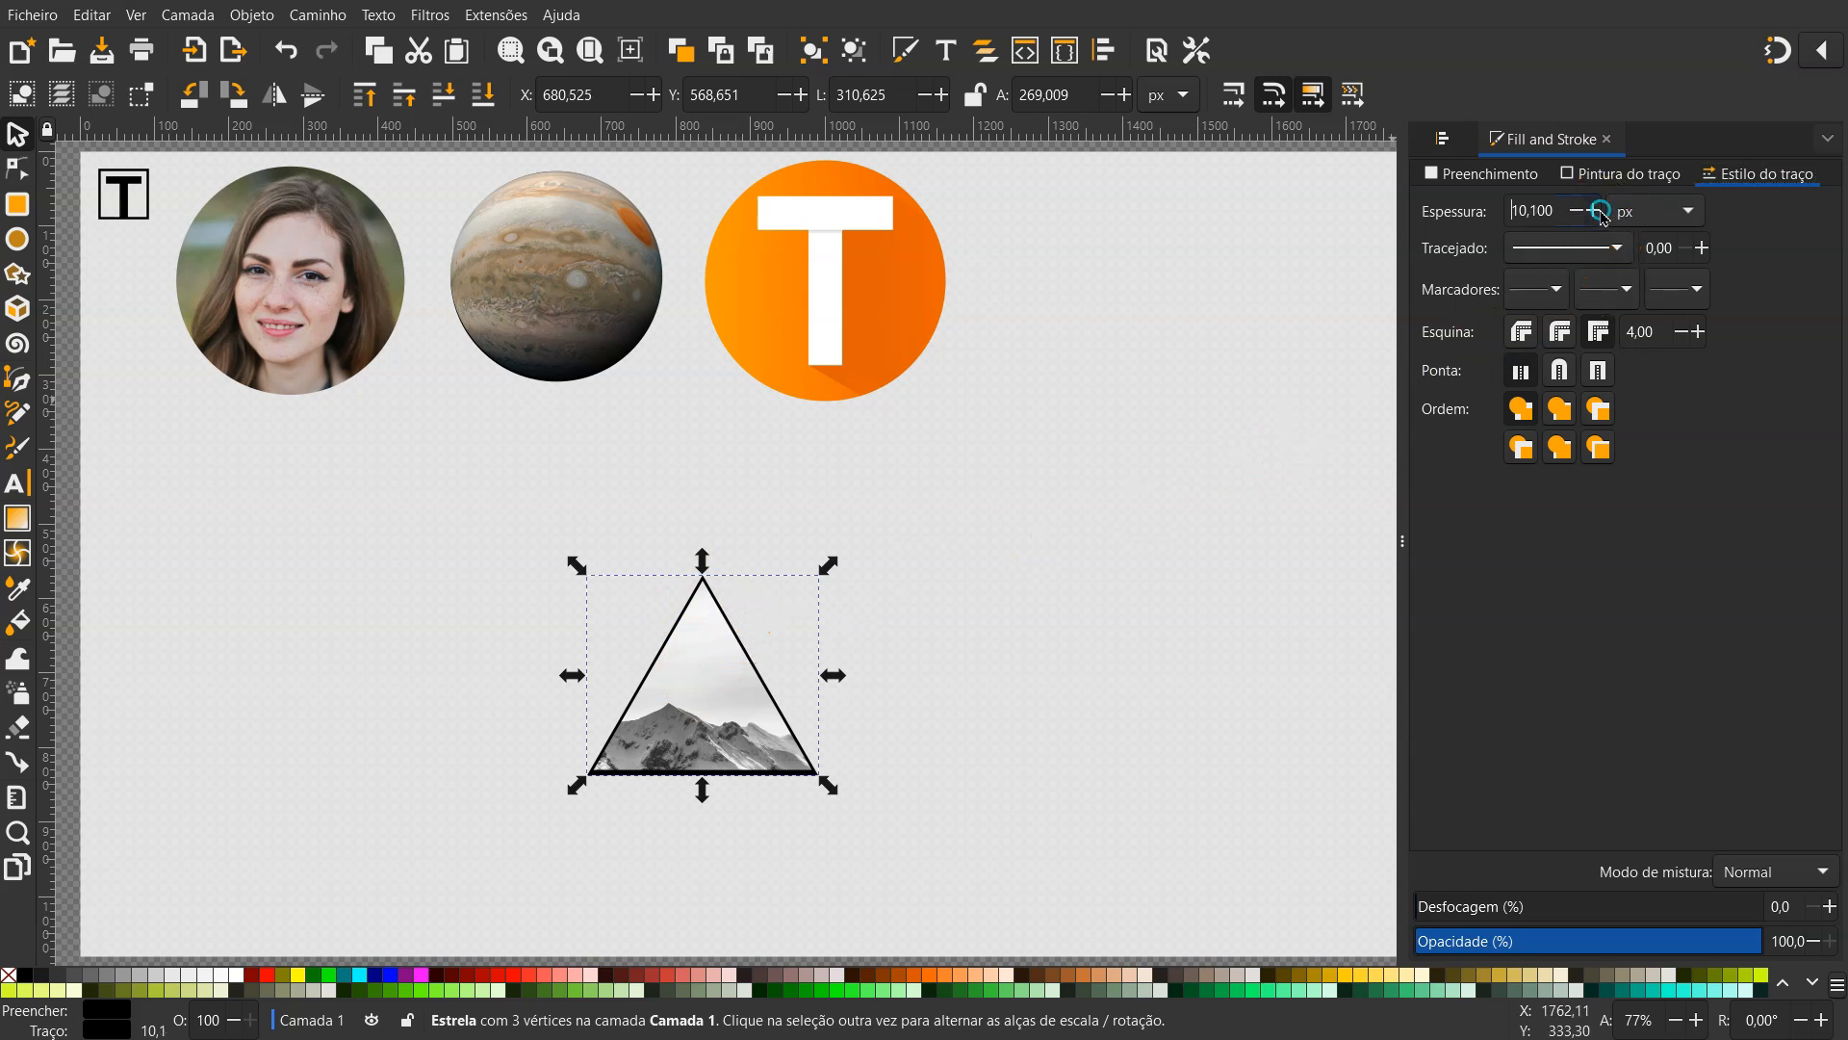
left_click_drag(1601, 214, 868, 542)
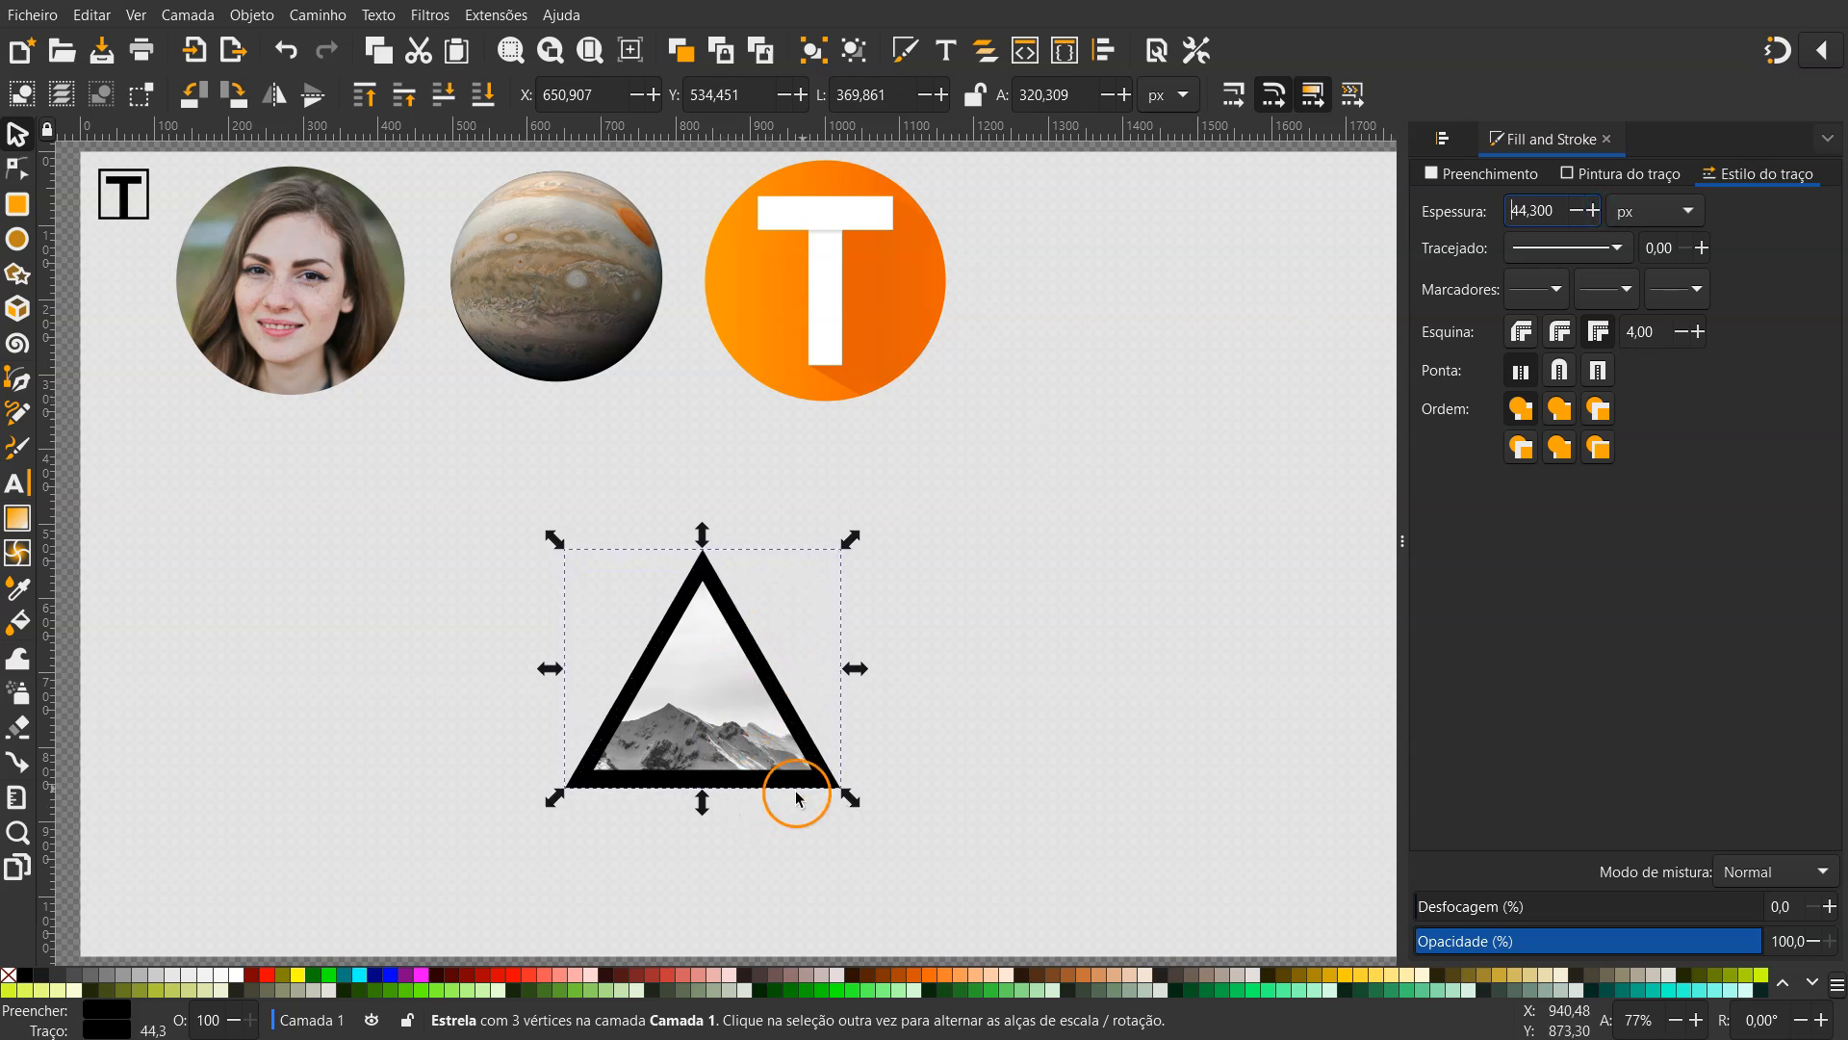
left_click(921, 777)
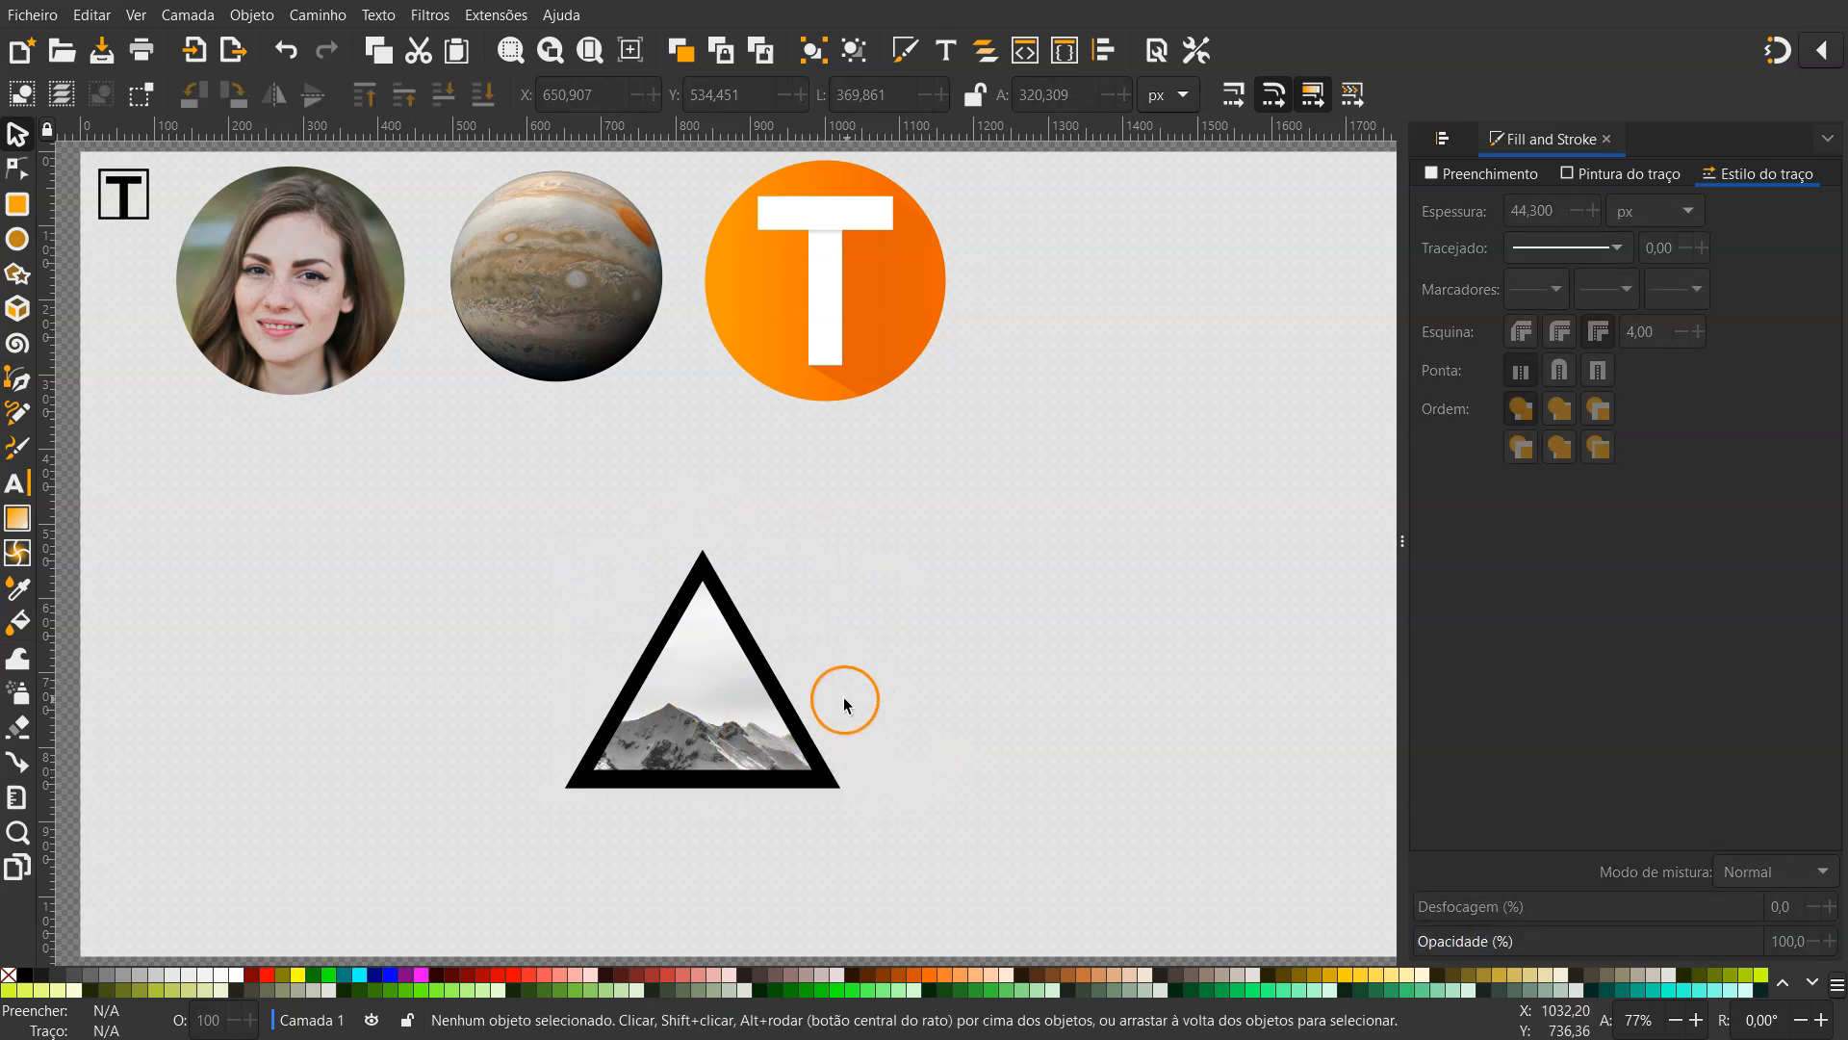
Group the mountain picture with its black triangle and move the group to the right of the orange T logo
left_click_drag(356, 510, 963, 890)
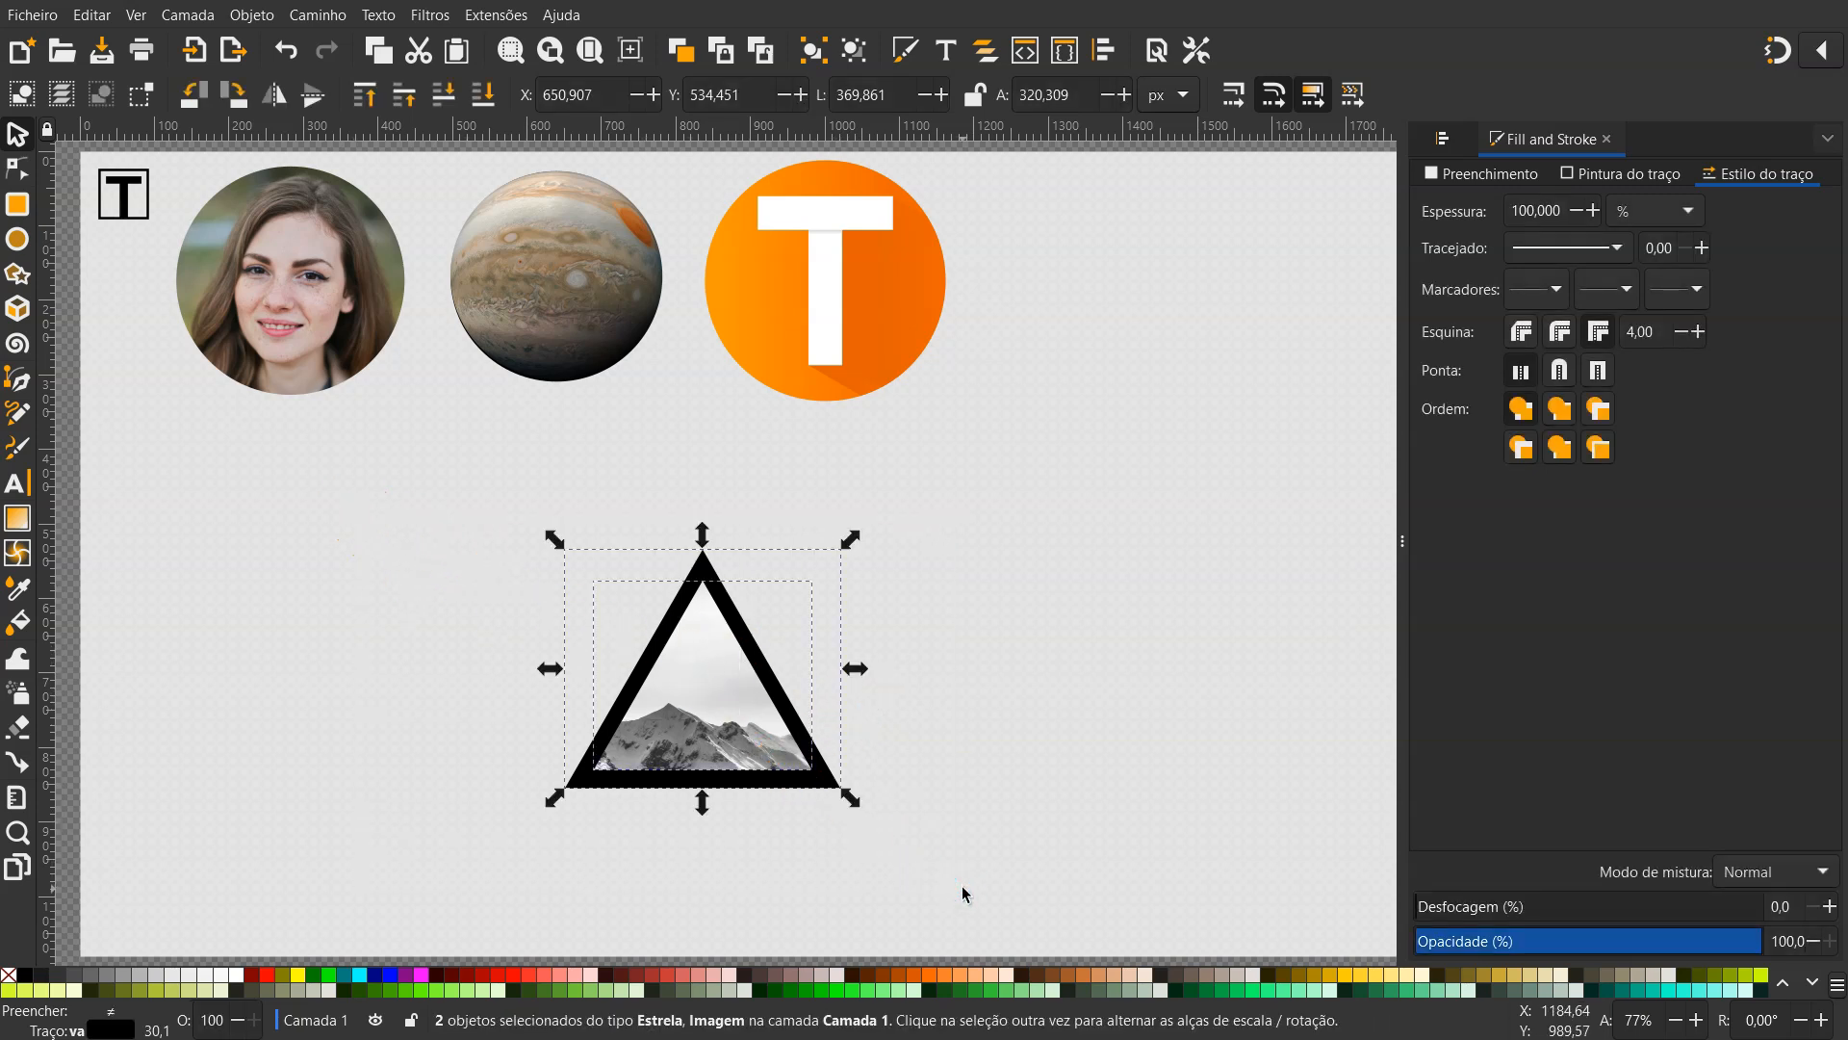
key("ctrl+g")
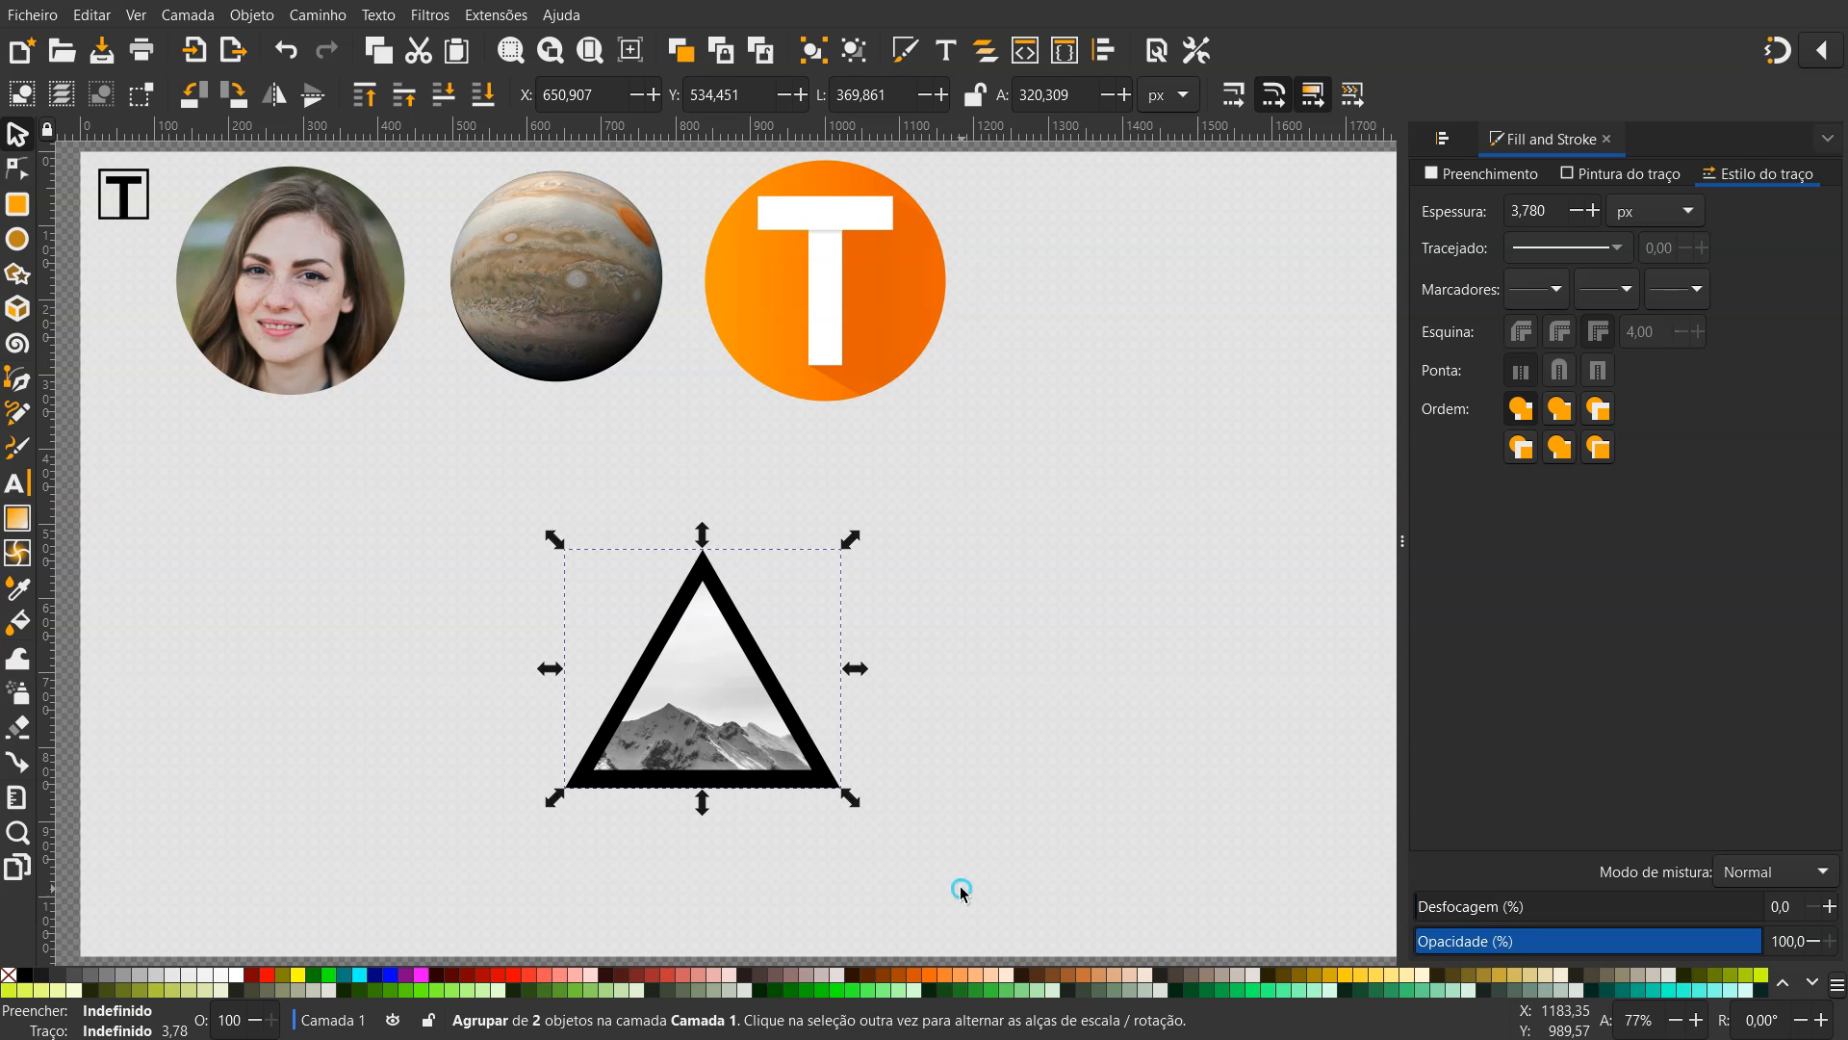
left_click_drag(708, 756, 1102, 427)
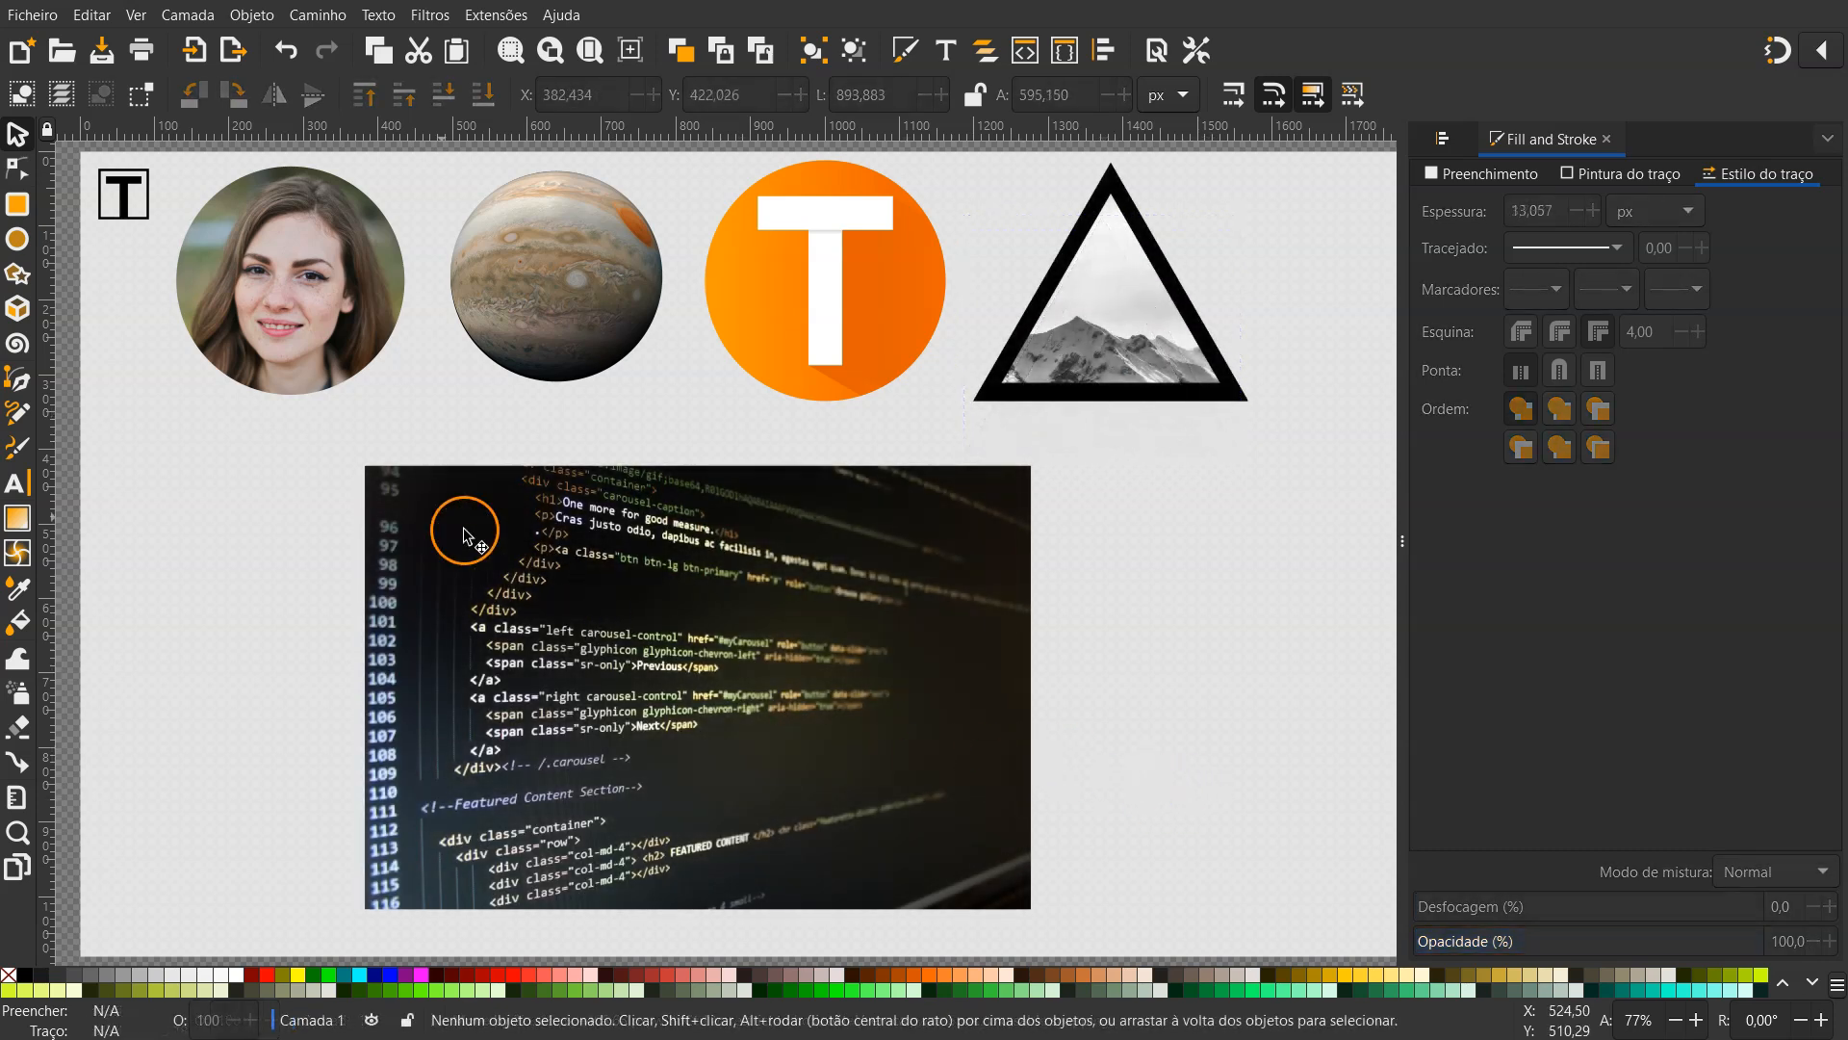
Draw an upright star with 5 corners, about 423 by 402 px, overlapping the right edge of the code picture
left_click(19, 279)
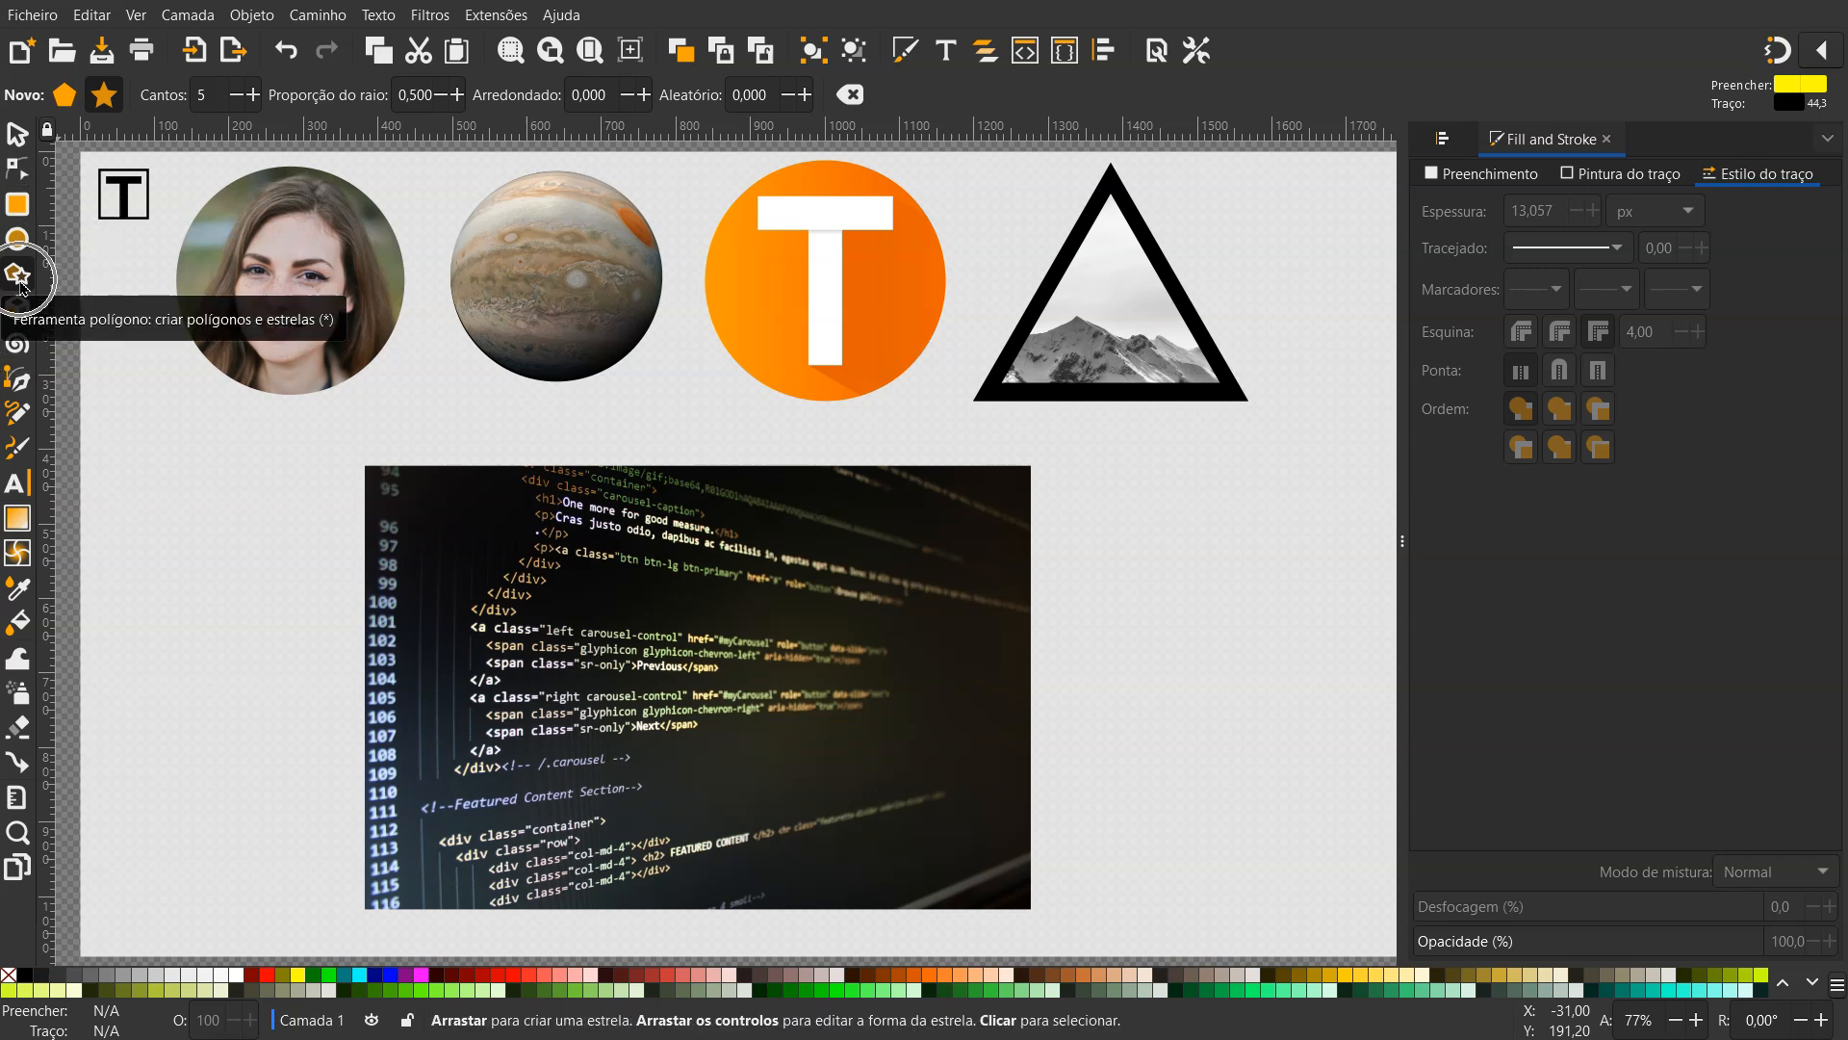
left_click(209, 94)
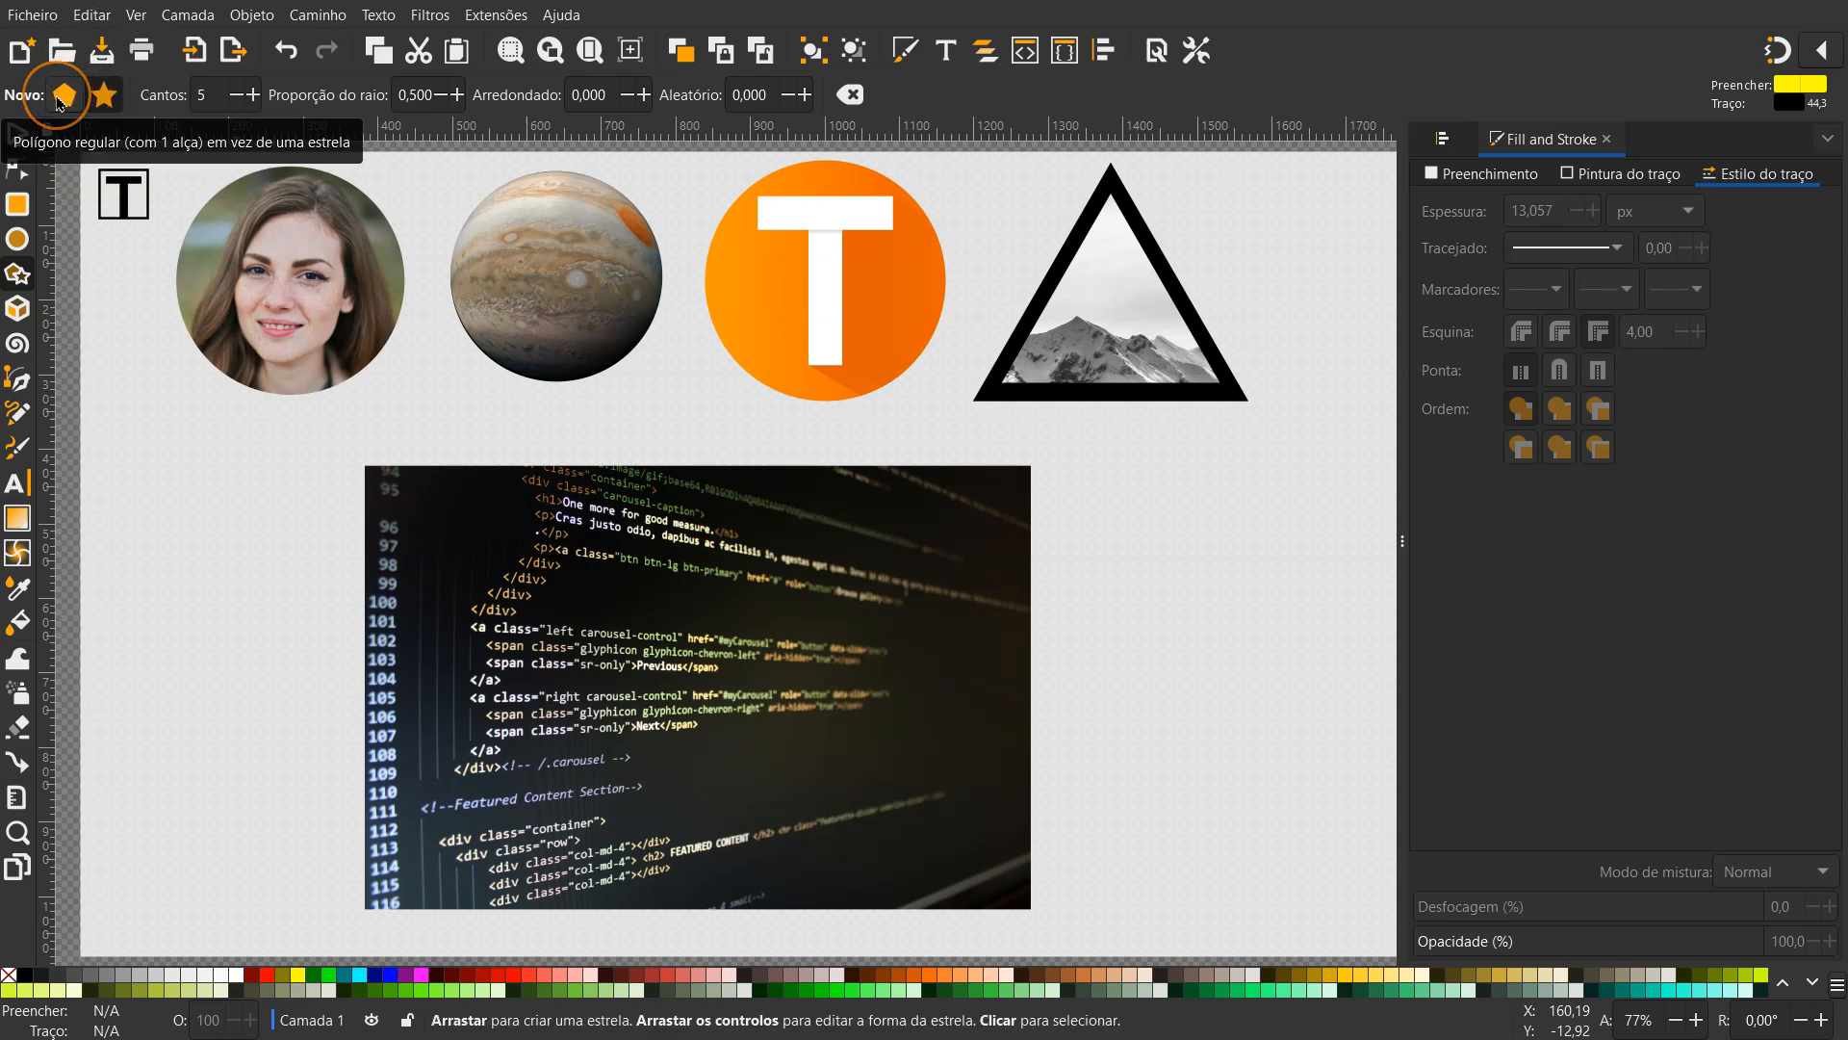
left_click_drag(1117, 729, 1124, 570)
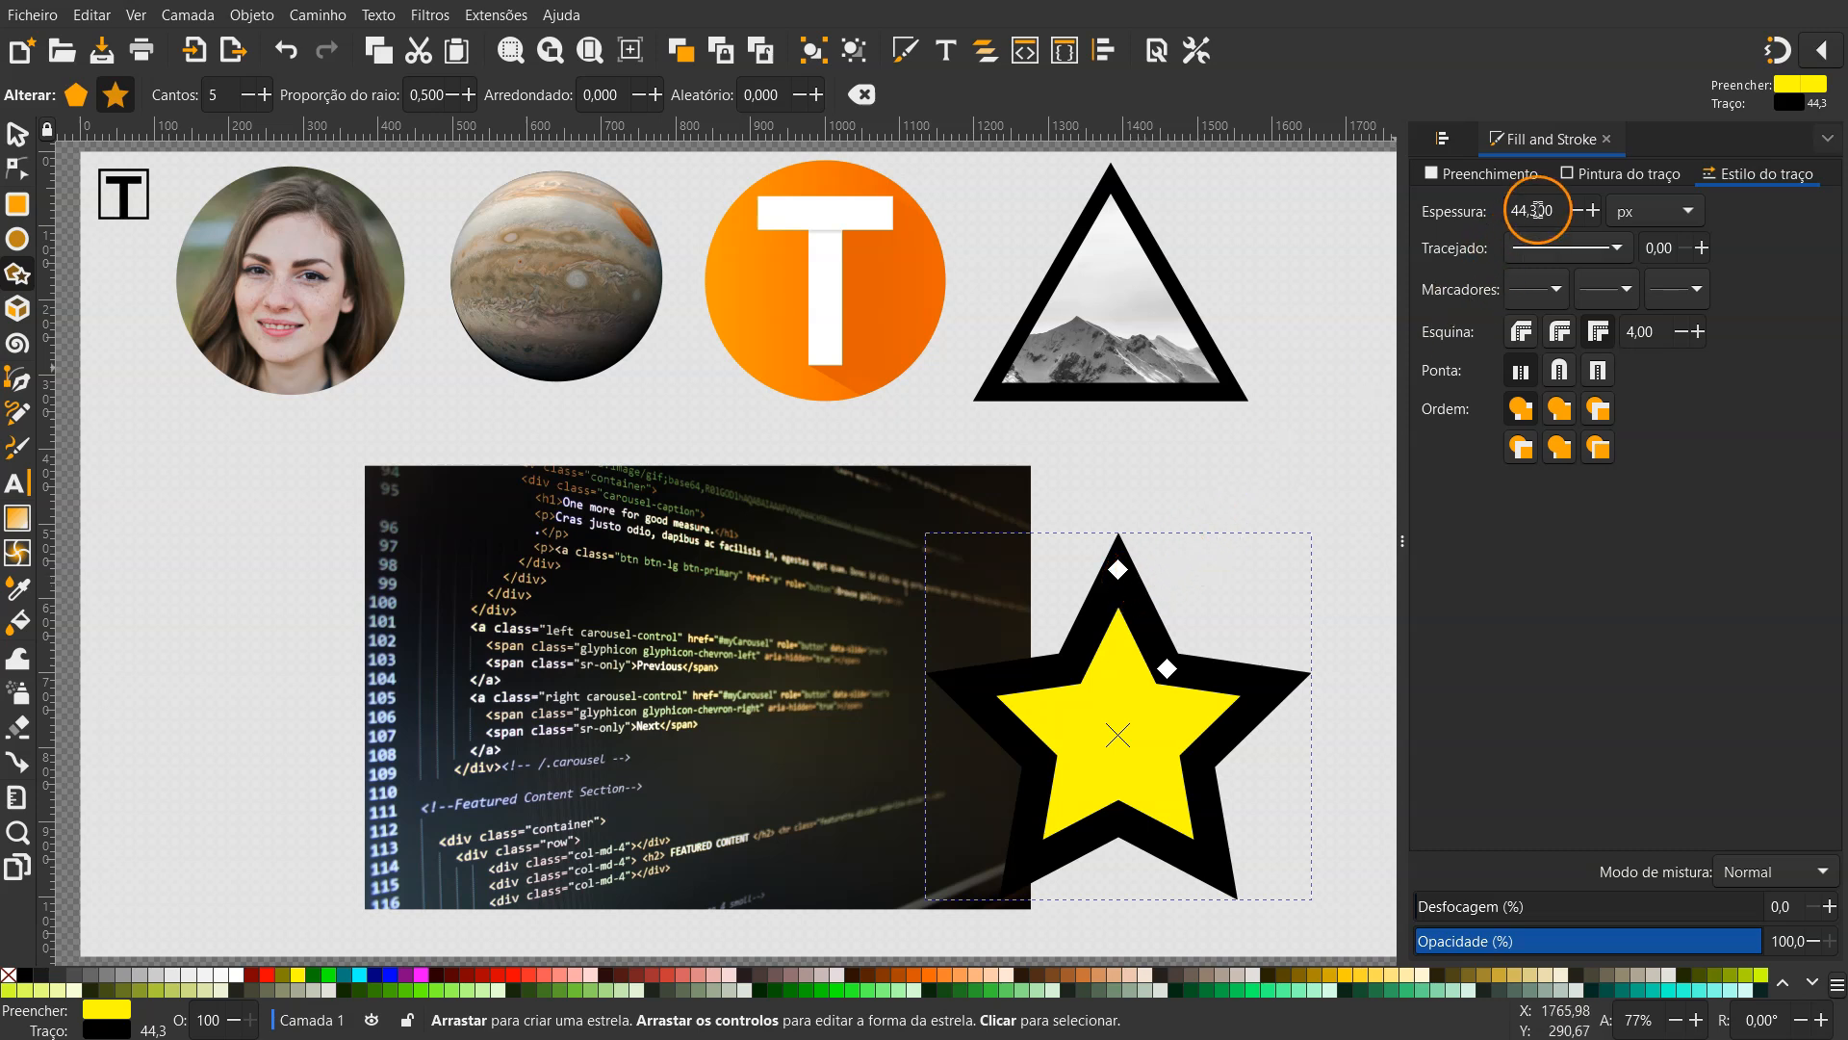
Remove the yellow star's stroke and set its opacity to 50
left_click(1586, 178)
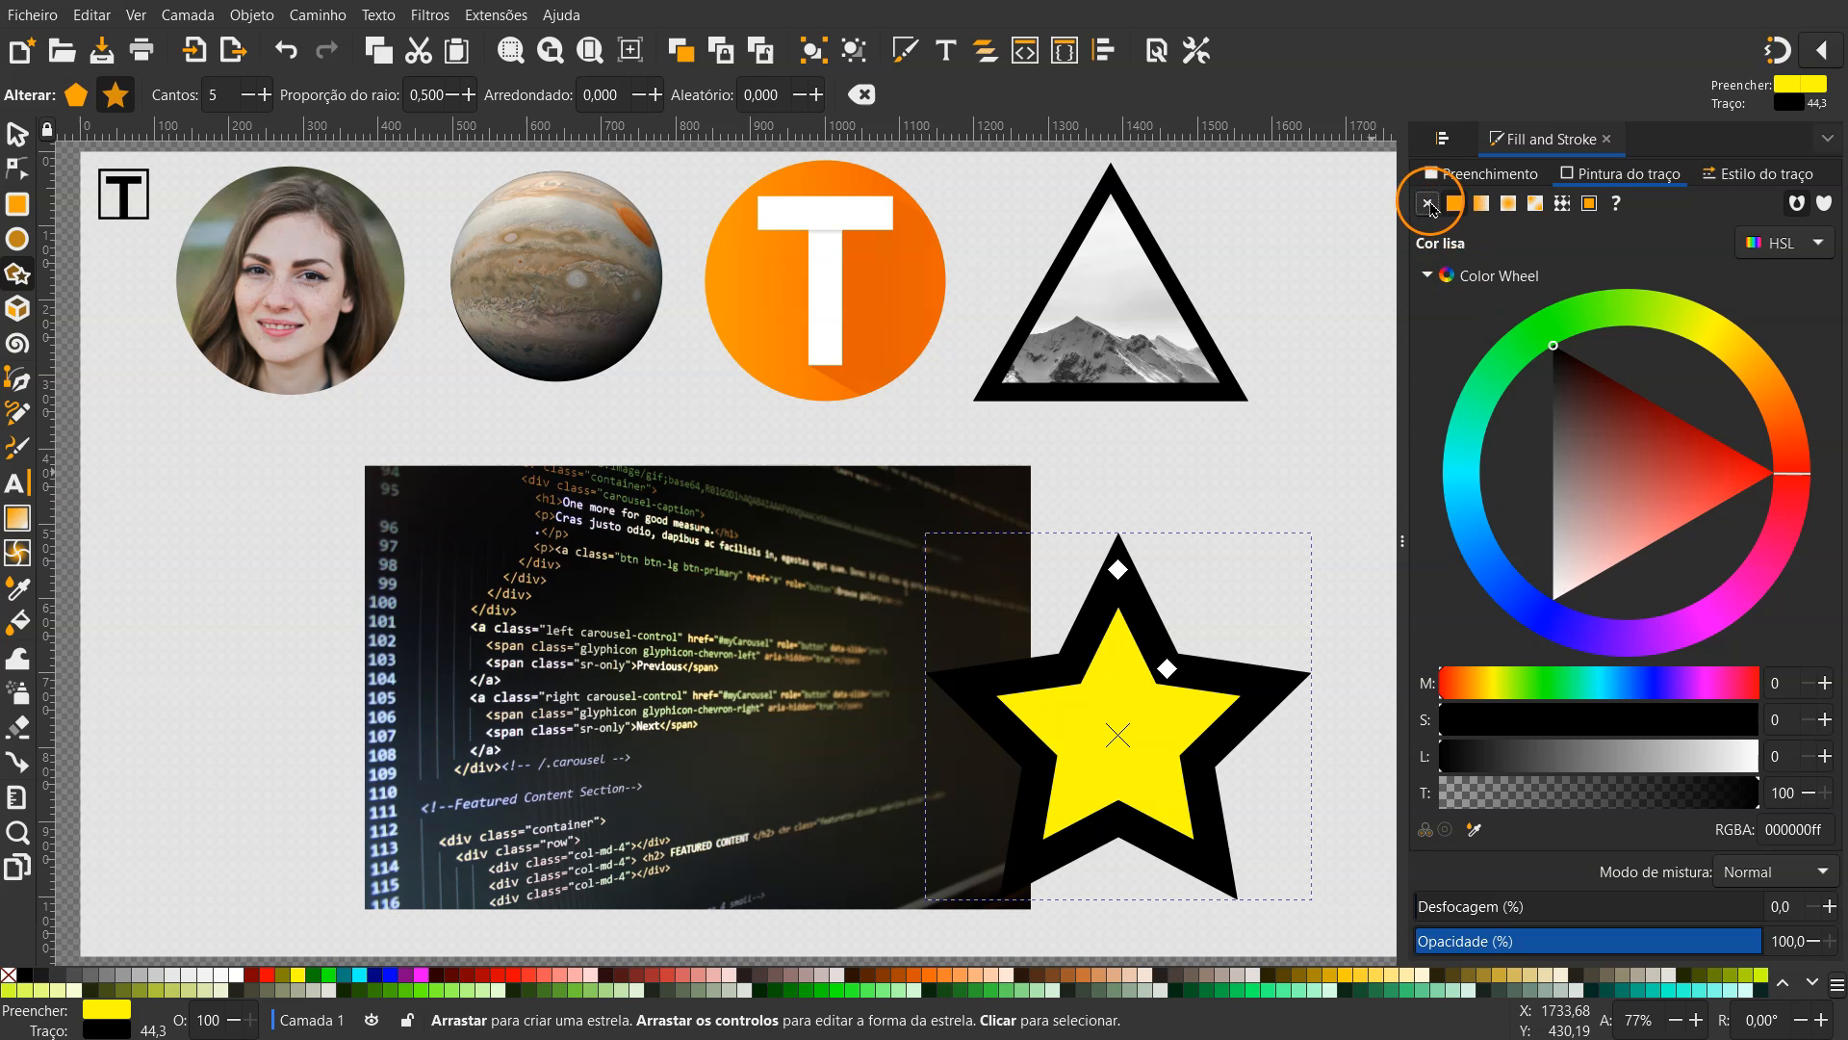
left_click(1427, 203)
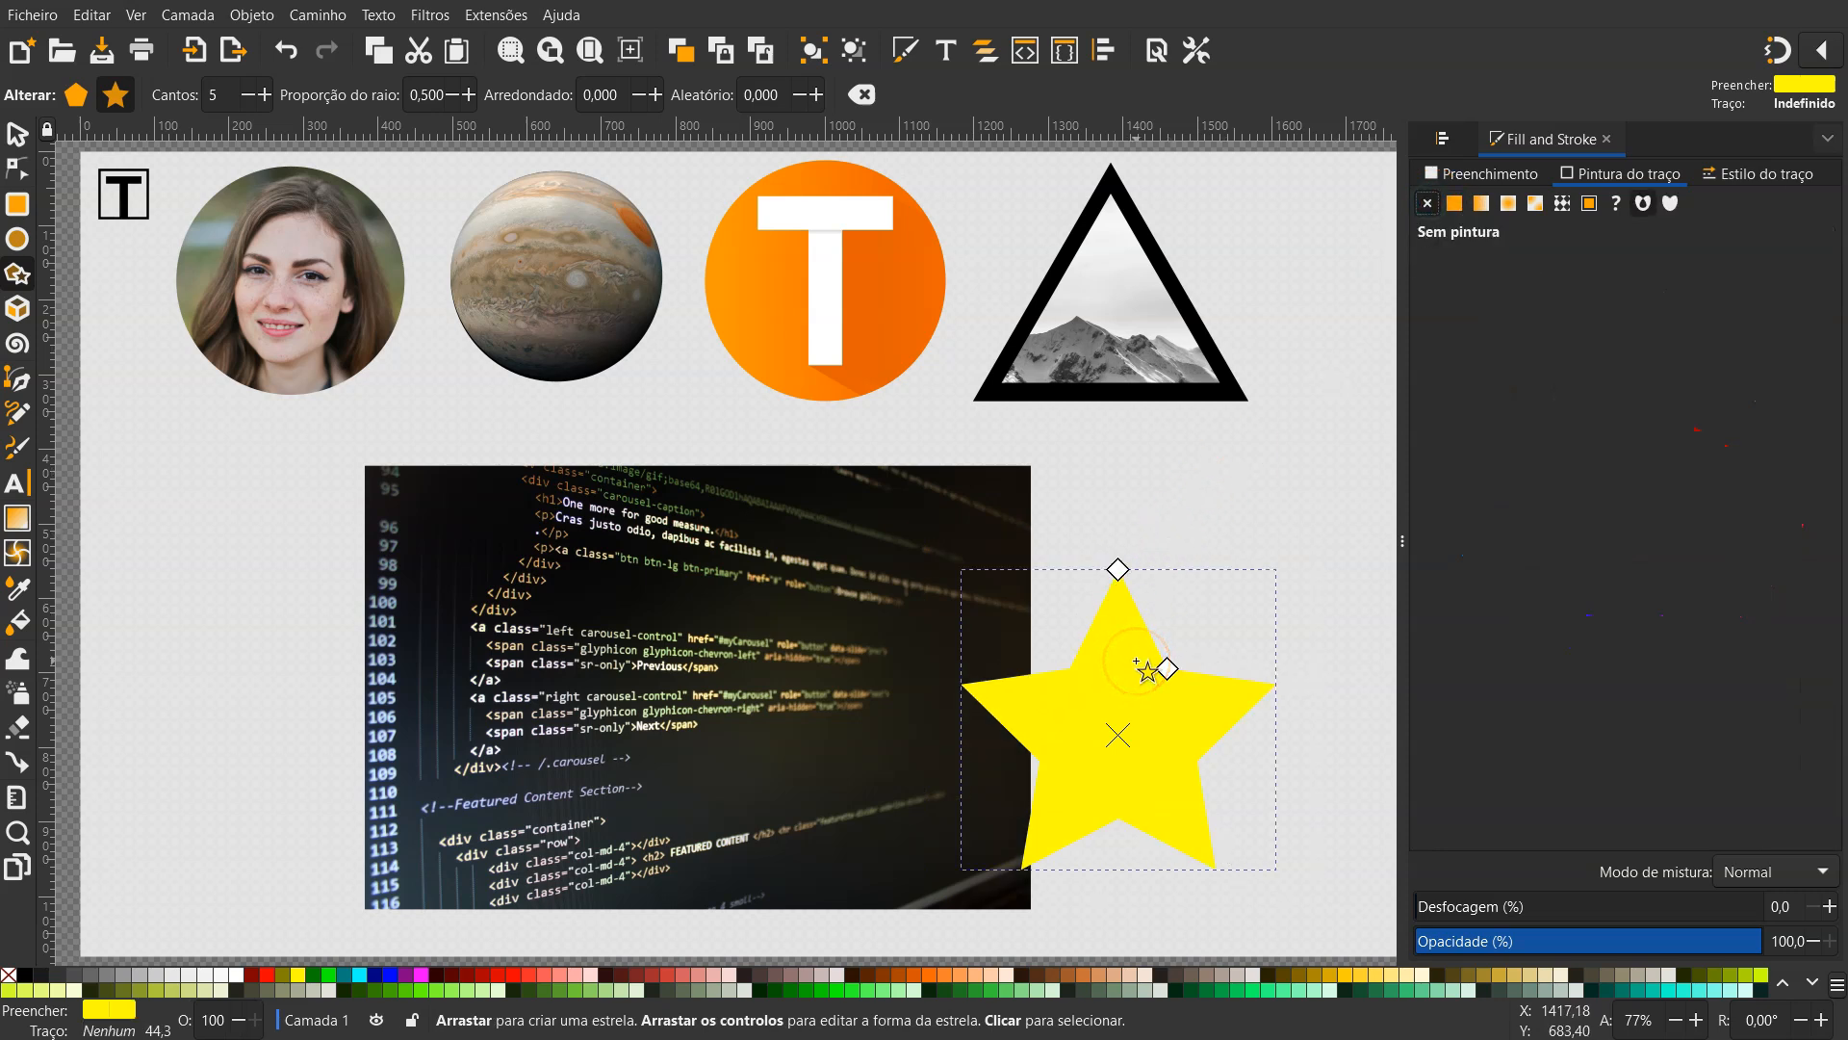
left_click(18, 135)
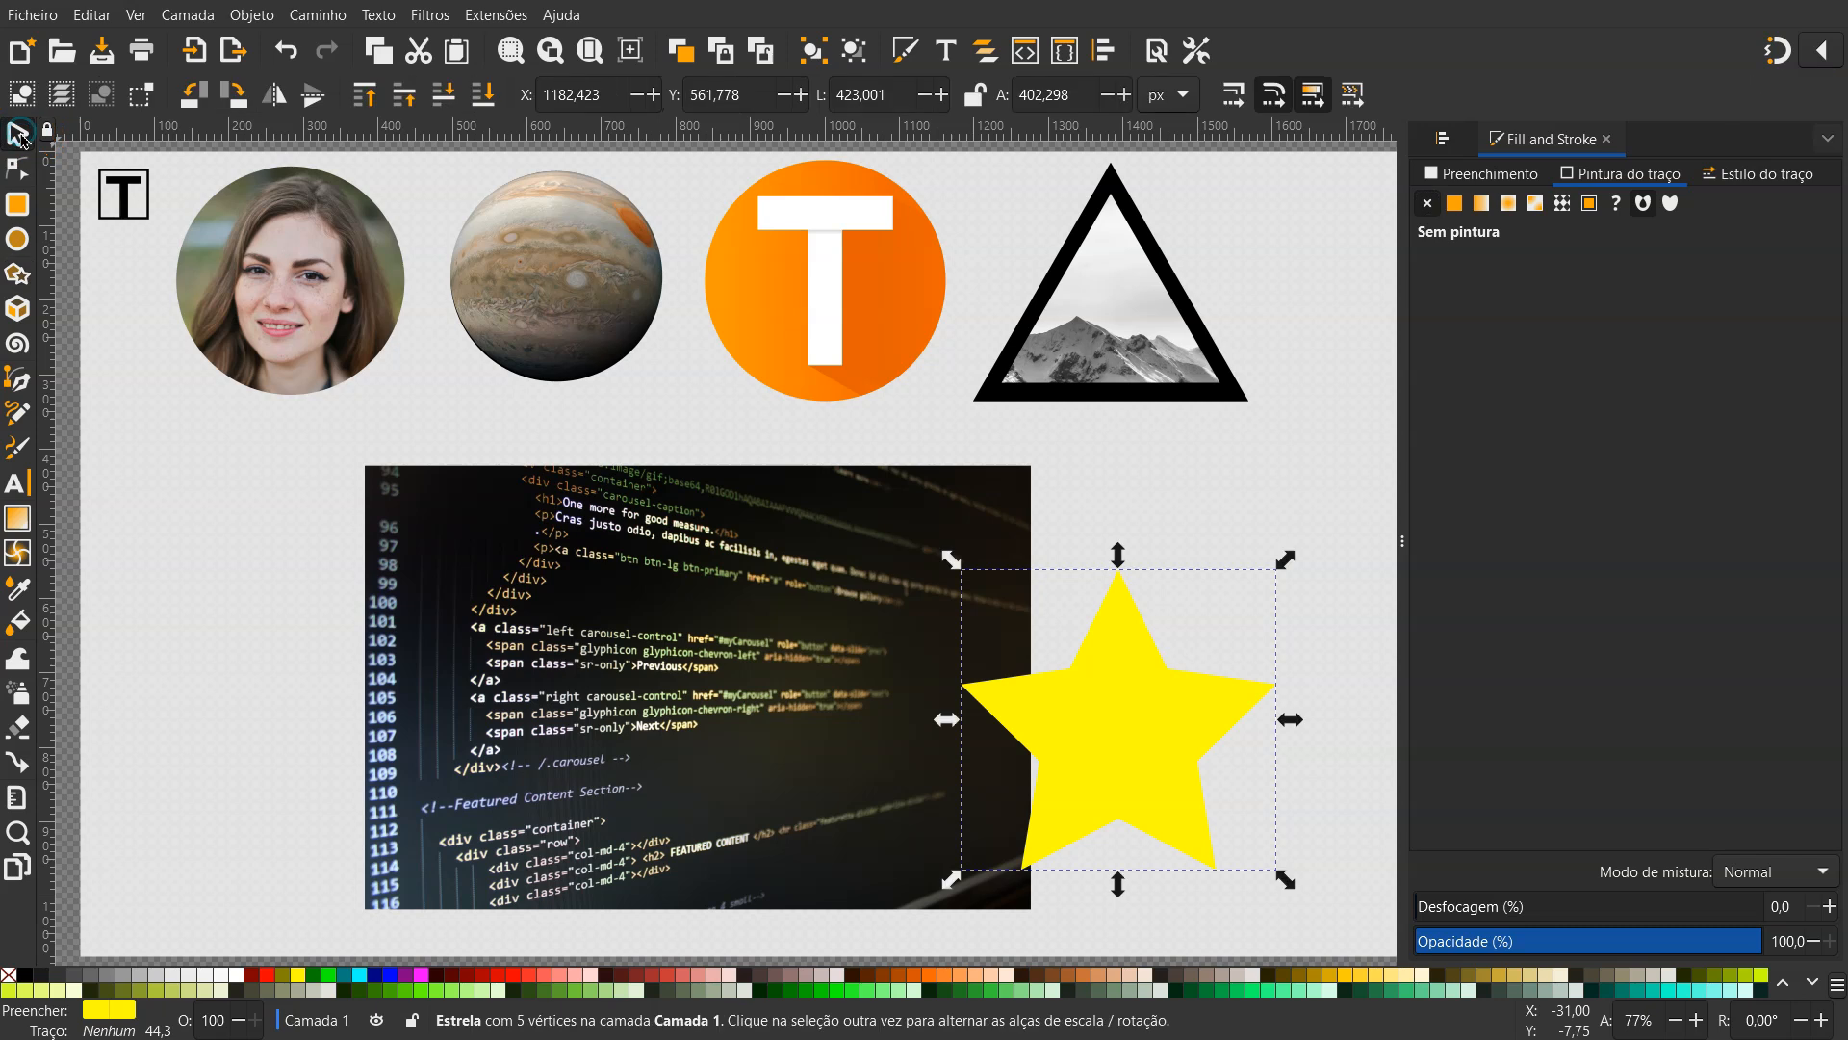
left_click(209, 1020)
type("50")
key("Return")
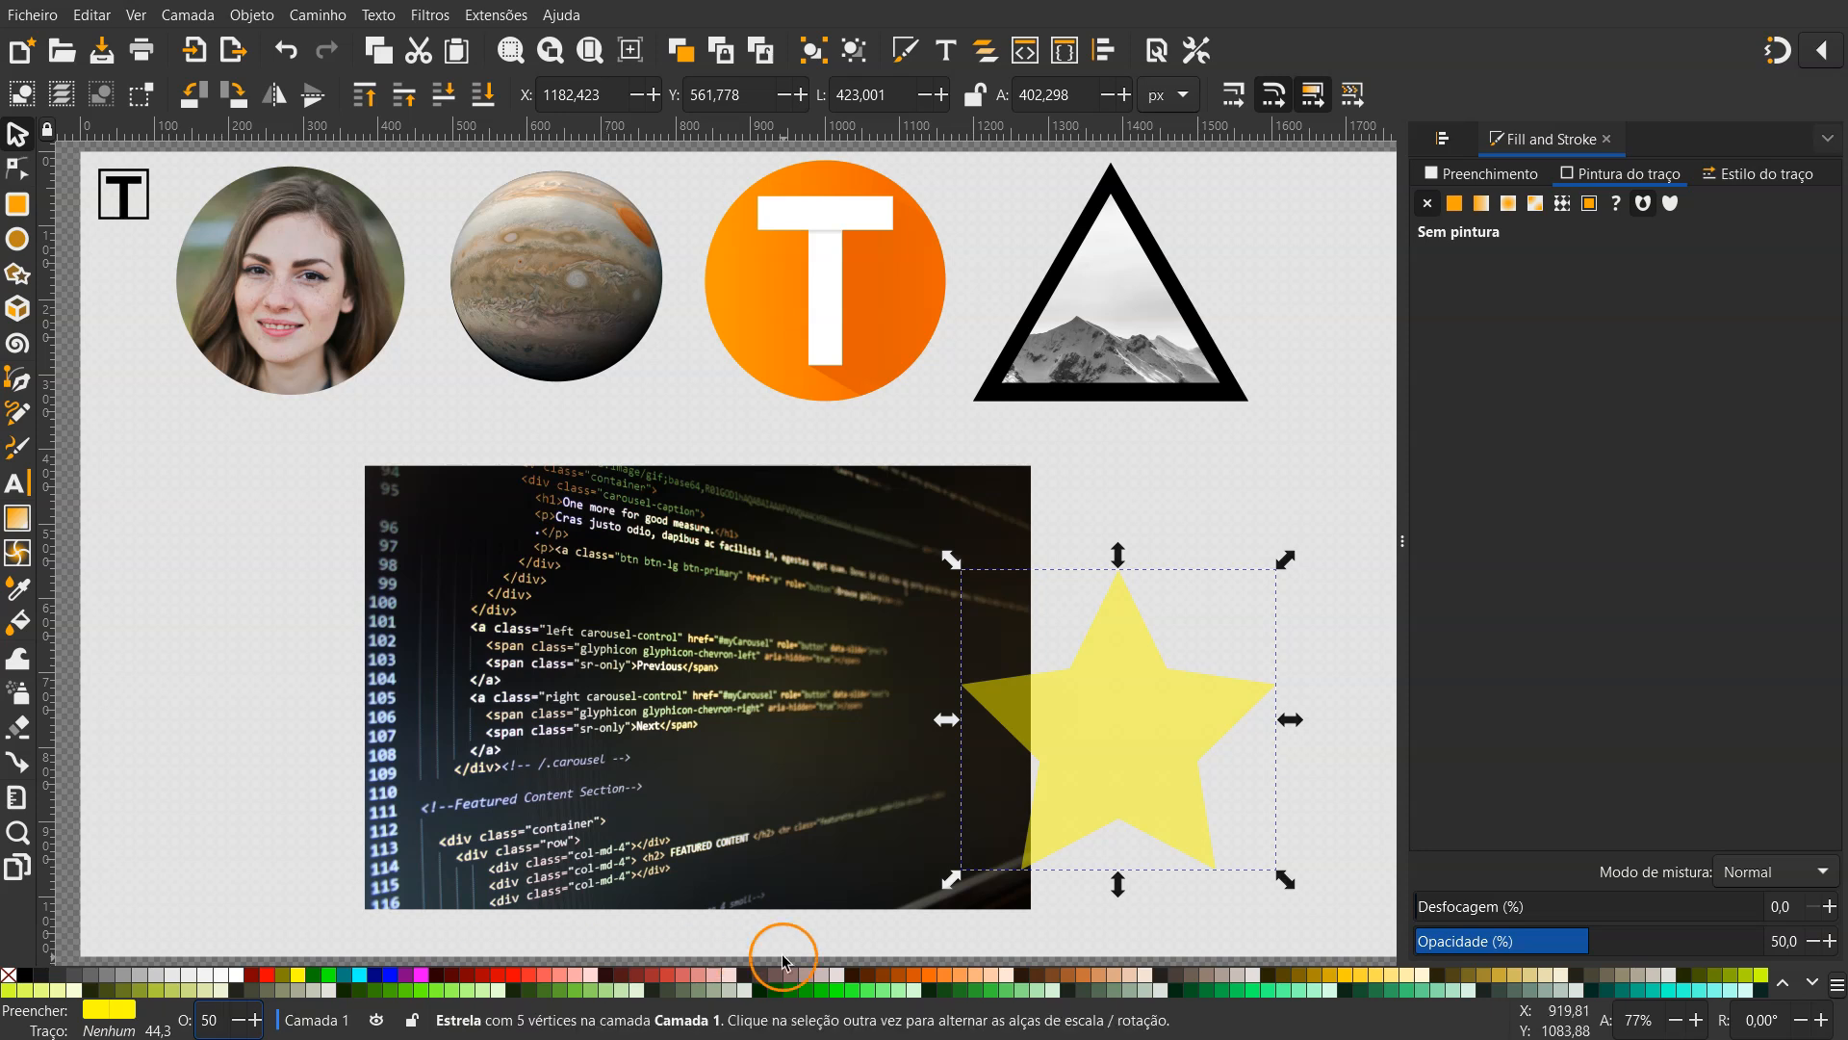
Move the star over the left part of the code picture and place a duplicate on the empty area right of the picture
left_click_drag(1125, 753, 579, 701)
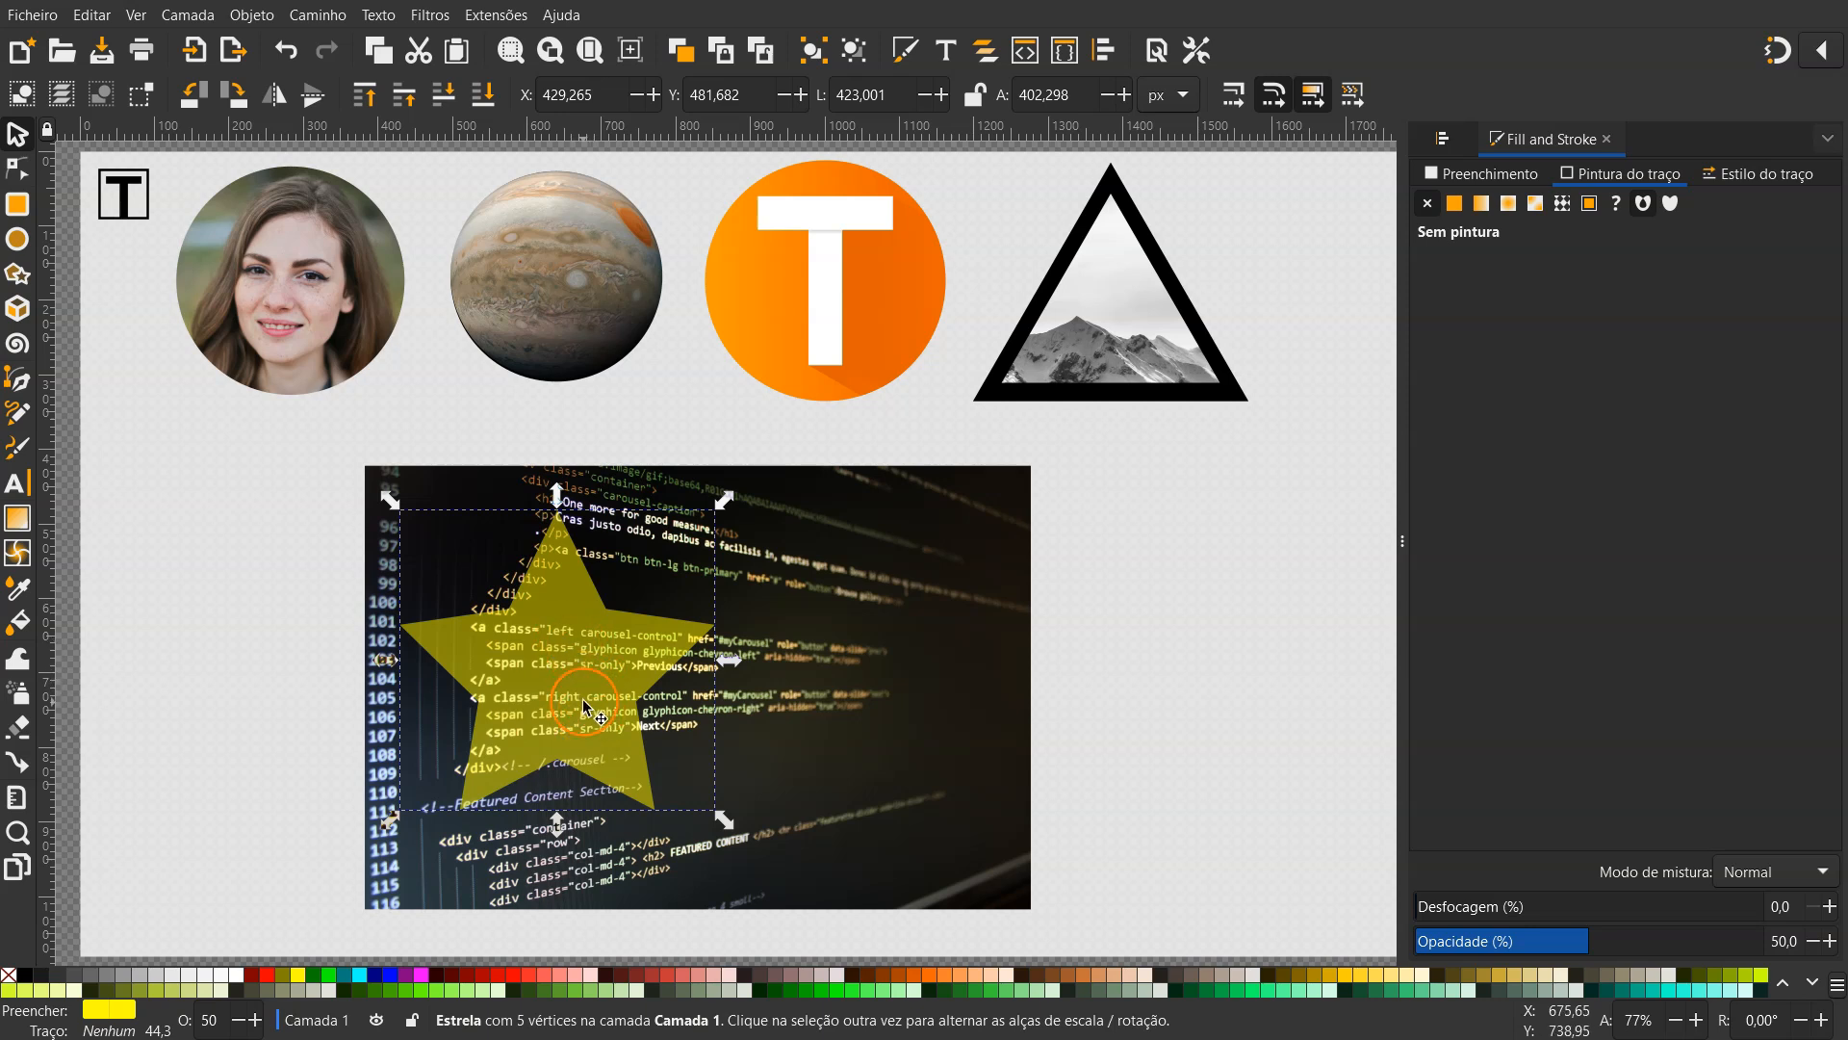
key("ctrl")
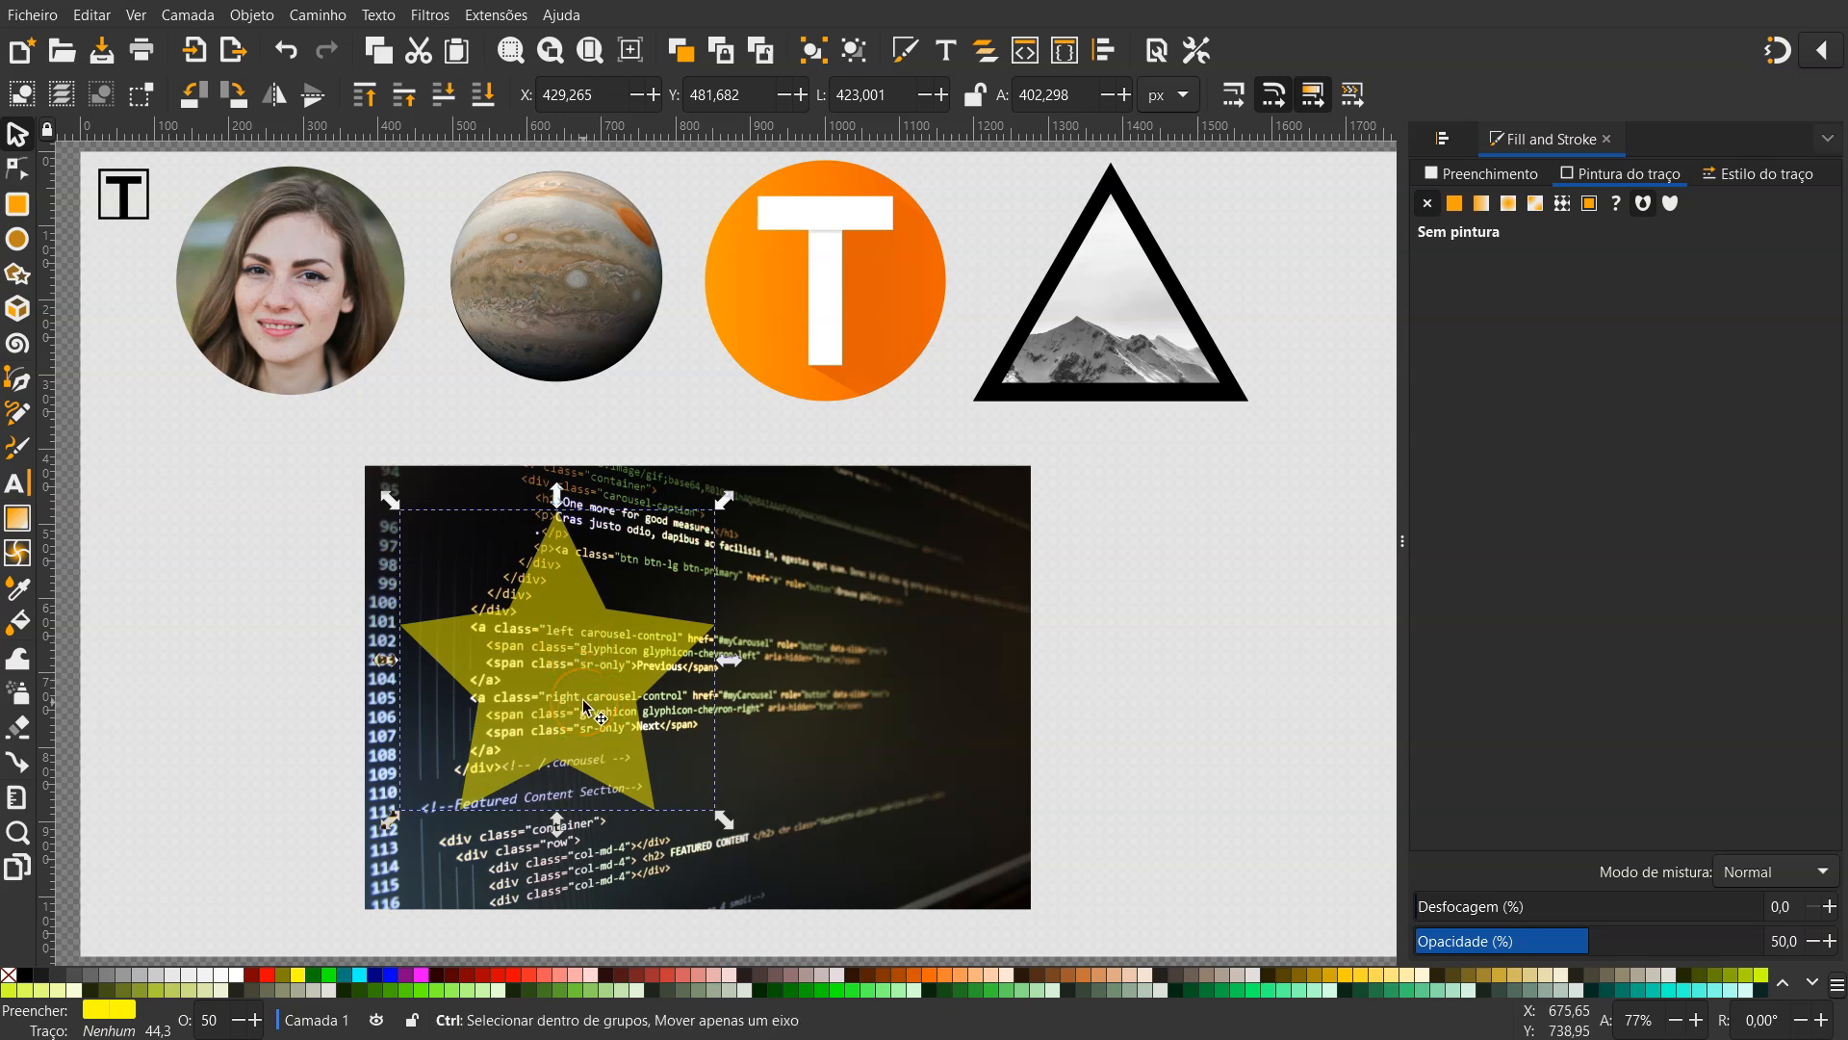
key("ctrl+d")
left_click_drag(556, 647, 1230, 635)
left_click(1209, 662)
Clip the code picture to the shape of the star lying over it
left_click(611, 655)
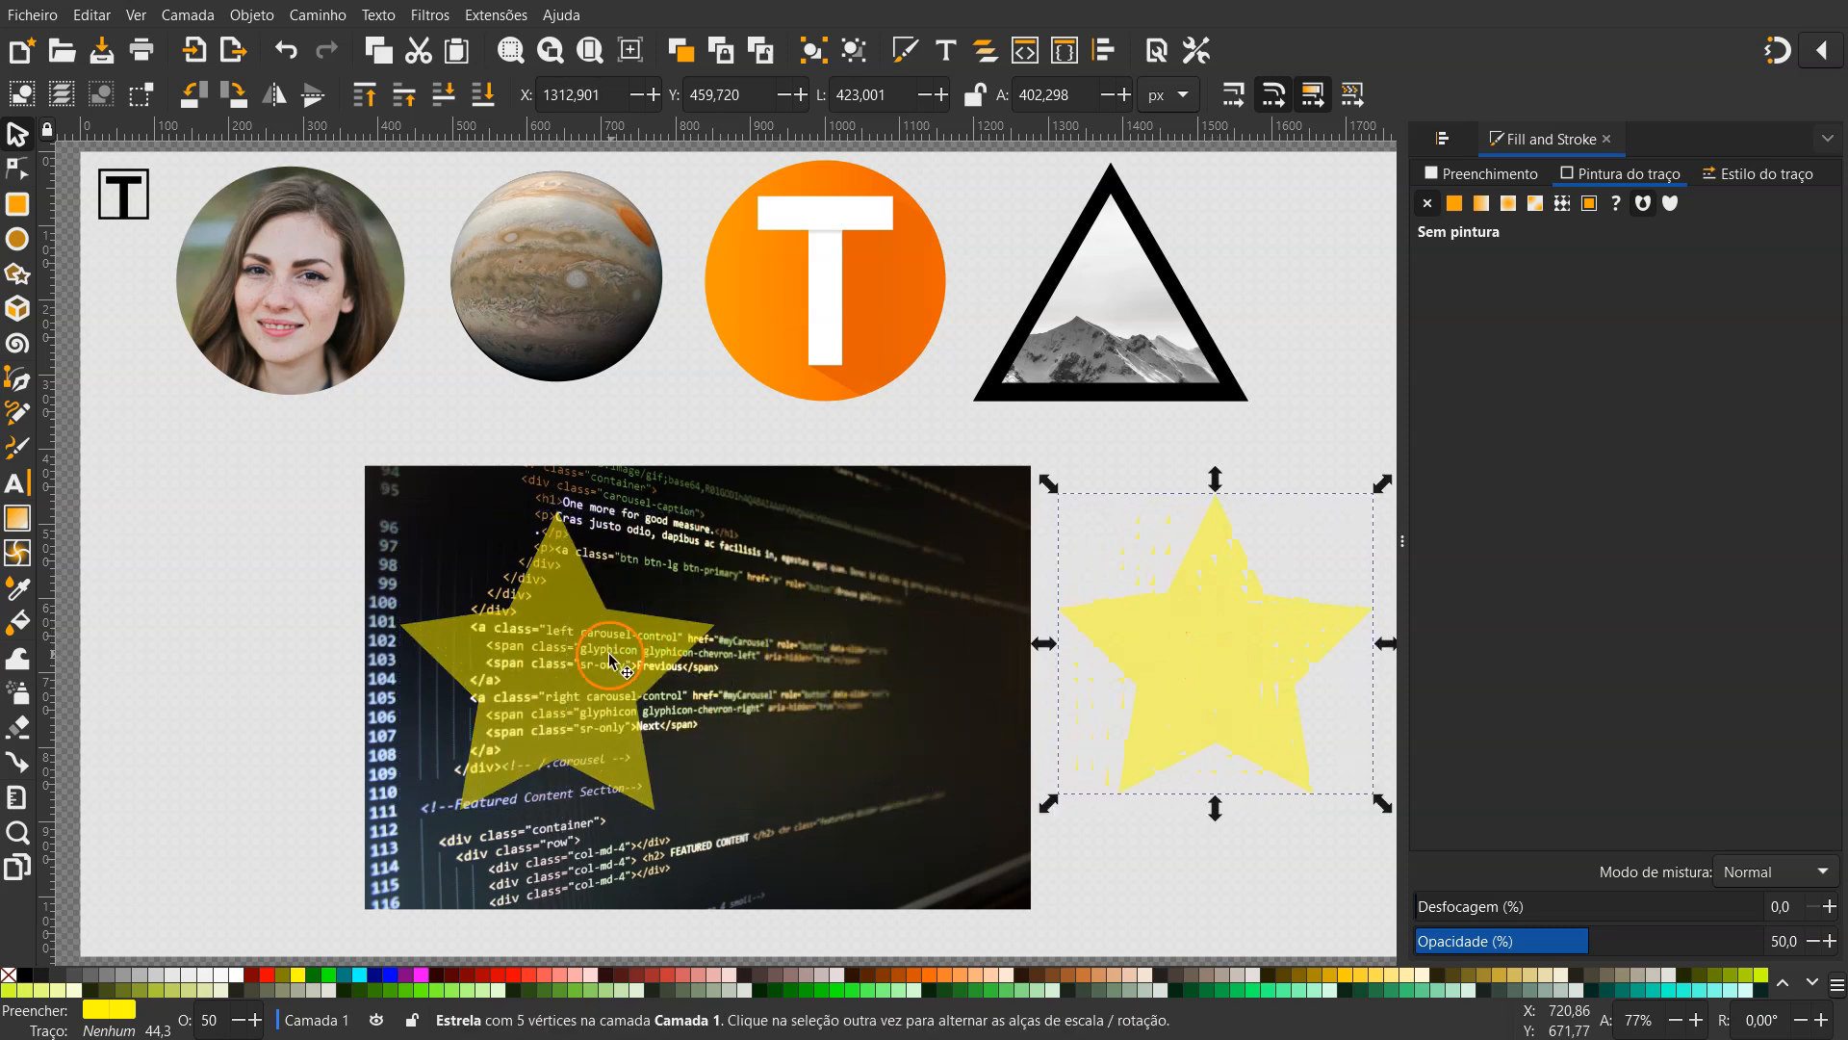
left_click(830, 620, "shift")
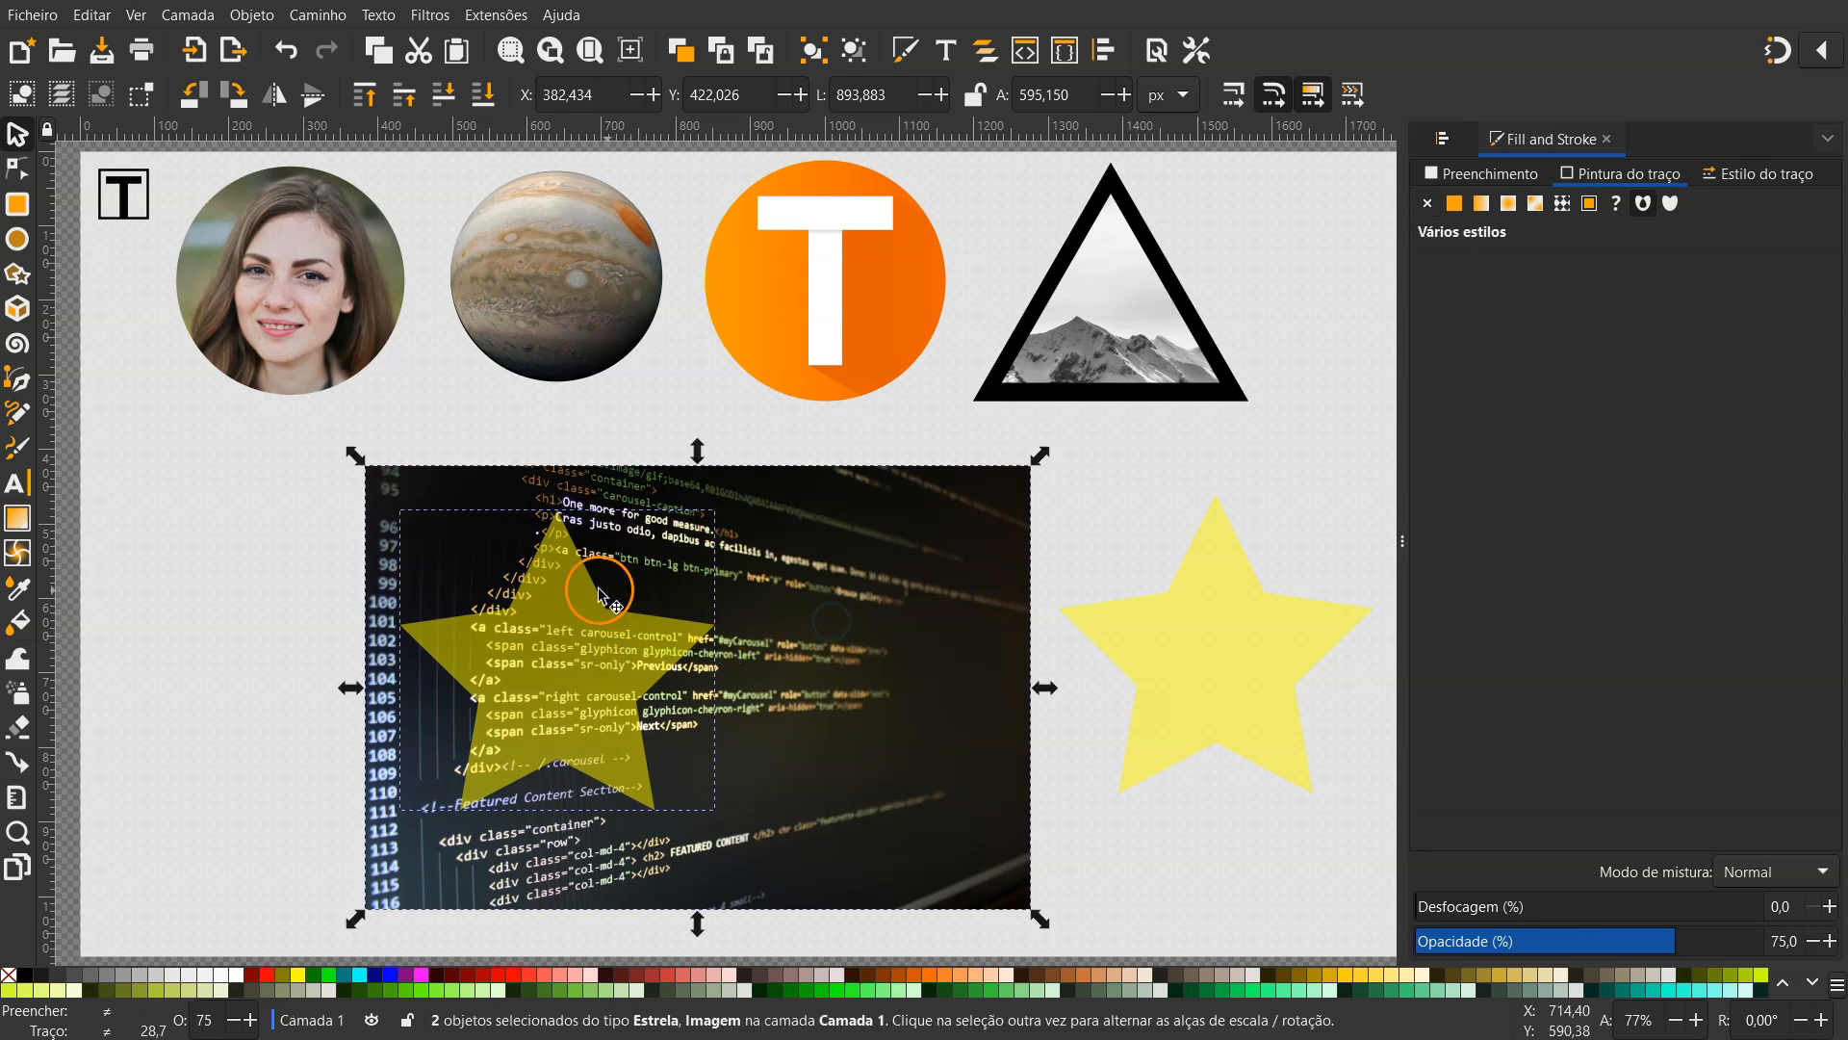
right_click(584, 677)
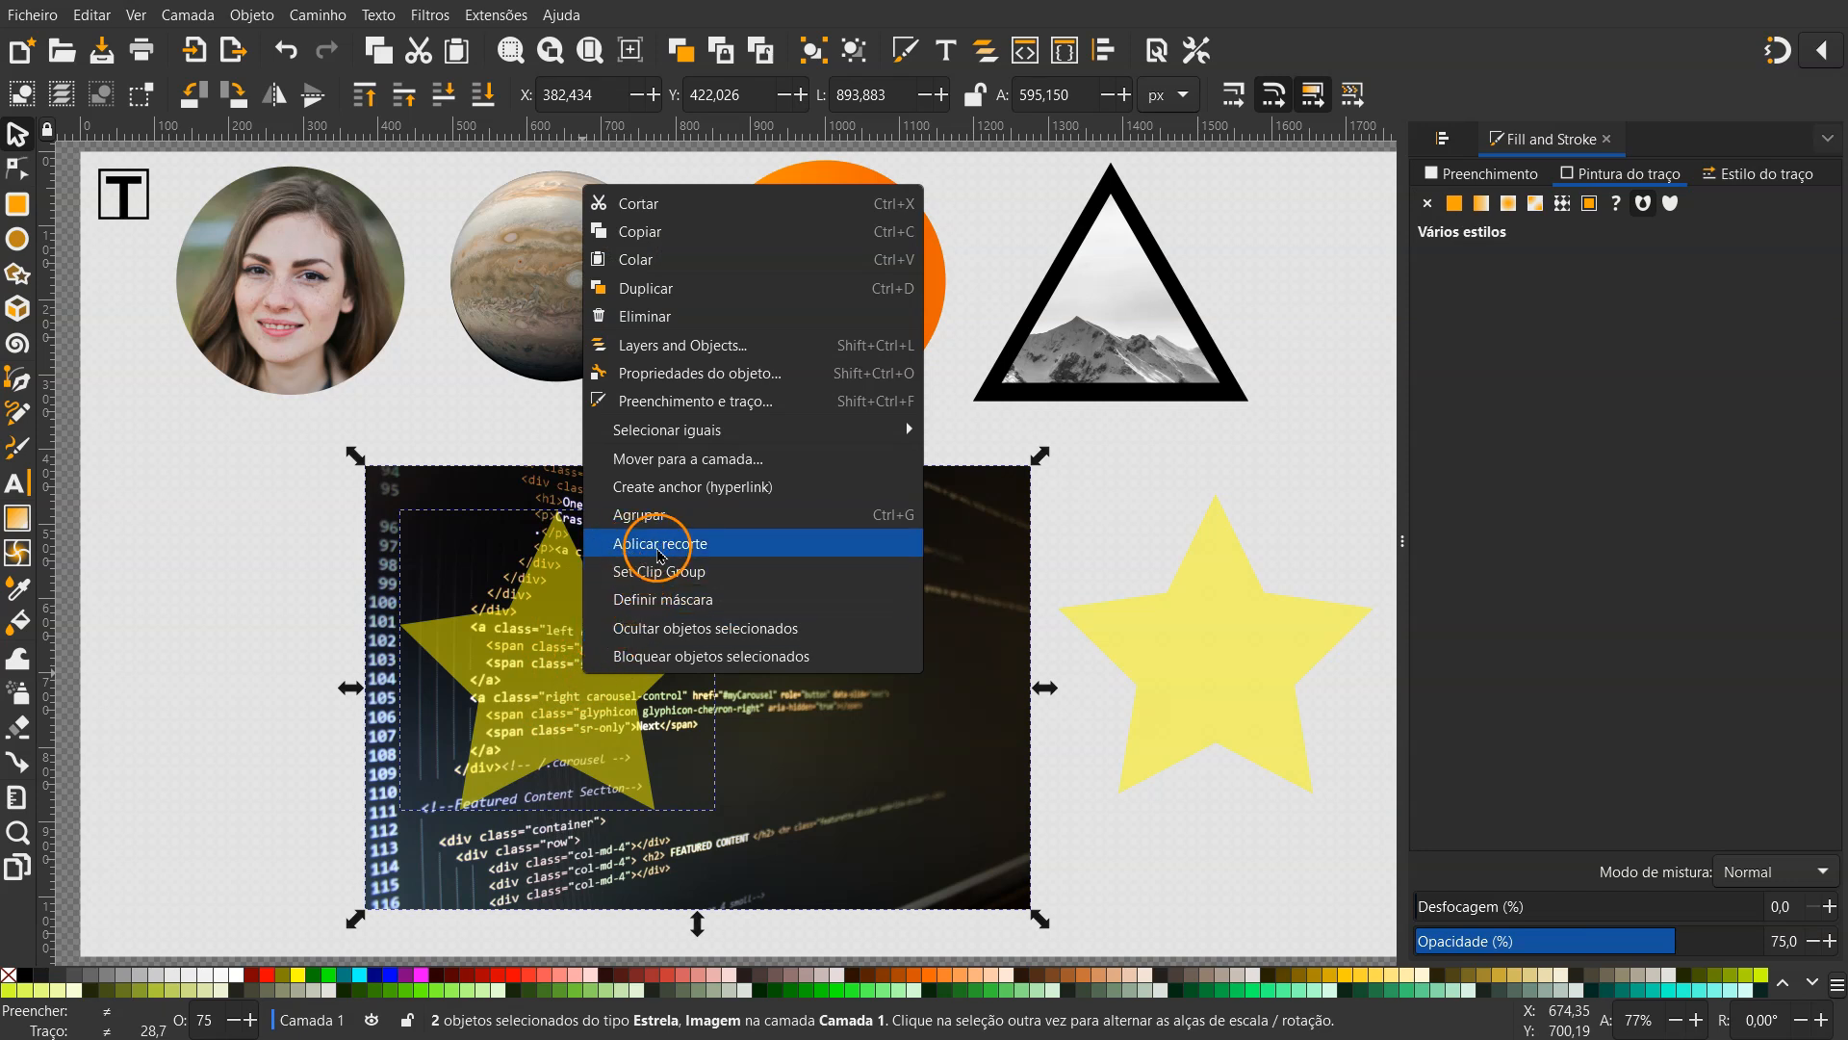
left_click(661, 545)
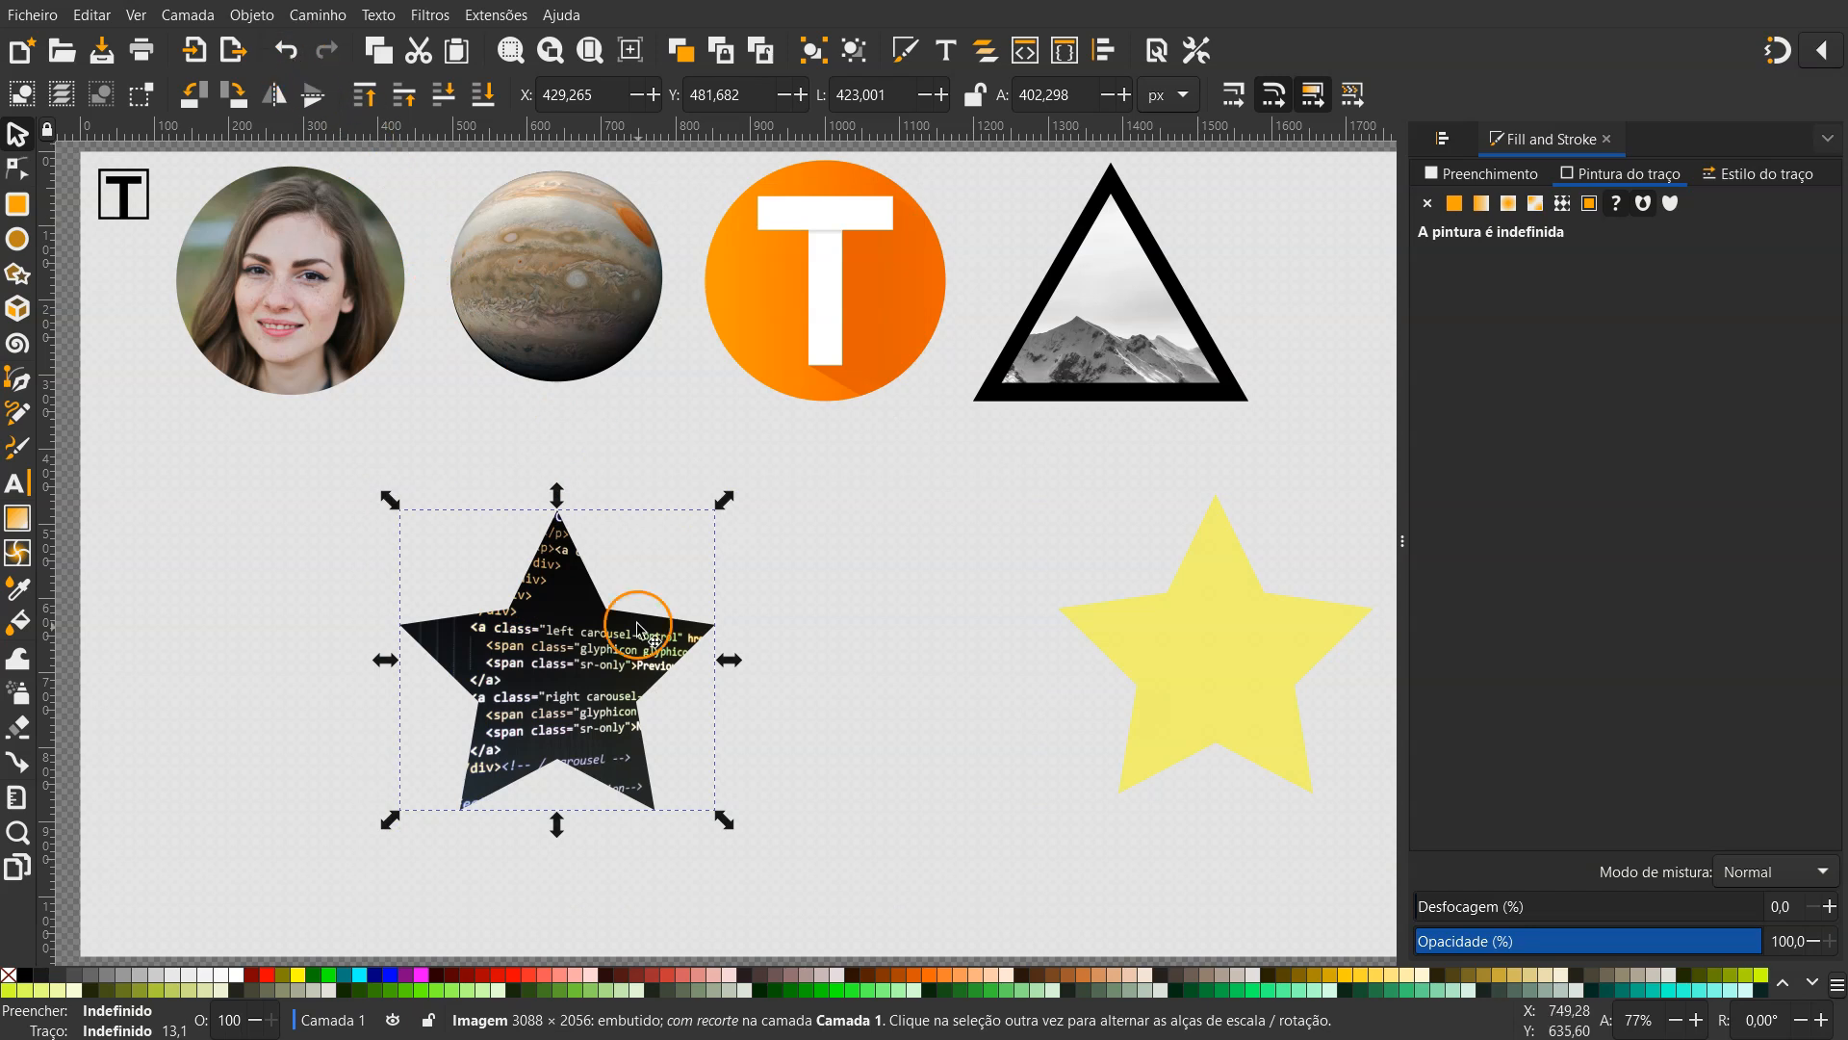
Release the star clip from the code picture, and undo the release
right_click(624, 644)
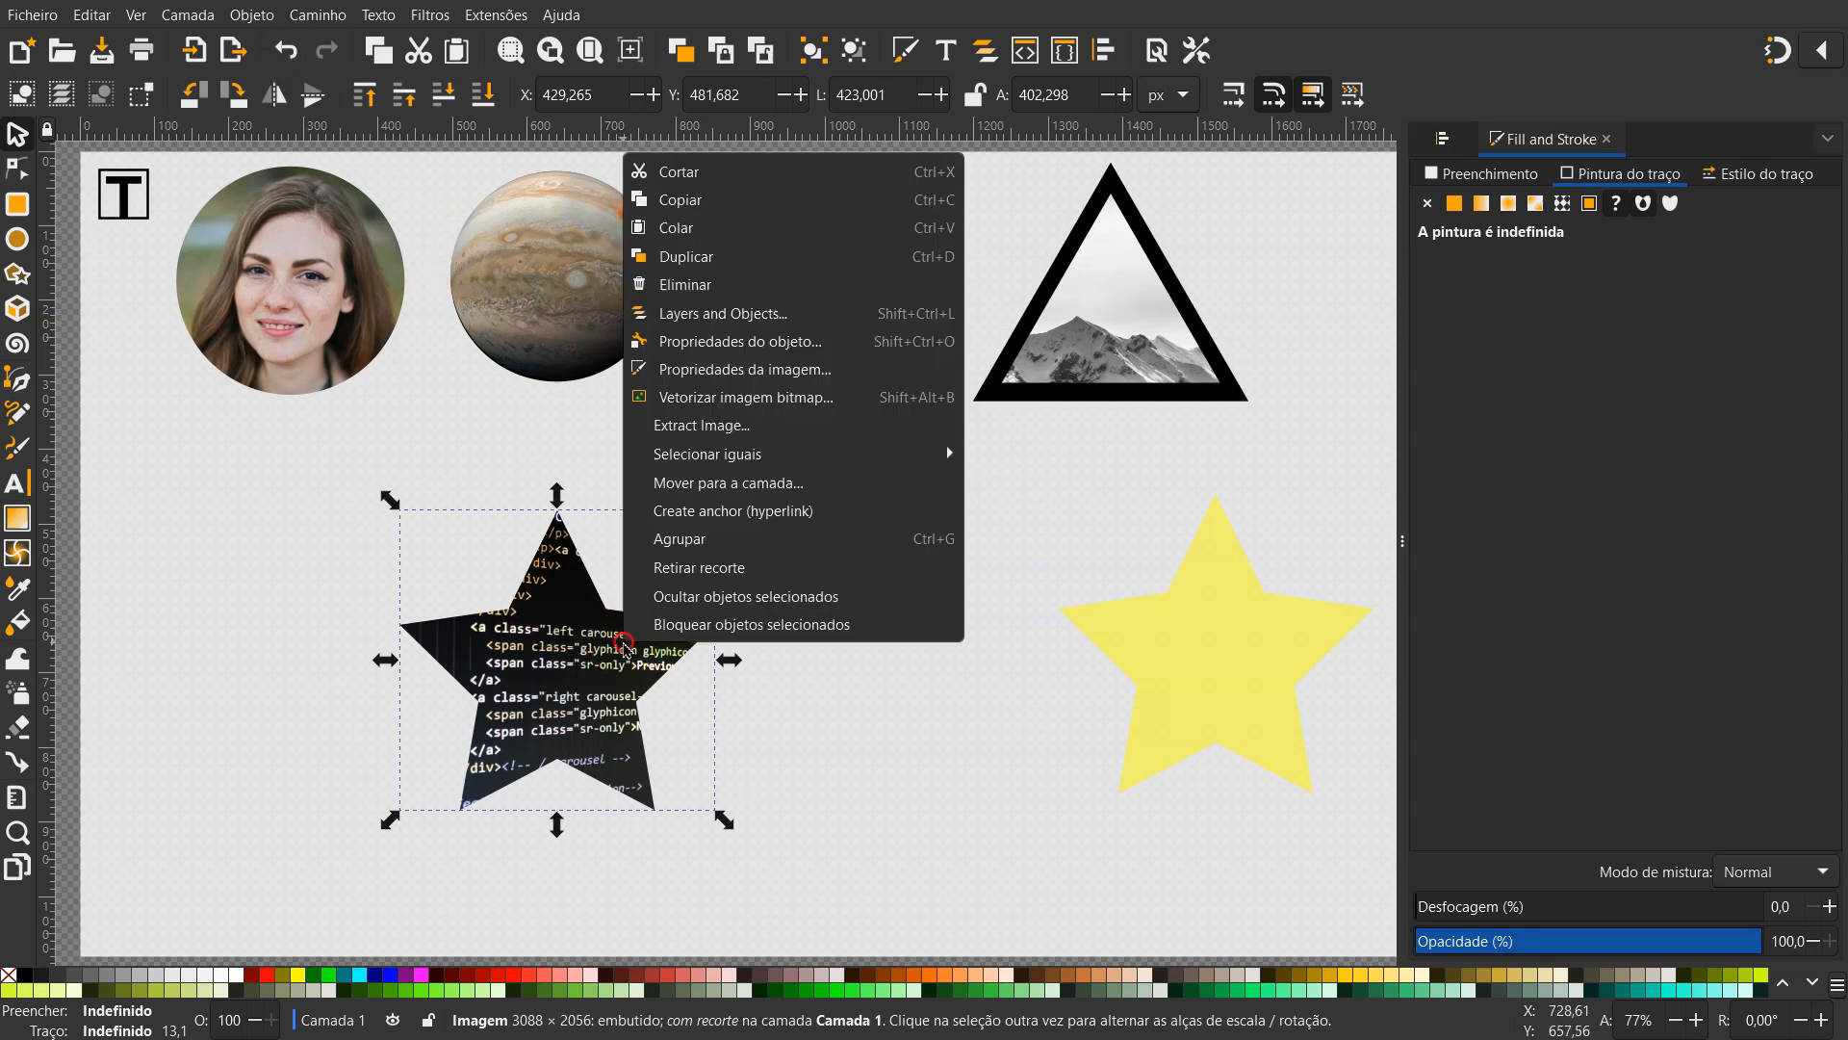
left_click(708, 568)
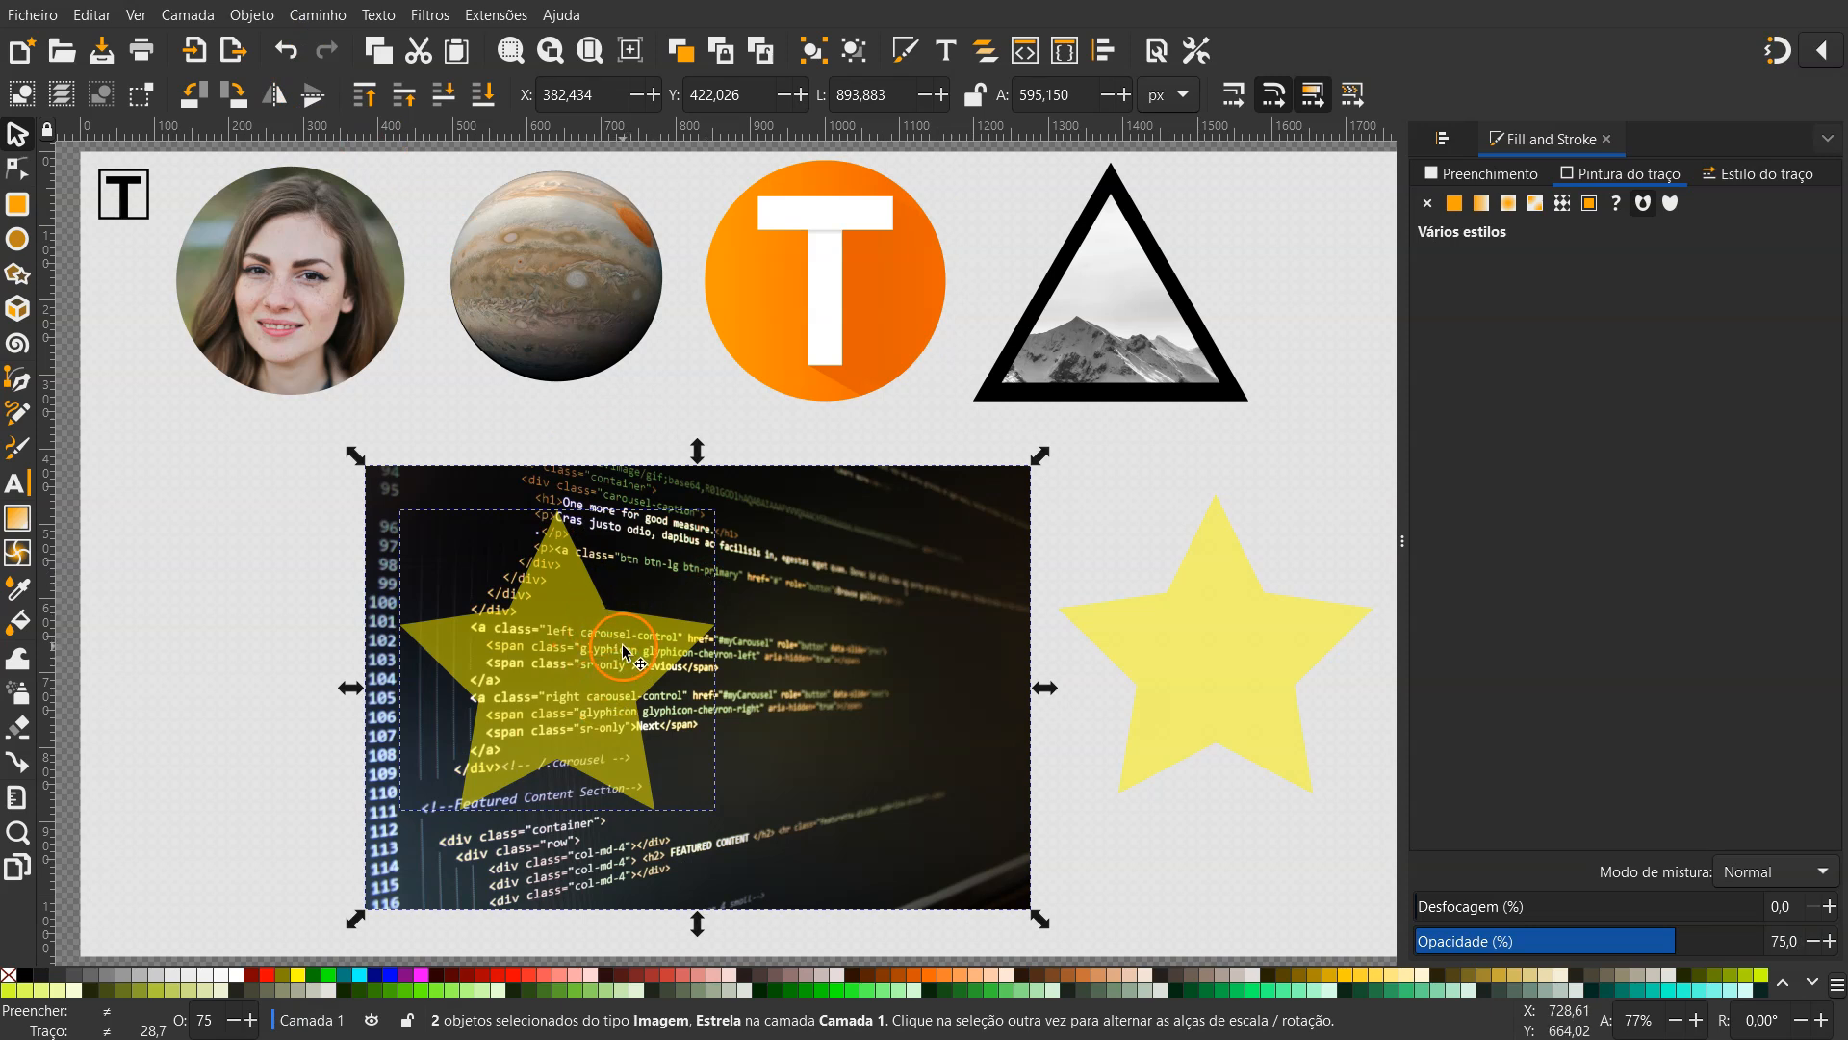
key("ctrl+z")
Set the duplicate star's opacity to 100 and its fill to the golden yellow #FFCC00
left_click(1194, 632)
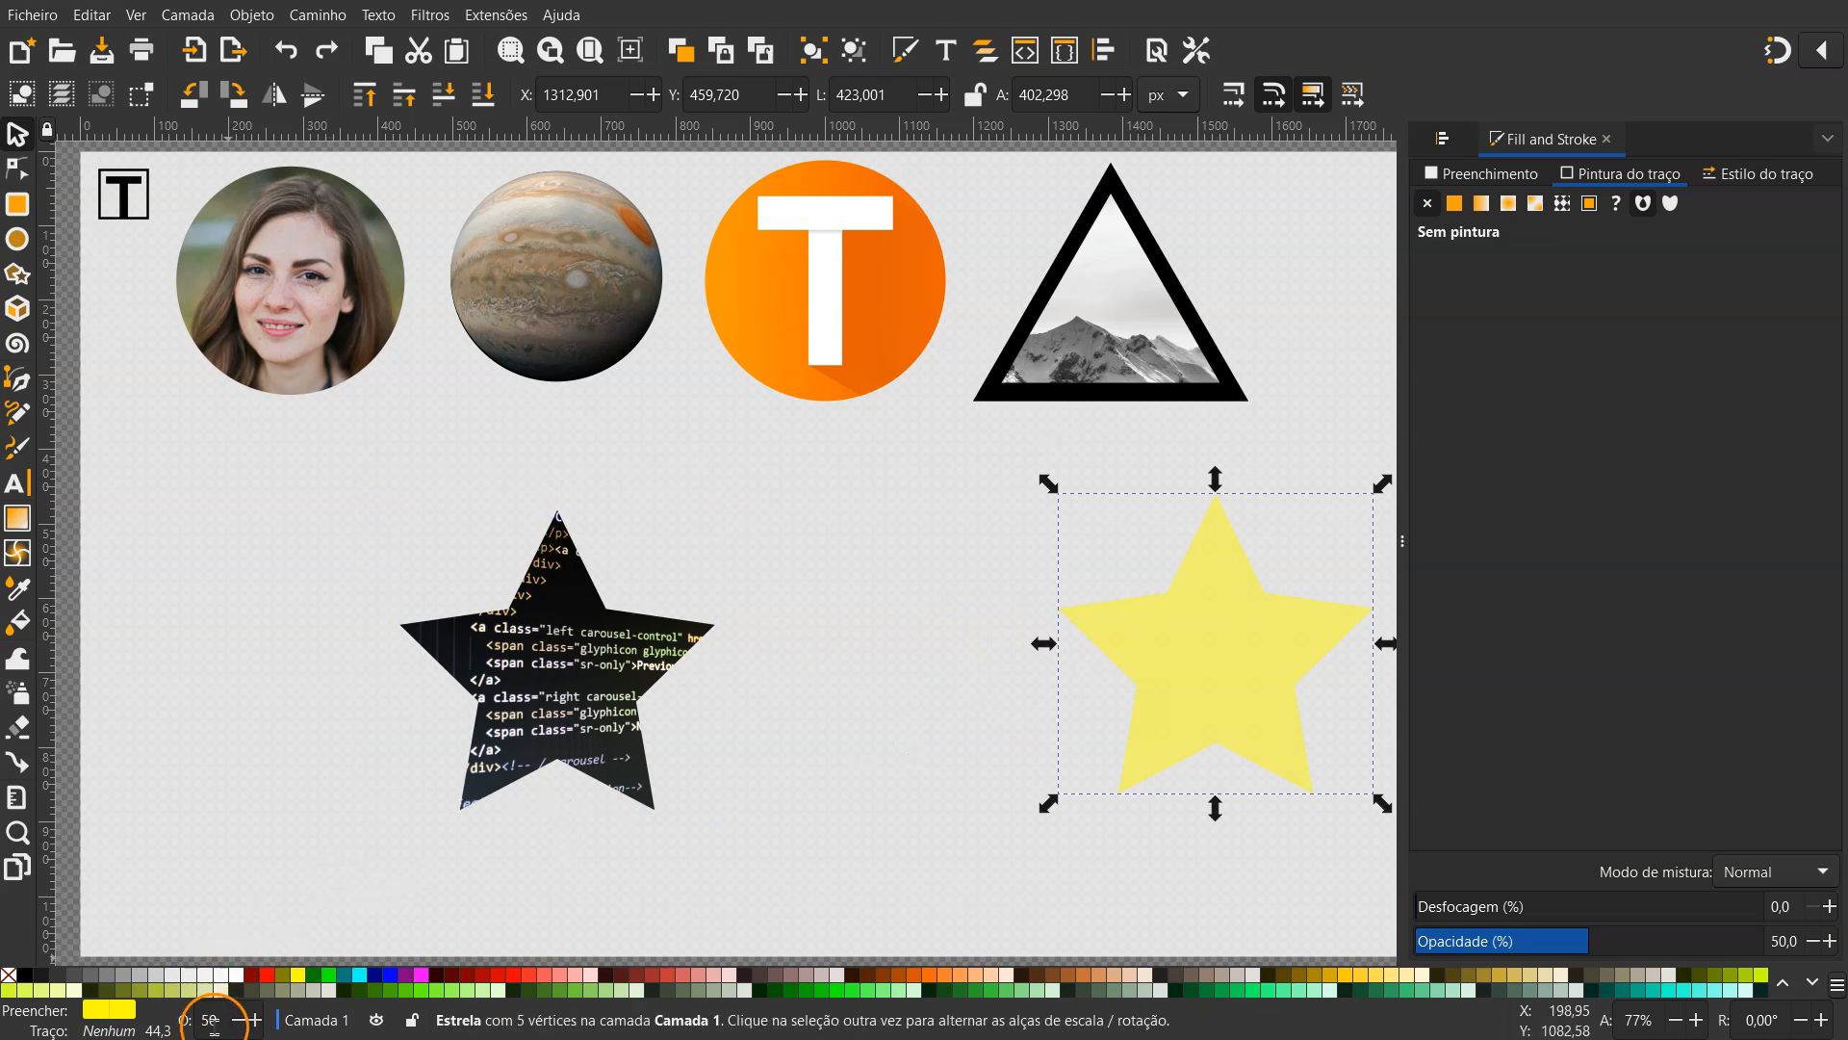
type("00")
key("Return")
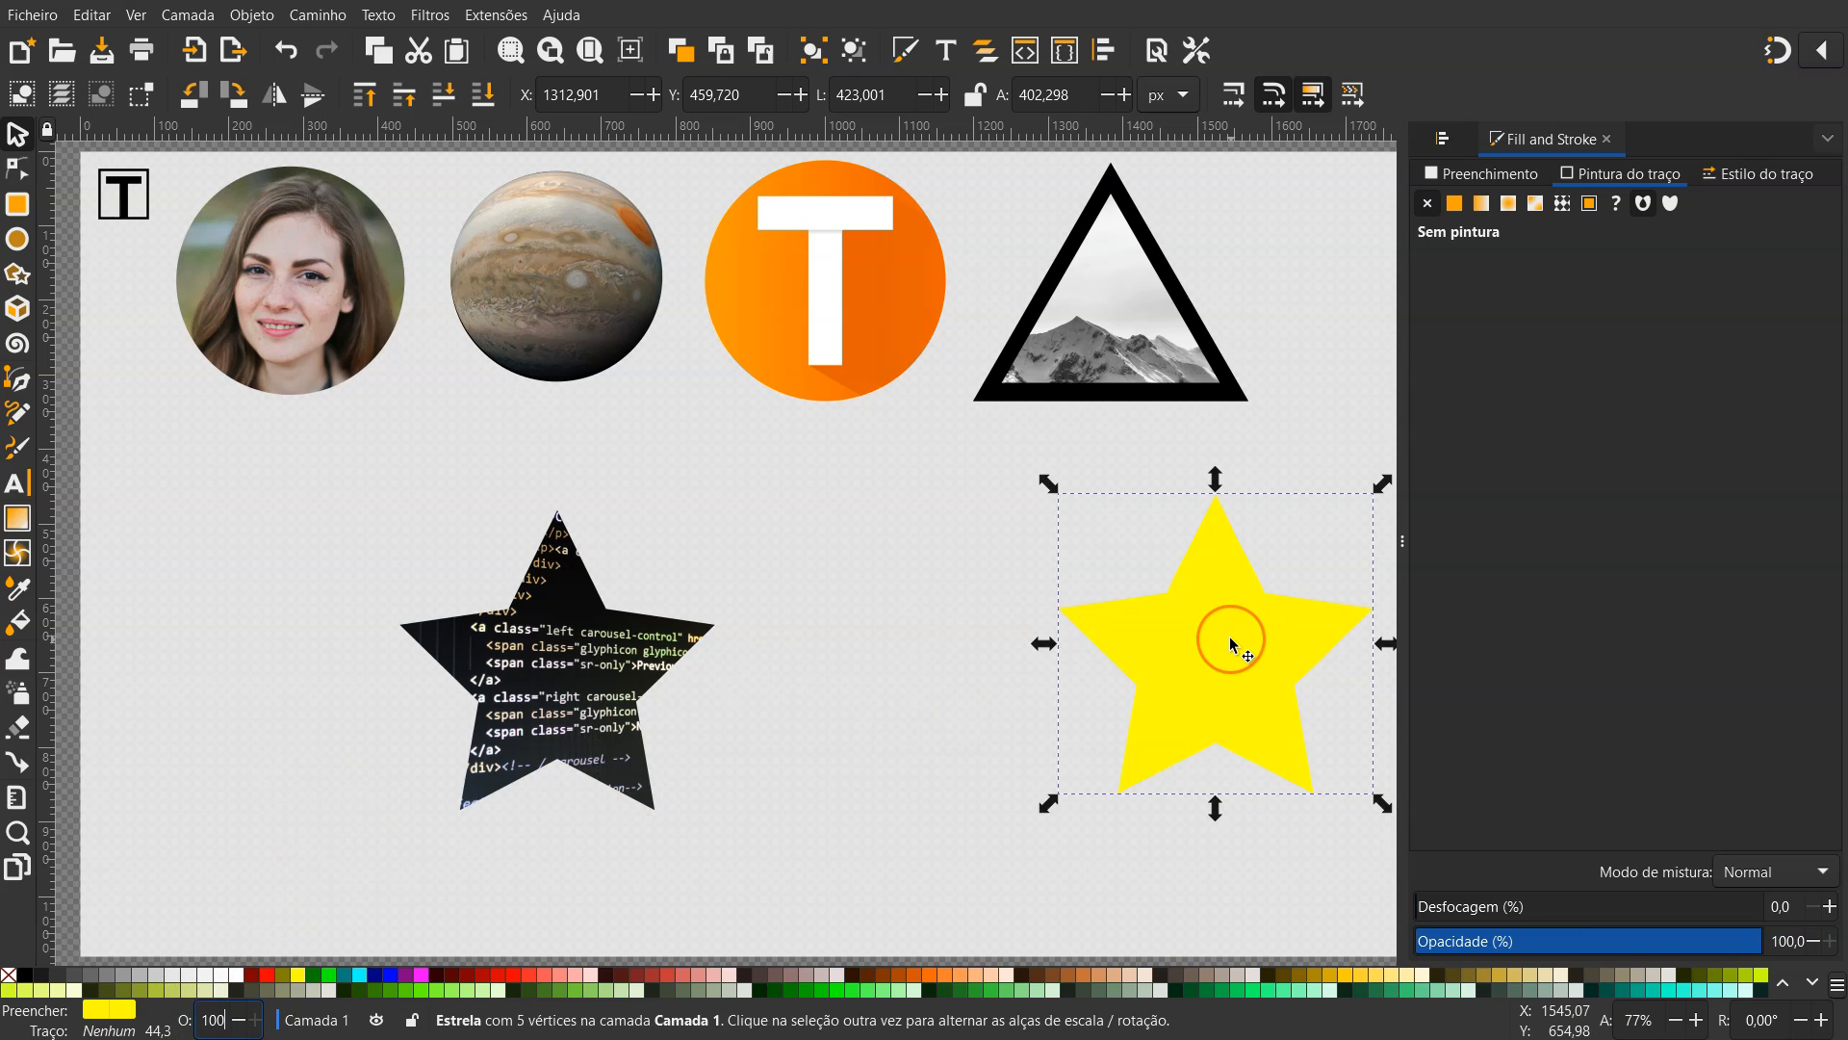
left_click(1344, 976)
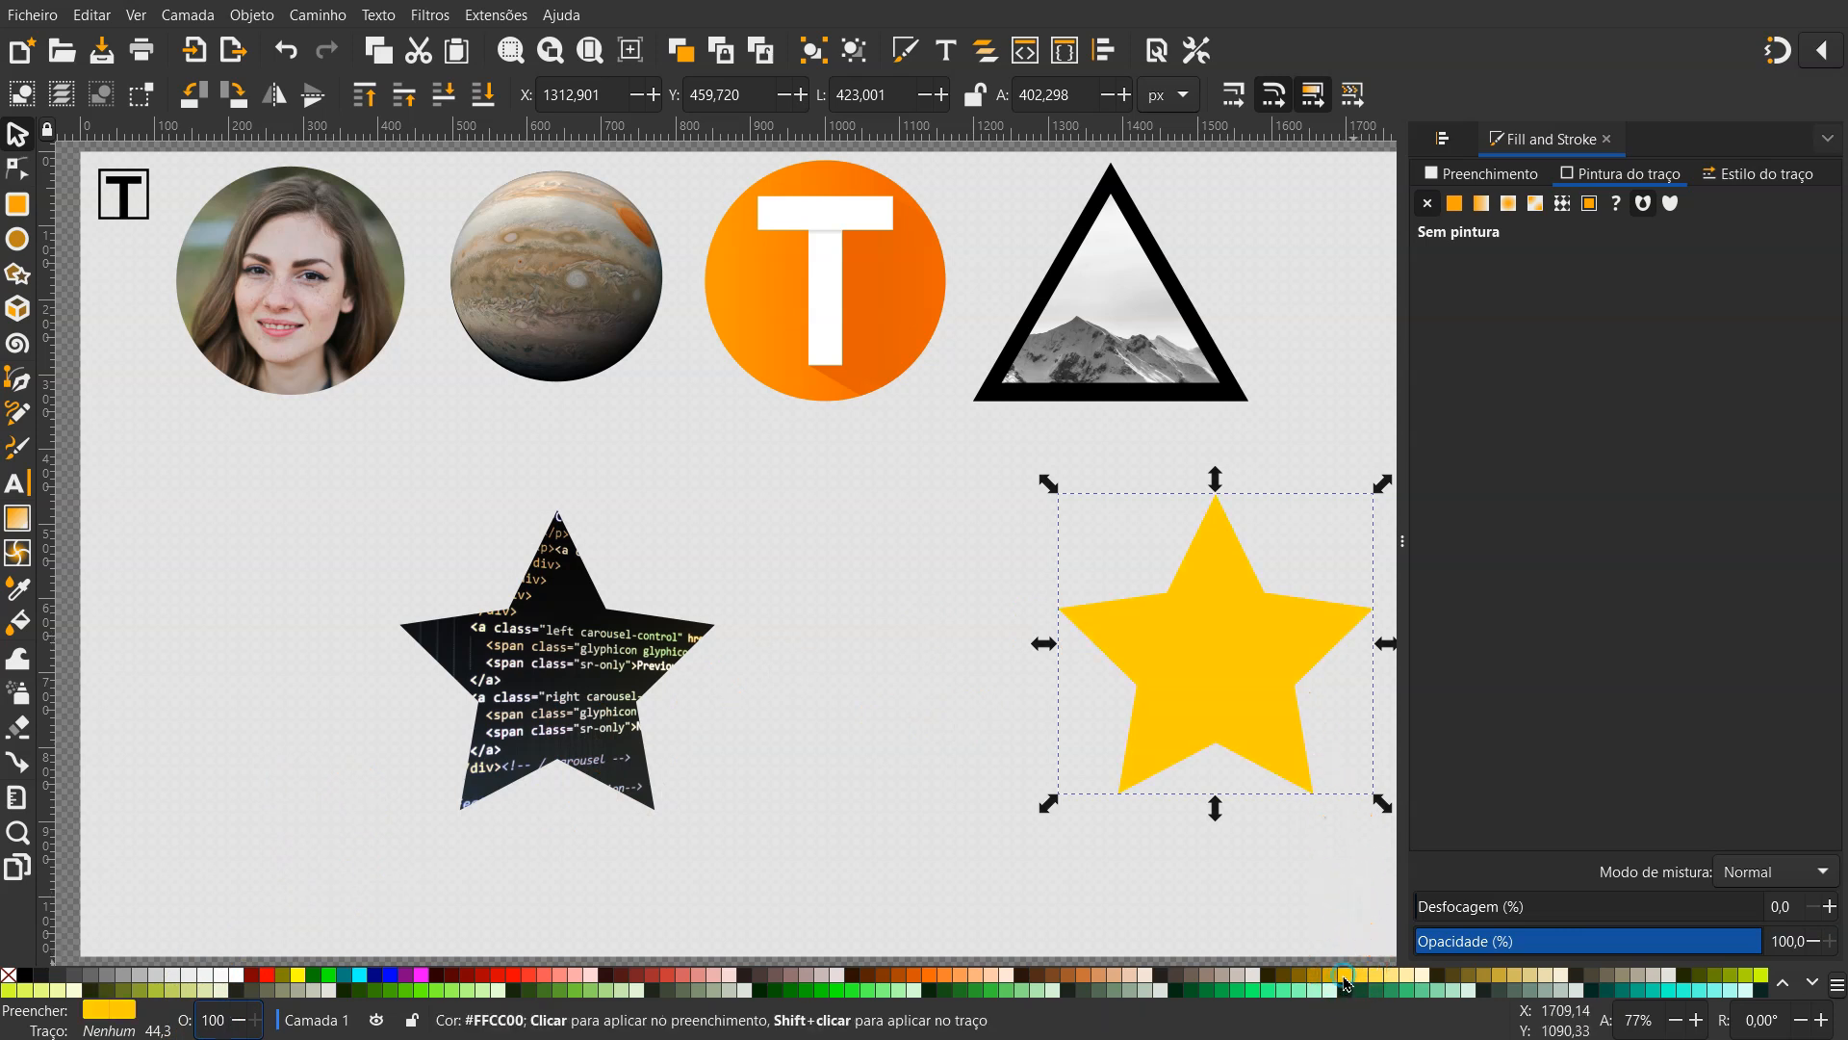
Move the yellow star onto the clipped code star and centre the two on each other horizontally and vertically
left_click_drag(1233, 704, 610, 709)
left_click_drag(342, 443, 863, 941)
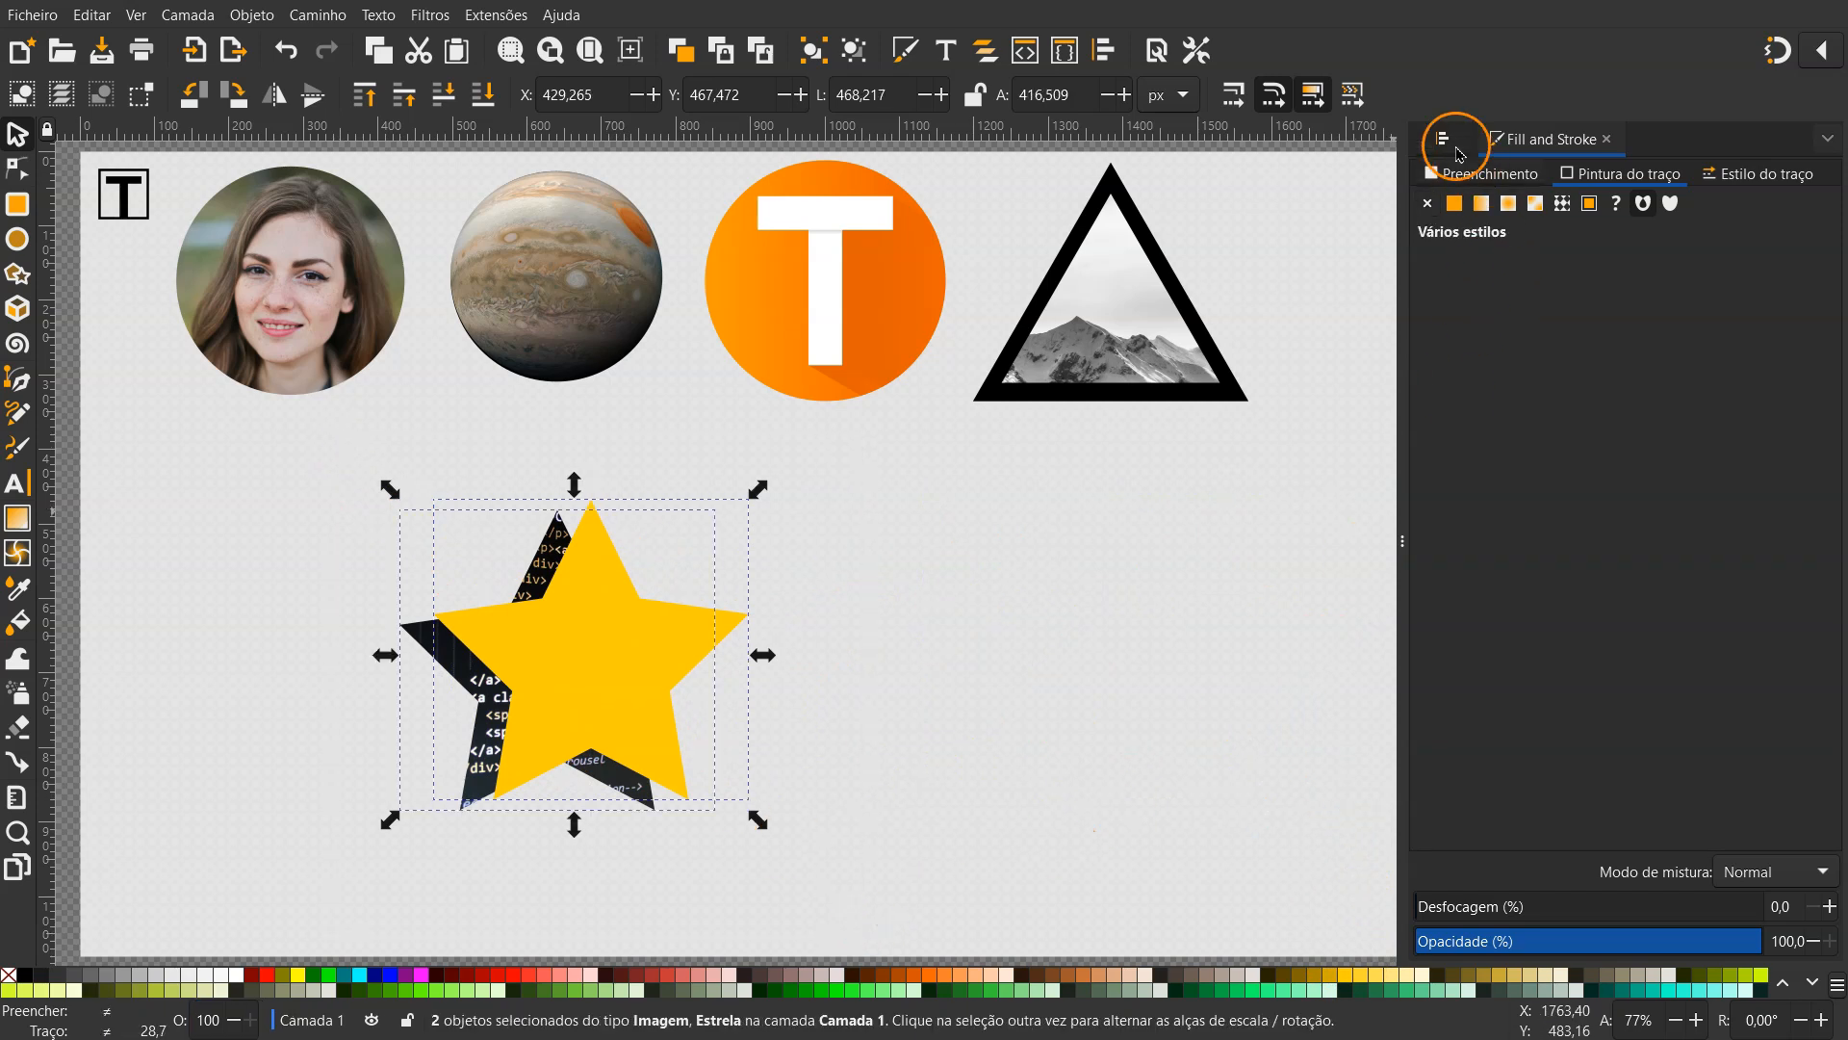
left_click(1458, 151)
left_click(1508, 326)
left_click(1508, 358)
left_click(984, 549)
Send the yellow star behind the code star and enlarge it from its centre to about 507 by 482 px as a border
left_click(555, 647)
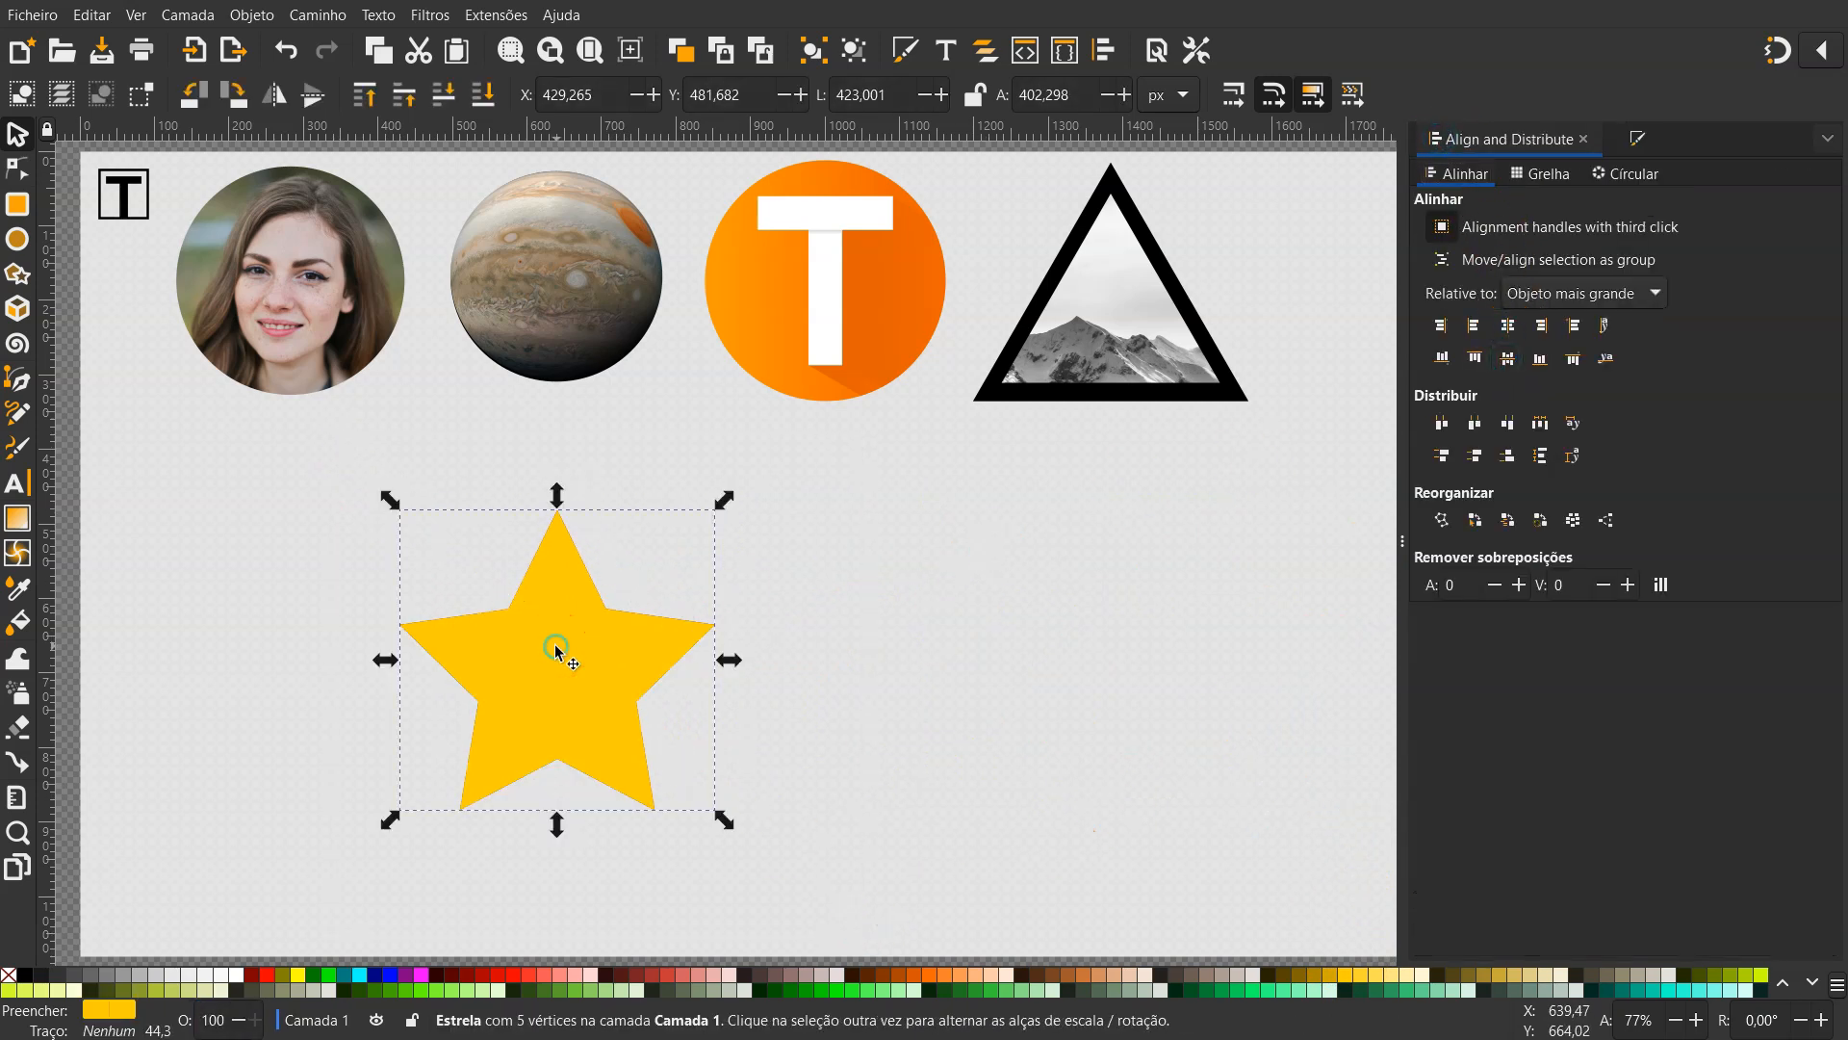
left_click(482, 94)
key("ctrl+shift")
left_click_drag(559, 491, 560, 463)
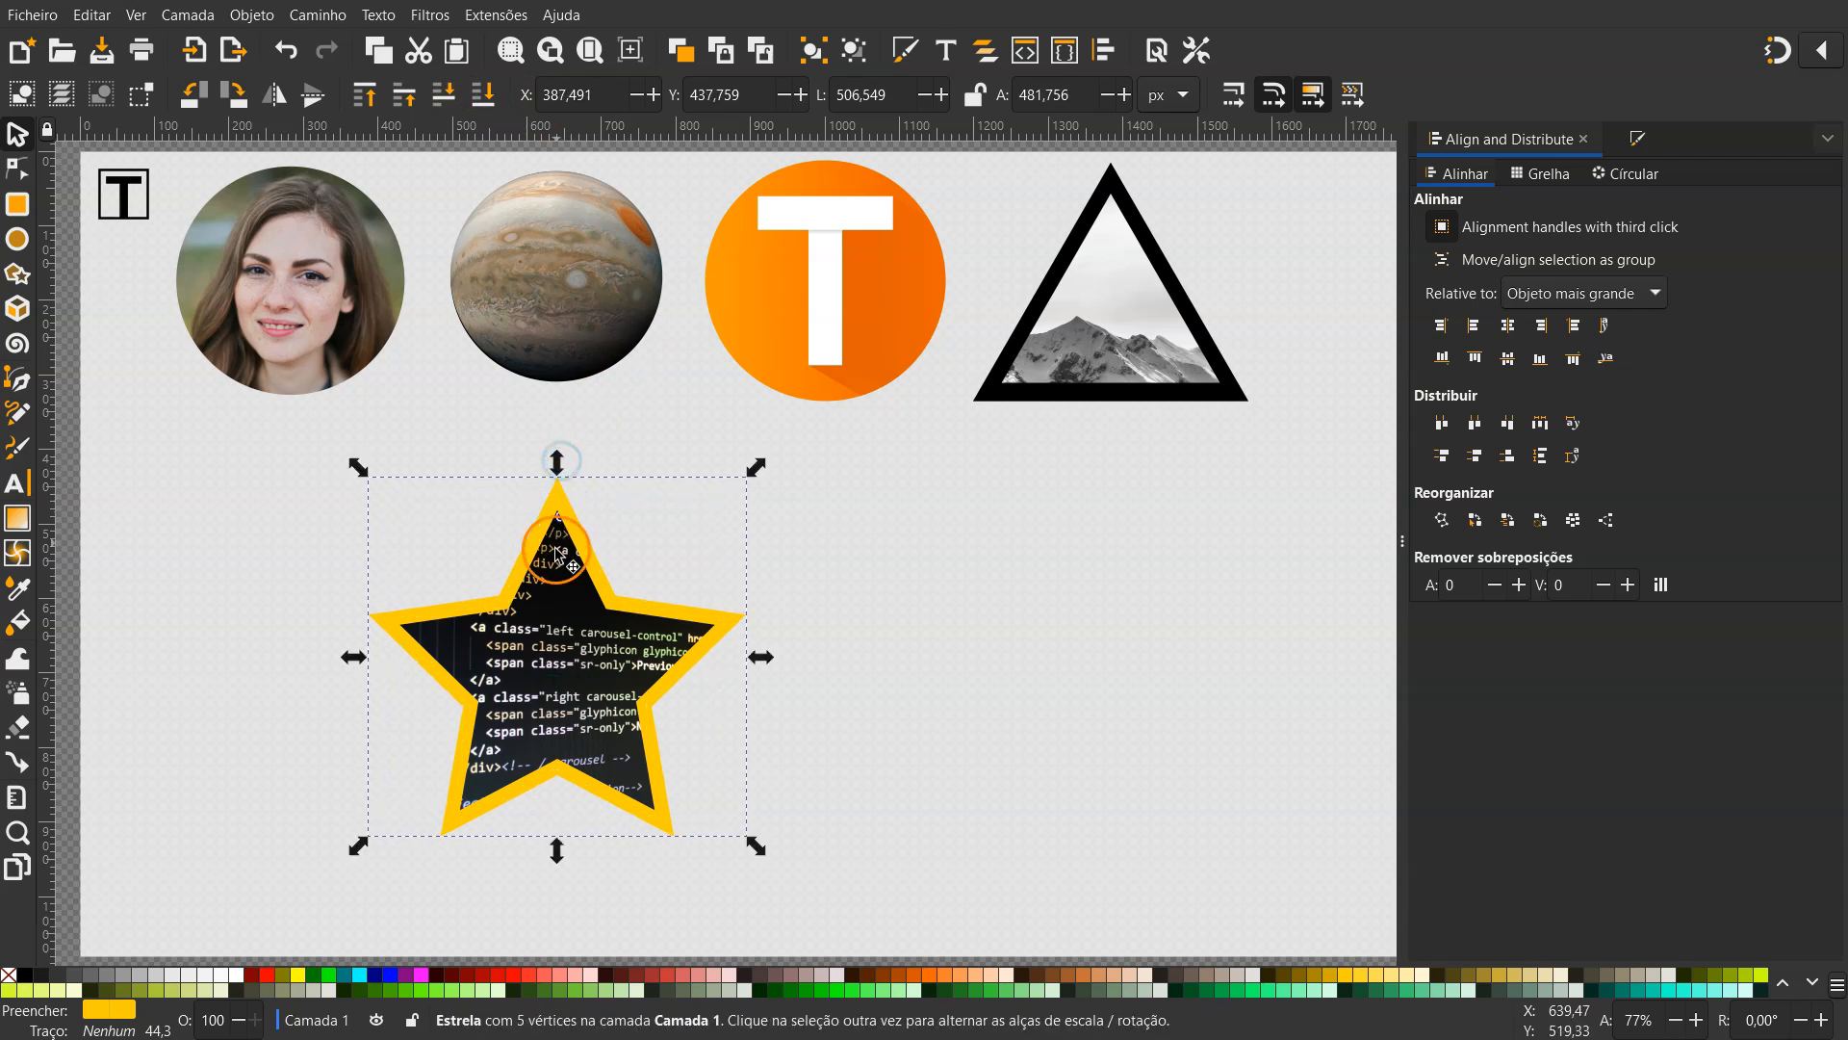
Try moving the clipped code star away from its yellow border, and undo the move
left_click_drag(590, 578, 788, 585)
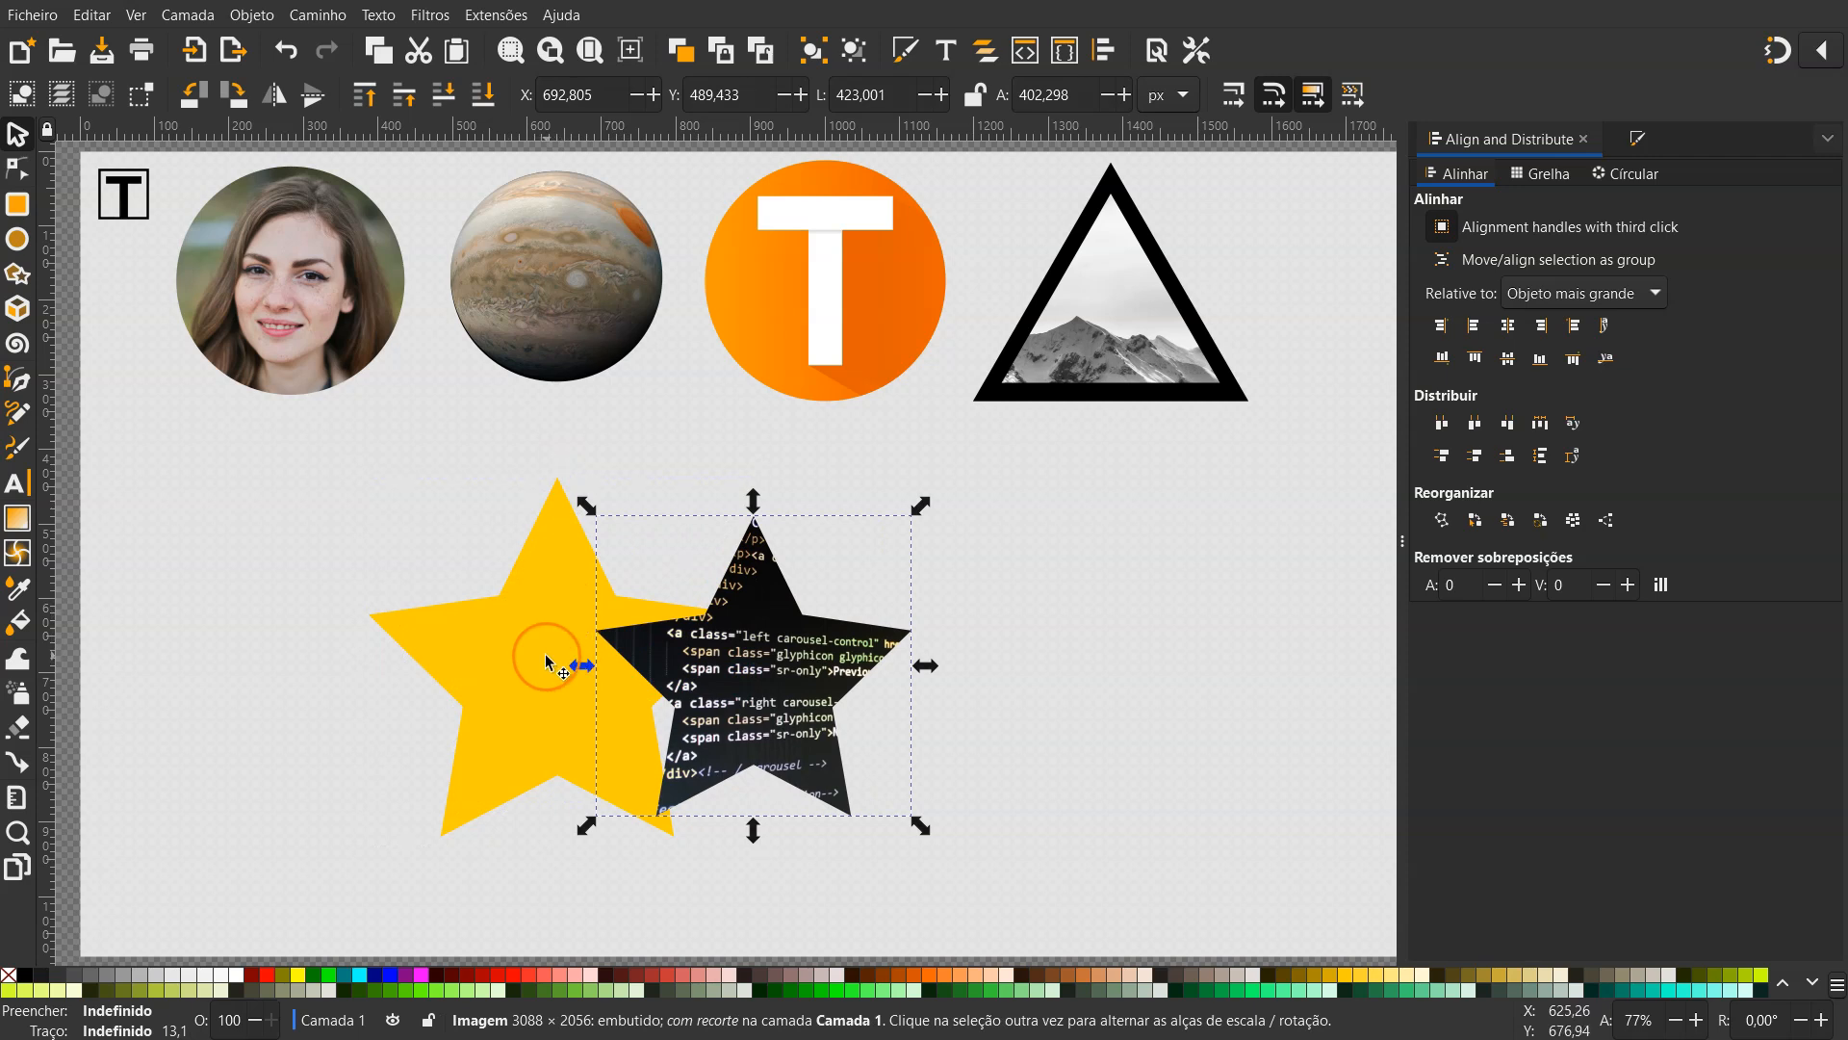
key("ctrl+z")
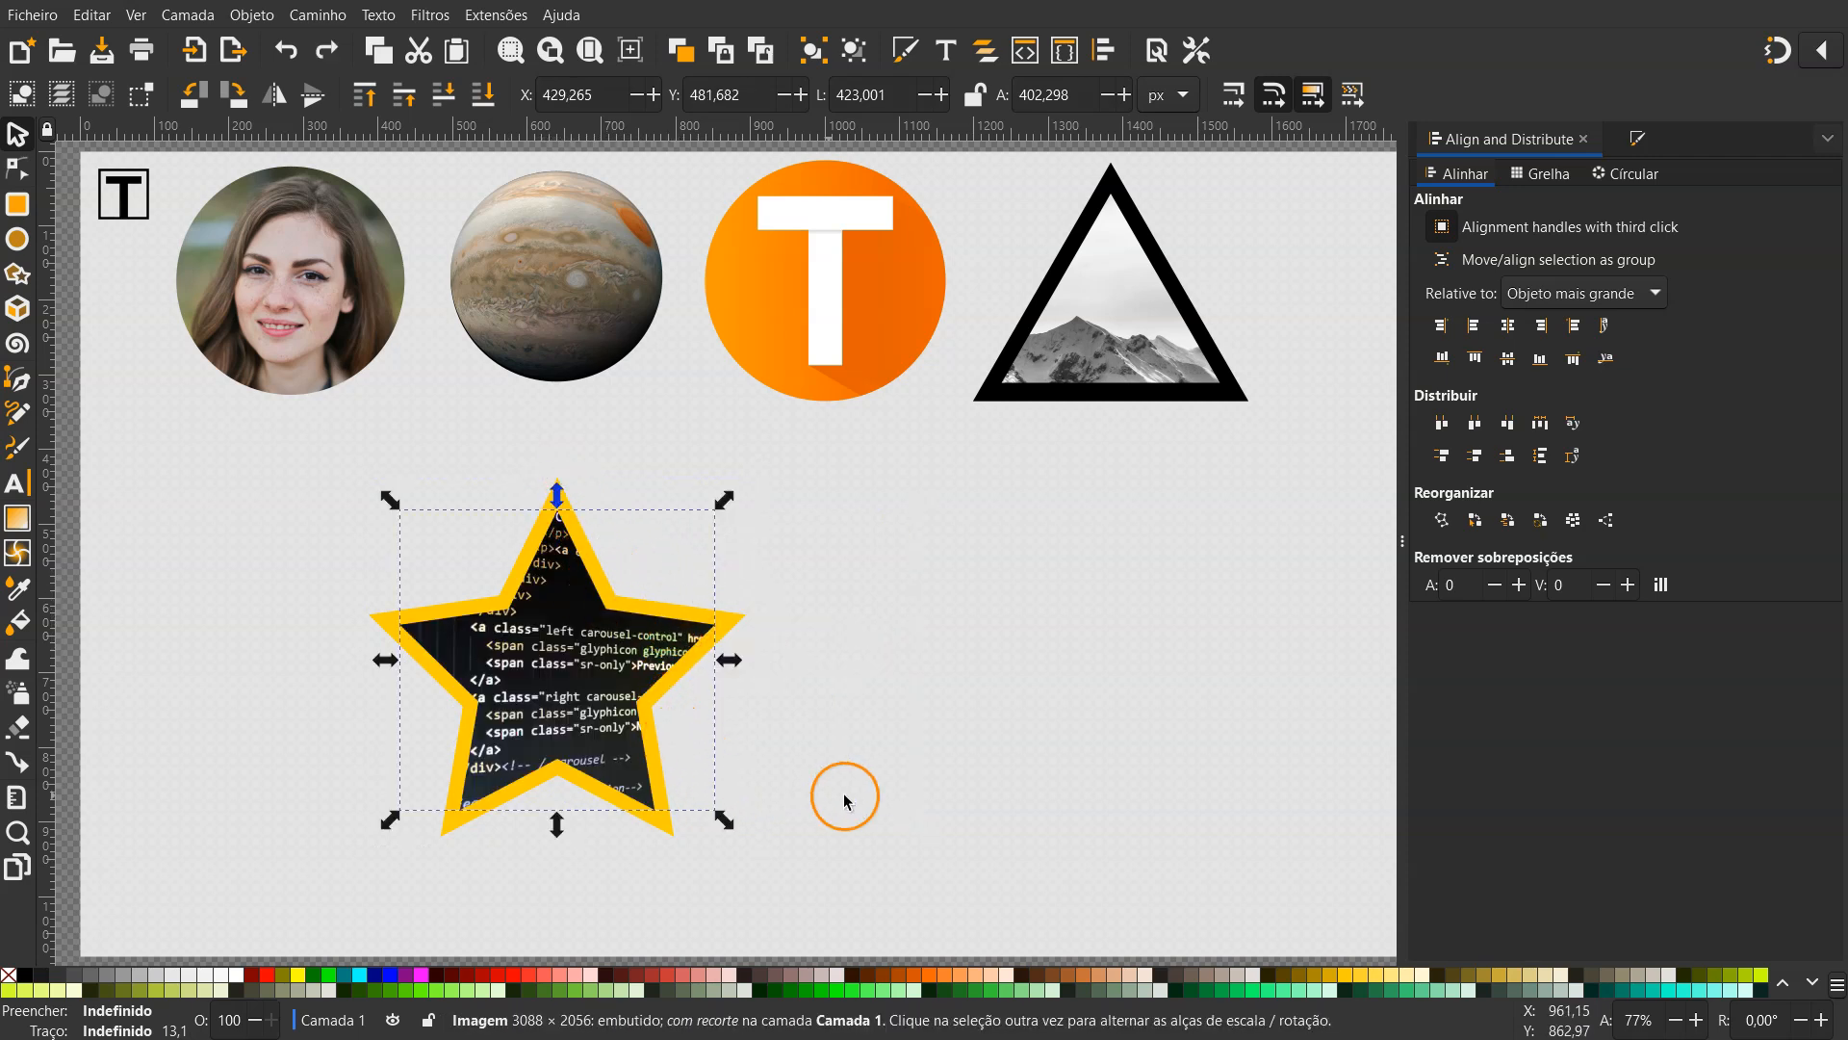
left_click(912, 782)
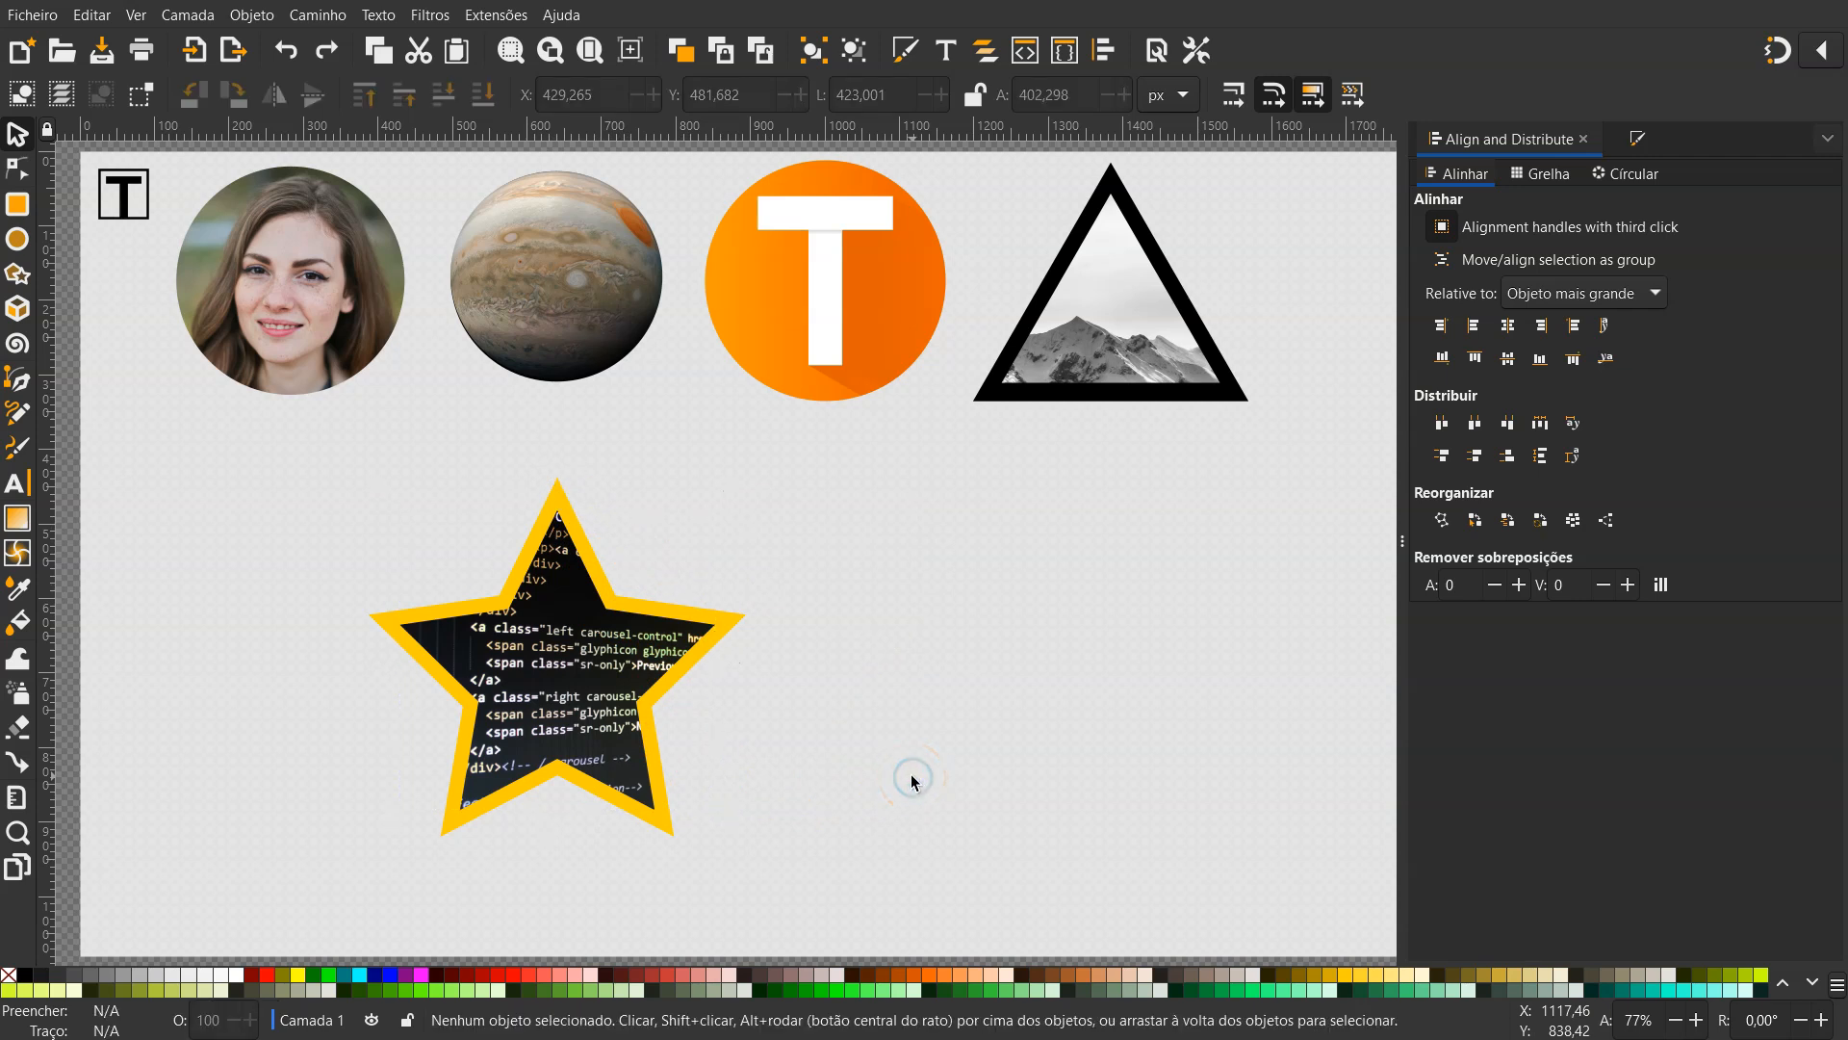
Open the Drop Shadow filter for the yellow border star and turn on its live preview
left_click(568, 510)
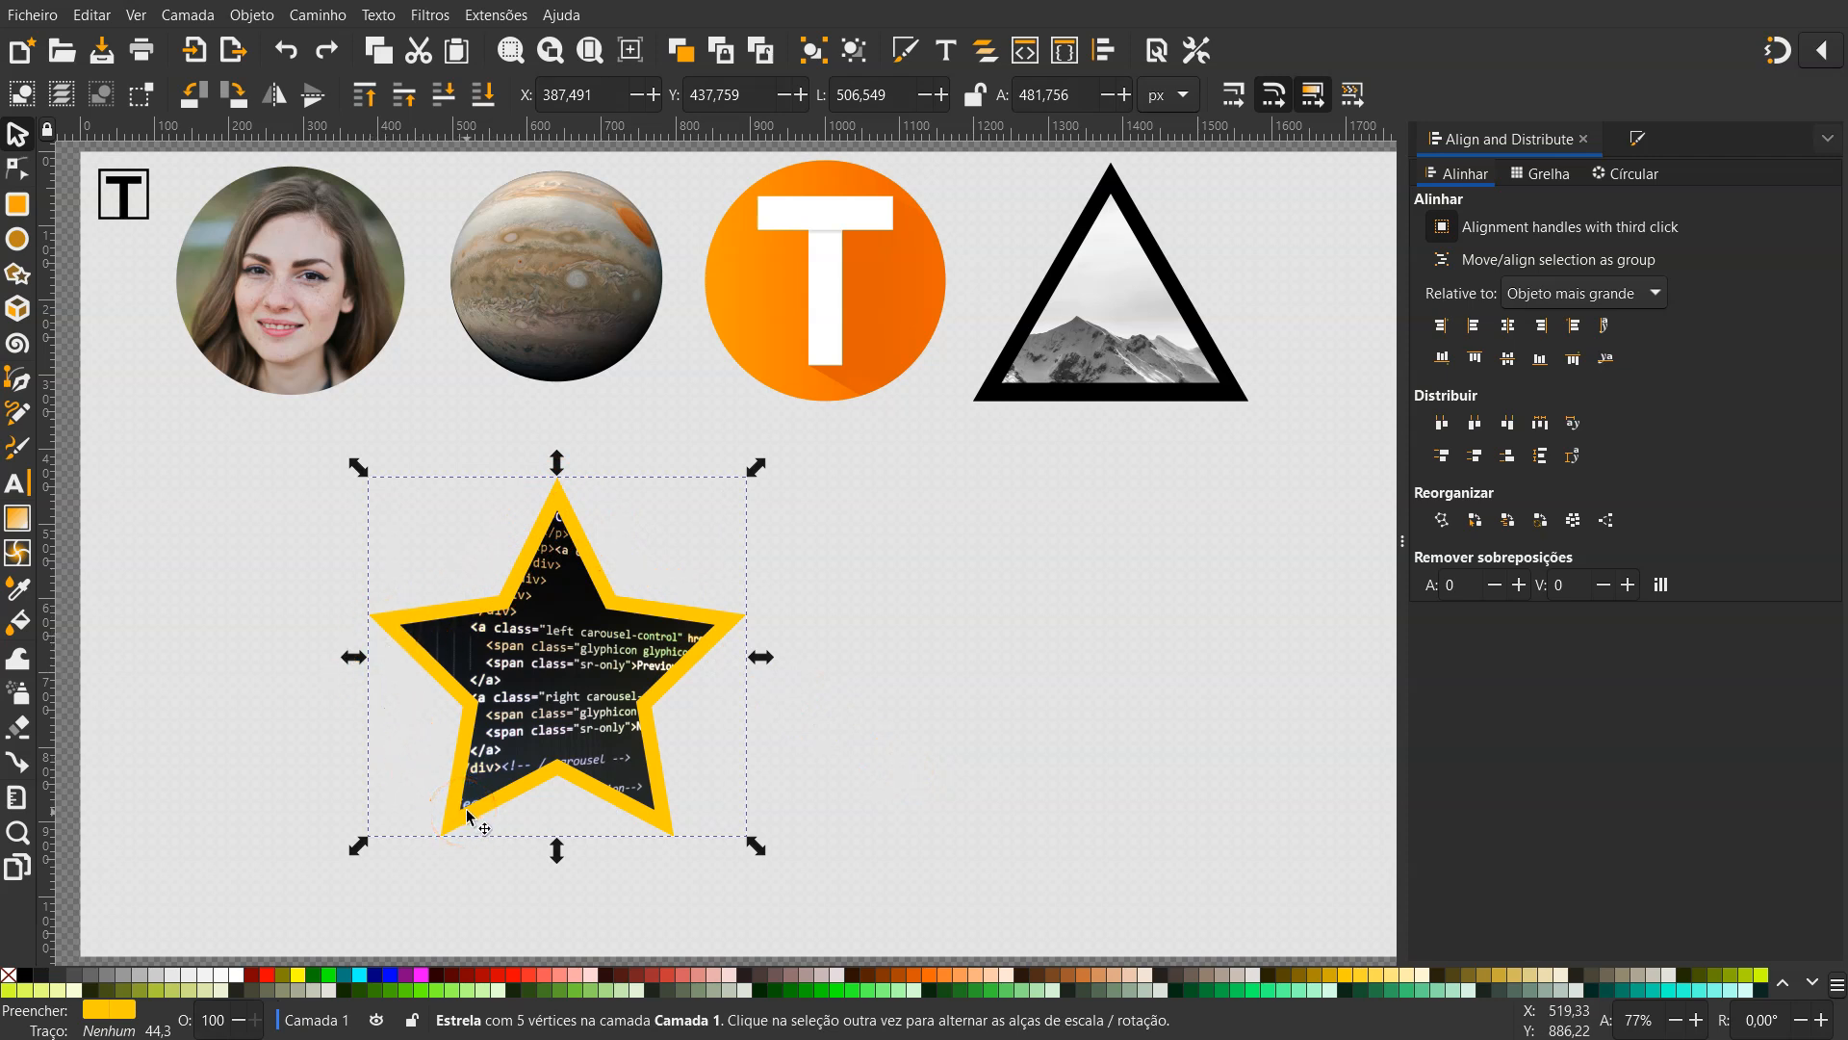
left_click(418, 18)
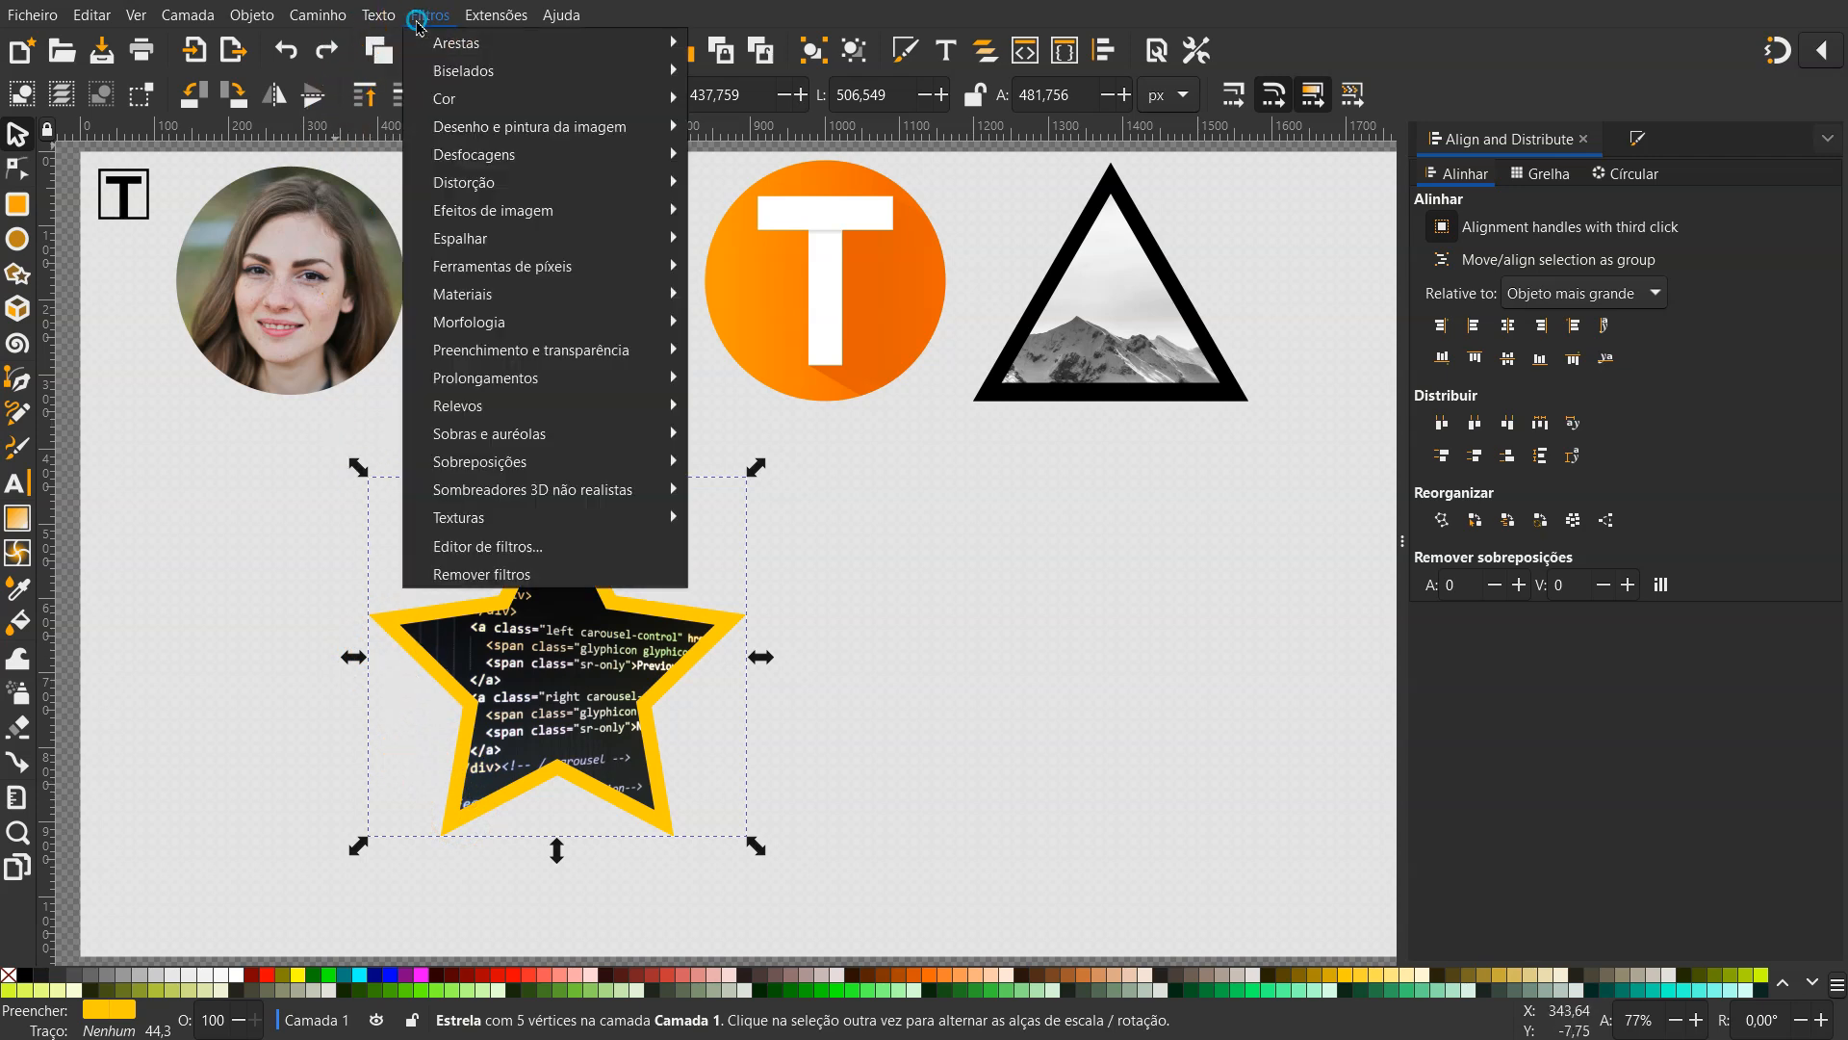
mouse_move(436, 448)
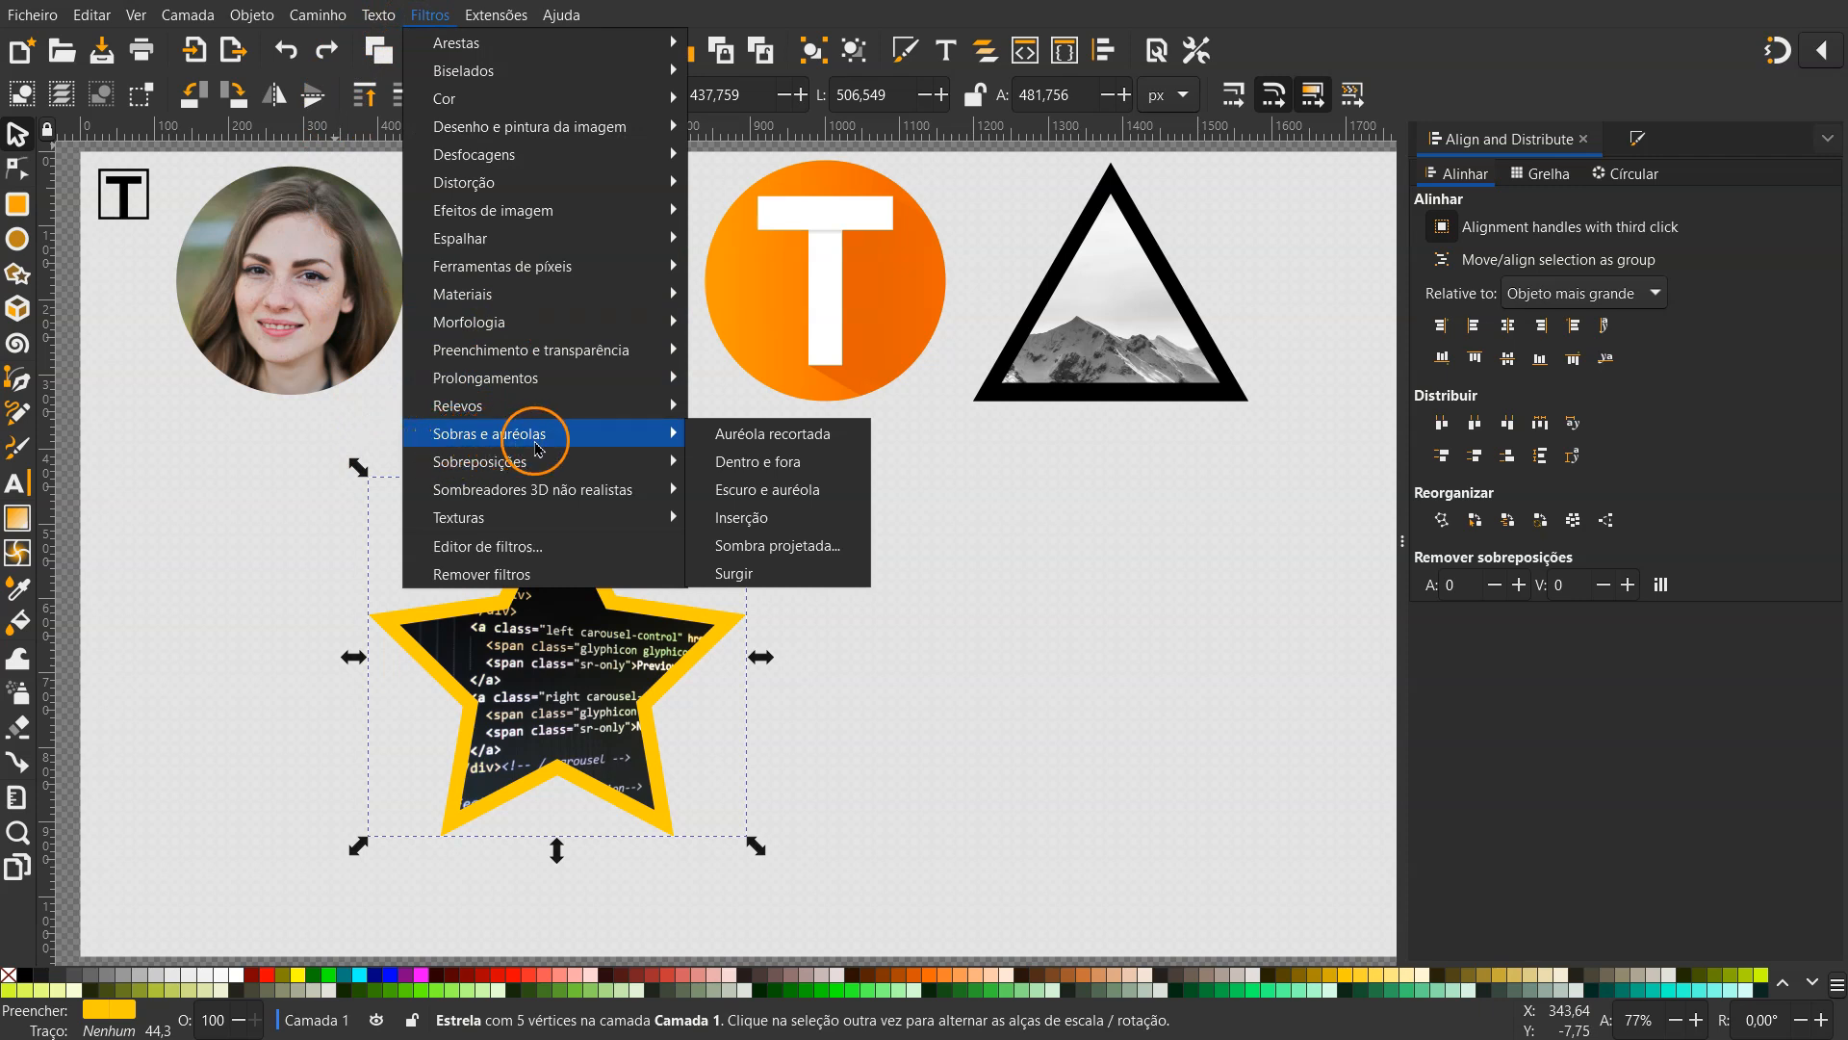
left_click(763, 555)
left_click_drag(408, 75, 1168, 218)
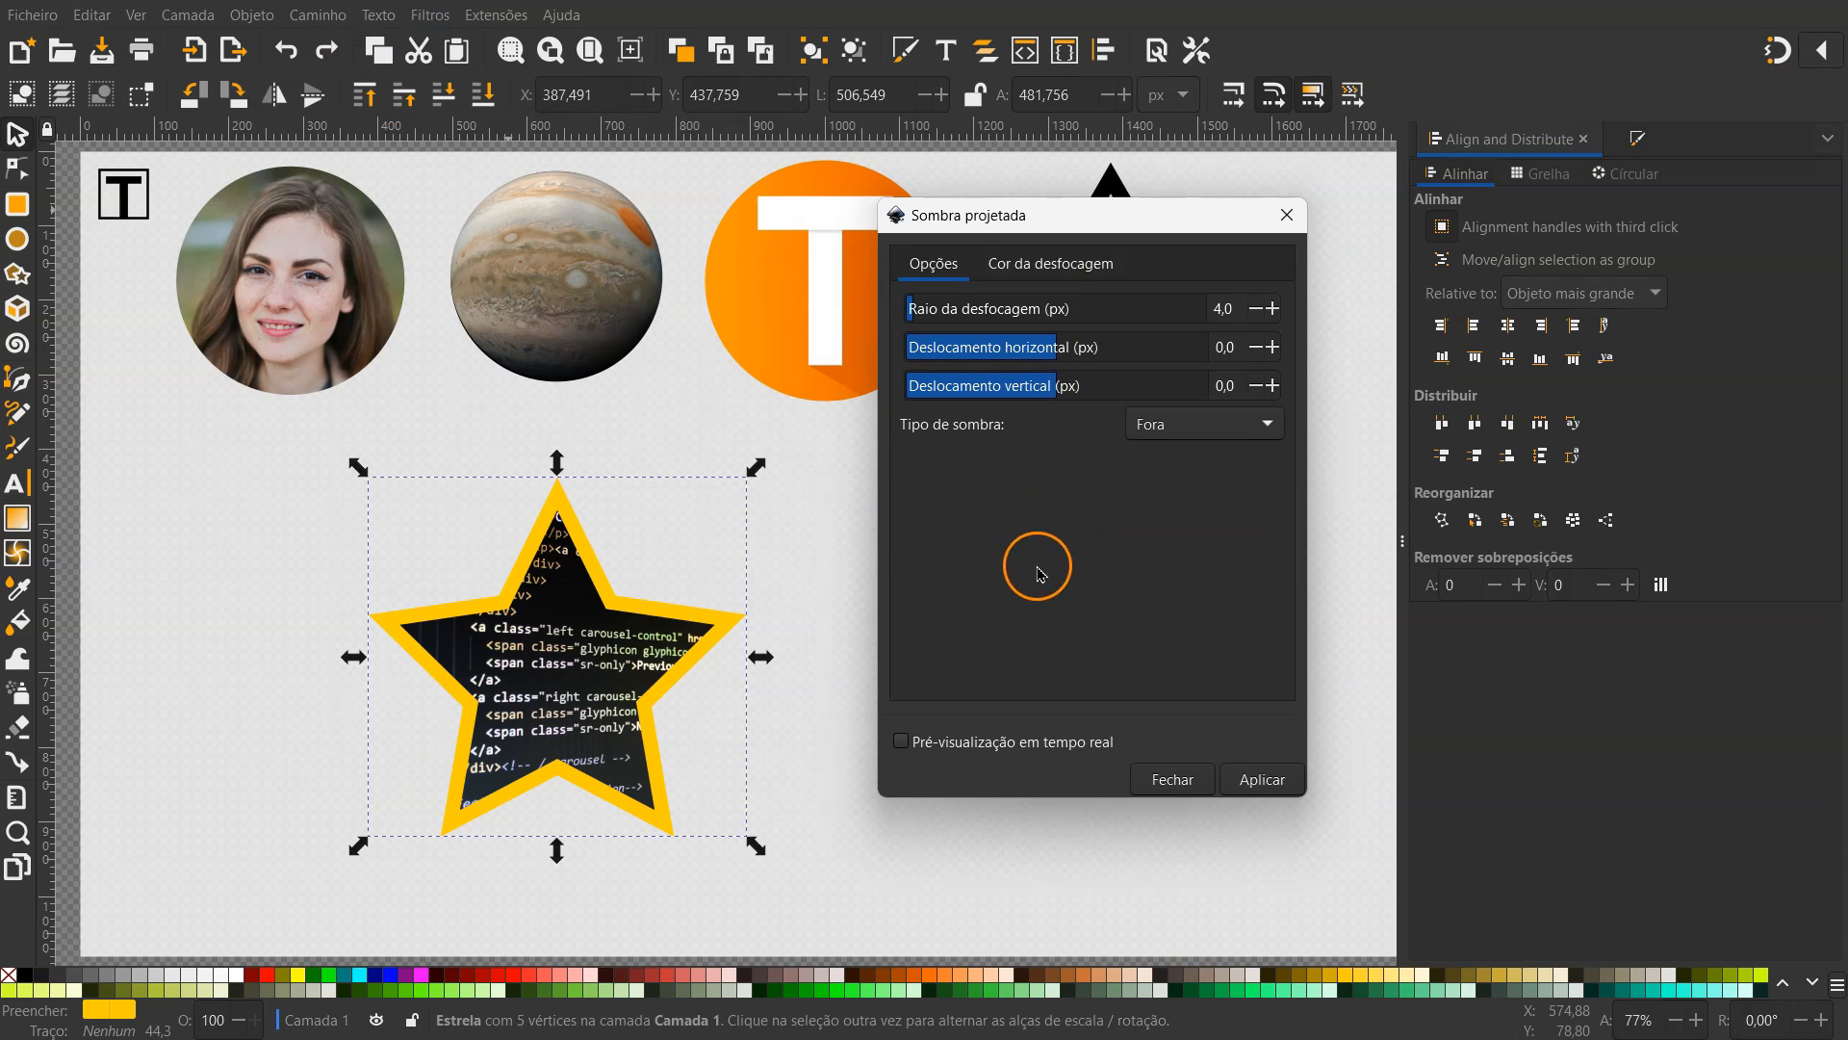
left_click(903, 743)
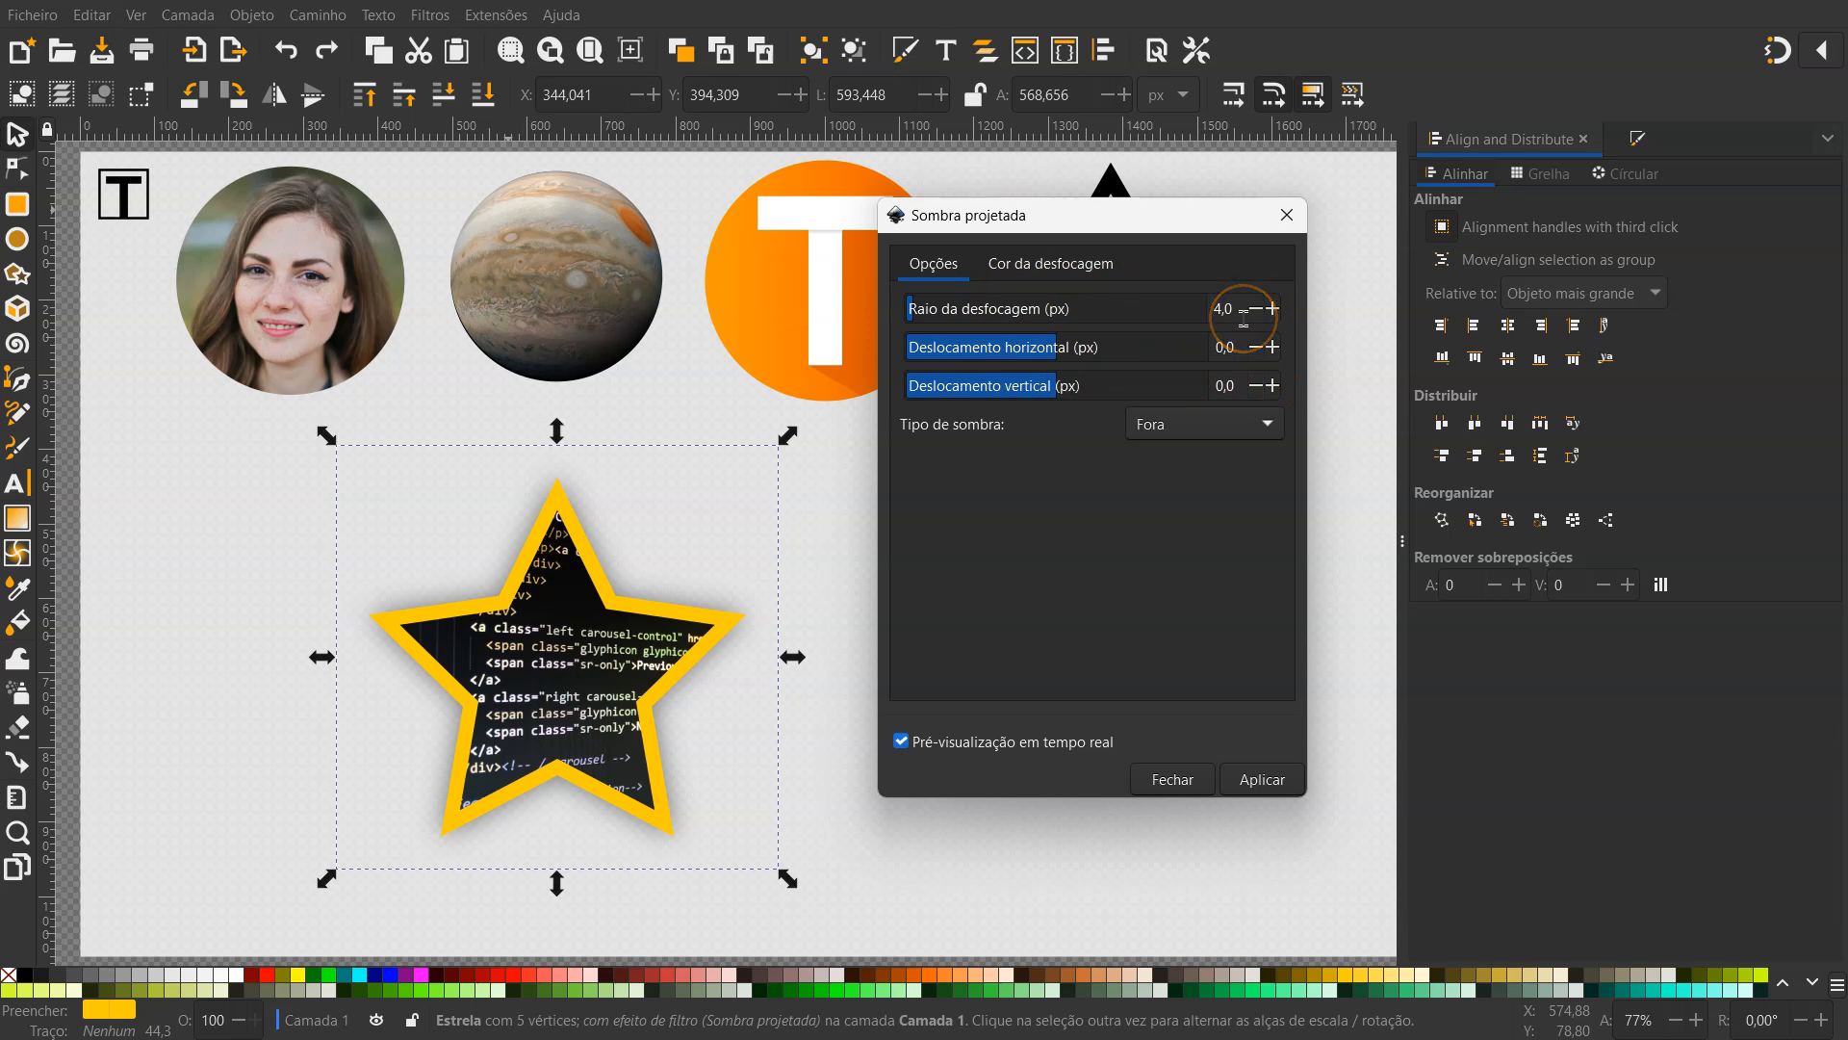
Apply the outer drop shadow with a 5 px blur radius and 0 px vertical offset, and close the filter dialog
left_click(1273, 308)
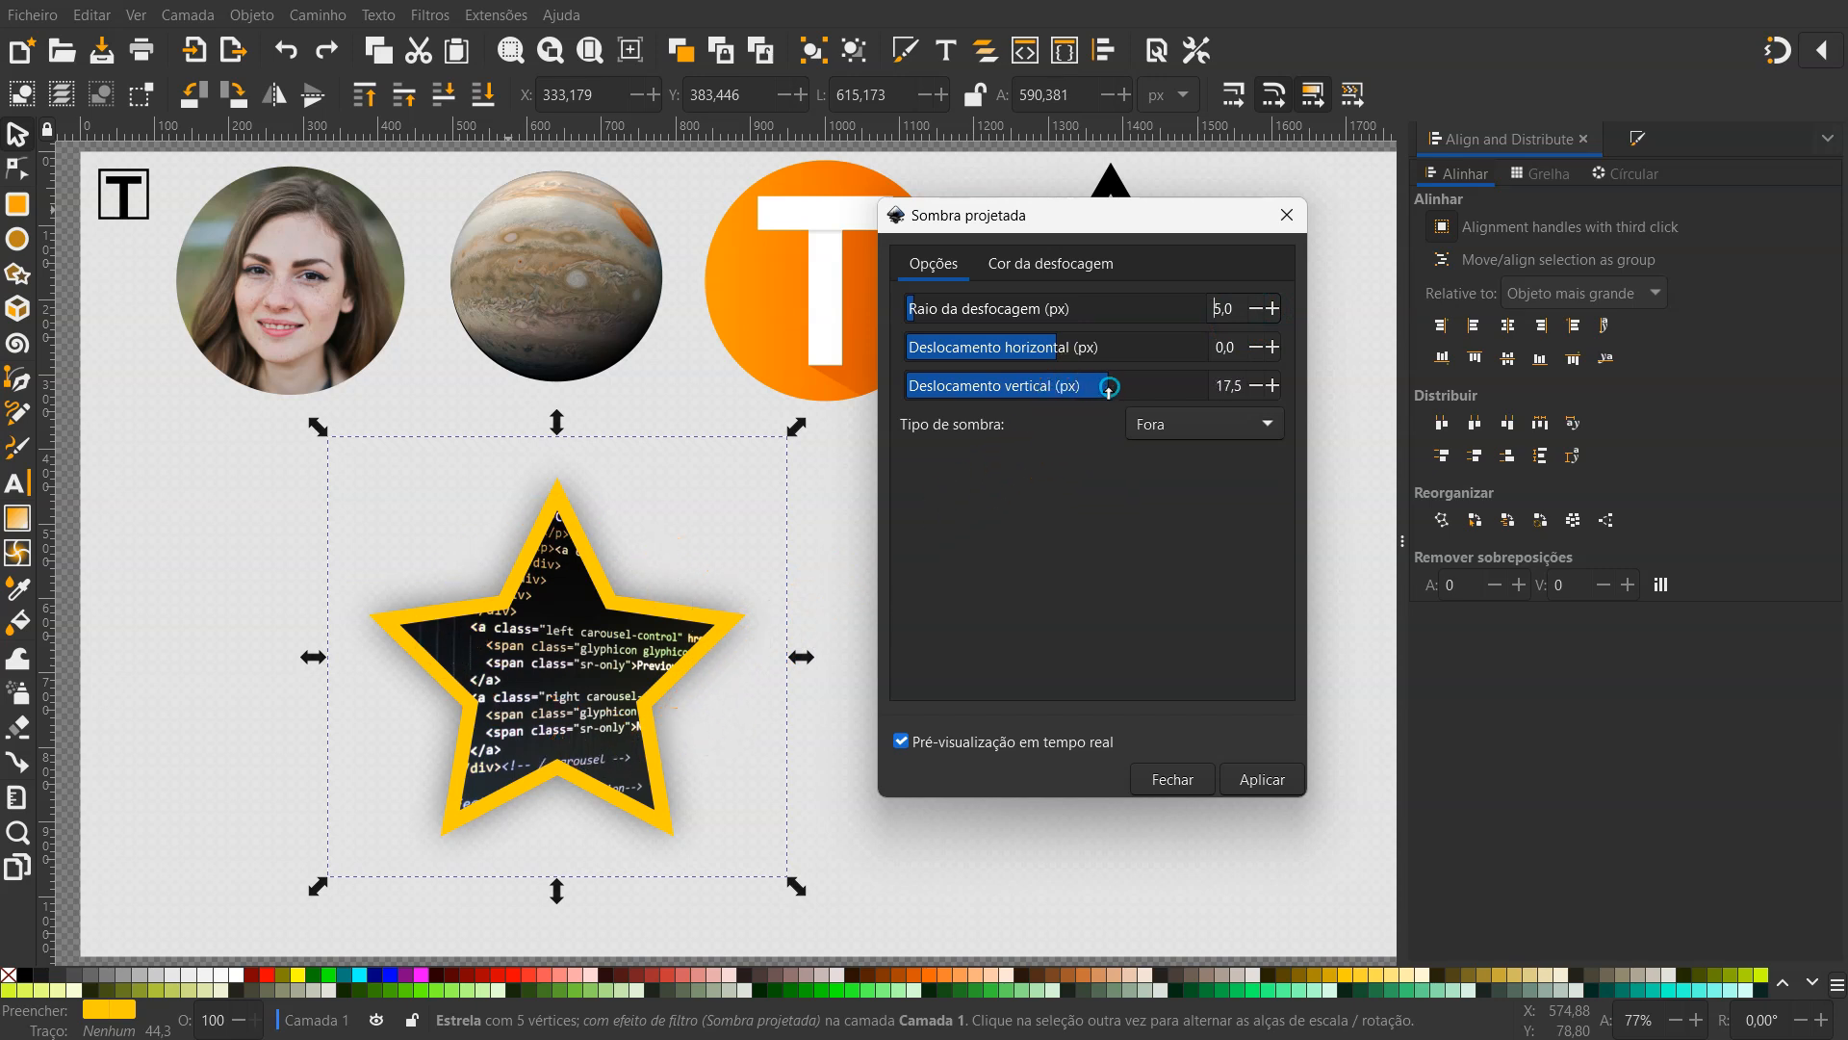
left_click_drag(1109, 387, 1115, 392)
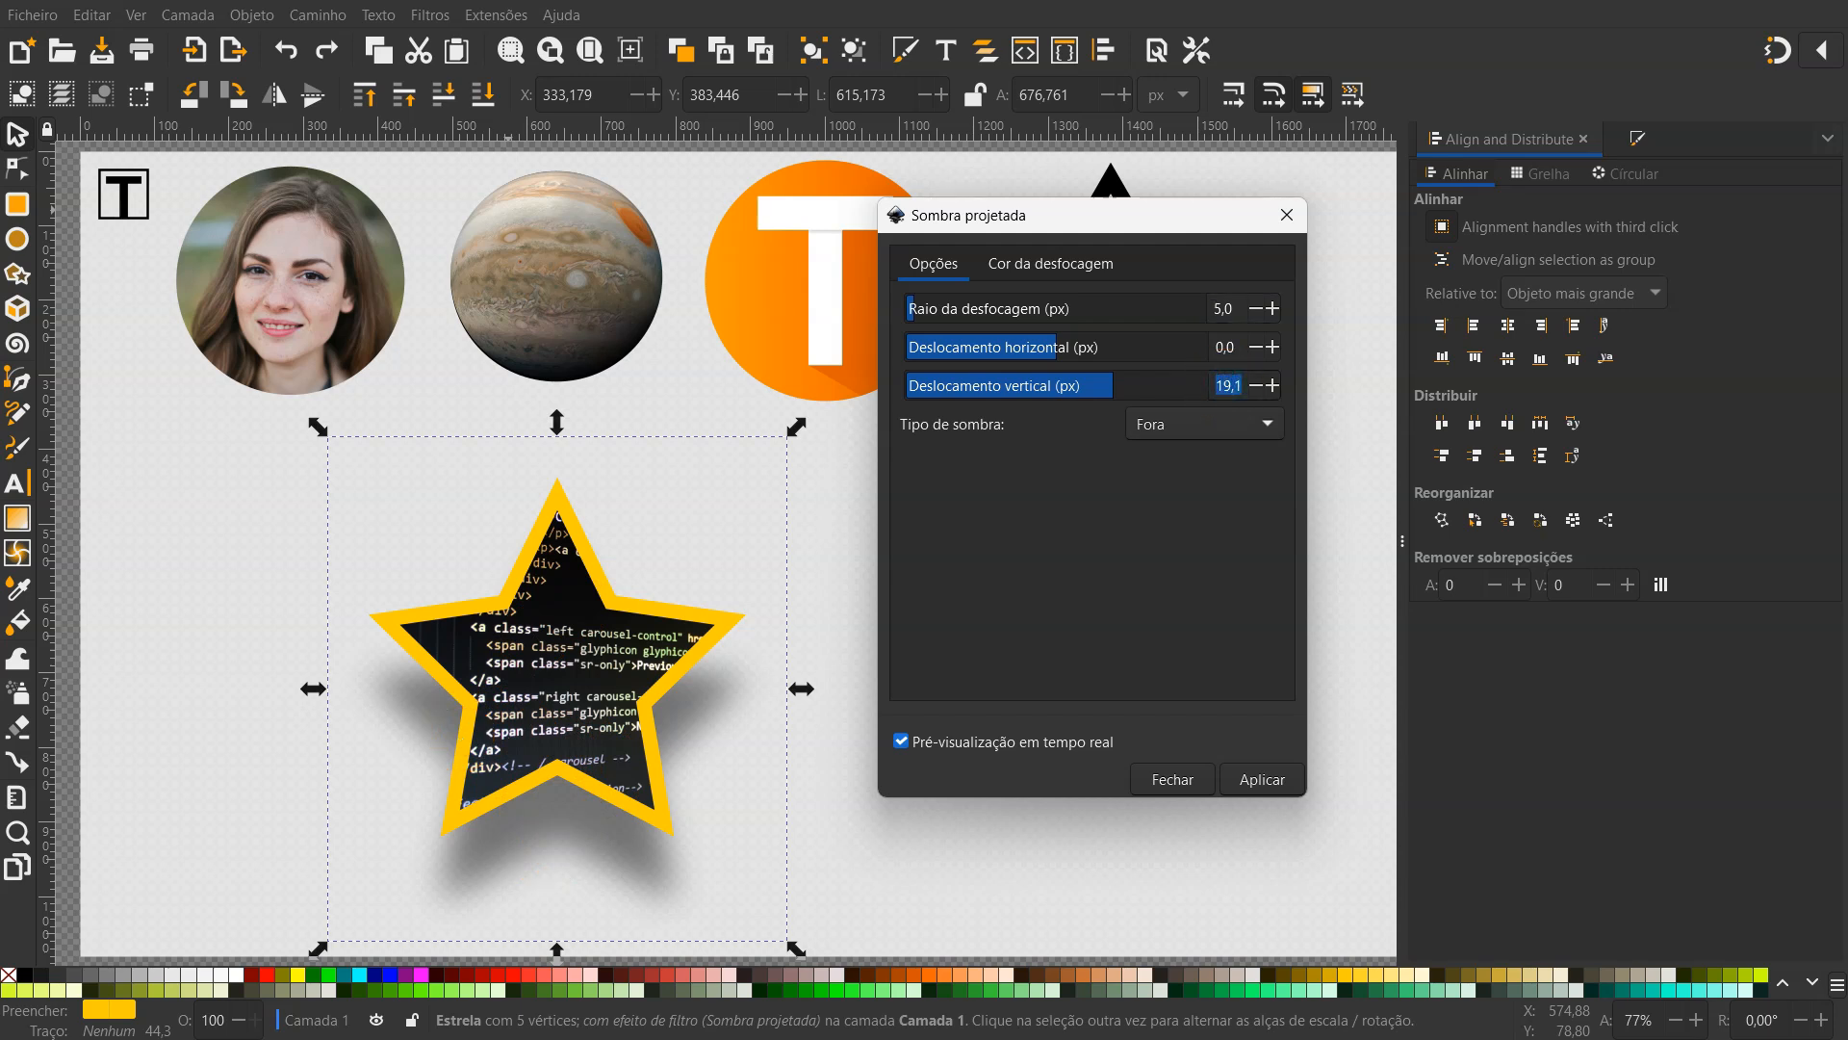
key("Return")
left_click(1278, 784)
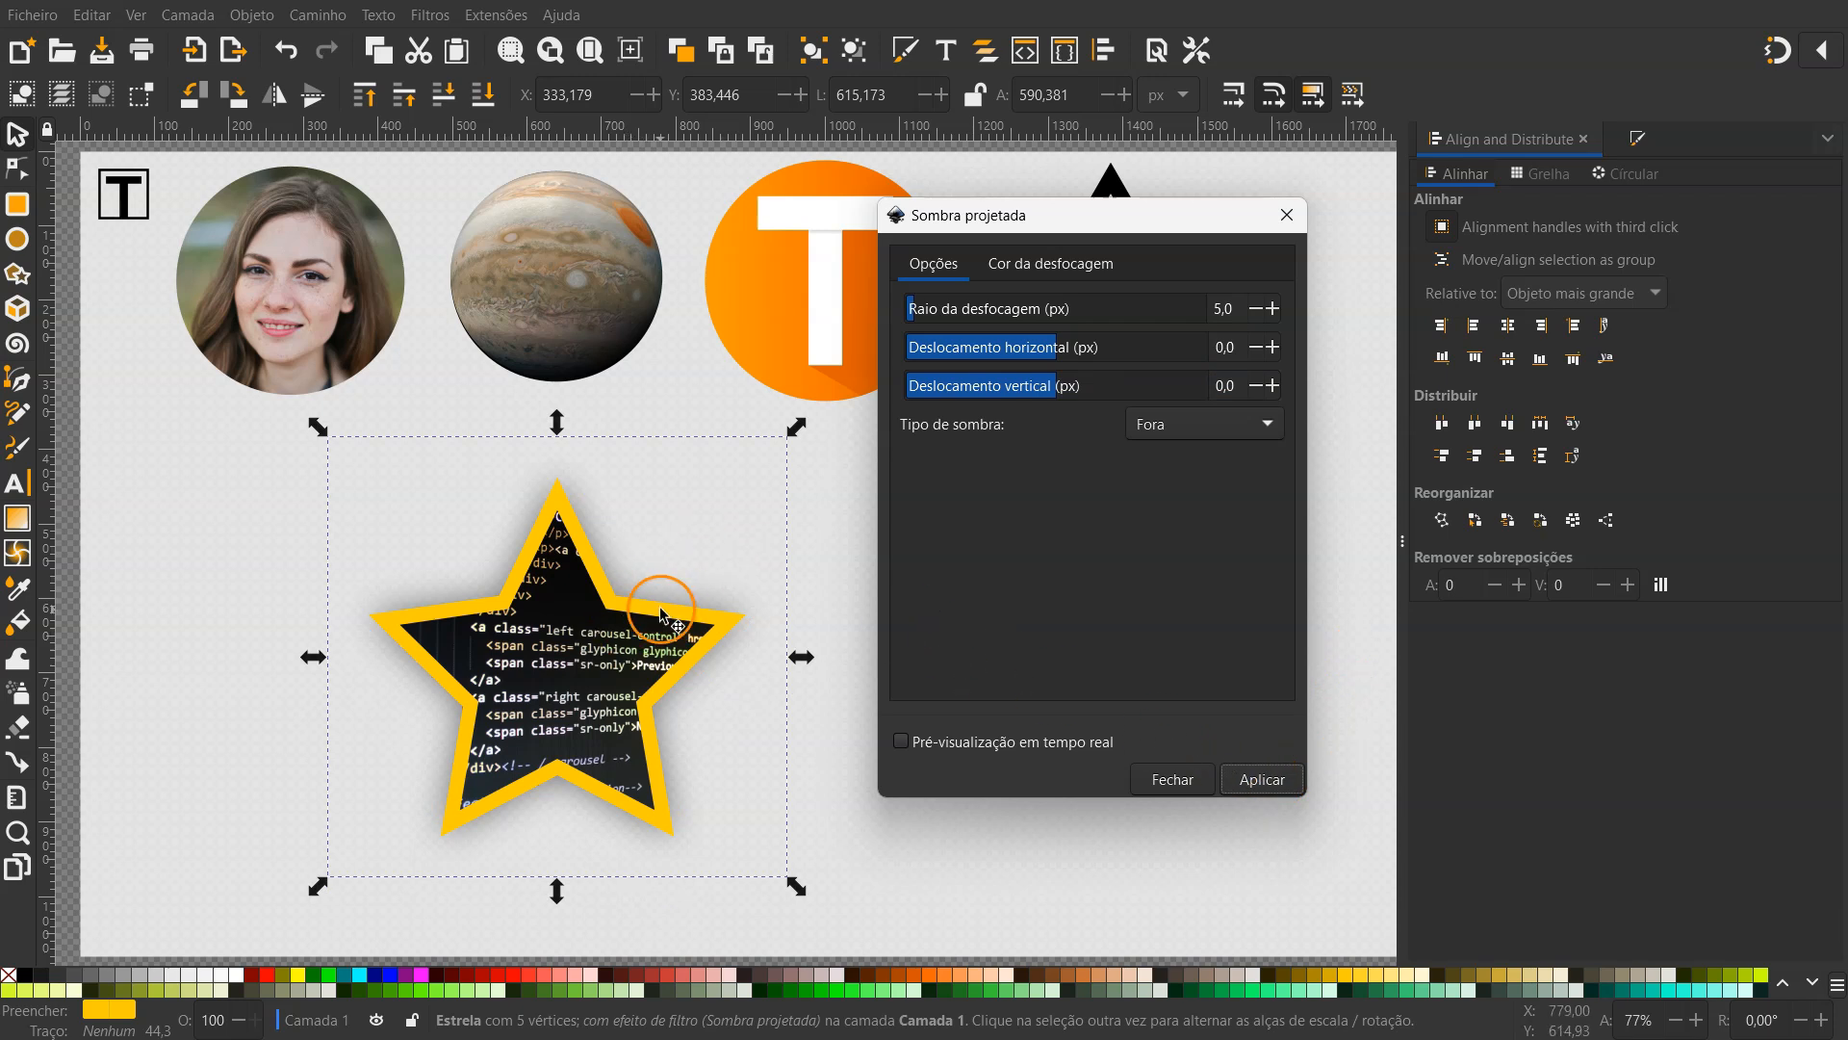
left_click(1171, 779)
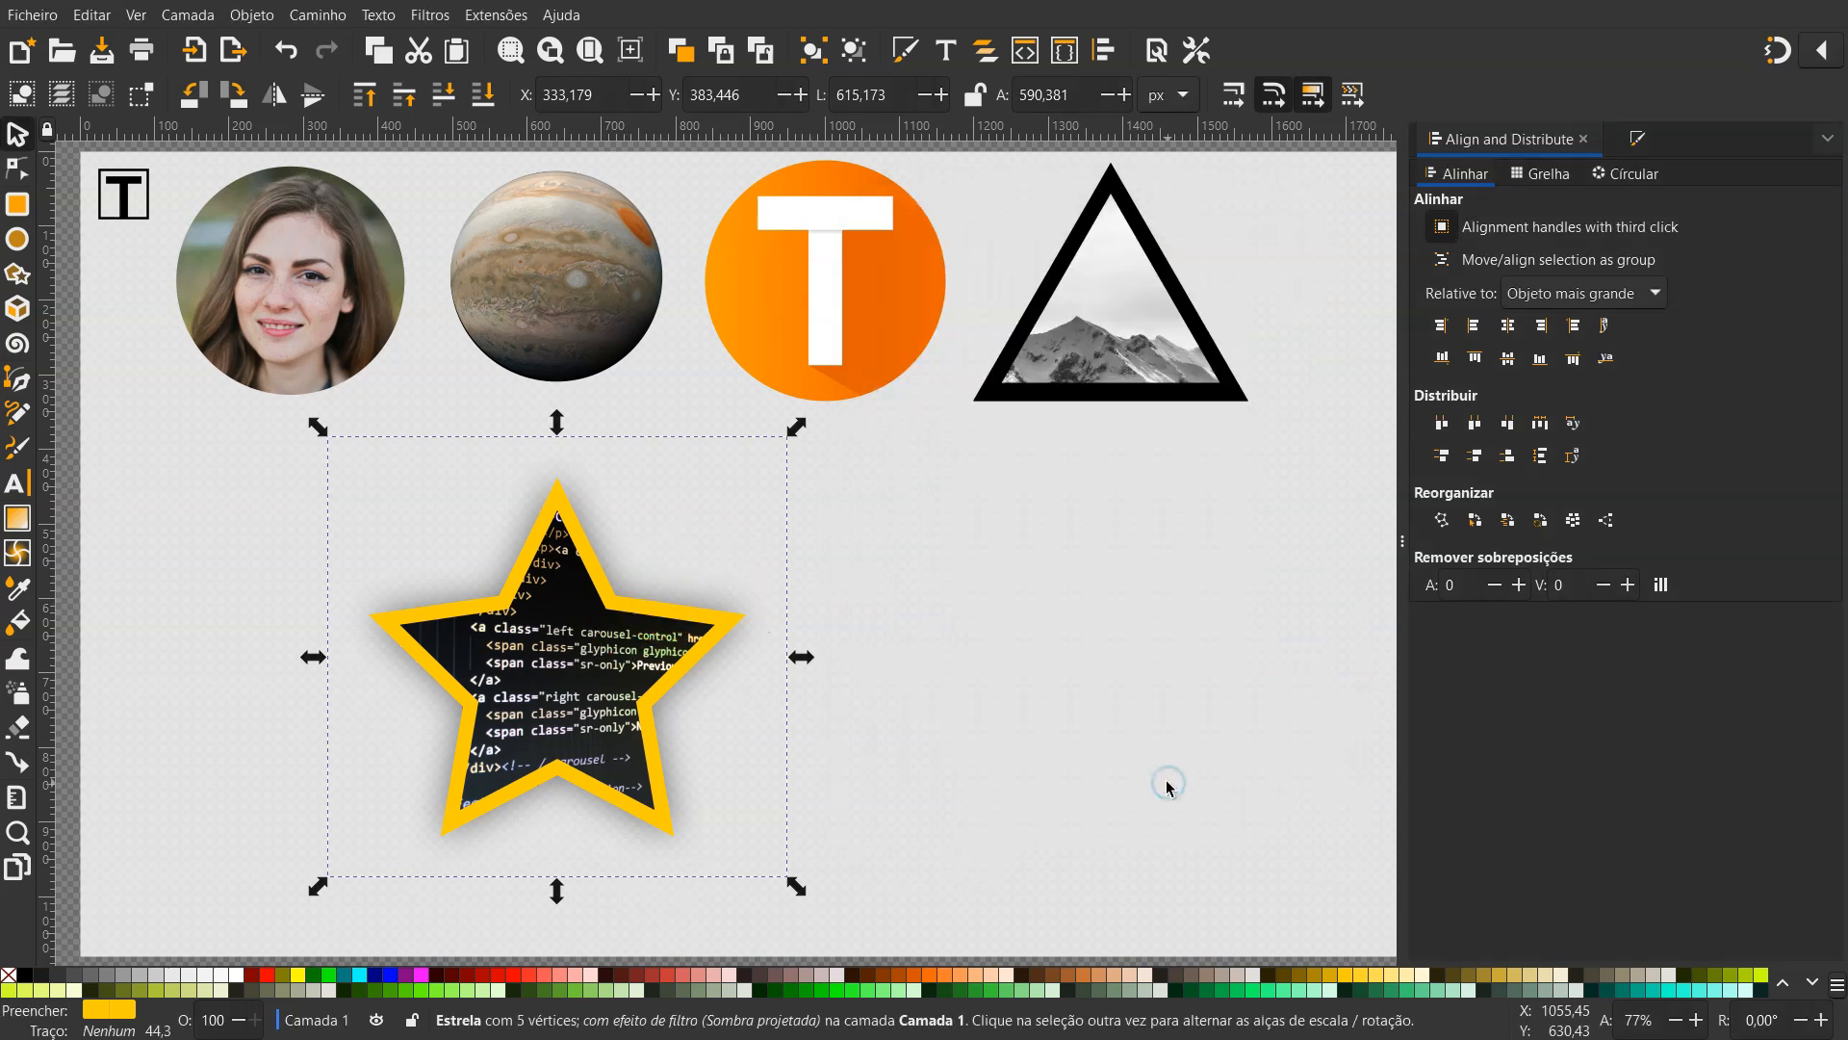
Group the code star with its yellow border, shrink the group and place it to the right of the mountain triangle
left_click(574, 729, "shift")
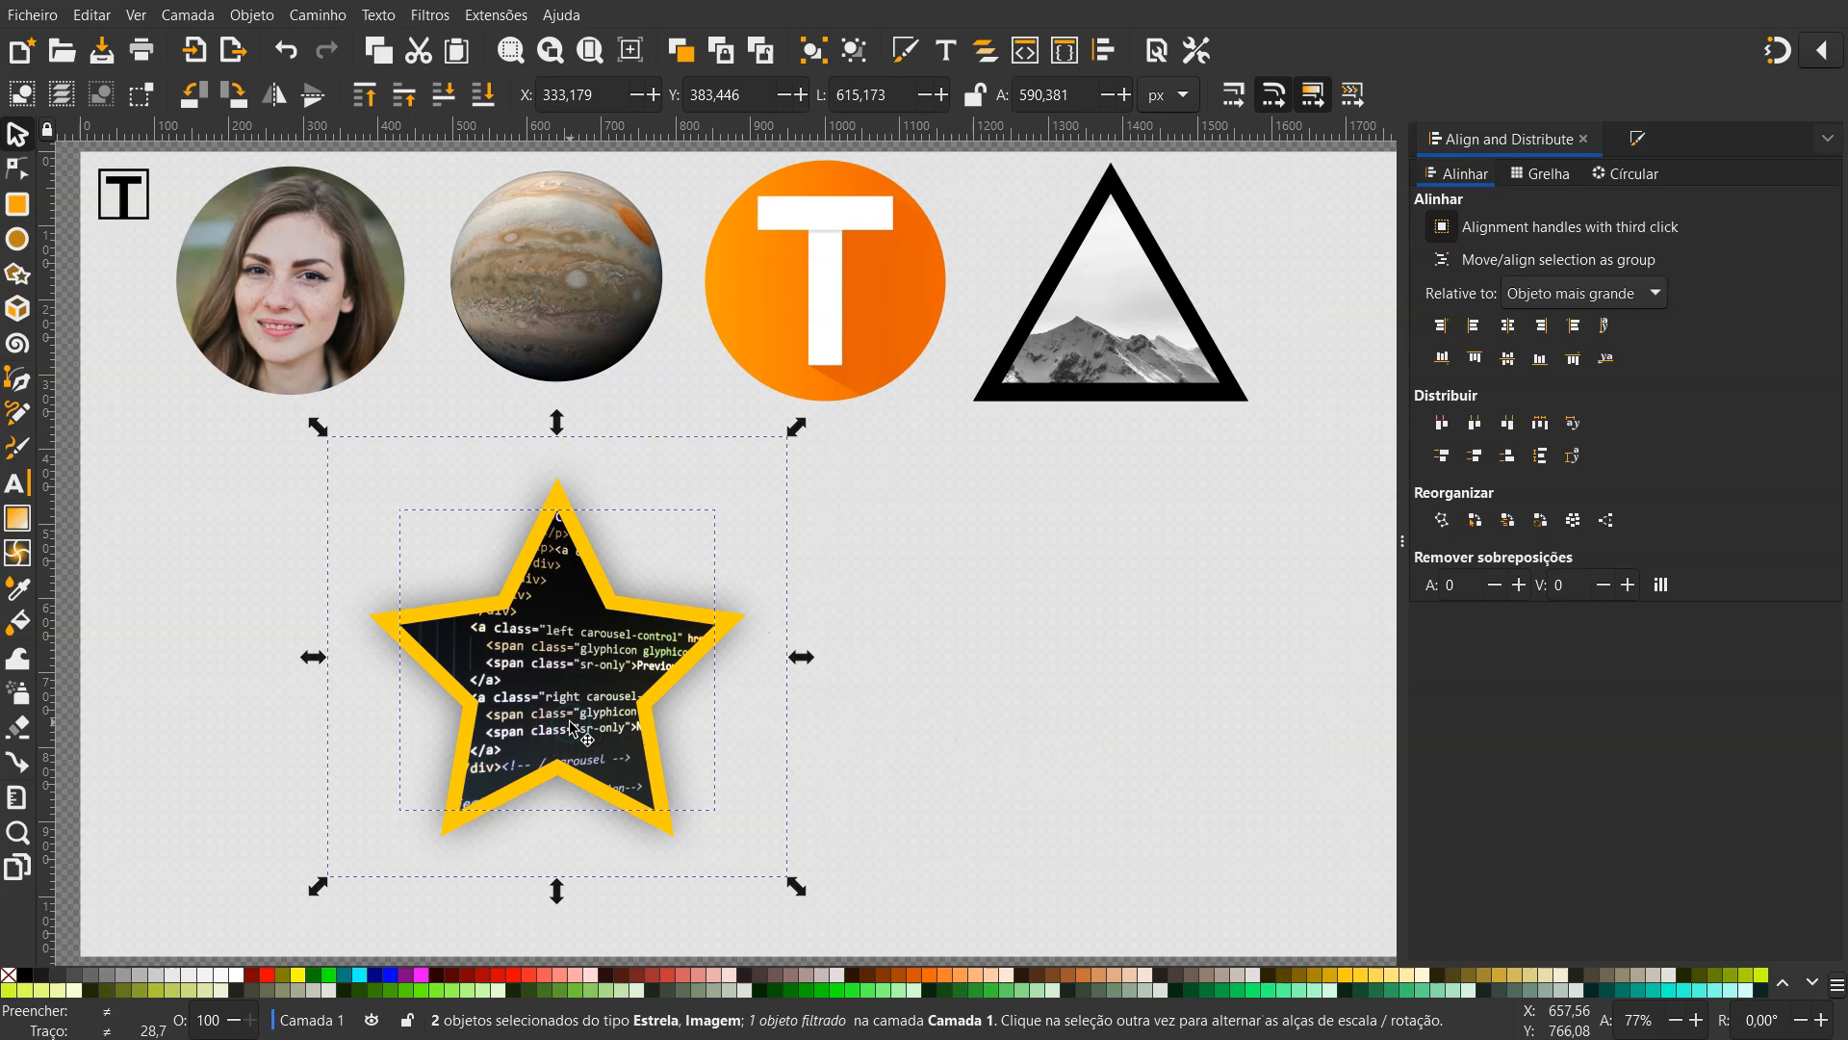
key("ctrl+g")
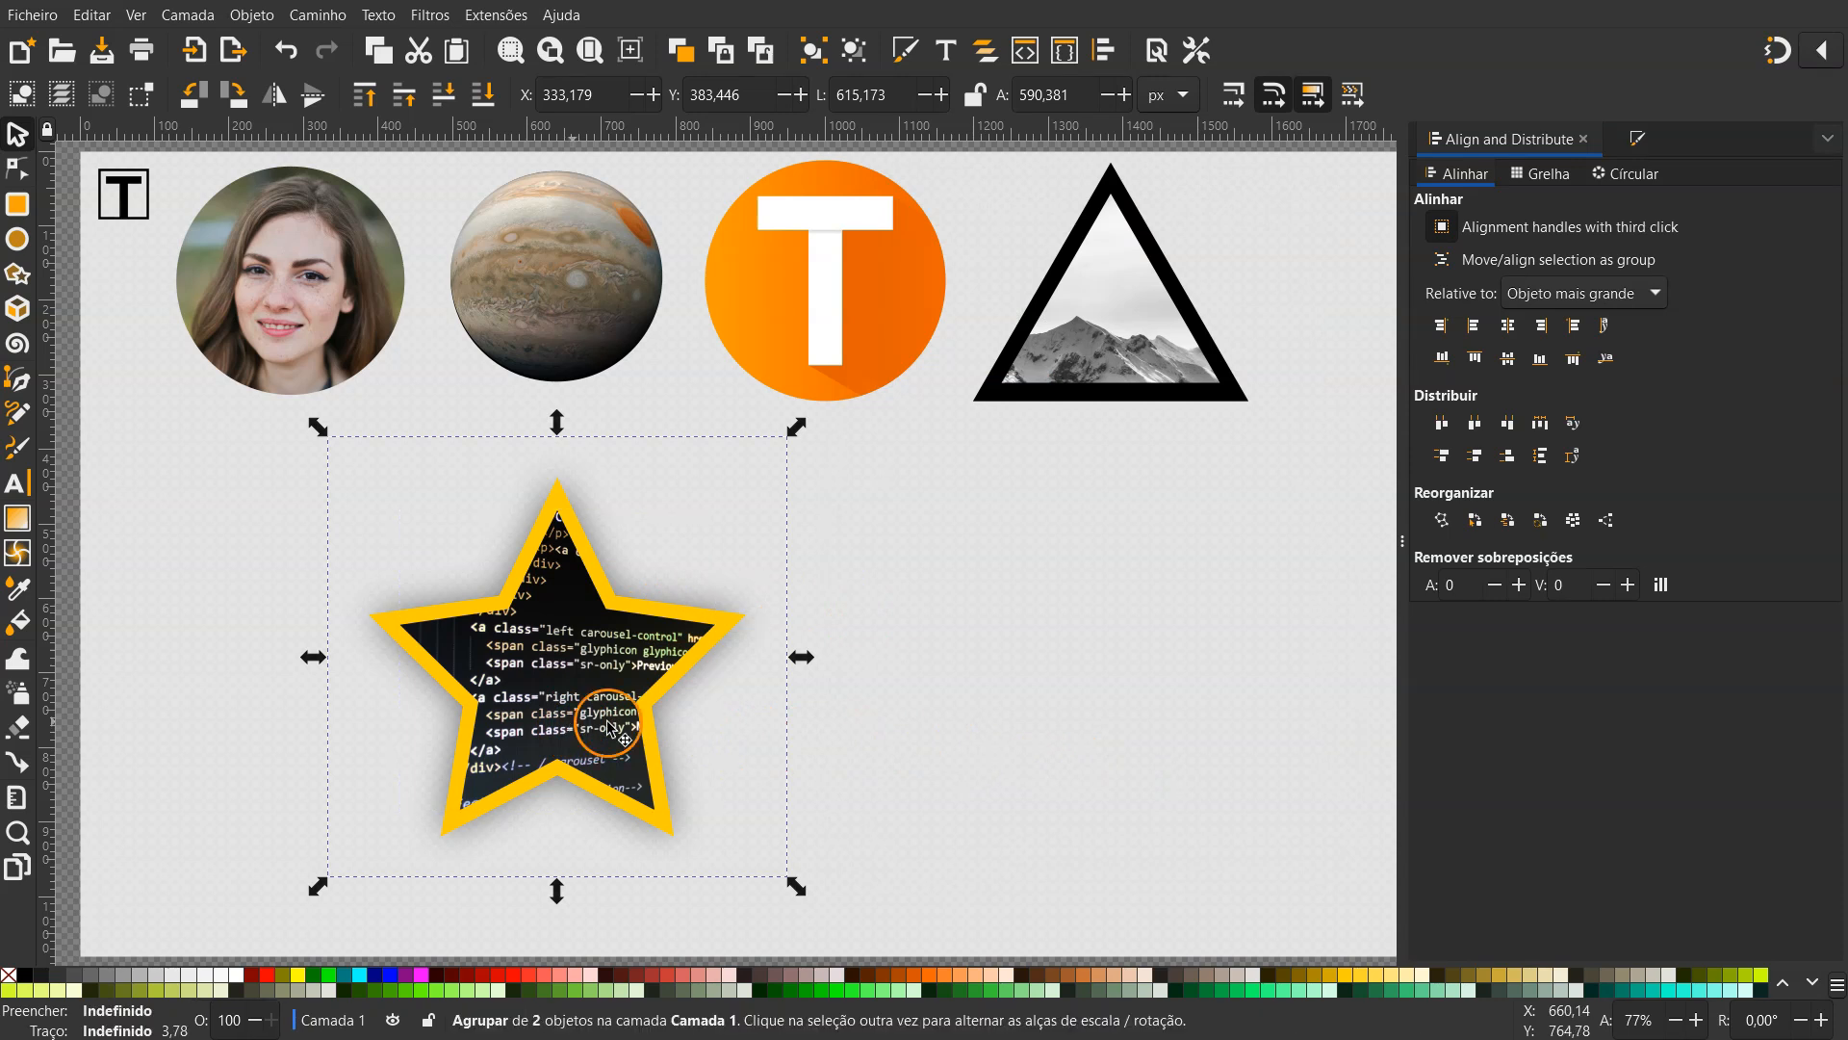
left_click_drag(796, 887, 551, 647)
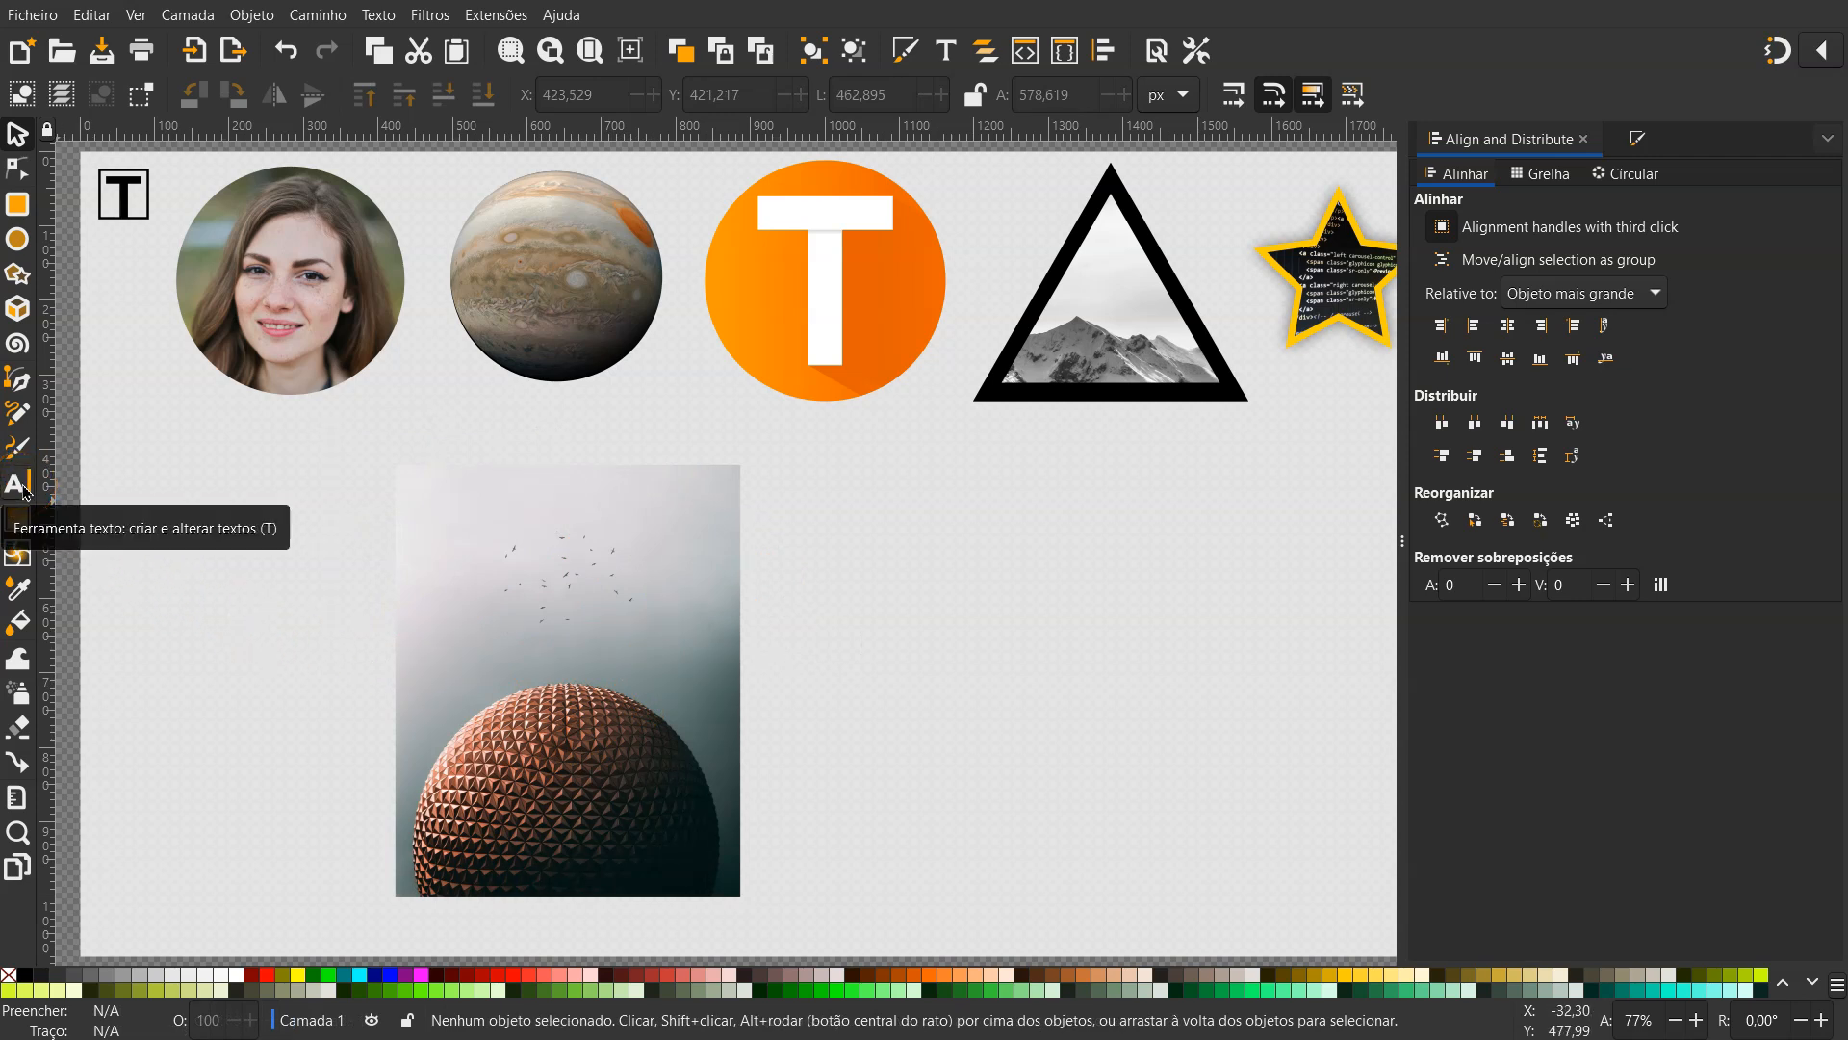
Add the text "Design" in 100 pt Impact across the upper right edge of the sphere picture and fill it black
left_click(21, 486)
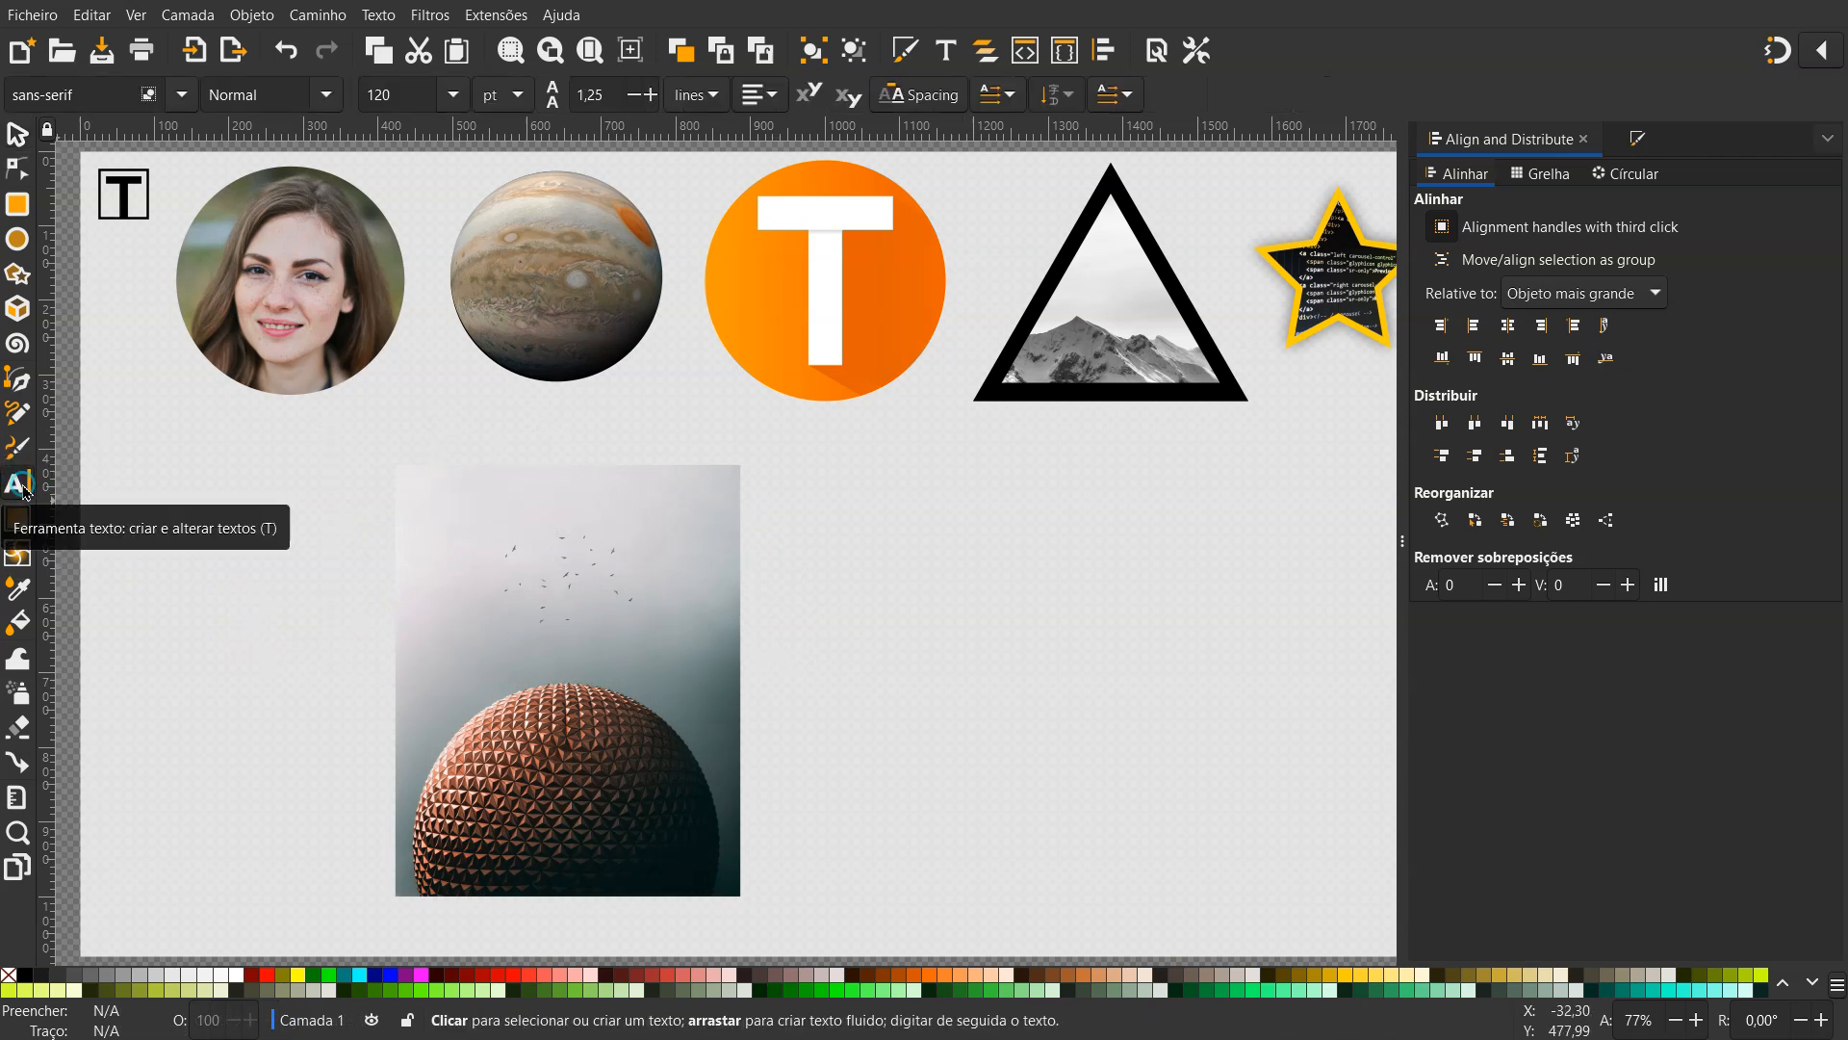
left_click(779, 568)
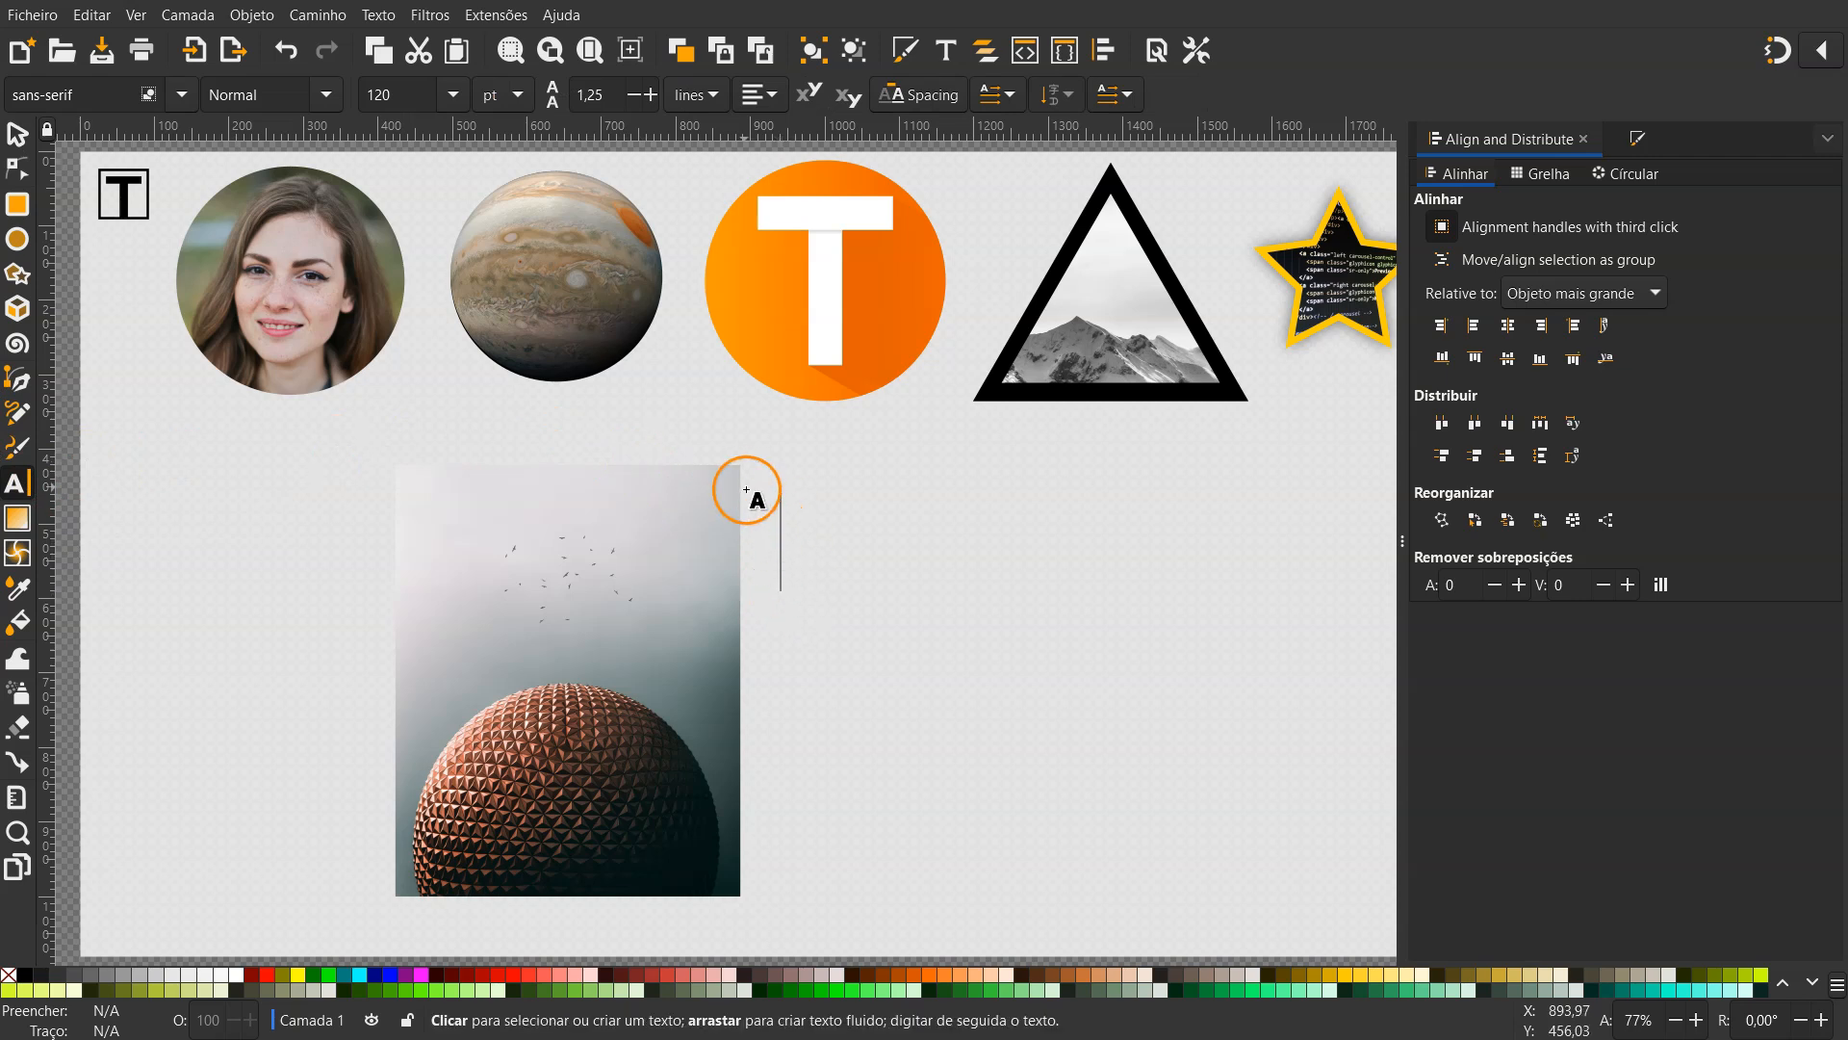
type("Design")
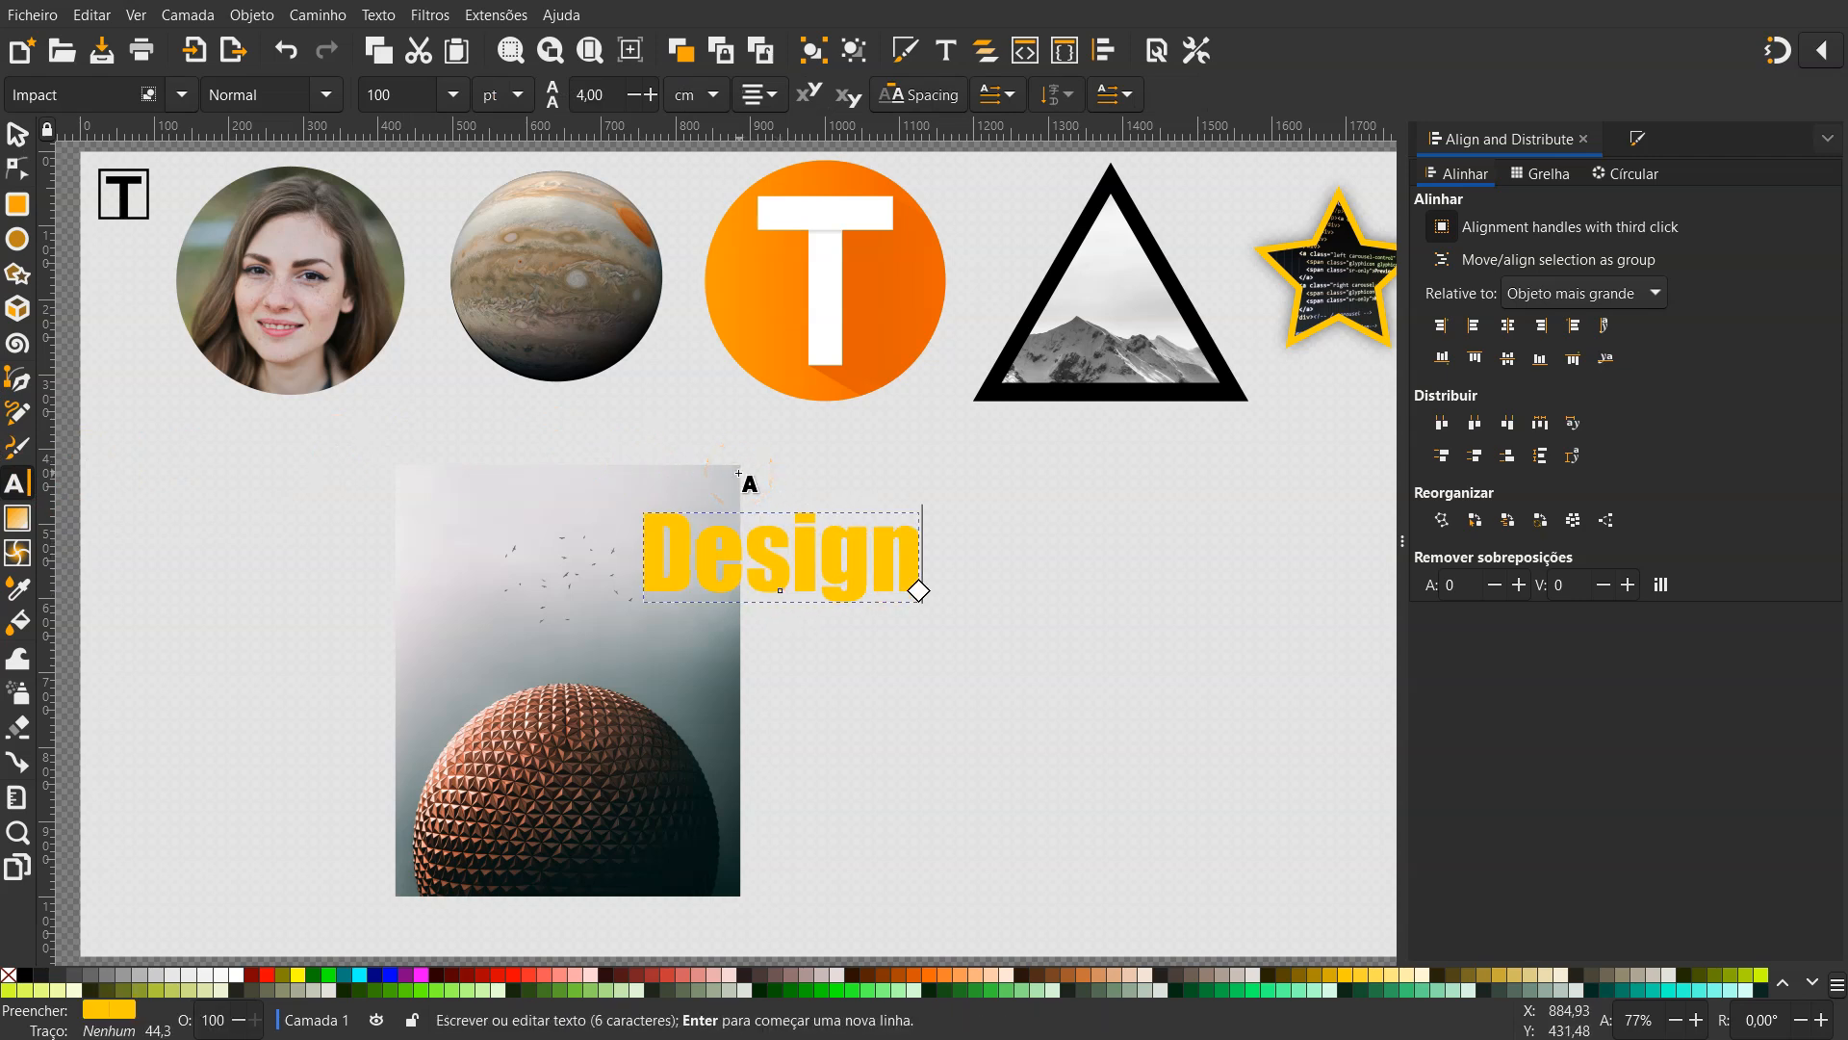
double_click(746, 520)
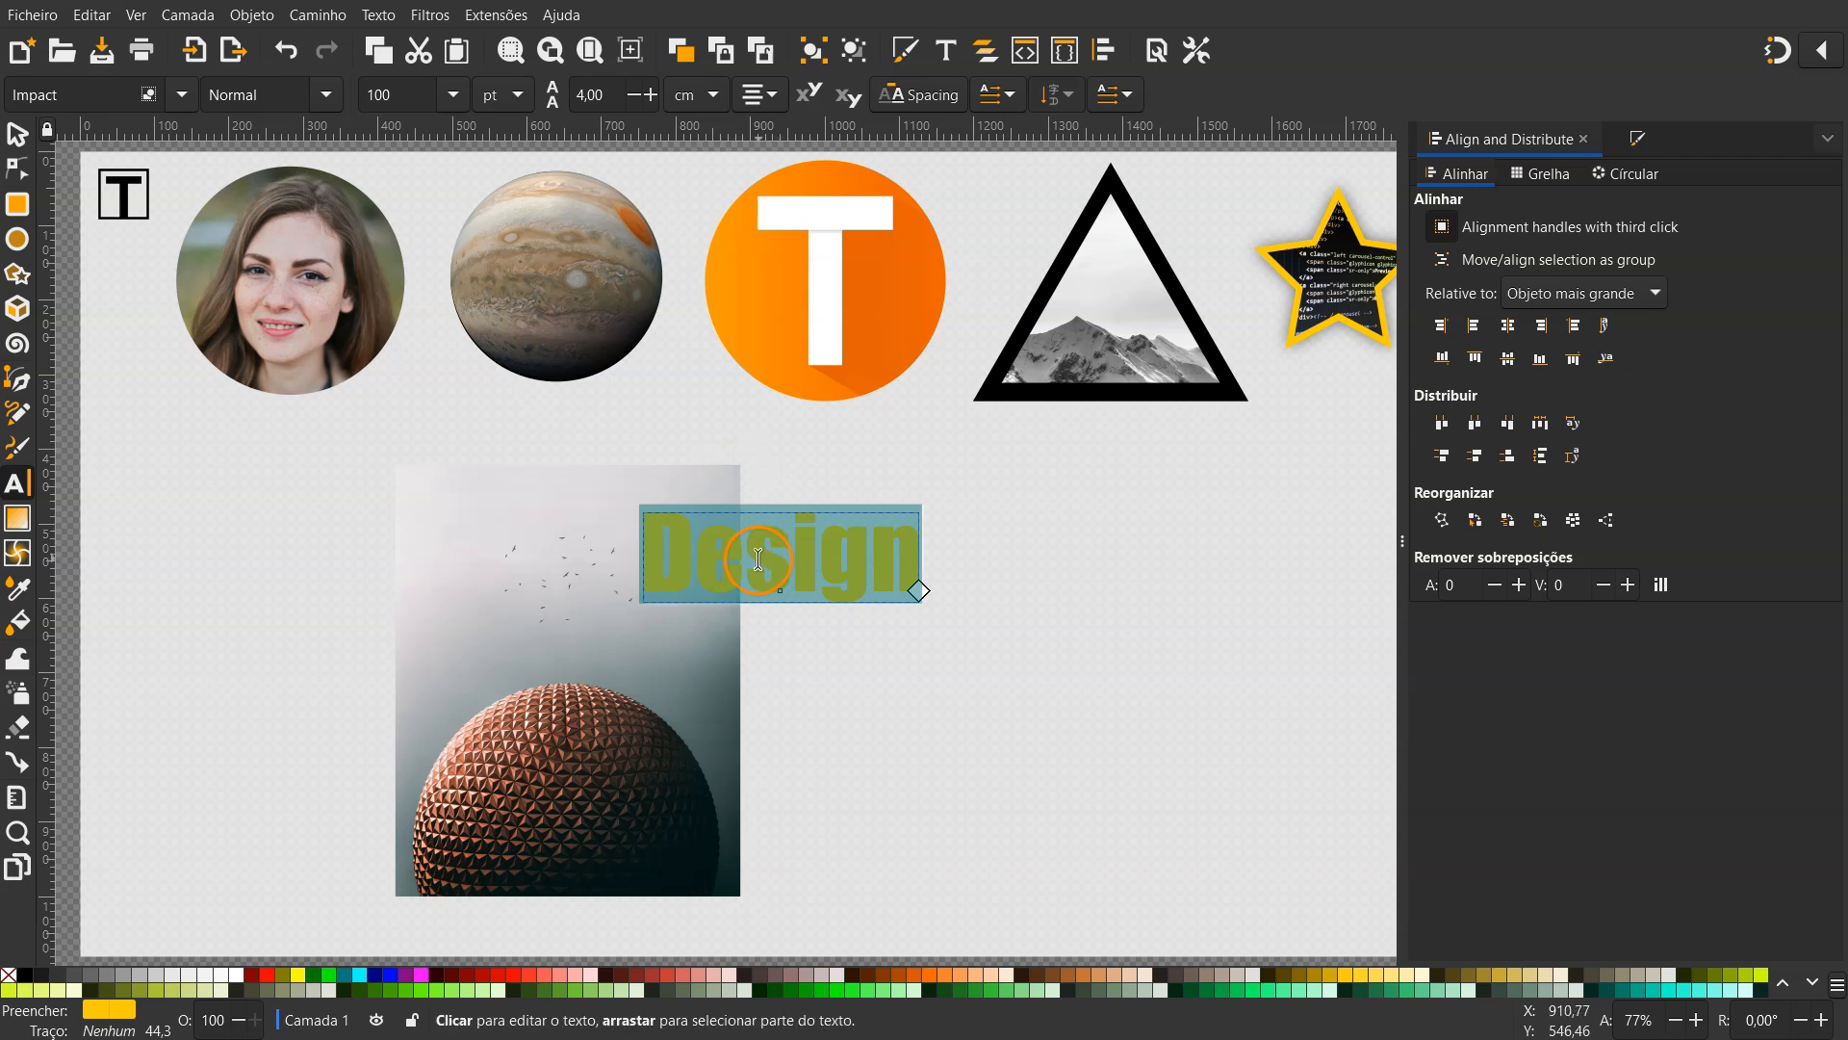
left_click(26, 978)
left_click(21, 164)
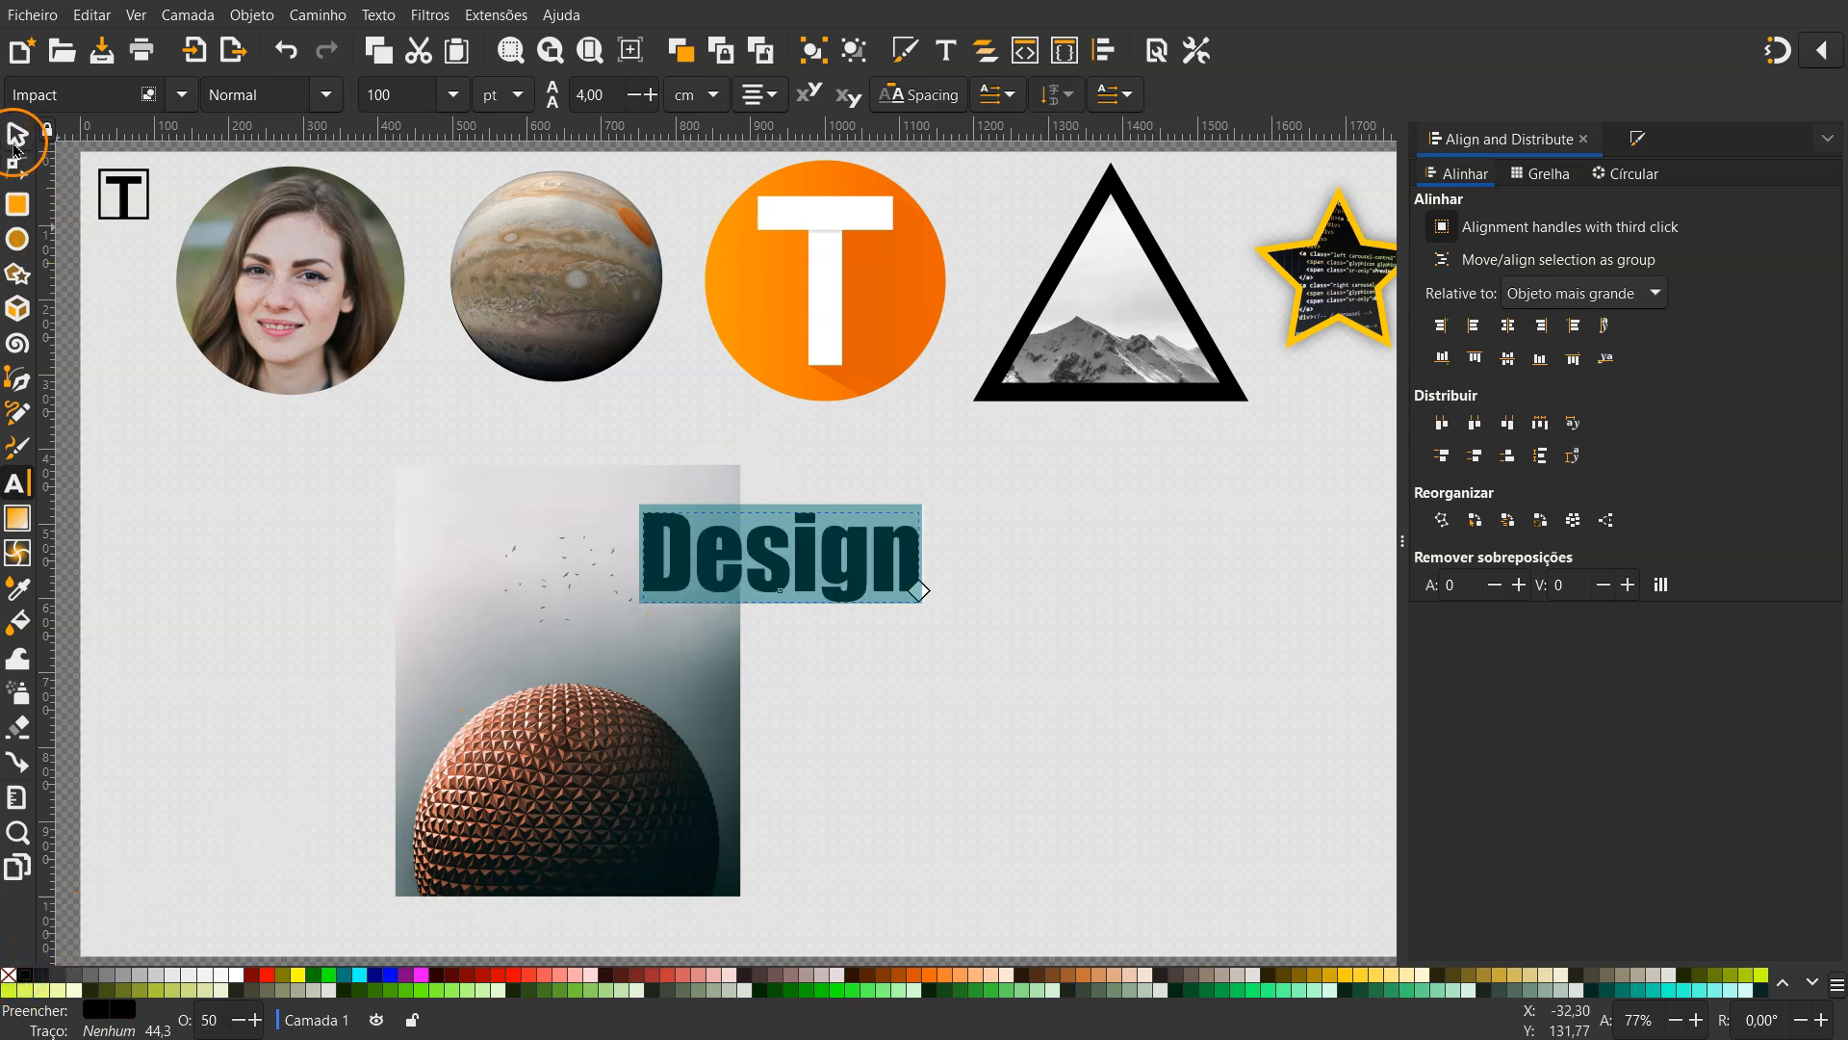
Set the opacity of the "Design" text to 50%
left_click(16, 136)
left_click(218, 1017)
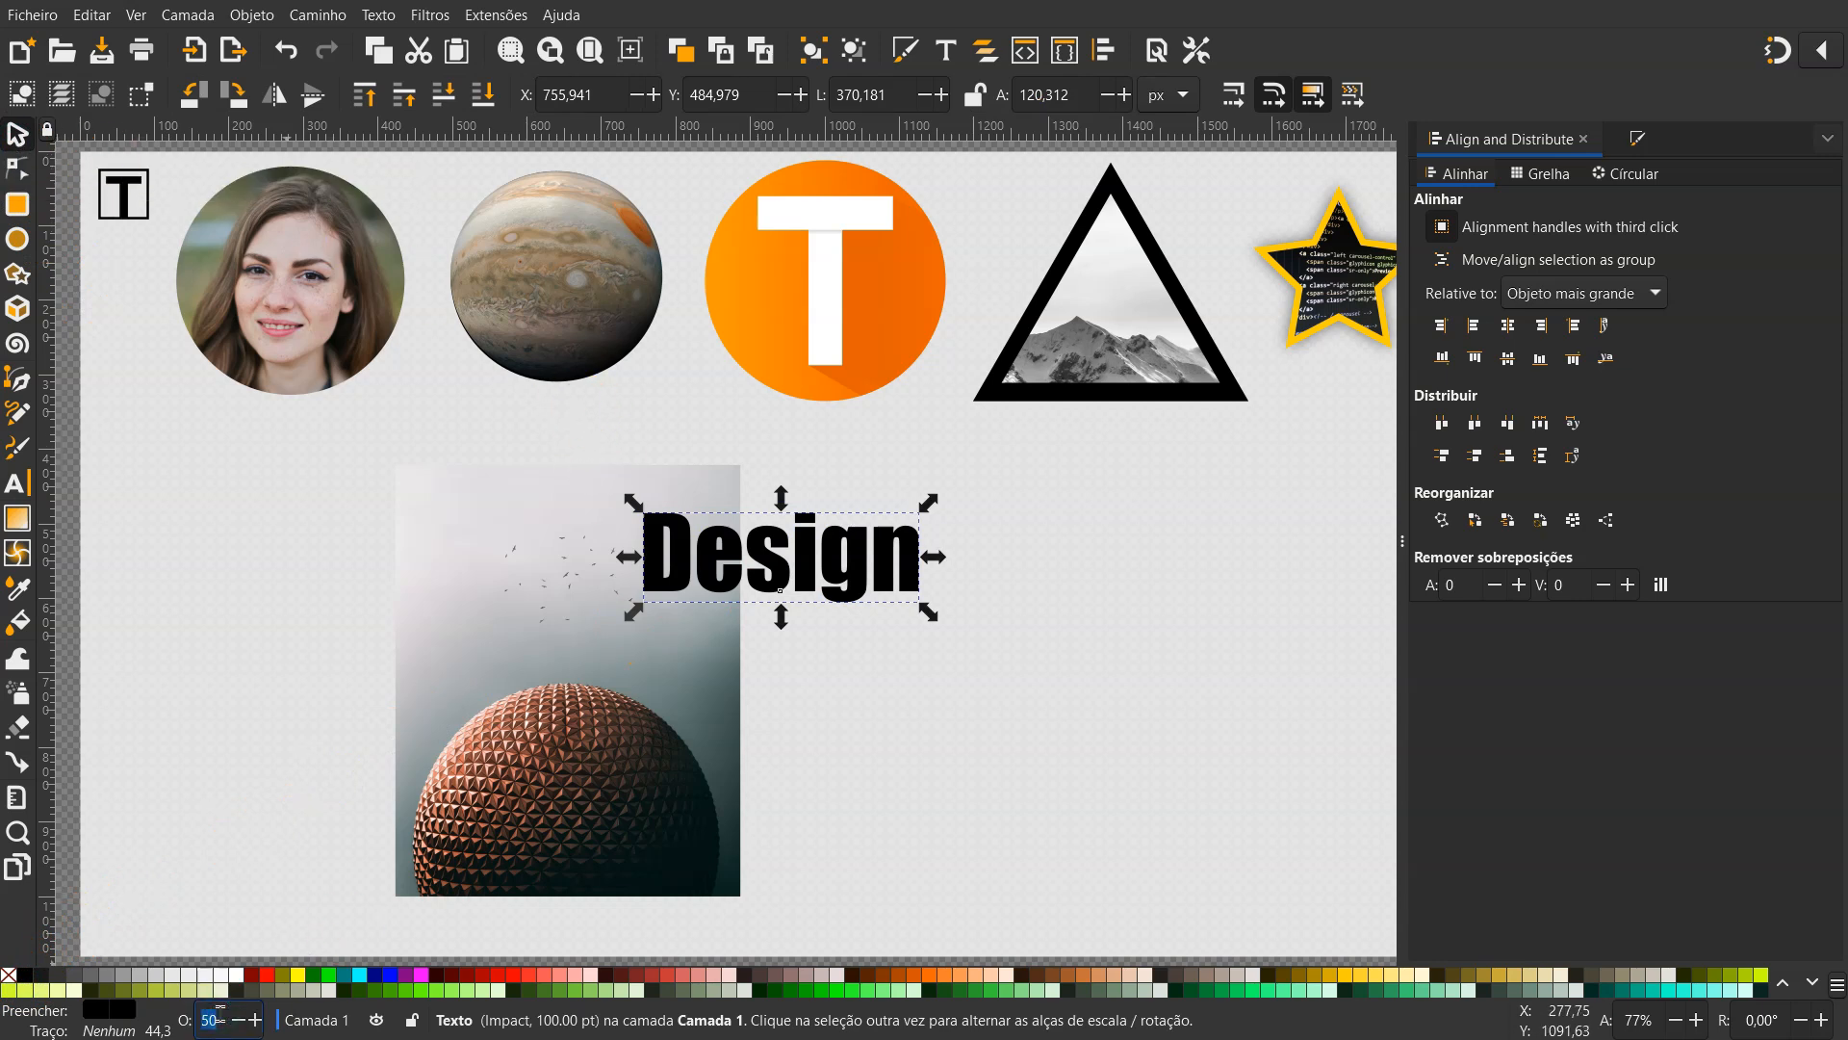
left_click(941, 794)
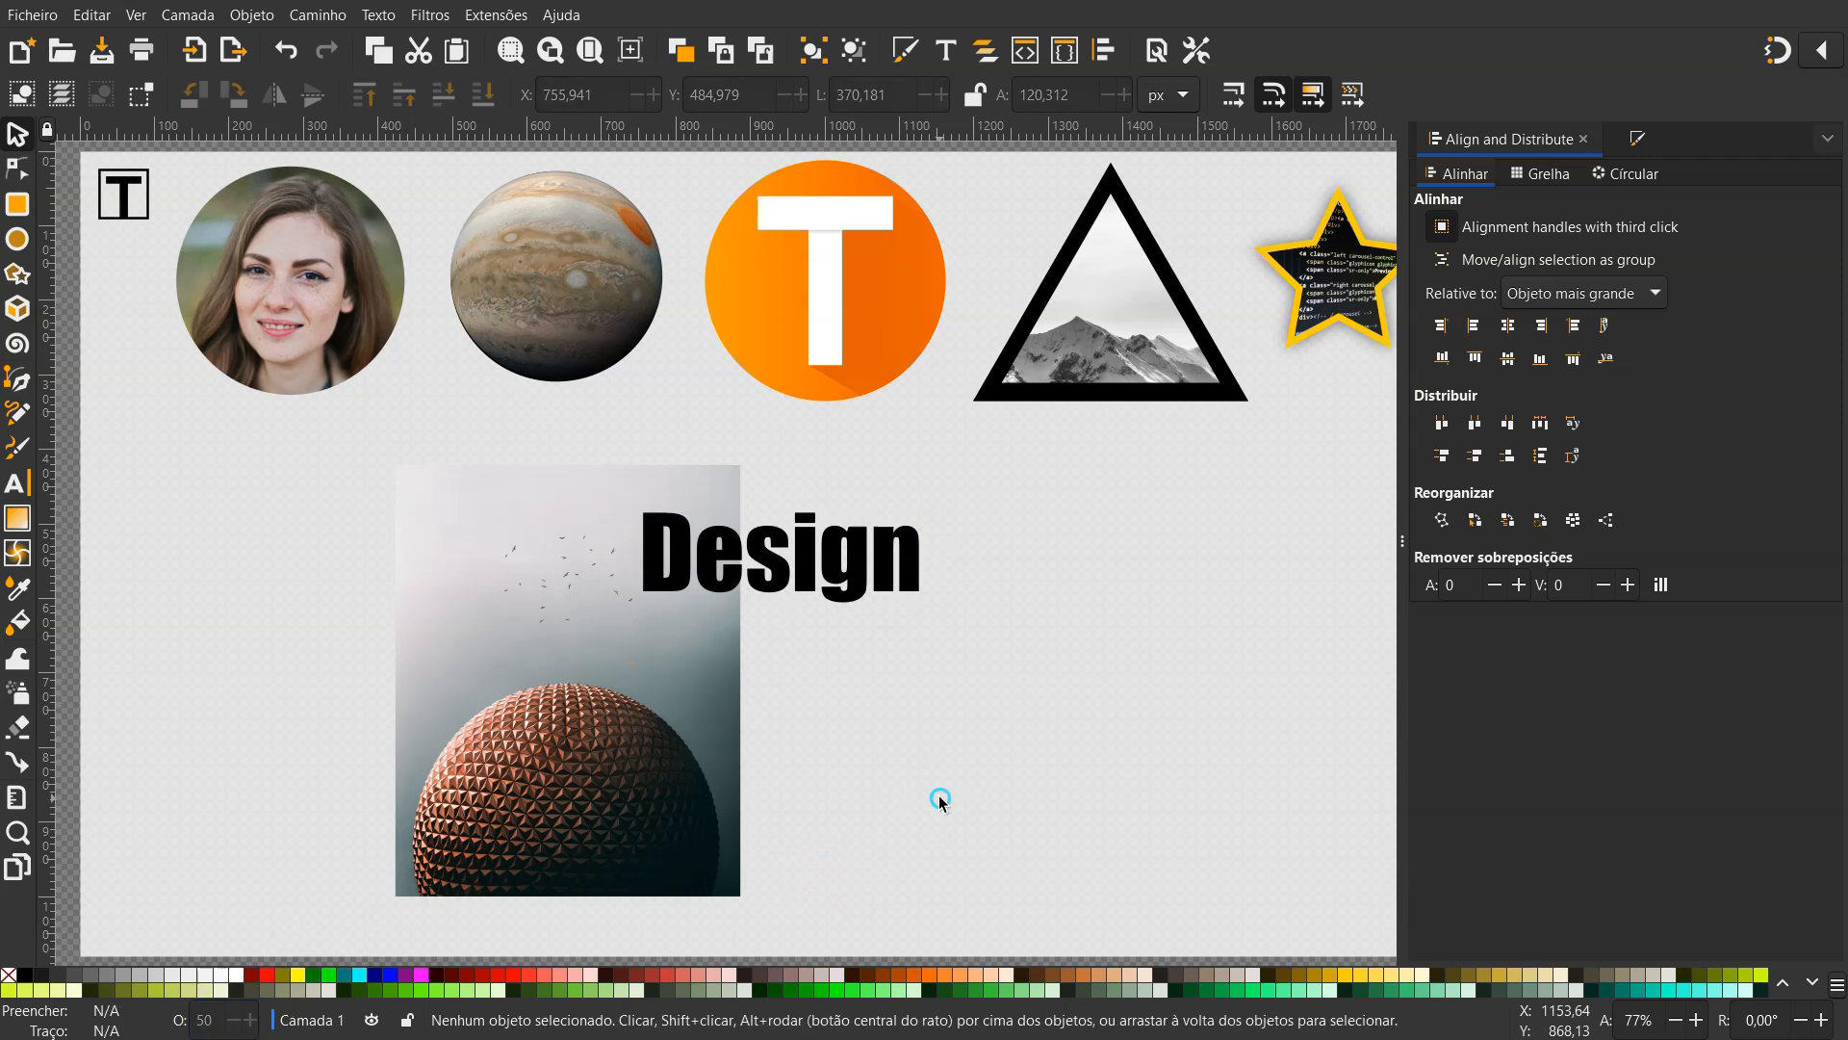
left_click(860, 575)
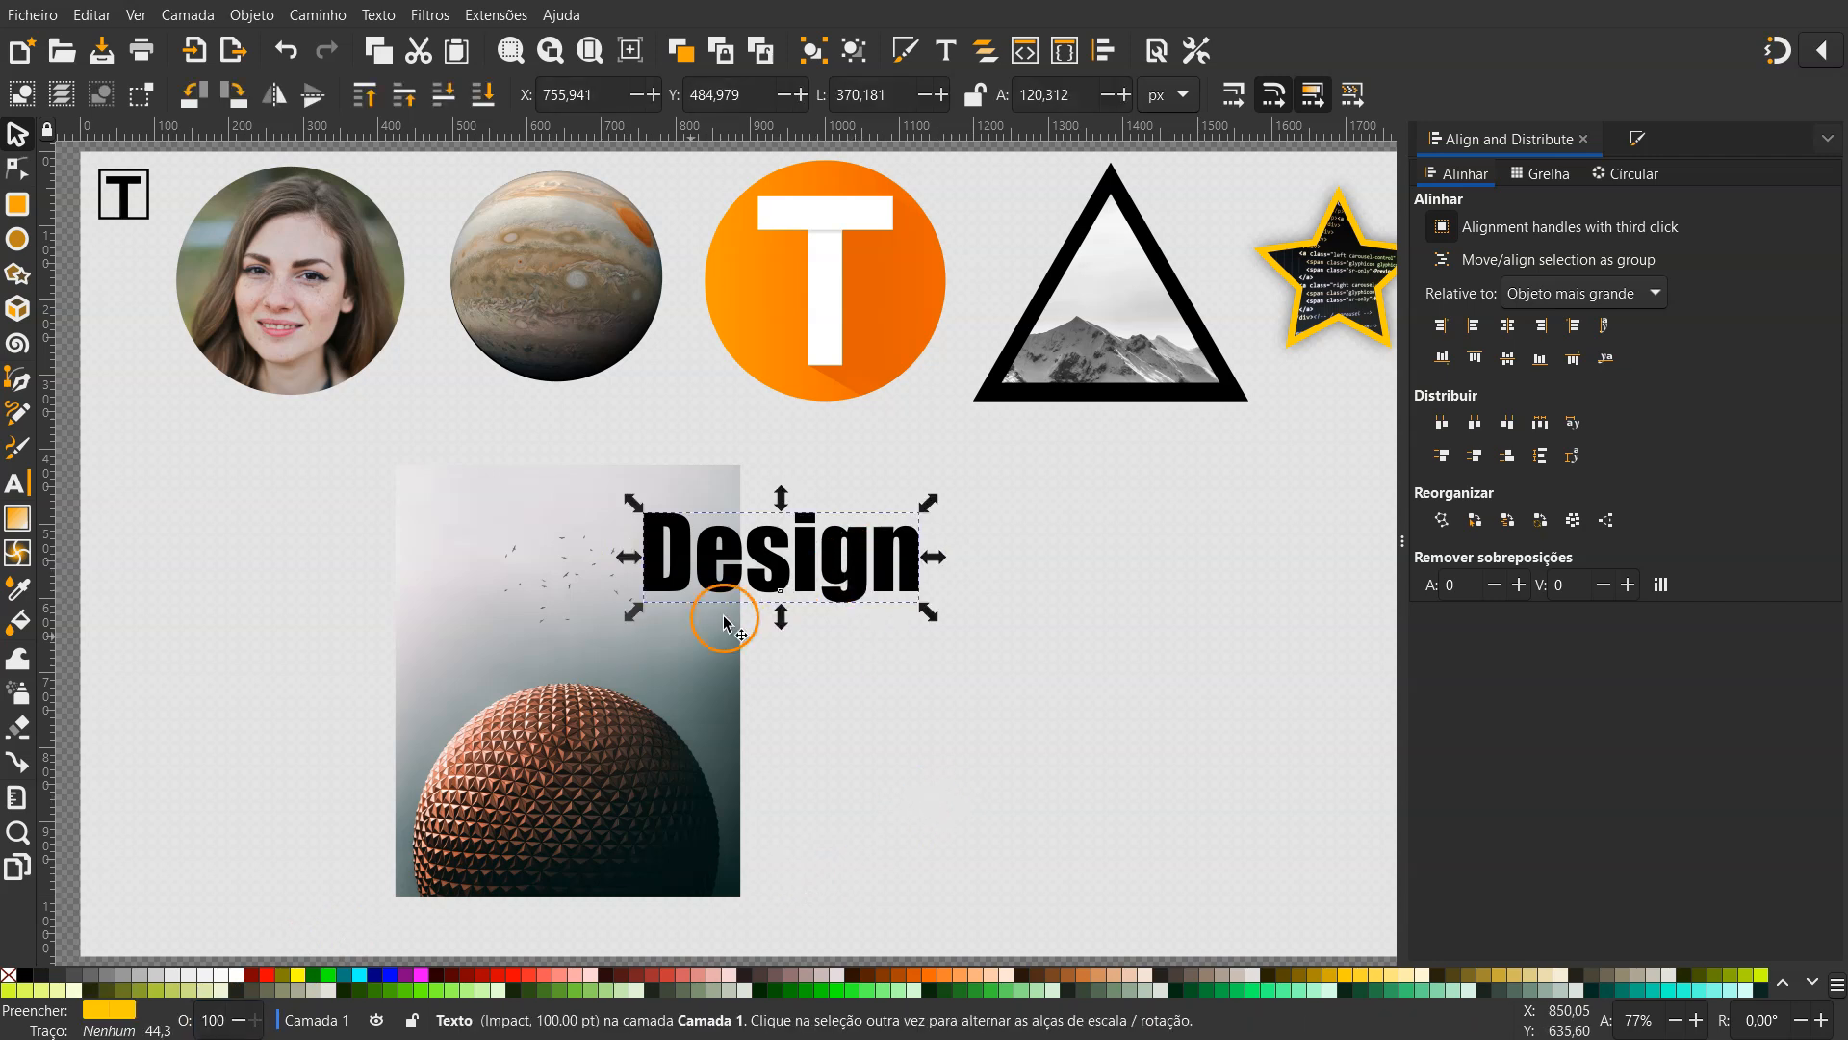
left_click(218, 1020)
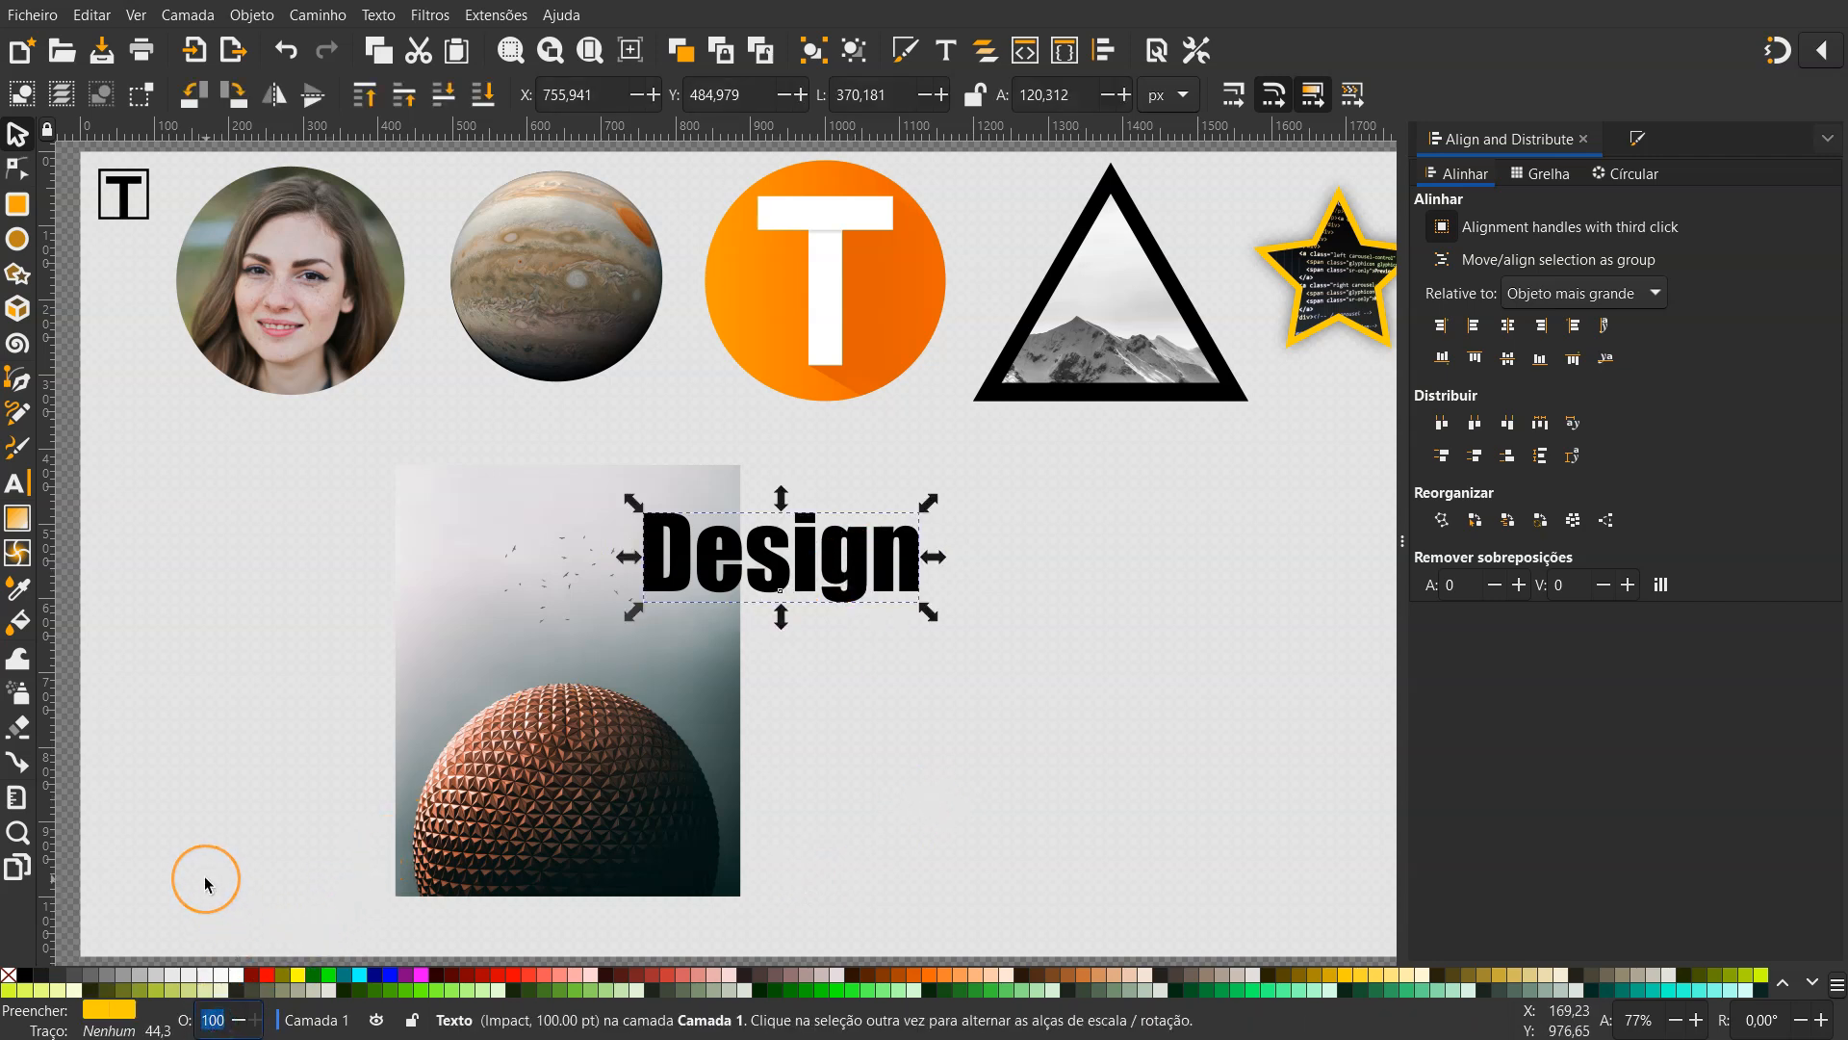
key("Return")
Select the "Design" lettering for text editing, browse the available font families and preview Bauhaus 93 without applying it
key("t")
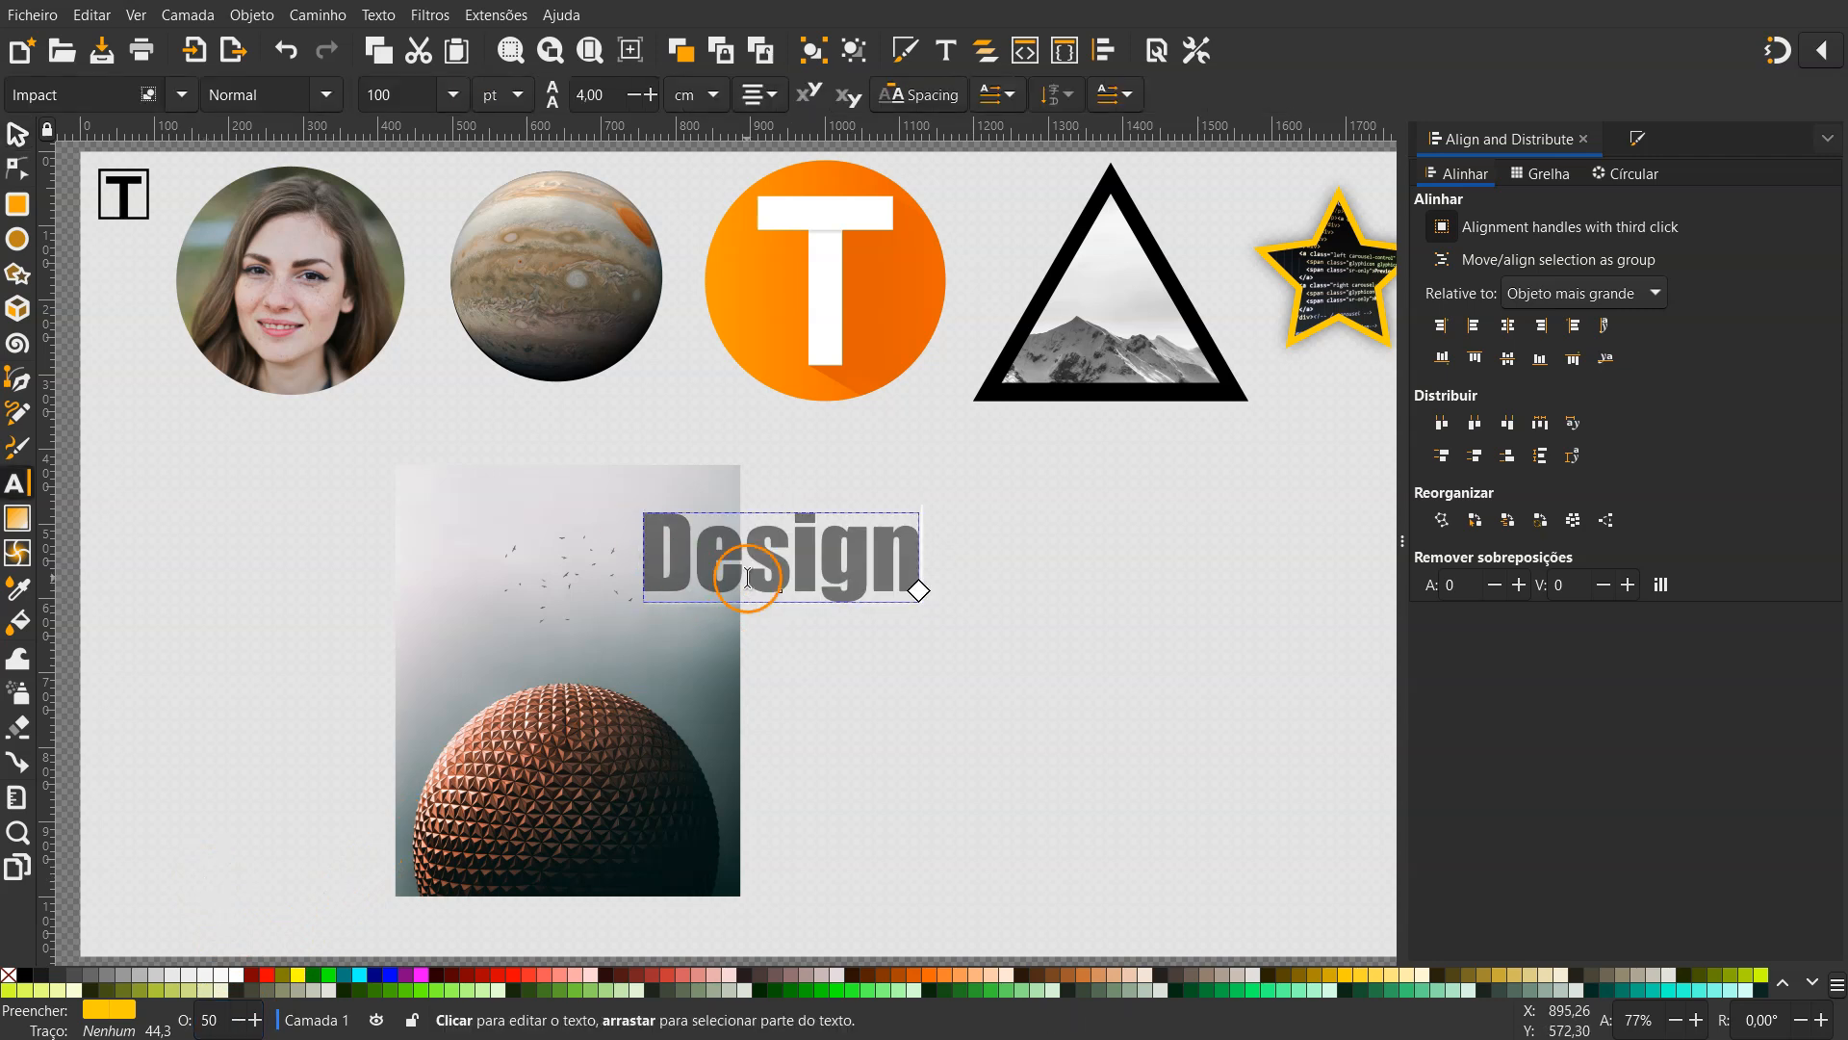
double_click(747, 576)
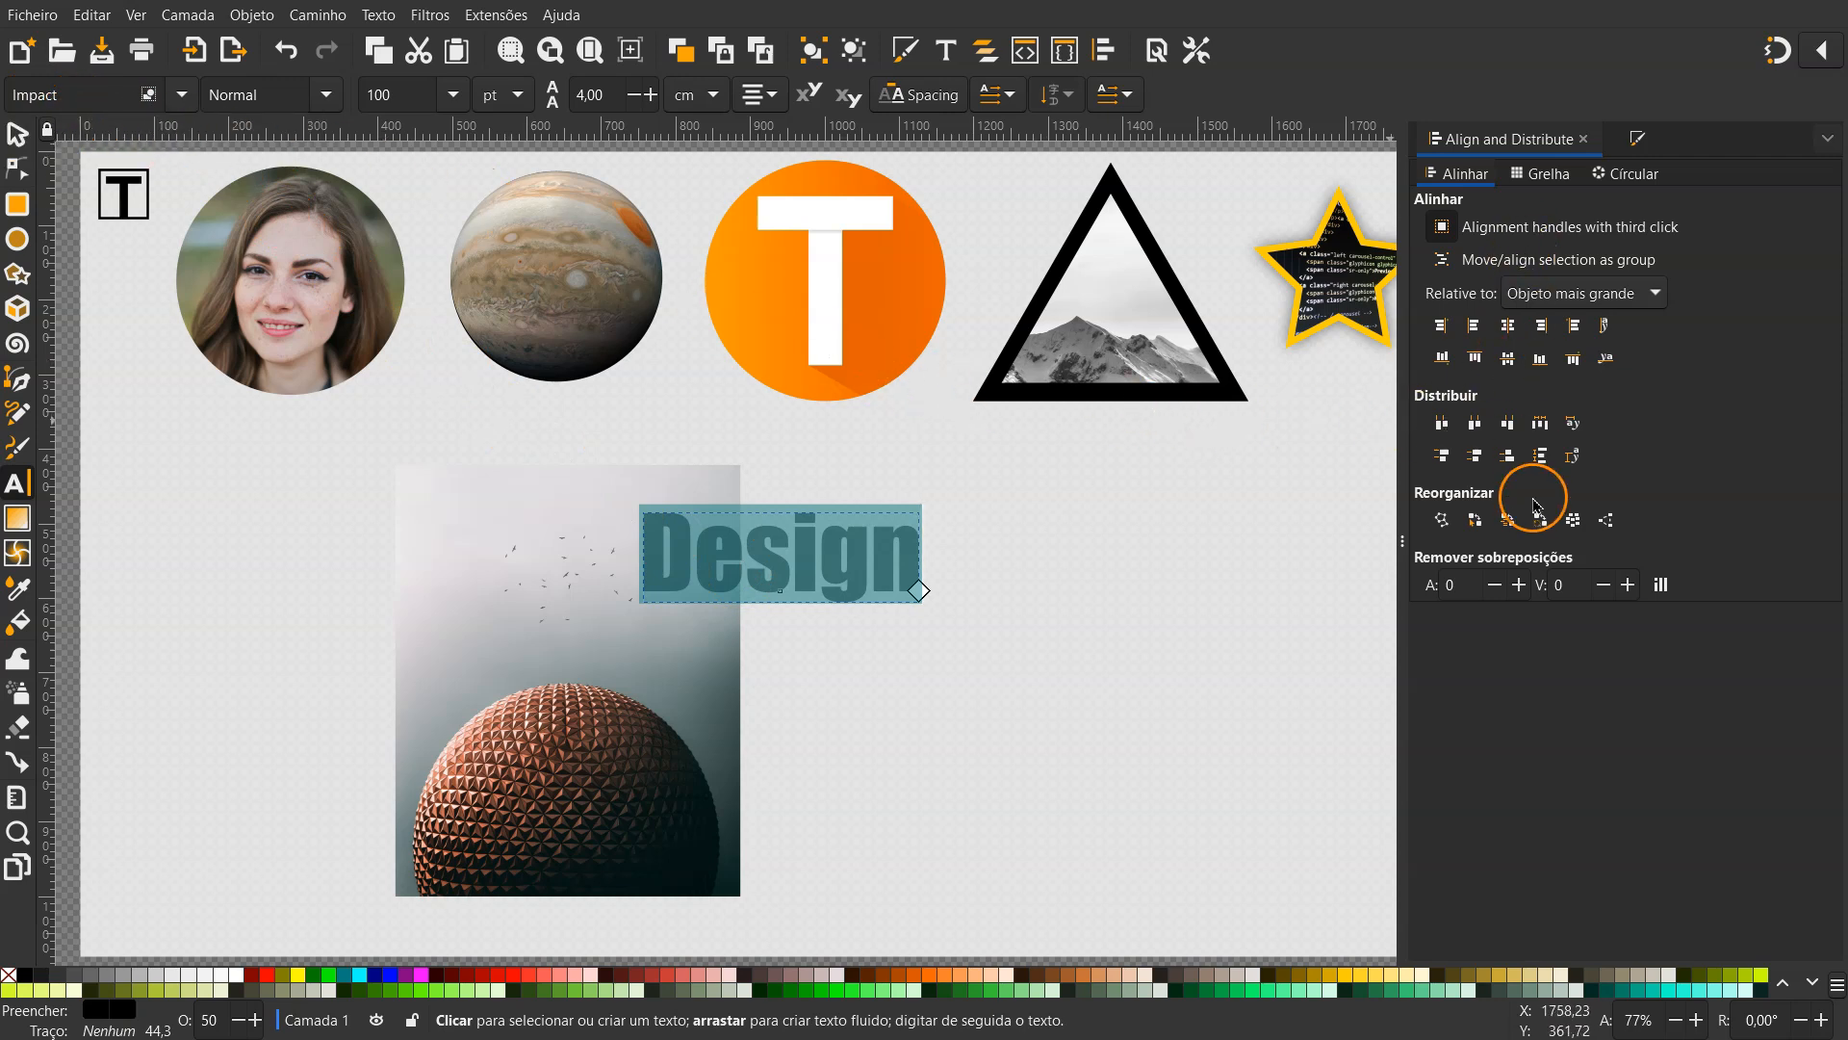
left_click(180, 95)
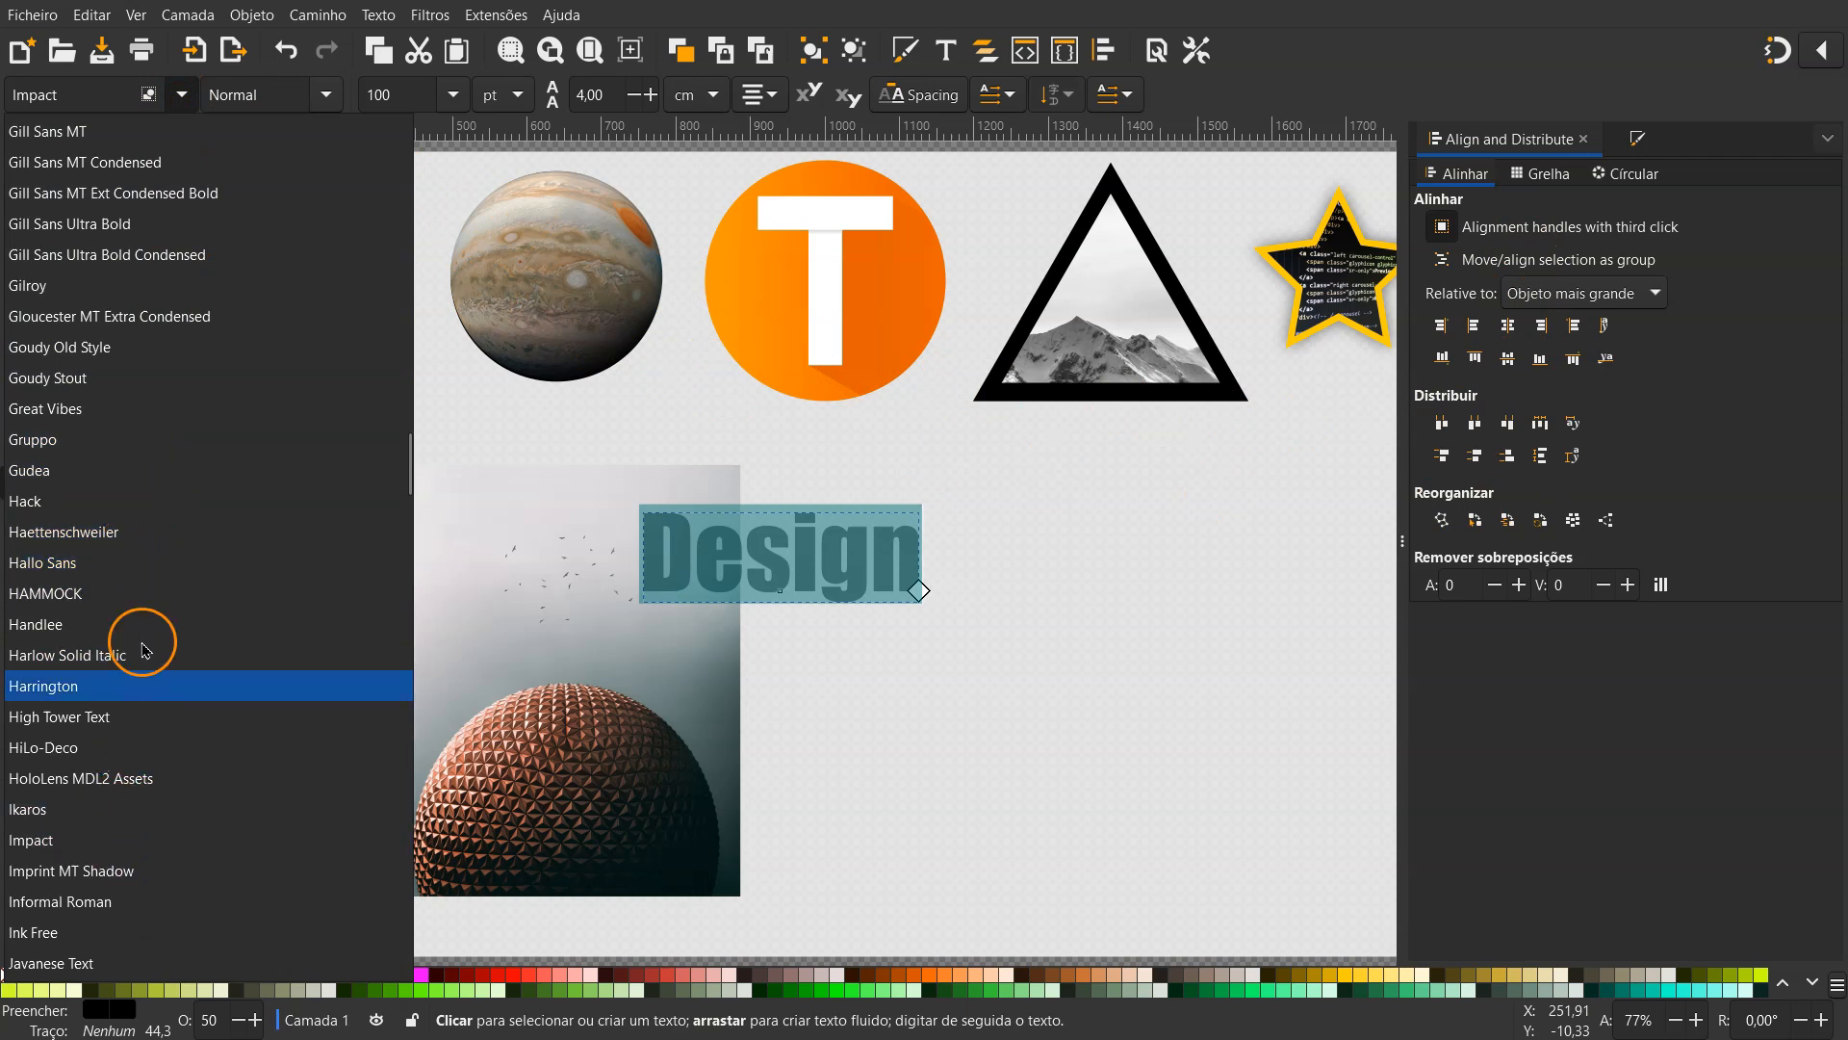
left_click(183, 96)
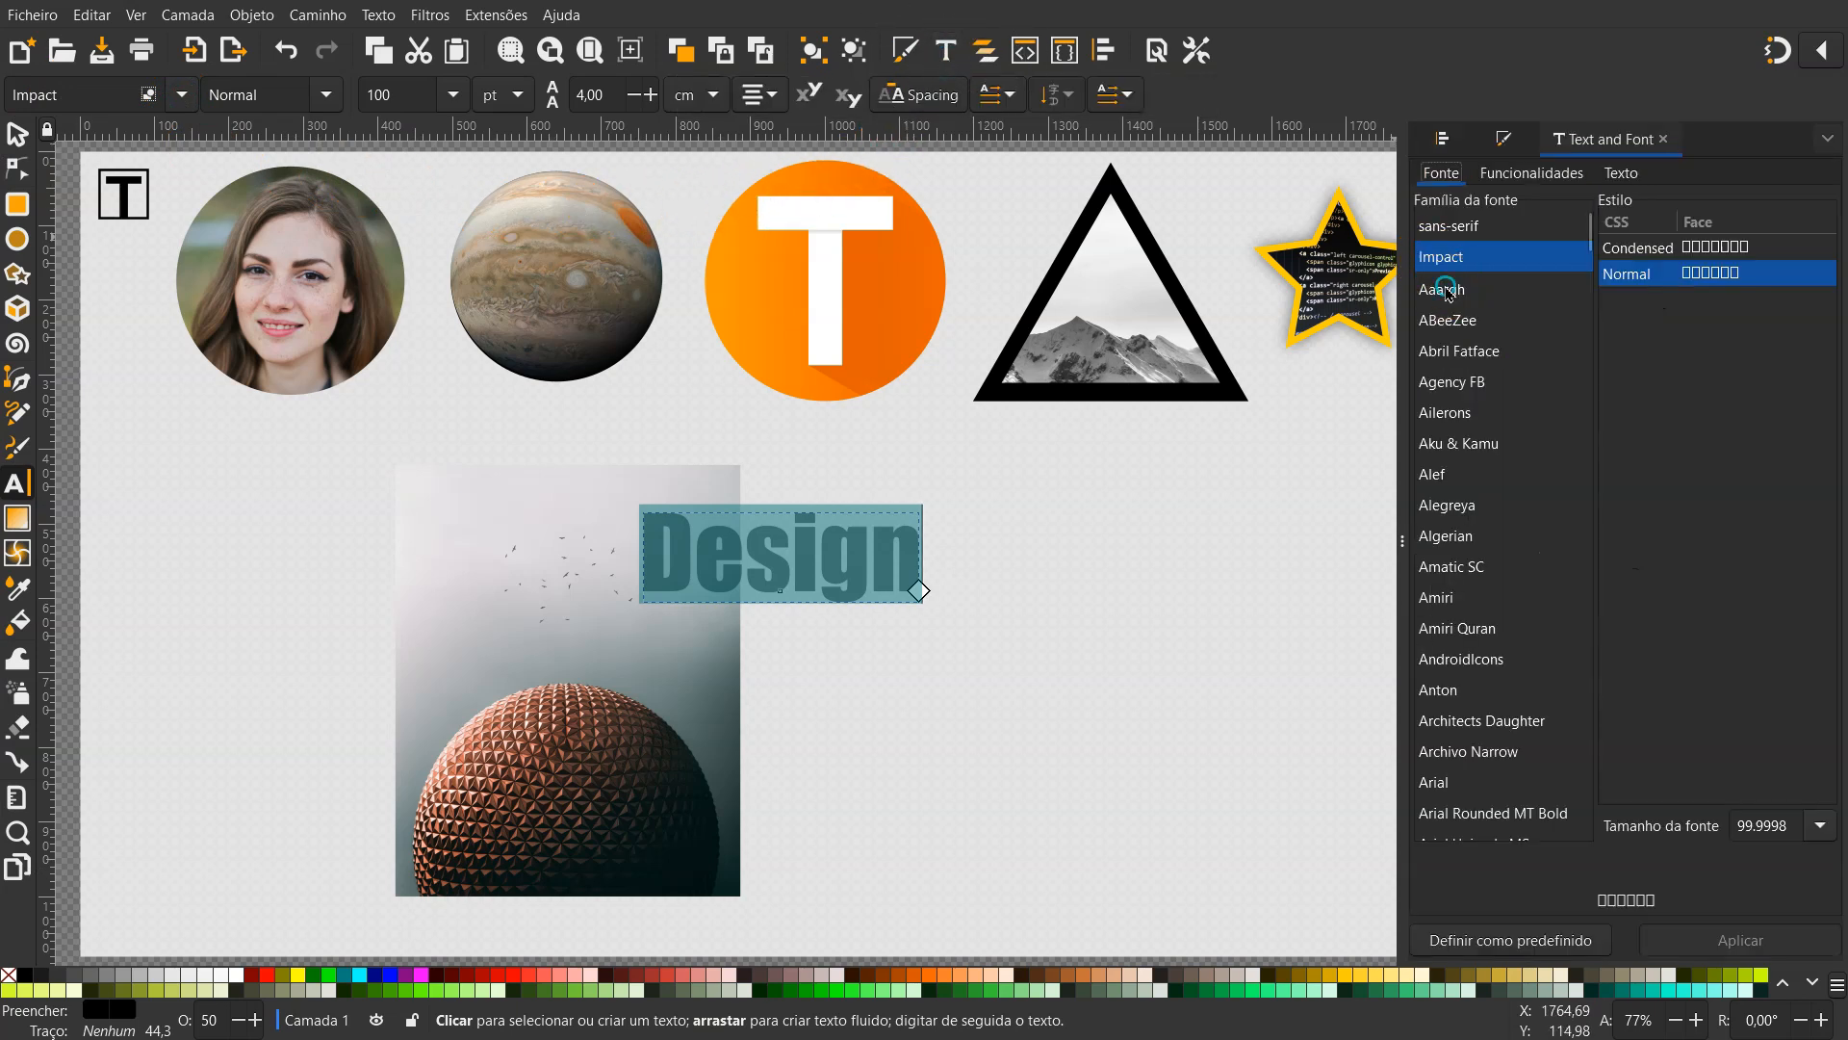
left_click(1444, 289)
scroll(1449, 318, "down", 1)
scroll(1449, 318, "down", 15)
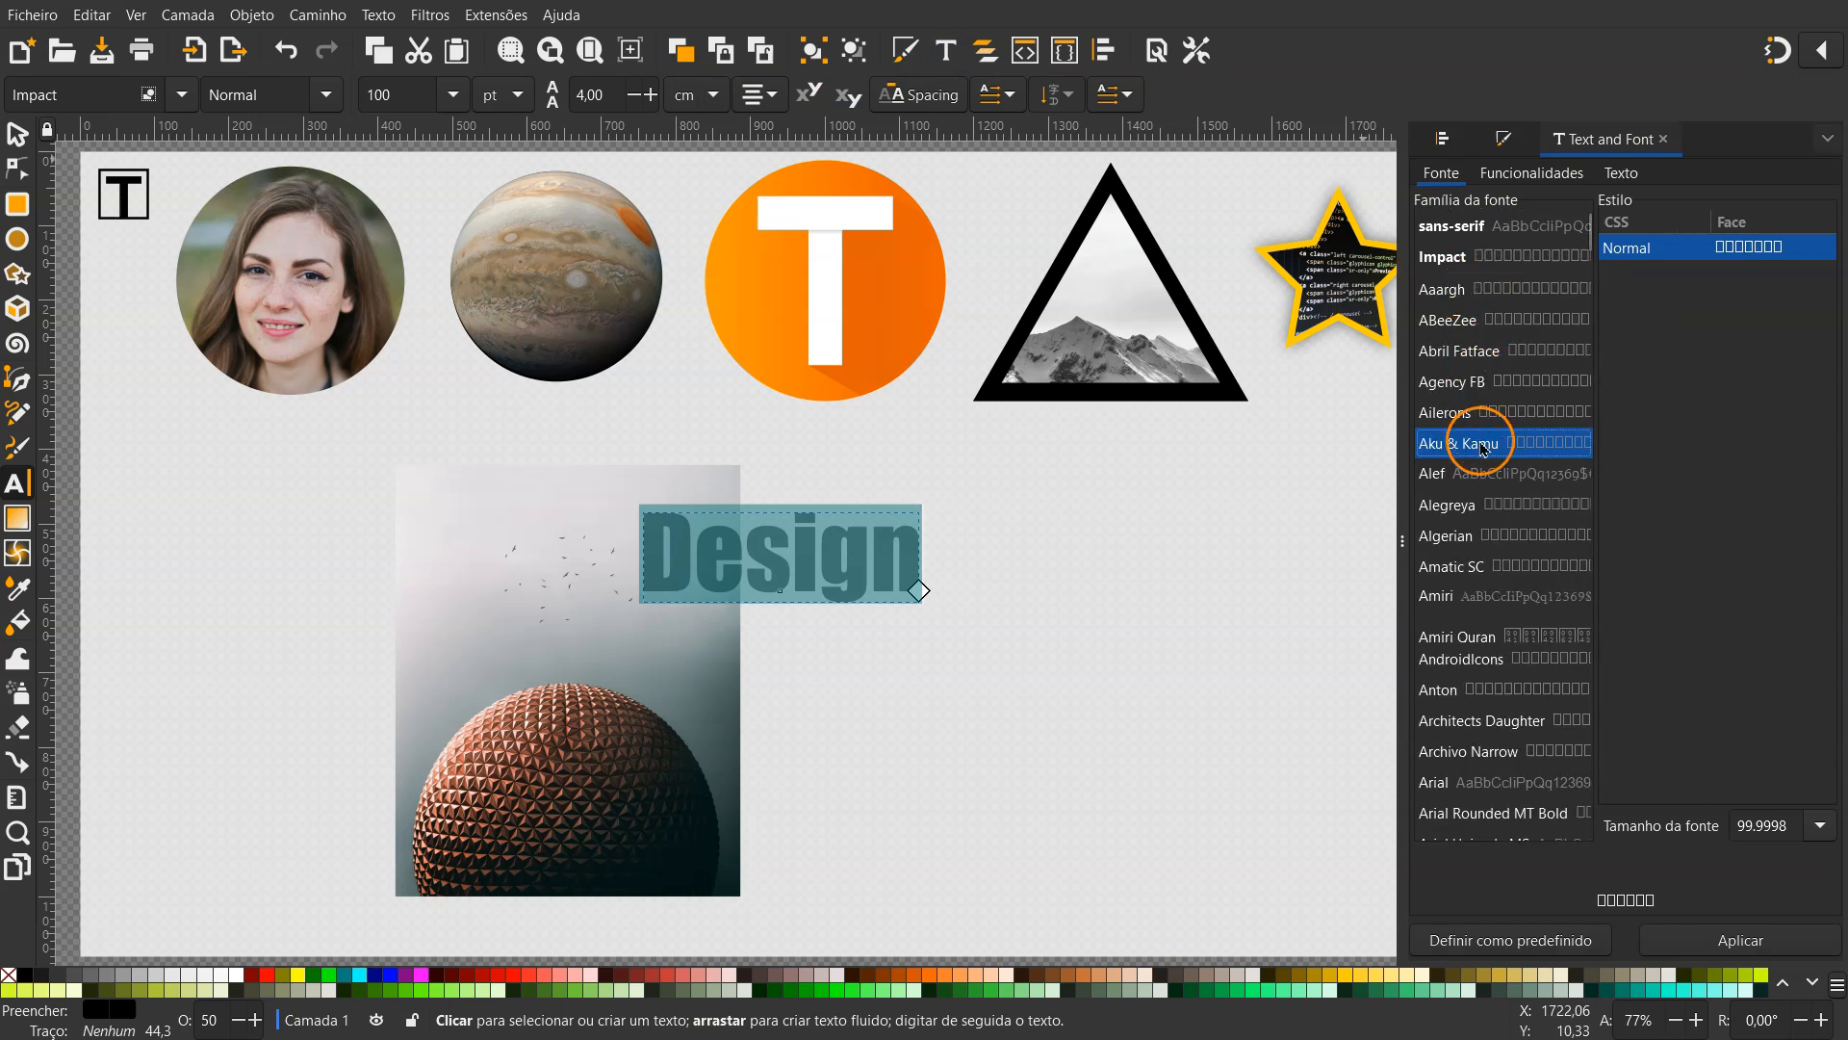
scroll(1484, 452, "down", 3)
scroll(1486, 458, "down", 5)
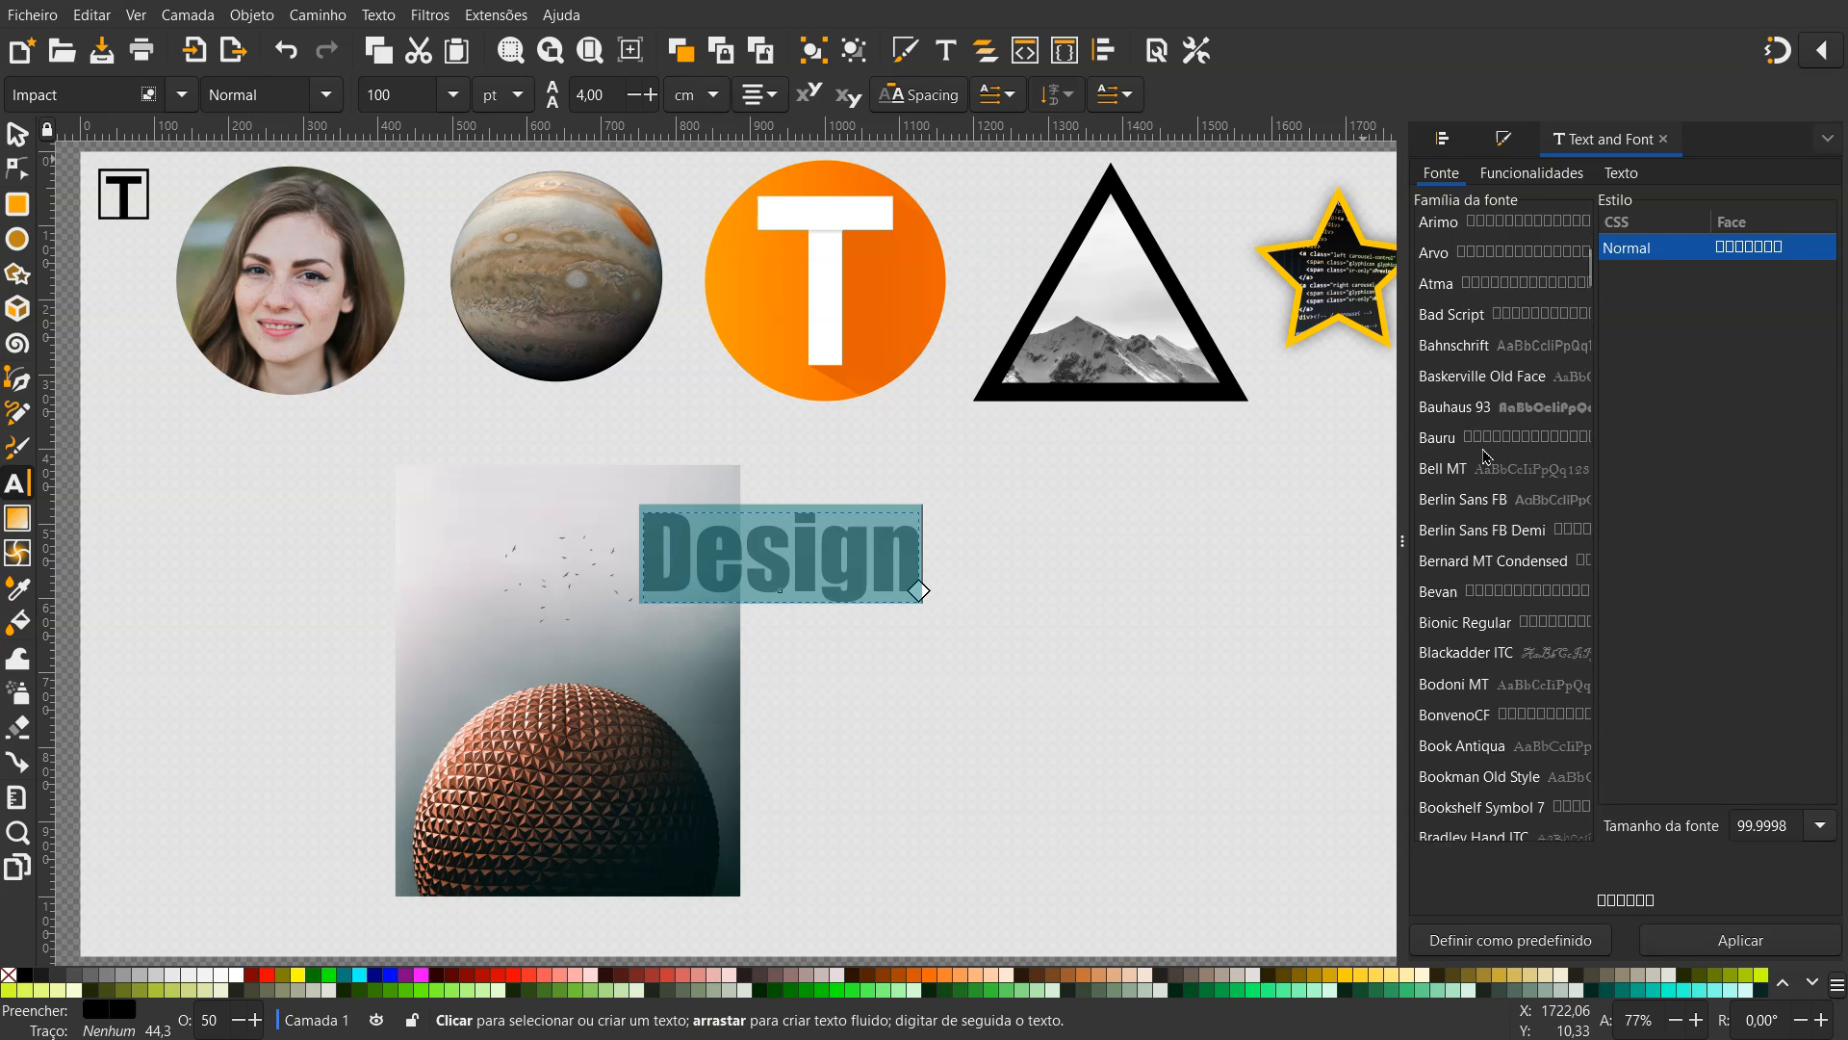
left_click(1498, 414)
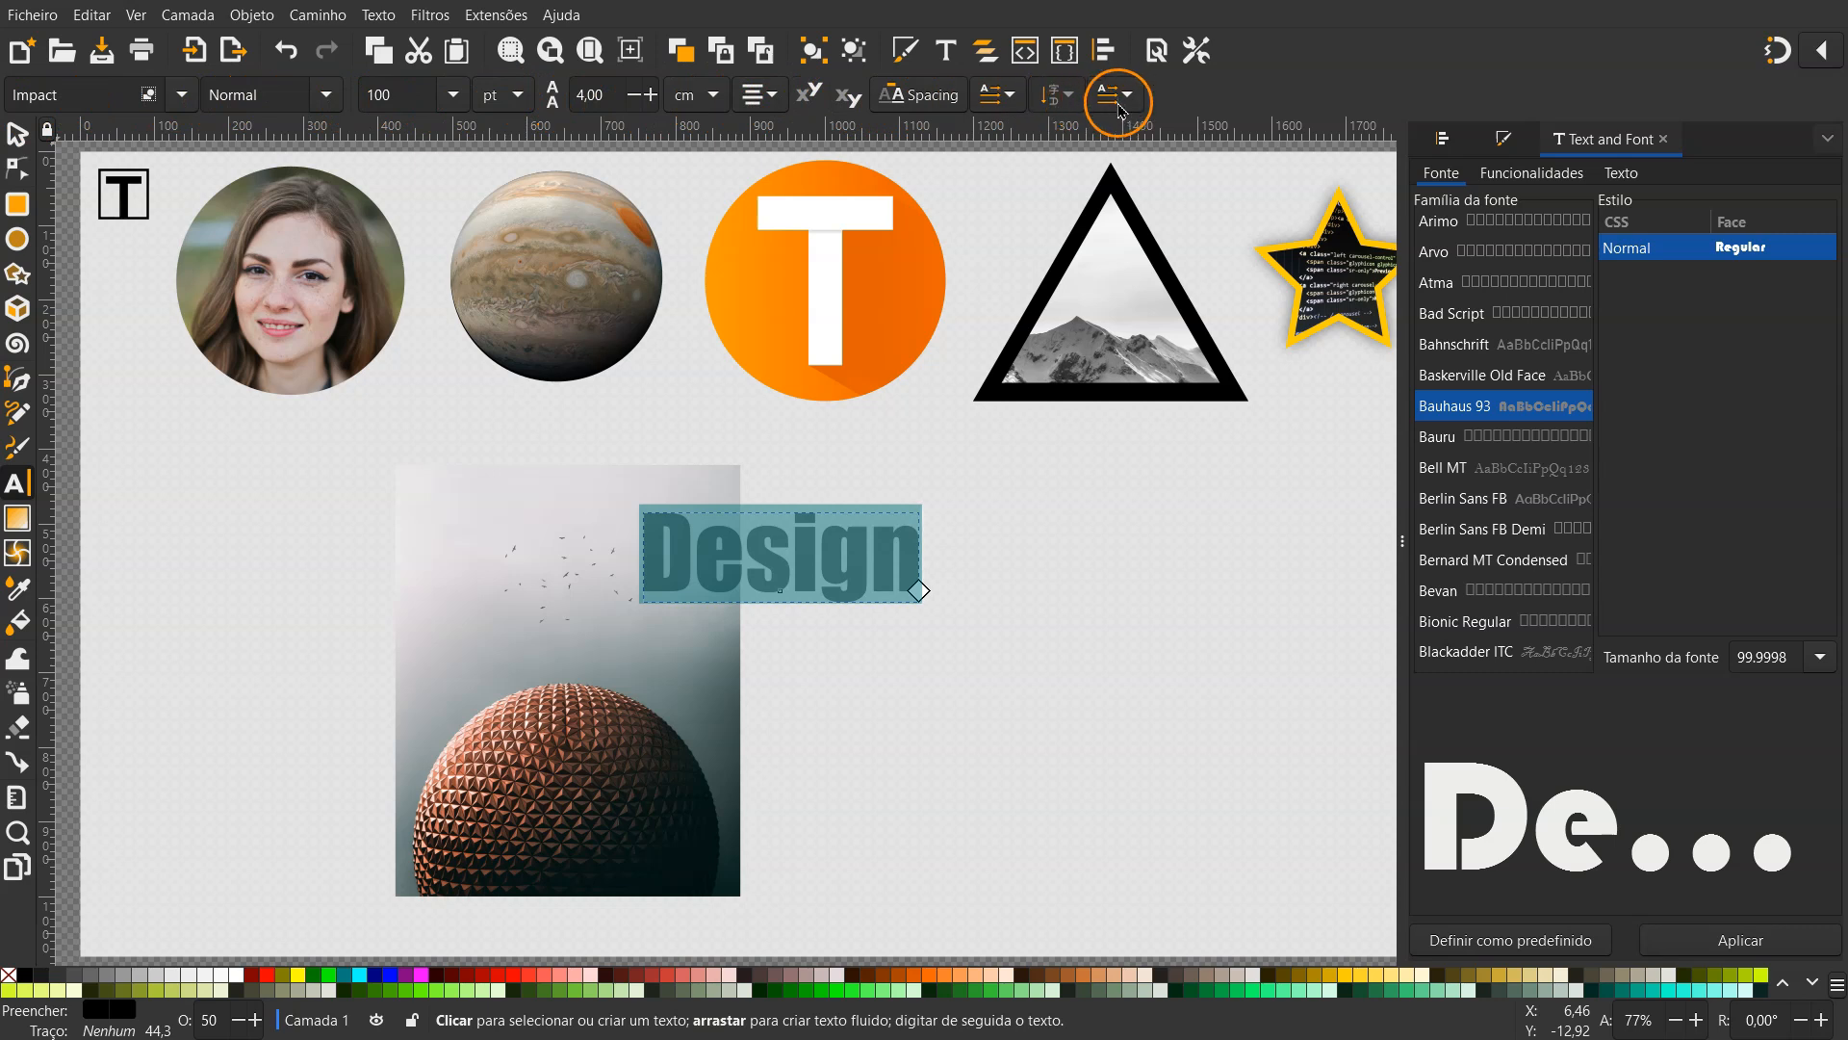
Move the "Design" text over the top of the sphere, and place a duplicate of the sphere picture to the right of the original
left_click(16, 135)
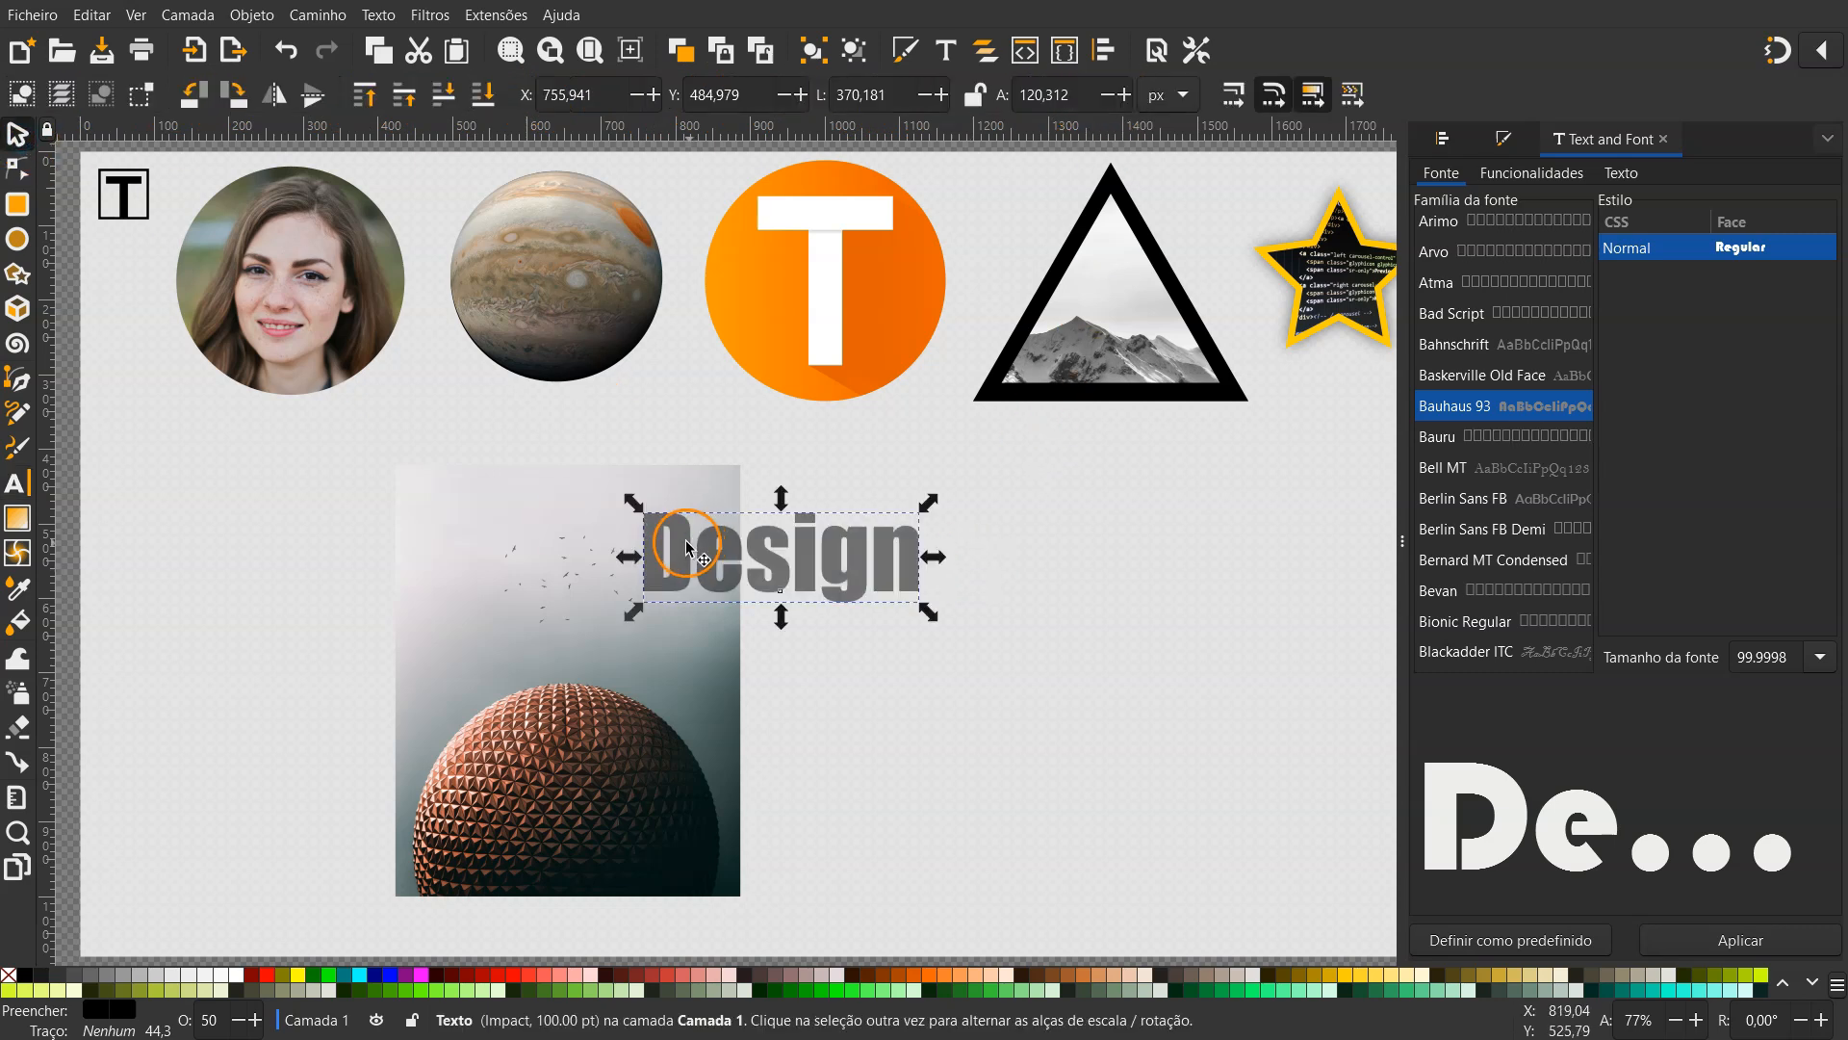
left_click_drag(686, 549, 465, 668)
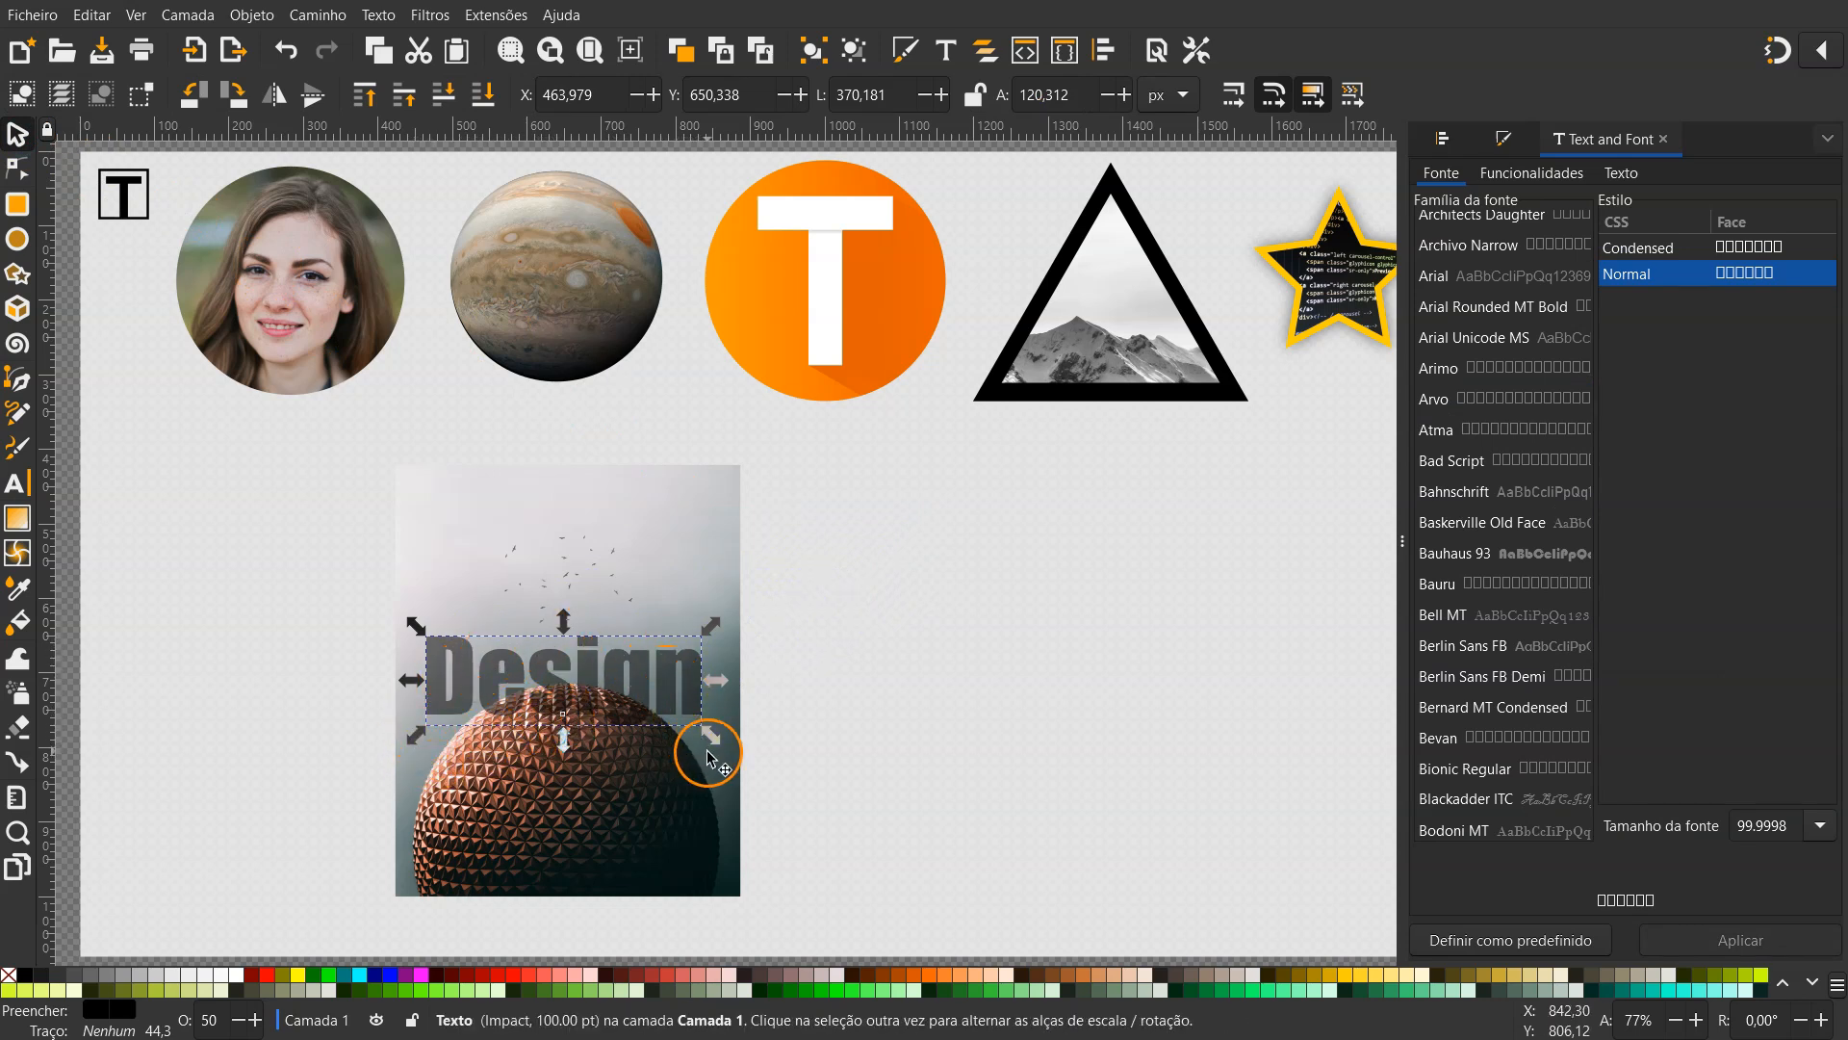
left_click(646, 537)
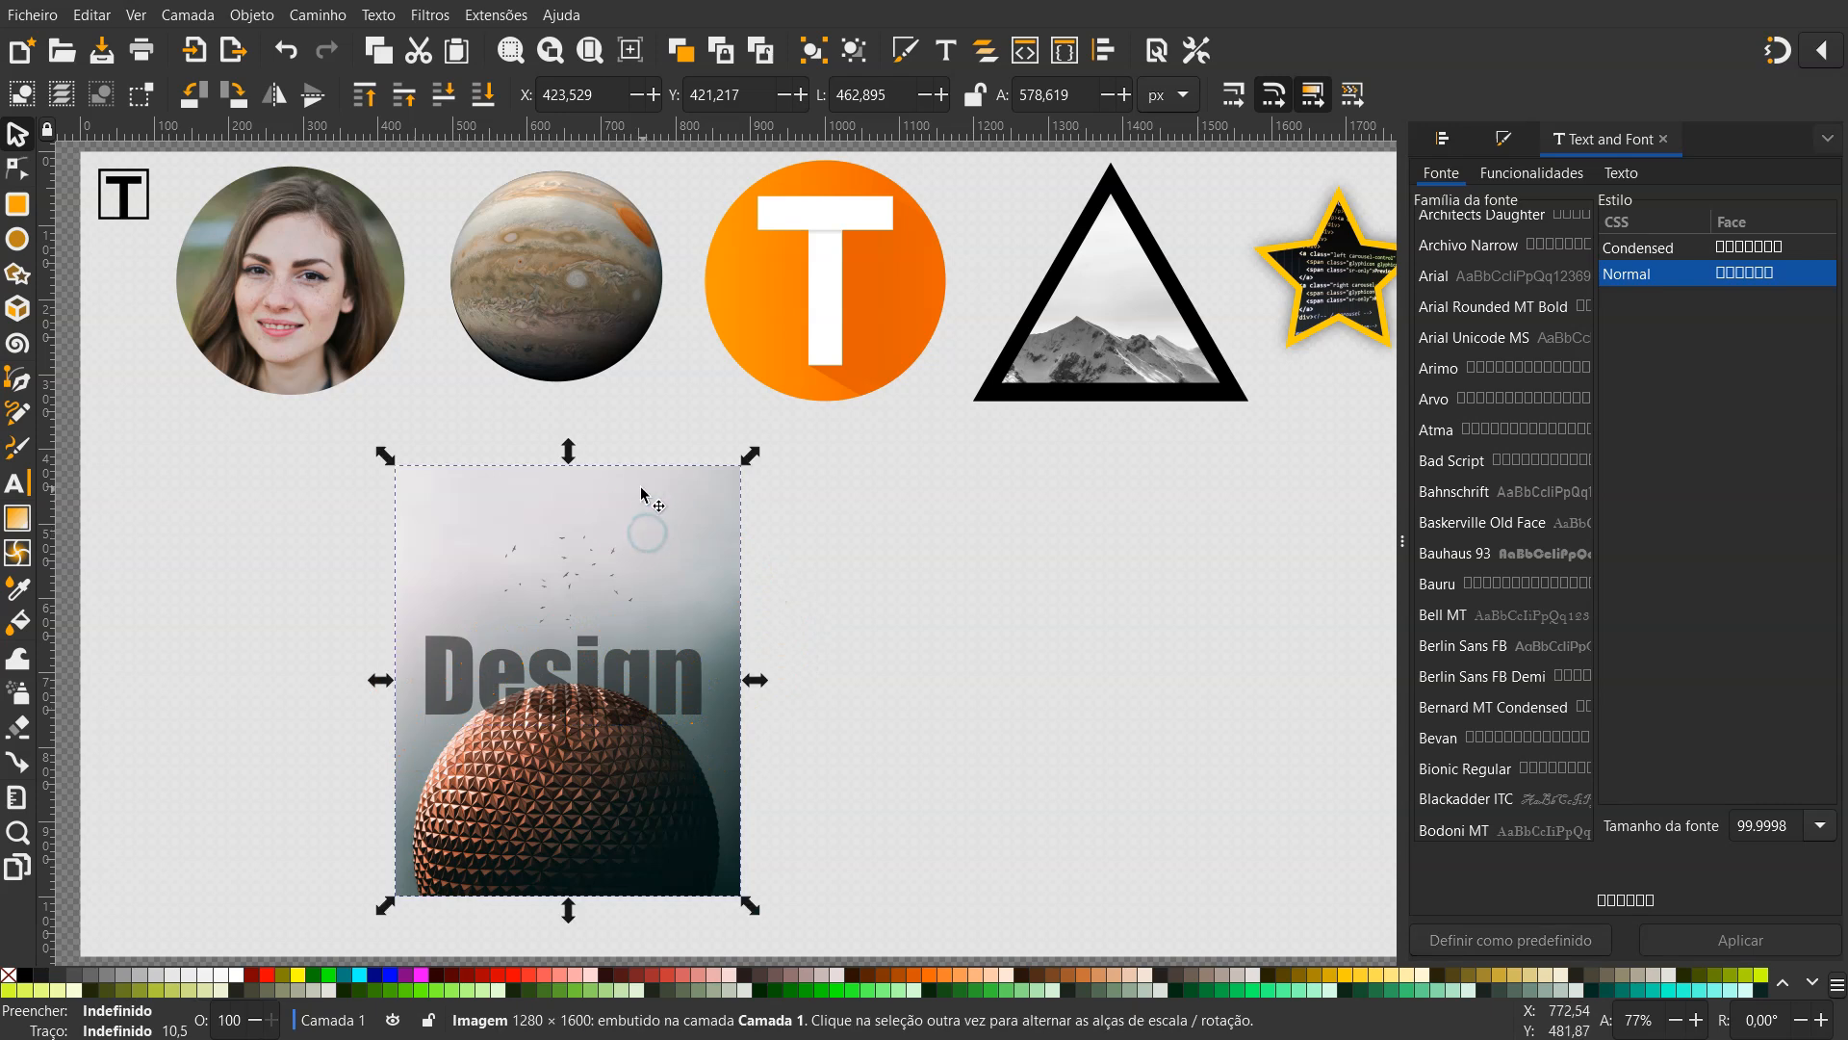
key("ctrl+f")
left_click_drag(652, 560, 1013, 581)
Clip the original sphere picture to the shape of the "Design" text
left_click_drag(341, 437, 758, 929)
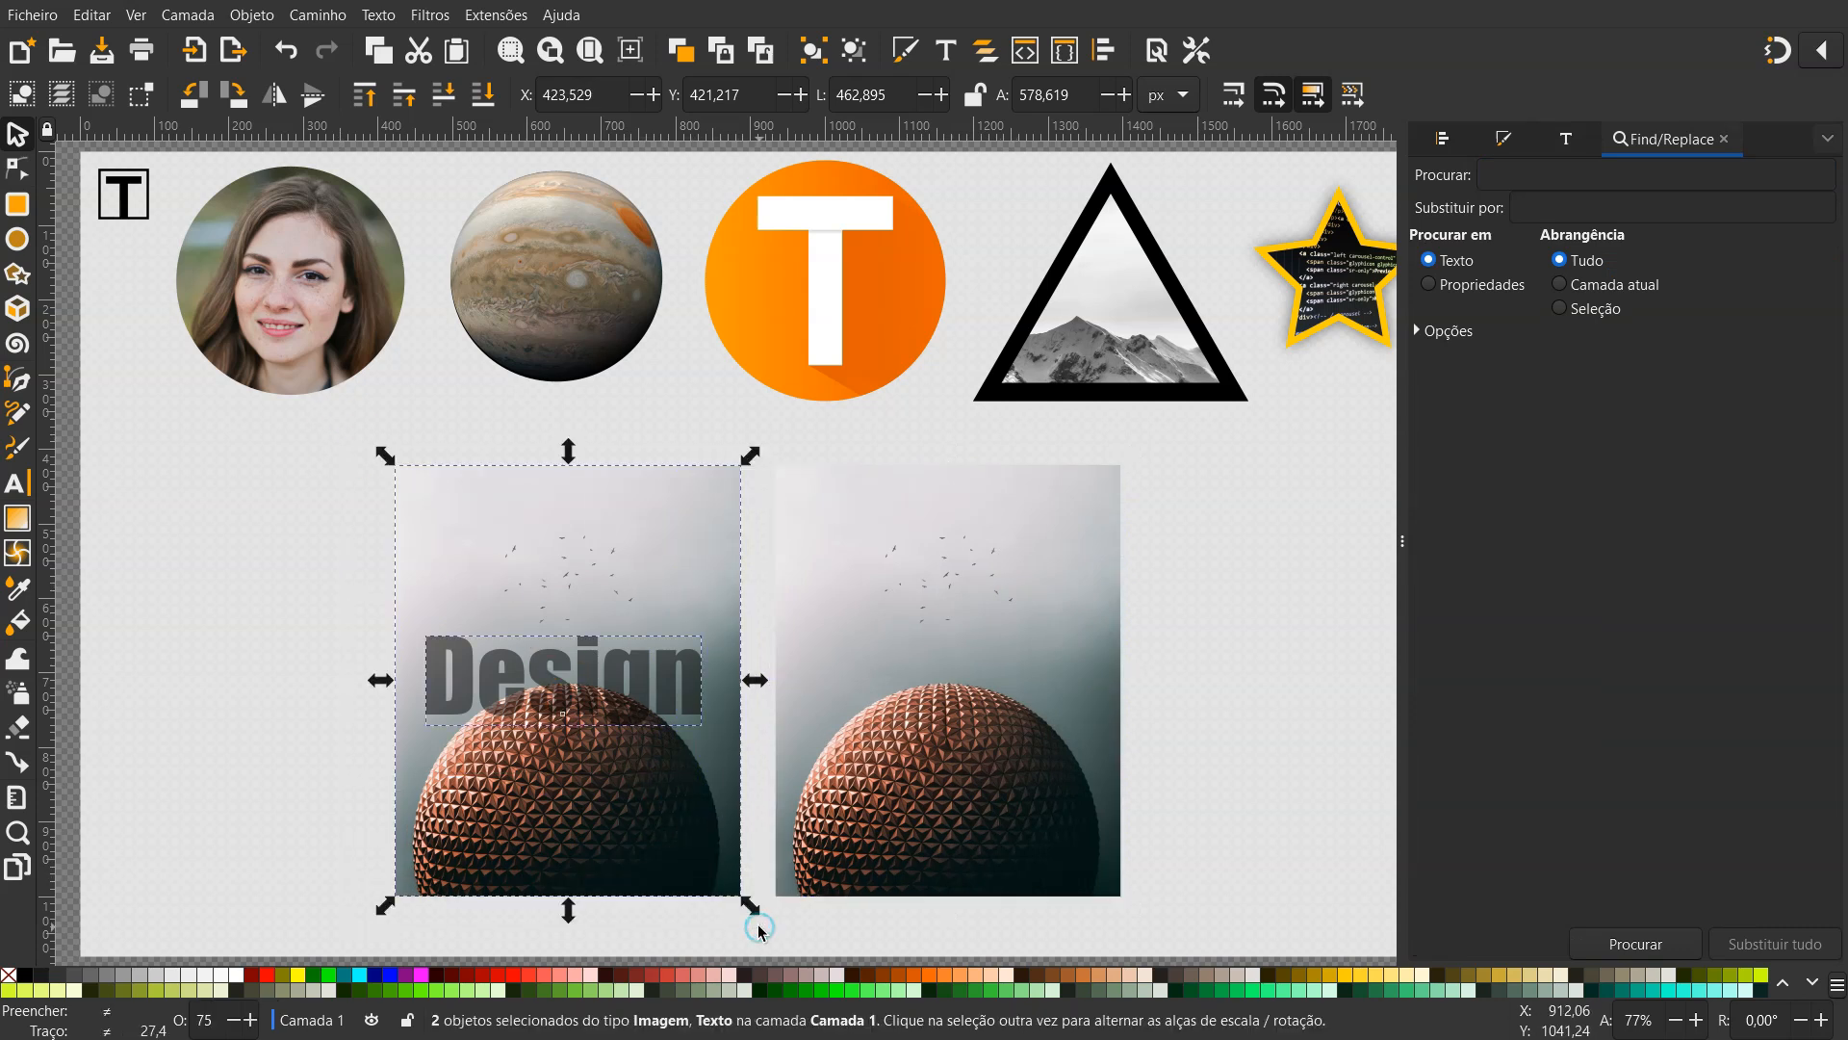
right_click(558, 602)
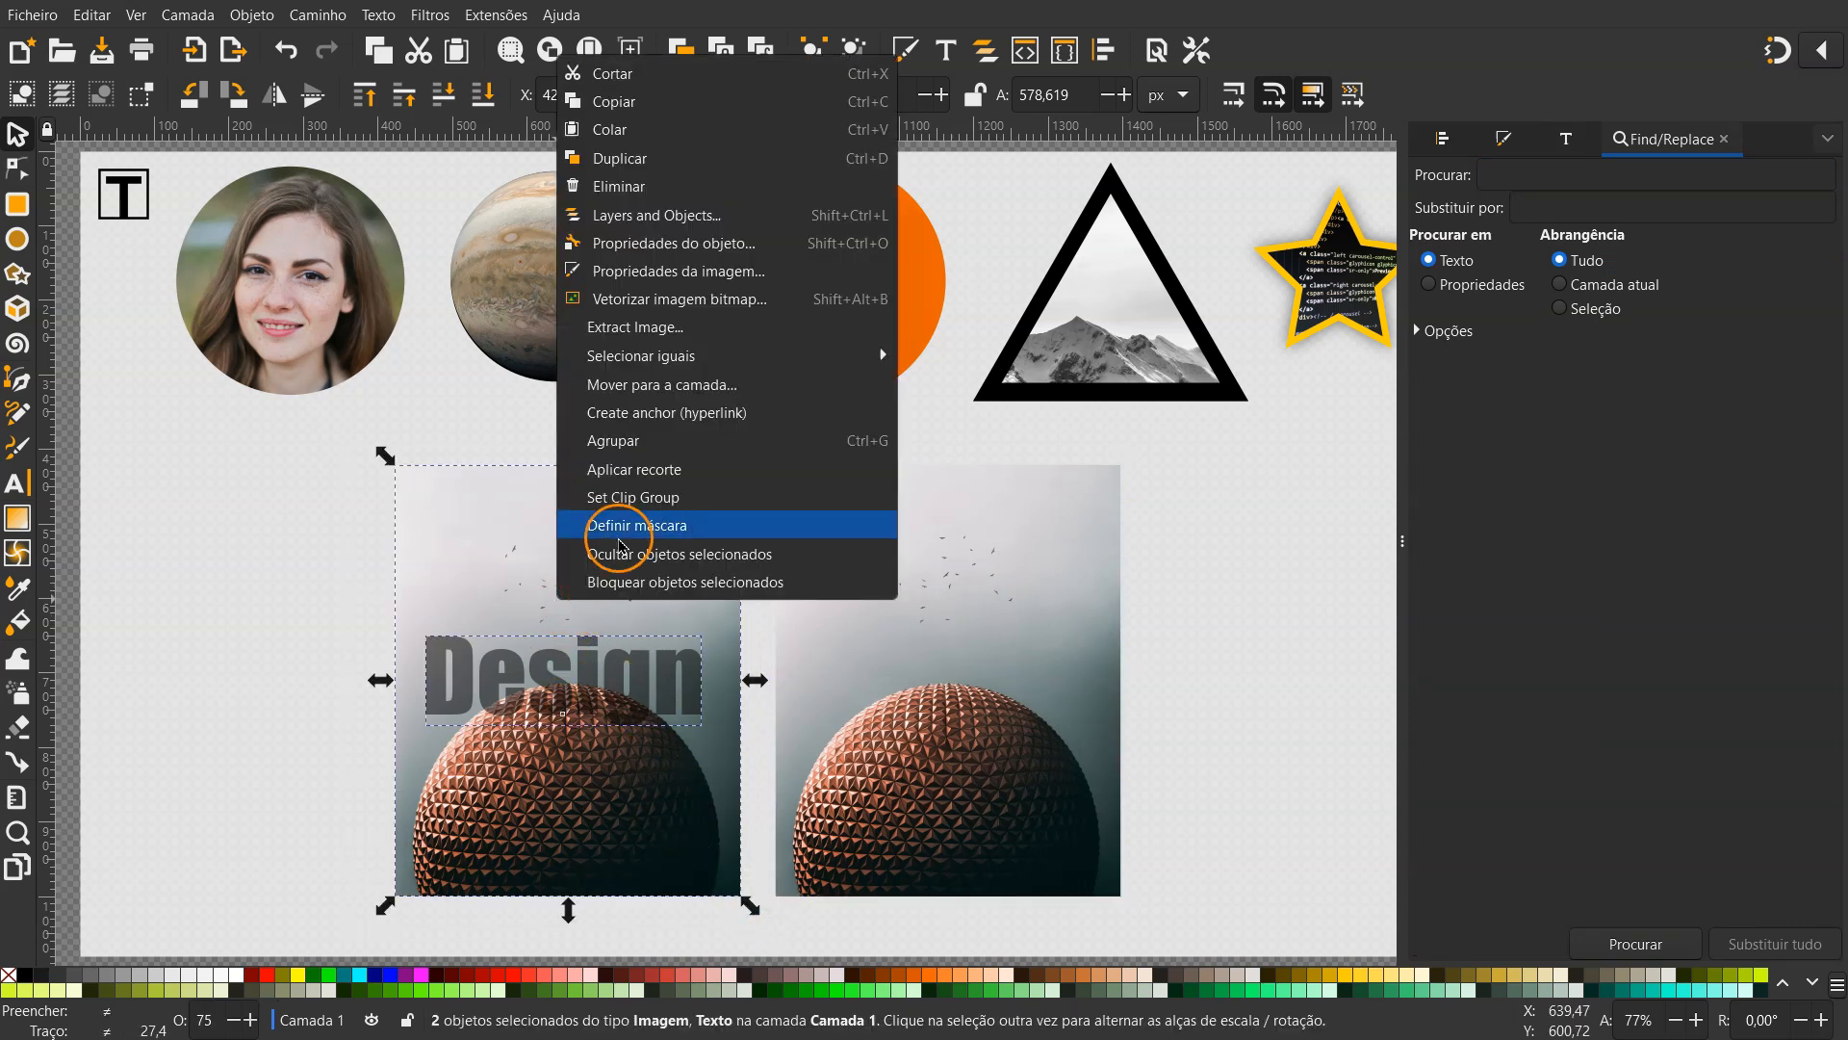
left_click(647, 471)
Apply the Blur filter to the sphere picture copy with horizontal and vertical blur of 10, limited to its content, and close the dialog
left_click(876, 529)
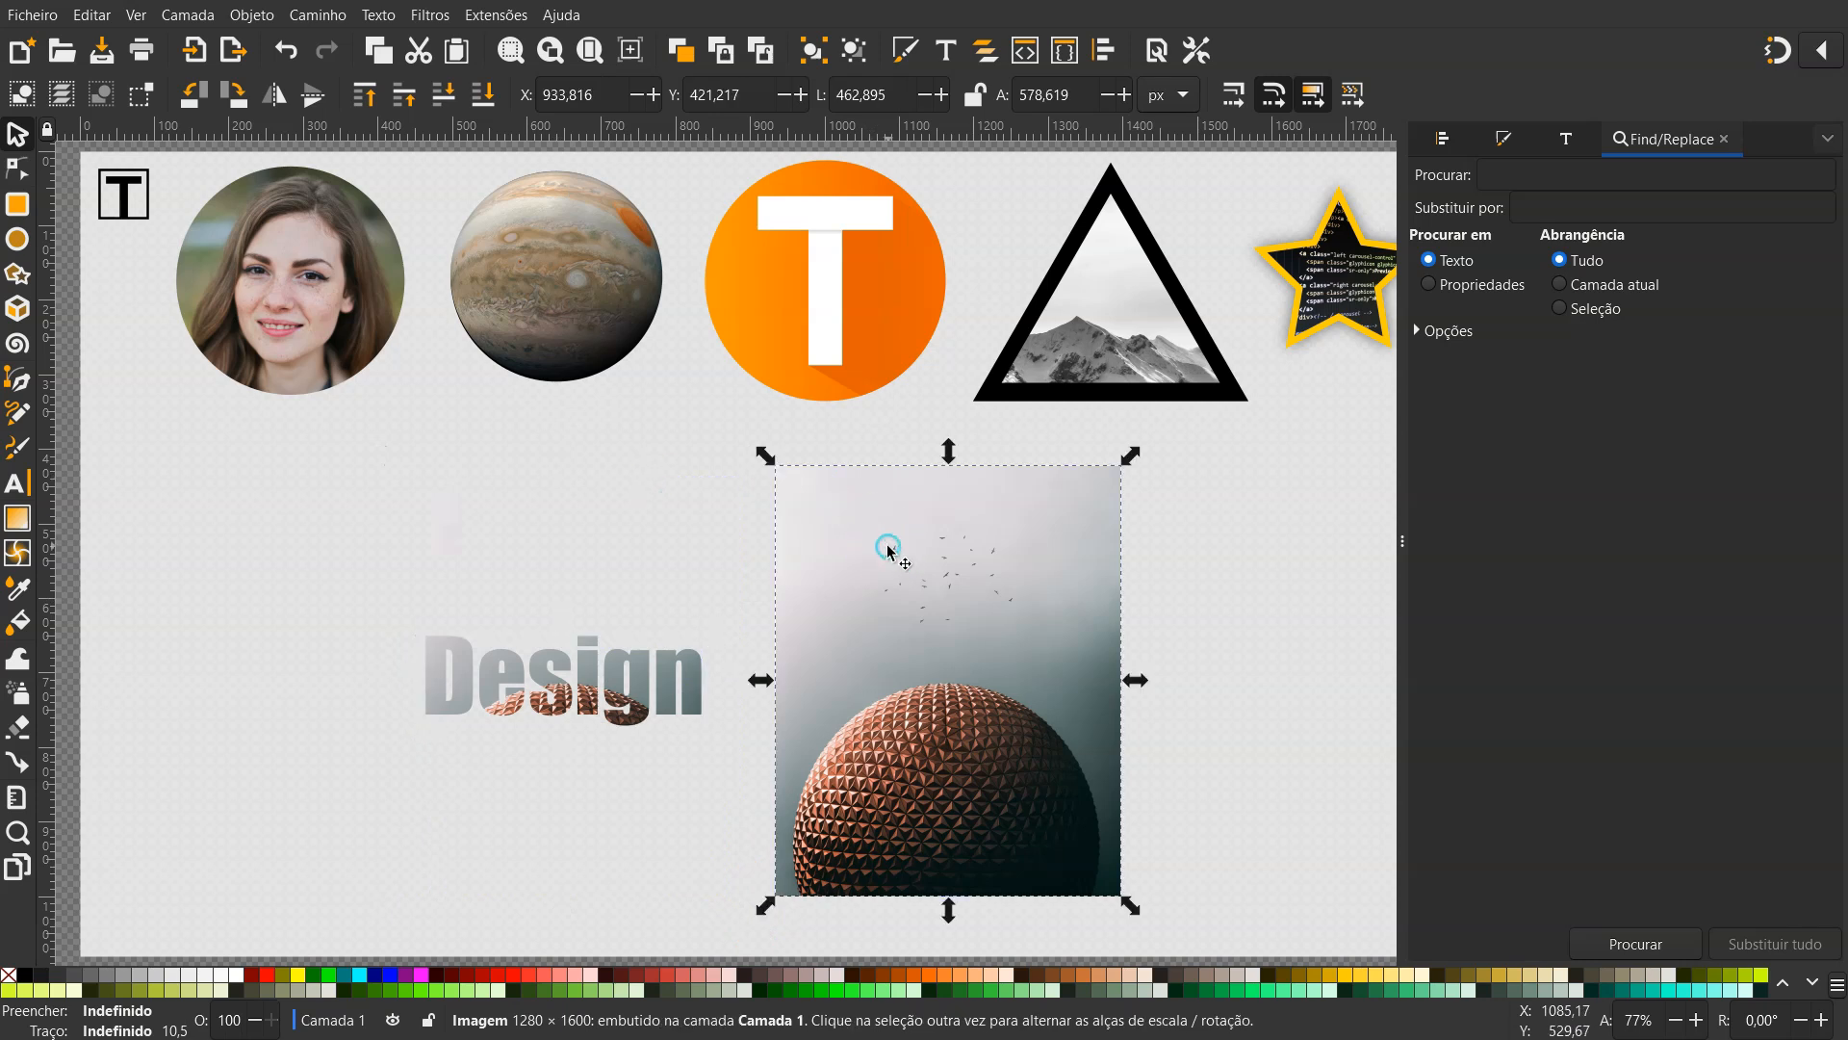
left_click(430, 15)
left_click(480, 156)
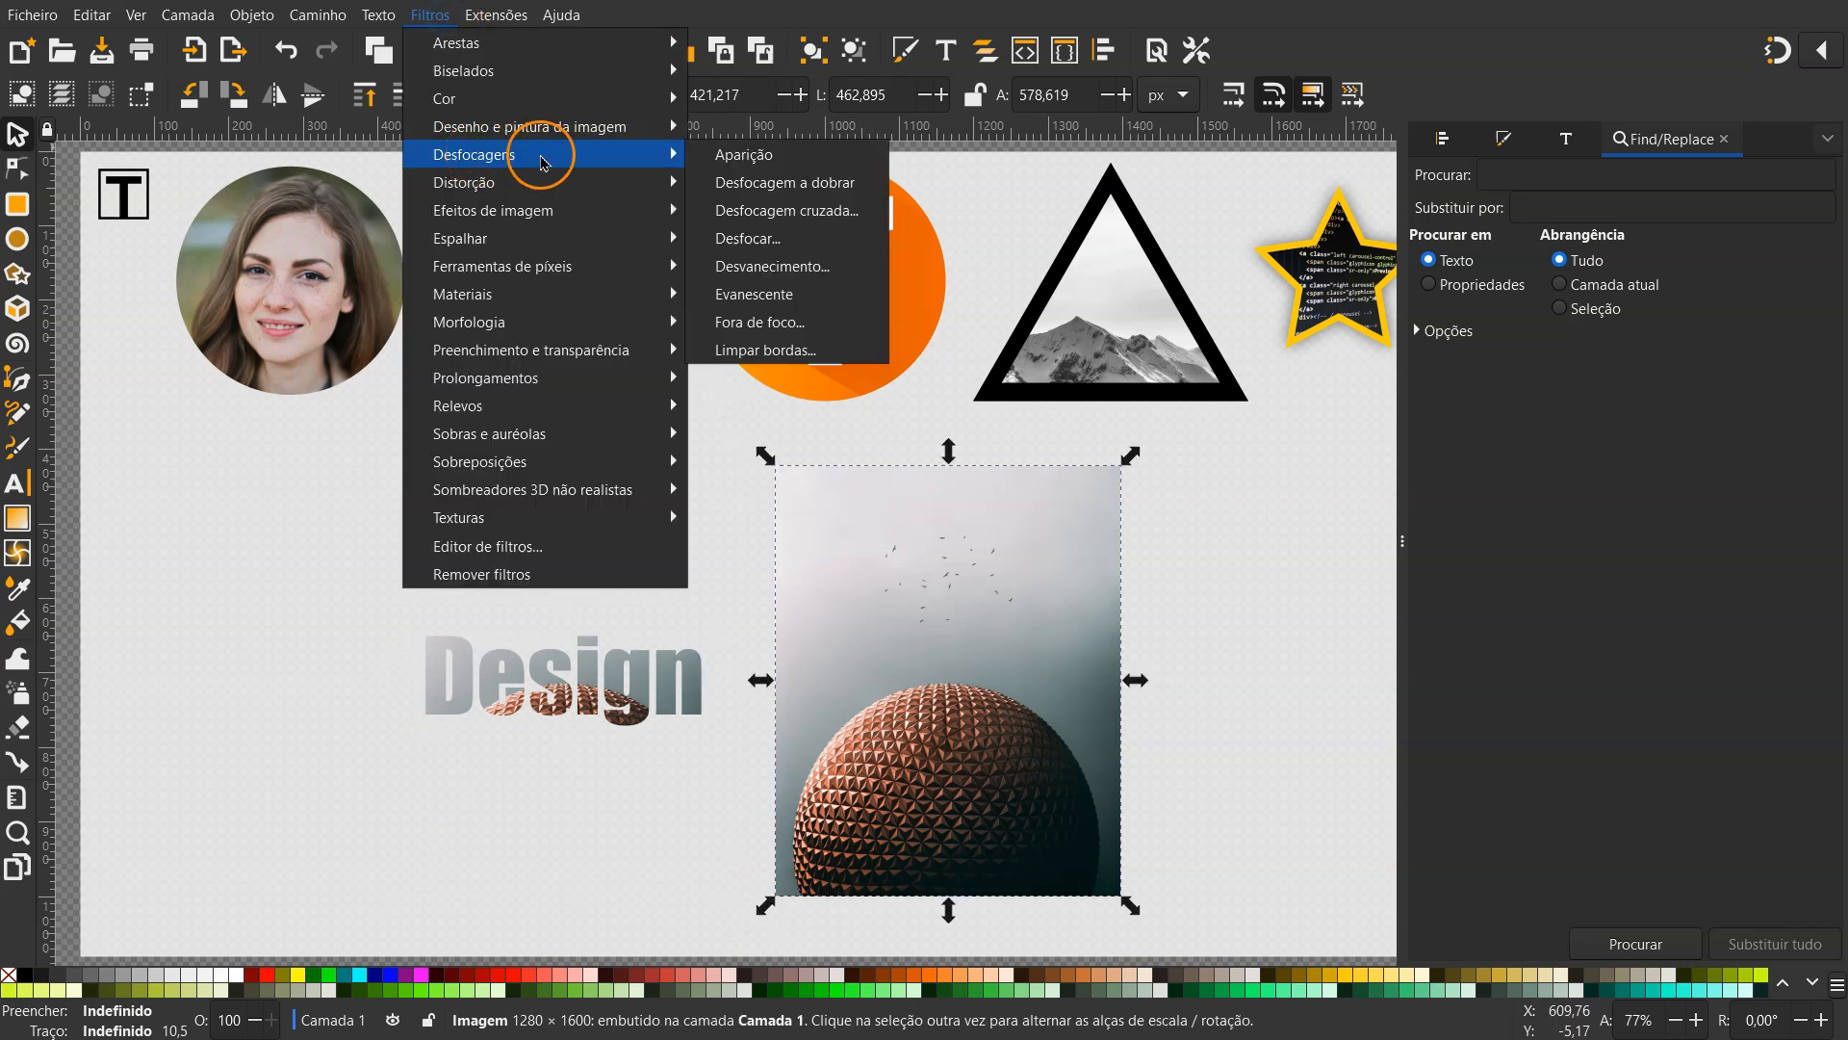
left_click(756, 239)
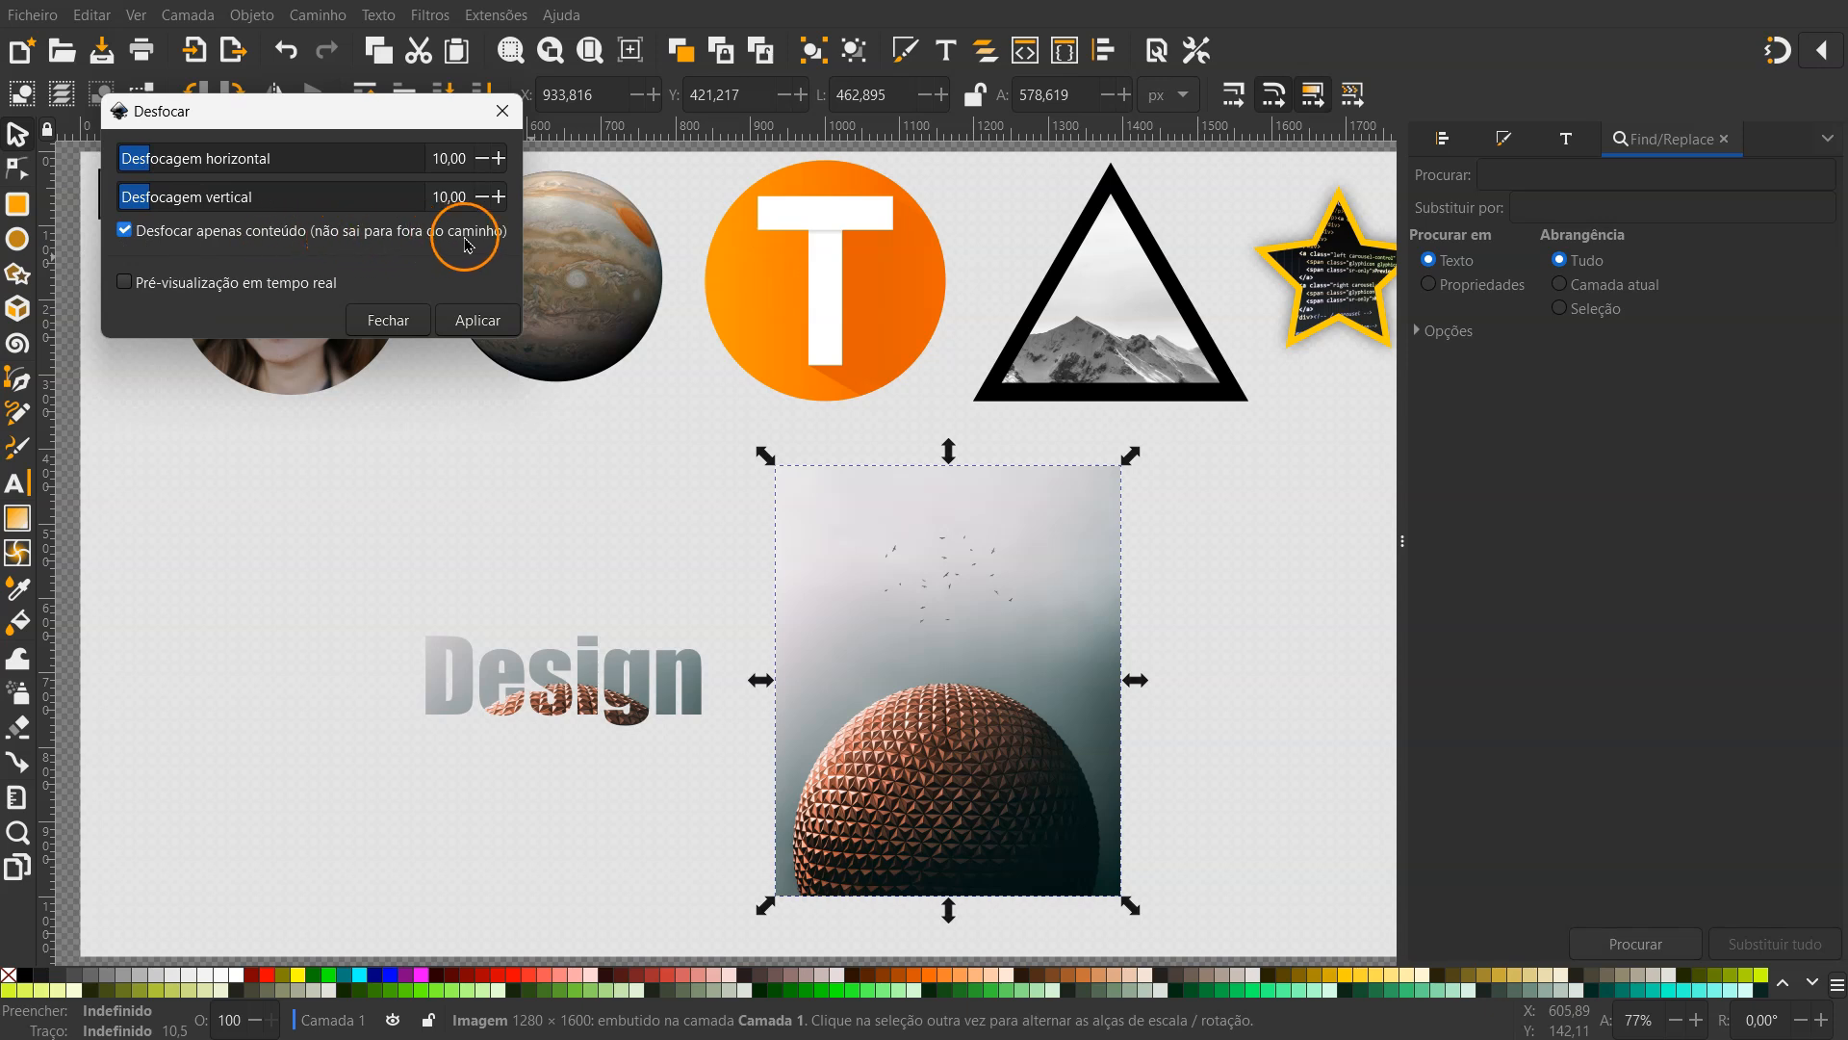
left_click(125, 283)
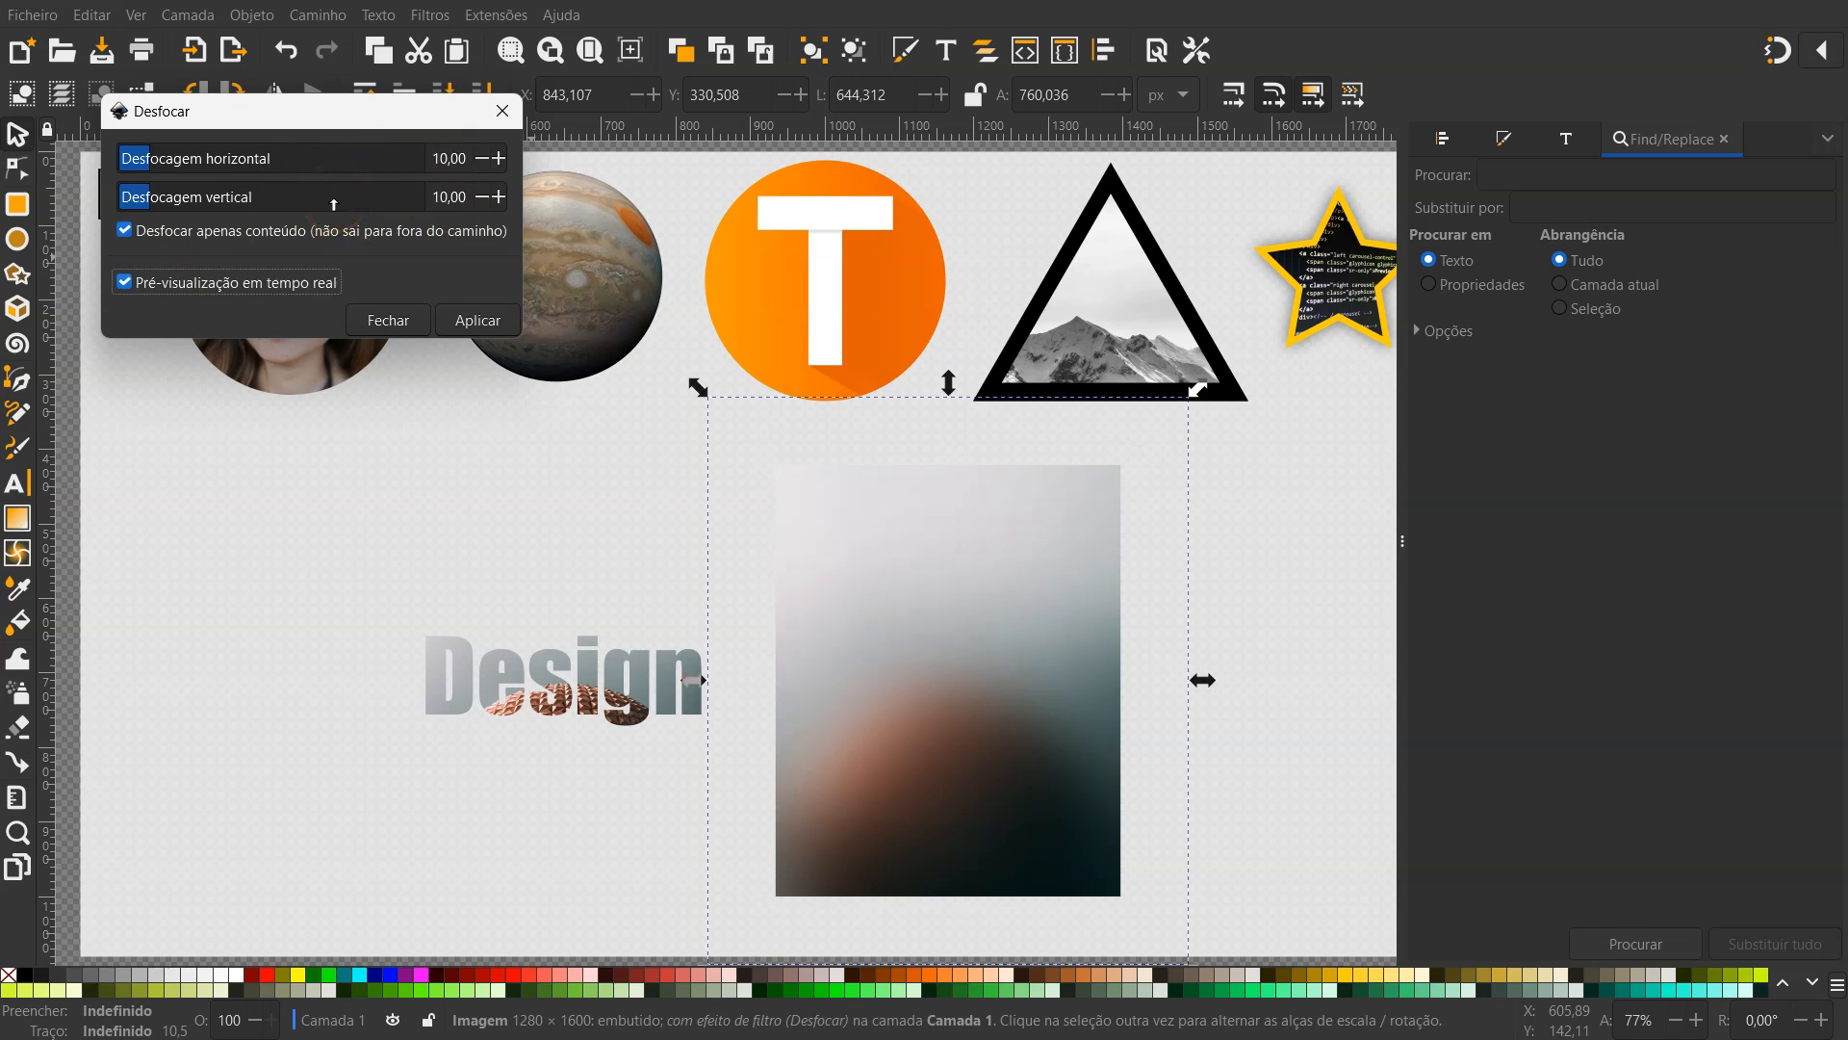
left_click(482, 321)
left_click(378, 320)
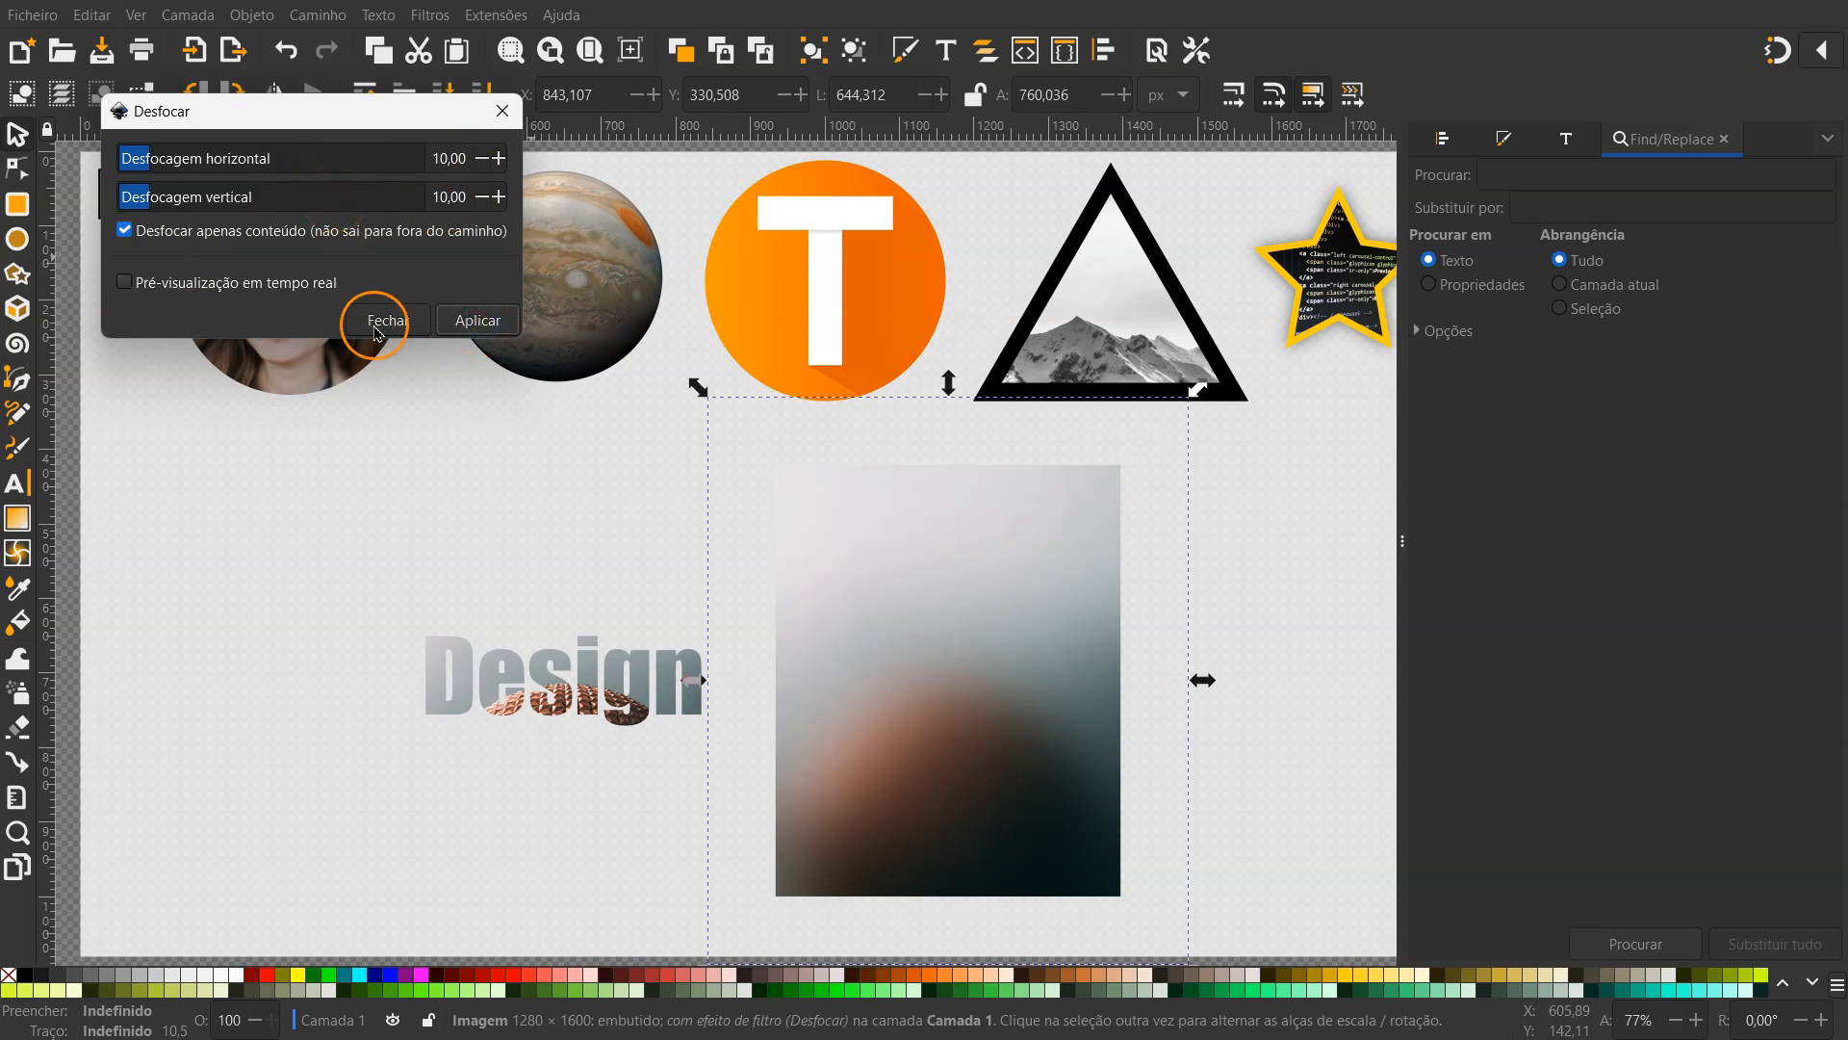
Center the clipped "Design" text horizontally on the blurred sphere picture, relative to the largest object
left_click(472, 674)
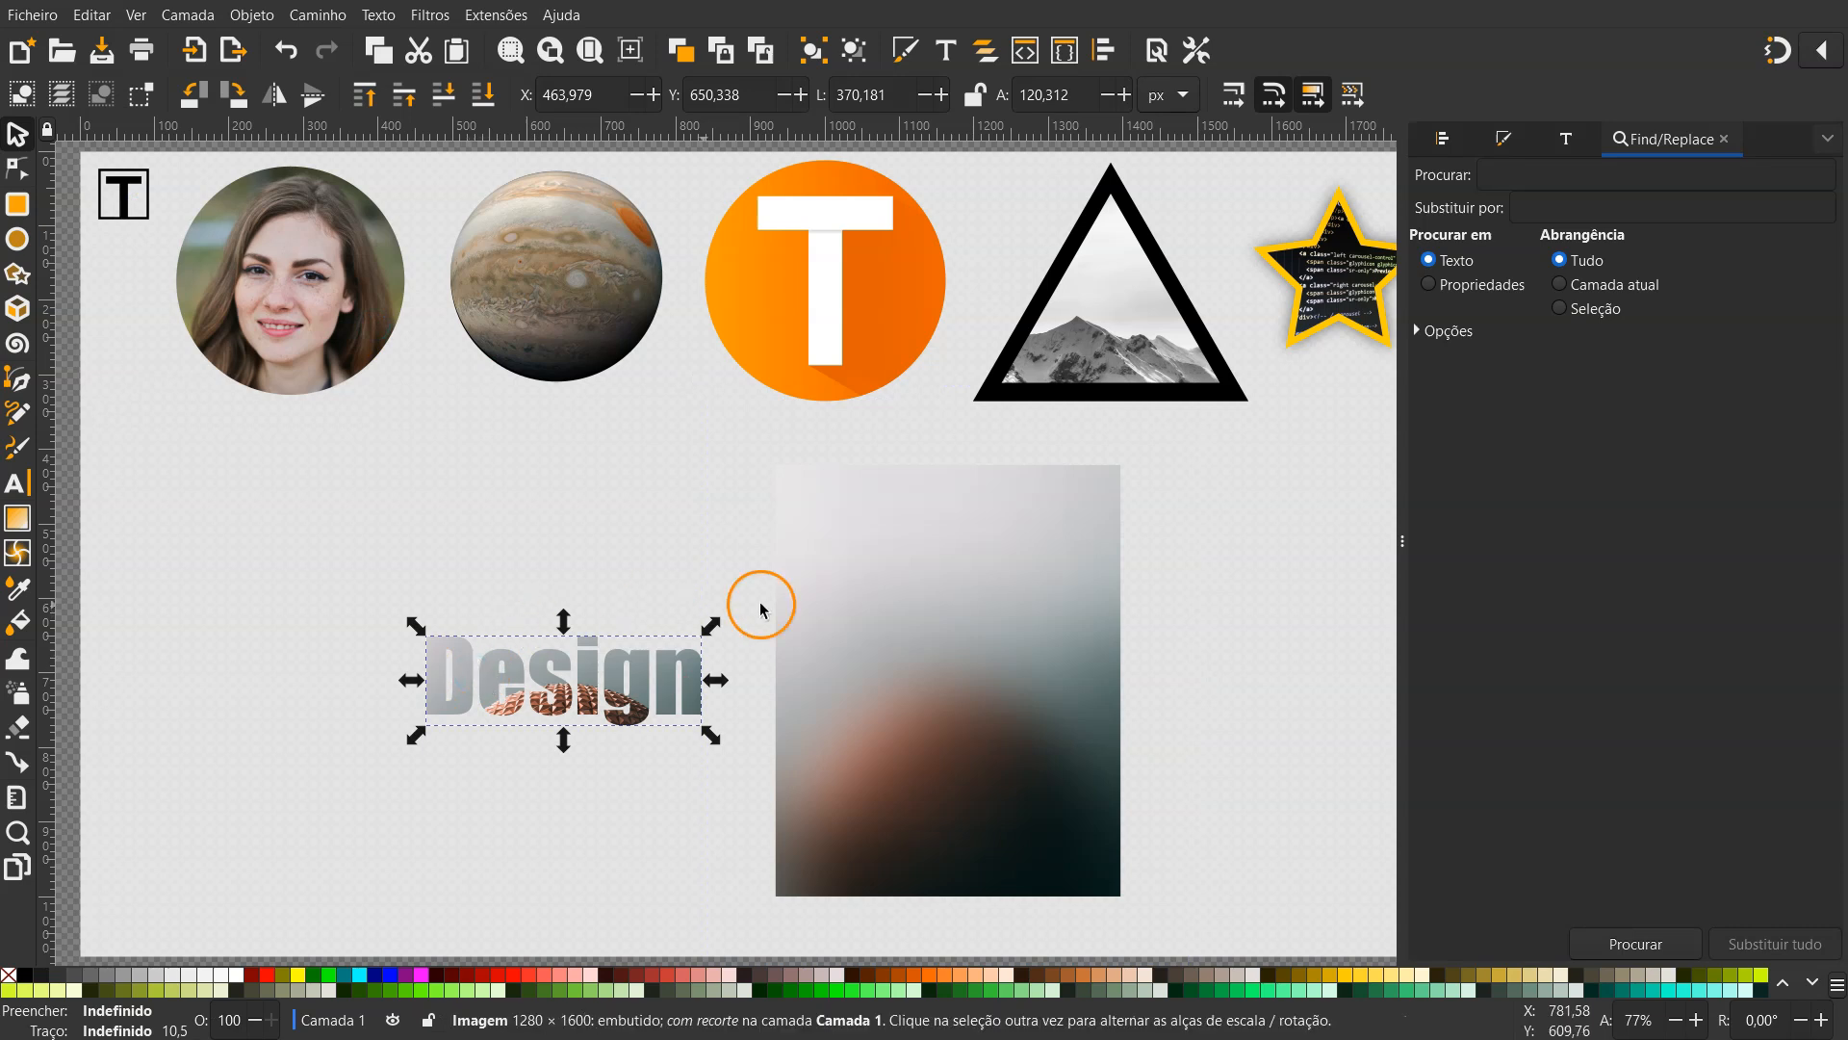
left_click(861, 655, "shift")
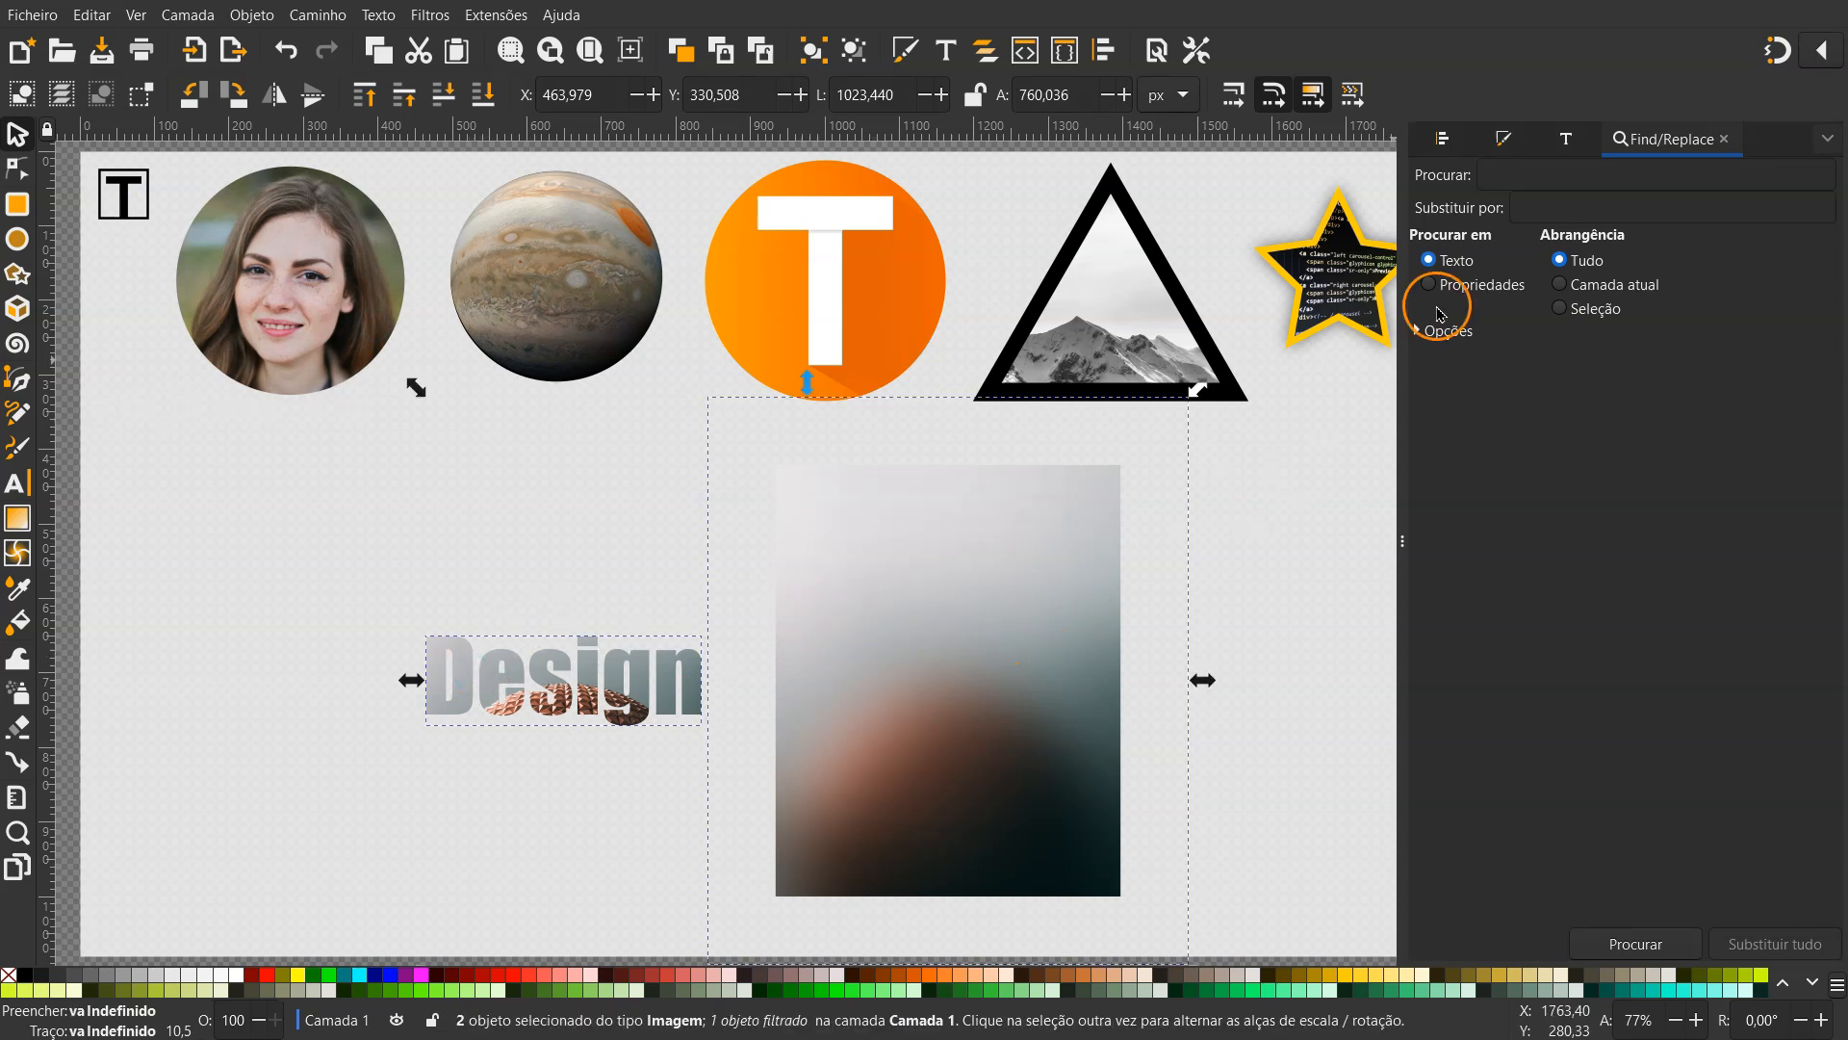
left_click(1448, 140)
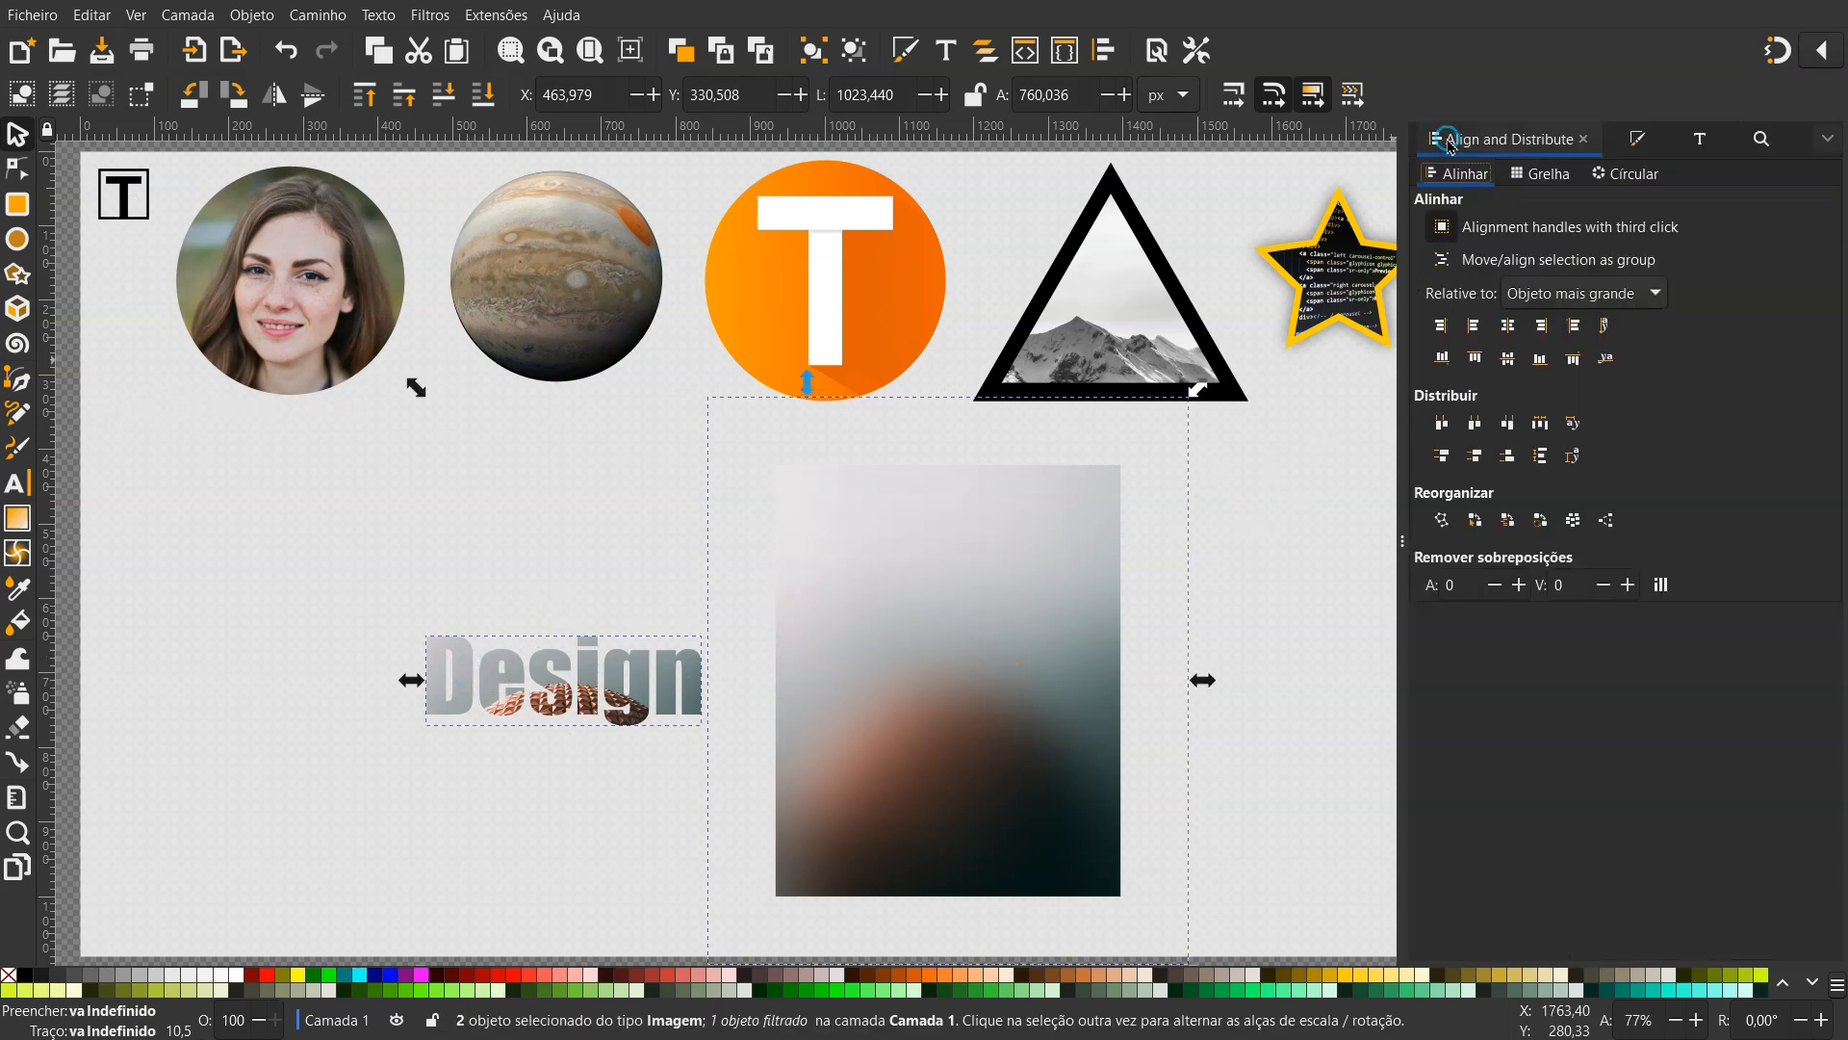
left_click(1508, 328)
left_click(1348, 442)
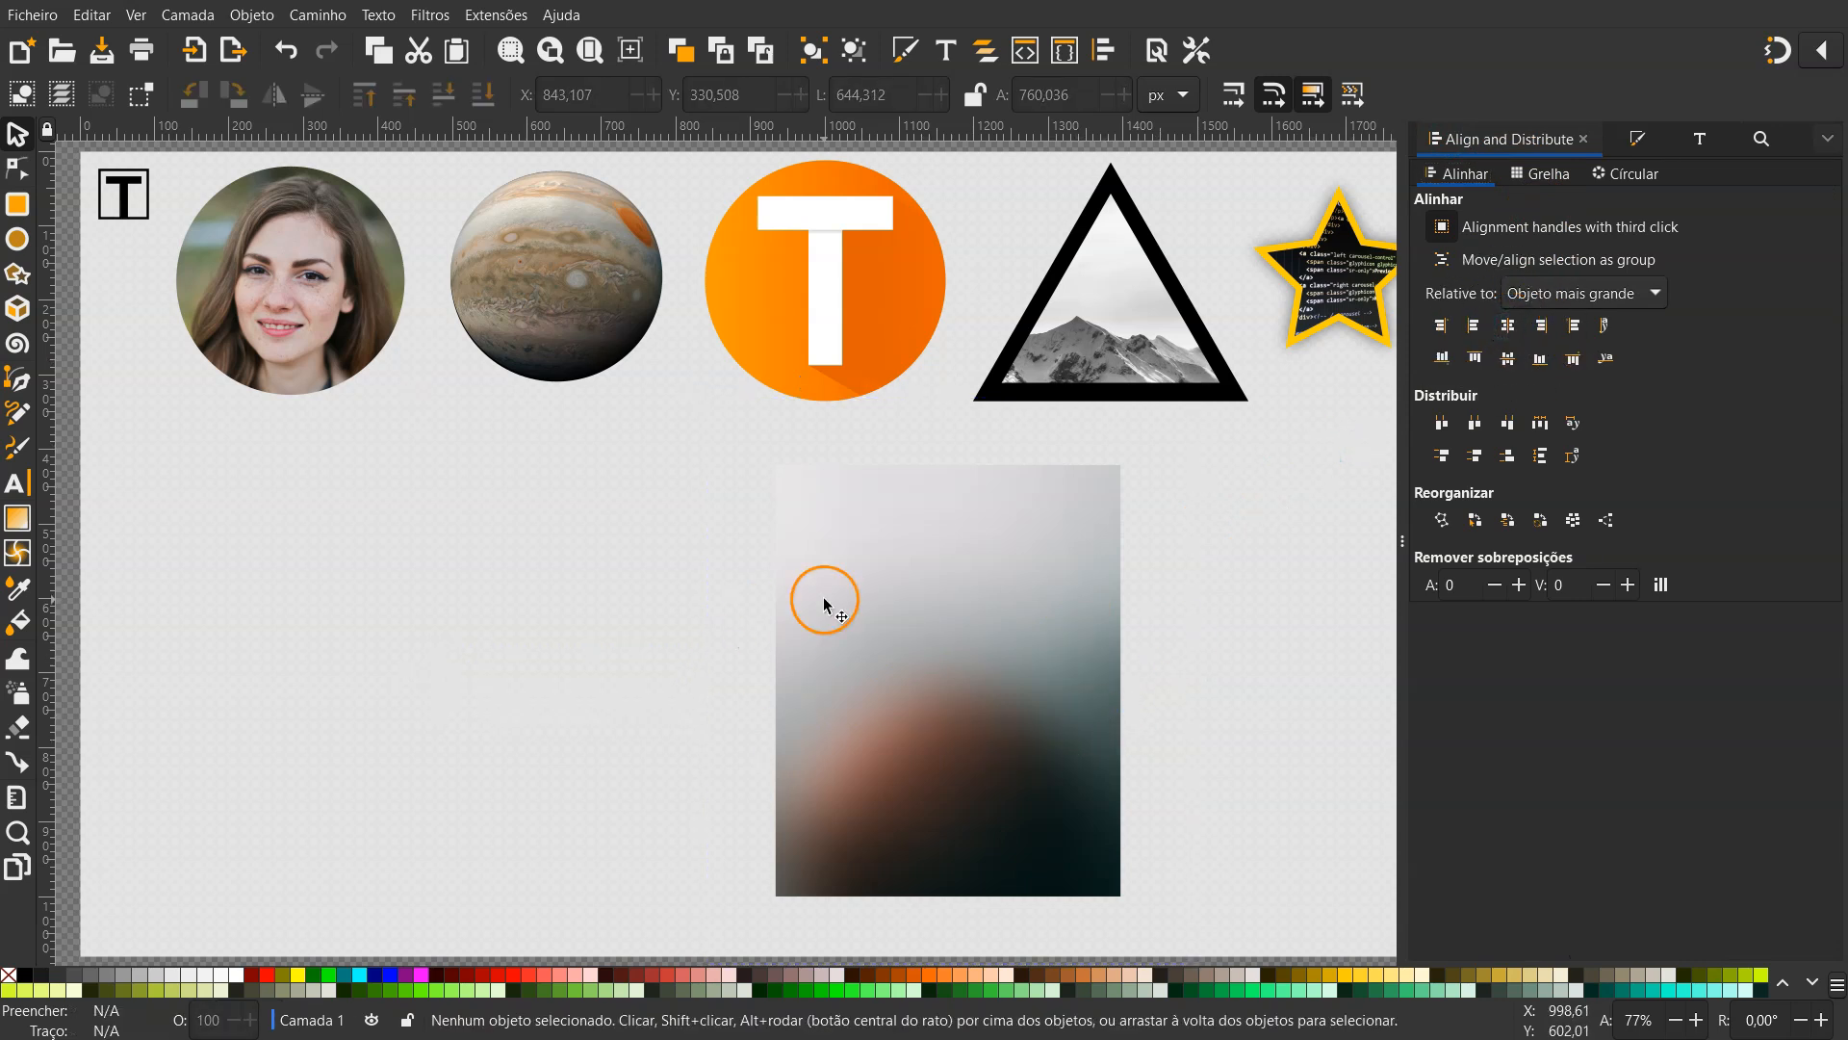
Send the blurred sphere picture to the back, behind the clipped "Design" text
left_click(847, 559)
left_click(481, 93)
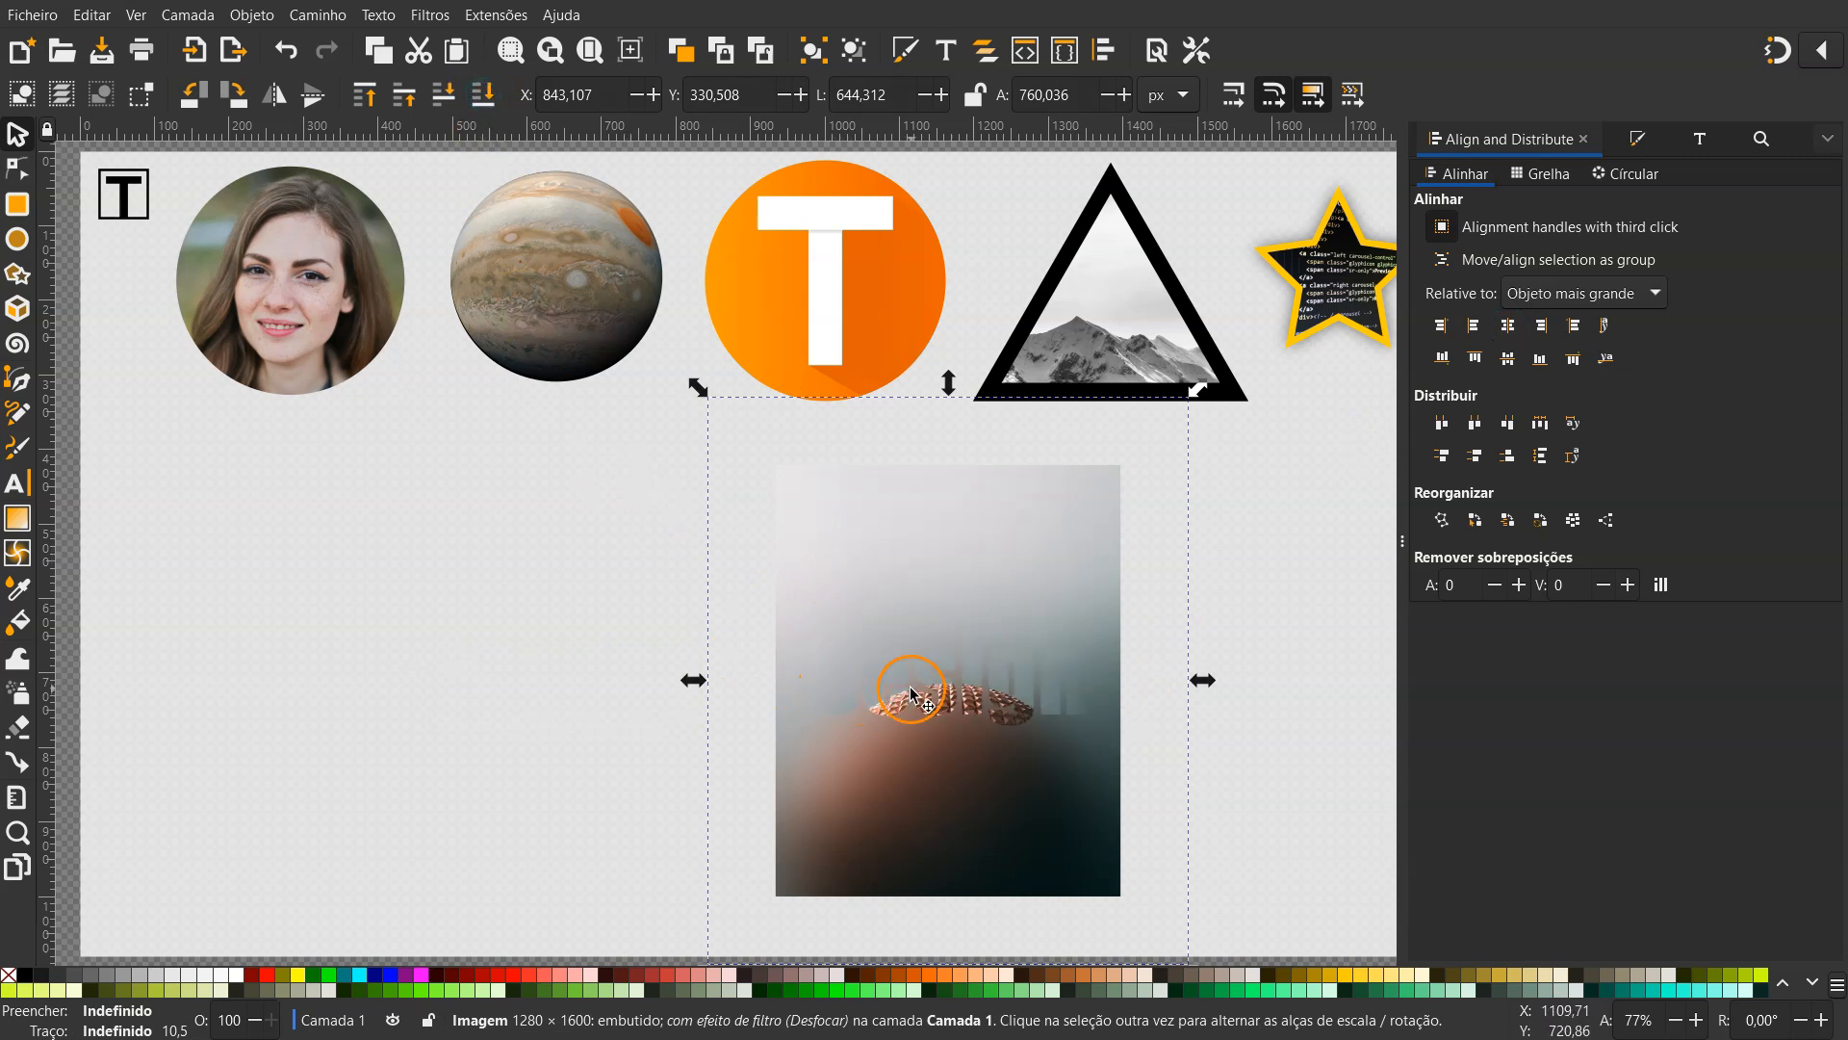
left_click(1273, 577)
Darken the blurred picture with the brightness, saturation and lightness filter at brightness 1.00, saturation 0.00 and lightness -0.20, and close the dialog
left_click(970, 518)
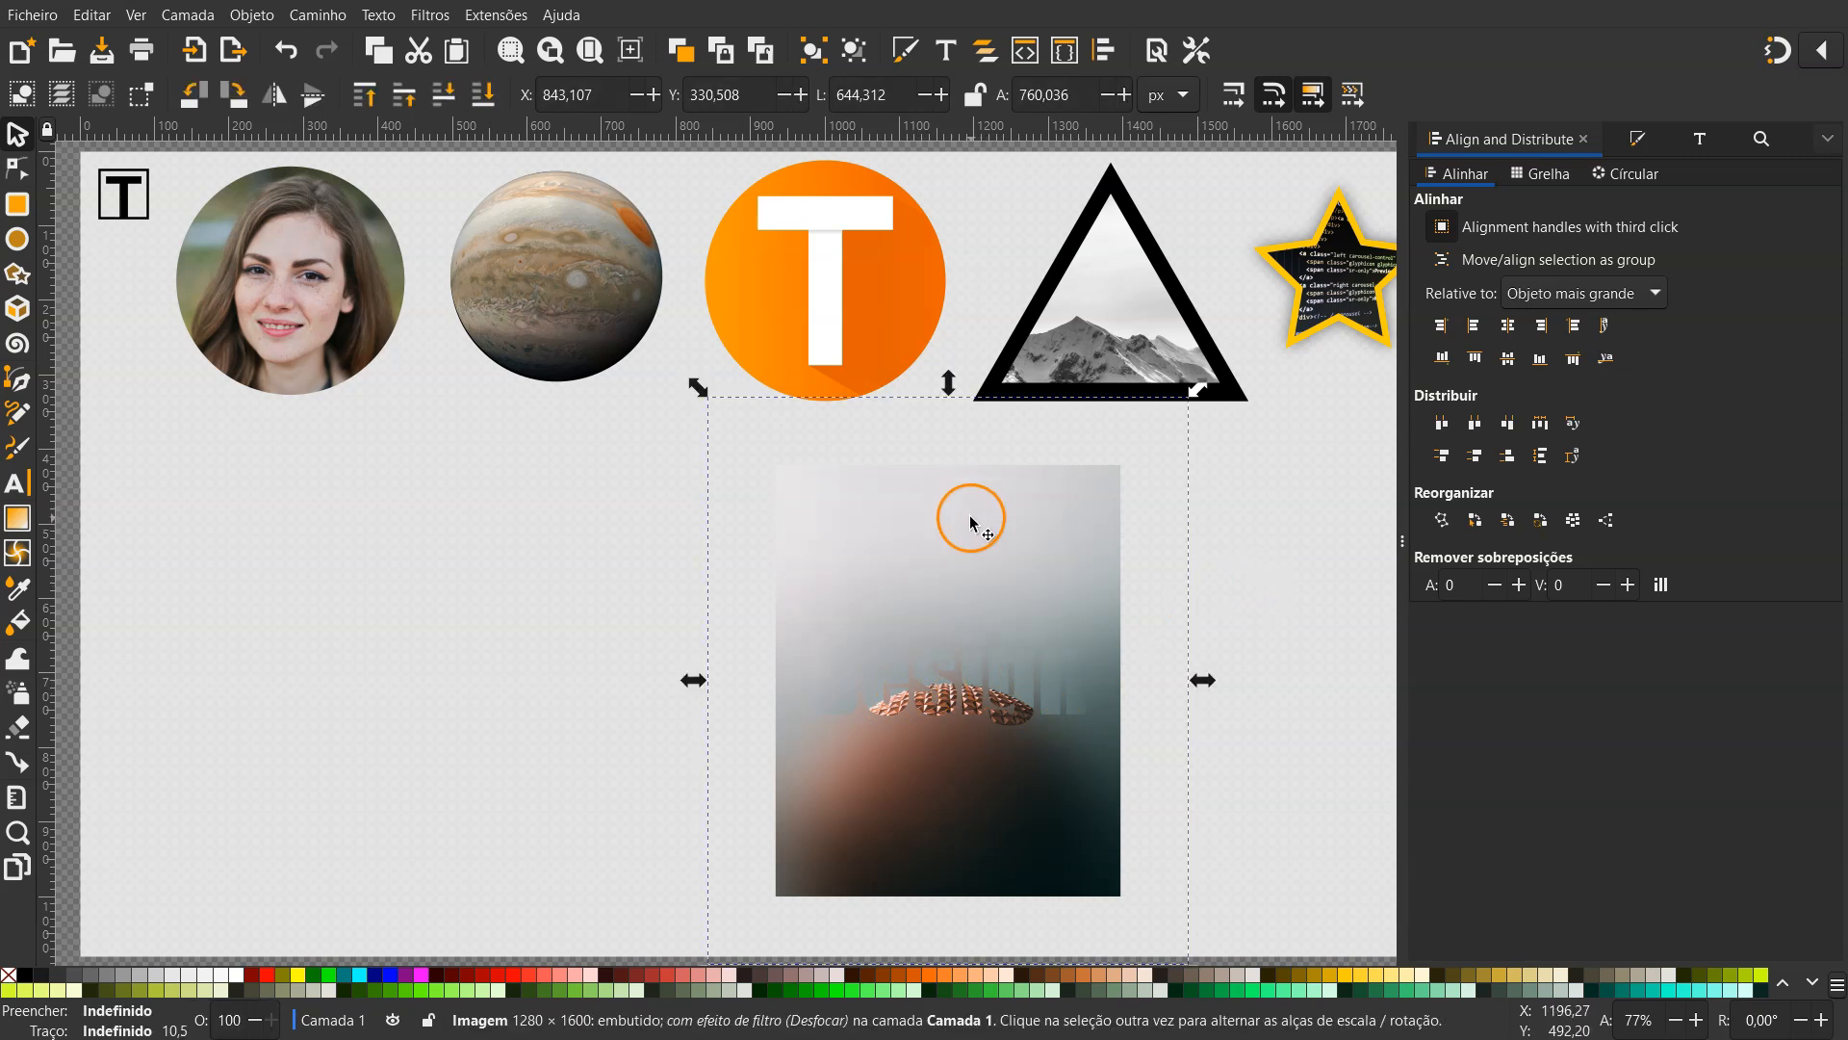
left_click(429, 16)
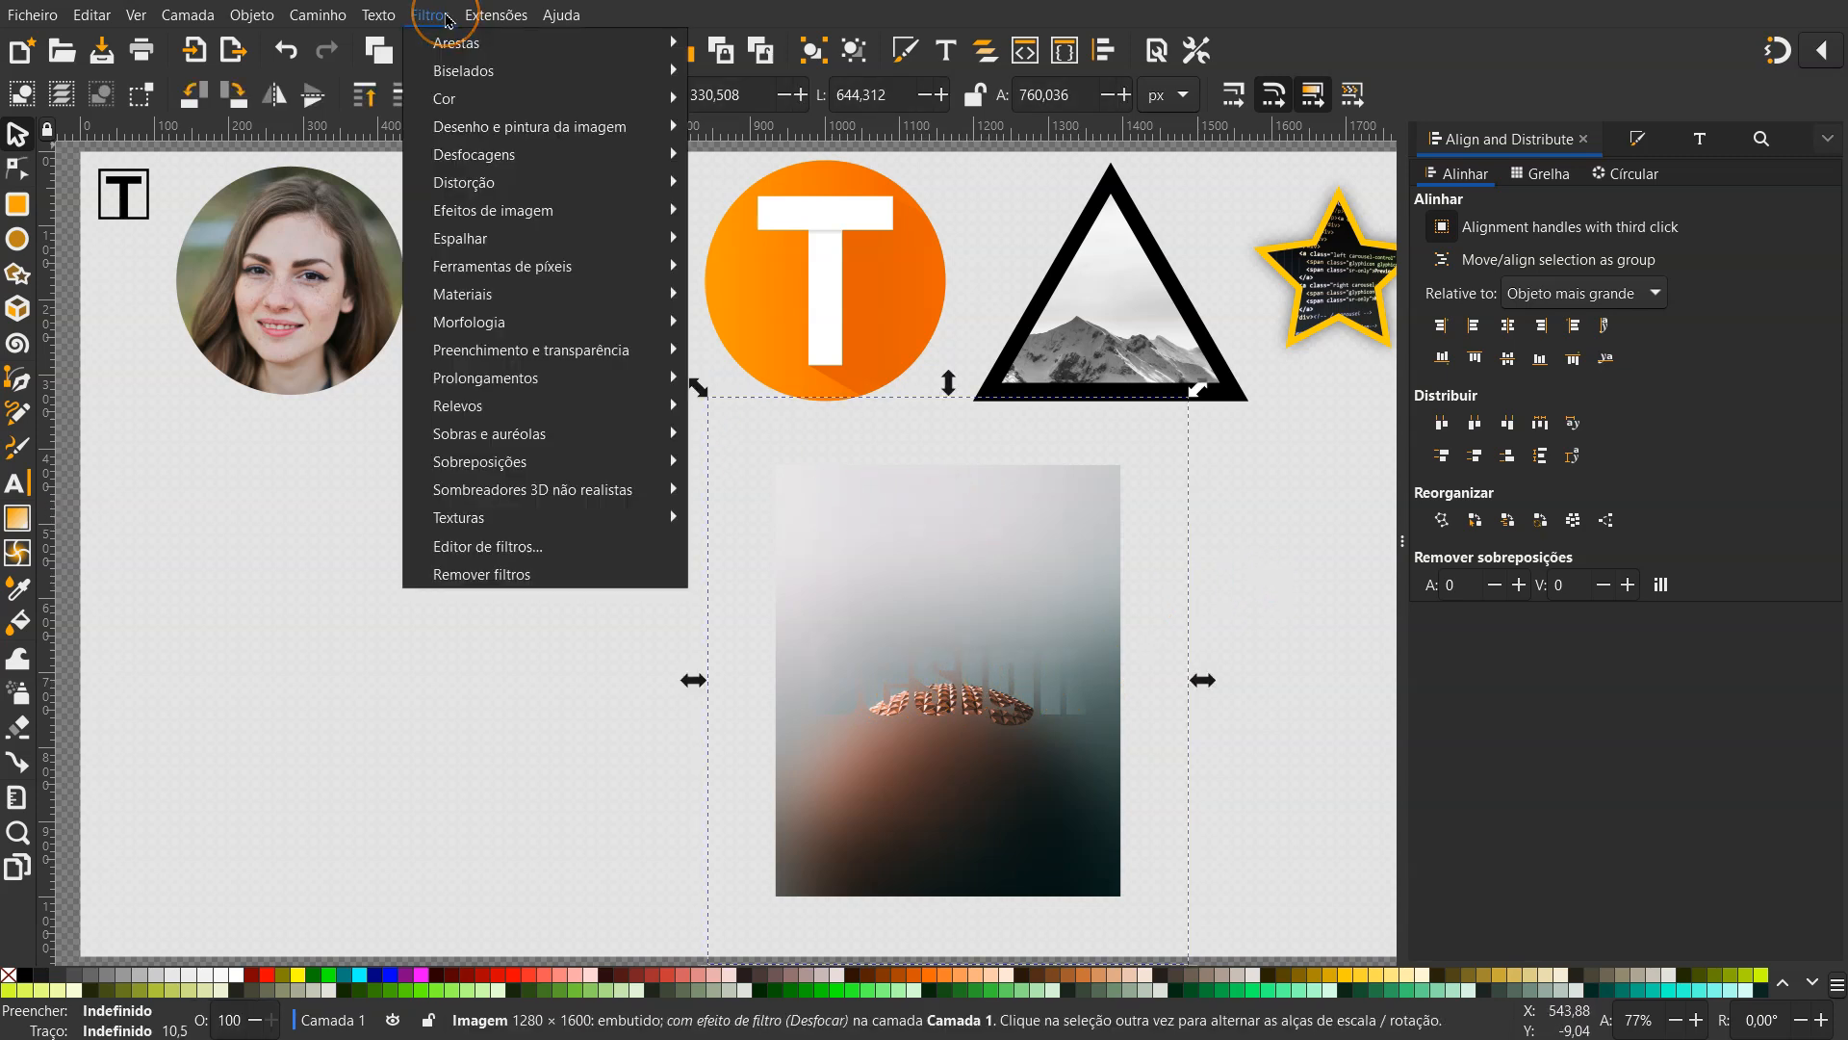
mouse_move(461, 105)
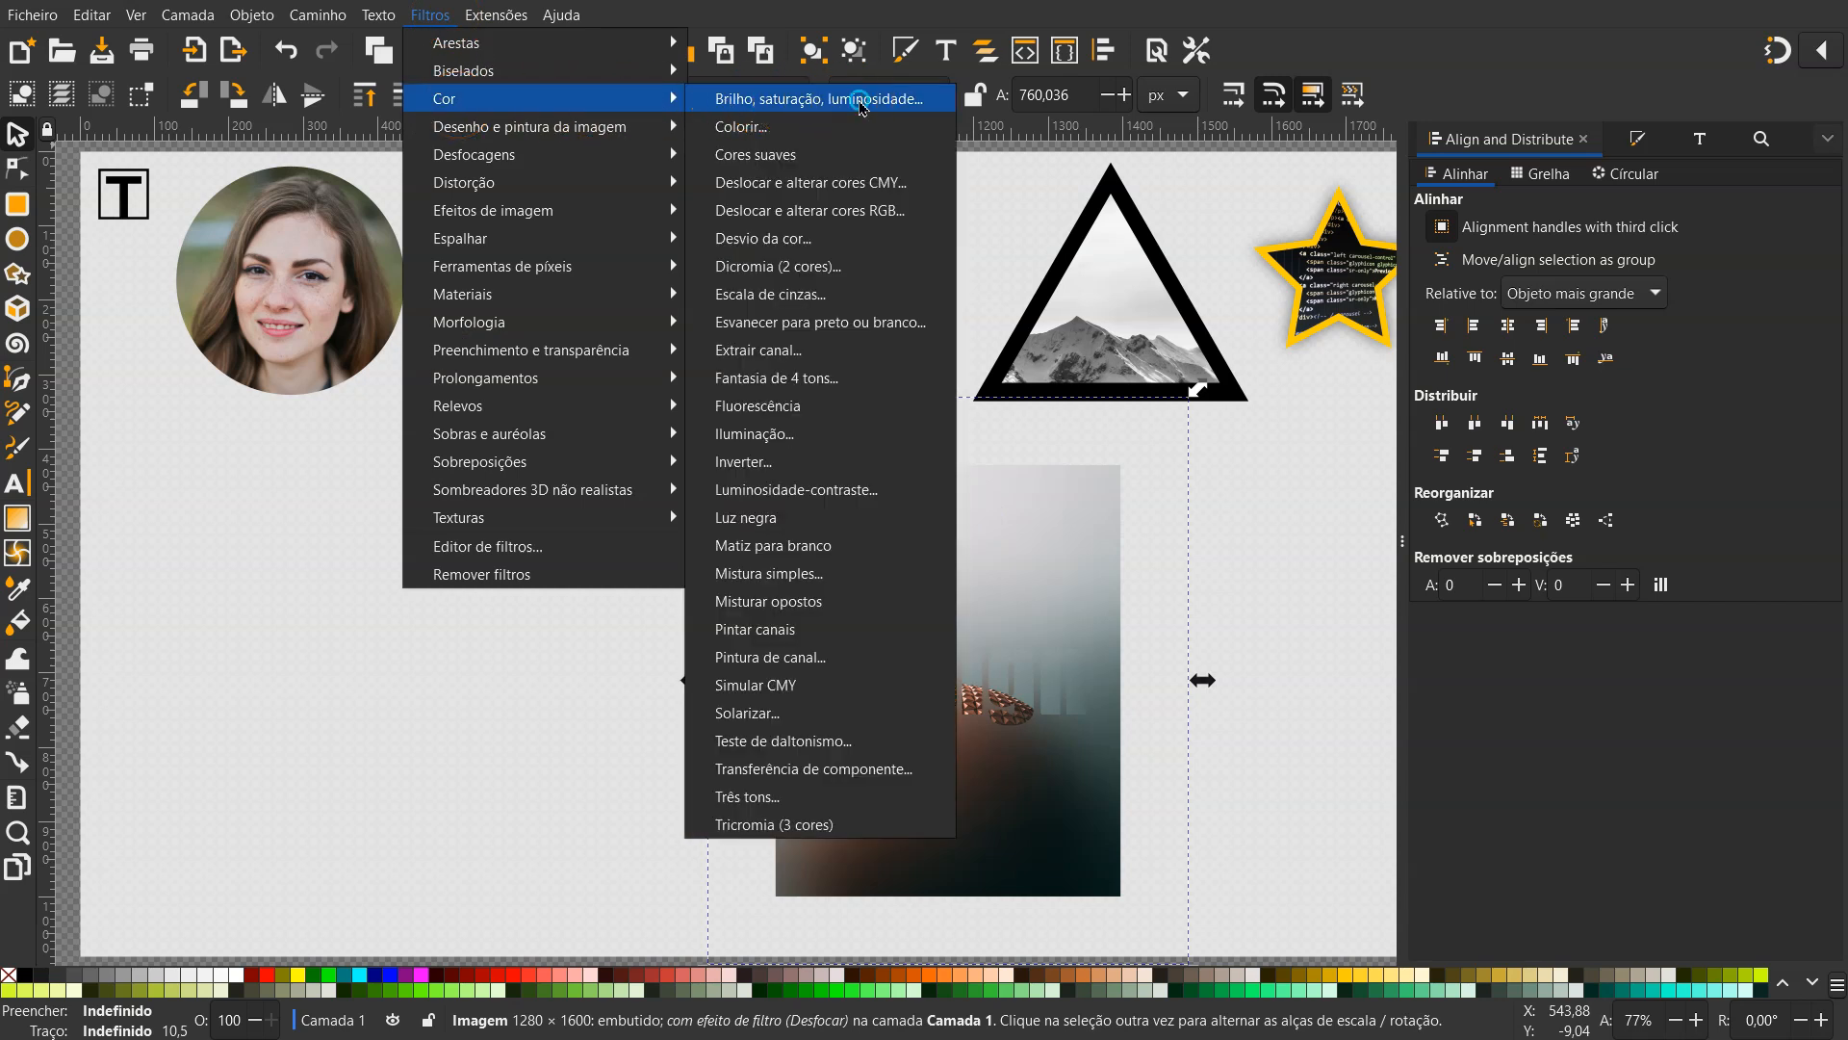
left_click(860, 99)
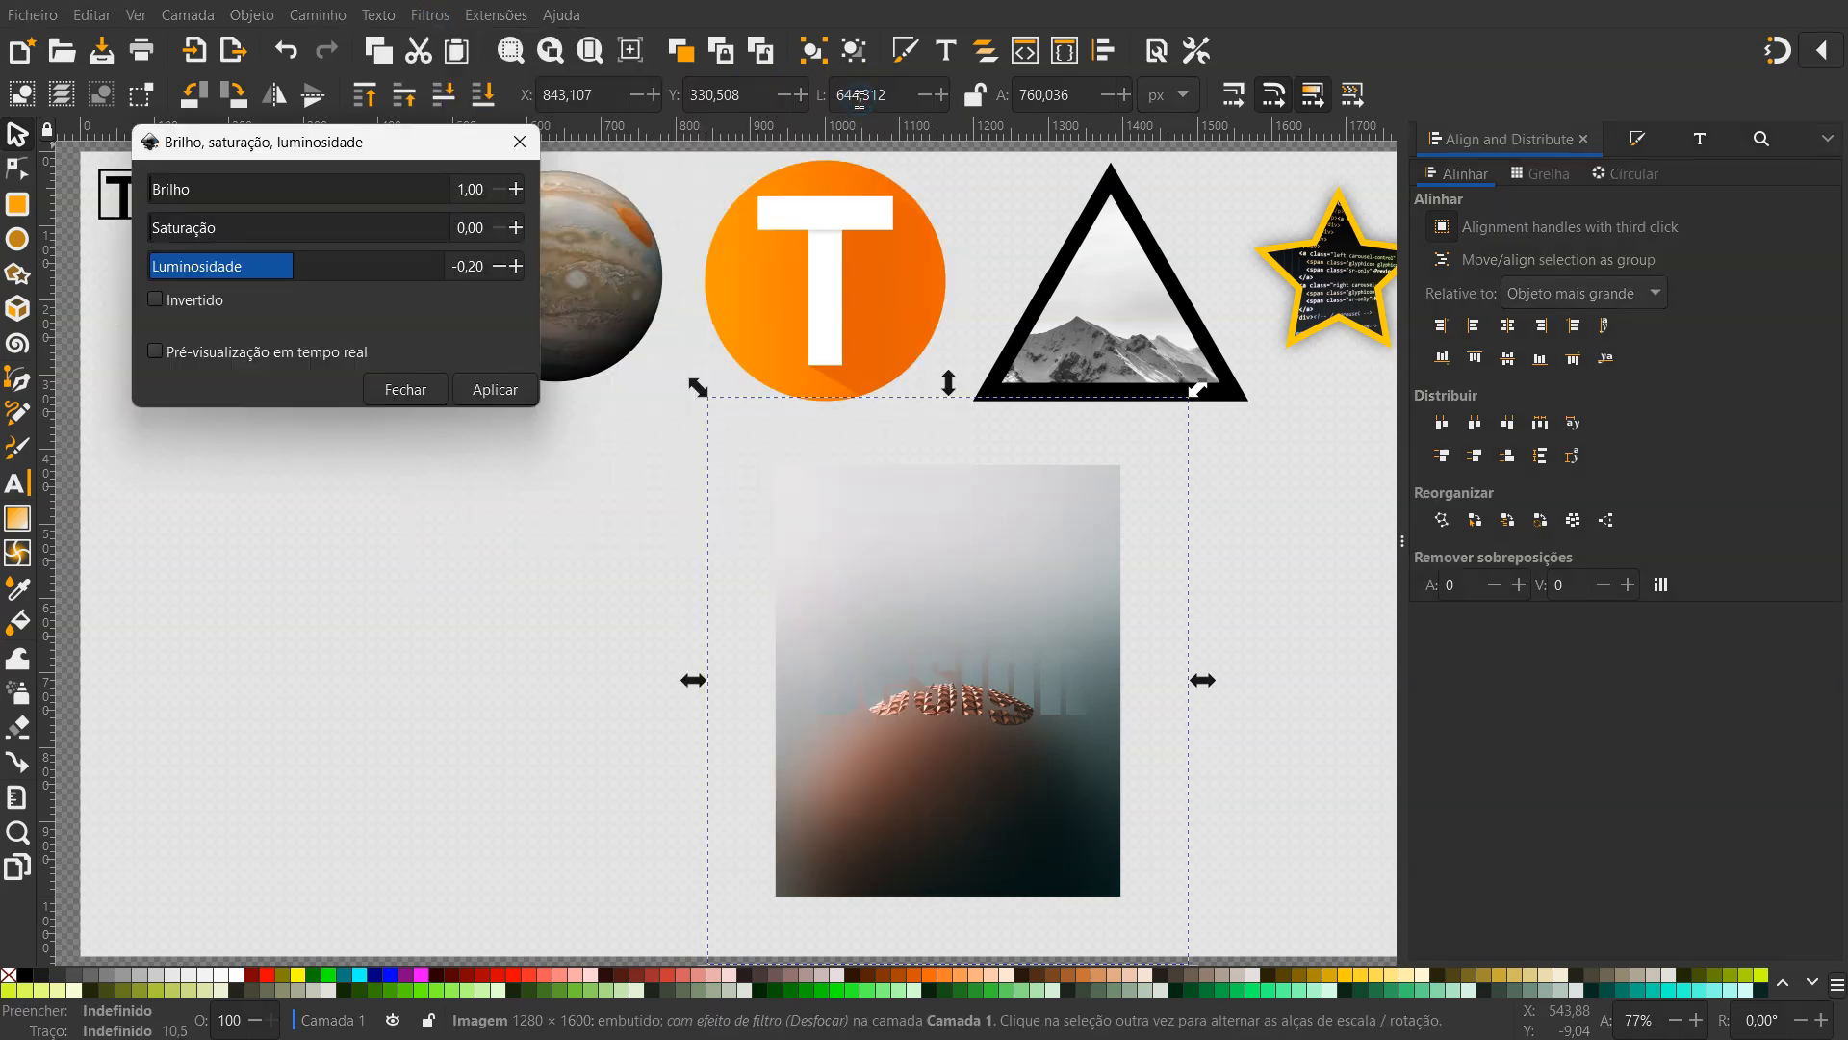
left_click(205, 358)
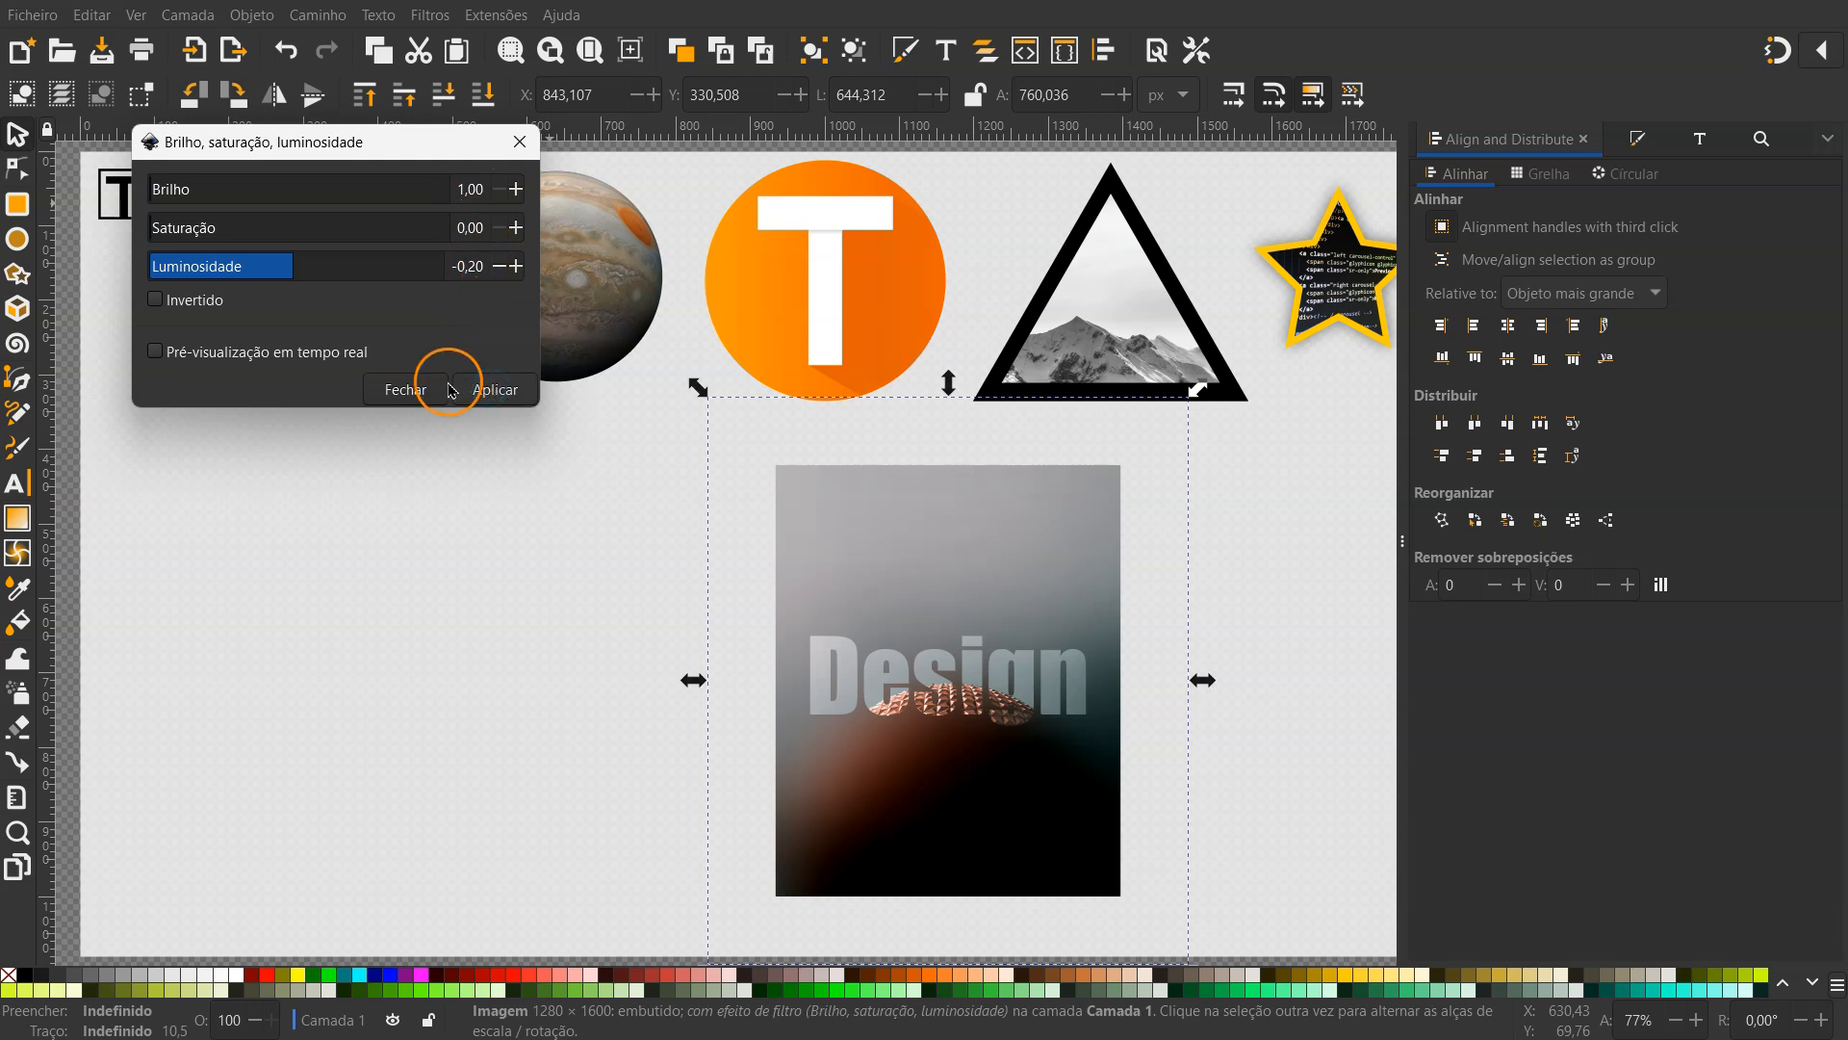
left_click(402, 390)
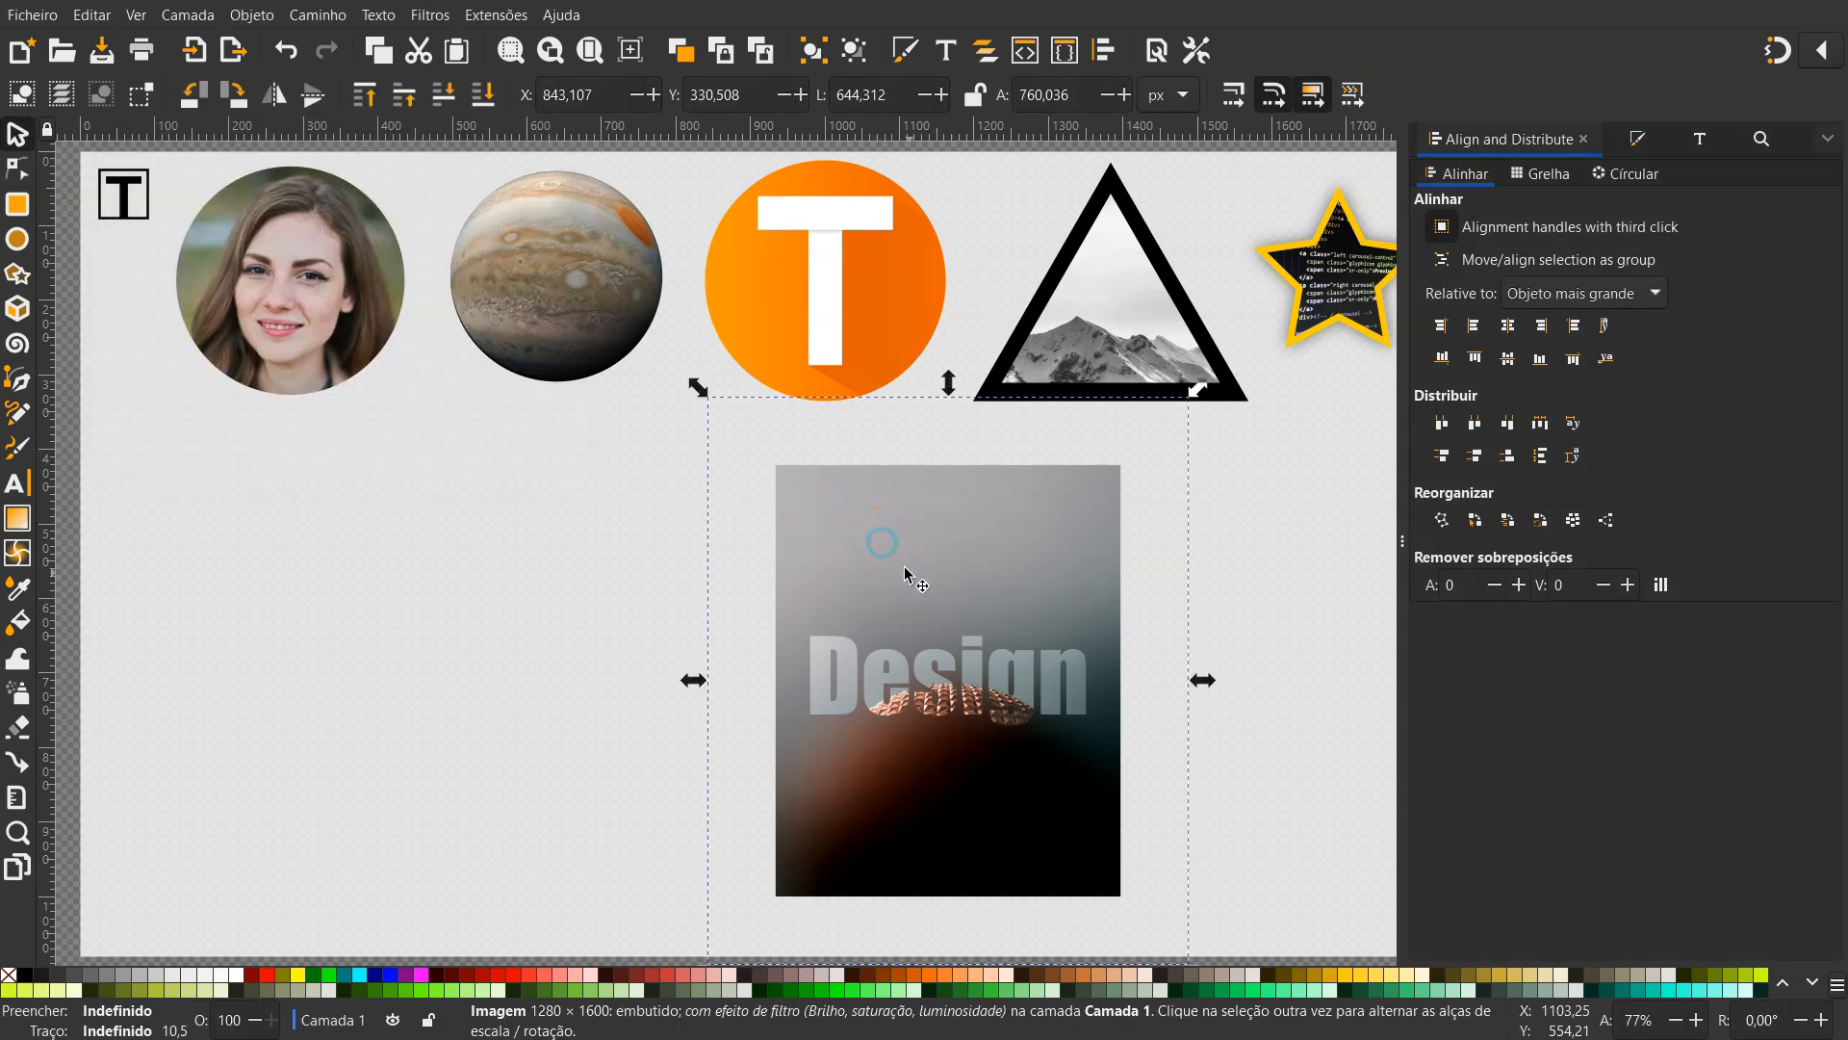
Add the text "AVENTURA" in 100 pt Impact to the right of the mountain peak picture
left_click(892, 679)
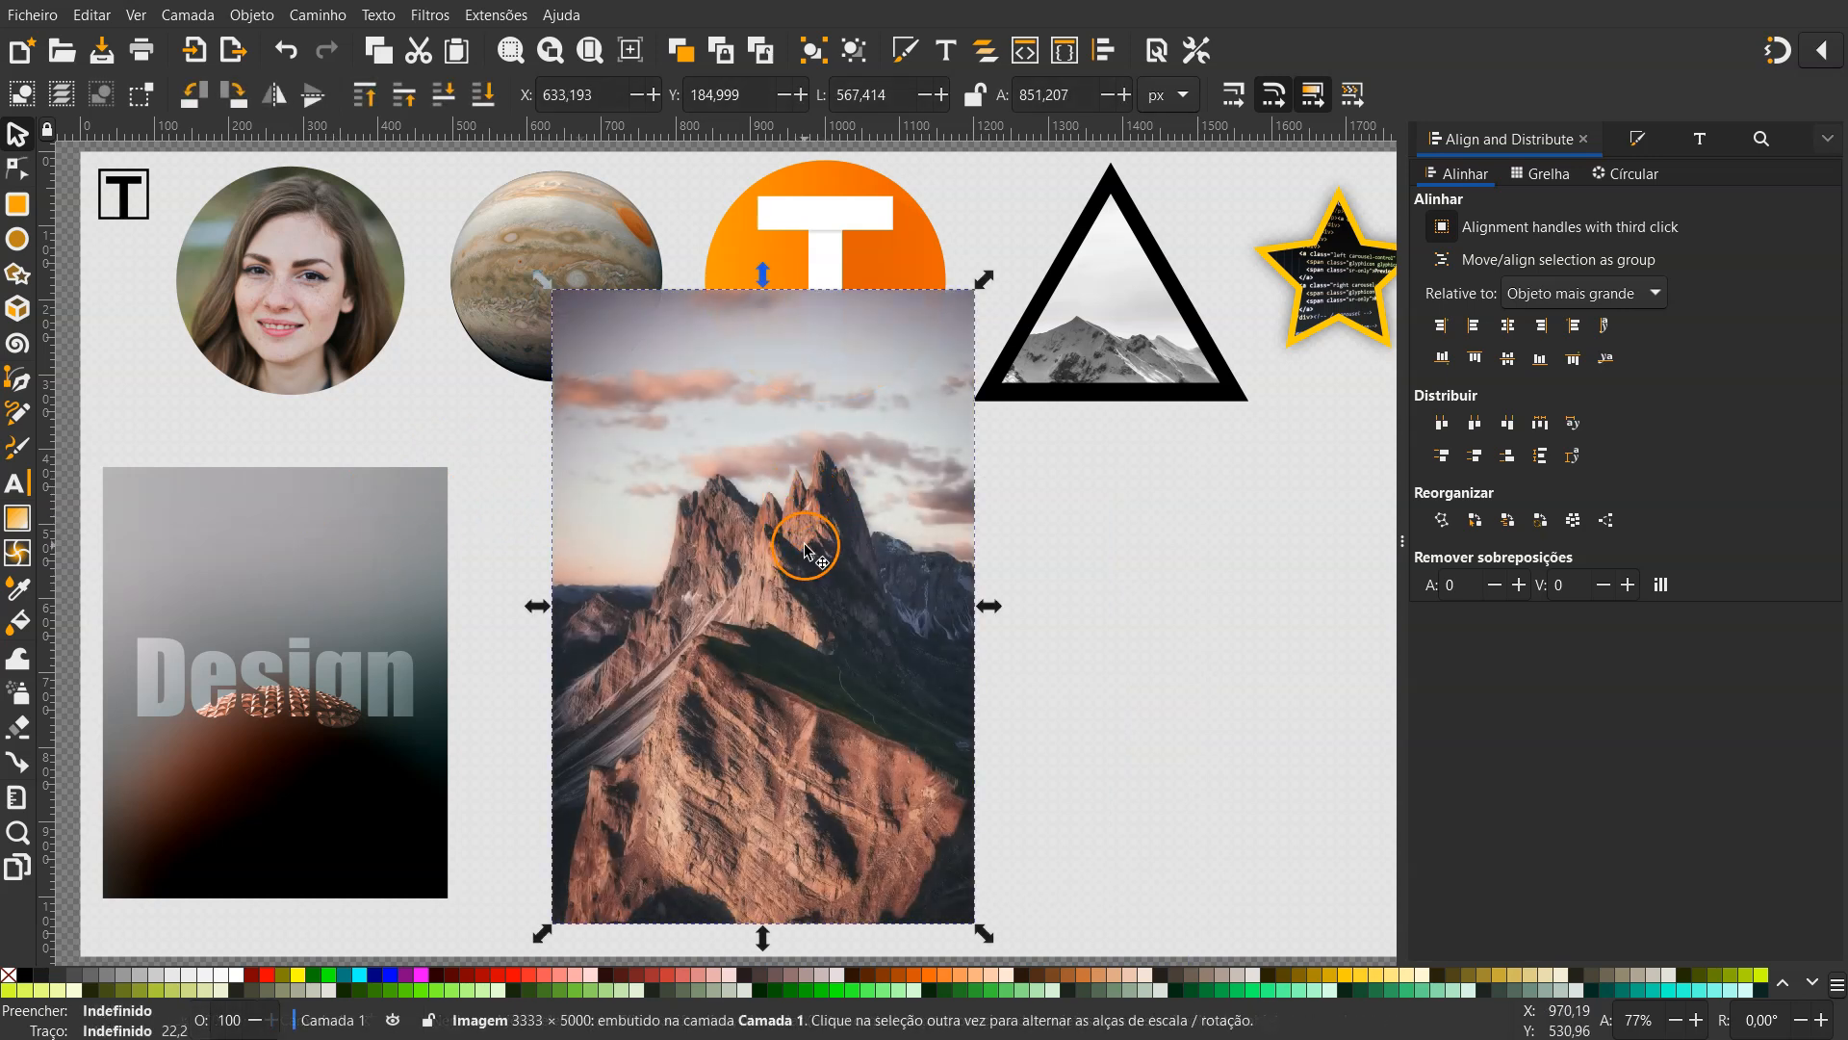
left_click(1066, 528)
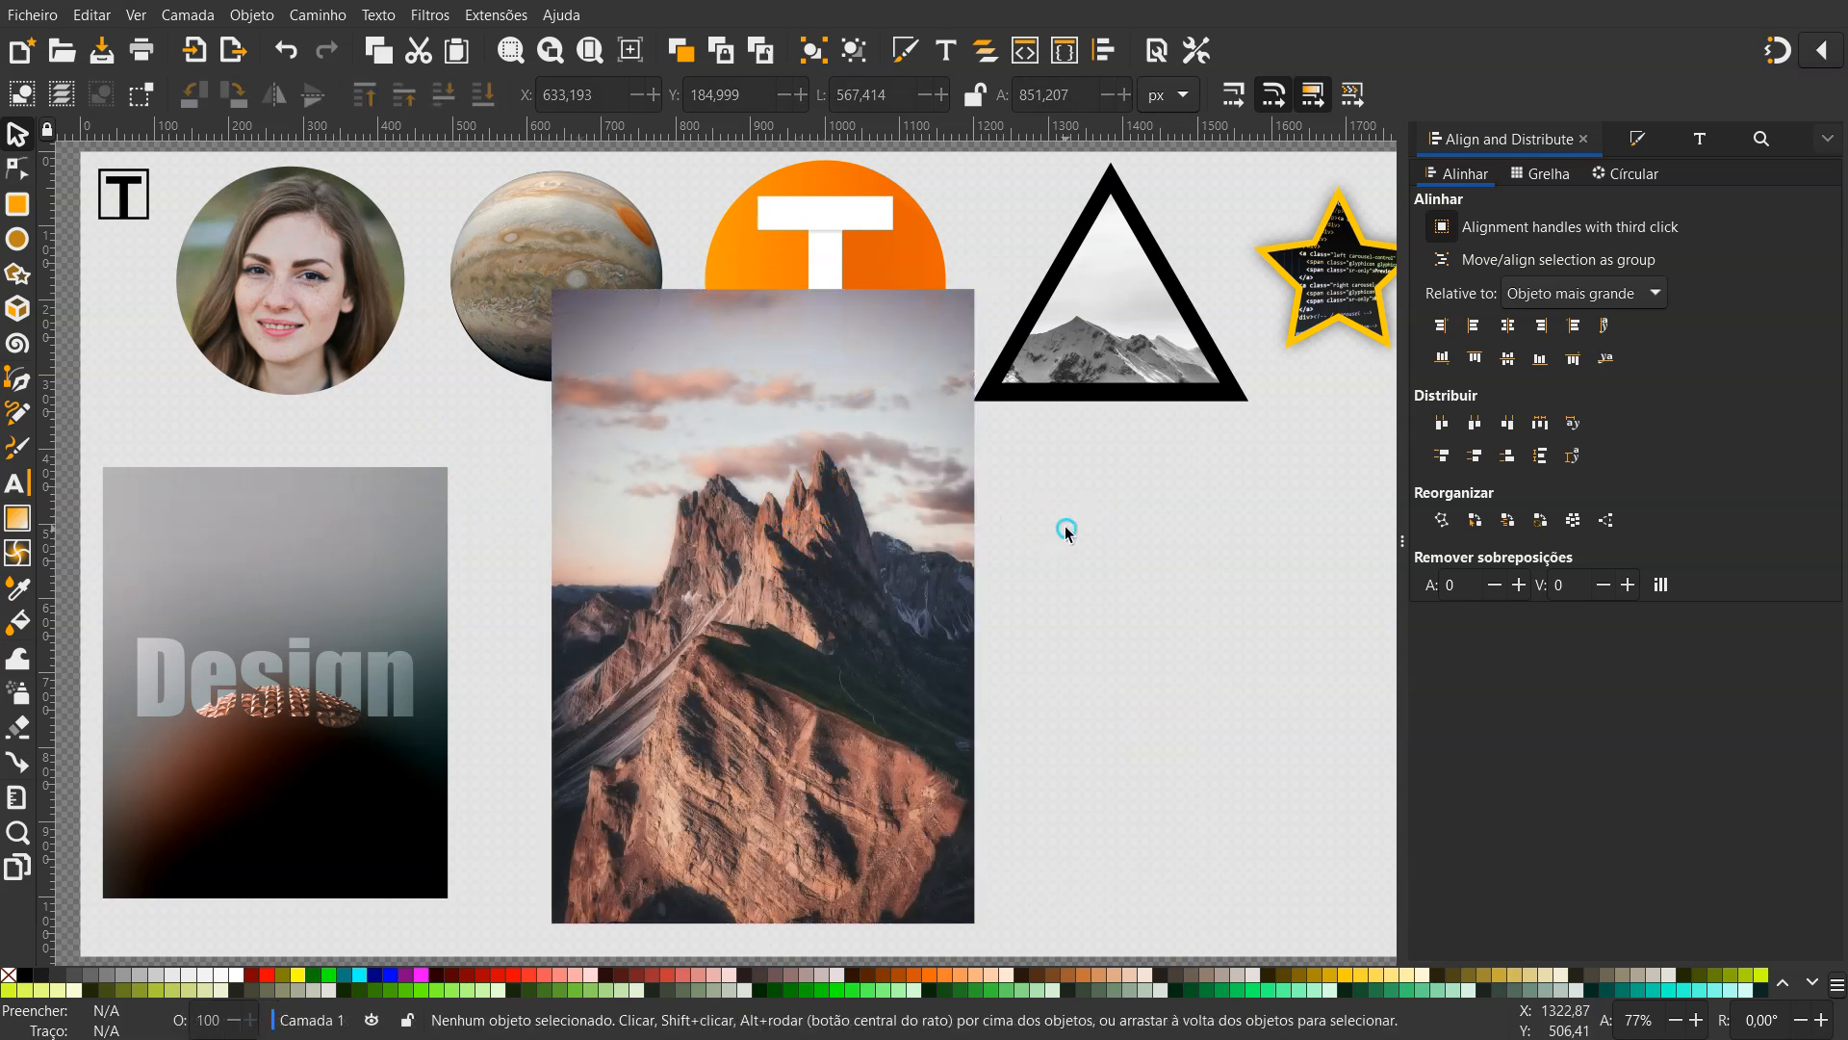
left_click(14, 483)
left_click(995, 564)
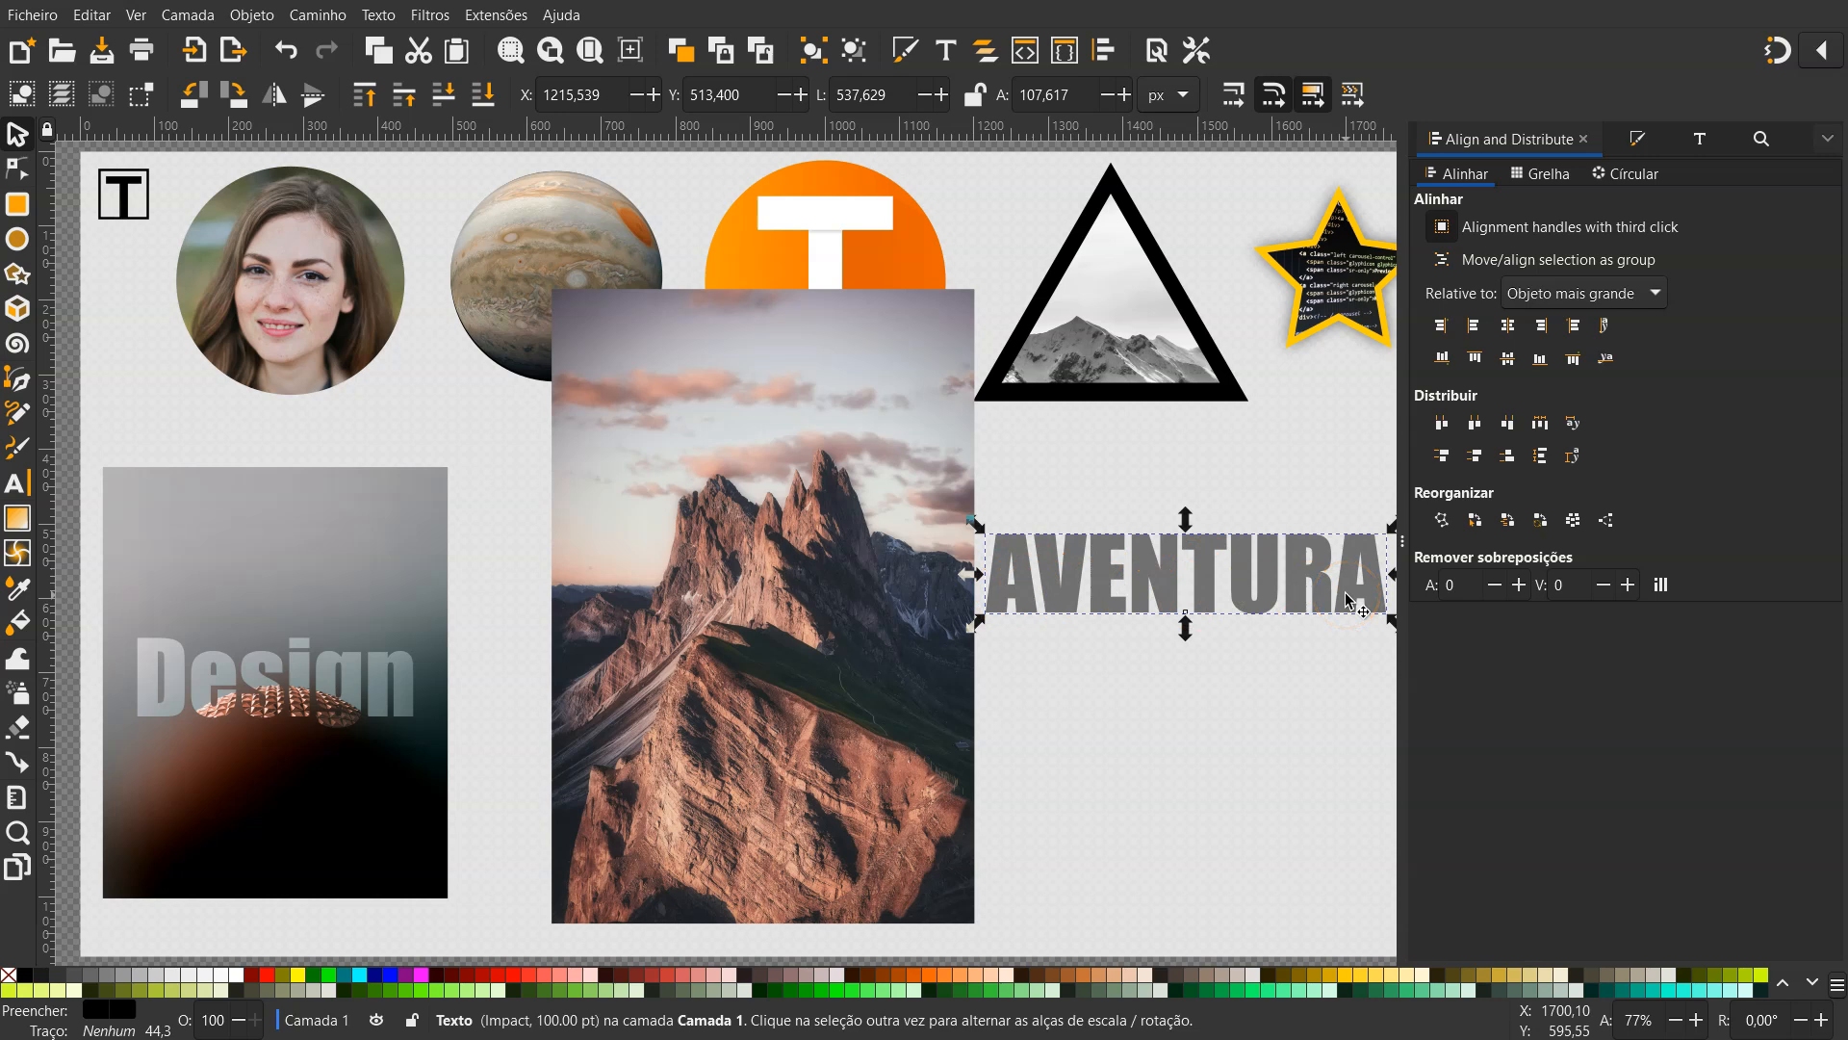
Stretch the "AVENTURA" text to about 170 px tall and place it over the peaks in the mountain picture
left_click_drag(1187, 631, 1191, 681)
left_click_drag(1202, 585, 788, 482)
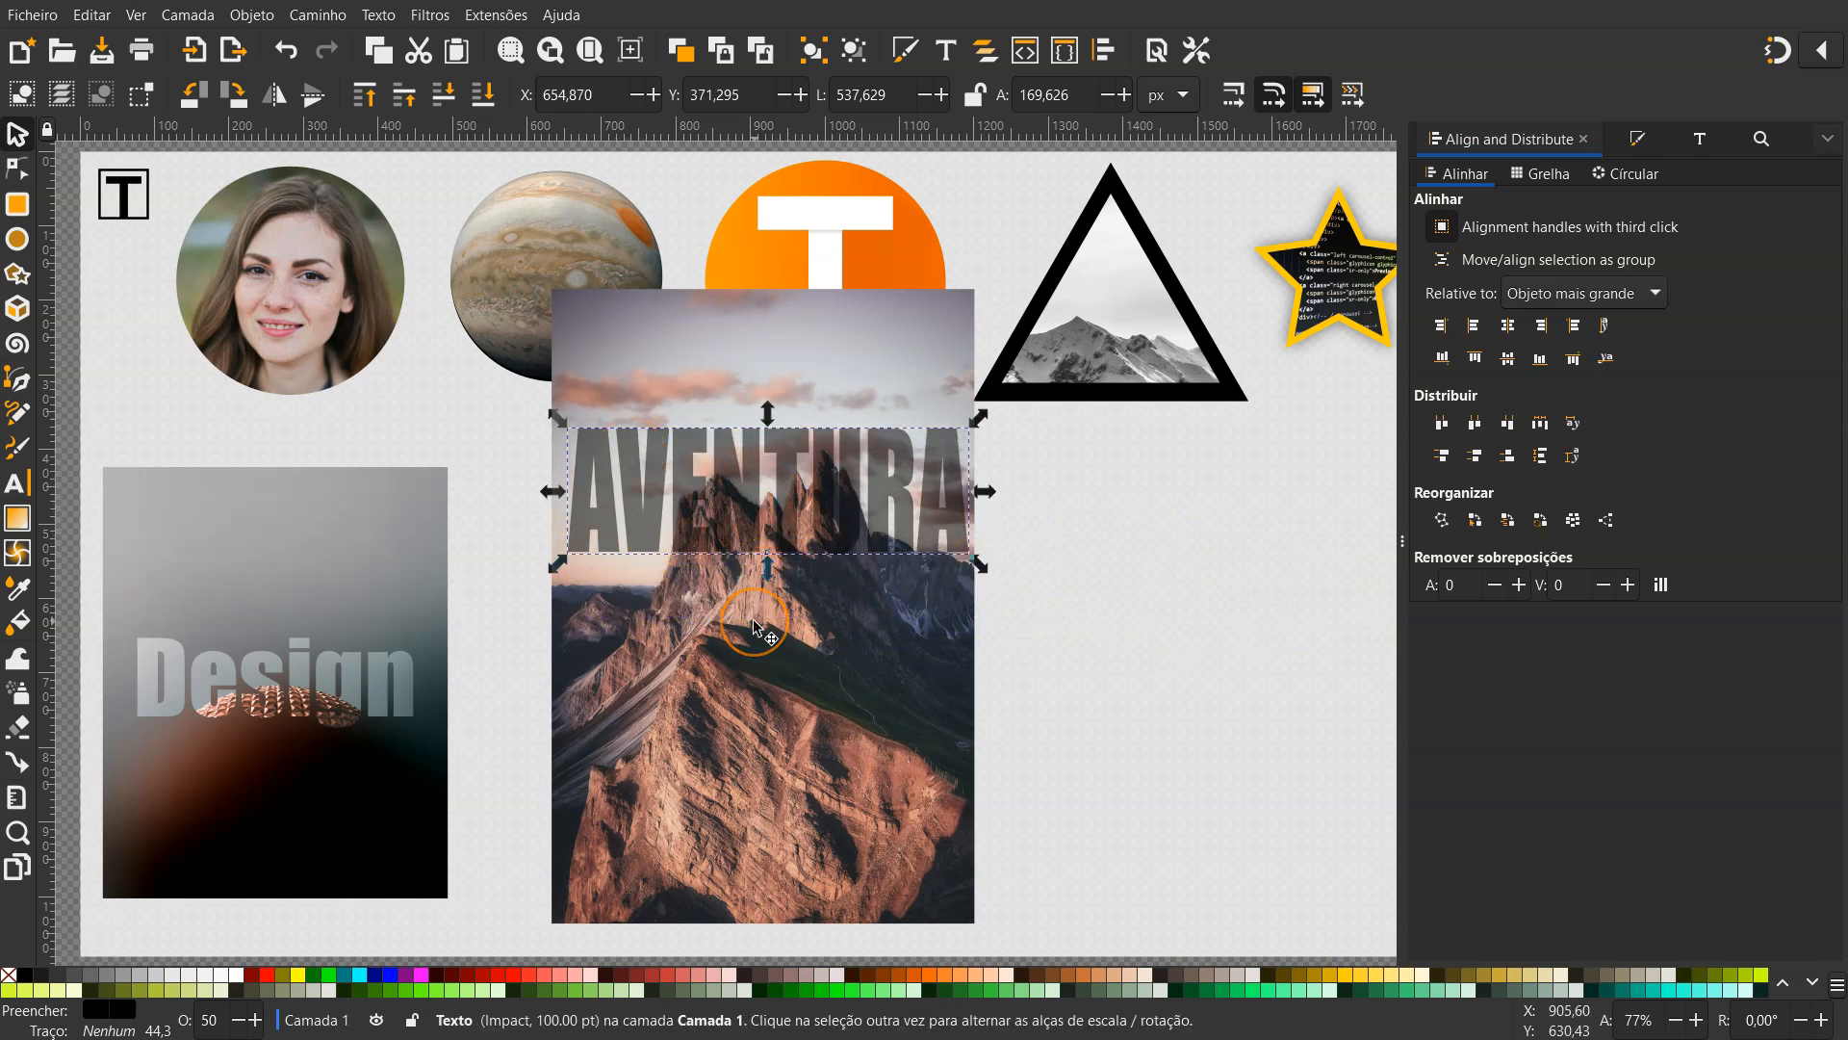
Clip the mountain picture to the "AVENTURA" text and move the result slightly lower on the page
left_click(785, 647, "shift")
right_click(791, 655)
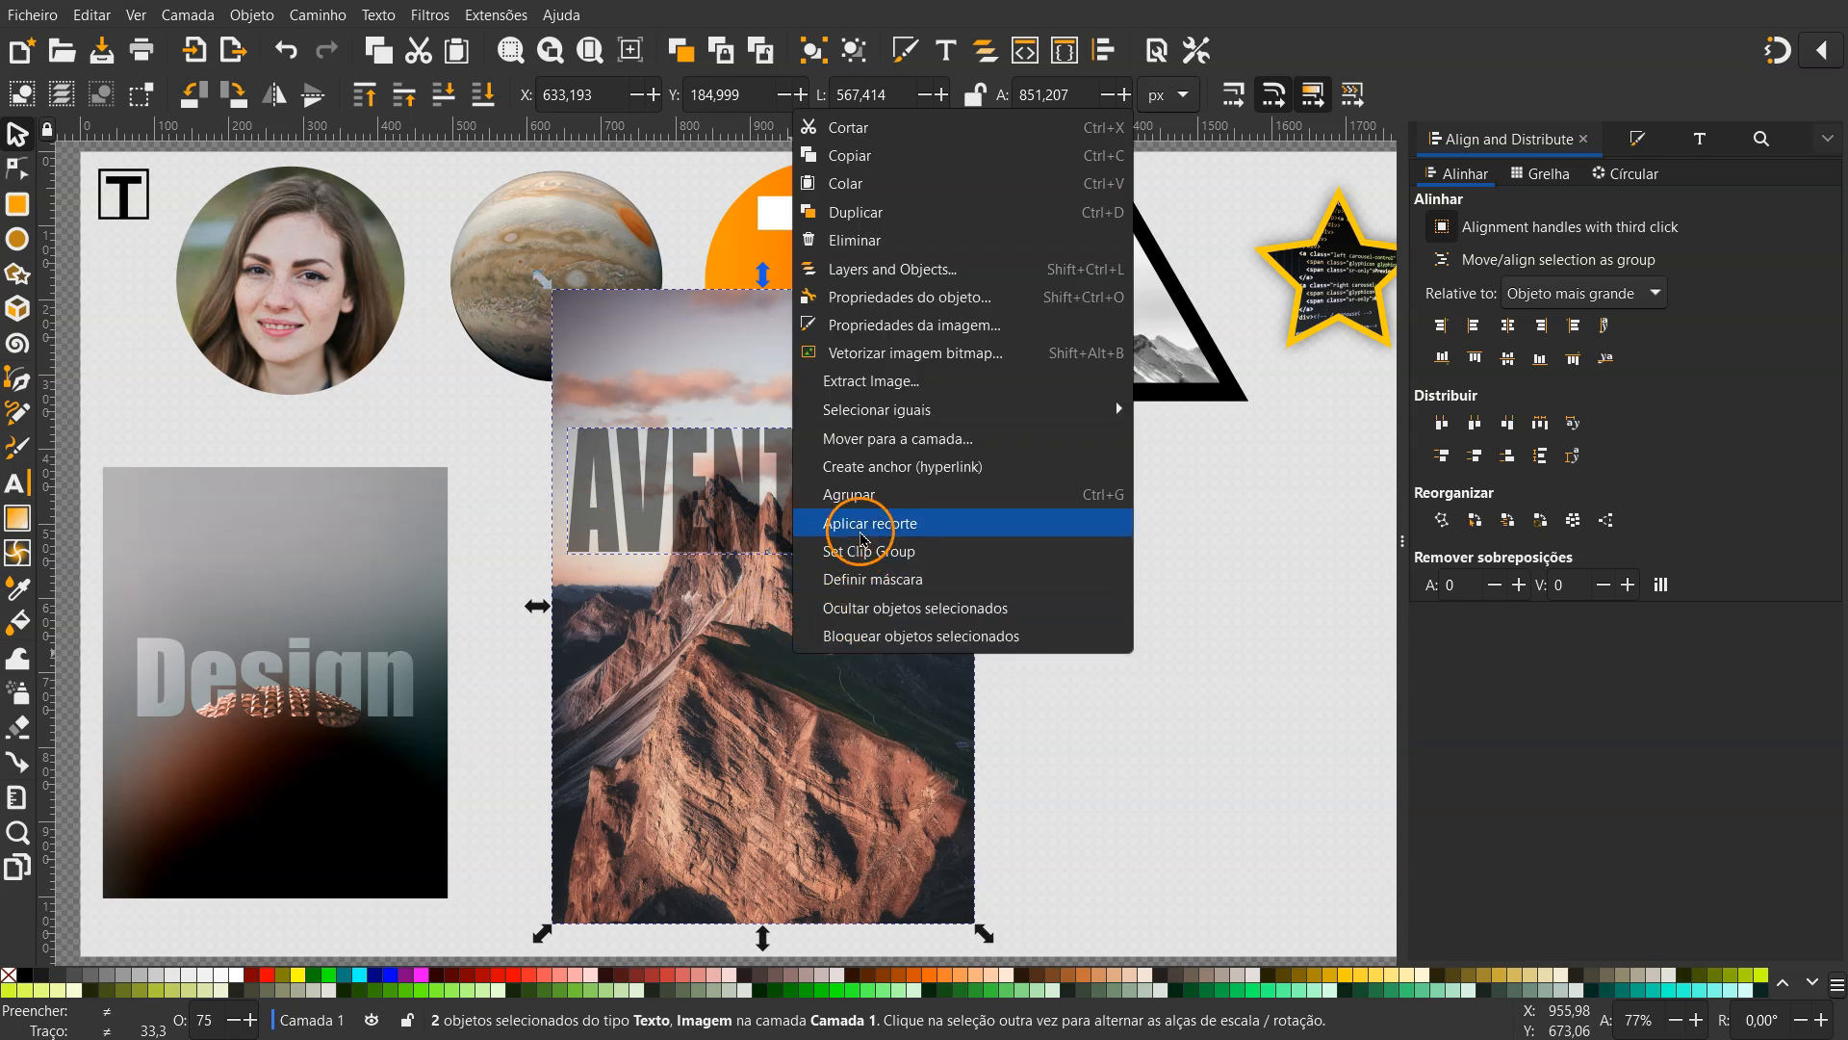
left_click(863, 538)
left_click_drag(818, 527, 826, 614)
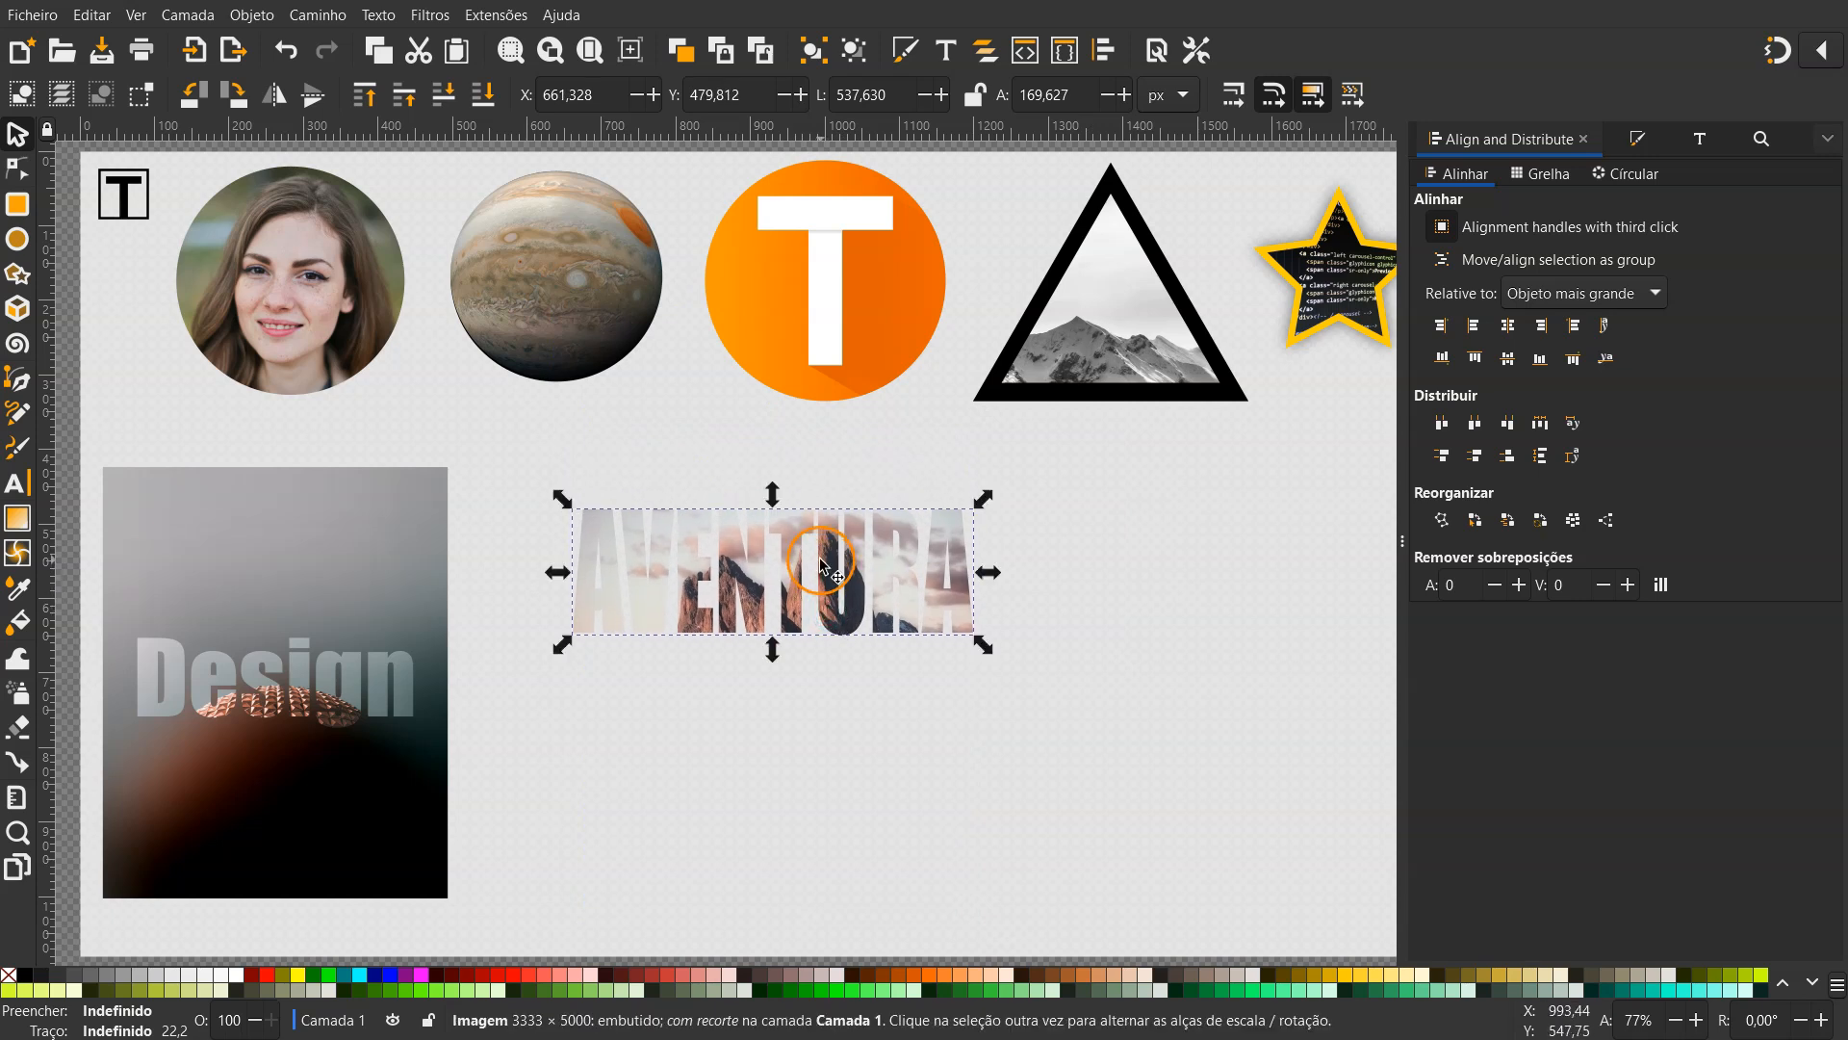
left_click(665, 460)
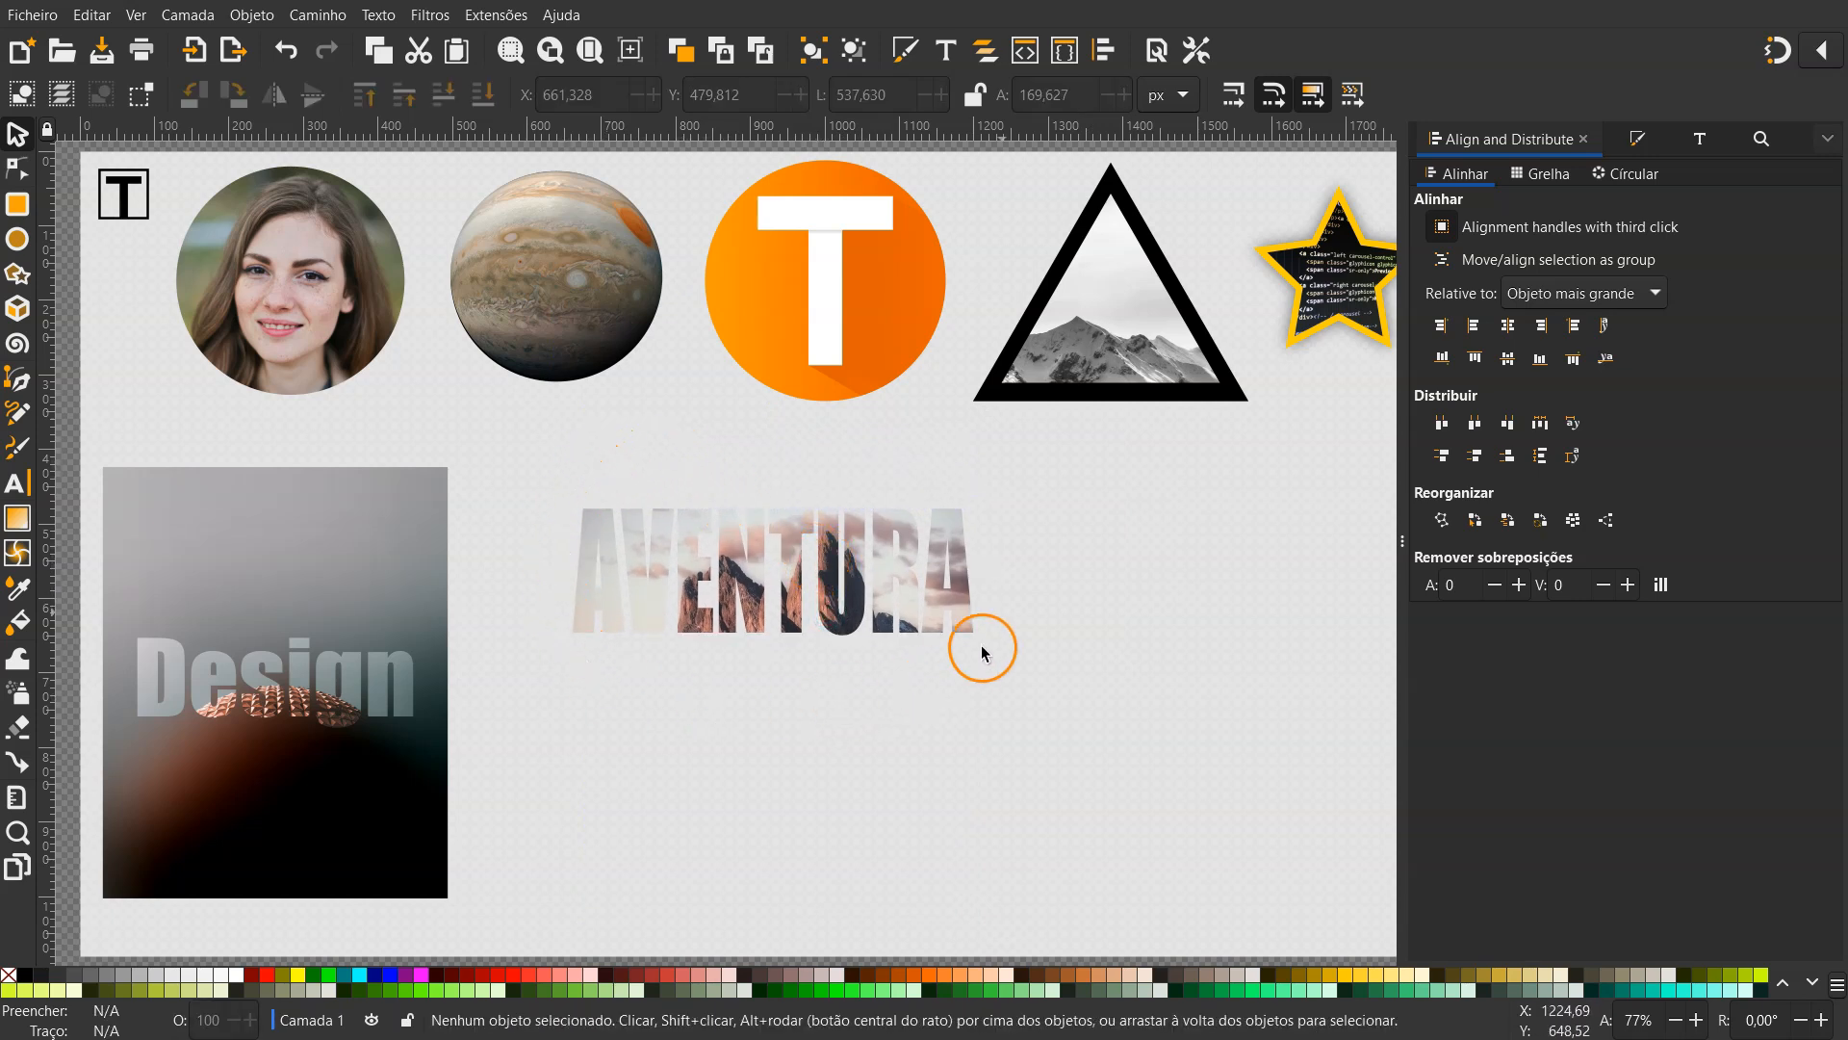
Draw a rectangle about 718 × 270 px around the clipped "AVENTURA" text
left_click(21, 205)
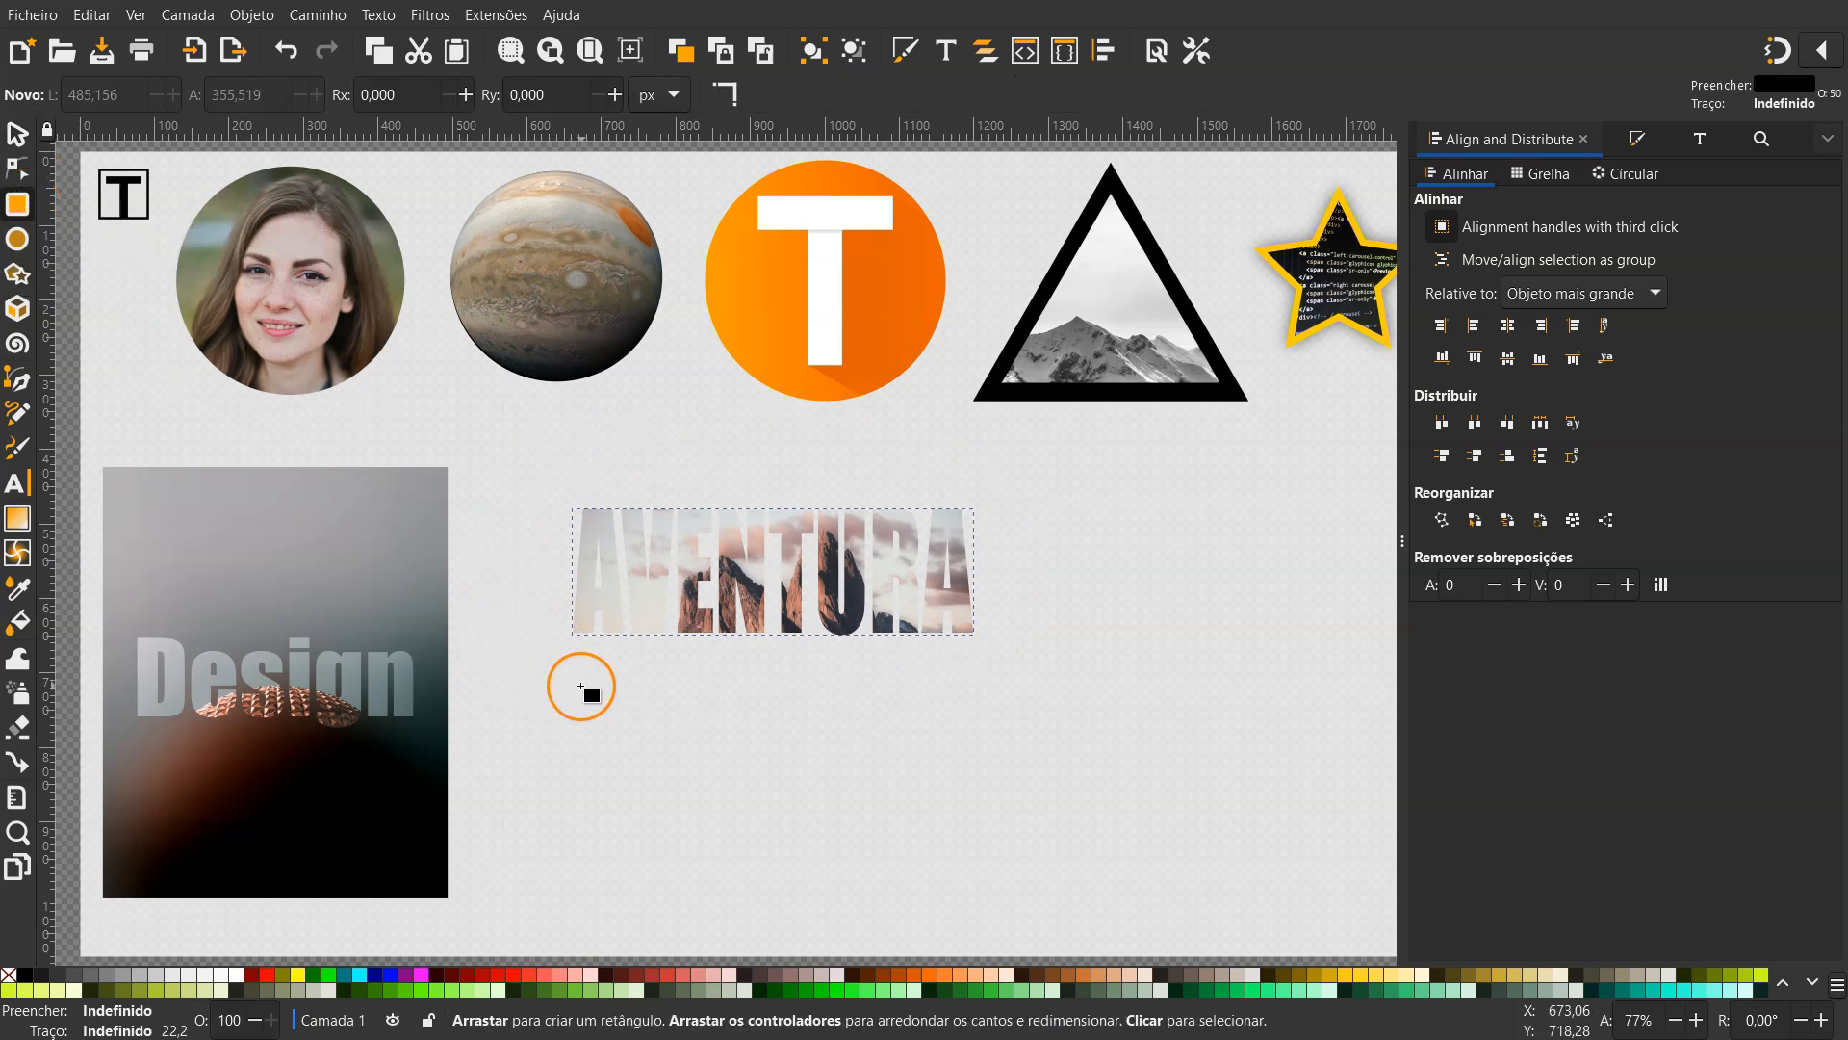
mouse_move(513, 471)
left_mouse_down()
mouse_move(765, 631)
mouse_move(1048, 672)
left_mouse_up()
left_click(17, 134)
Try rounding the rectangle's corners with a horizontal radius of 5 px
left_click(19, 203)
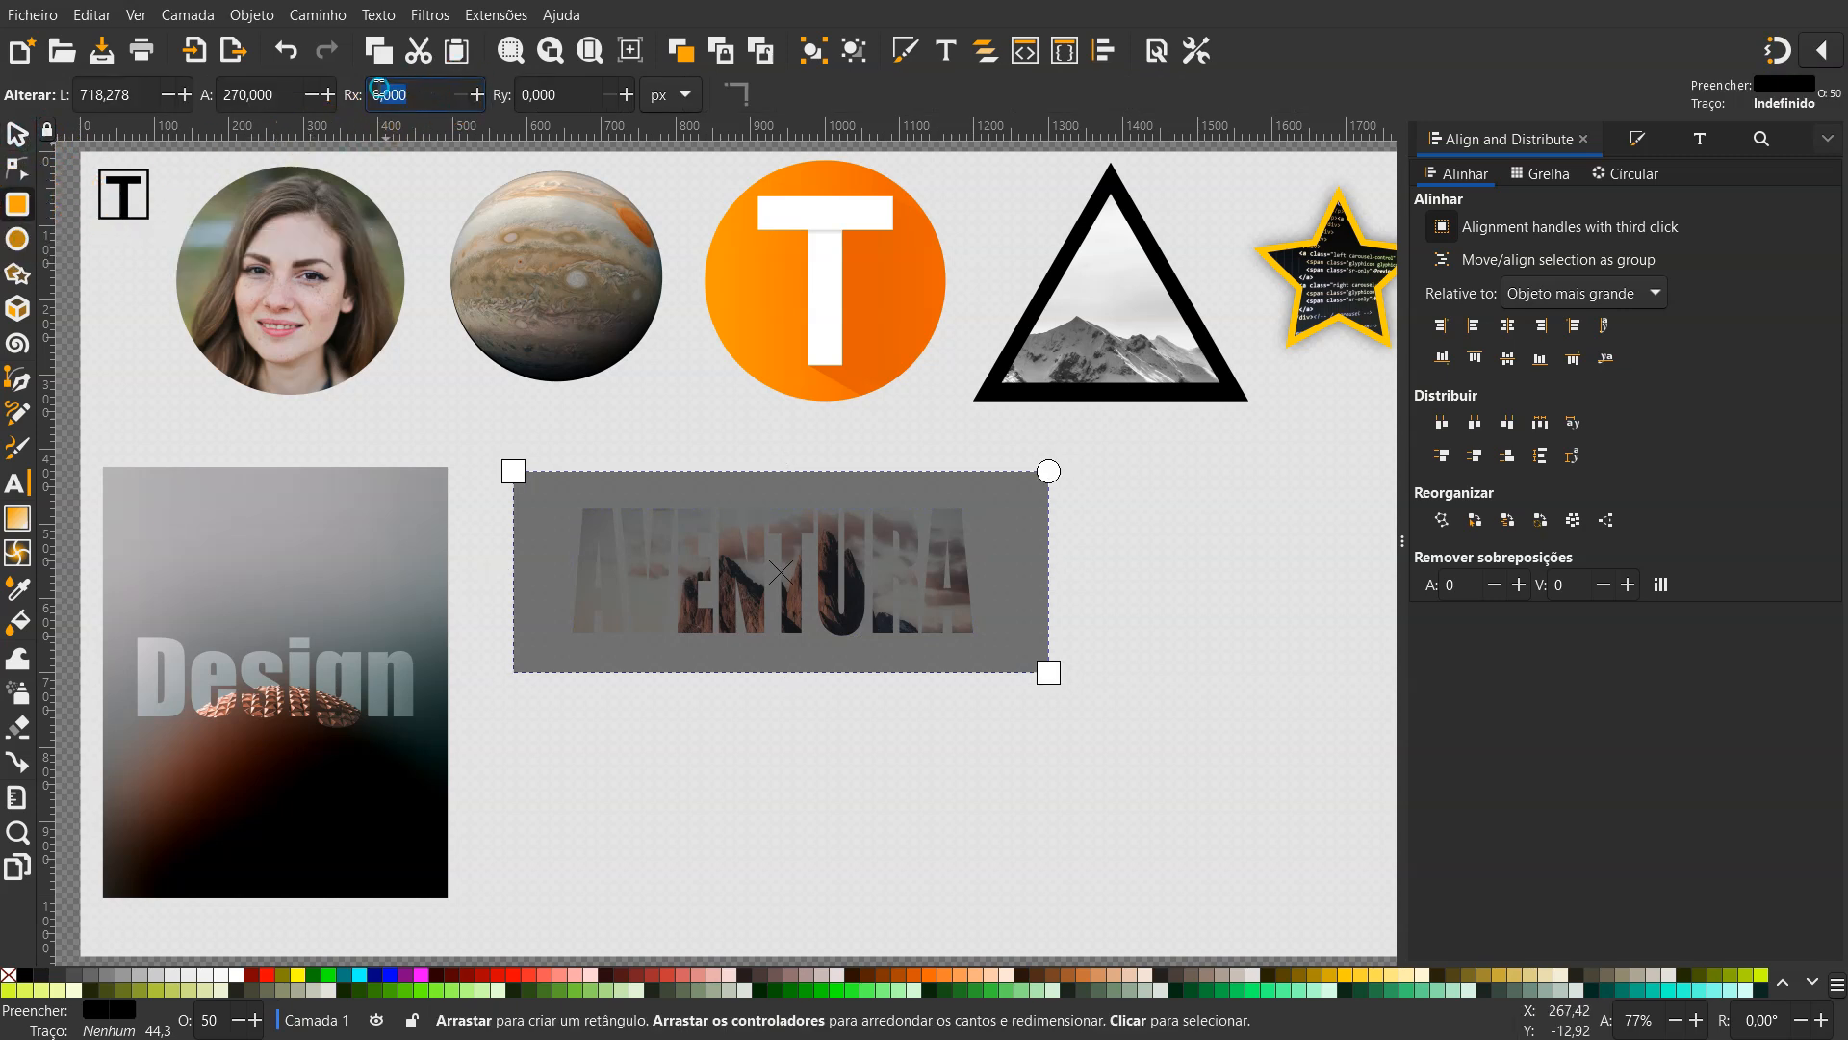
left_click(479, 95)
left_click(17, 135)
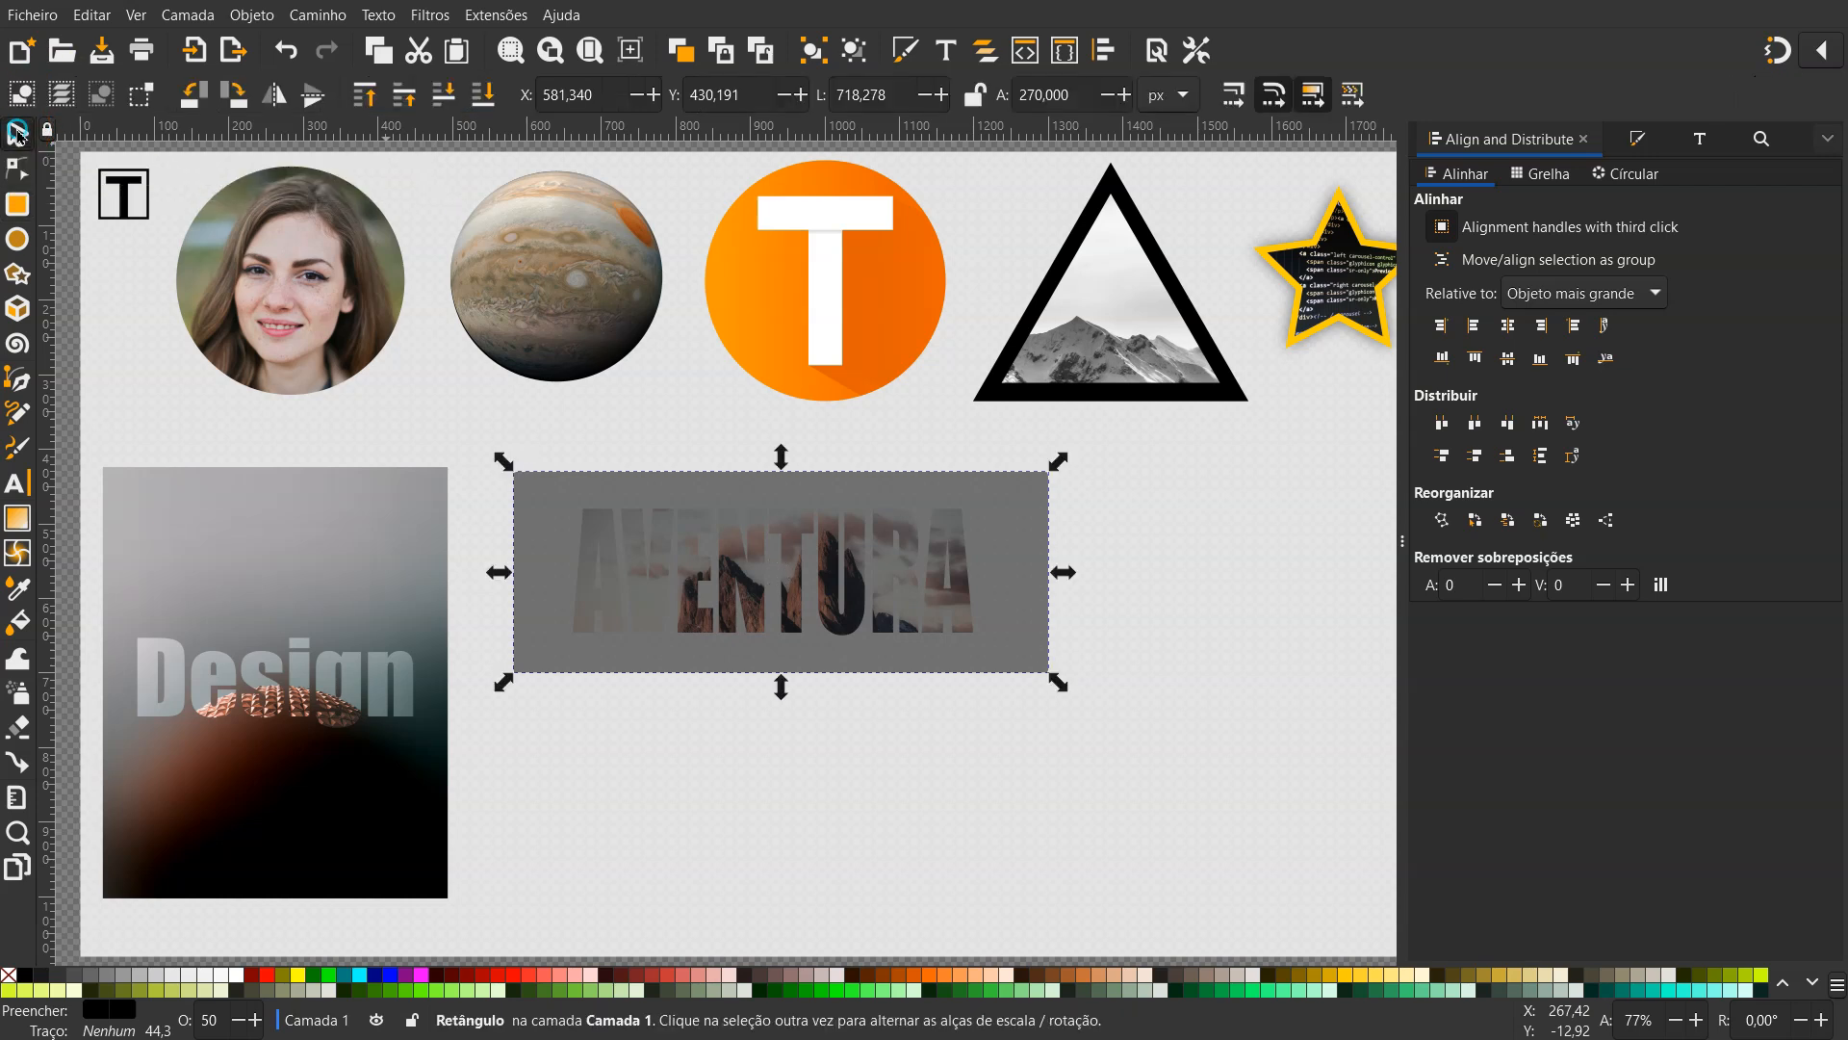
left_click(1138, 518)
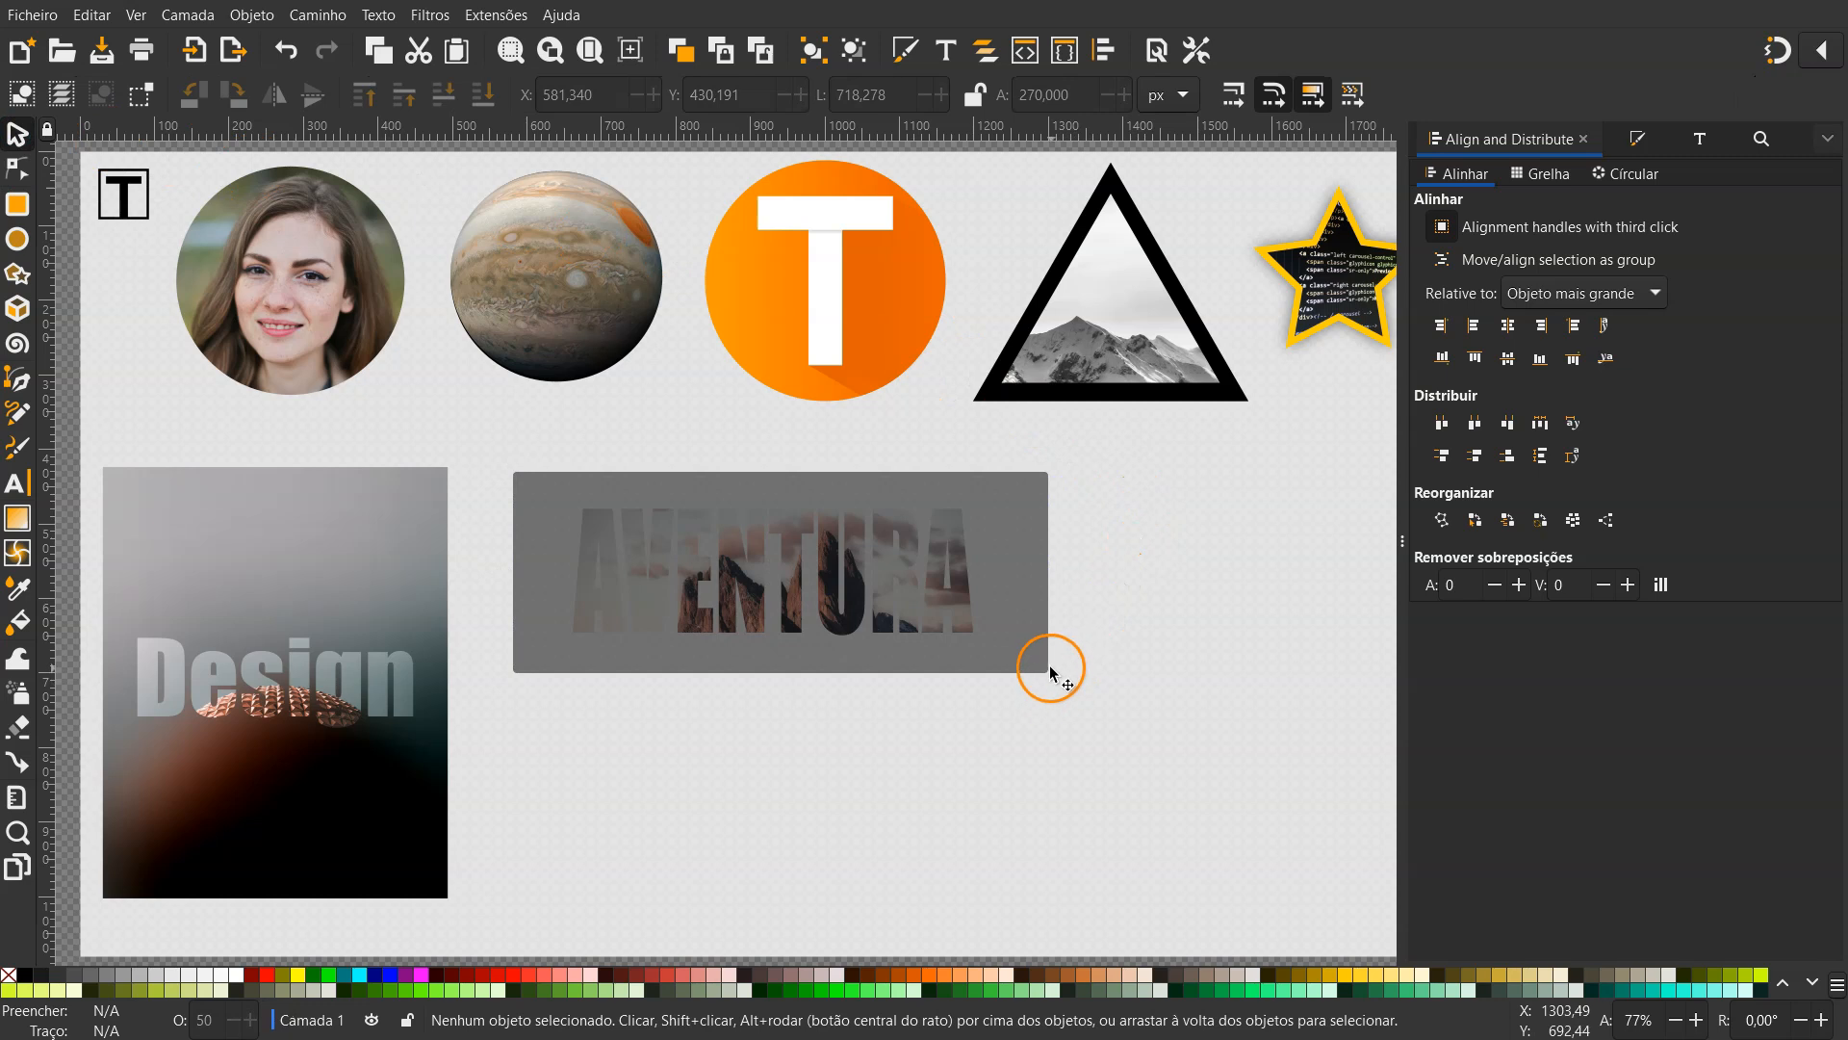
Give the rectangle around "AVENTURA" a larger corner radius for strongly rounded corners
left_click(1023, 589)
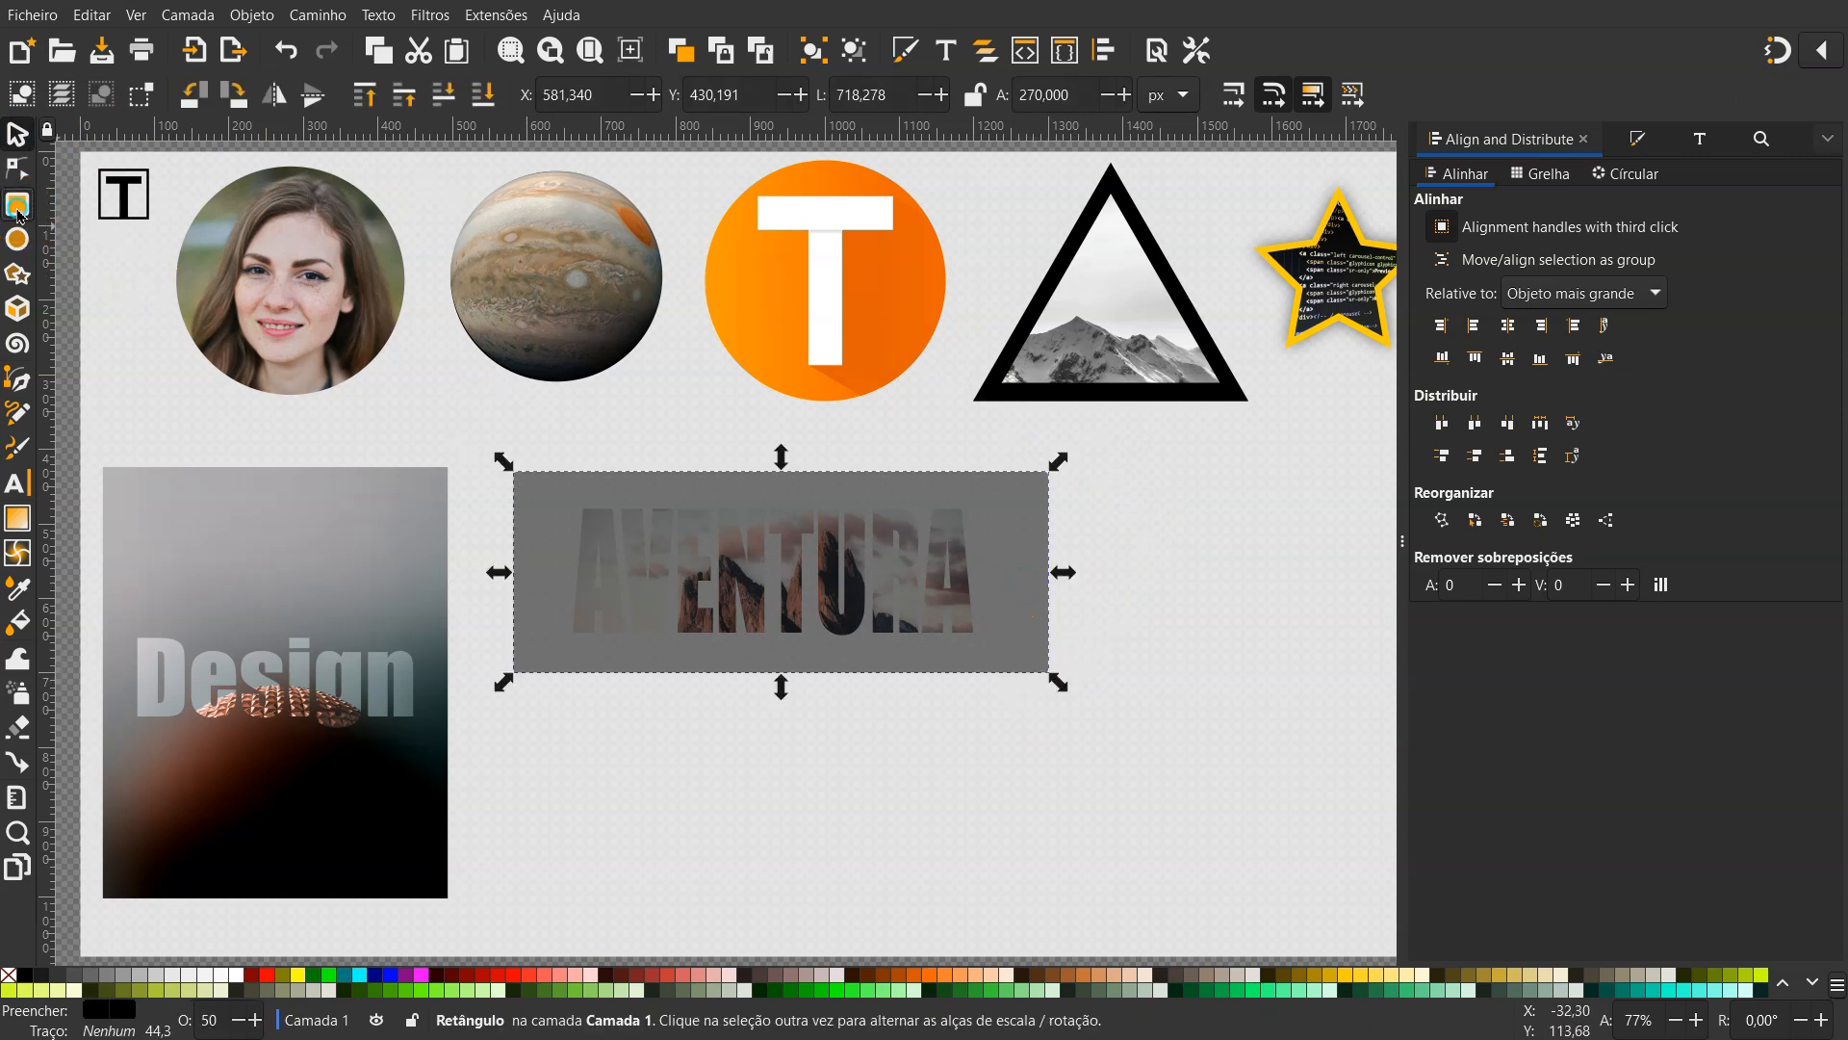
left_click(18, 206)
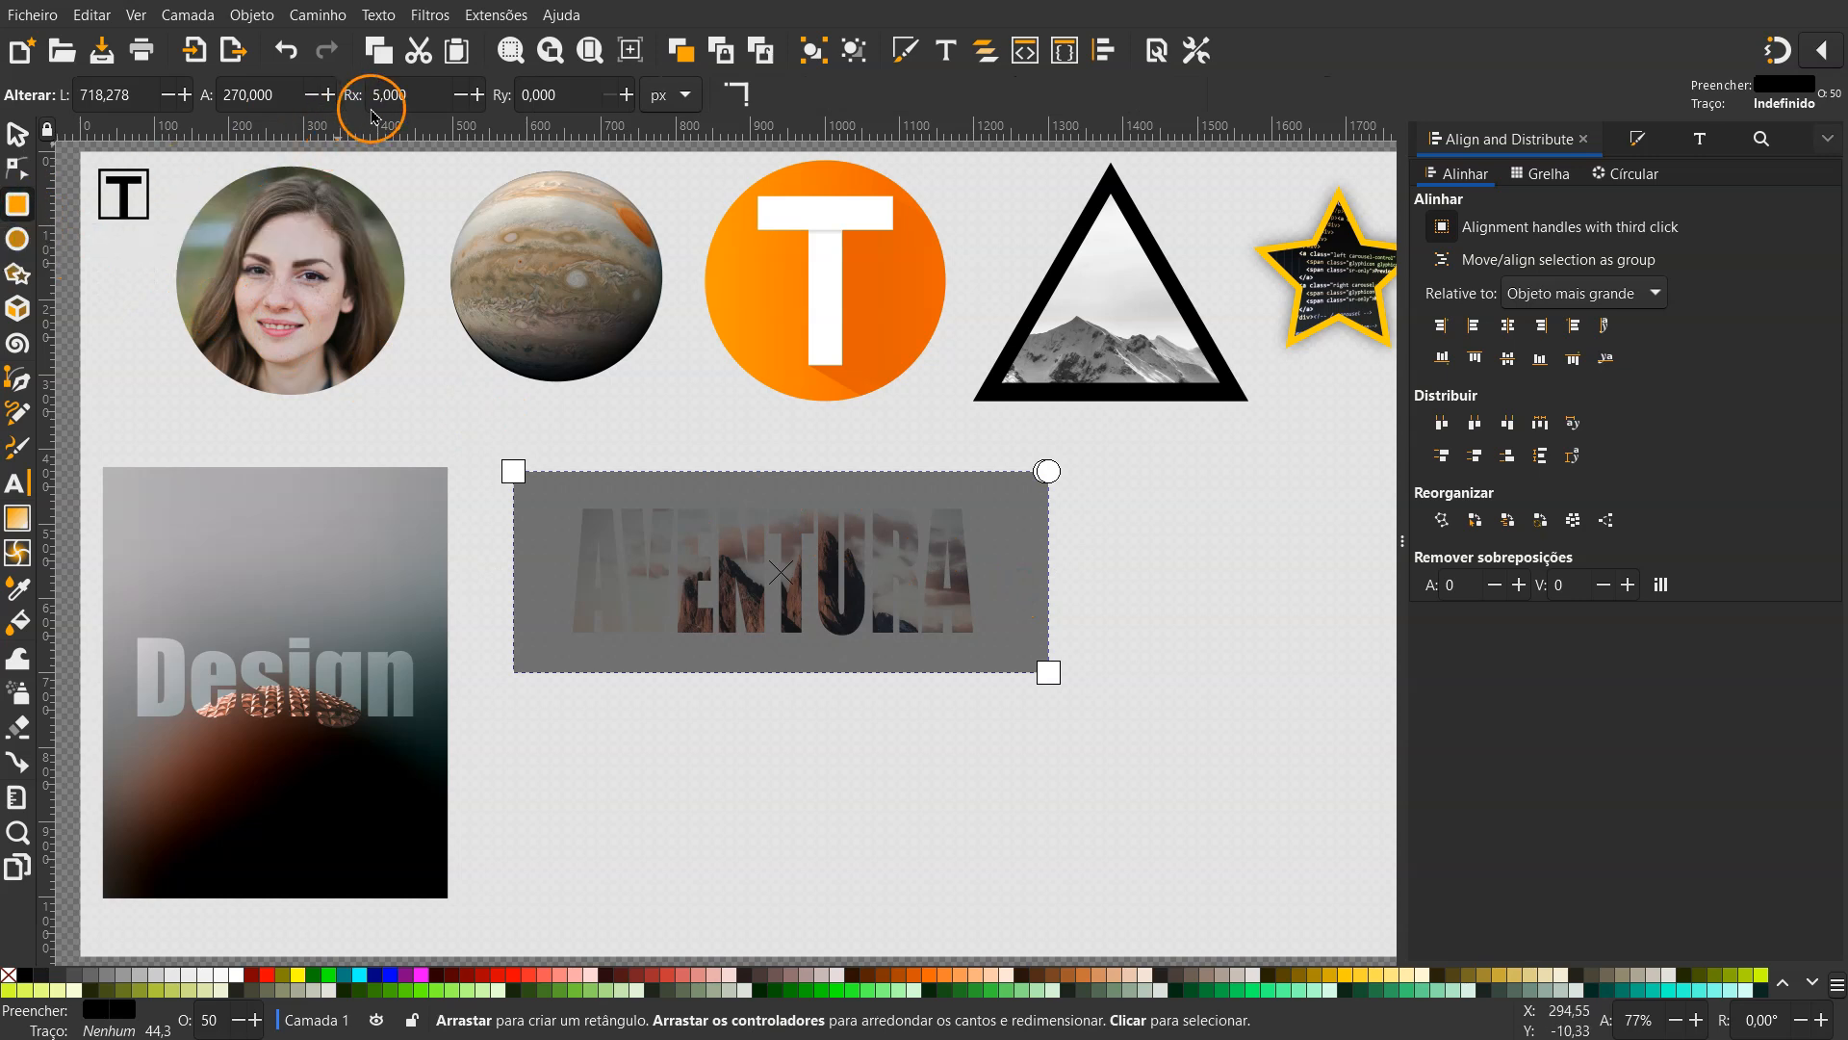
left_click(346, 94)
type("10")
key("Tab")
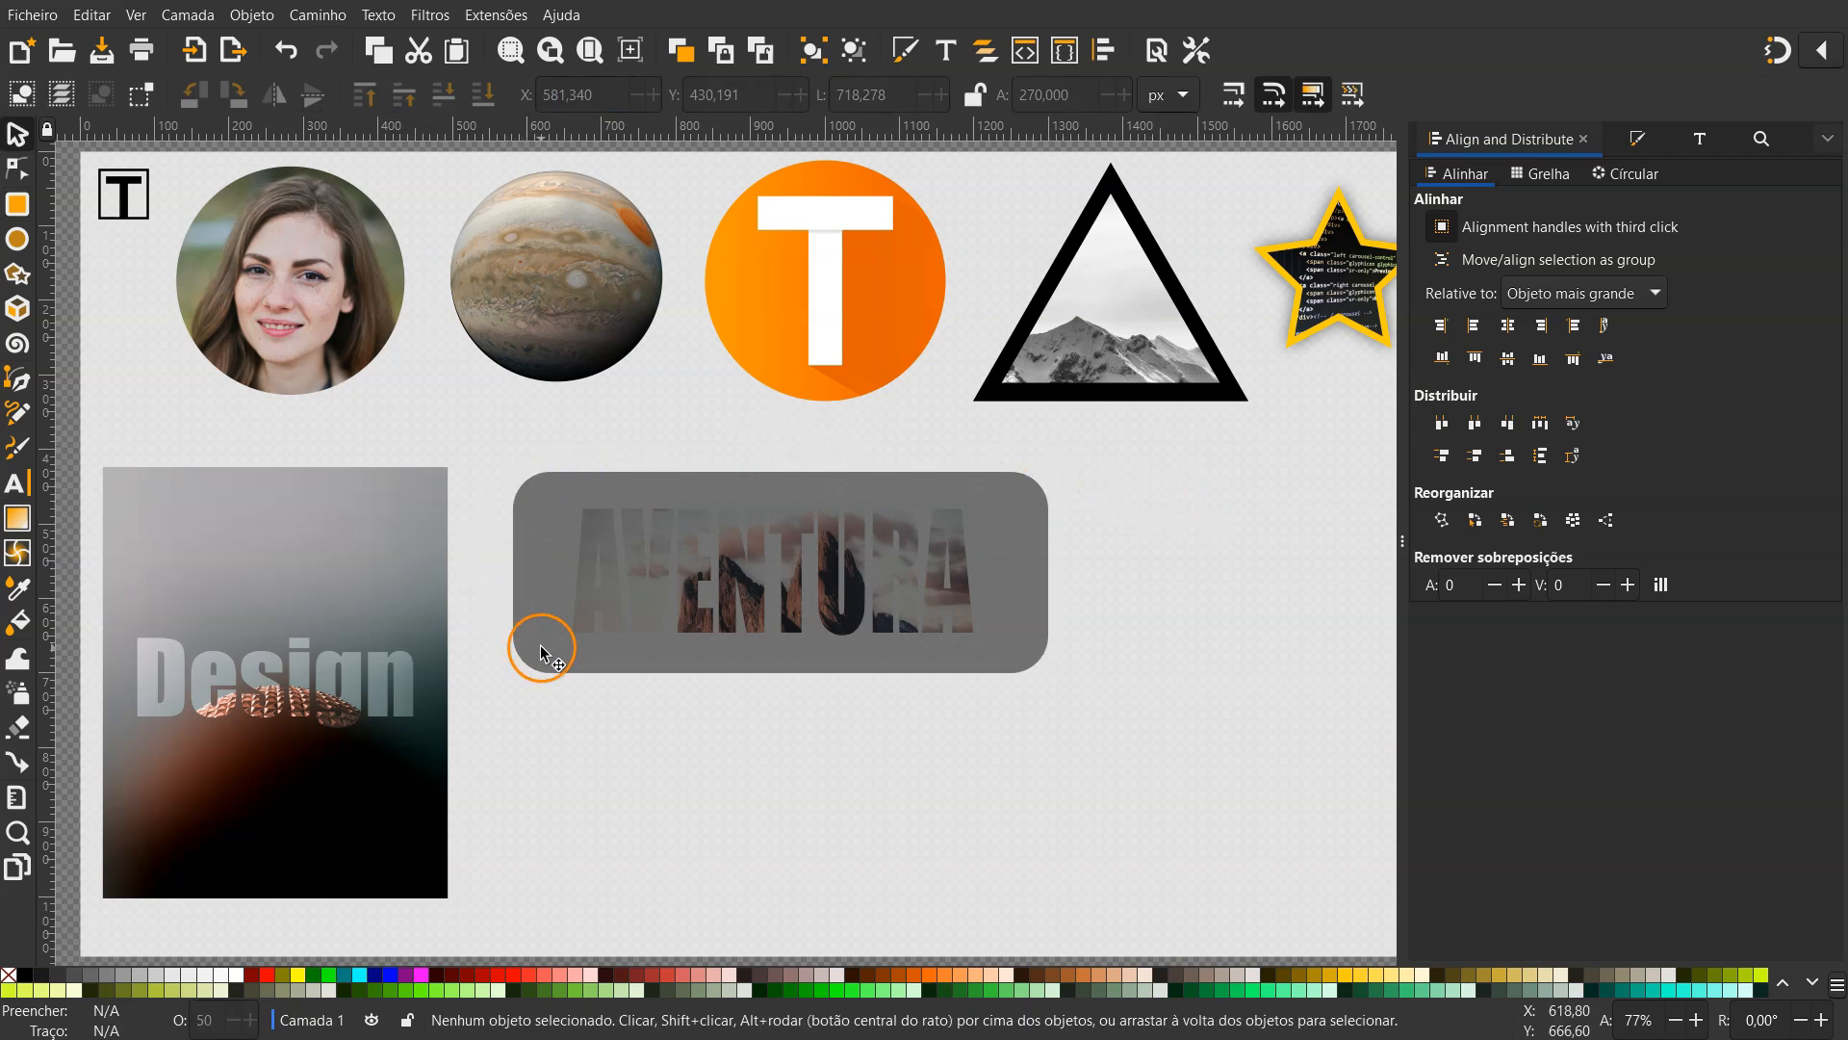
Send the rounded rectangle behind the "AVENTURA" text and set its opacity to 100
left_click(541, 511)
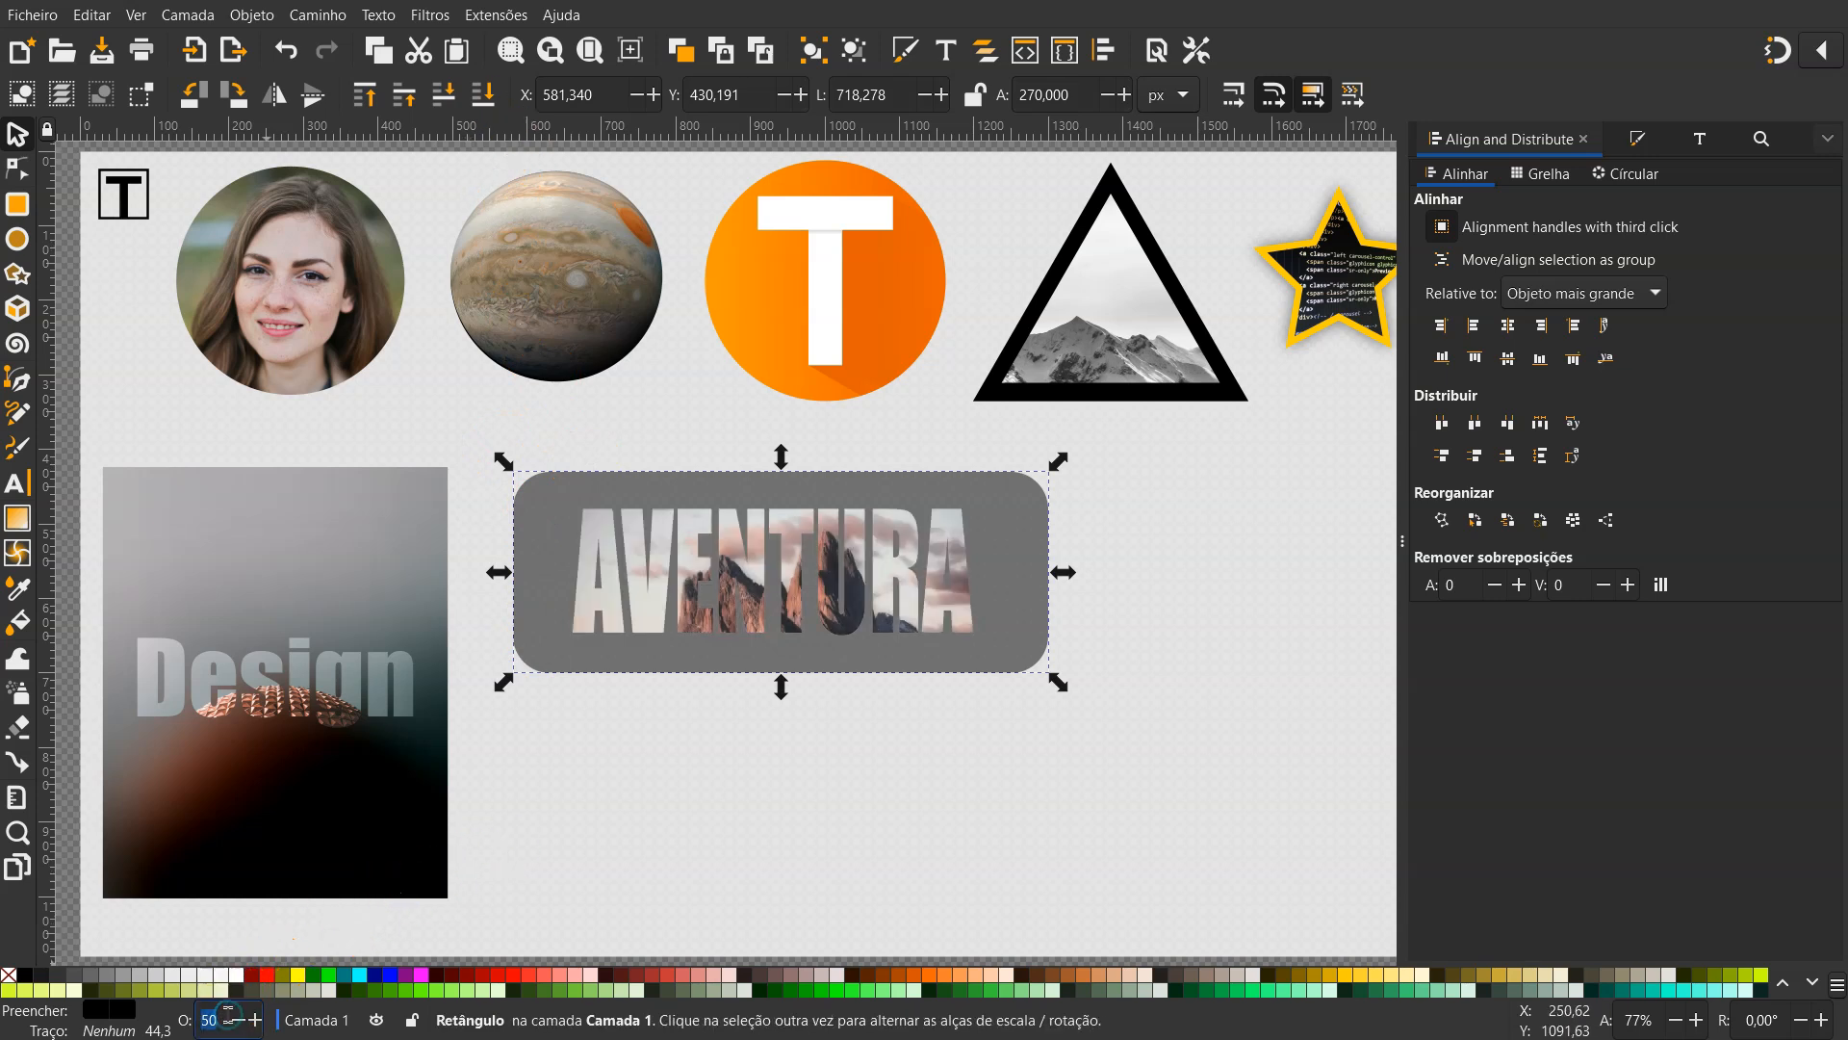
key("Return")
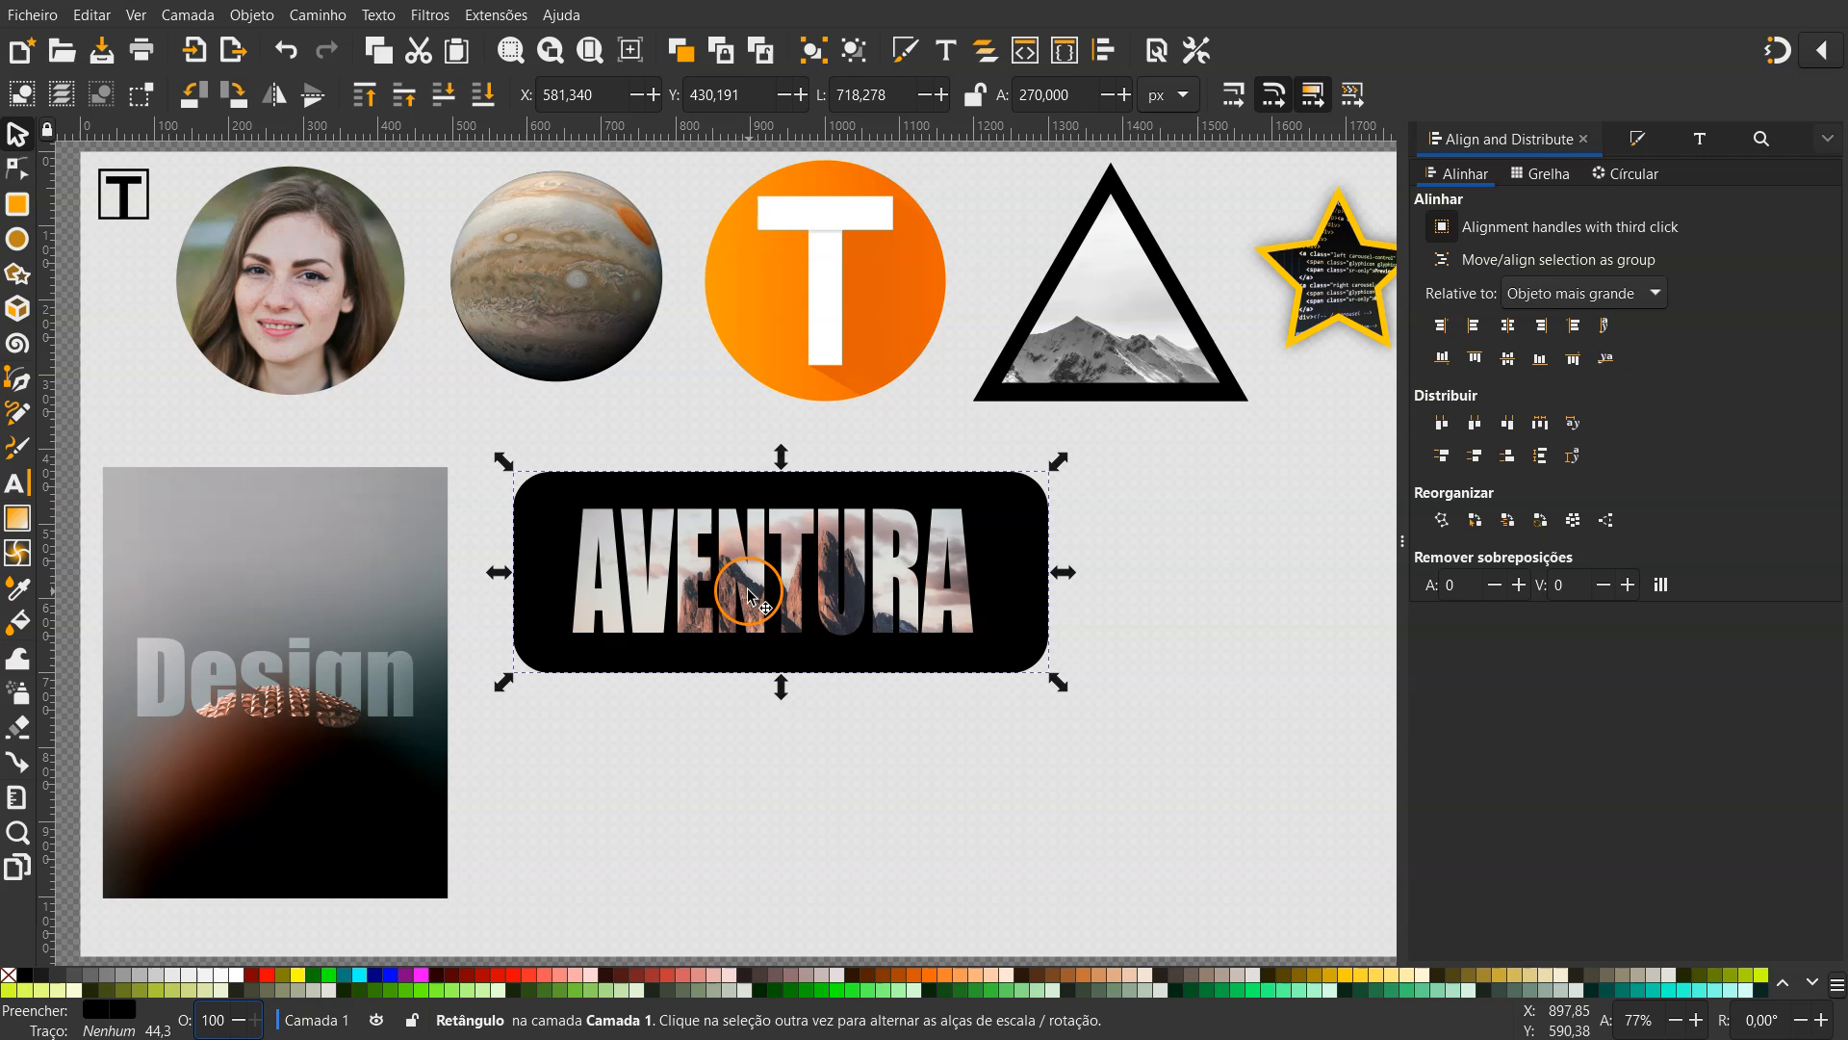
Try the dark palette colours #2B1100 and #241C1C as the rounded rectangle's fill
left_click(870, 982)
left_click(857, 979)
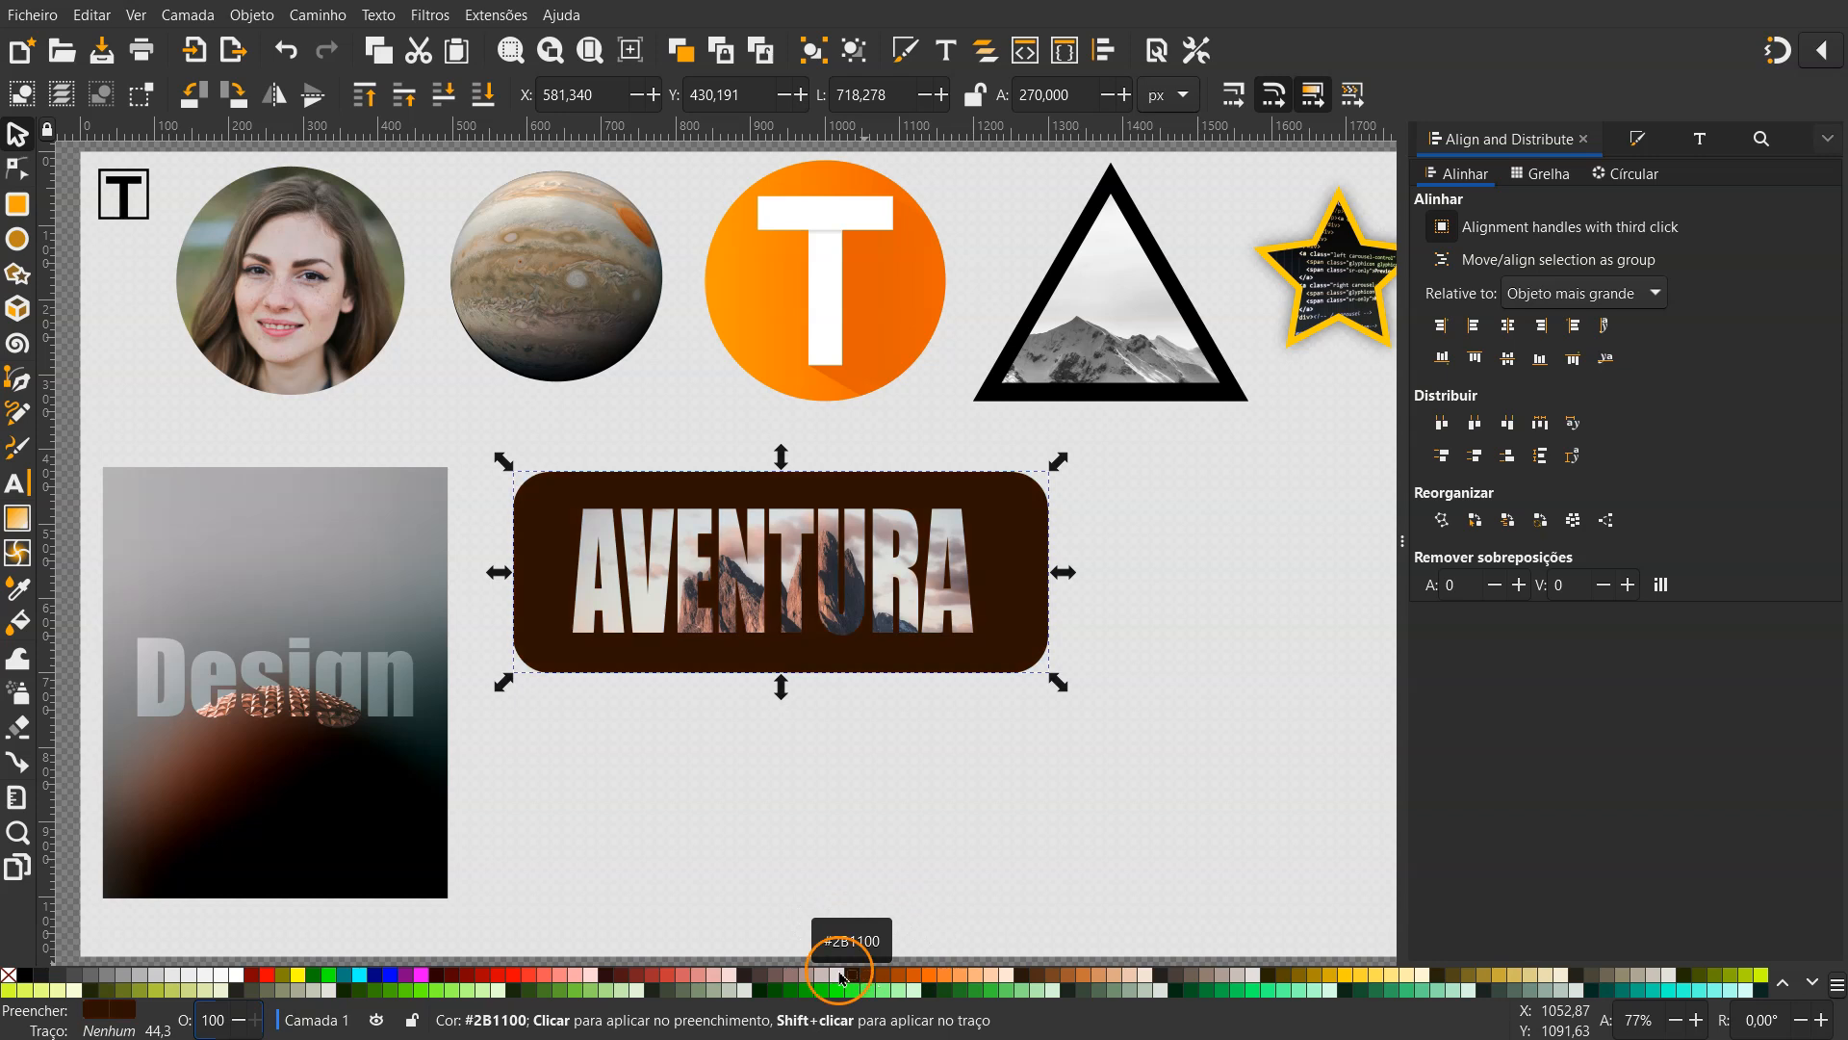
left_click(746, 980)
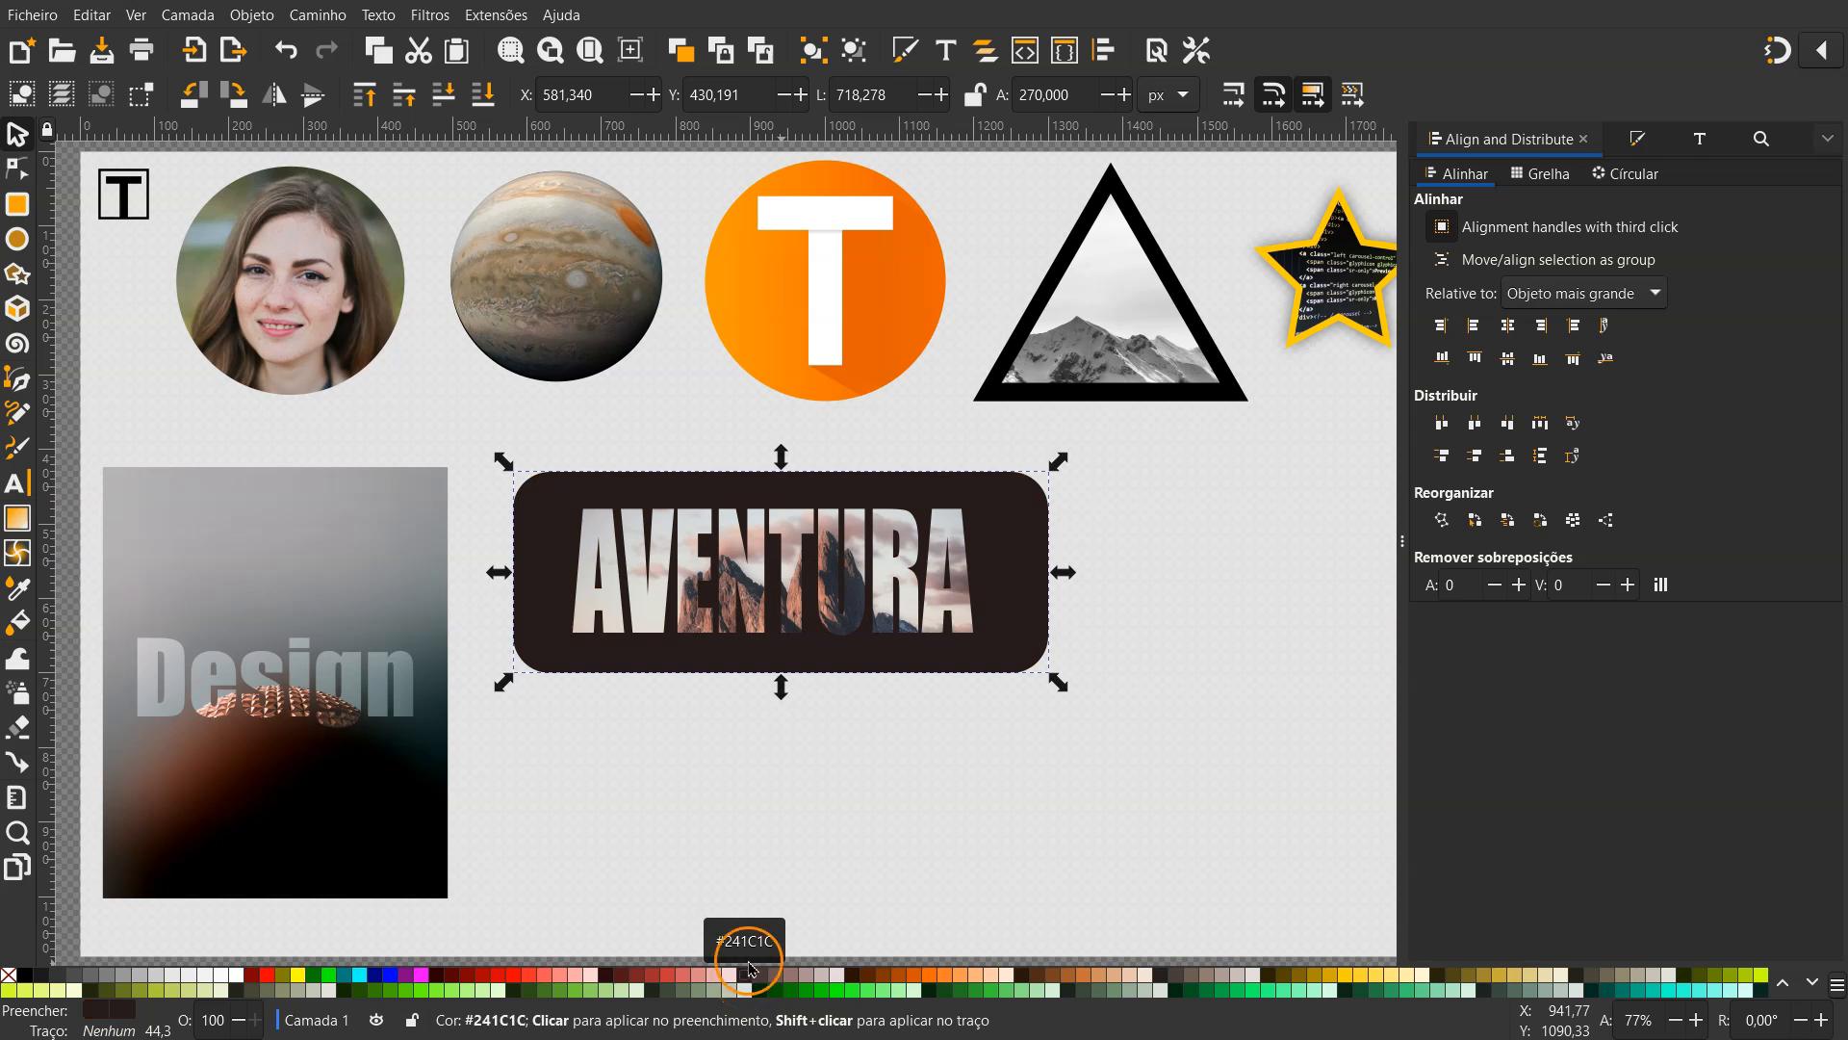
Sample the dark rock colour #2f2c33 from the mountain inside the letters as the rounded rectangle's fill
scroll(747, 606, "up", 6)
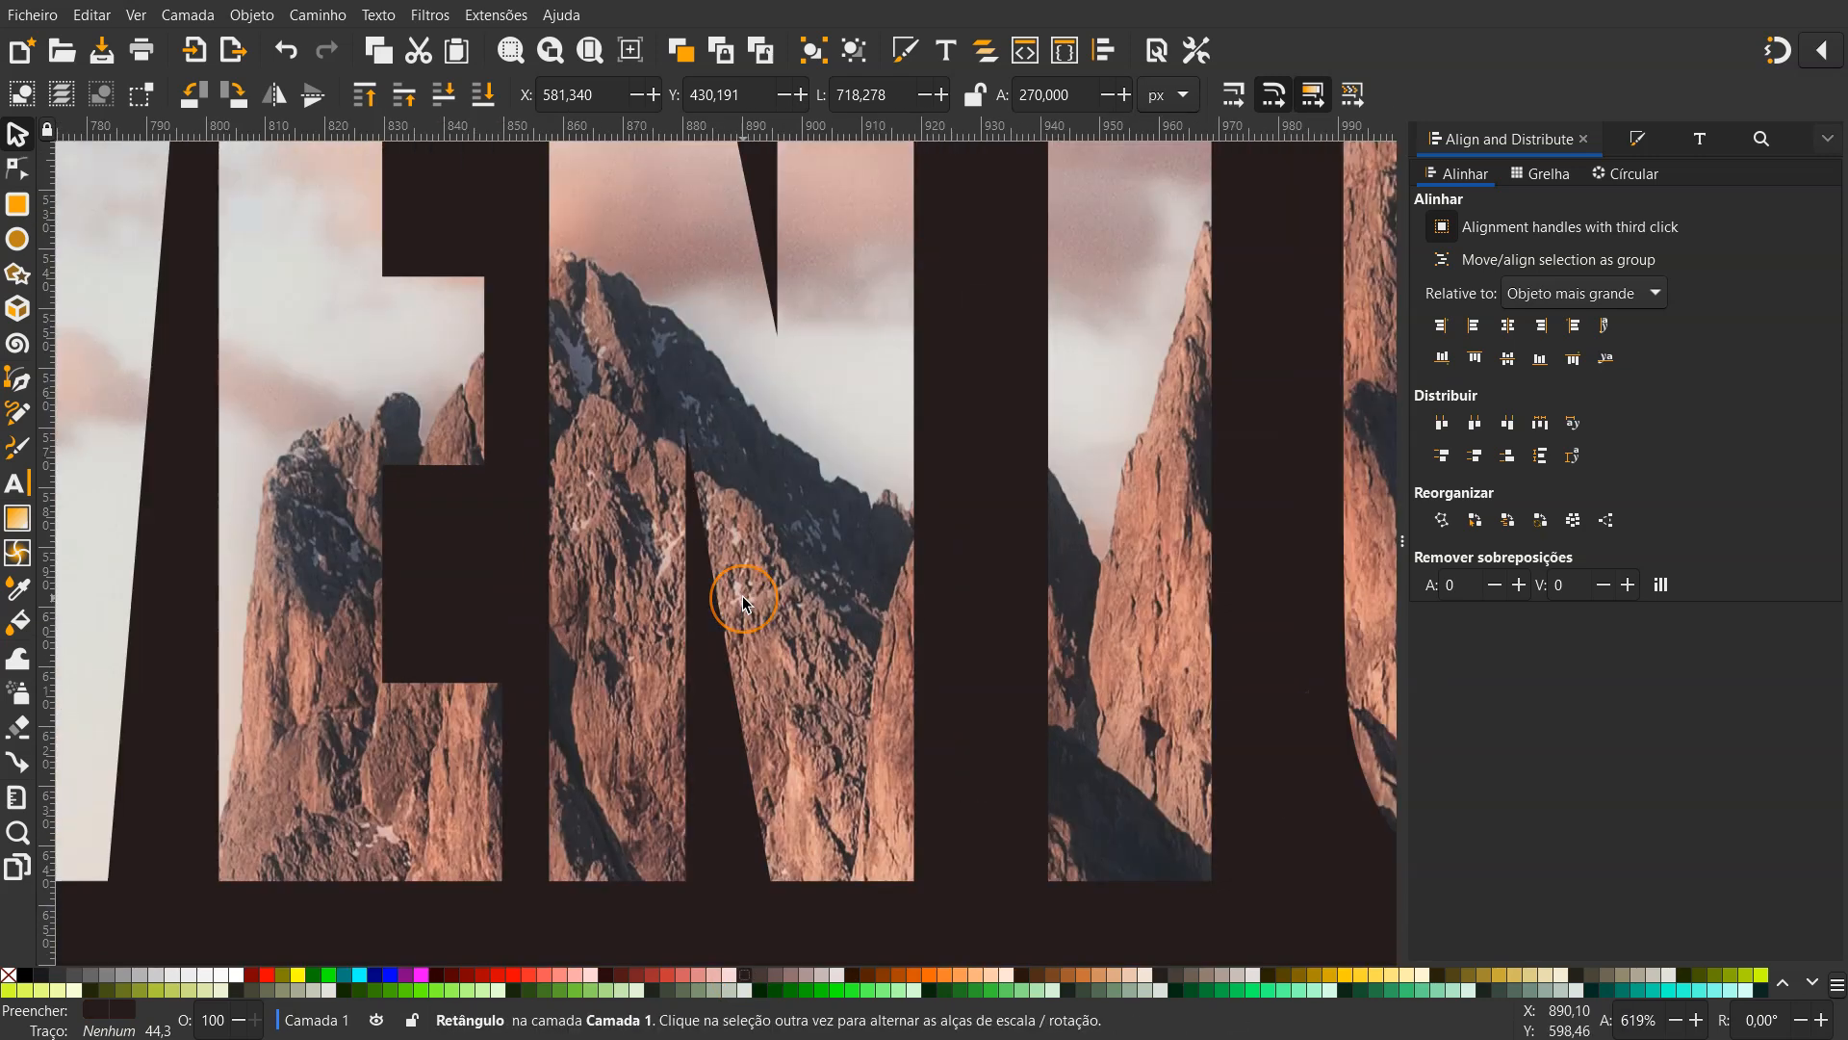
scroll(744, 603, "up", 2)
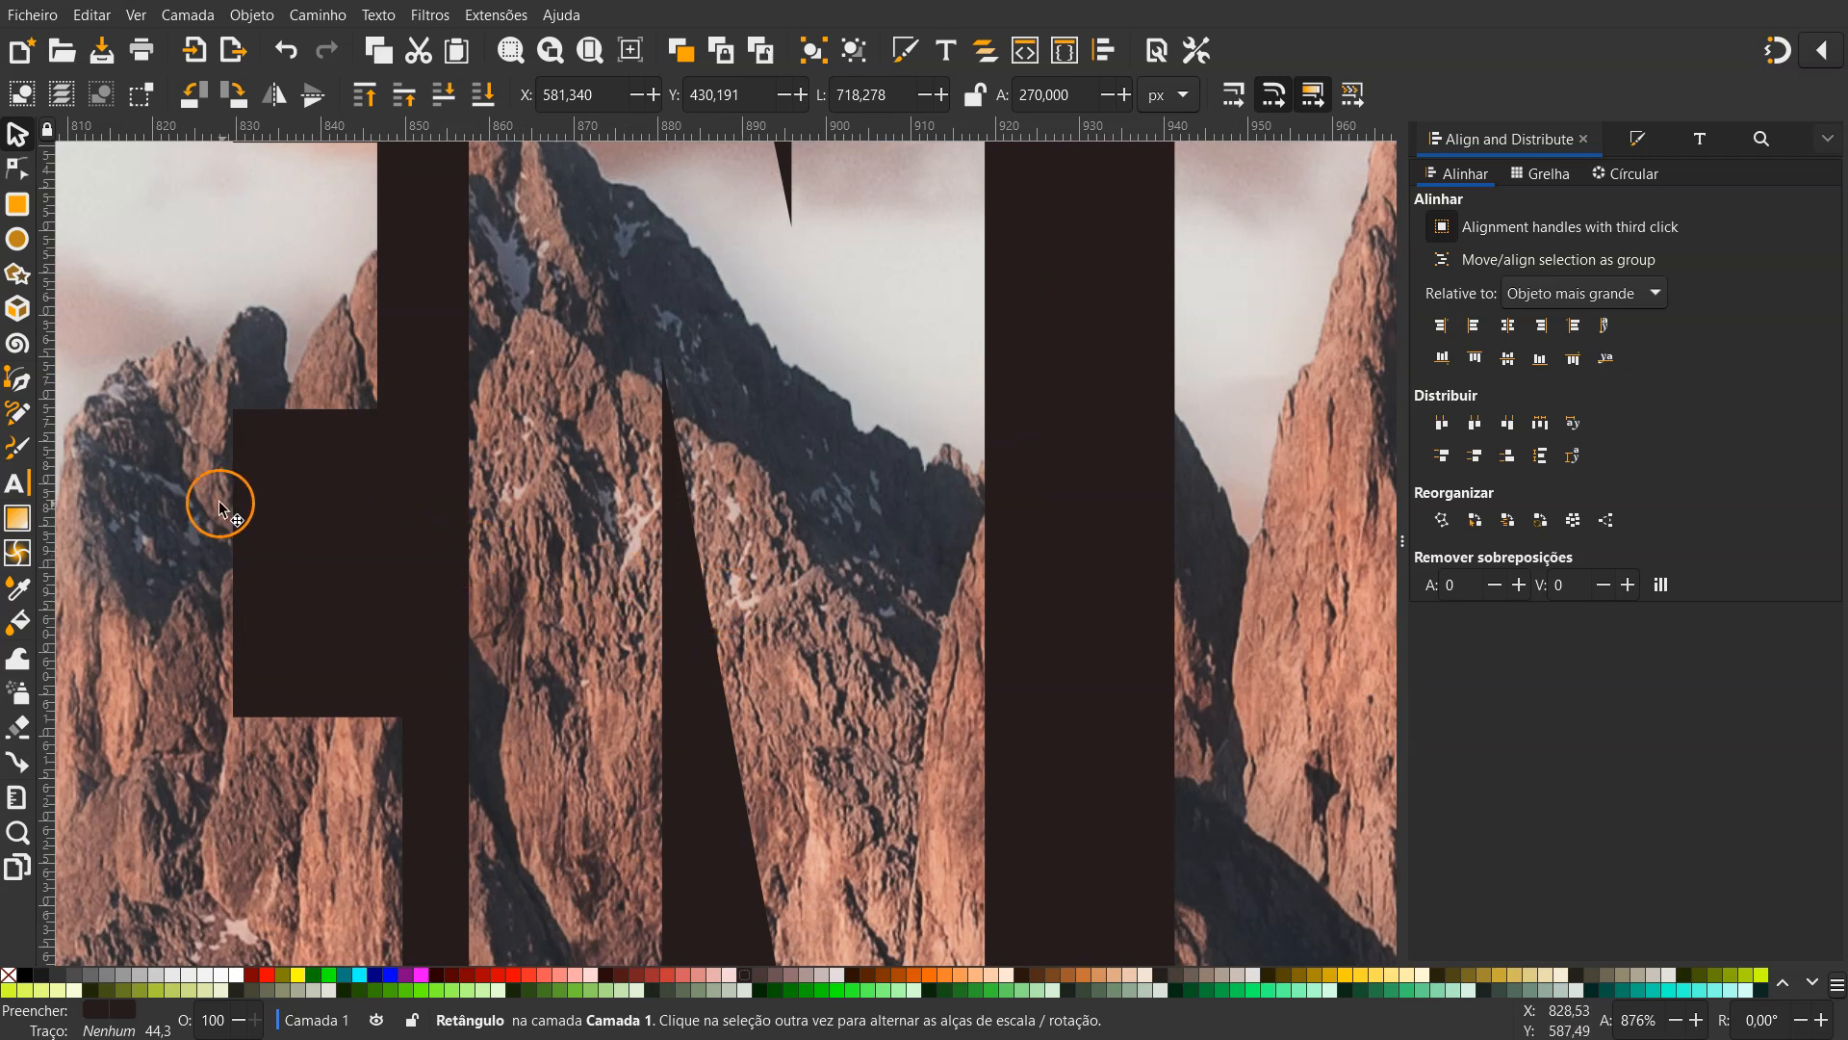
left_click(29, 597)
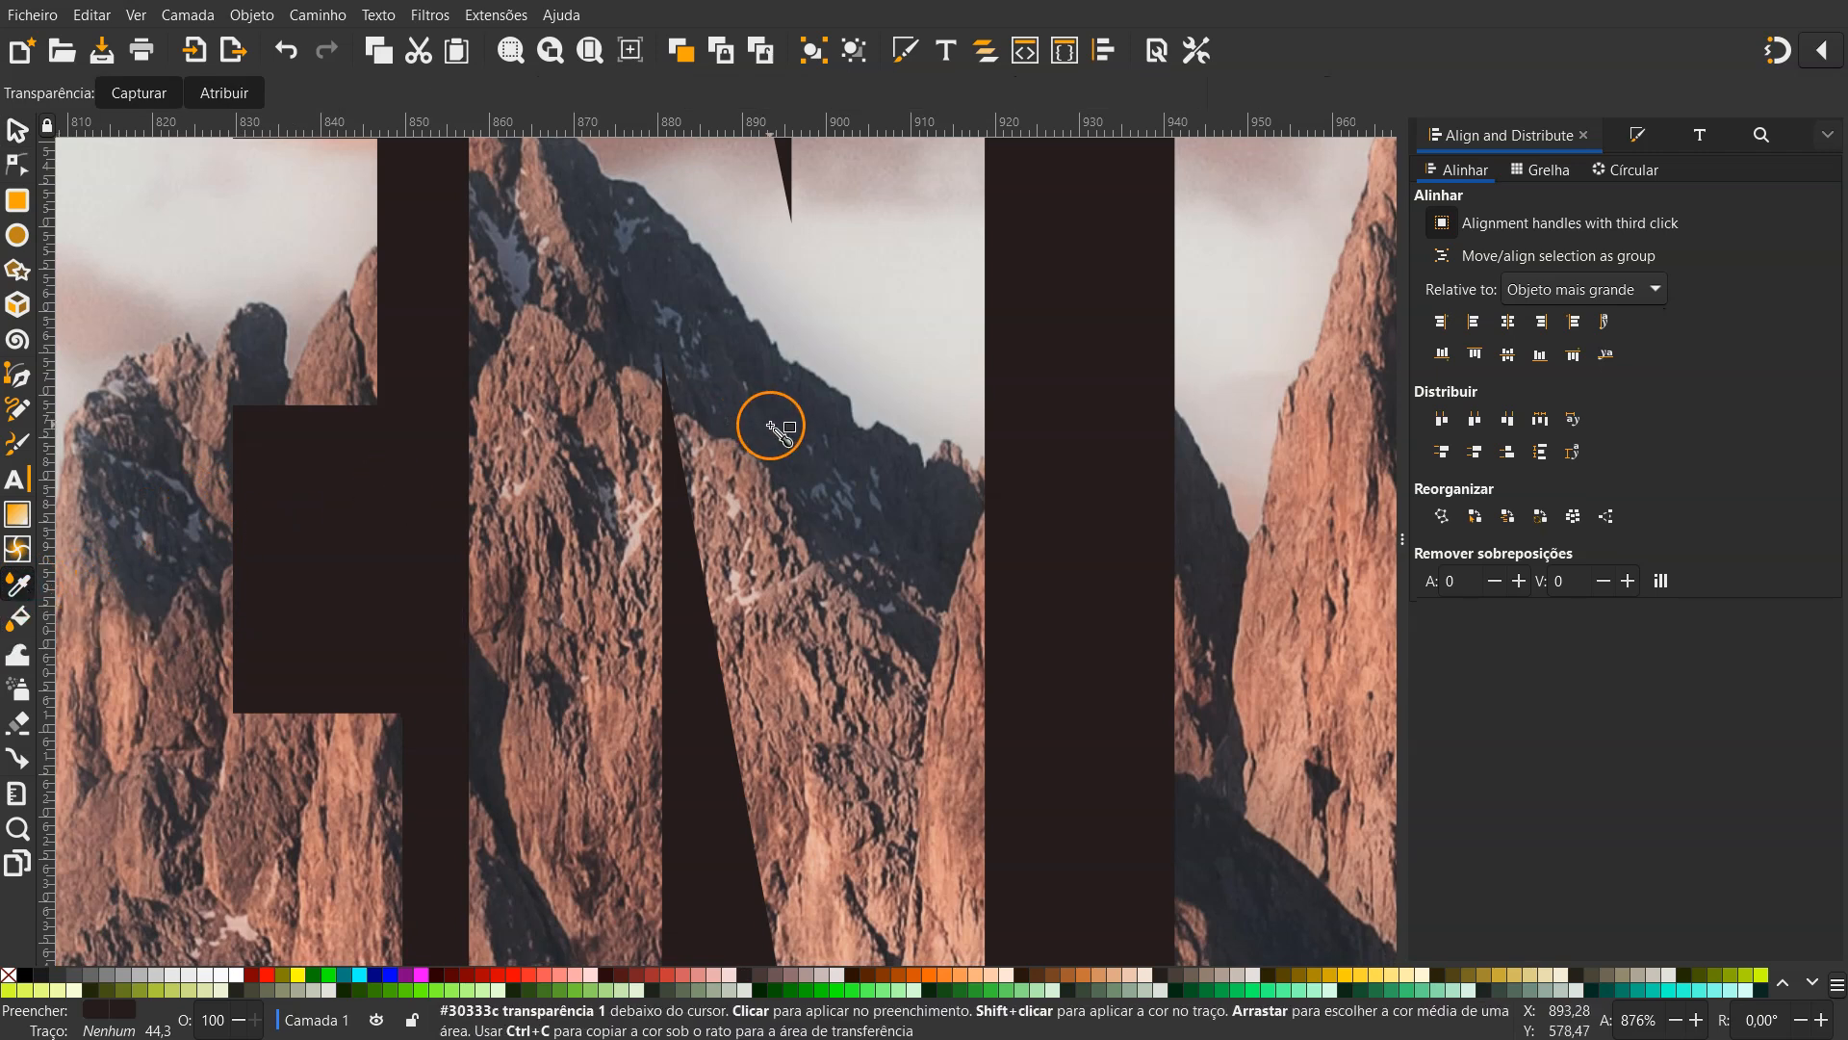
left_click(772, 425)
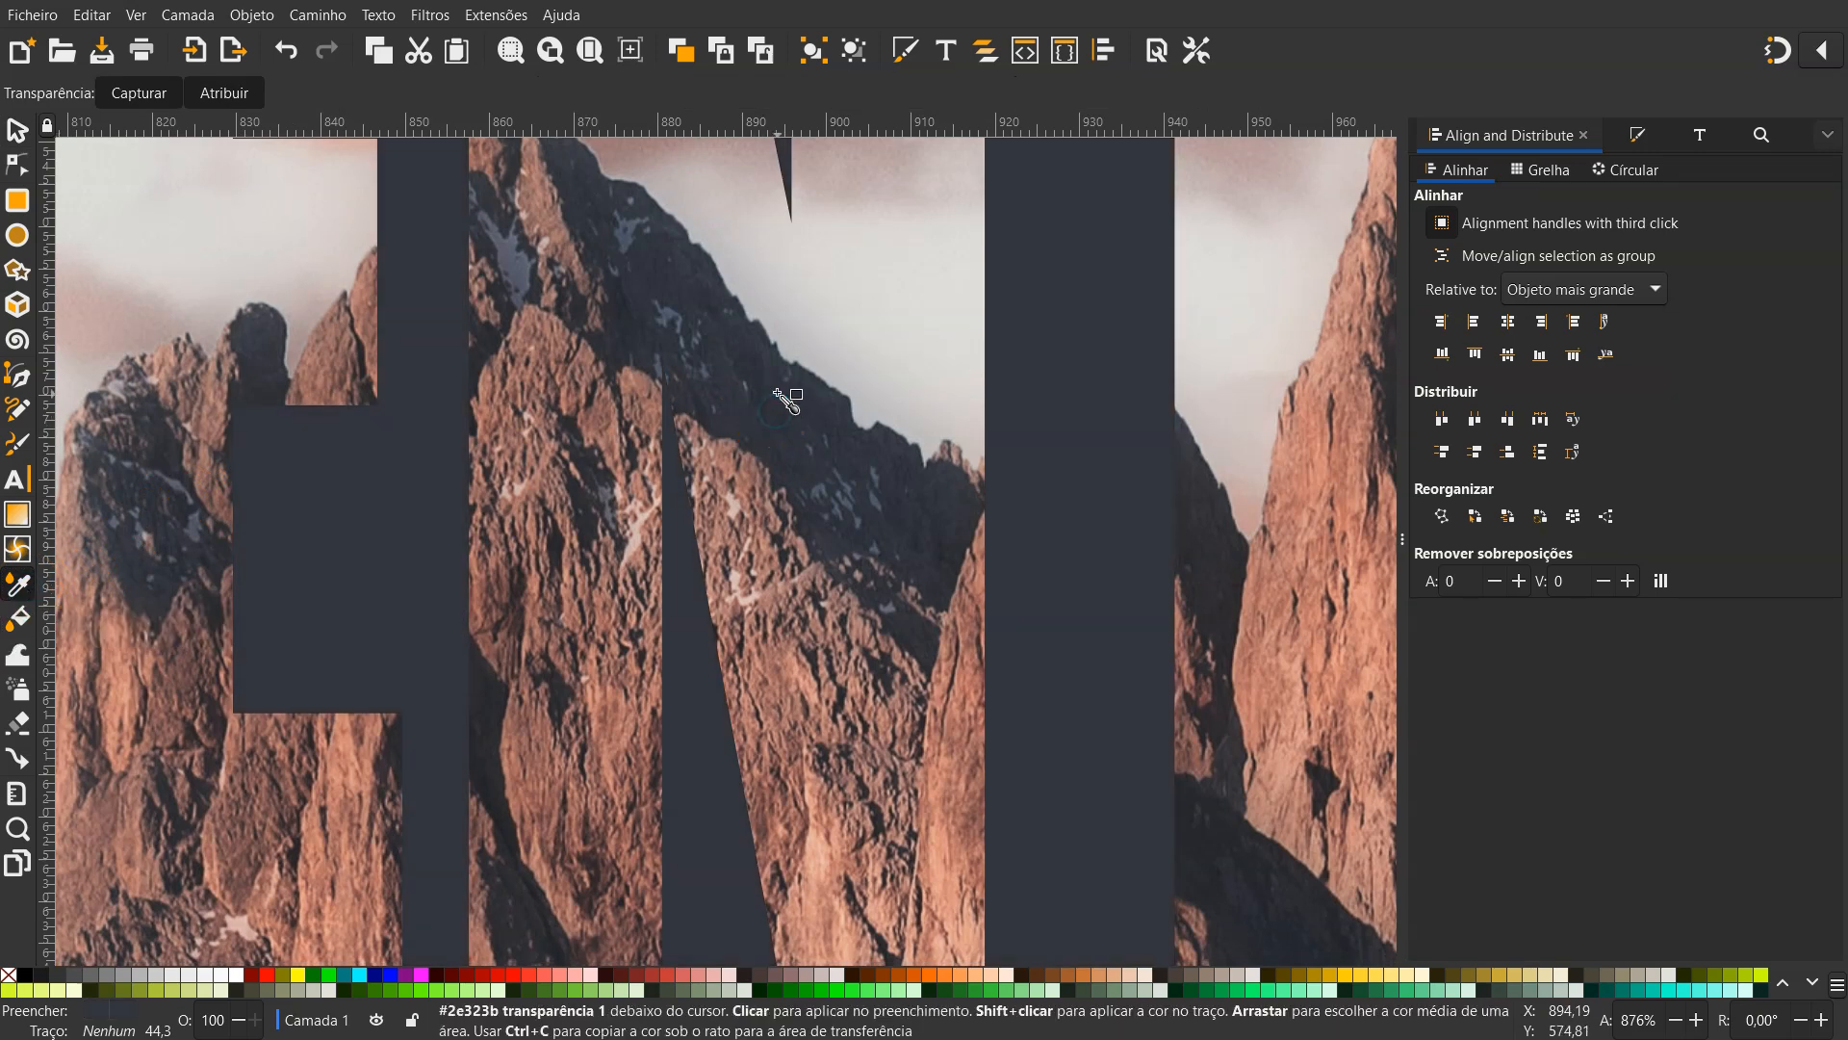
left_click(747, 364)
left_click(746, 365)
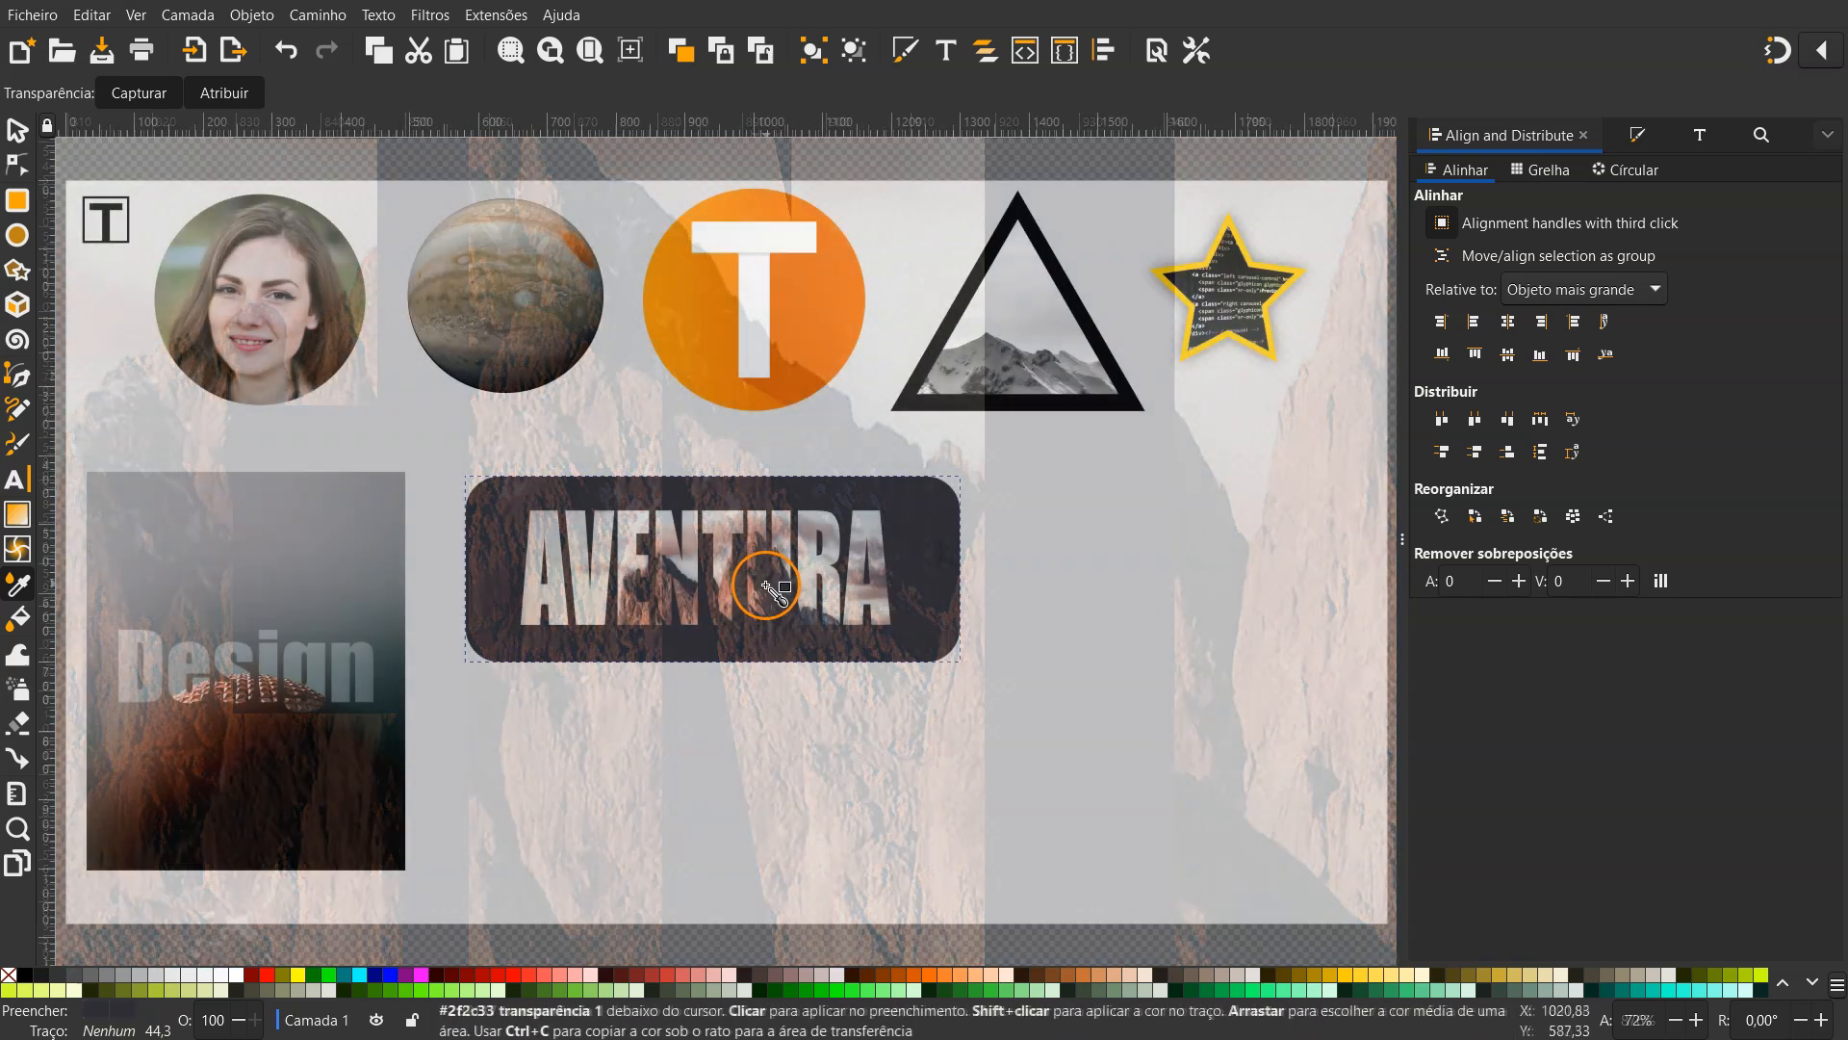
left_click(779, 586)
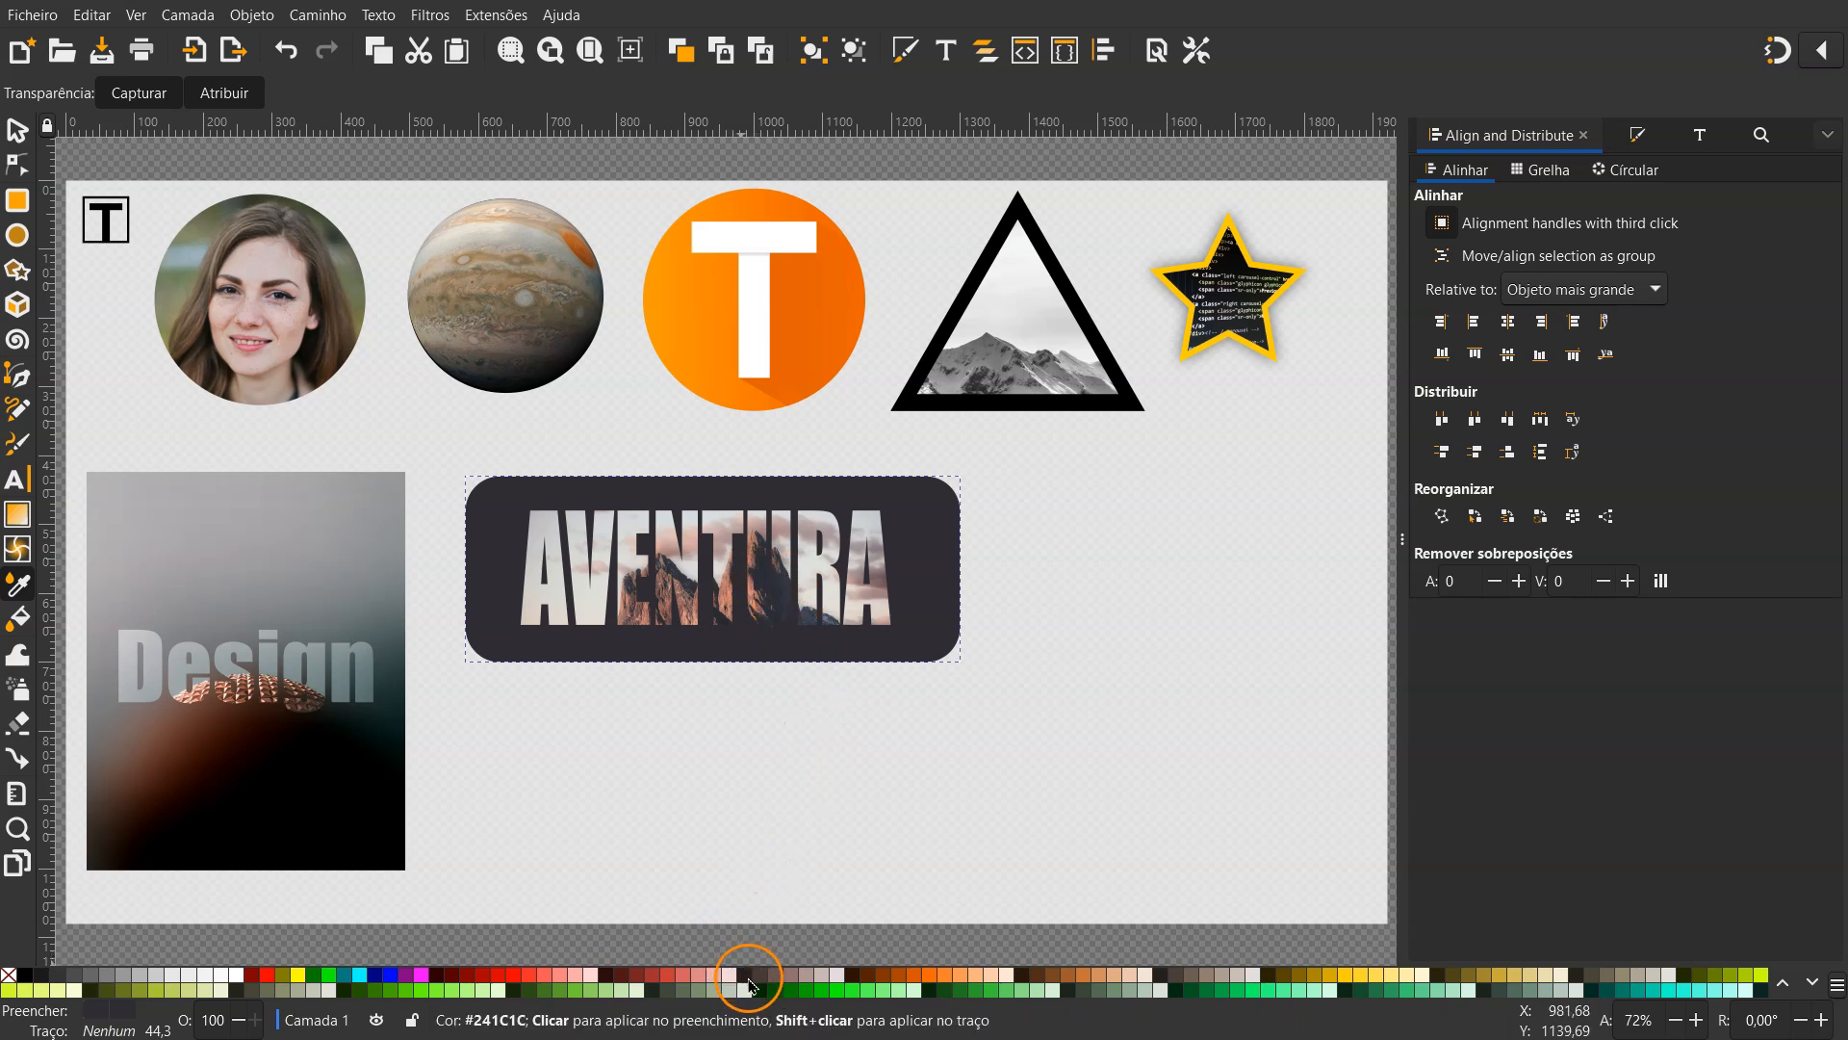
Darken the rounded rectangle's sampled fill to #1e1c20 by lowering its lightness
left_click(749, 978)
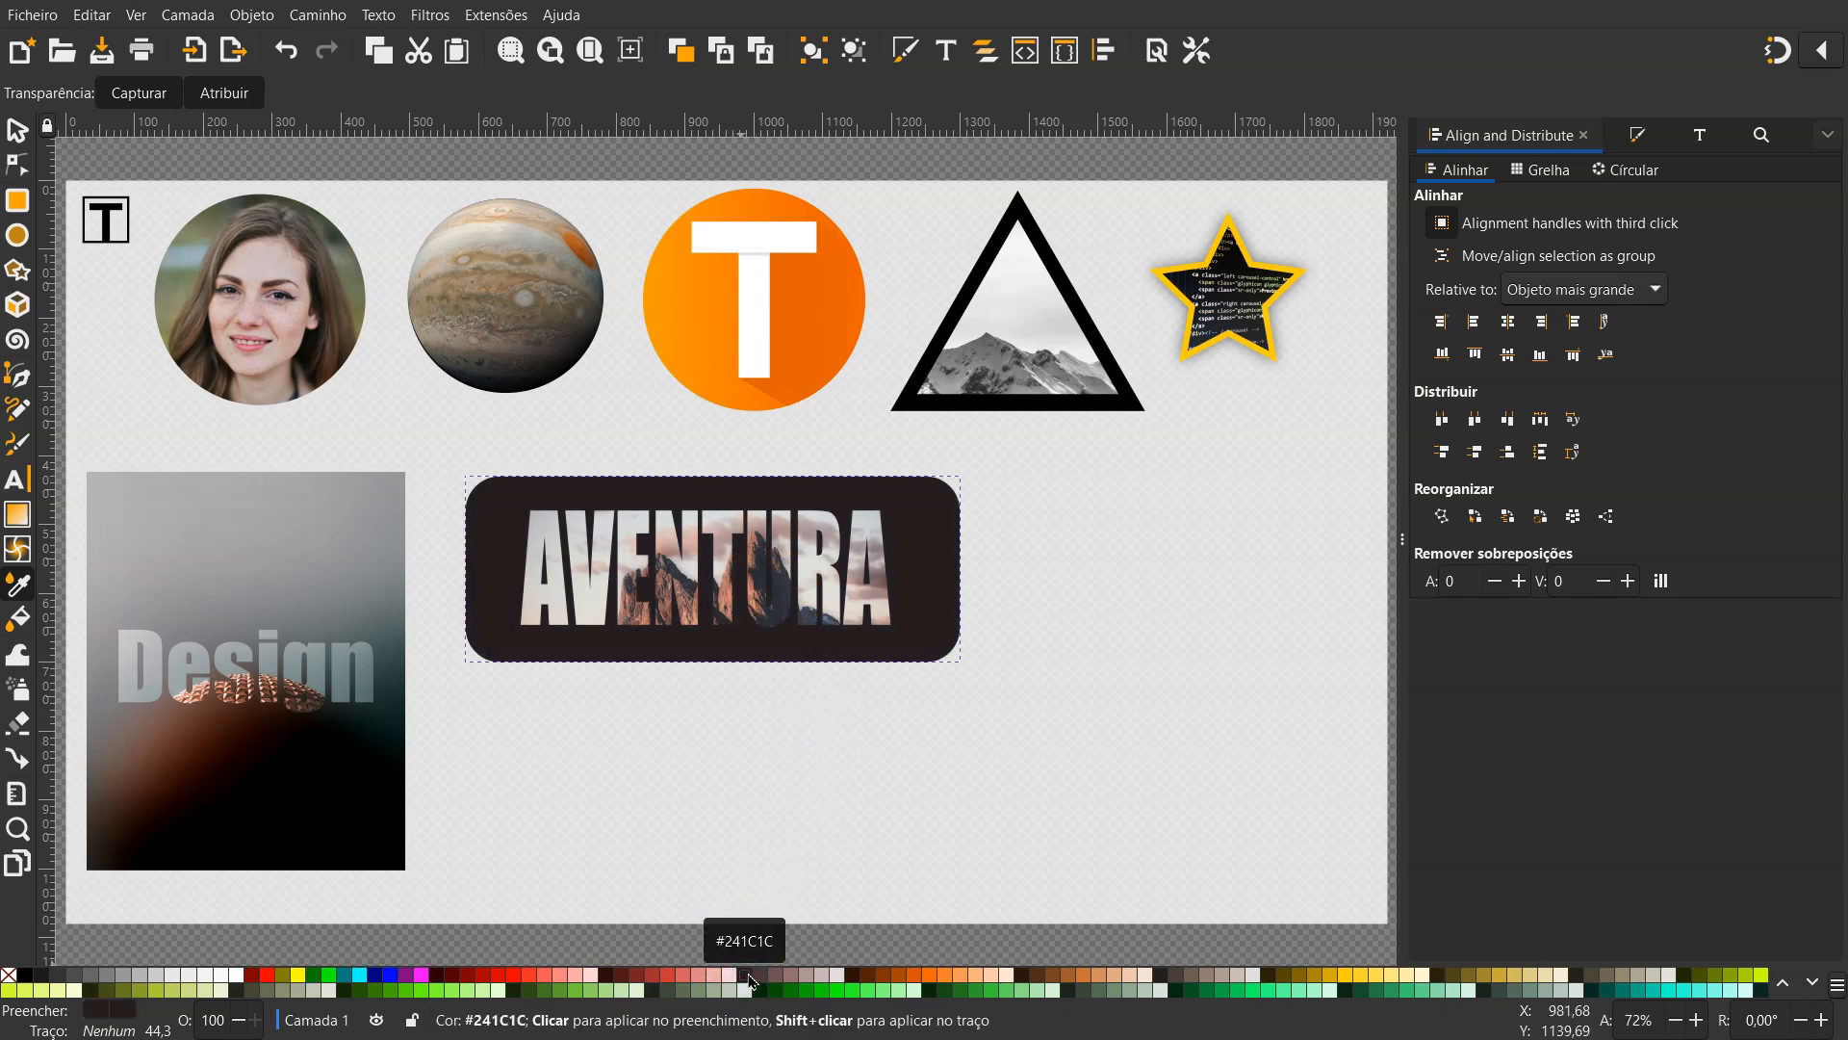
key("ctrl+z")
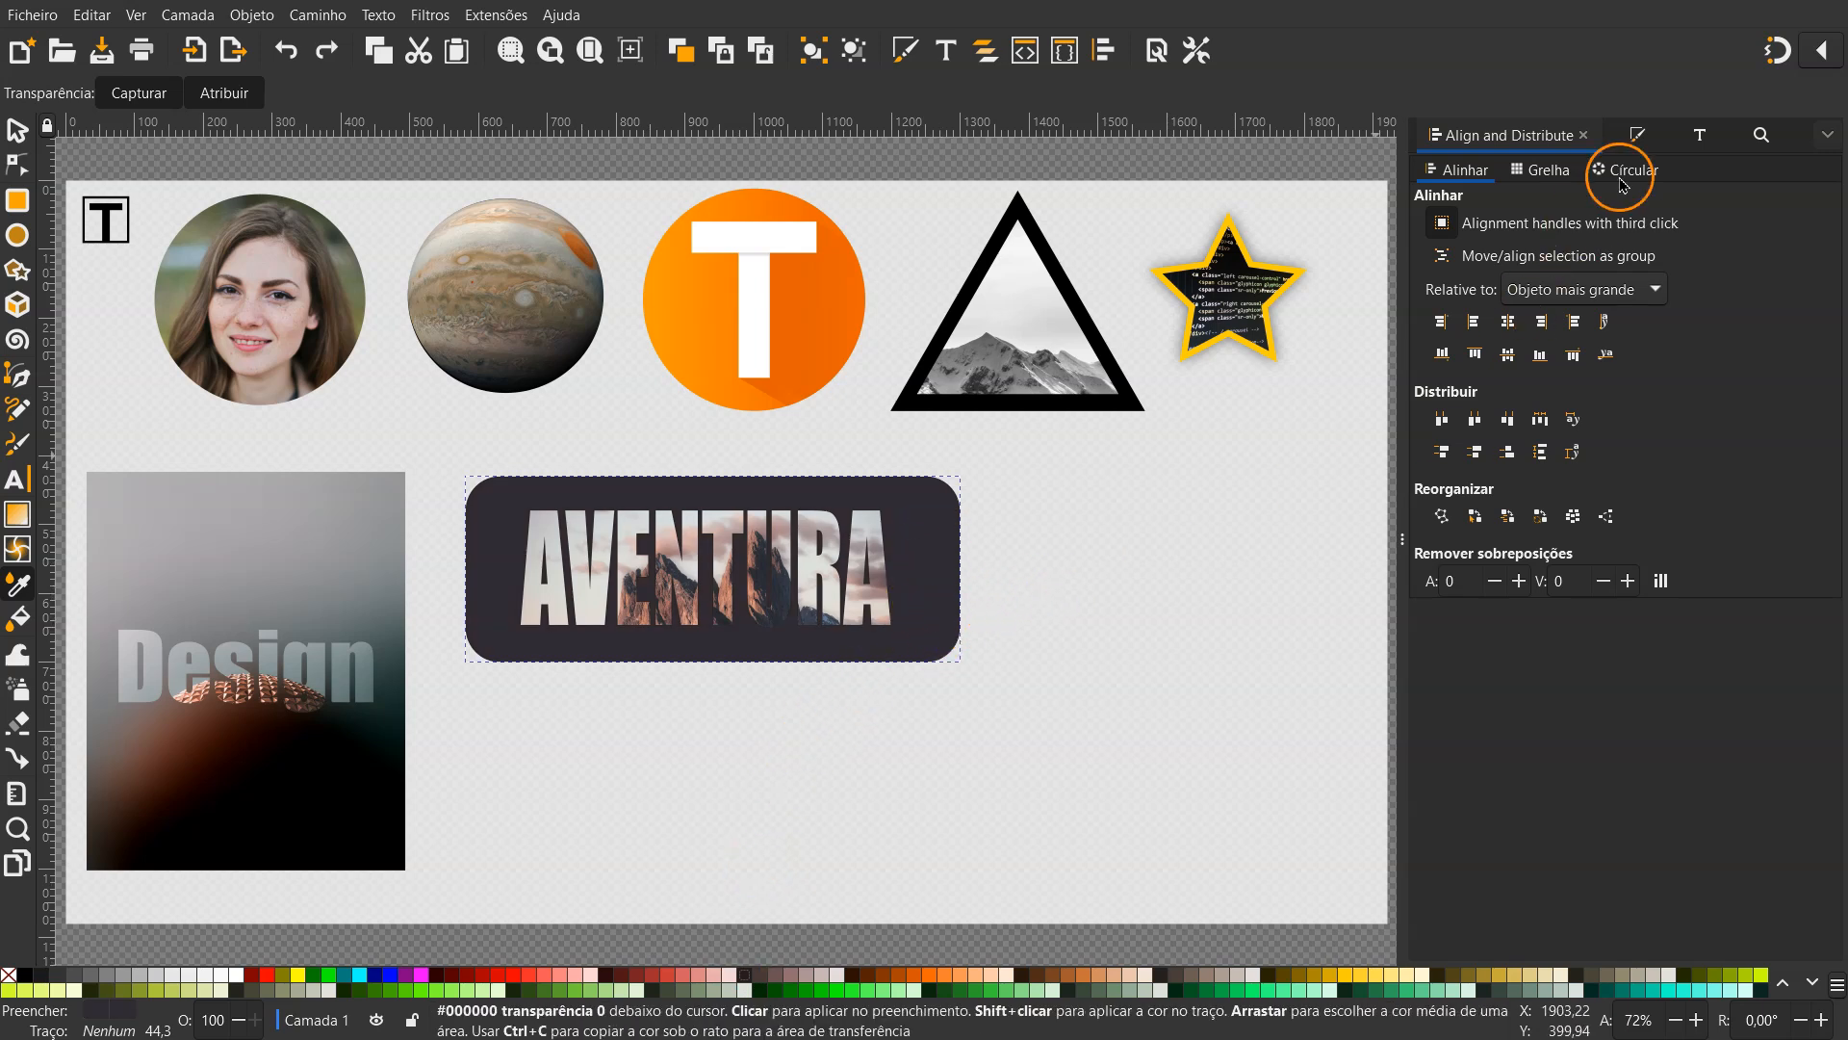
left_click(1639, 135)
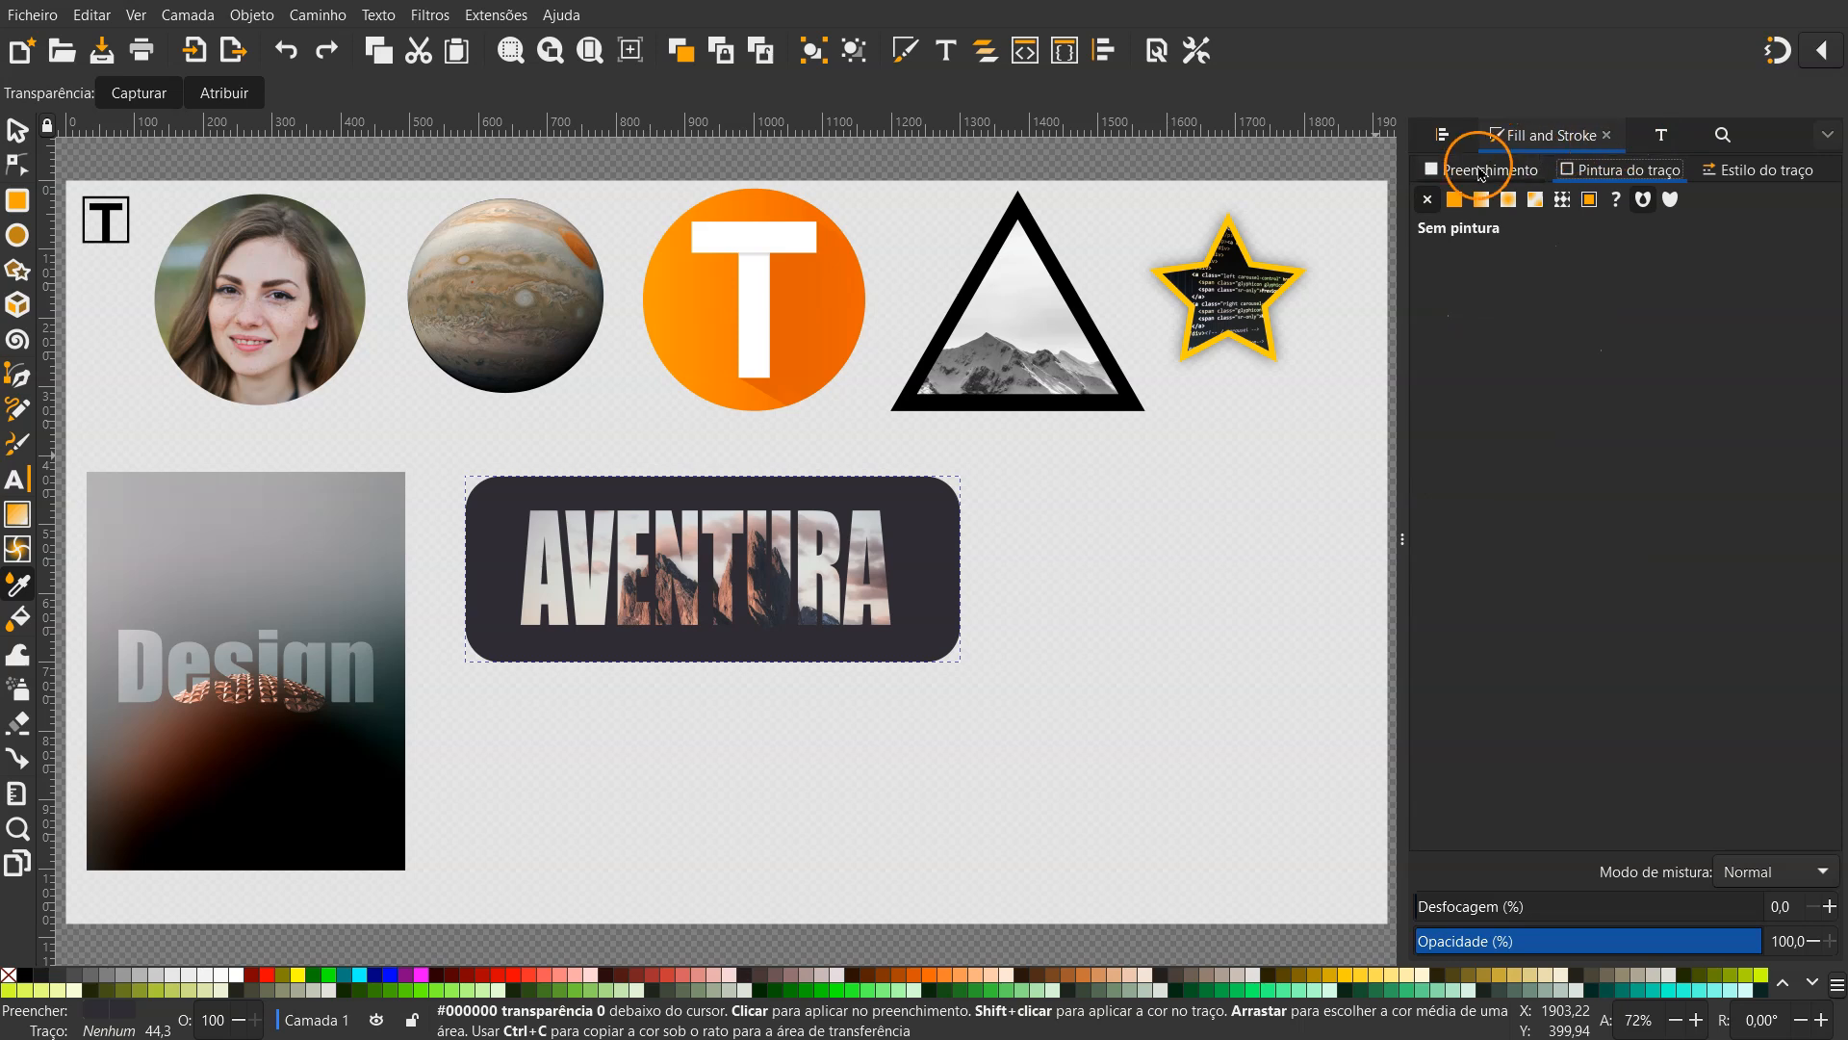
left_click(1473, 173)
left_click(1494, 770)
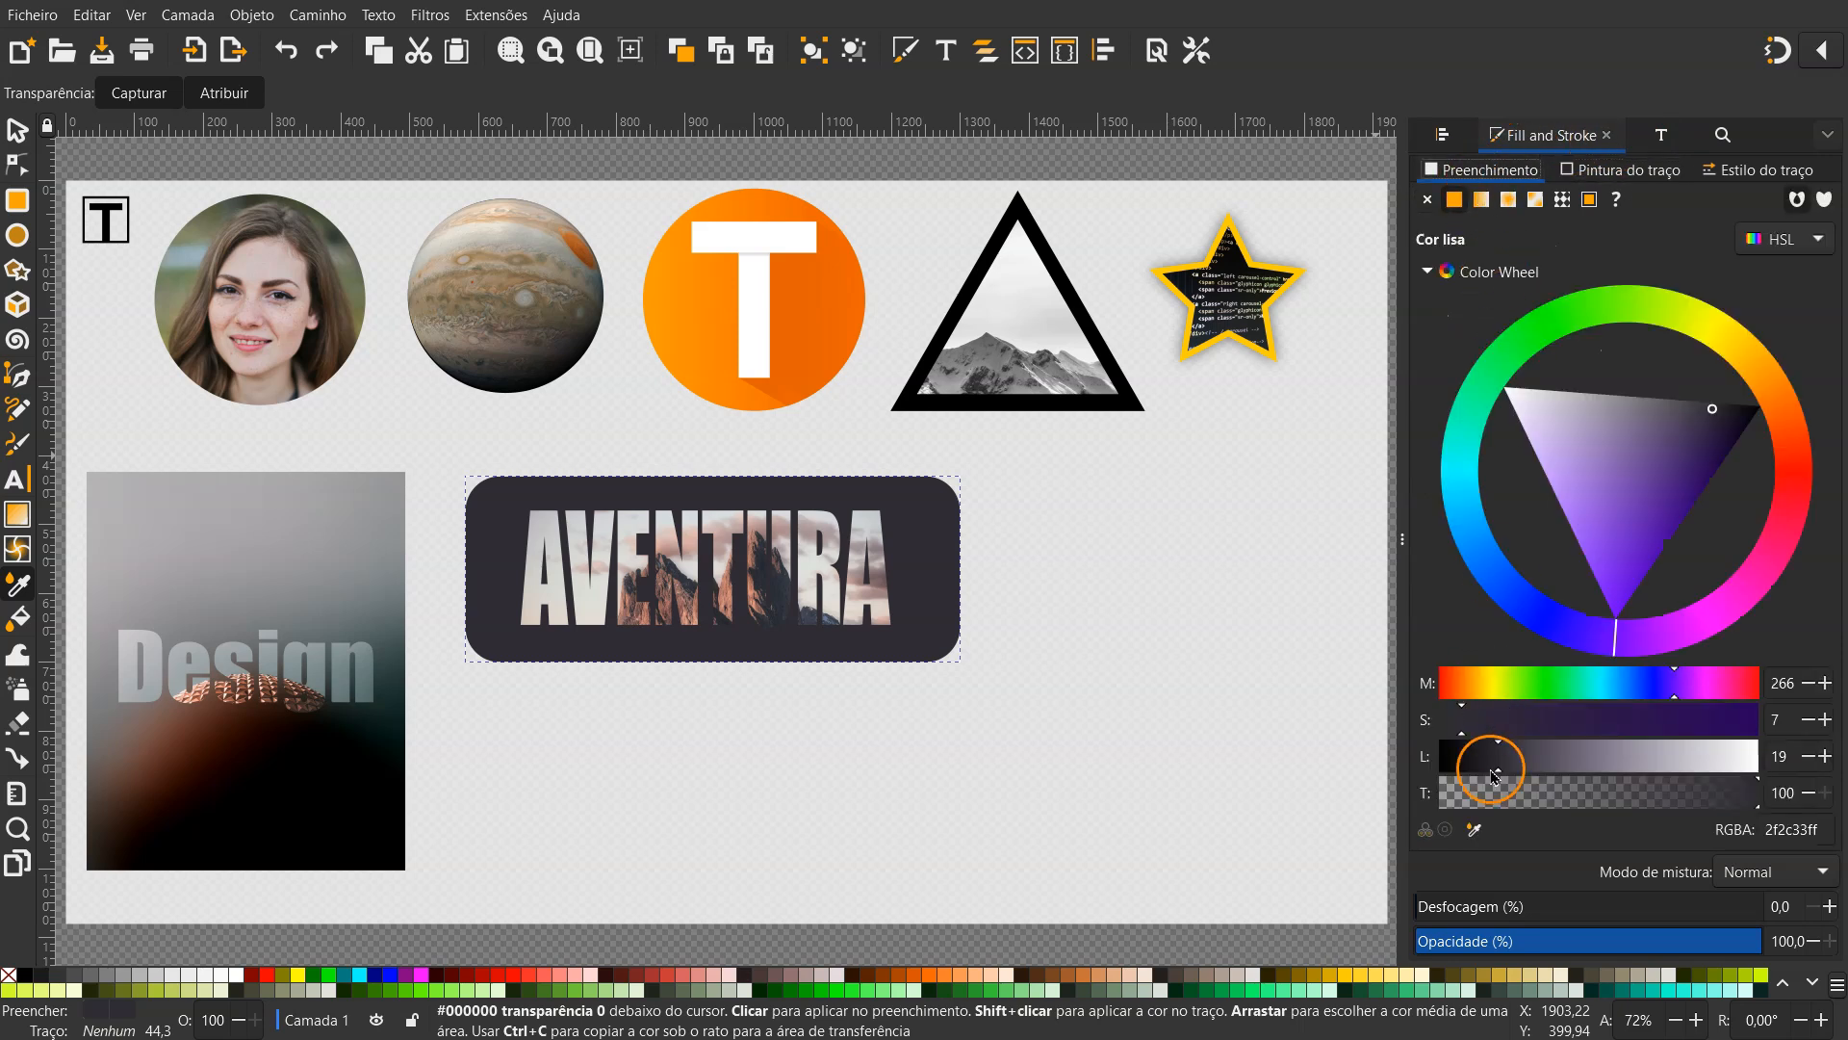
left_click(1500, 769)
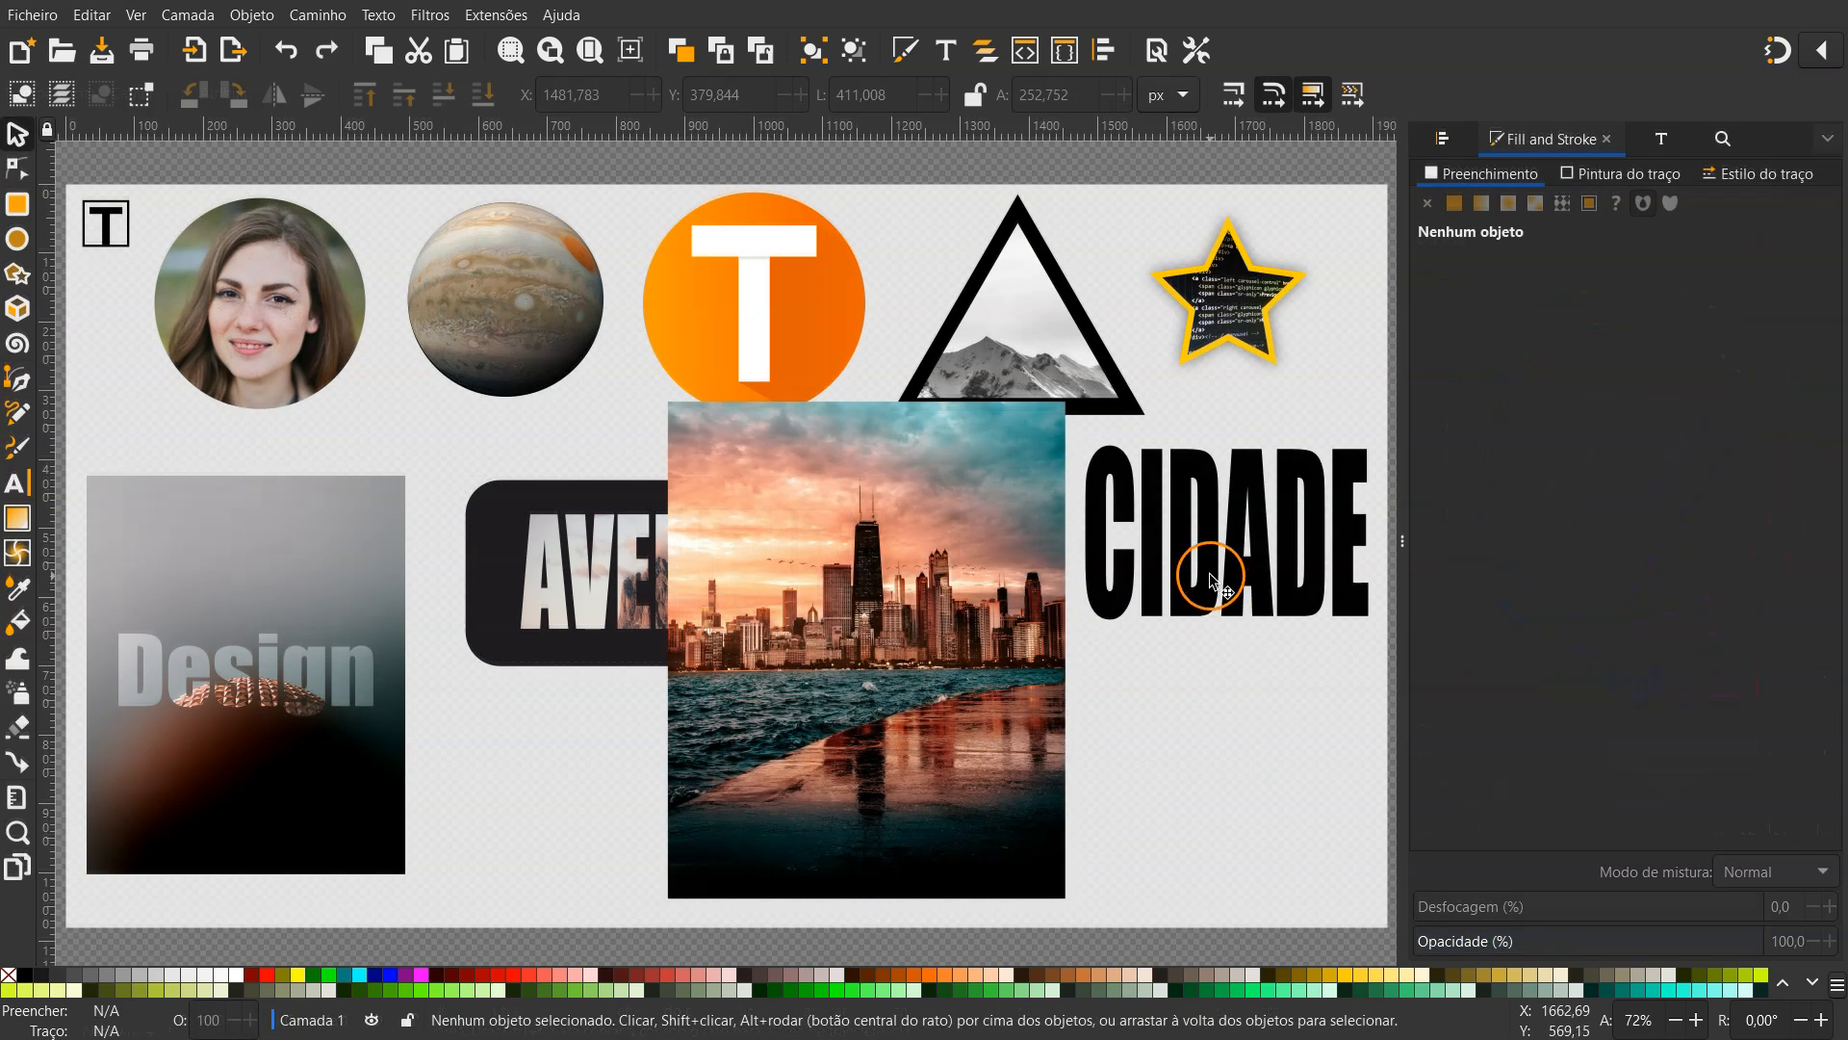
Place the "CIDADE" text over the skyline in the city picture and enlarge it to about 548 × 337 px
left_click_drag(1180, 582, 814, 622)
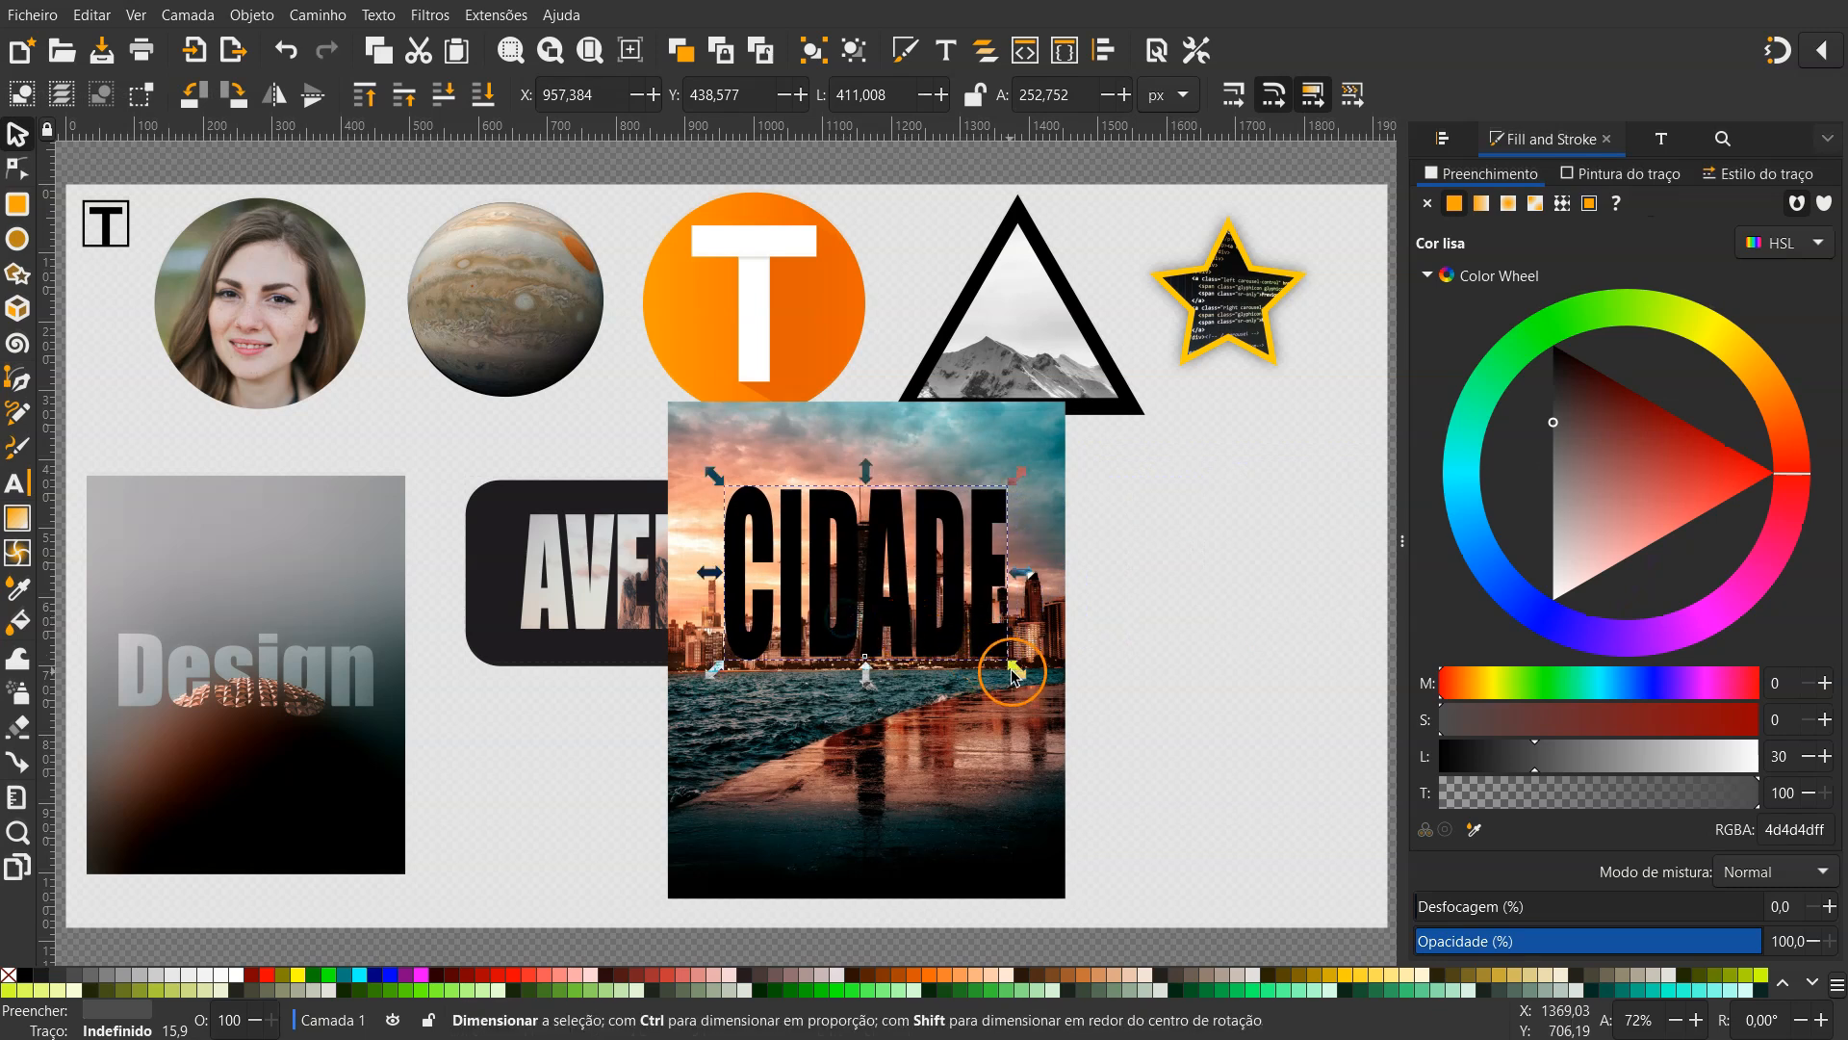
left_click_drag(1019, 672, 1068, 739)
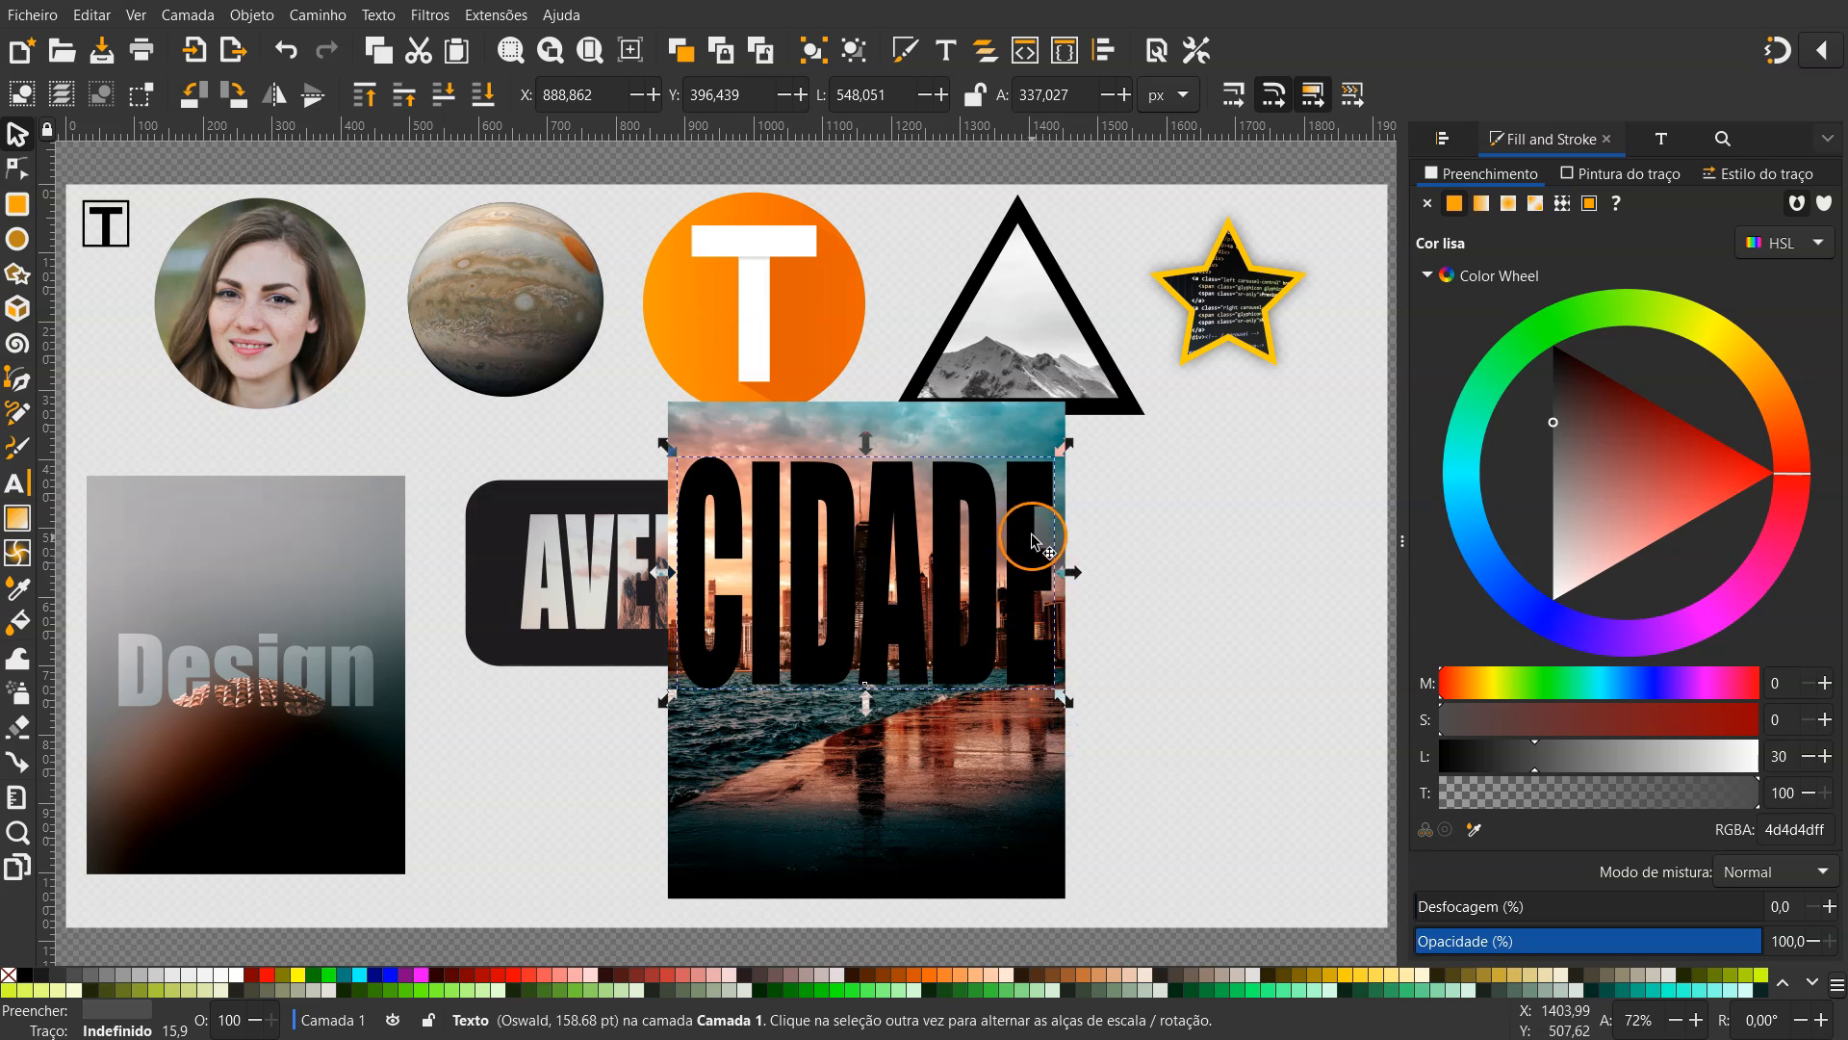
left_click_drag(1032, 574, 1035, 575)
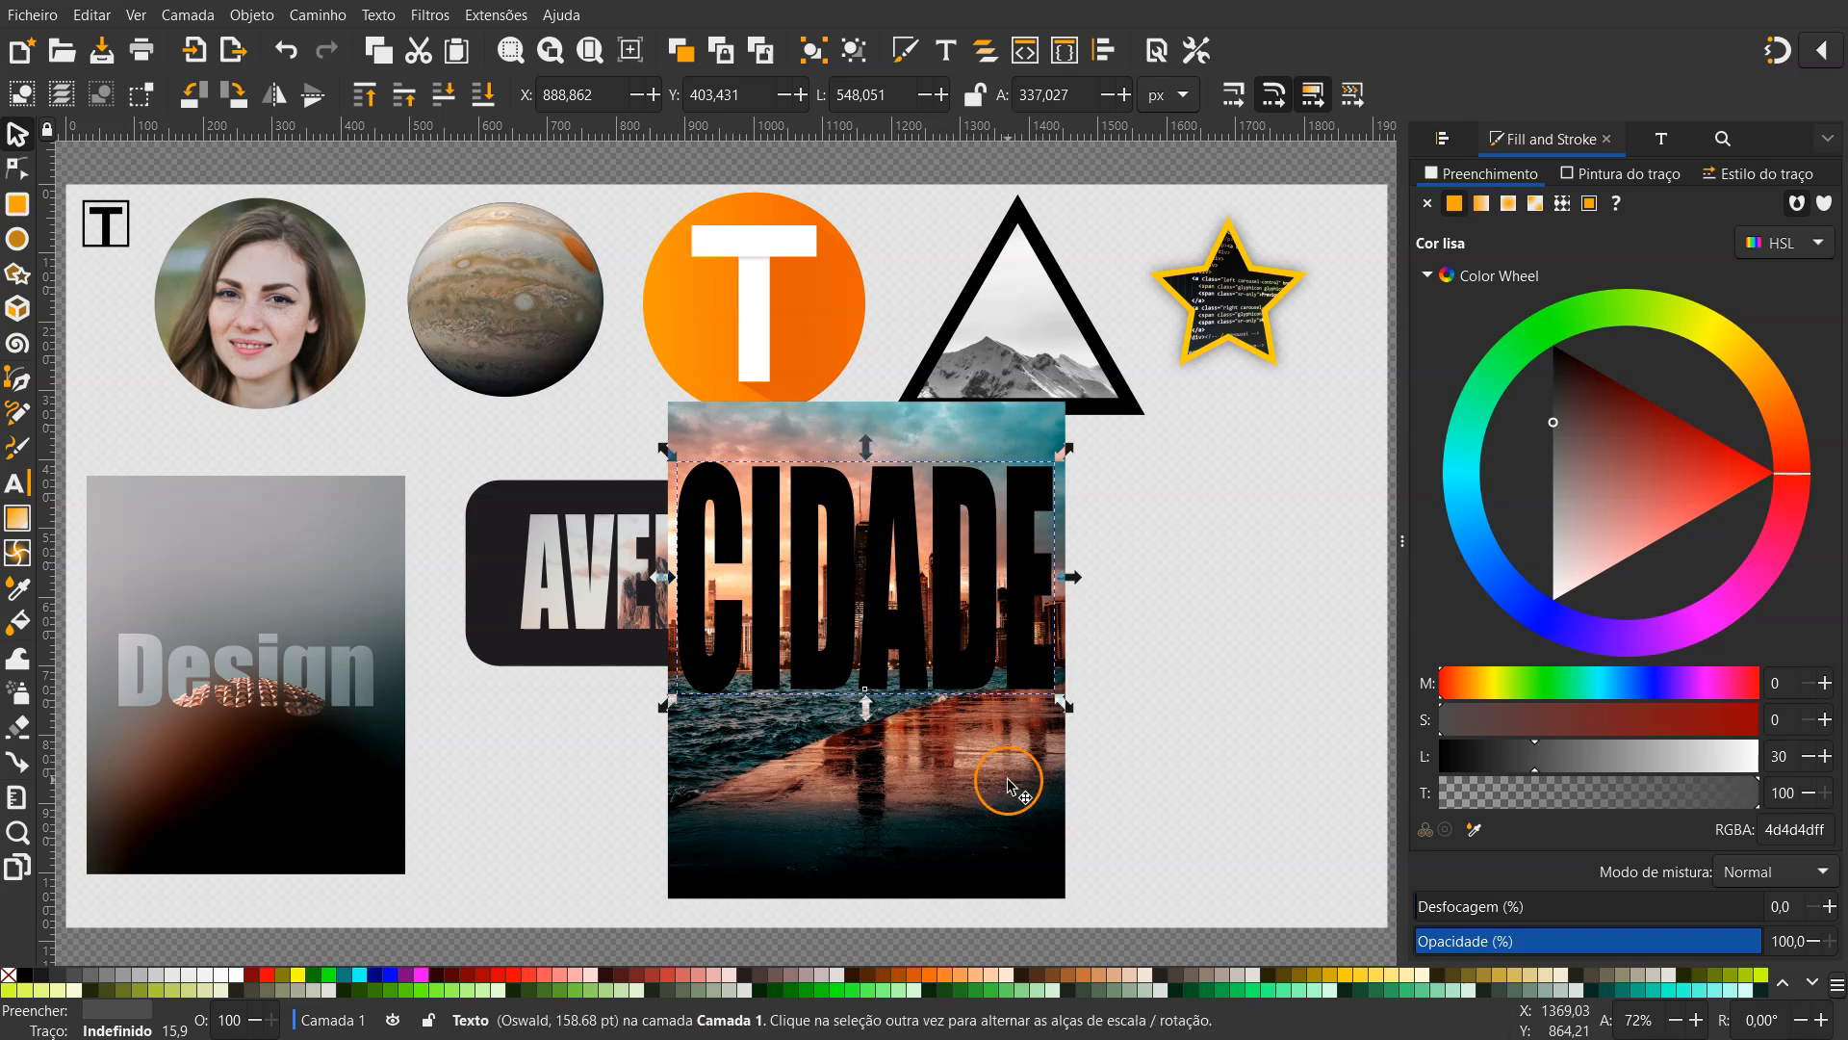
Clip the city picture to the "CIDADE" text and move the result beside the "AVENTURA" rectangle, below the star
left_click(975, 751, "shift")
right_click(976, 749)
left_click(1027, 615)
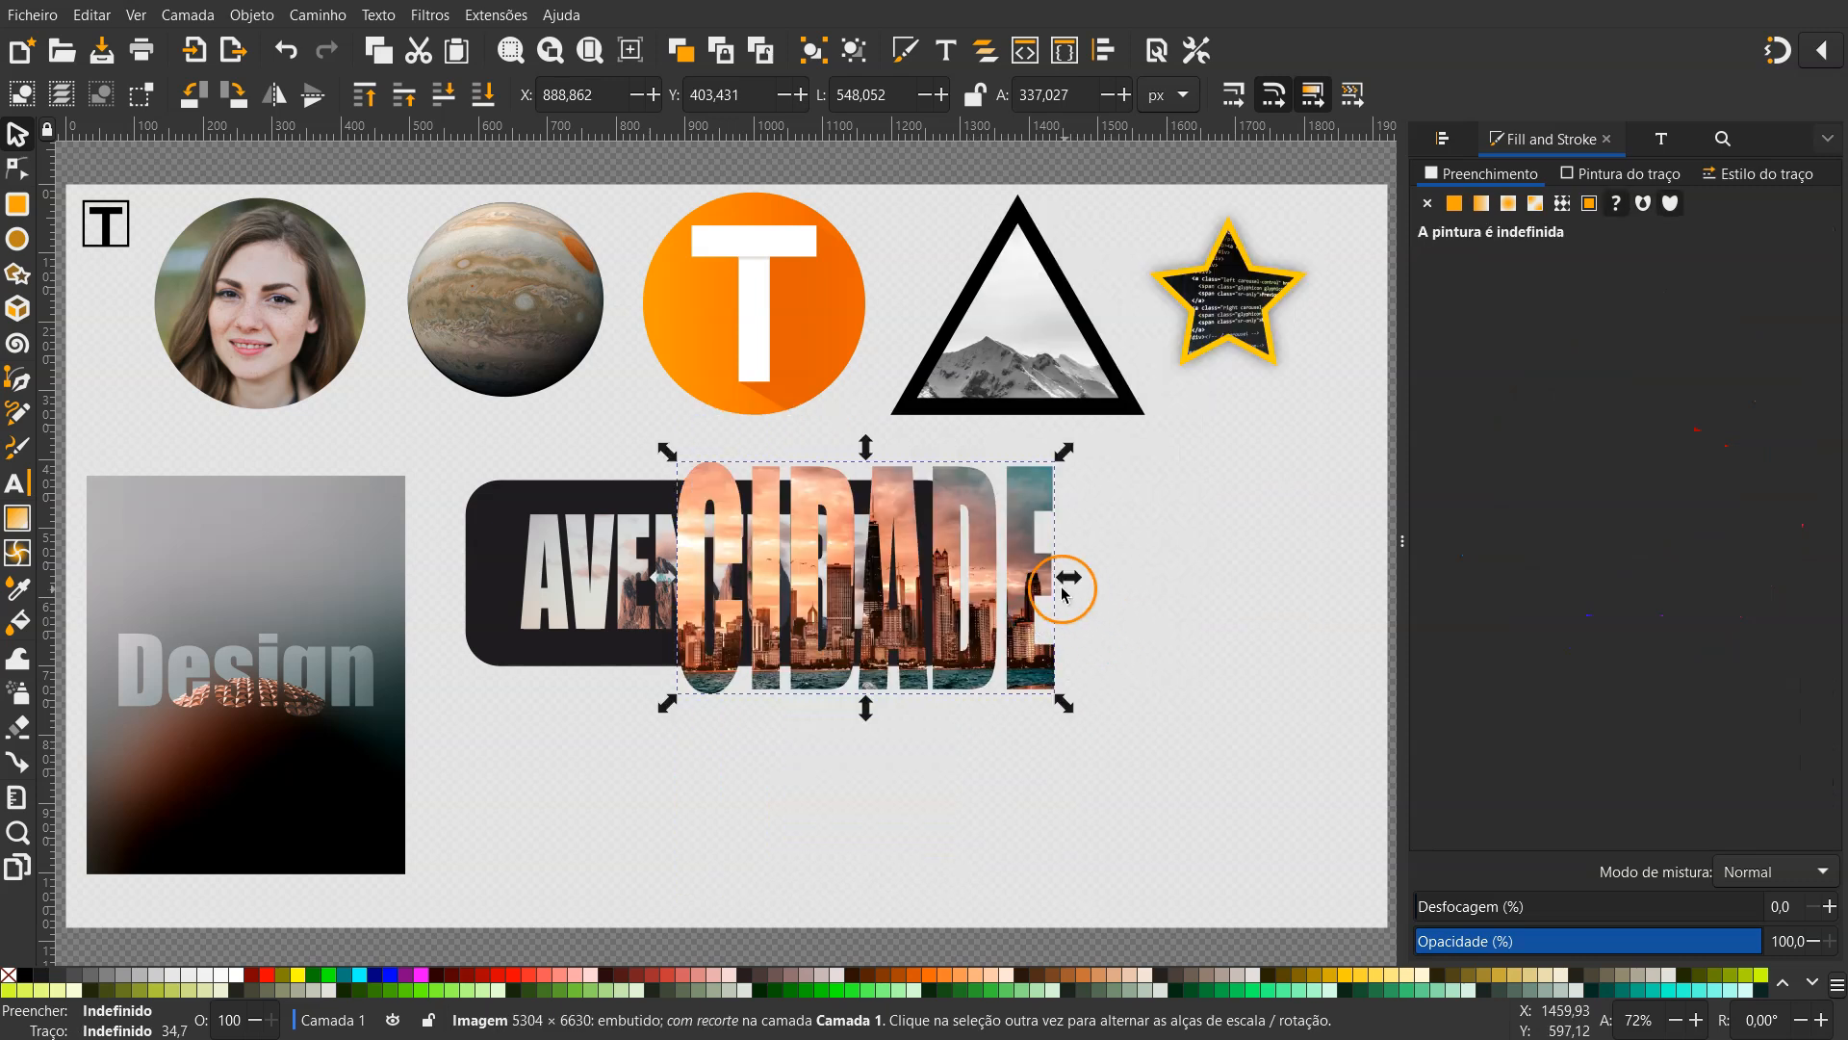
left_click_drag(1026, 578, 1335, 566)
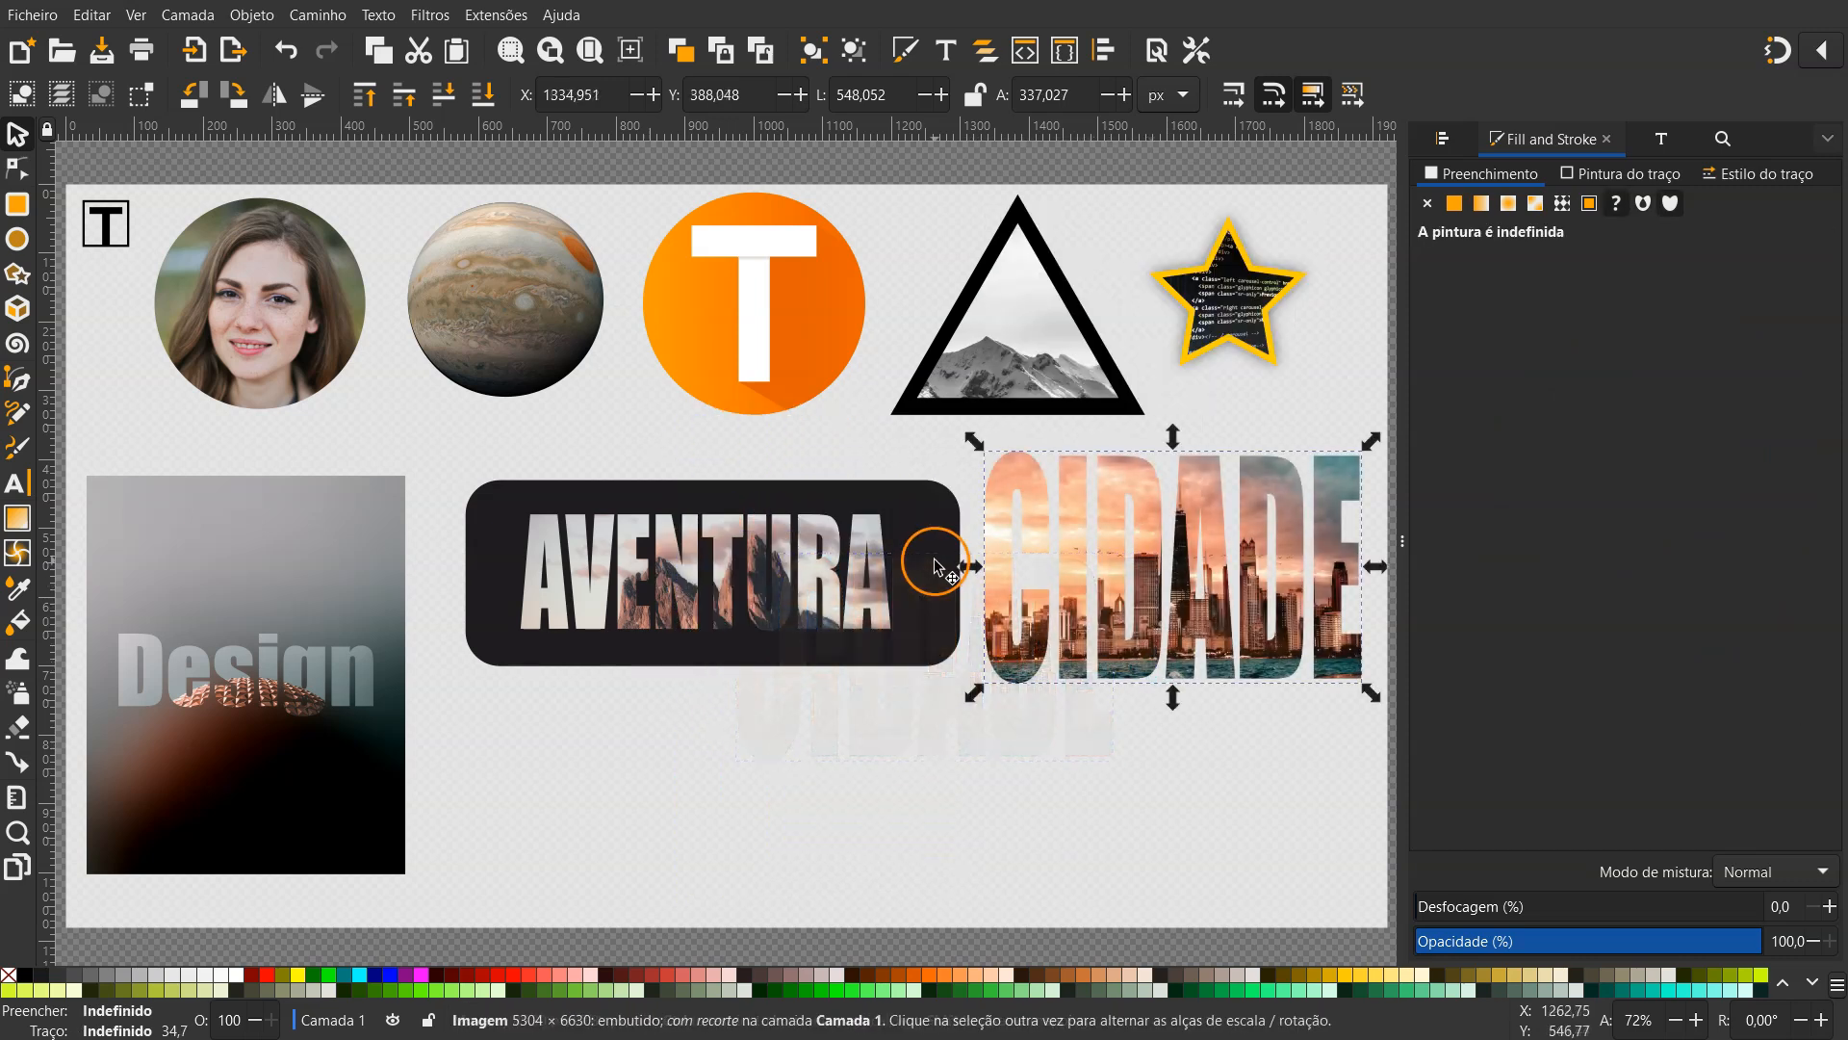
Center the "AVENTURA" text in its rounded rectangle and place a duplicate of the rectangle, made taller, directly below it
left_click(935, 566)
key("ctrl+d")
key("ctrl+shift+a")
left_click_drag(935, 566, 940, 768)
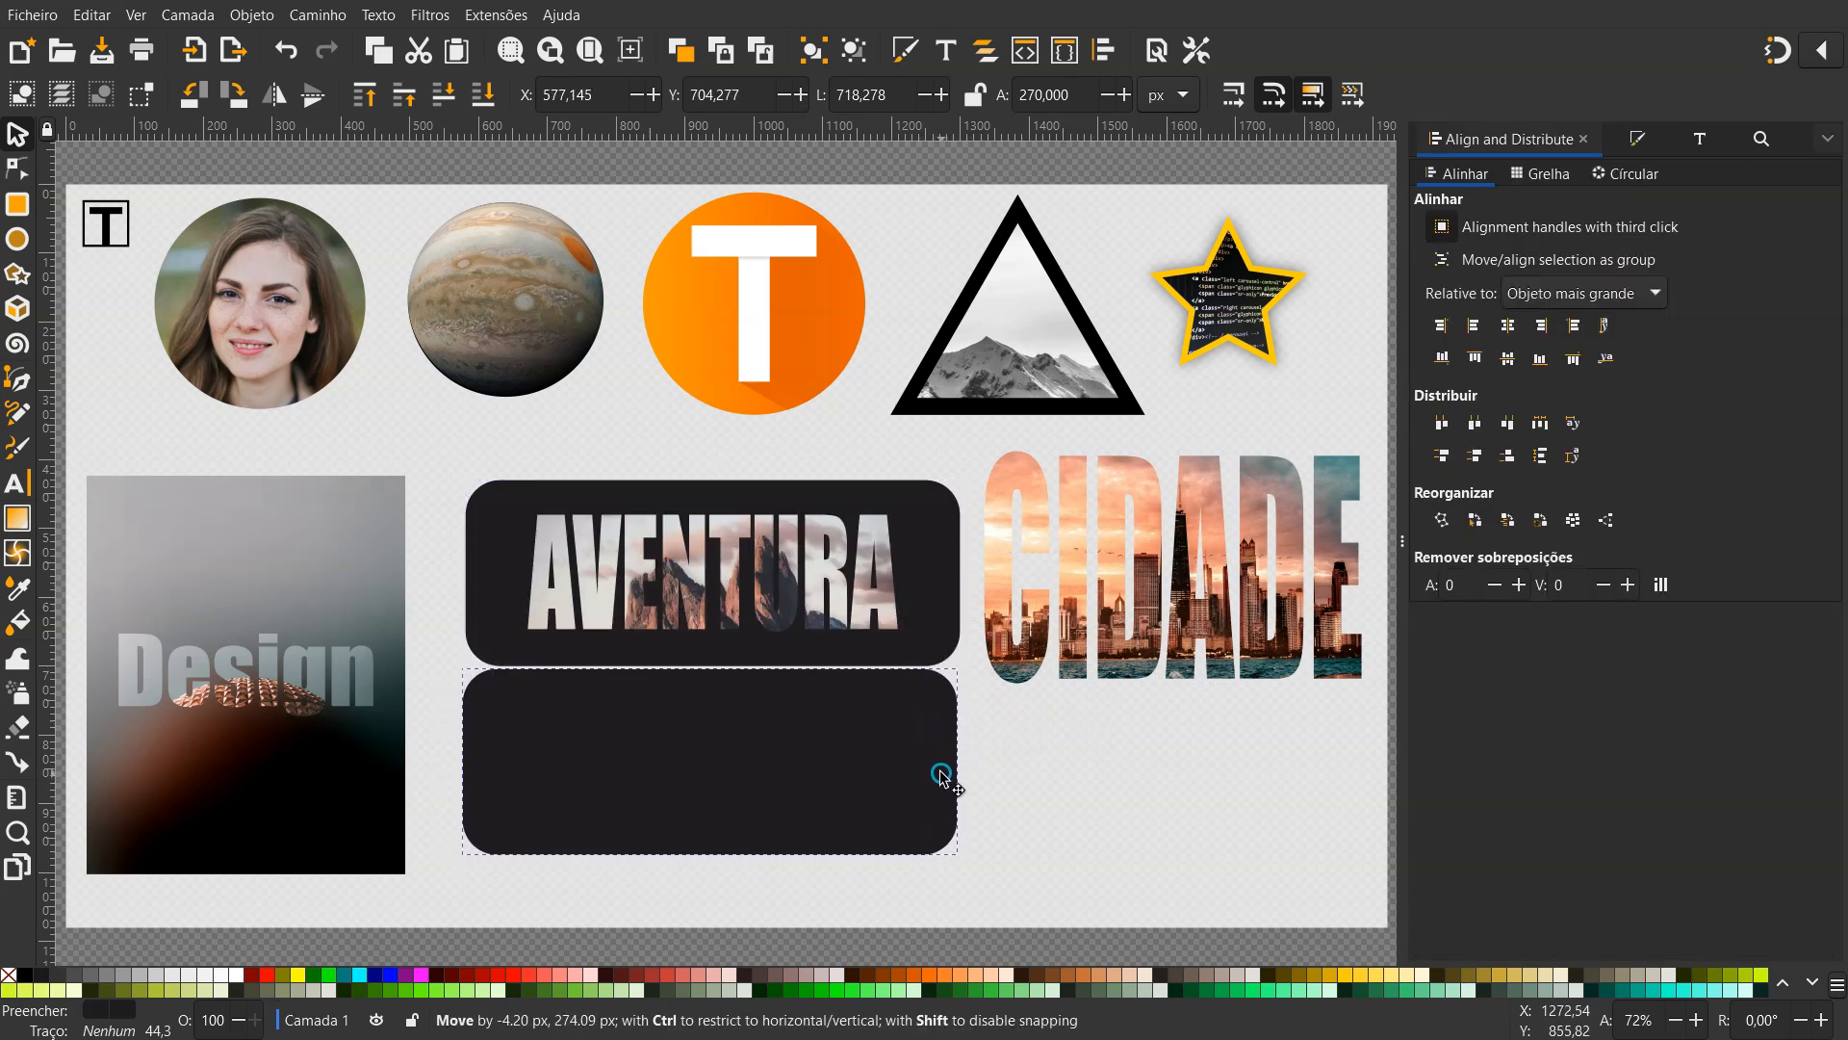
left_click_drag(714, 874, 713, 939)
Place the clipped "CIDADE" text in front of the lower rectangle and scale it down to about 389 × 239 px
left_click(1081, 537)
left_click_drag(1082, 536, 600, 770)
left_click(364, 94)
left_click_drag(895, 918, 887, 887)
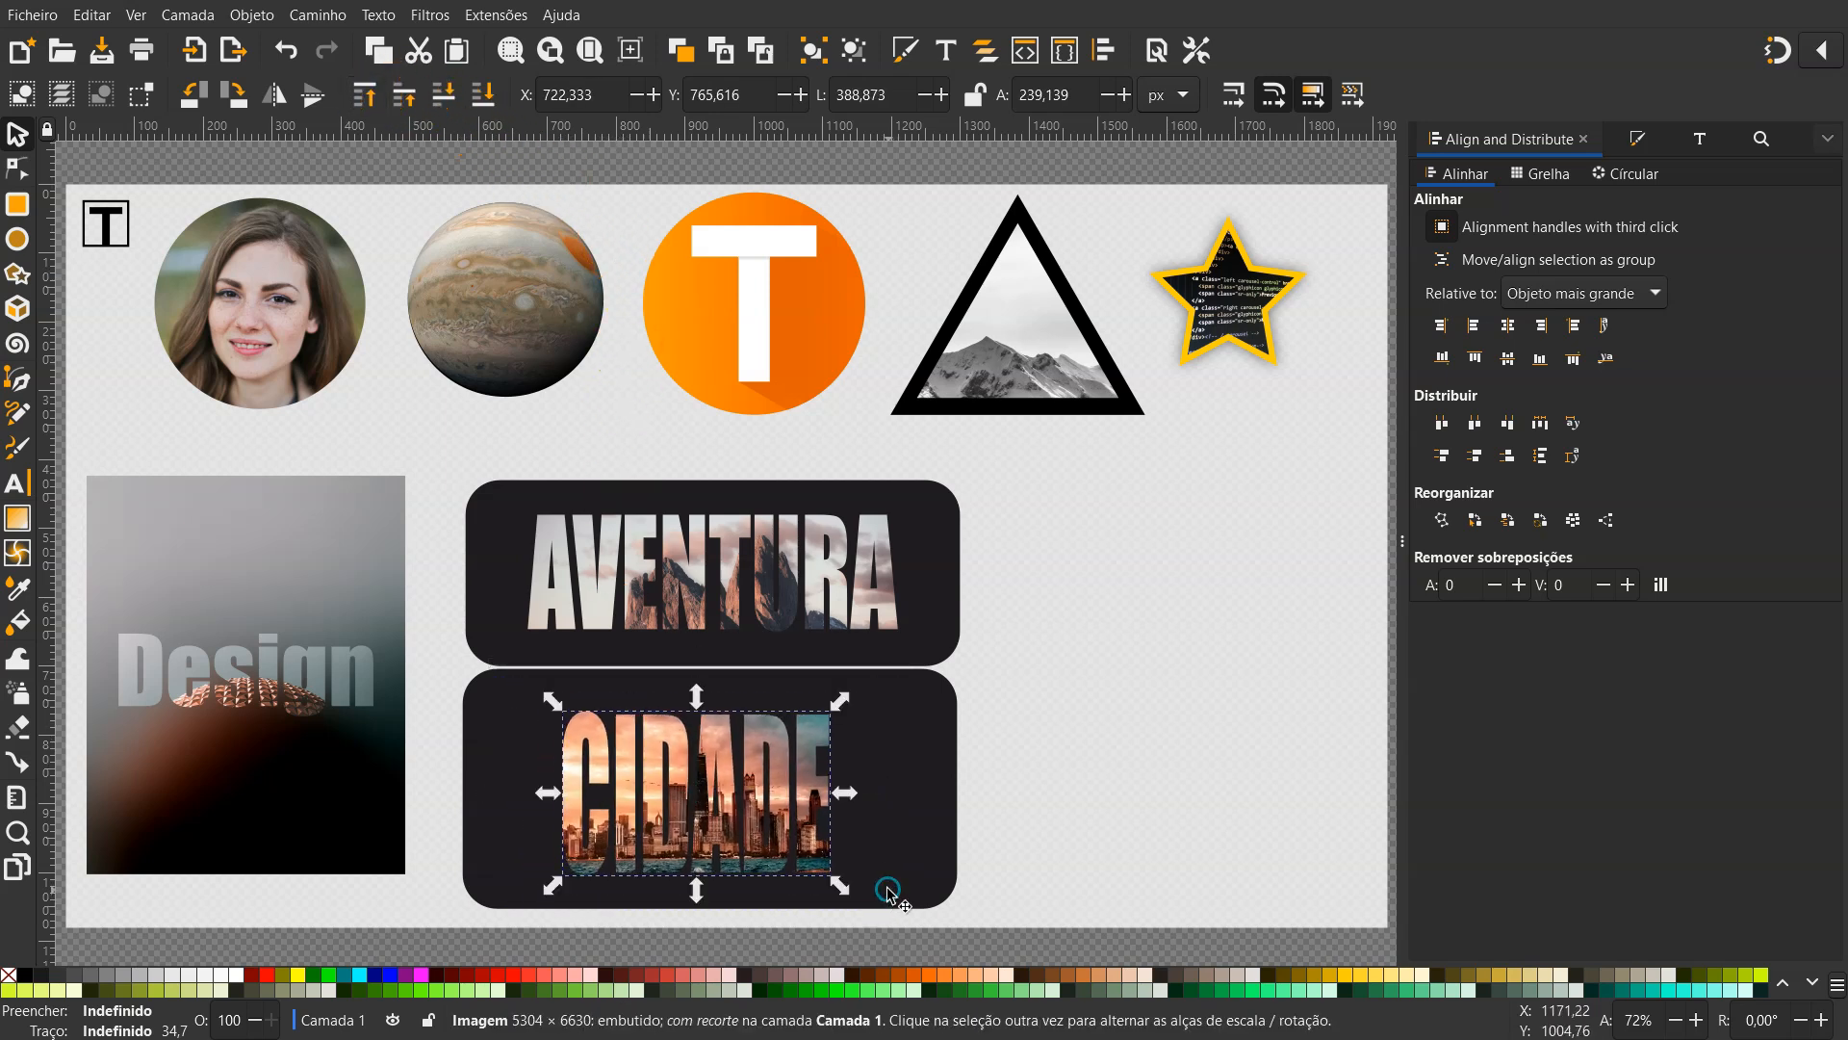
Shrink the lower rounded rectangle to about 509 × 320 px so it frames the "CIDADE" text evenly
left_click(912, 790)
left_click_drag(959, 787, 920, 791)
left_click_drag(912, 659, 887, 677)
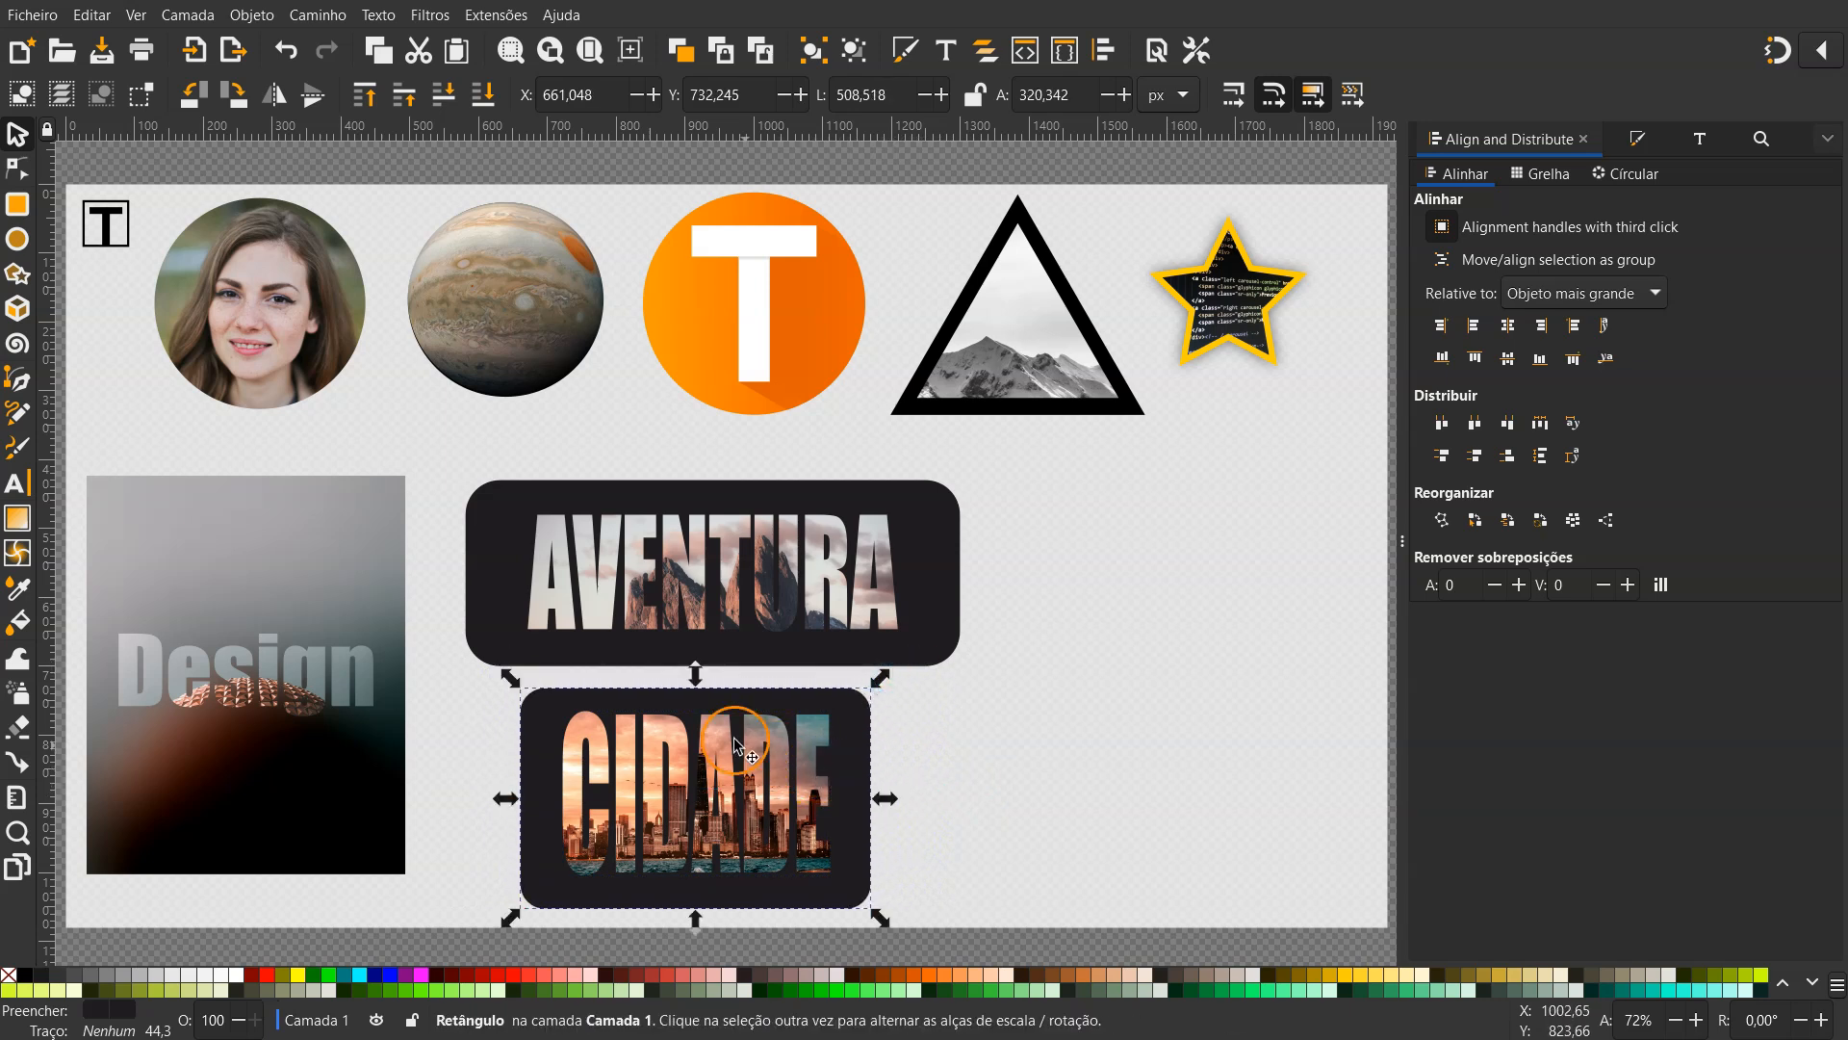
Fill the lower rounded rectangle with teal sampled from the top of the "E" in "CIDADE" and lighten it to 92c5c7
left_click(21, 589)
scroll(825, 722, "up", 6)
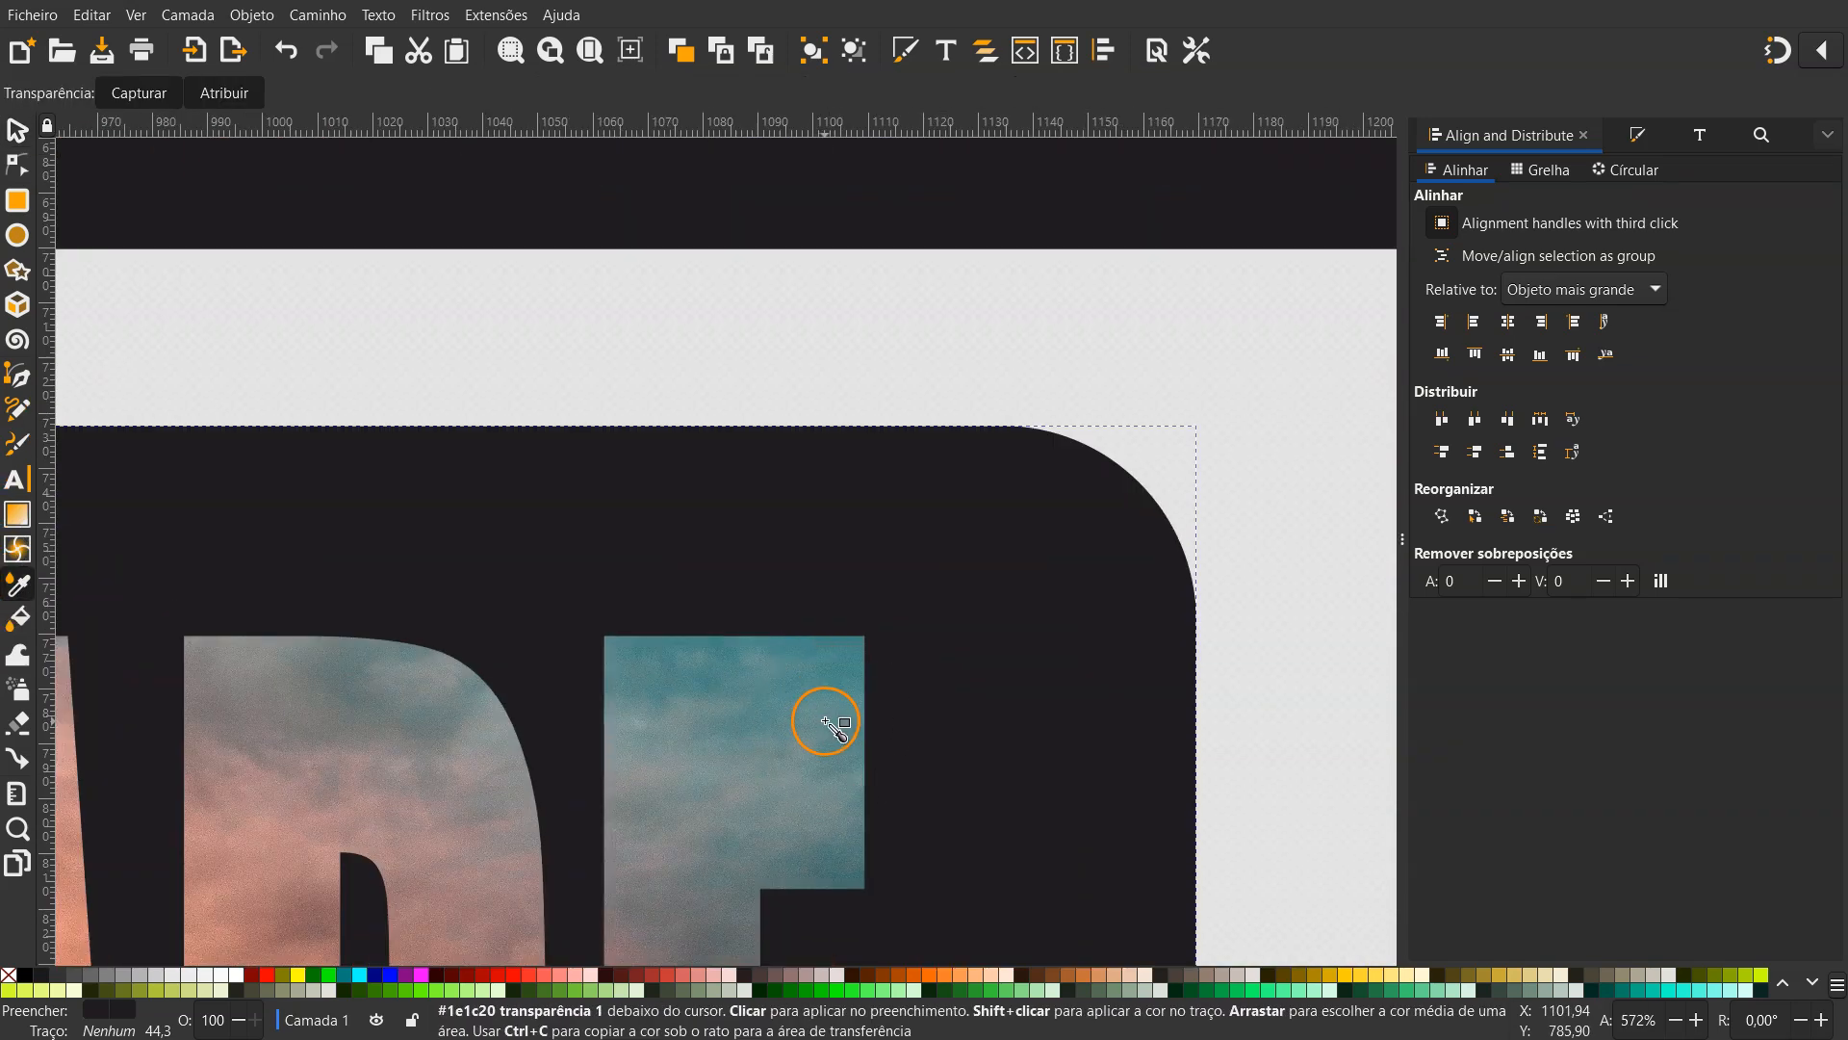
left_click(853, 647)
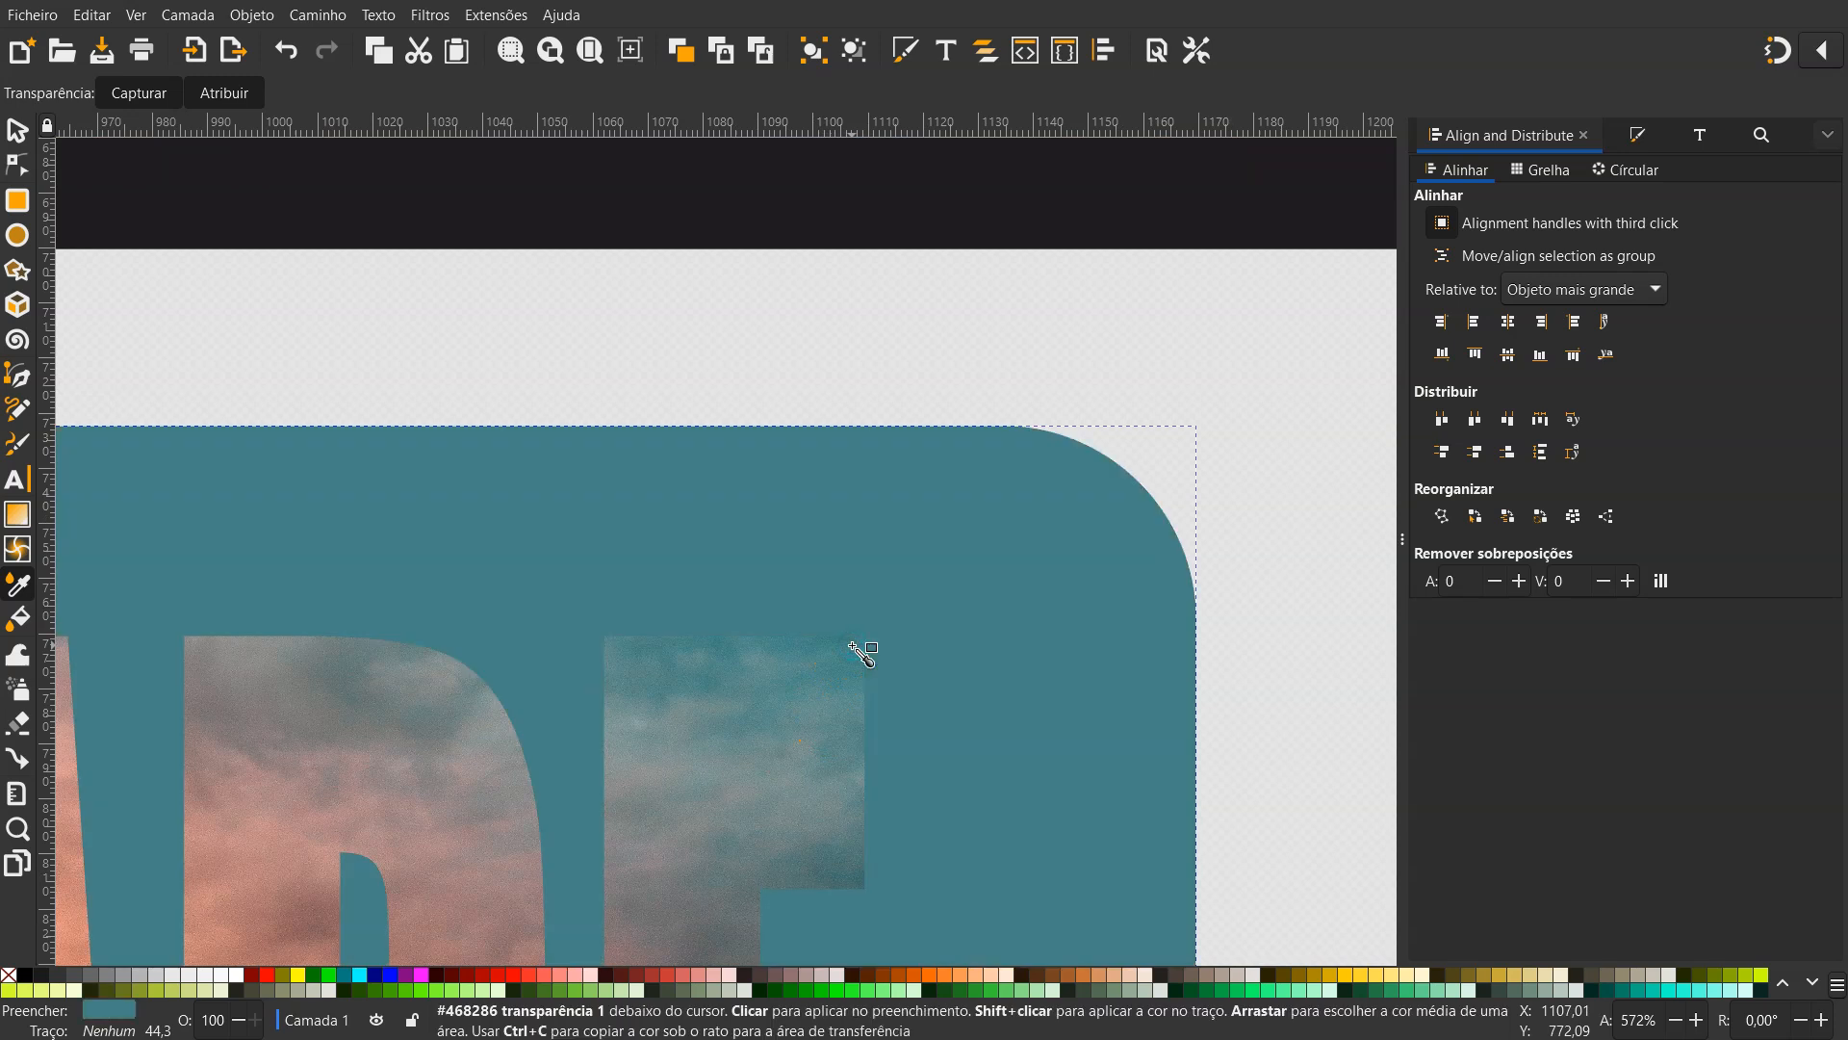
scroll(863, 655, "down", 6)
key("s")
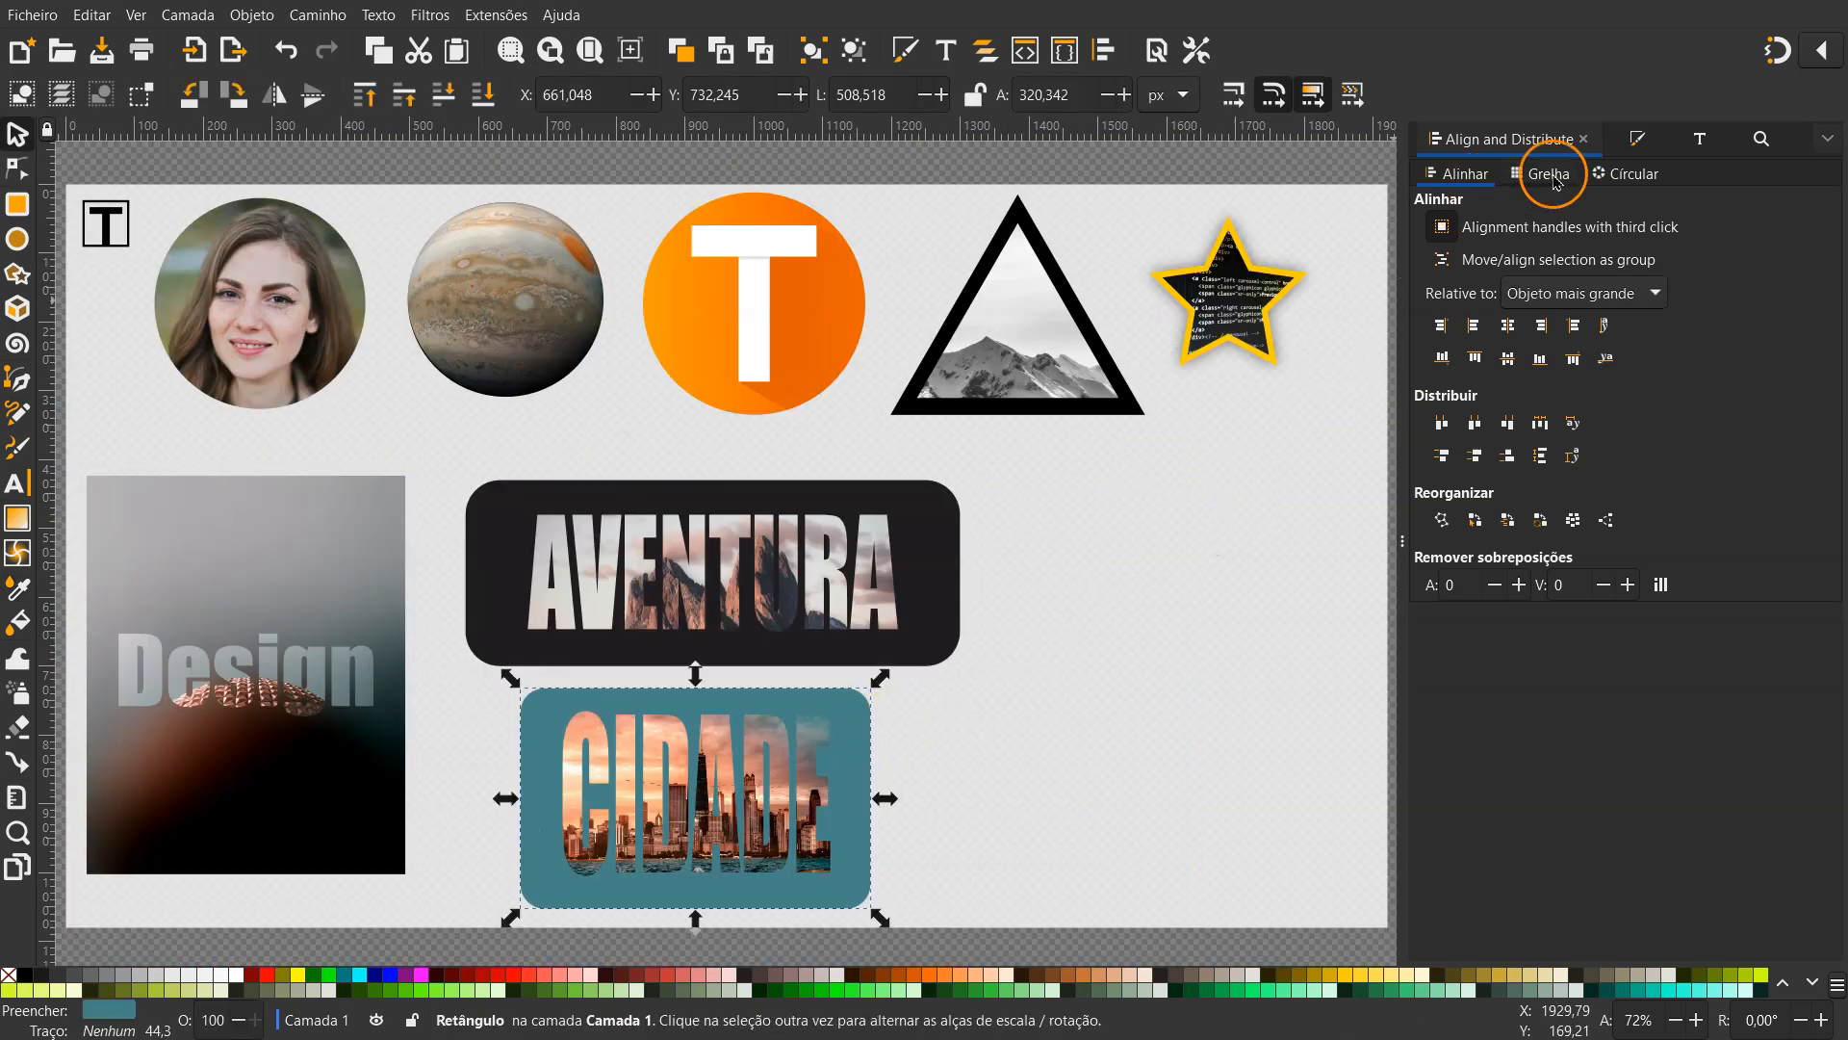
key("ctrl+shift+f")
left_click_drag(1568, 755, 1655, 762)
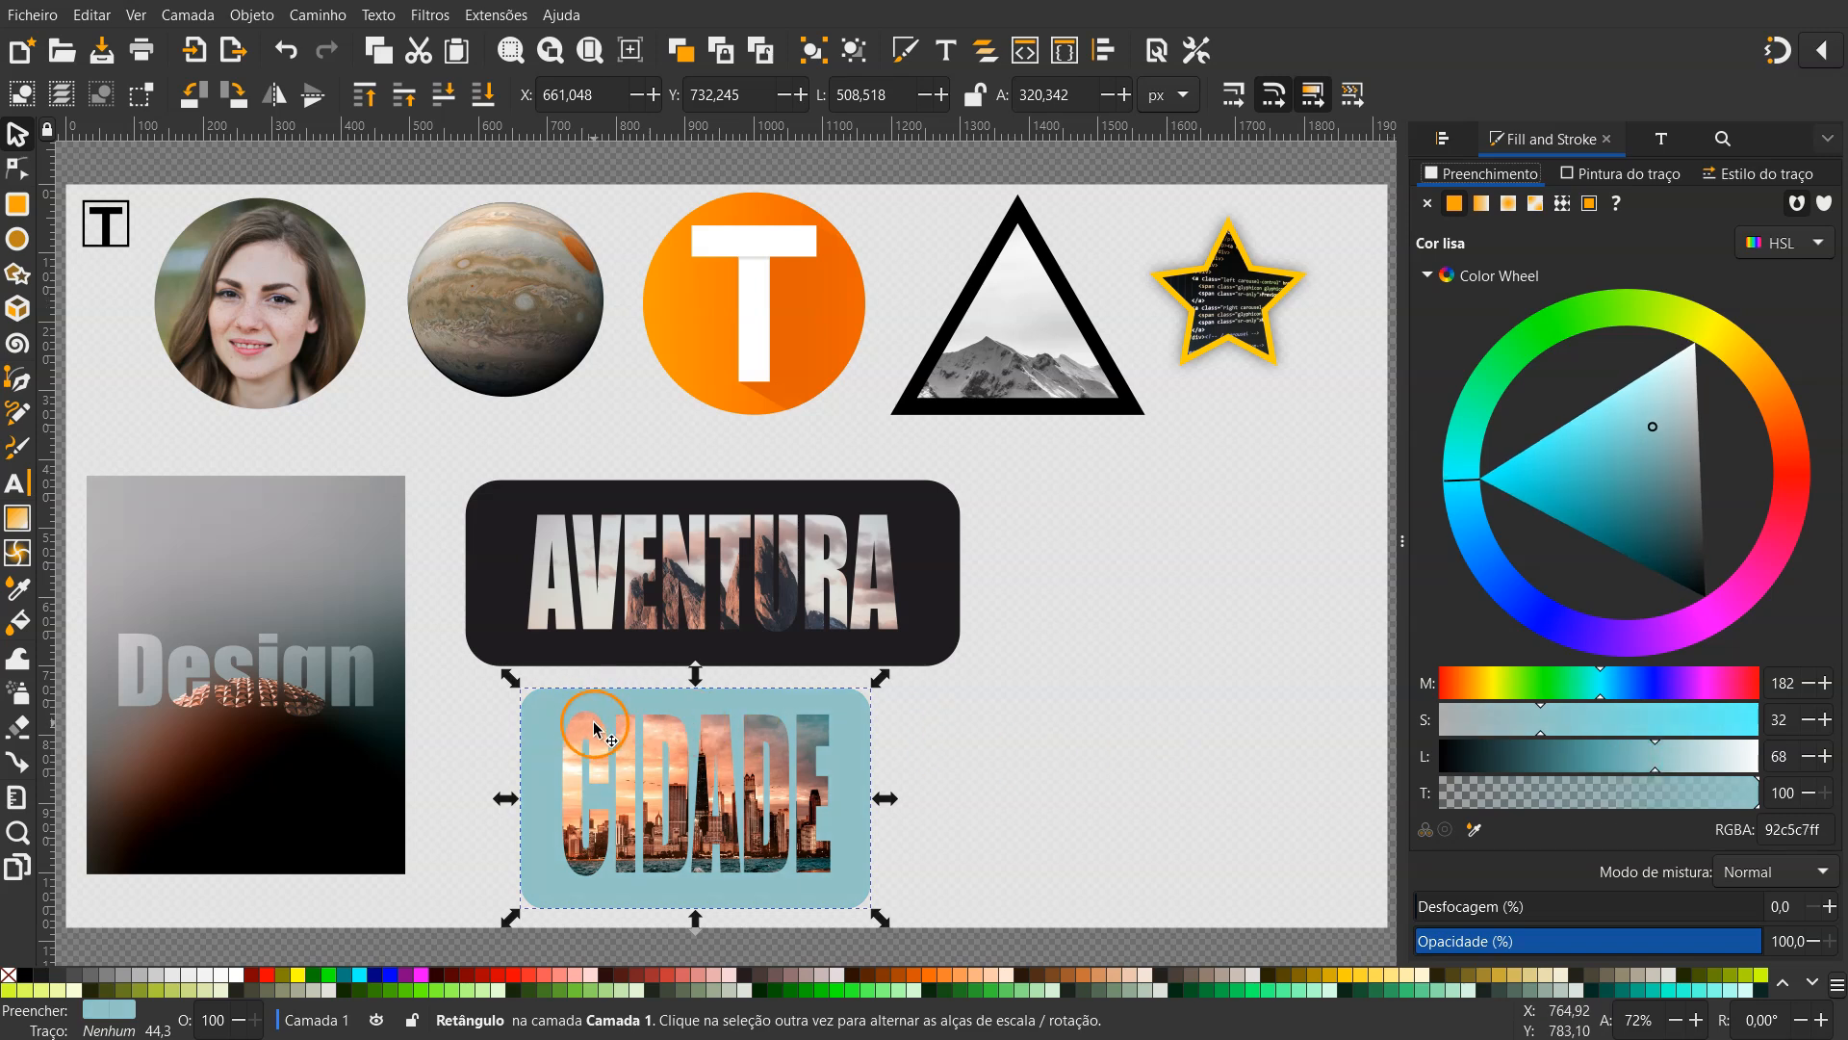
Center the clipped "CIDADE" text horizontally and vertically in the lower rounded rectangle
left_click(693, 737, "shift")
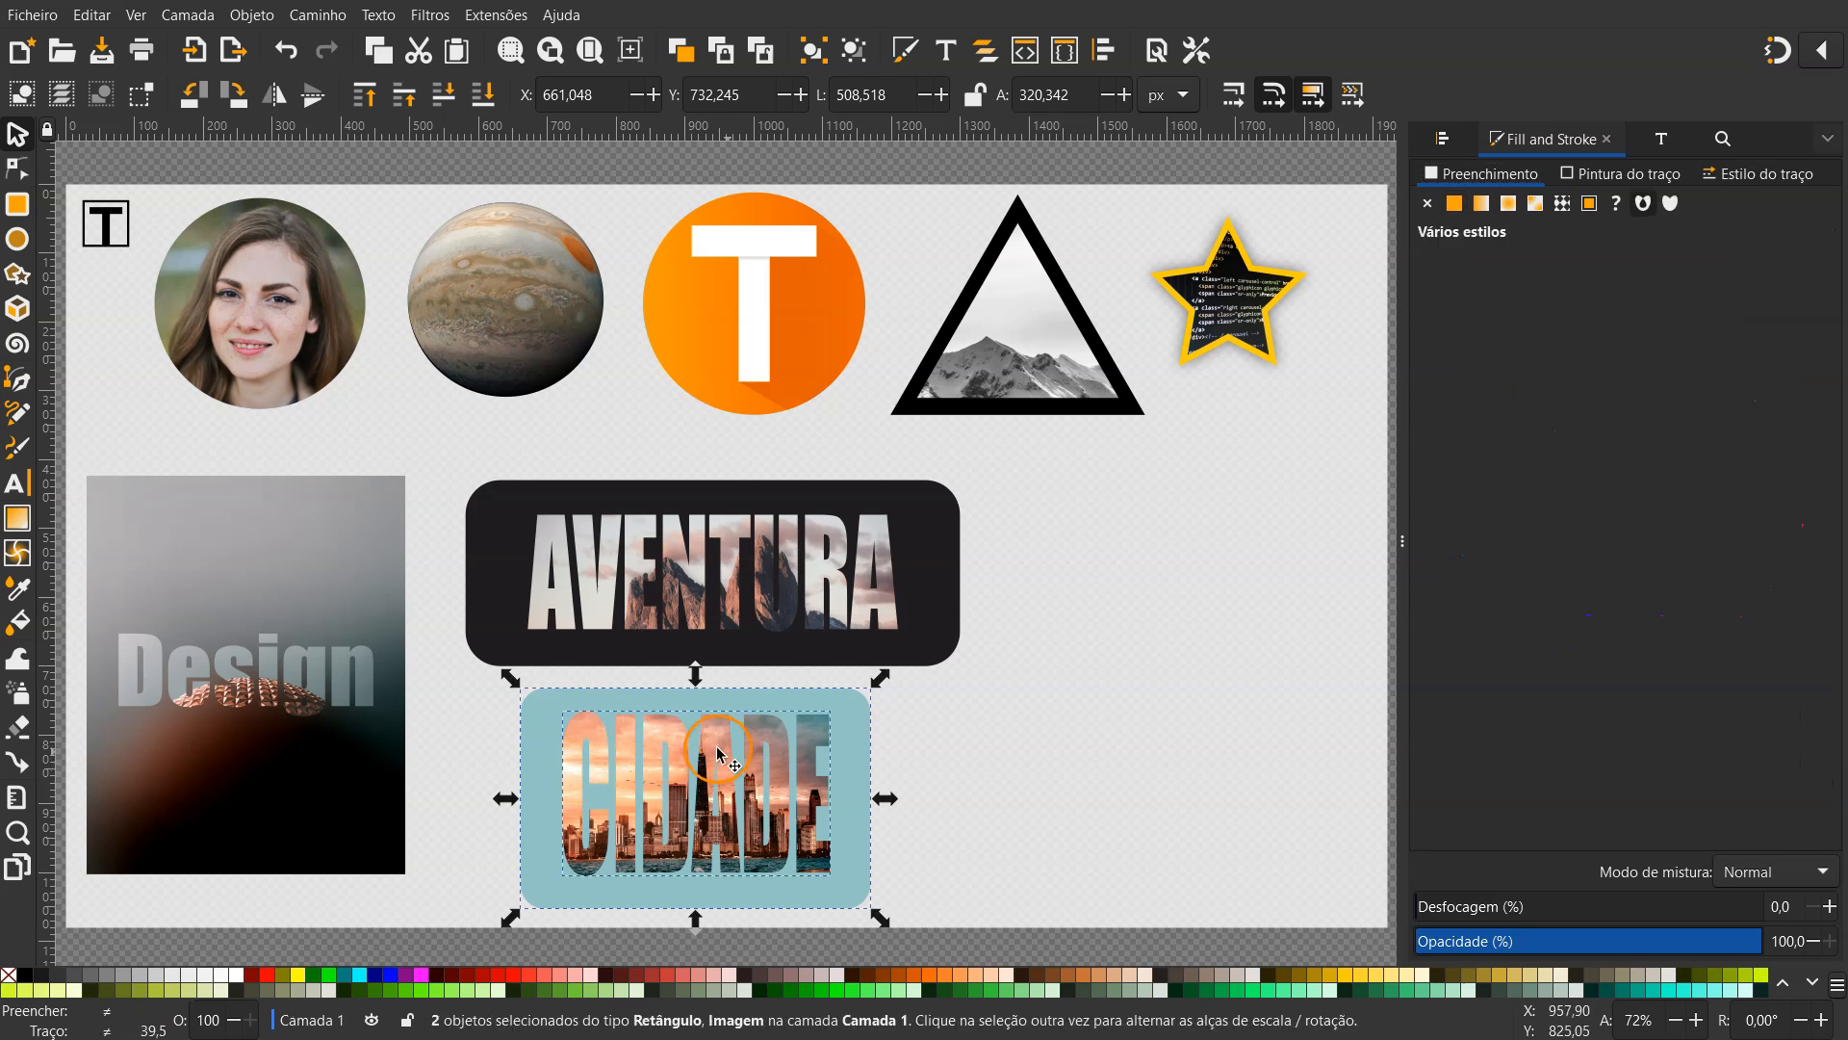
left_click(1444, 140)
left_click(1507, 326)
left_click(1508, 359)
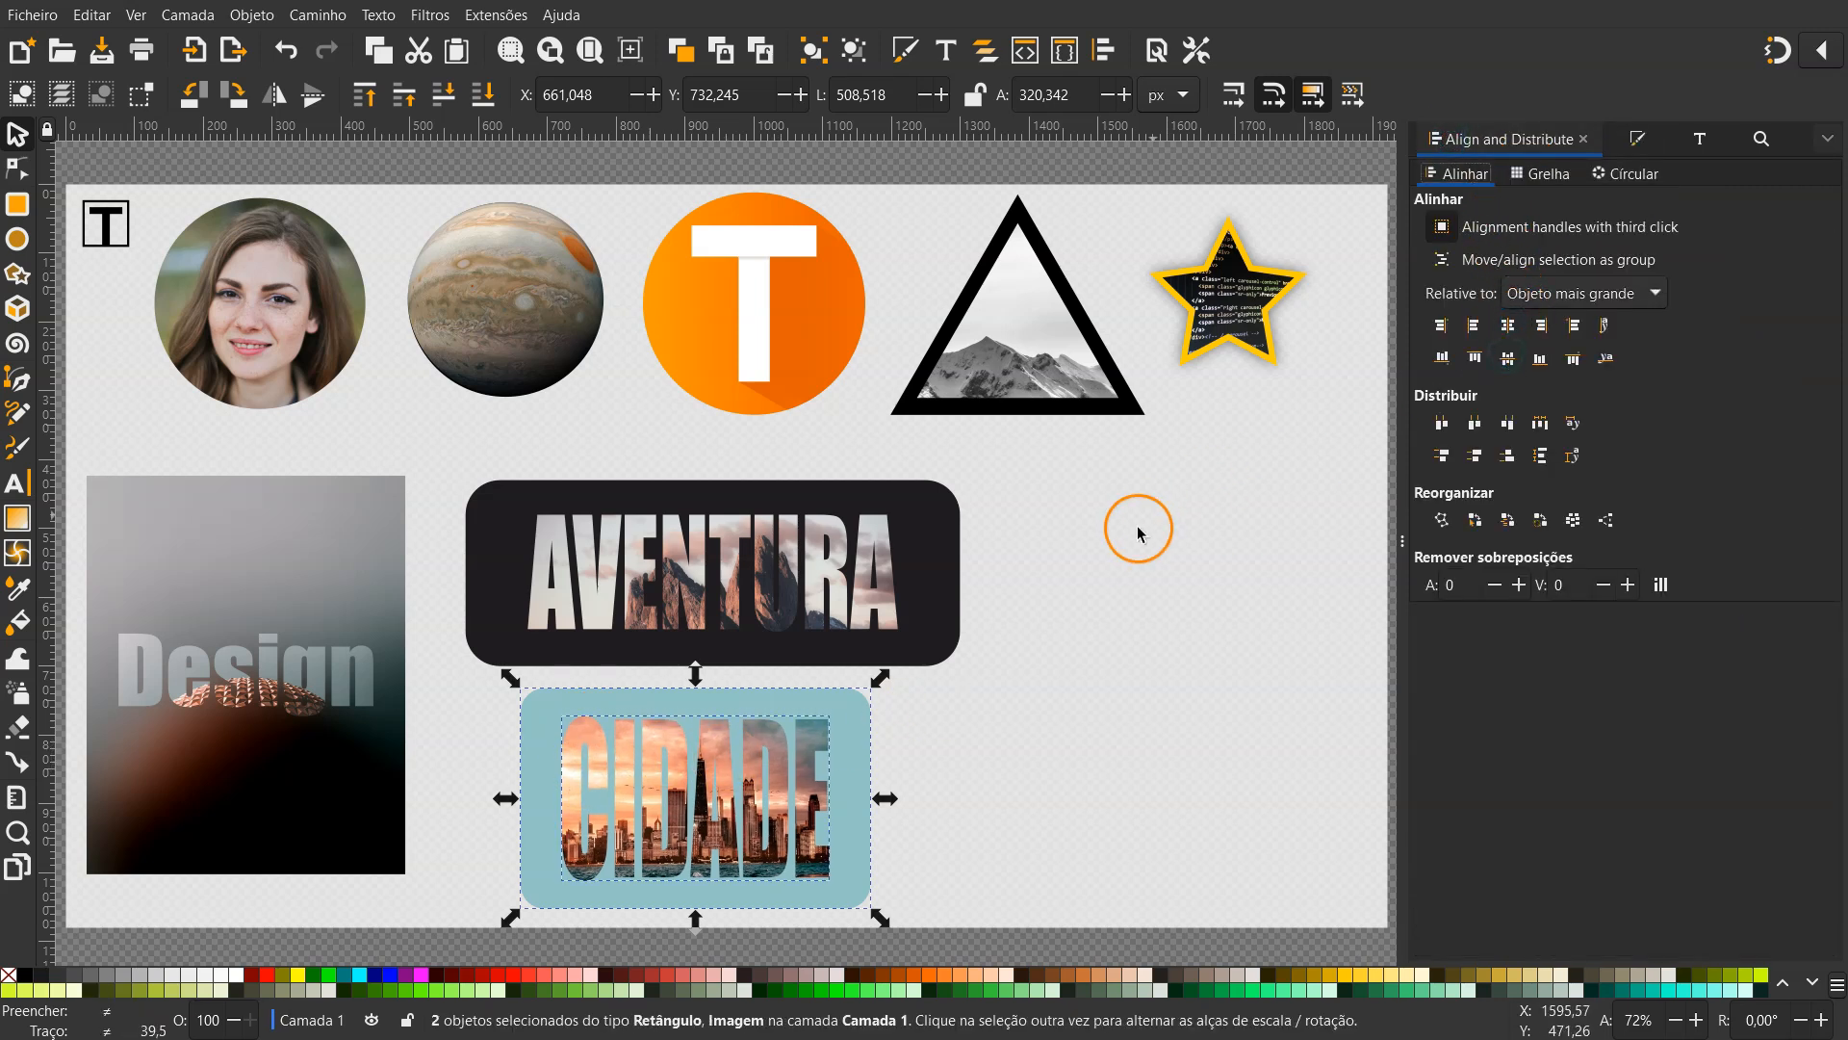
Recolor the lower rounded rectangle with a muted gray-green swatch from the palette
left_click(852, 746)
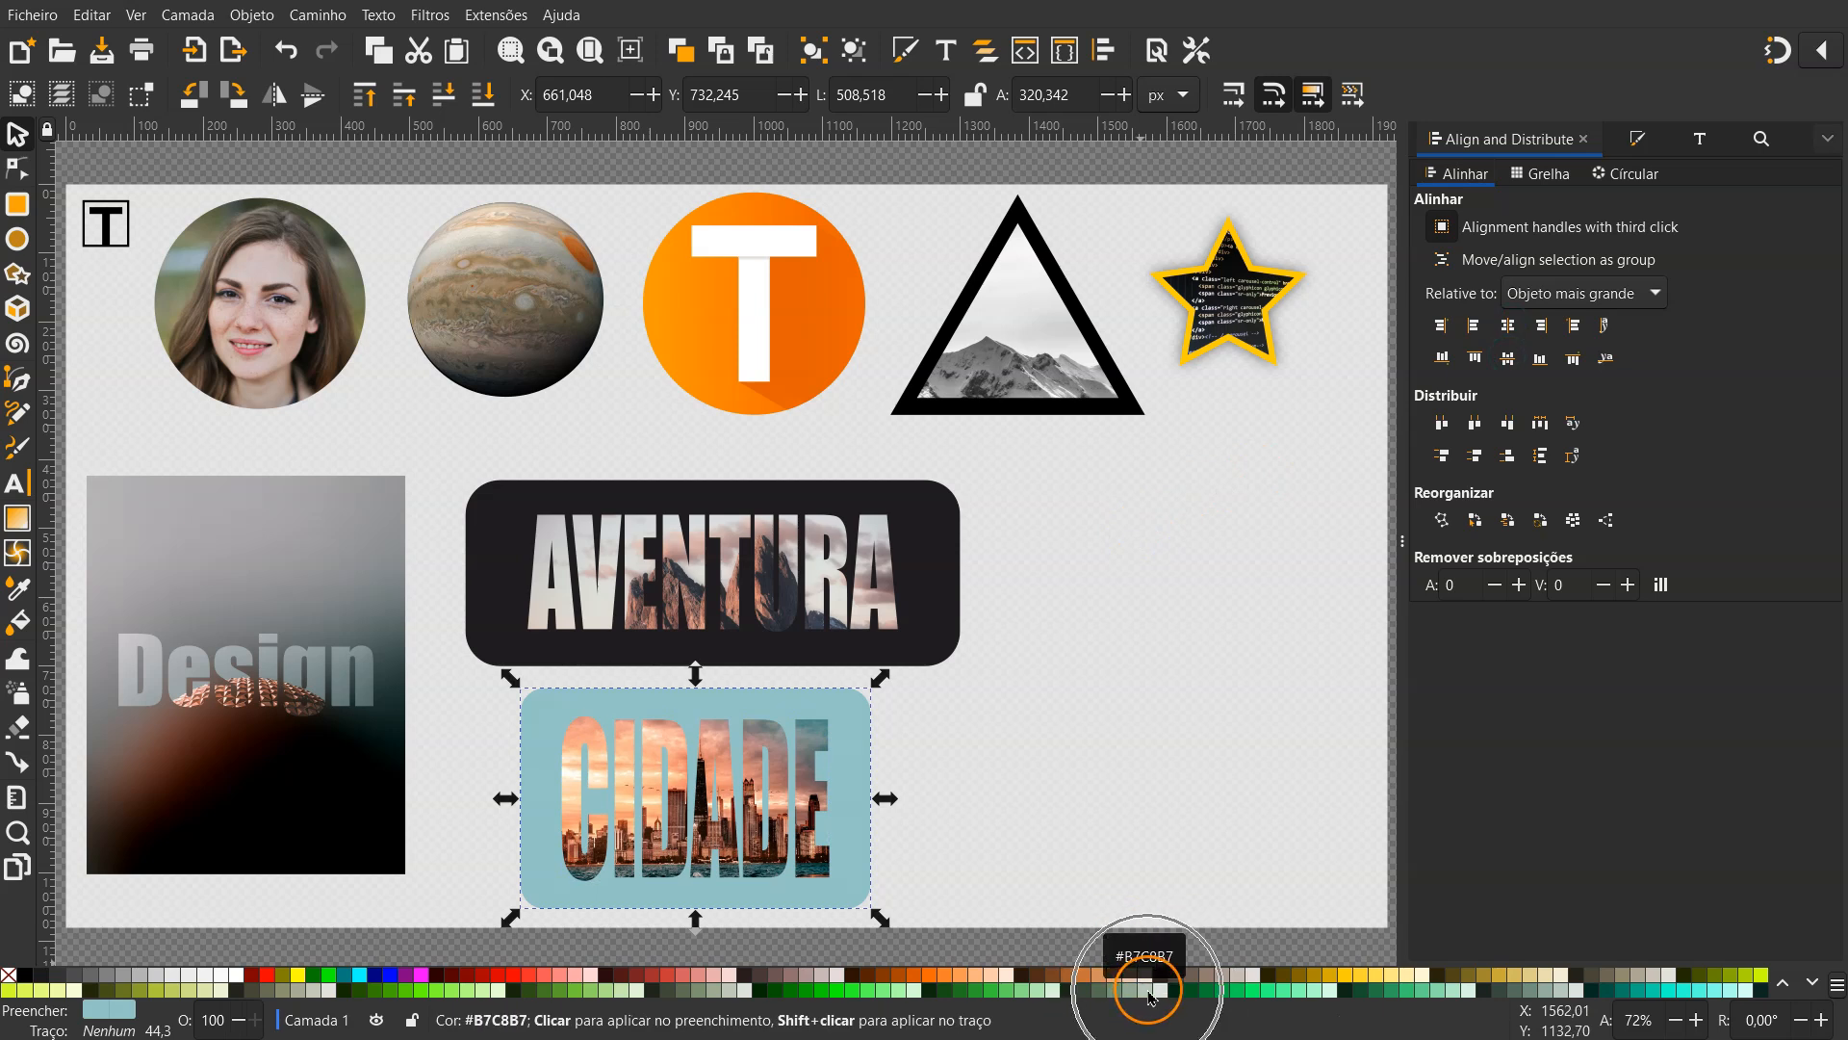
left_click(1152, 993)
left_click(1134, 994)
left_click(1106, 743)
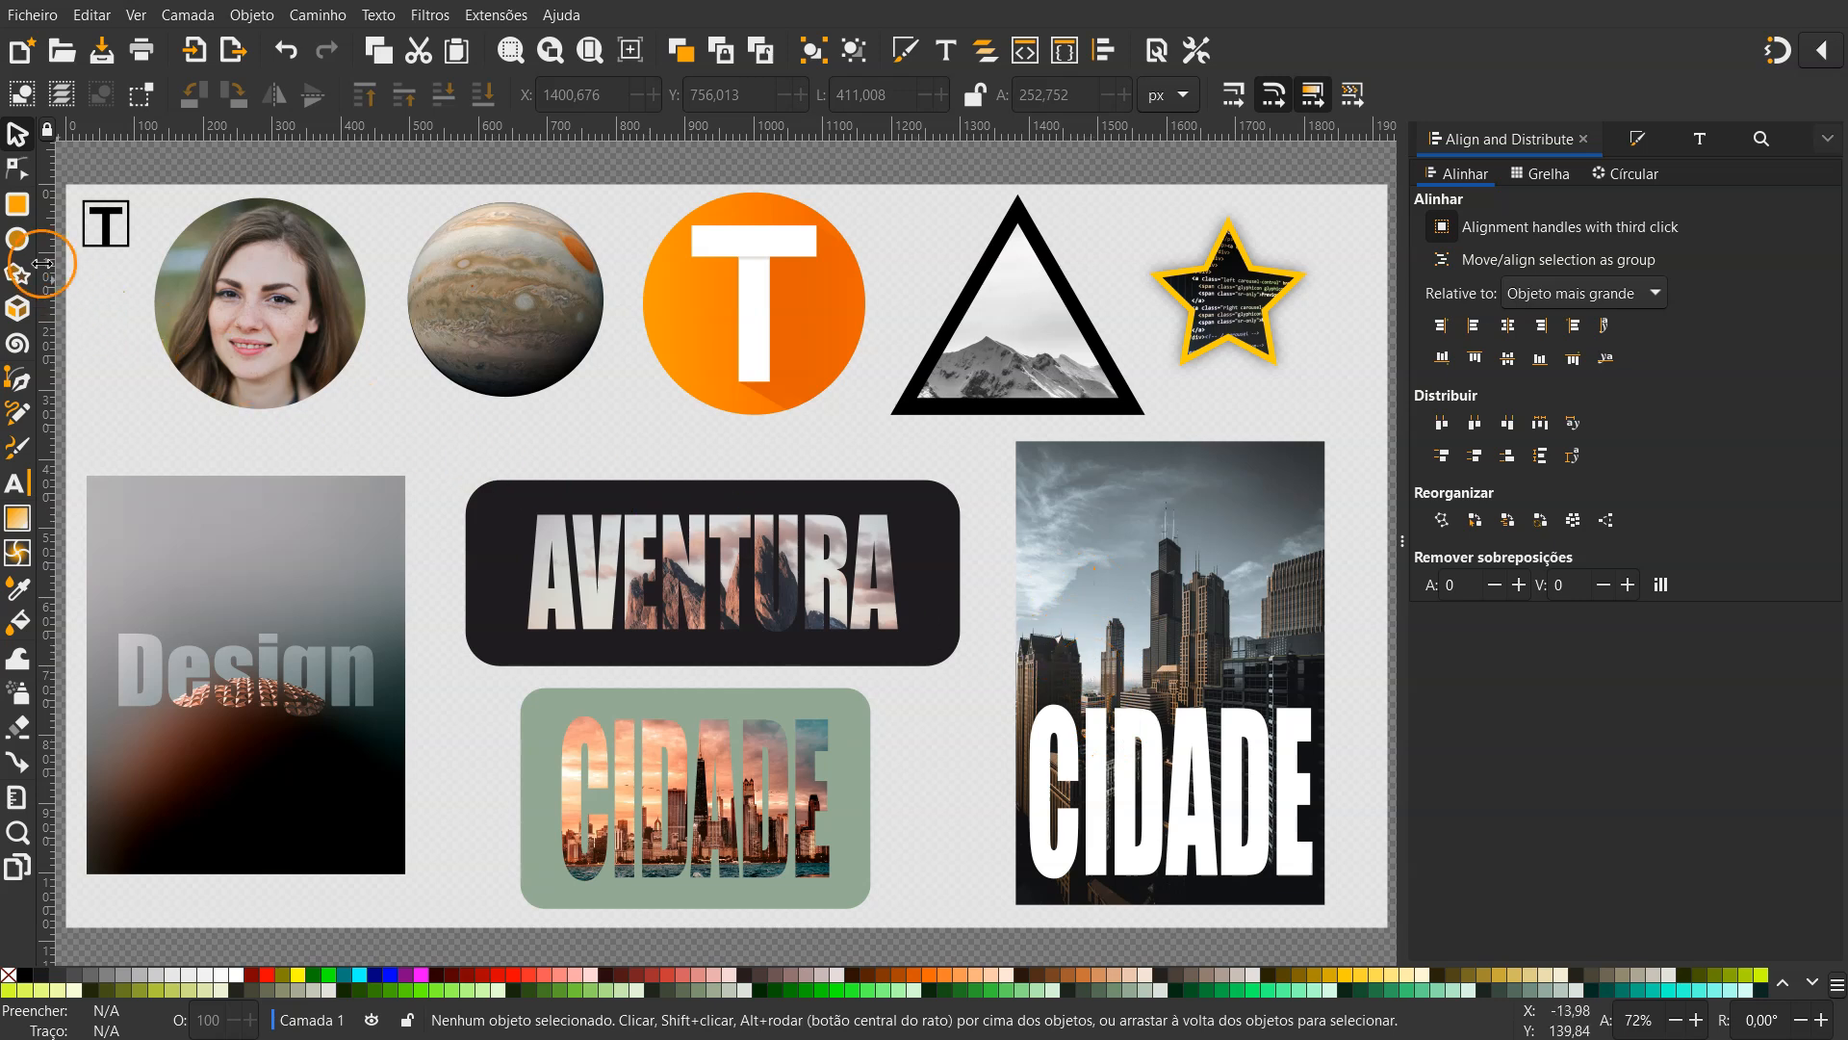
Draw a mid-gray rounded rectangle about 443 × 668 px with a 50 px corner radius over the skyscraper picture
left_click(26, 212)
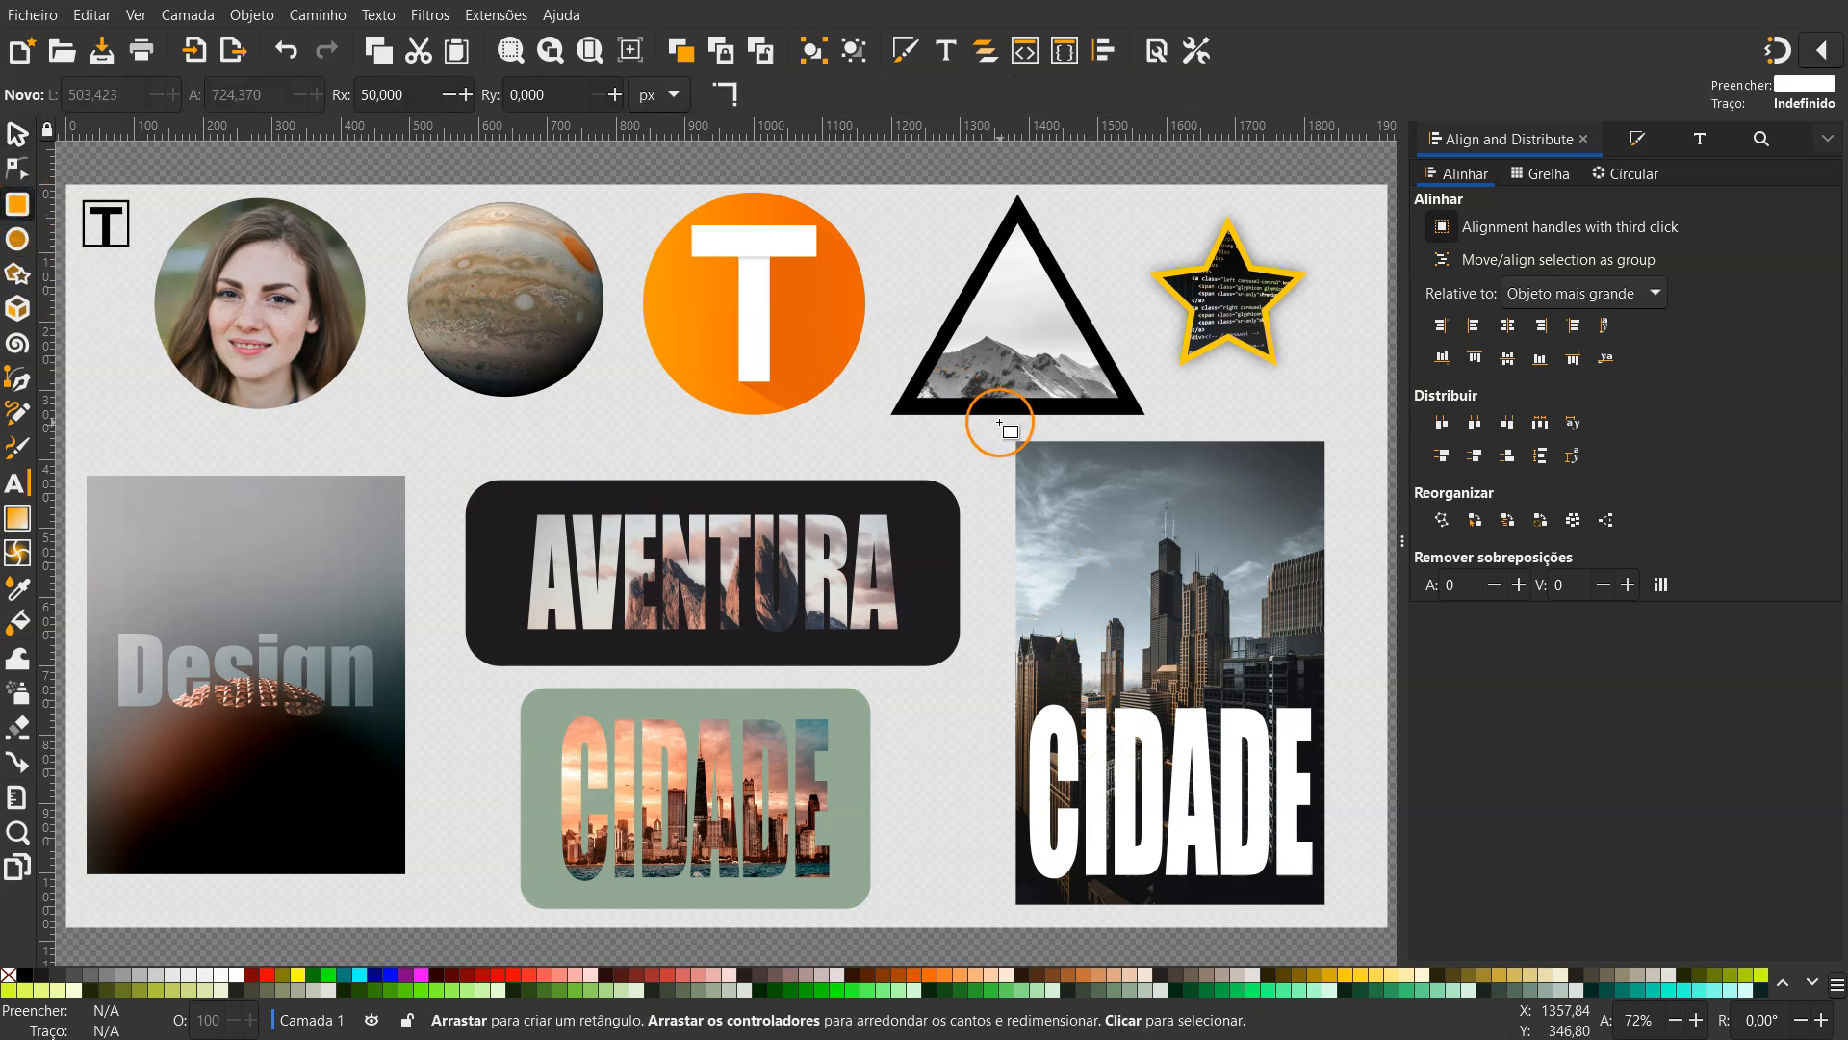
left_click_drag(1019, 444, 1322, 902)
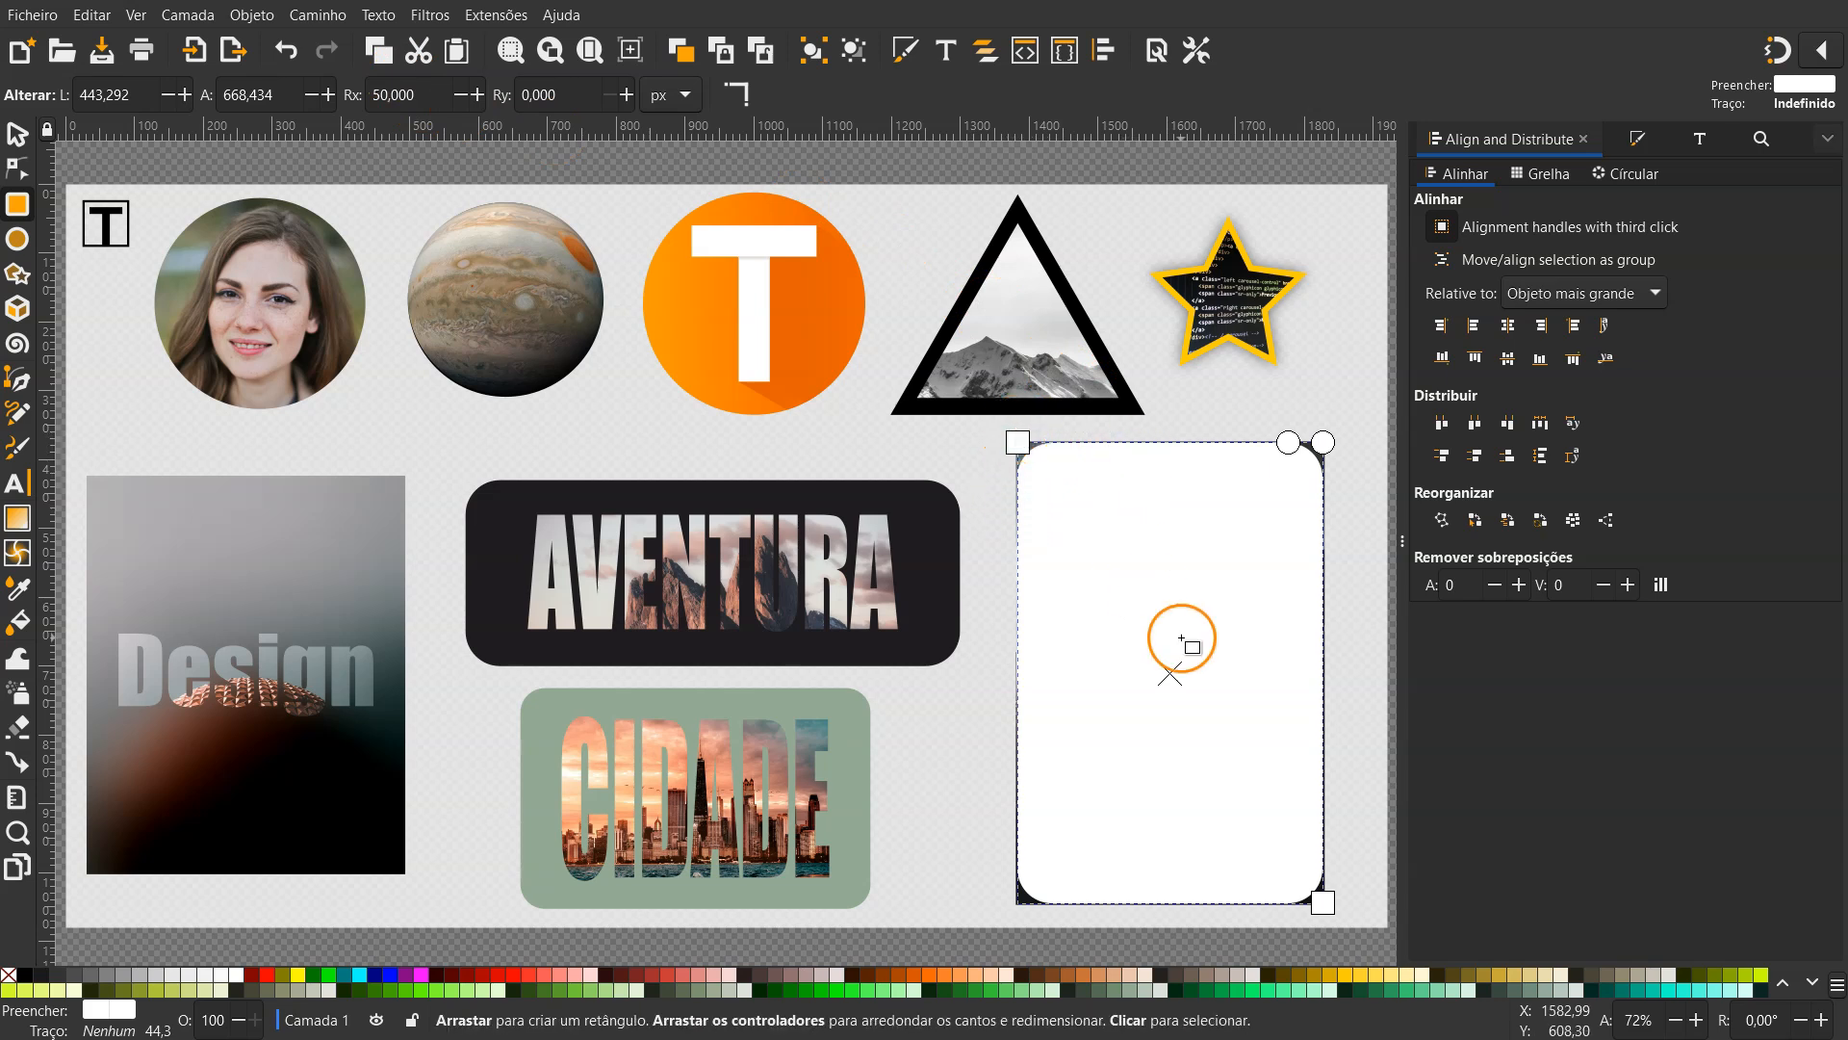
left_click(16, 134)
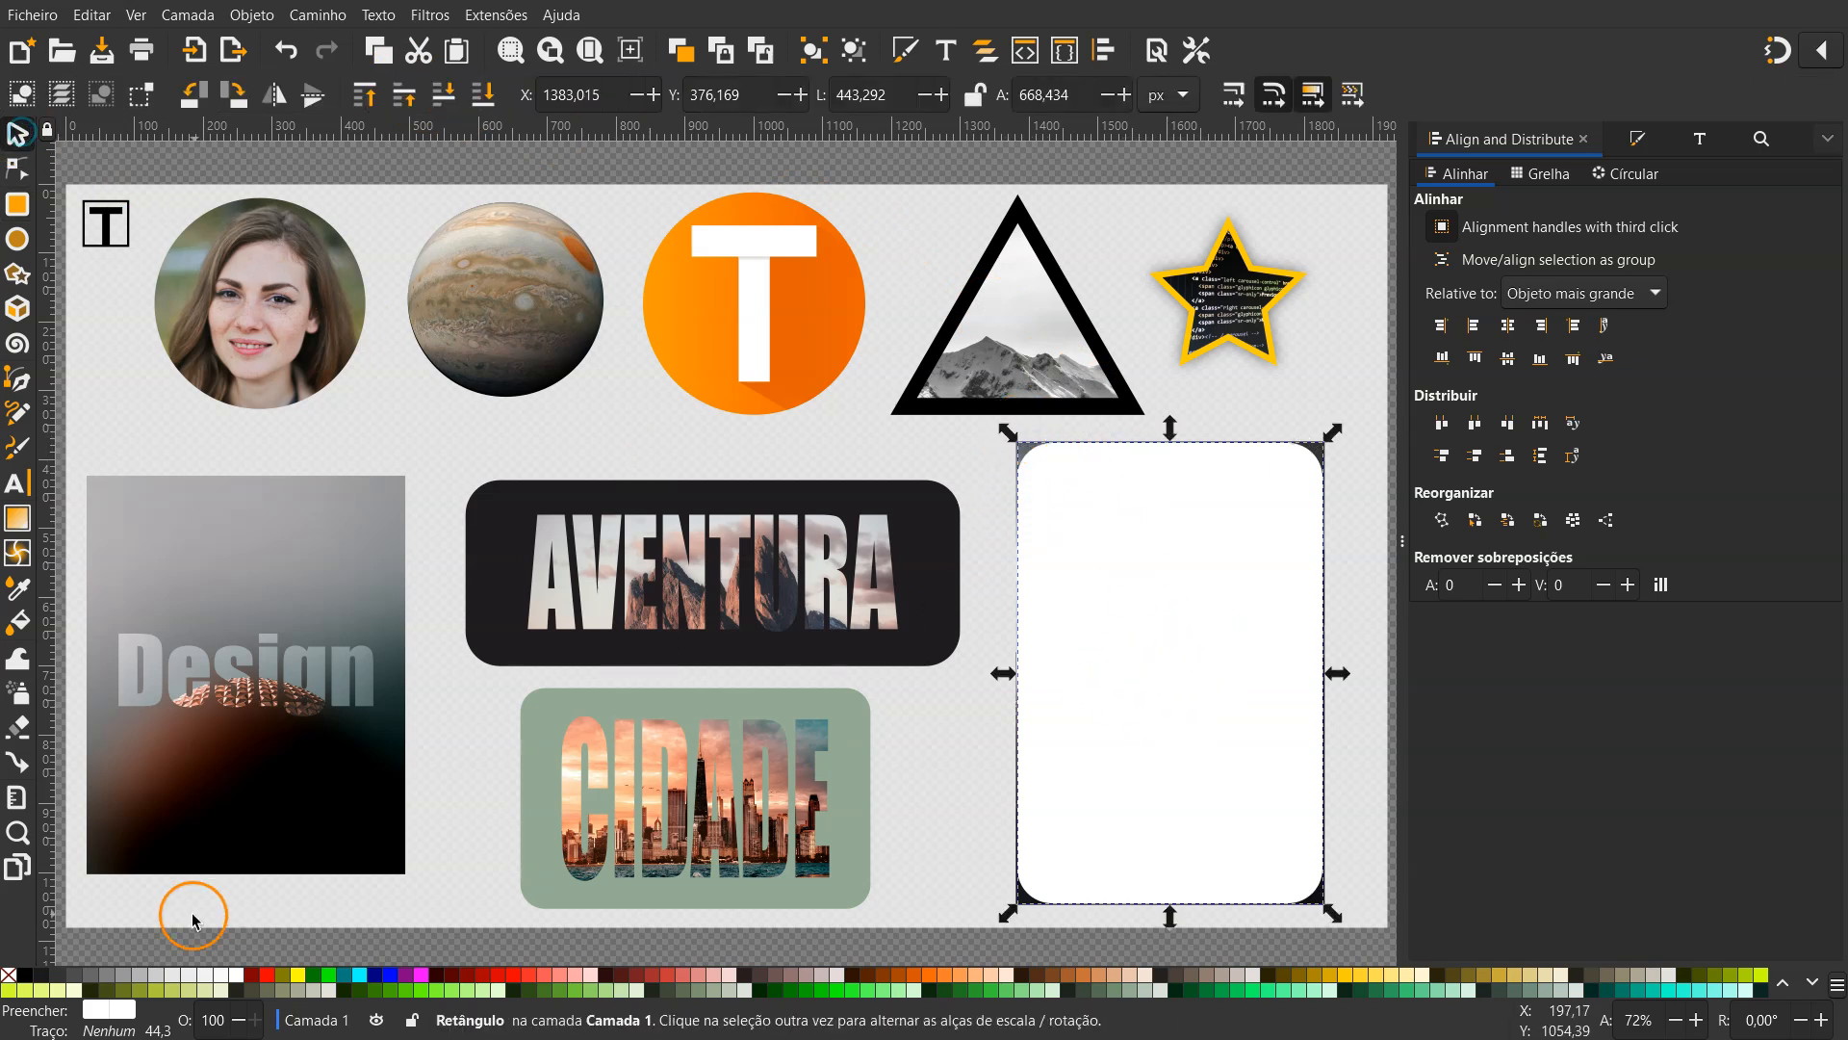
left_click(109, 980)
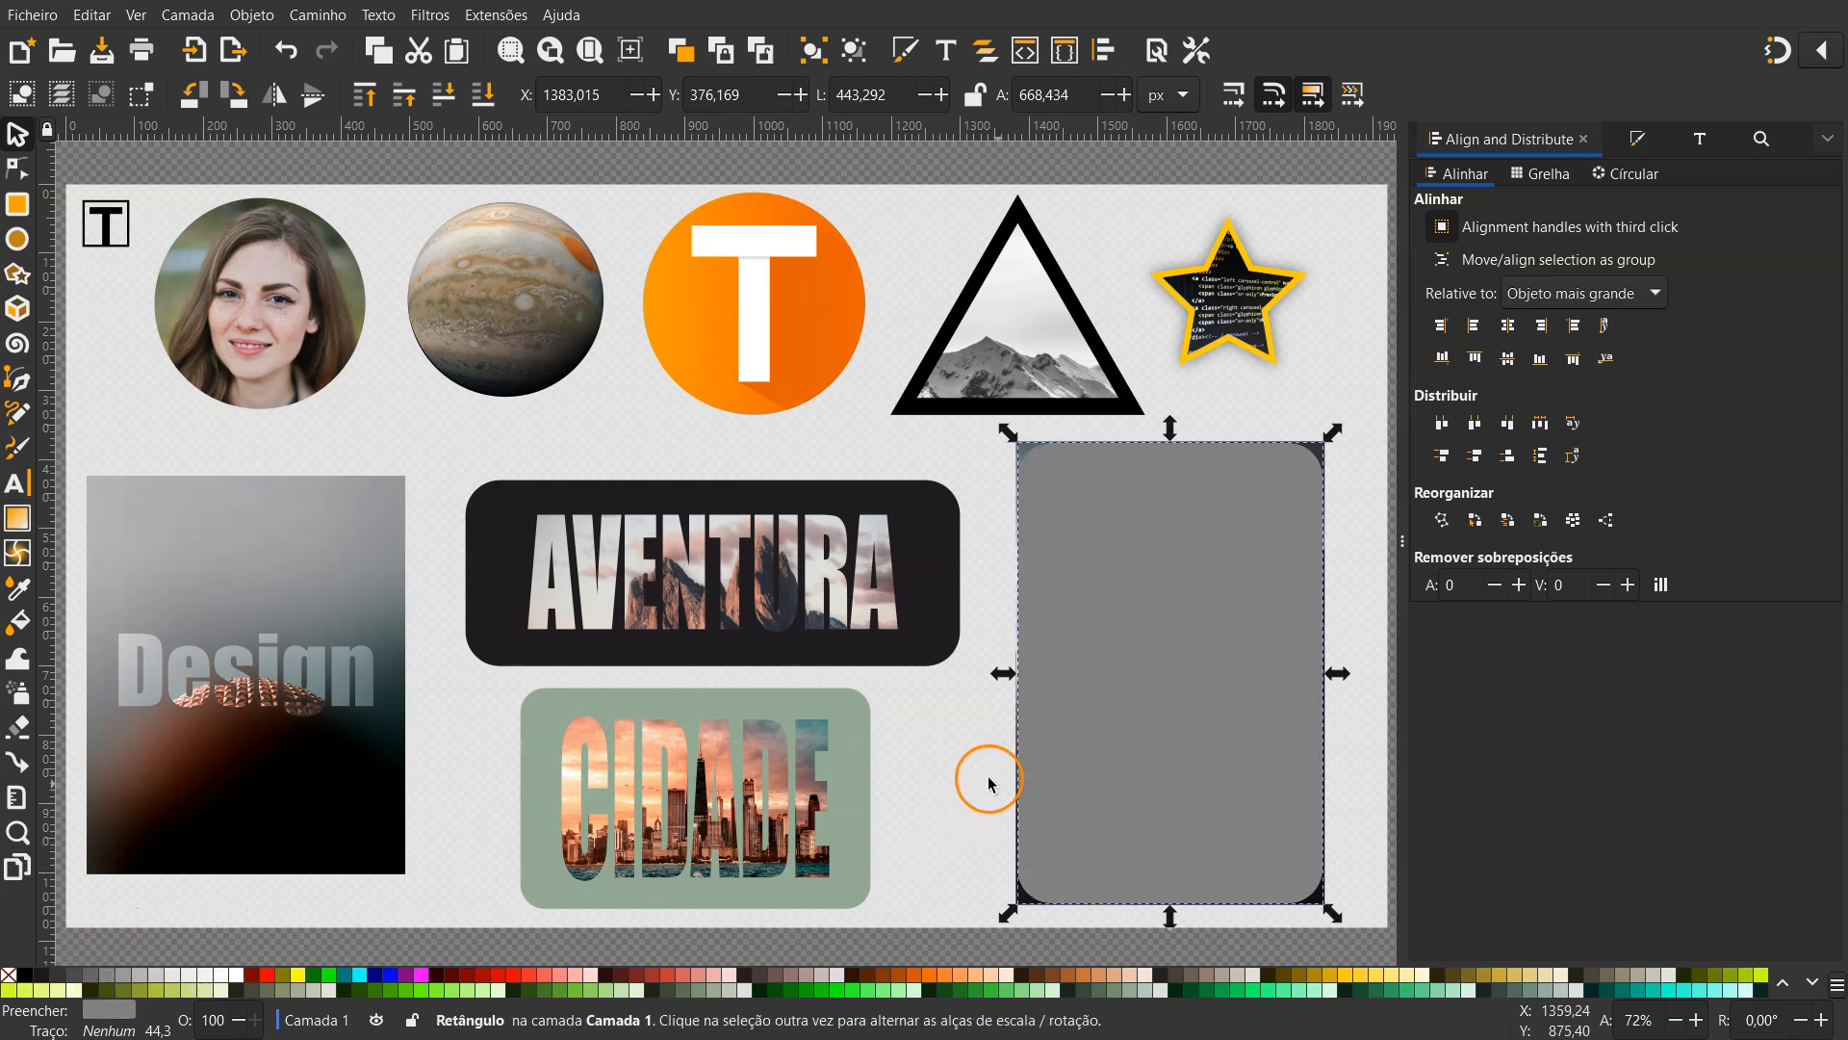
Try lowering the gray rectangle and raising the "CIDADE" text above it, and undo the raised text
left_click(452, 97)
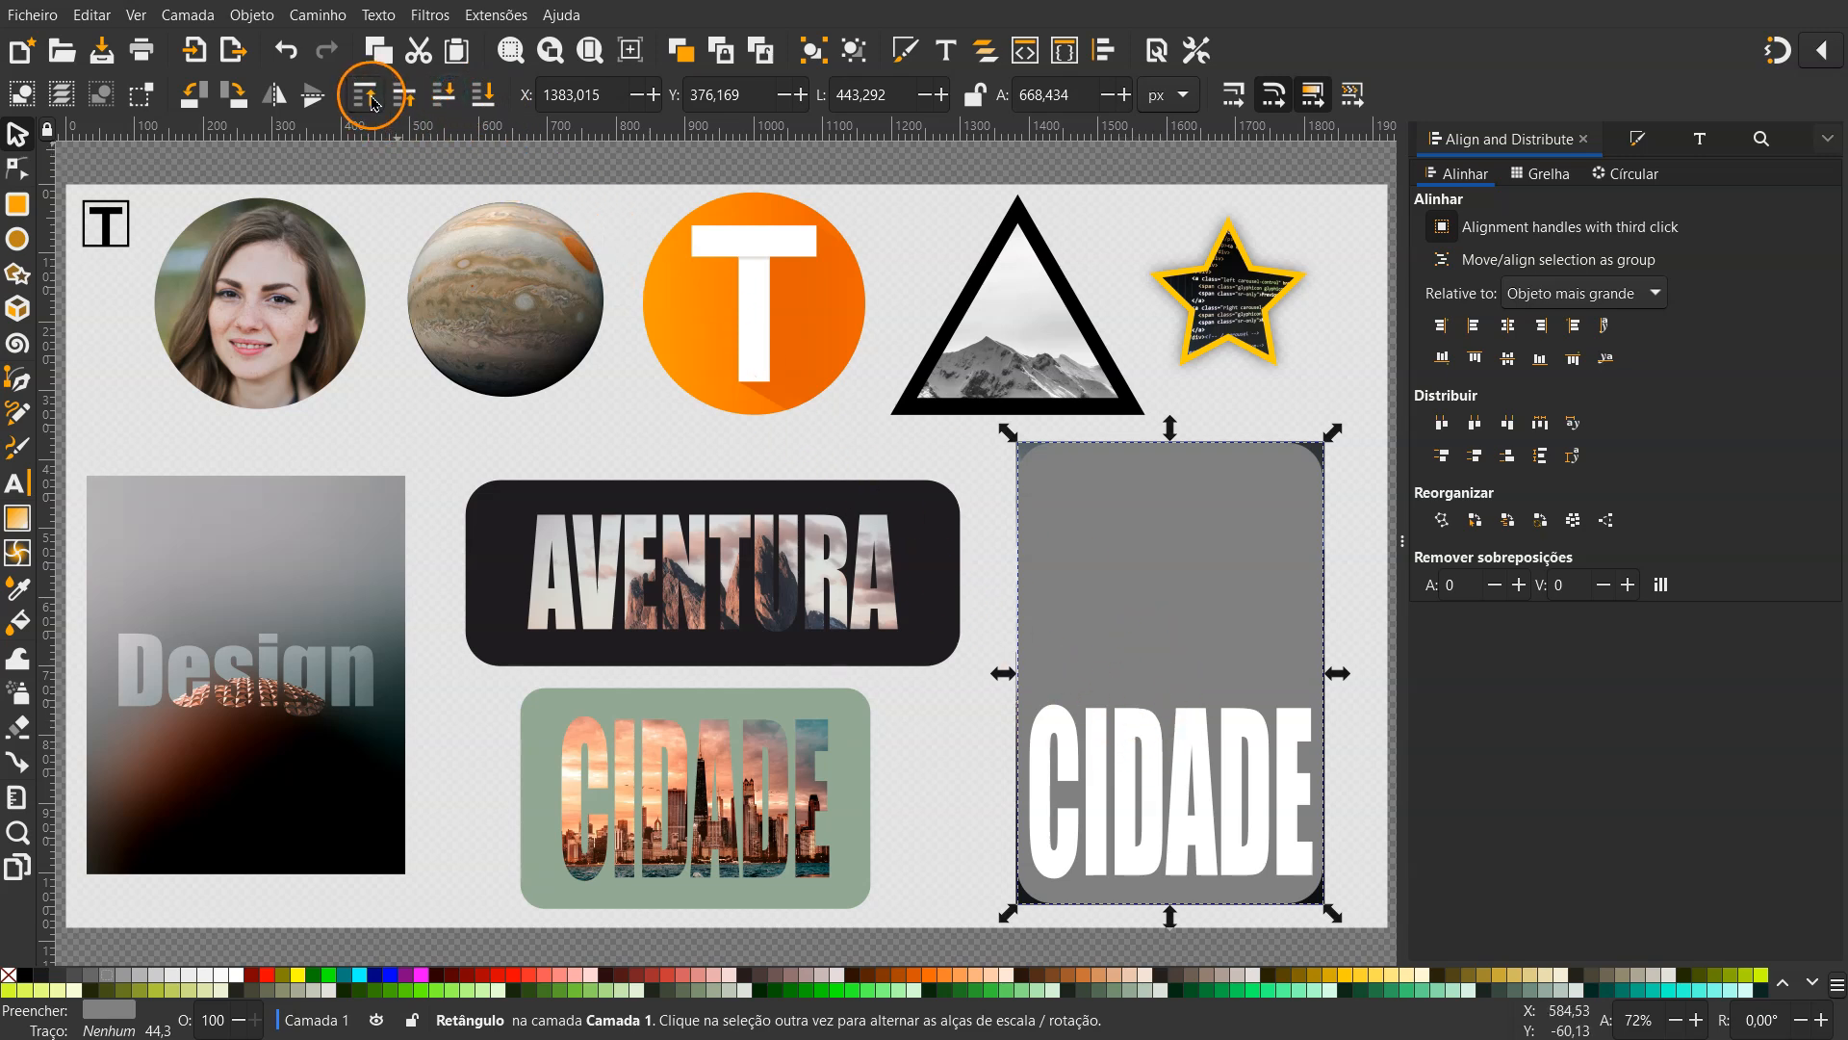
left_click(370, 98)
left_click(1007, 731)
left_click(979, 687)
left_click_drag(977, 681, 1374, 927)
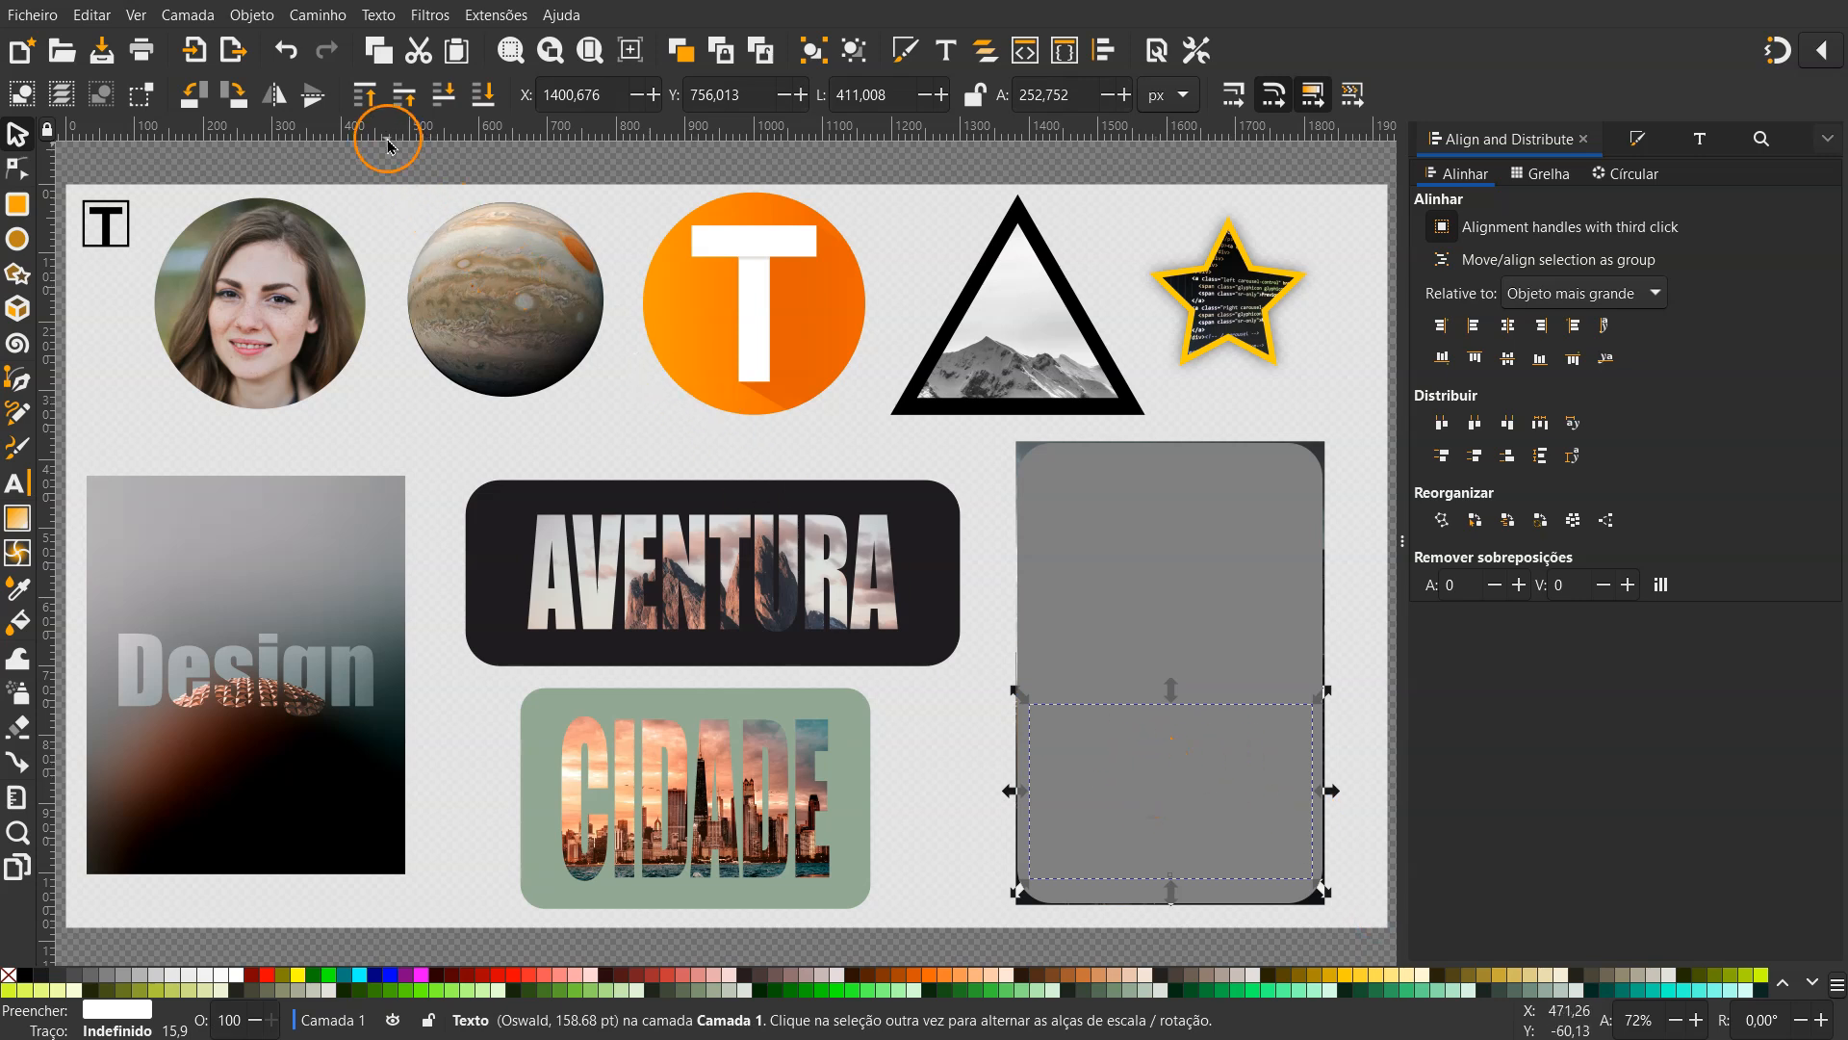
left_click(370, 96)
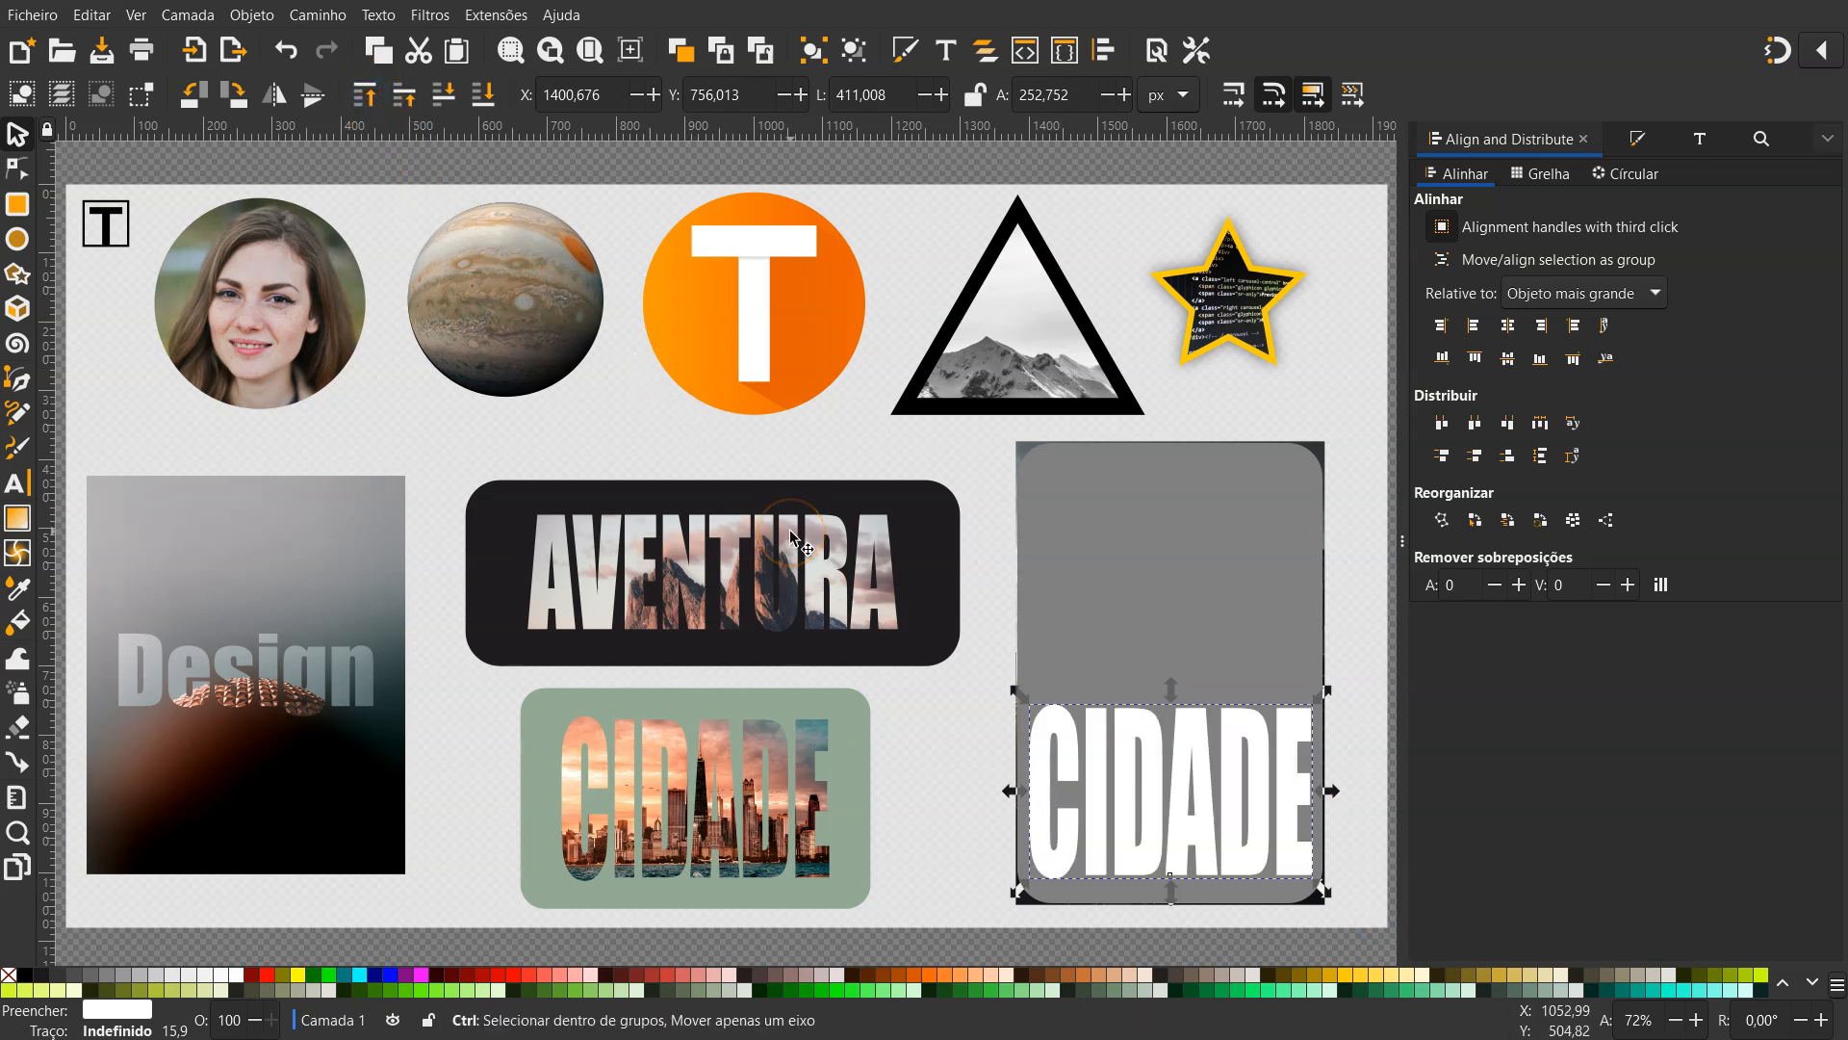
key("ctrl+z")
Select the hidden "CIDADE" text by shifting the gray rectangle aside, undo the shift, and raise the text to the top
left_click(947, 781)
left_click_drag(1139, 633, 1257, 636)
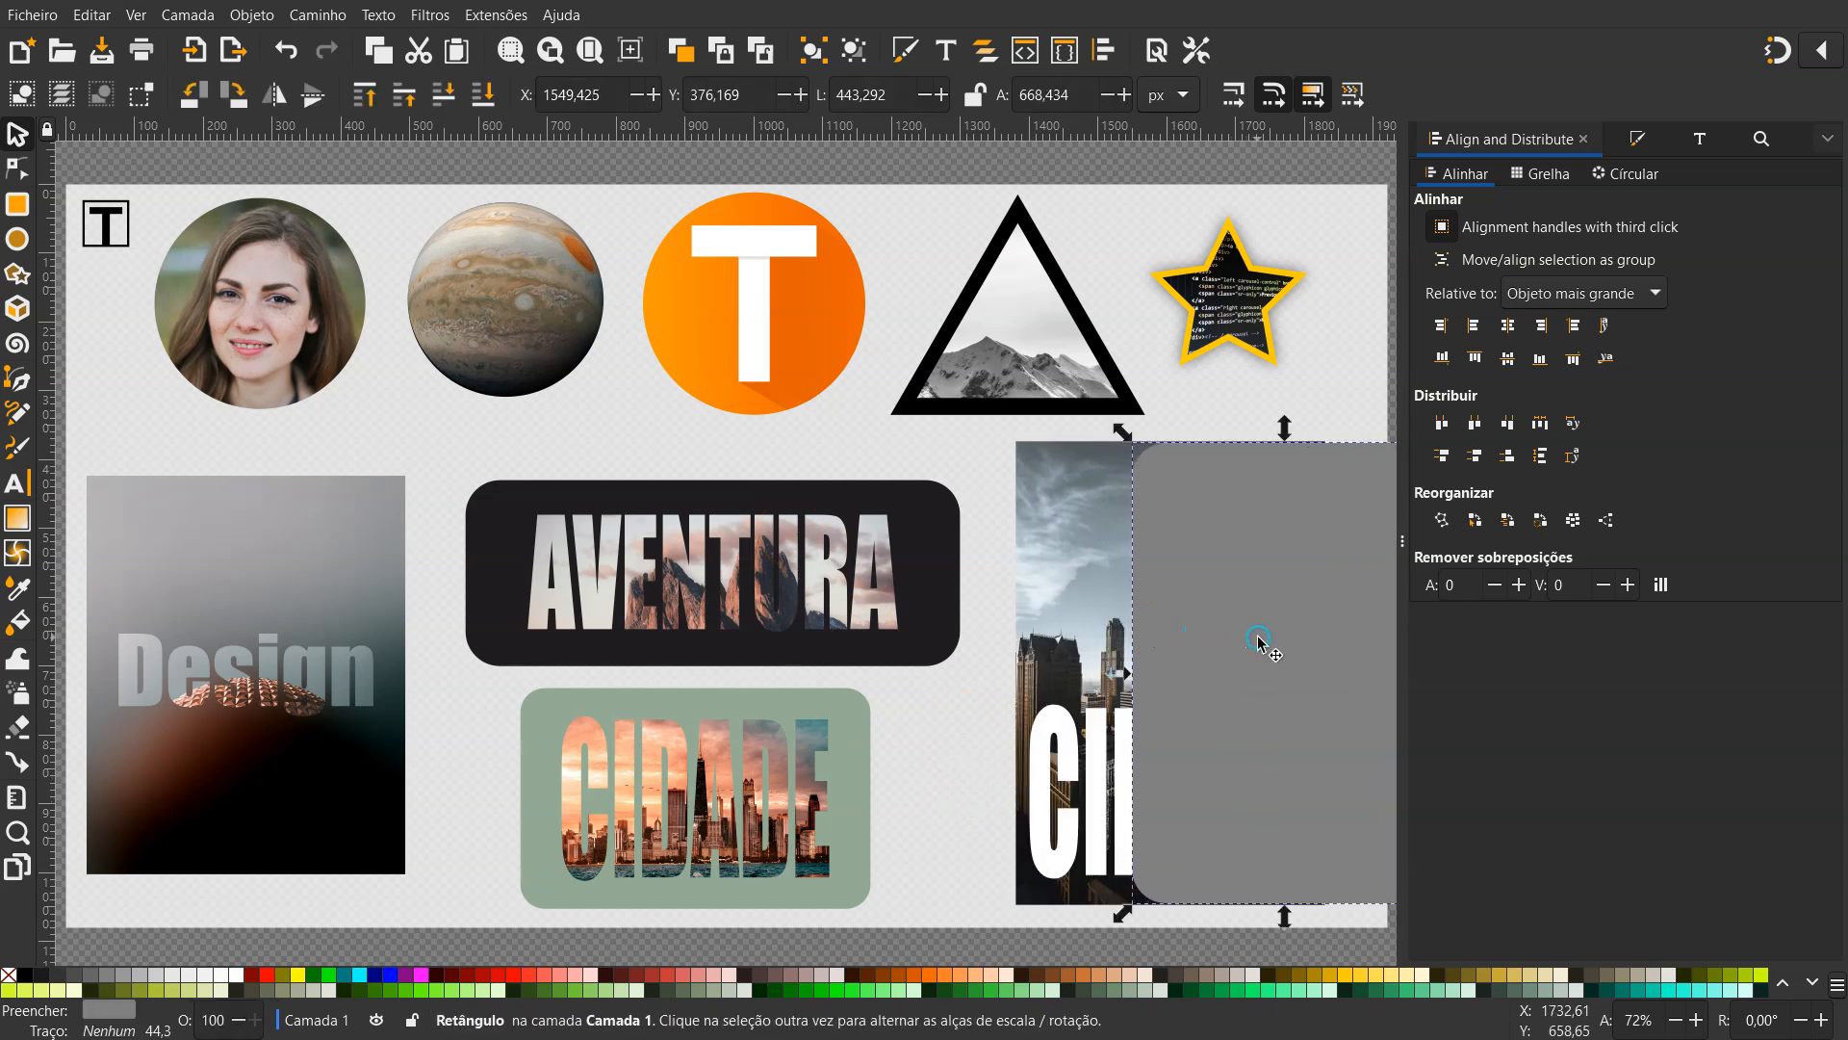
left_click(1065, 720)
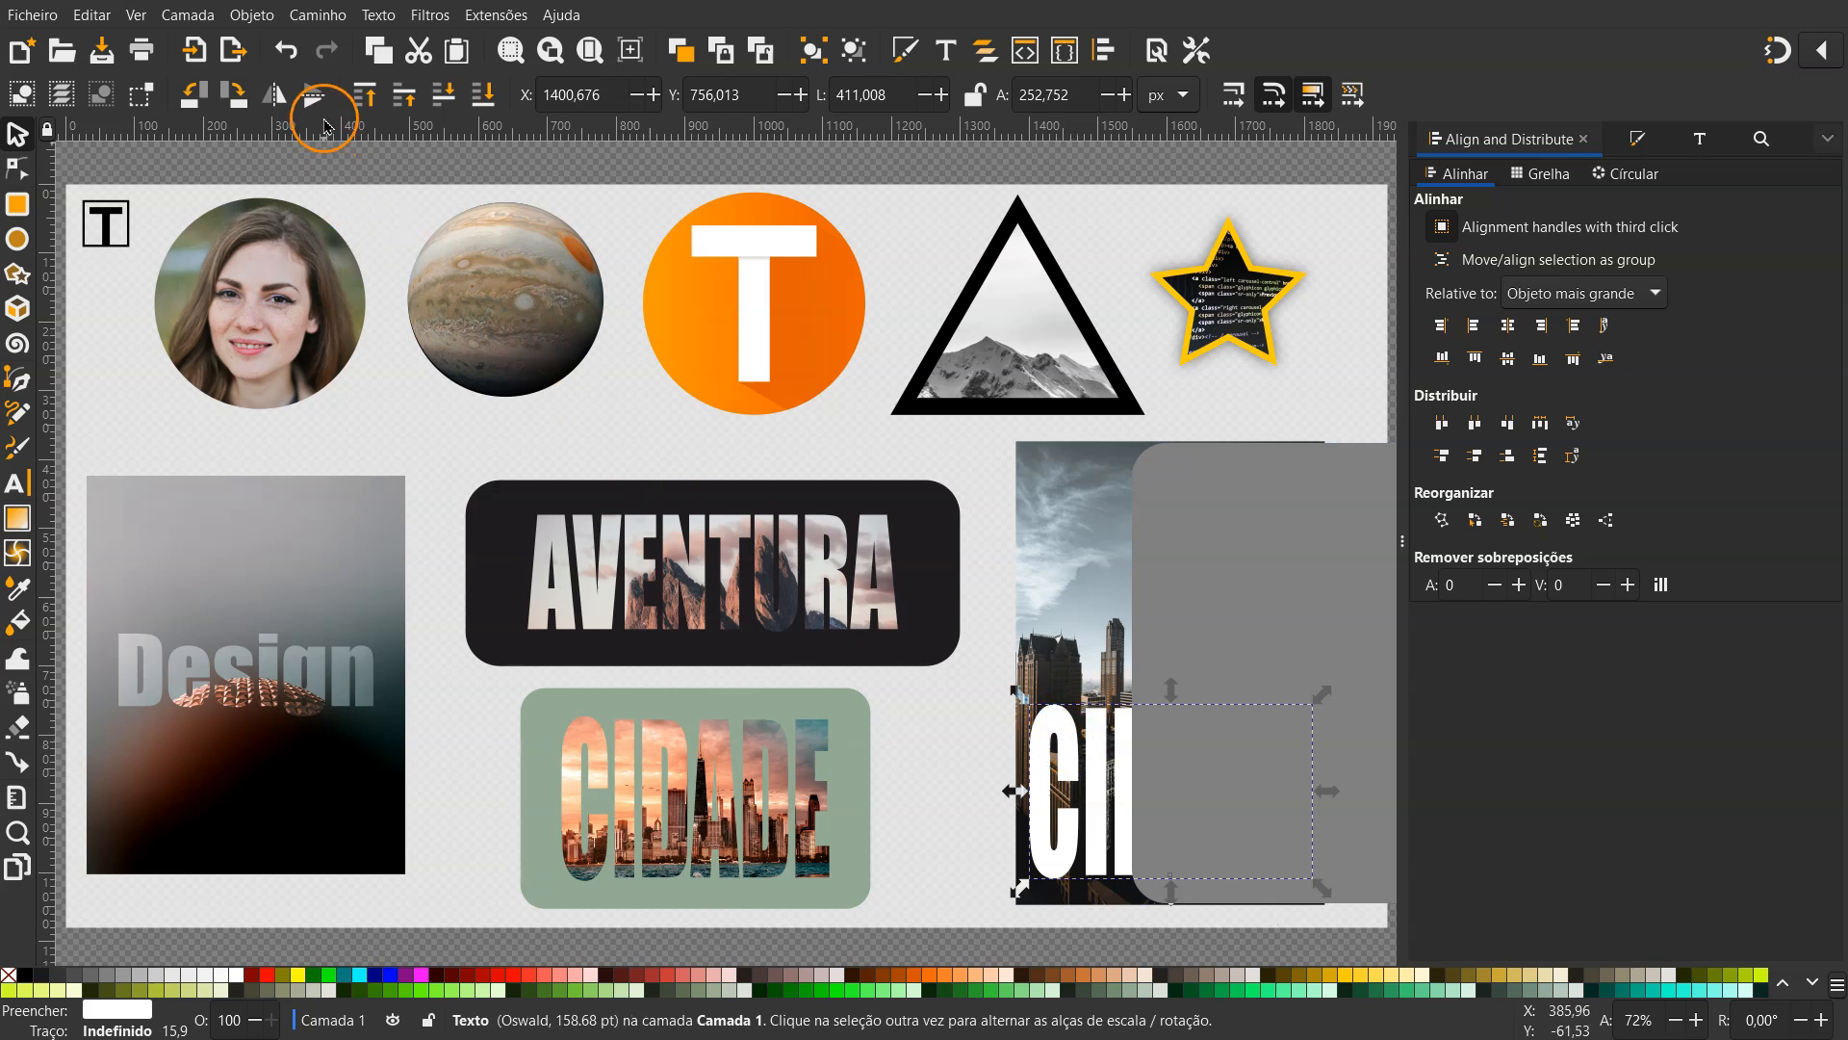
left_click(292, 56)
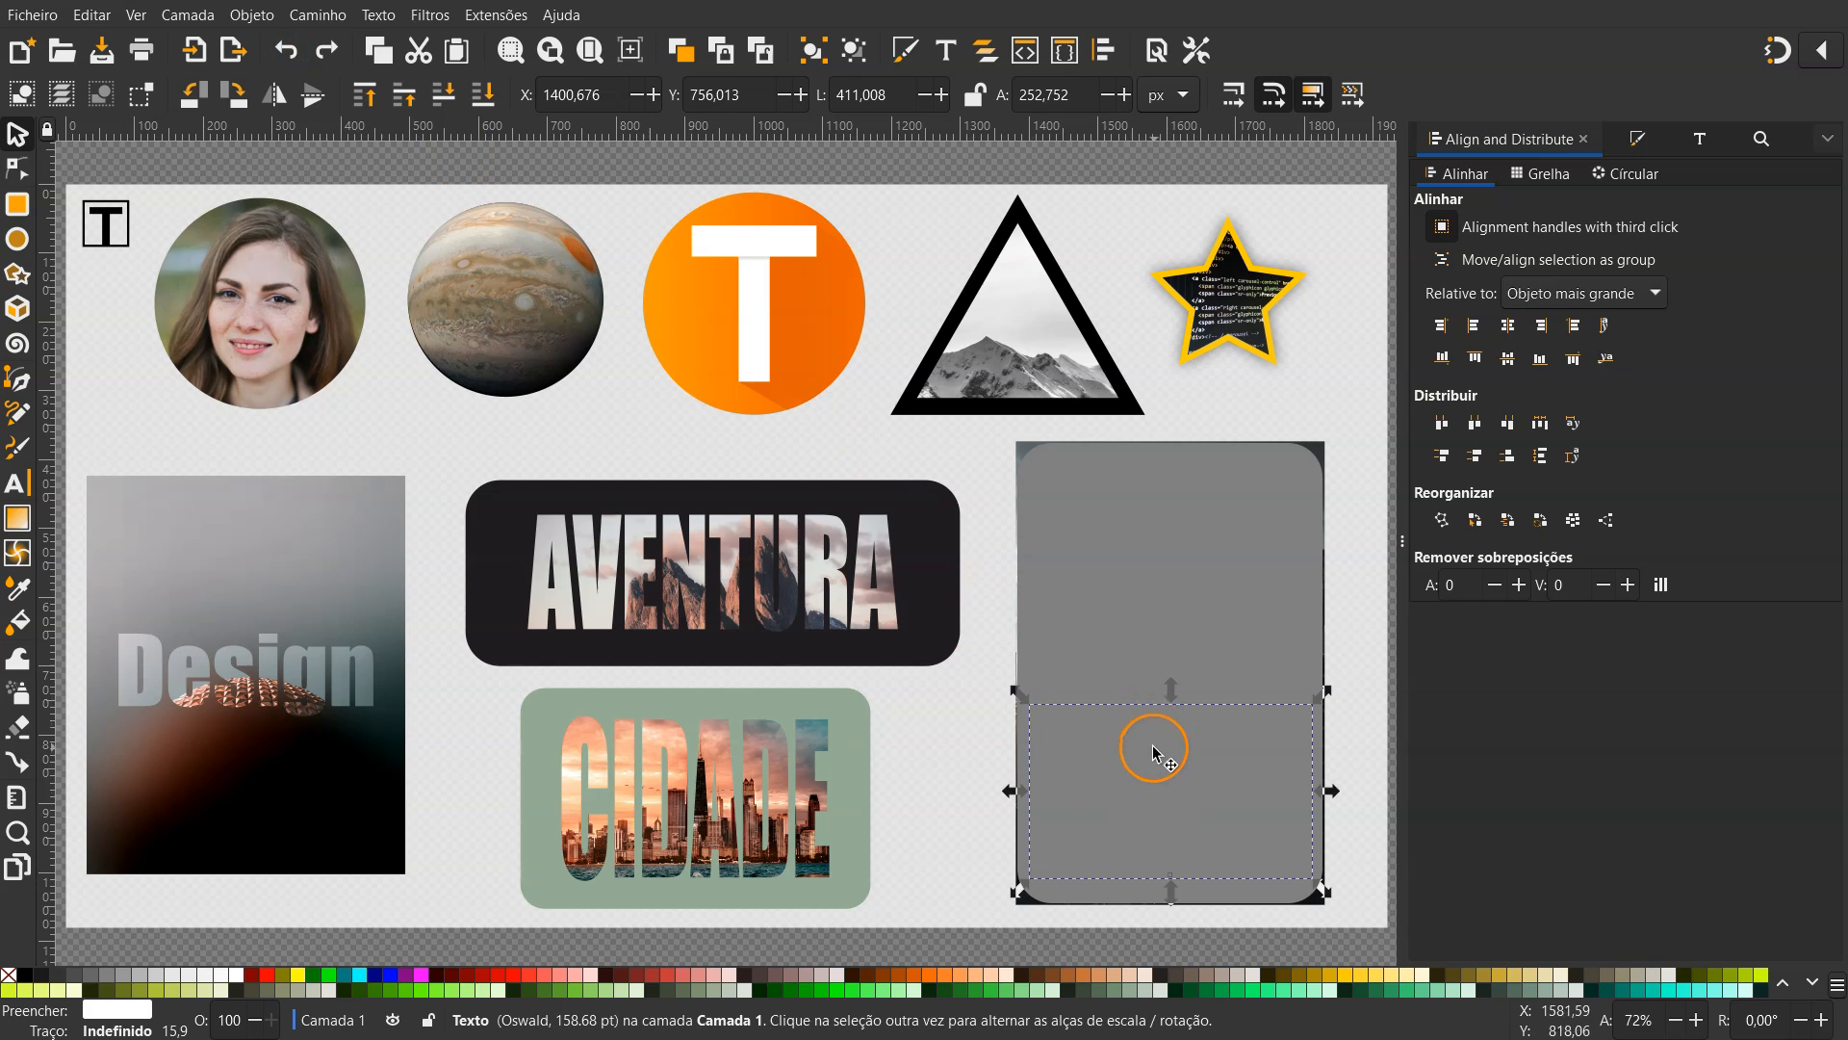
left_click(375, 97)
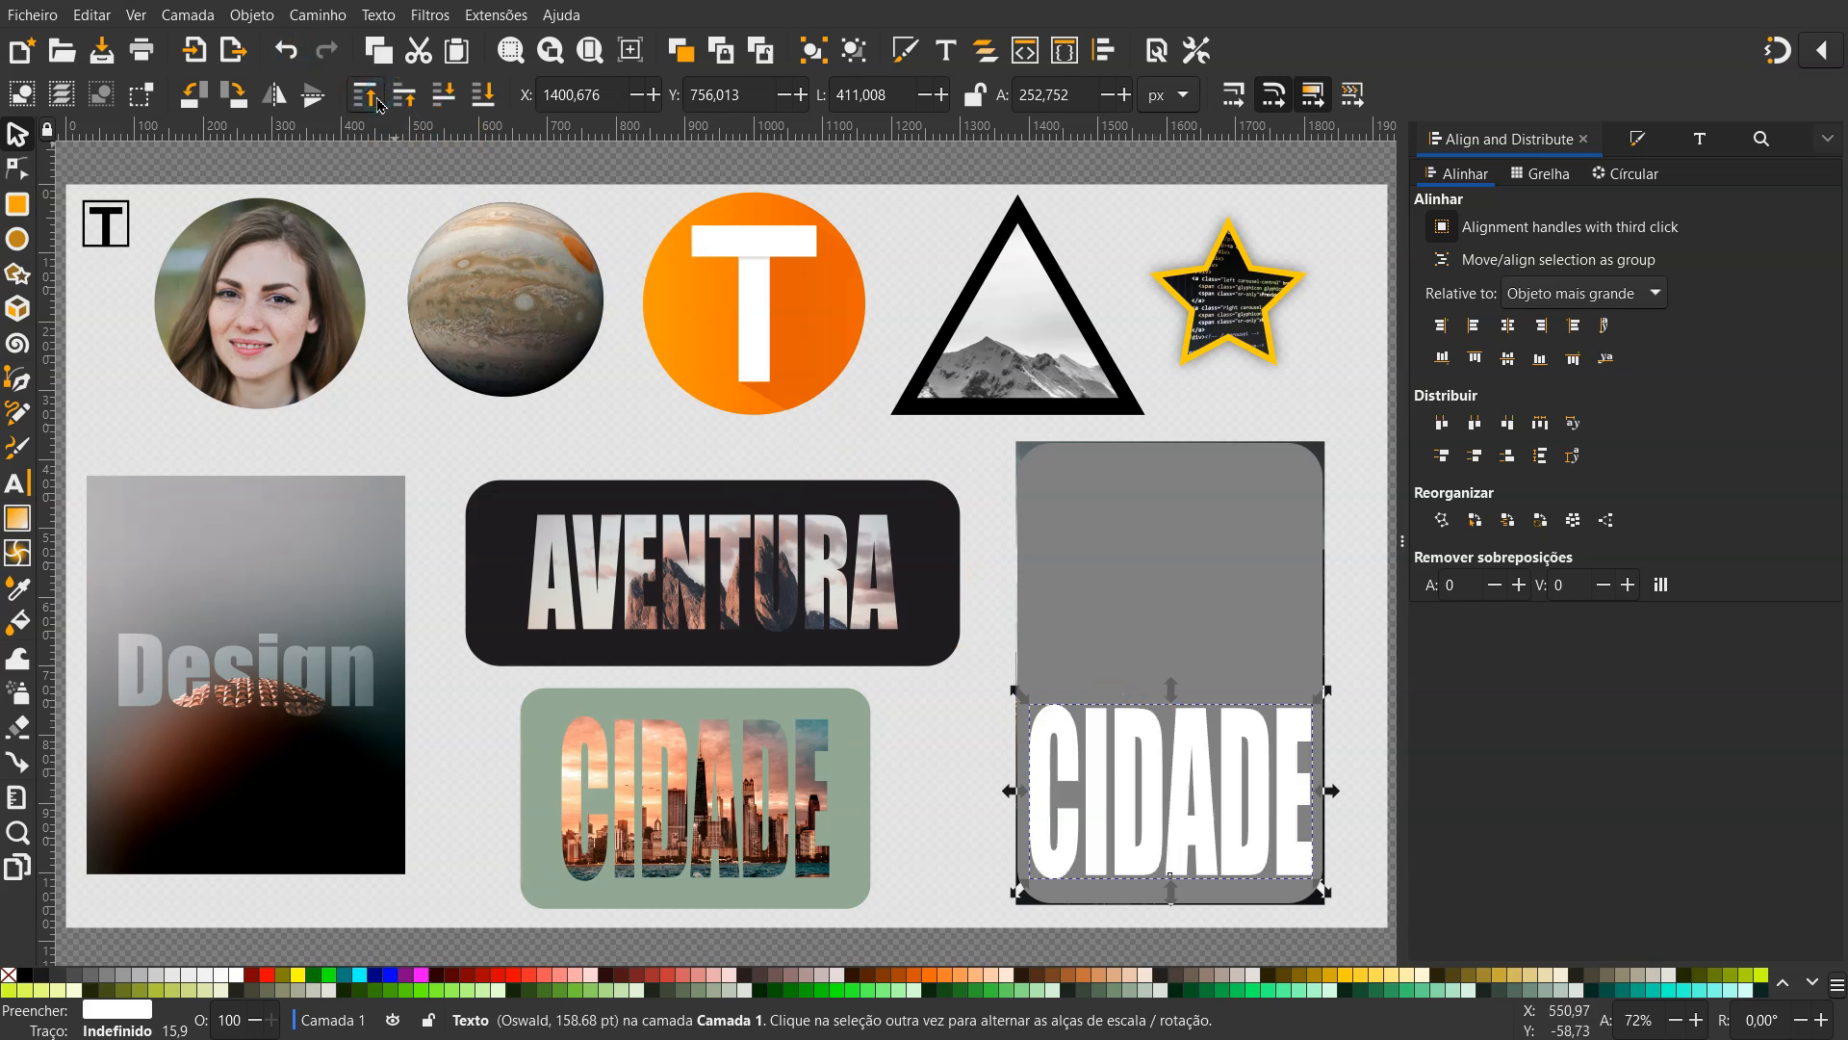
left_click(979, 679)
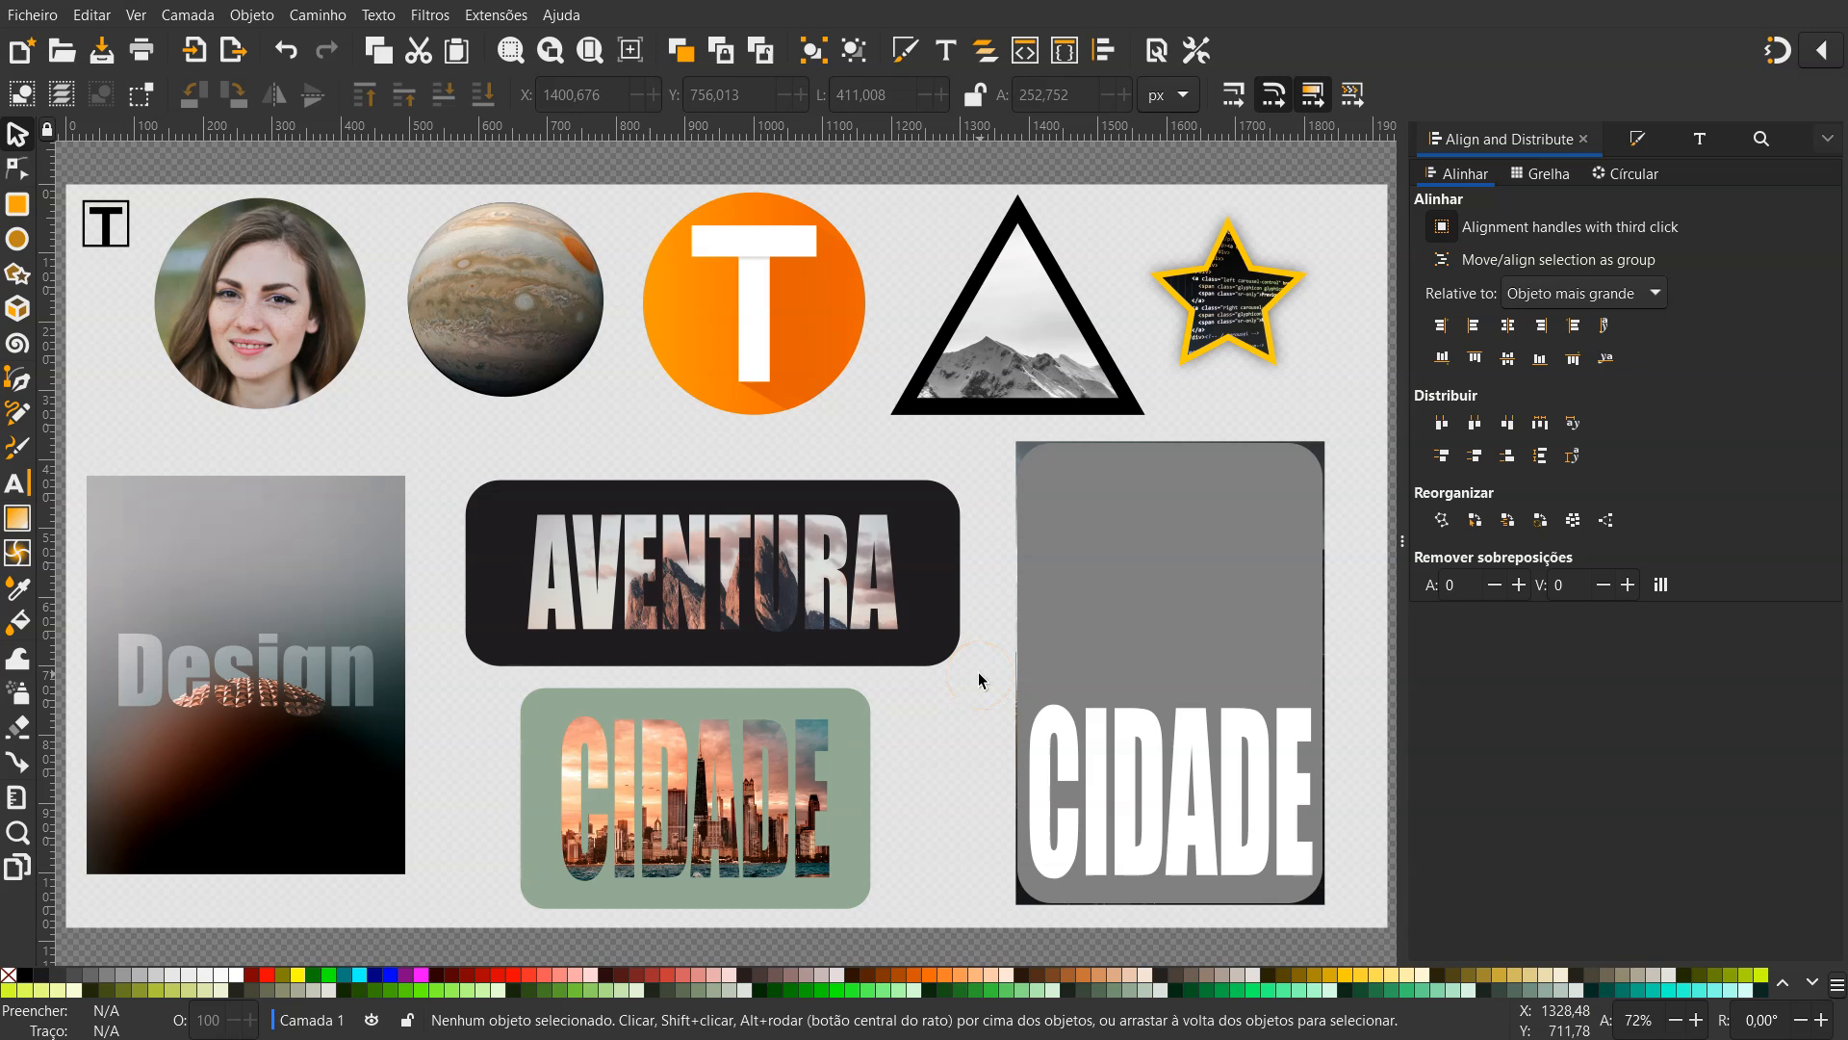
Cut the "CIDADE" text out of the gray rounded rectangle with a Difference operation
left_click(1148, 719)
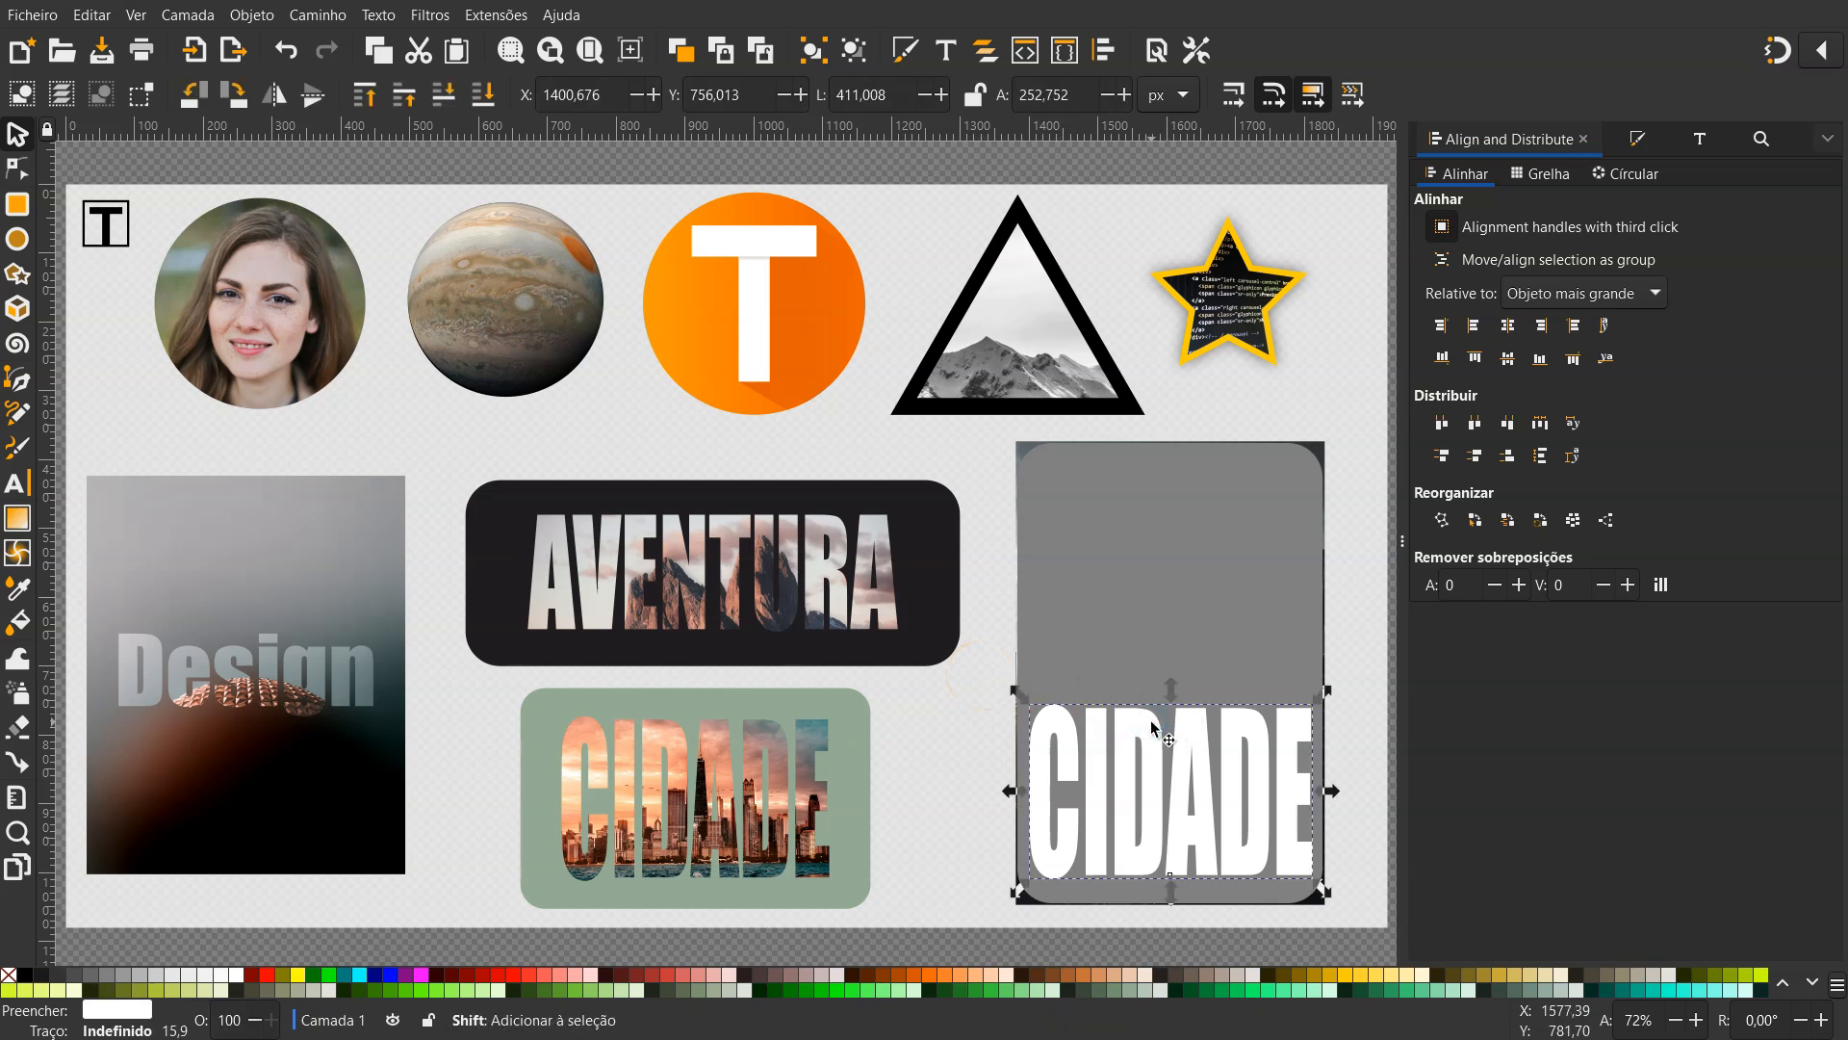
left_click(1174, 616, "shift")
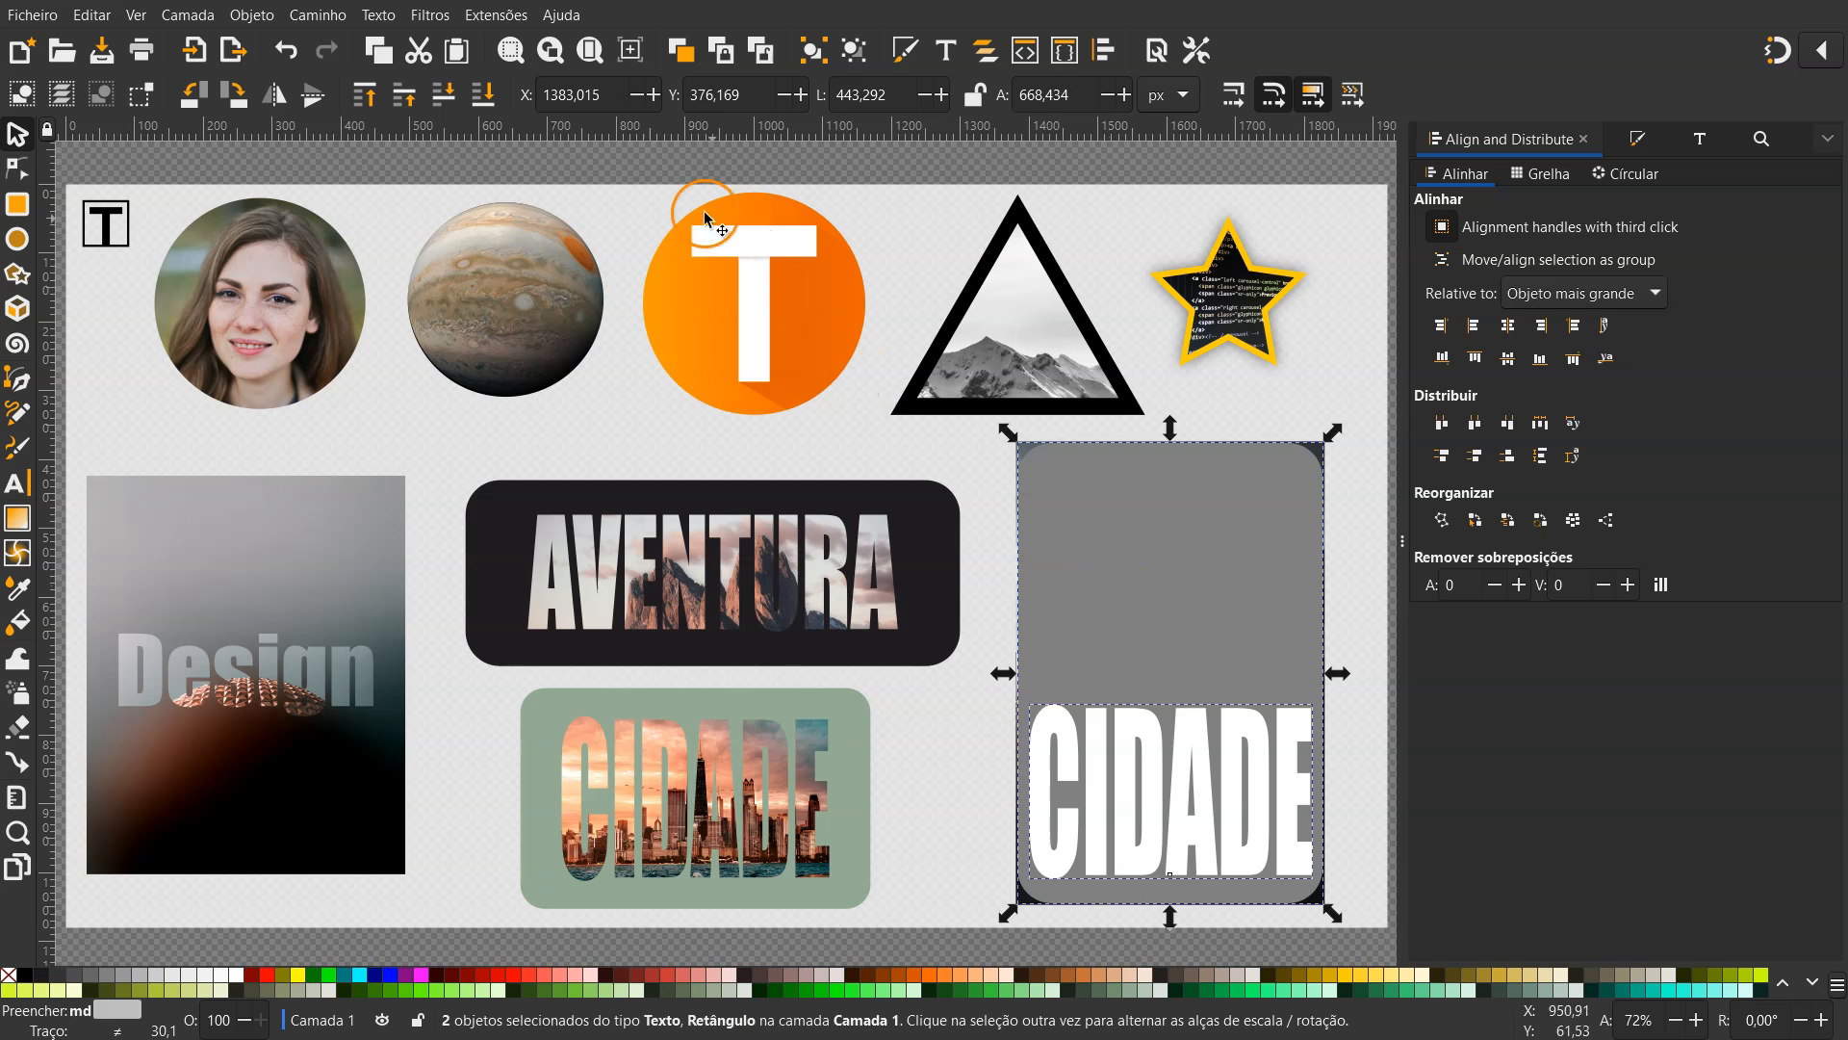
left_click(334, 20)
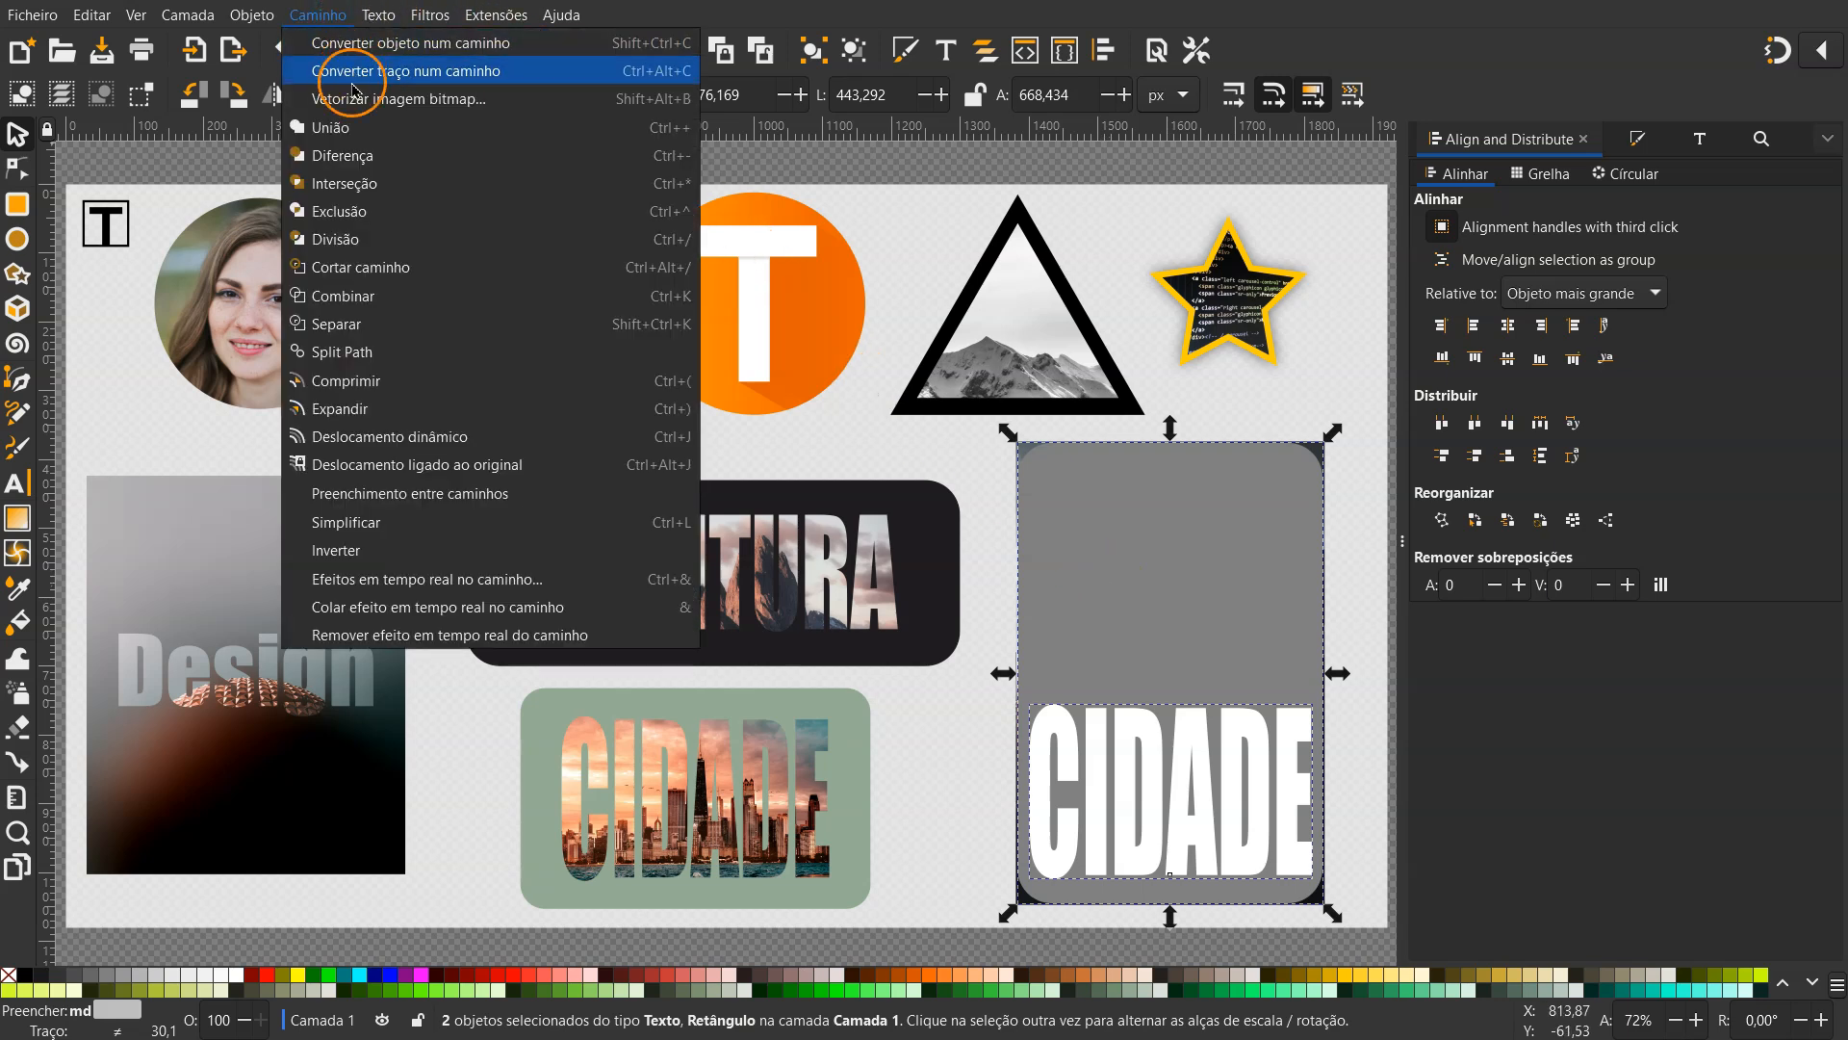
left_click(378, 158)
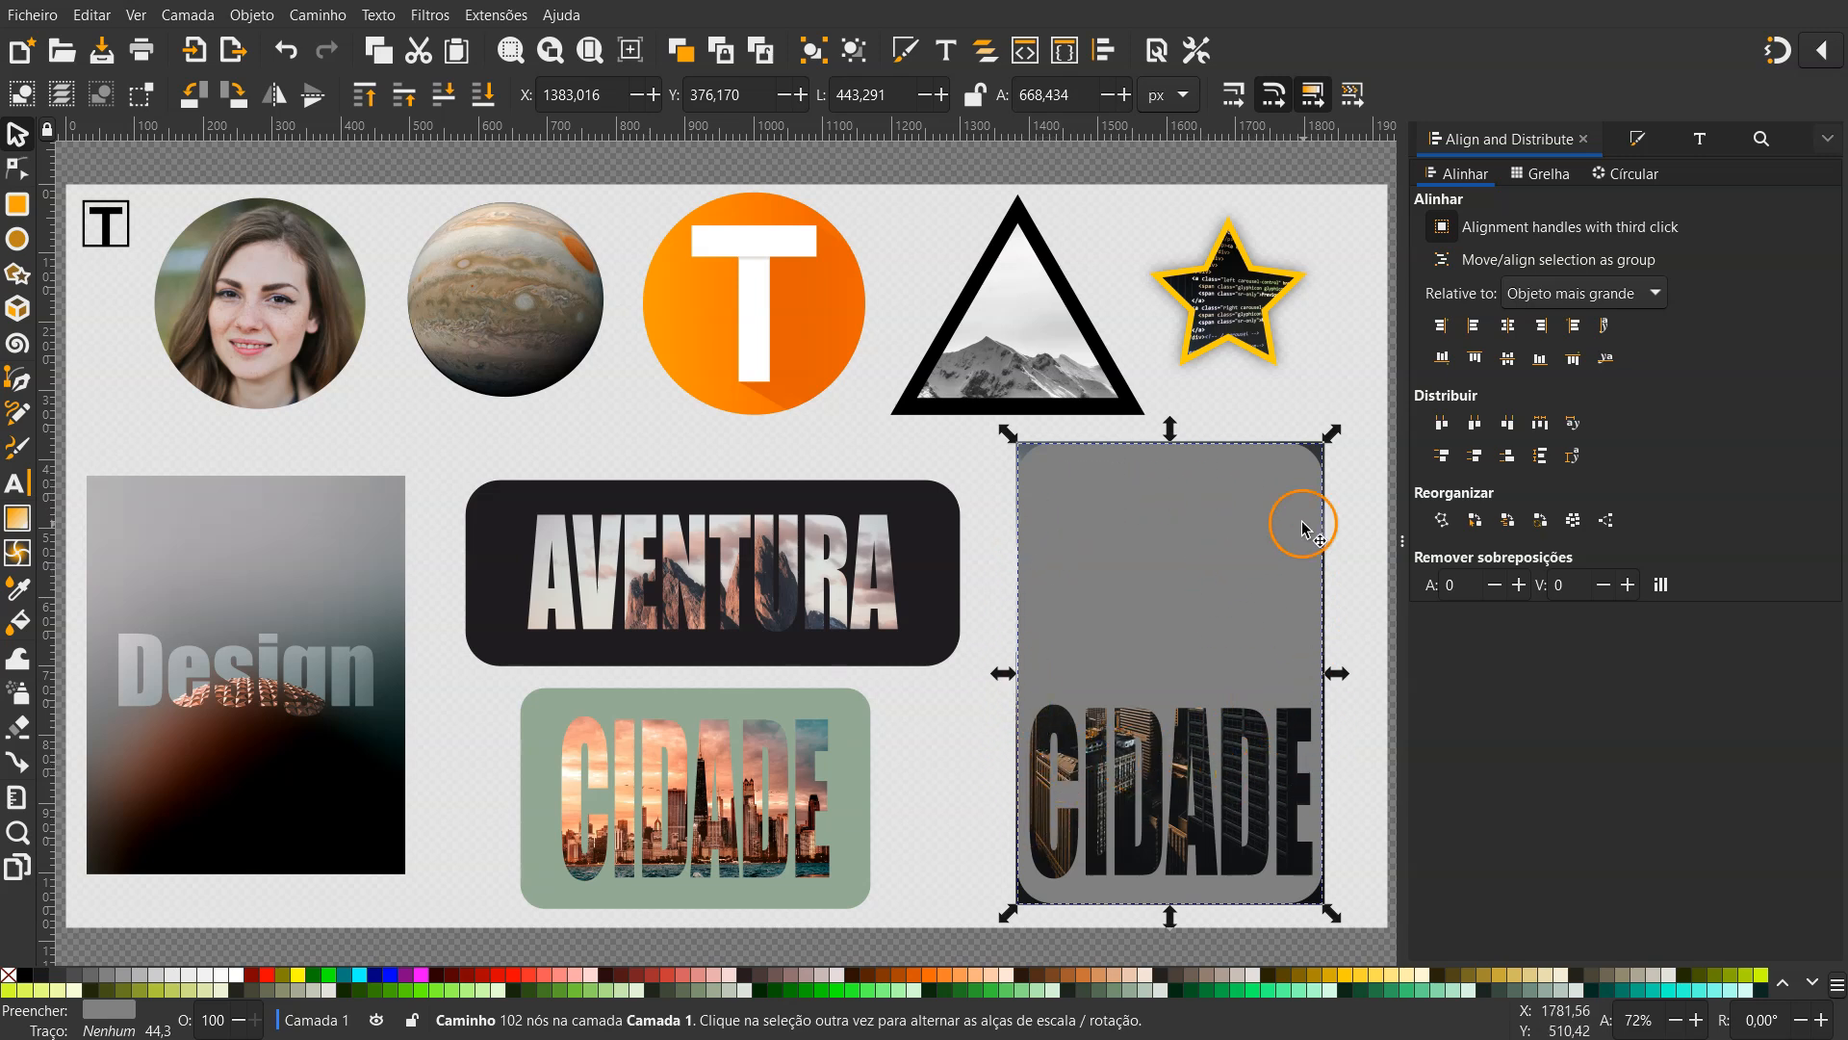
Clip the skyscraper picture to the rounded rectangle with the cut-out "CIDADE" letters
left_click_drag(1375, 406, 963, 929)
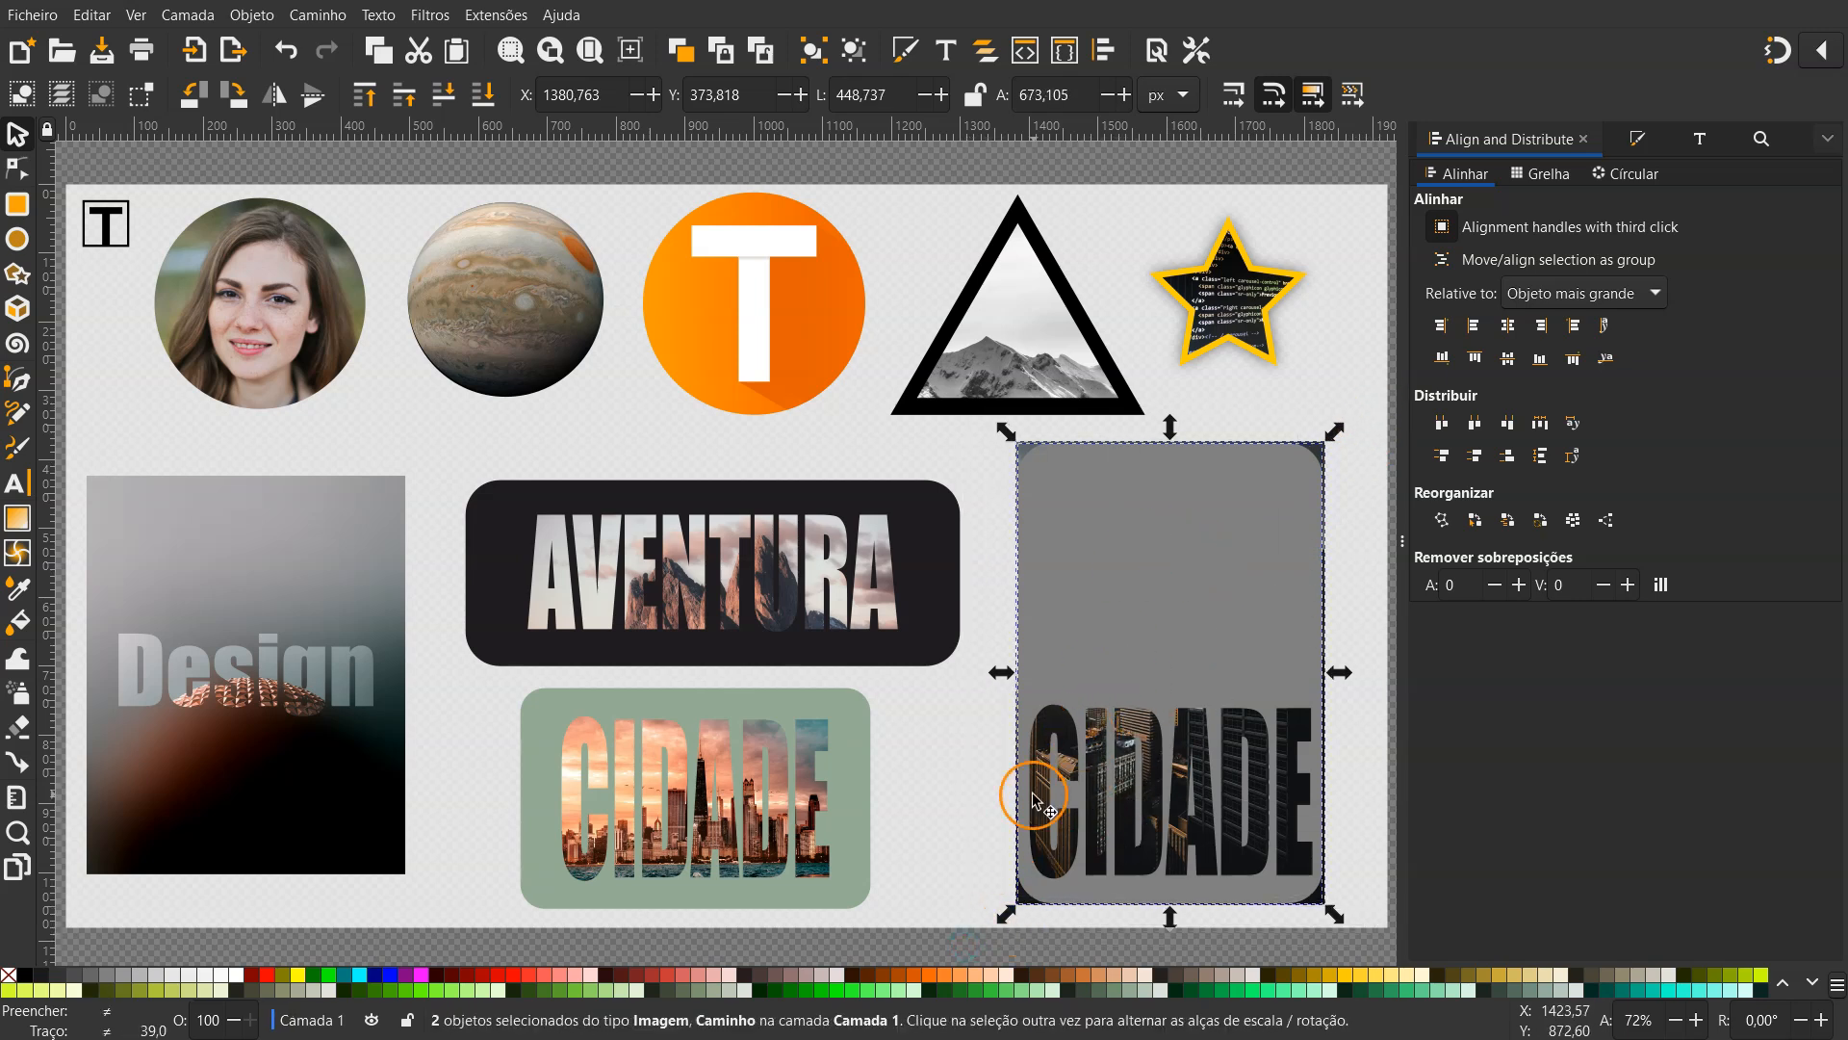
right_click(1220, 632)
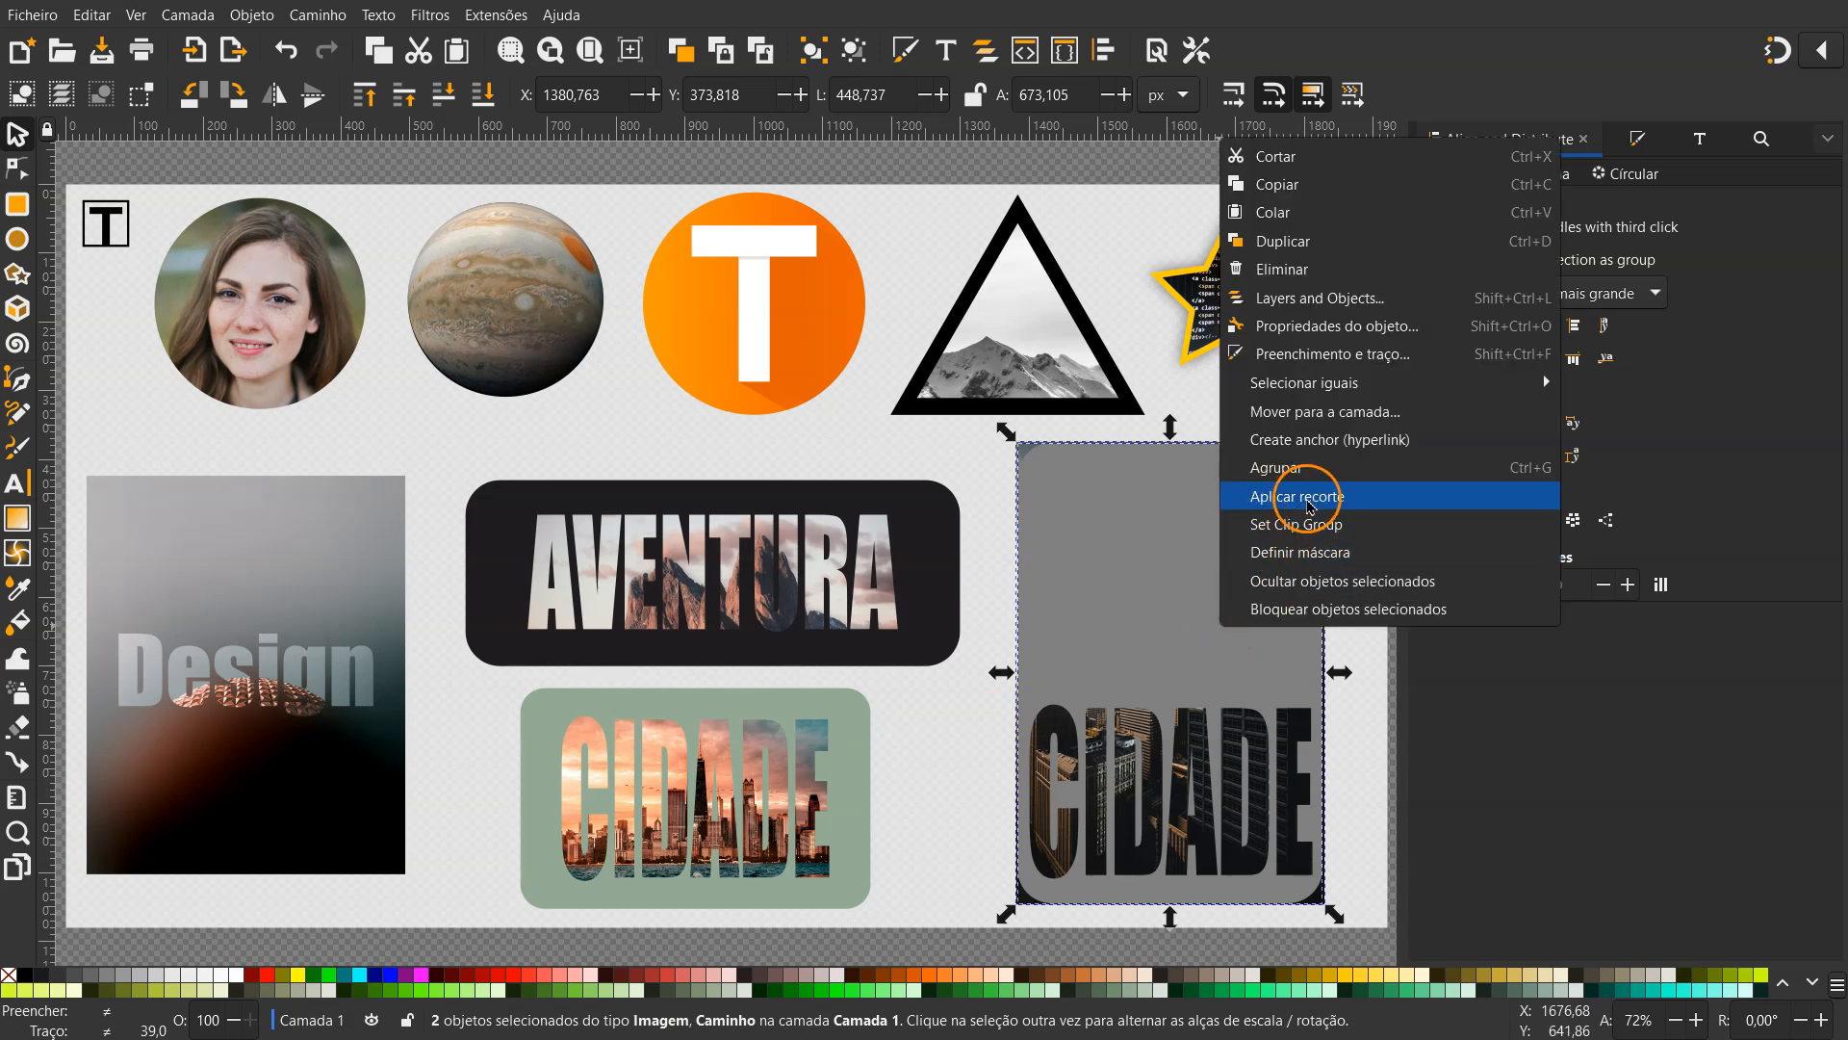
left_click(1309, 503)
left_click(1352, 498)
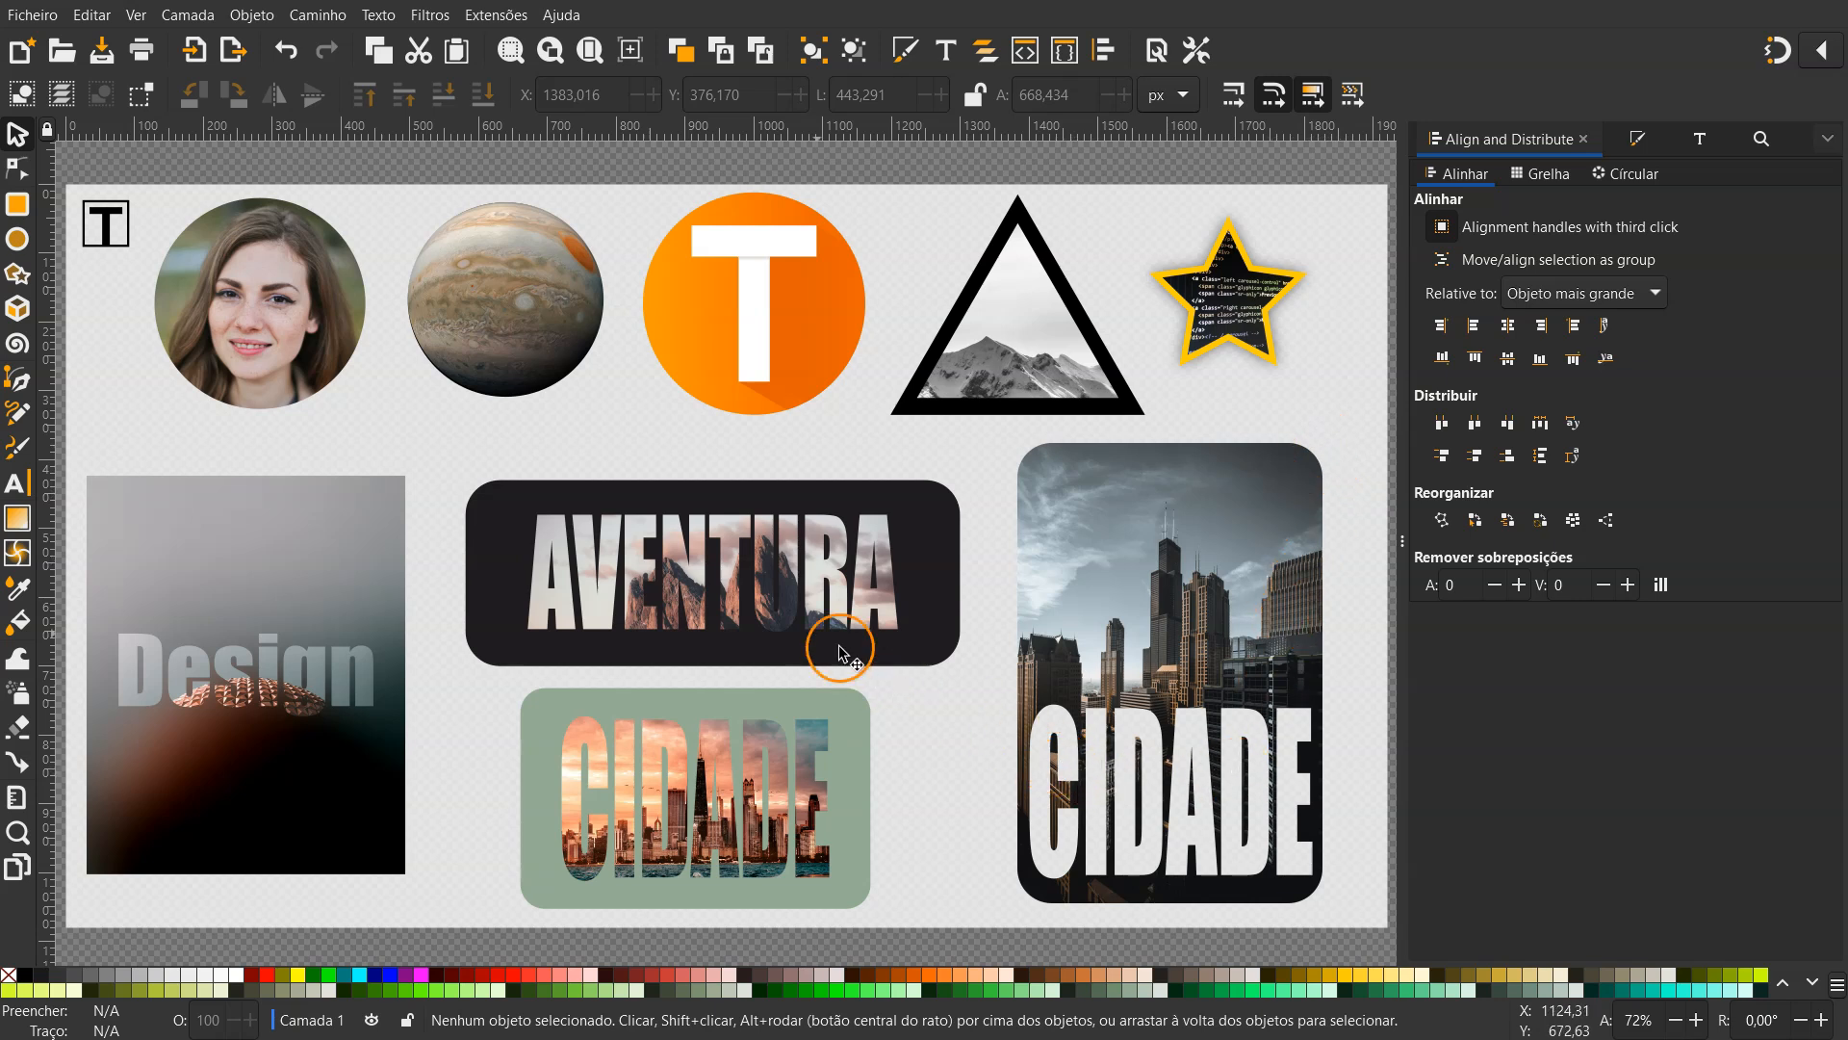
Draw a rectangle about 510 × 717 px with corner radius 0 around the clipped skyscraper picture and send it to the bottom
left_click(16, 207)
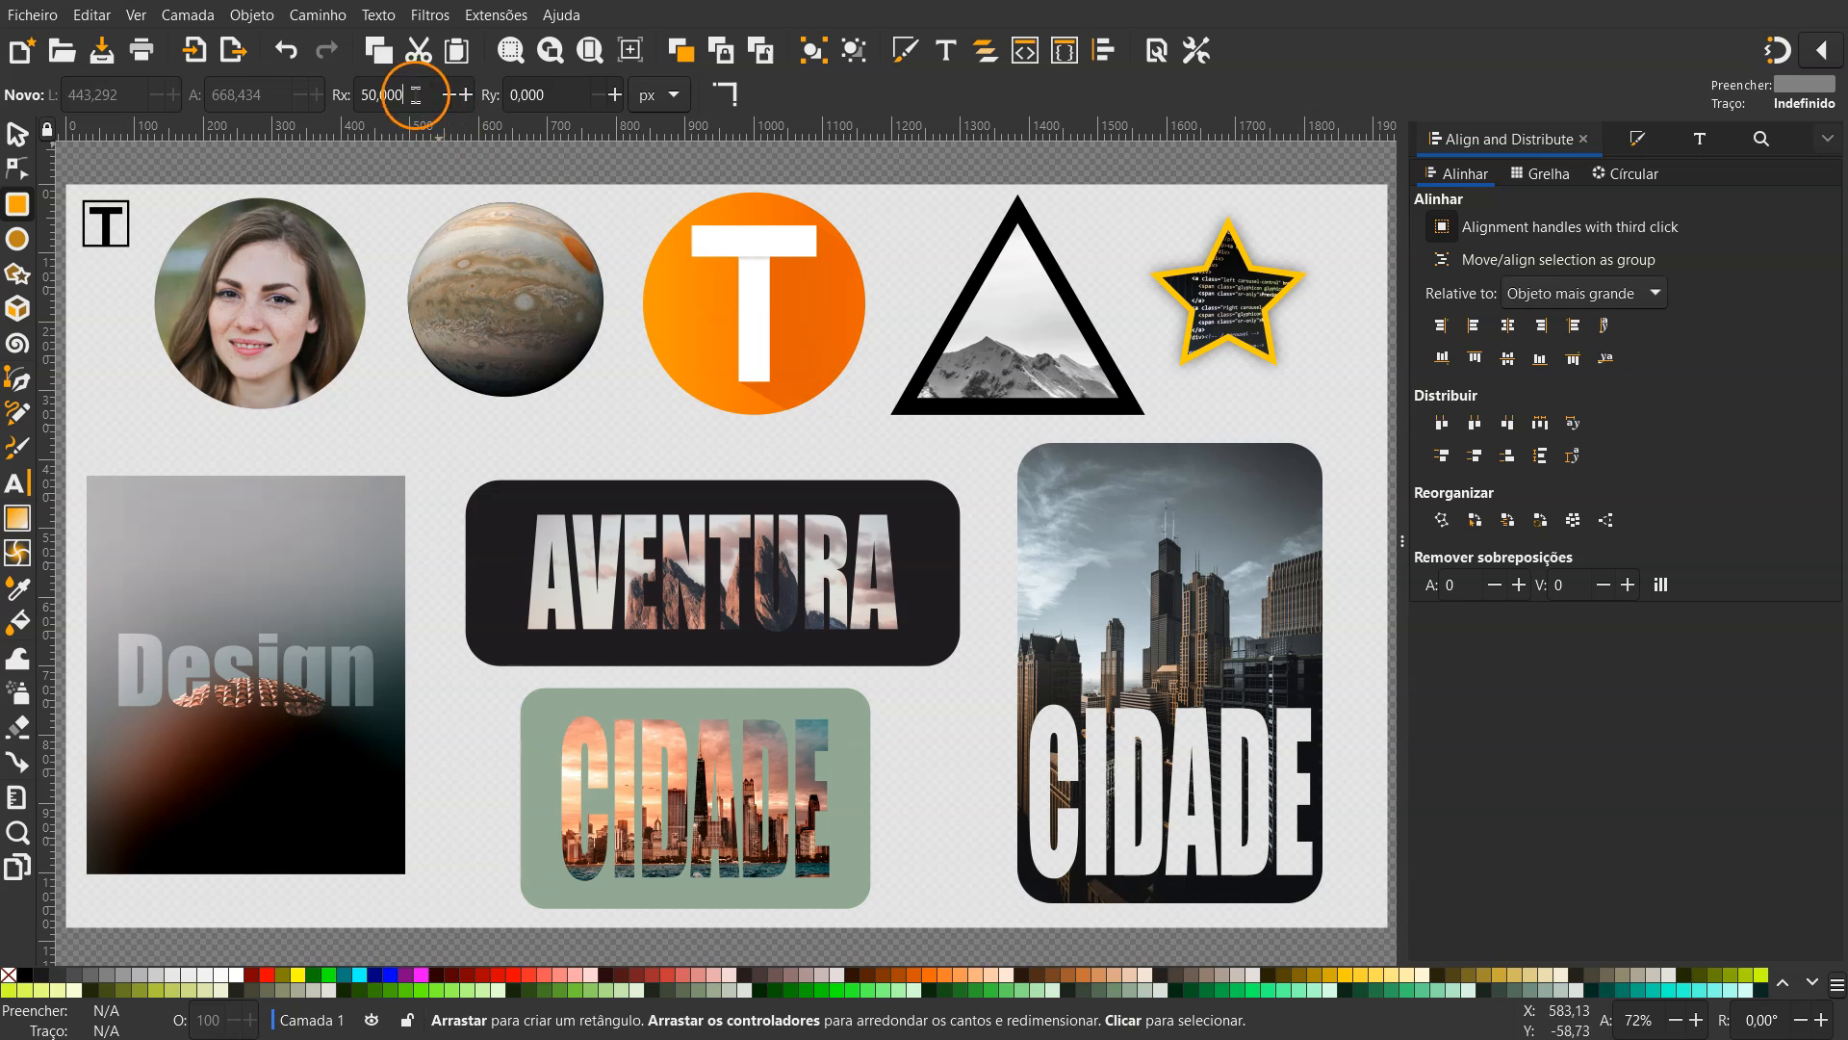
type("0")
left_click_drag(997, 427, 1348, 920)
left_click(14, 133)
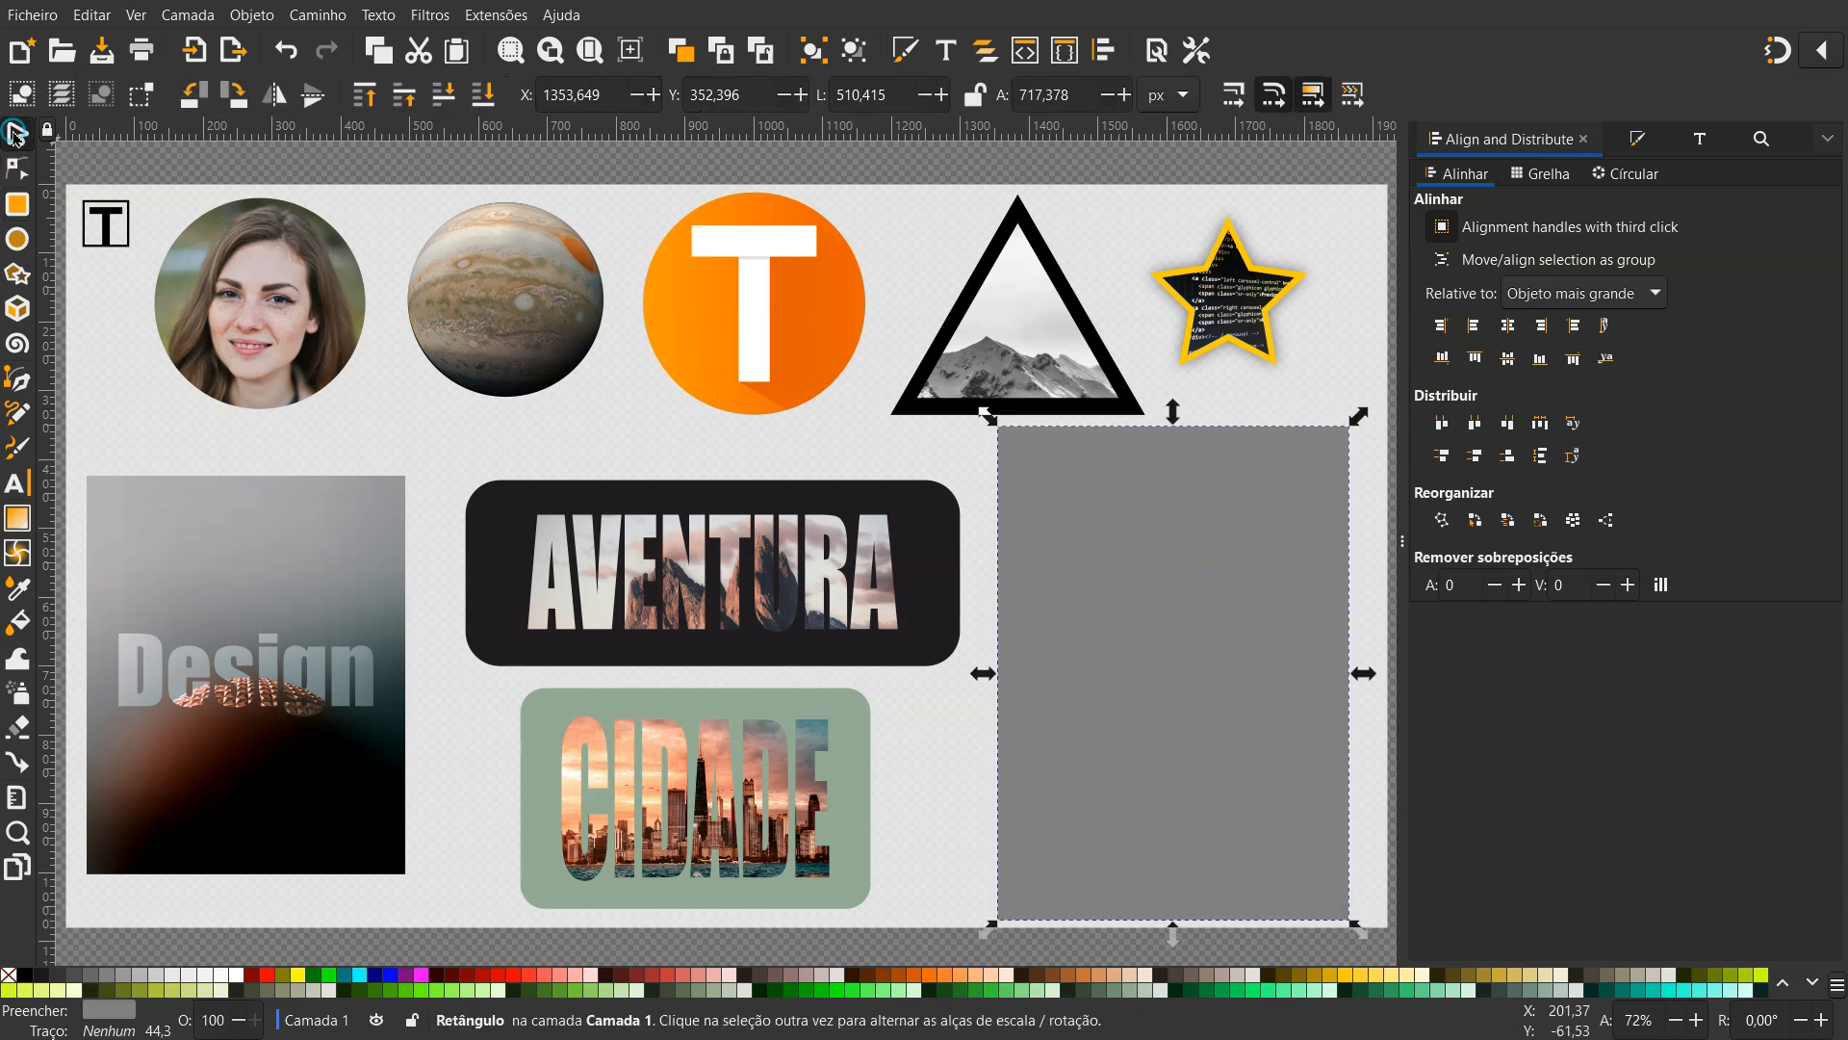
left_click(486, 94)
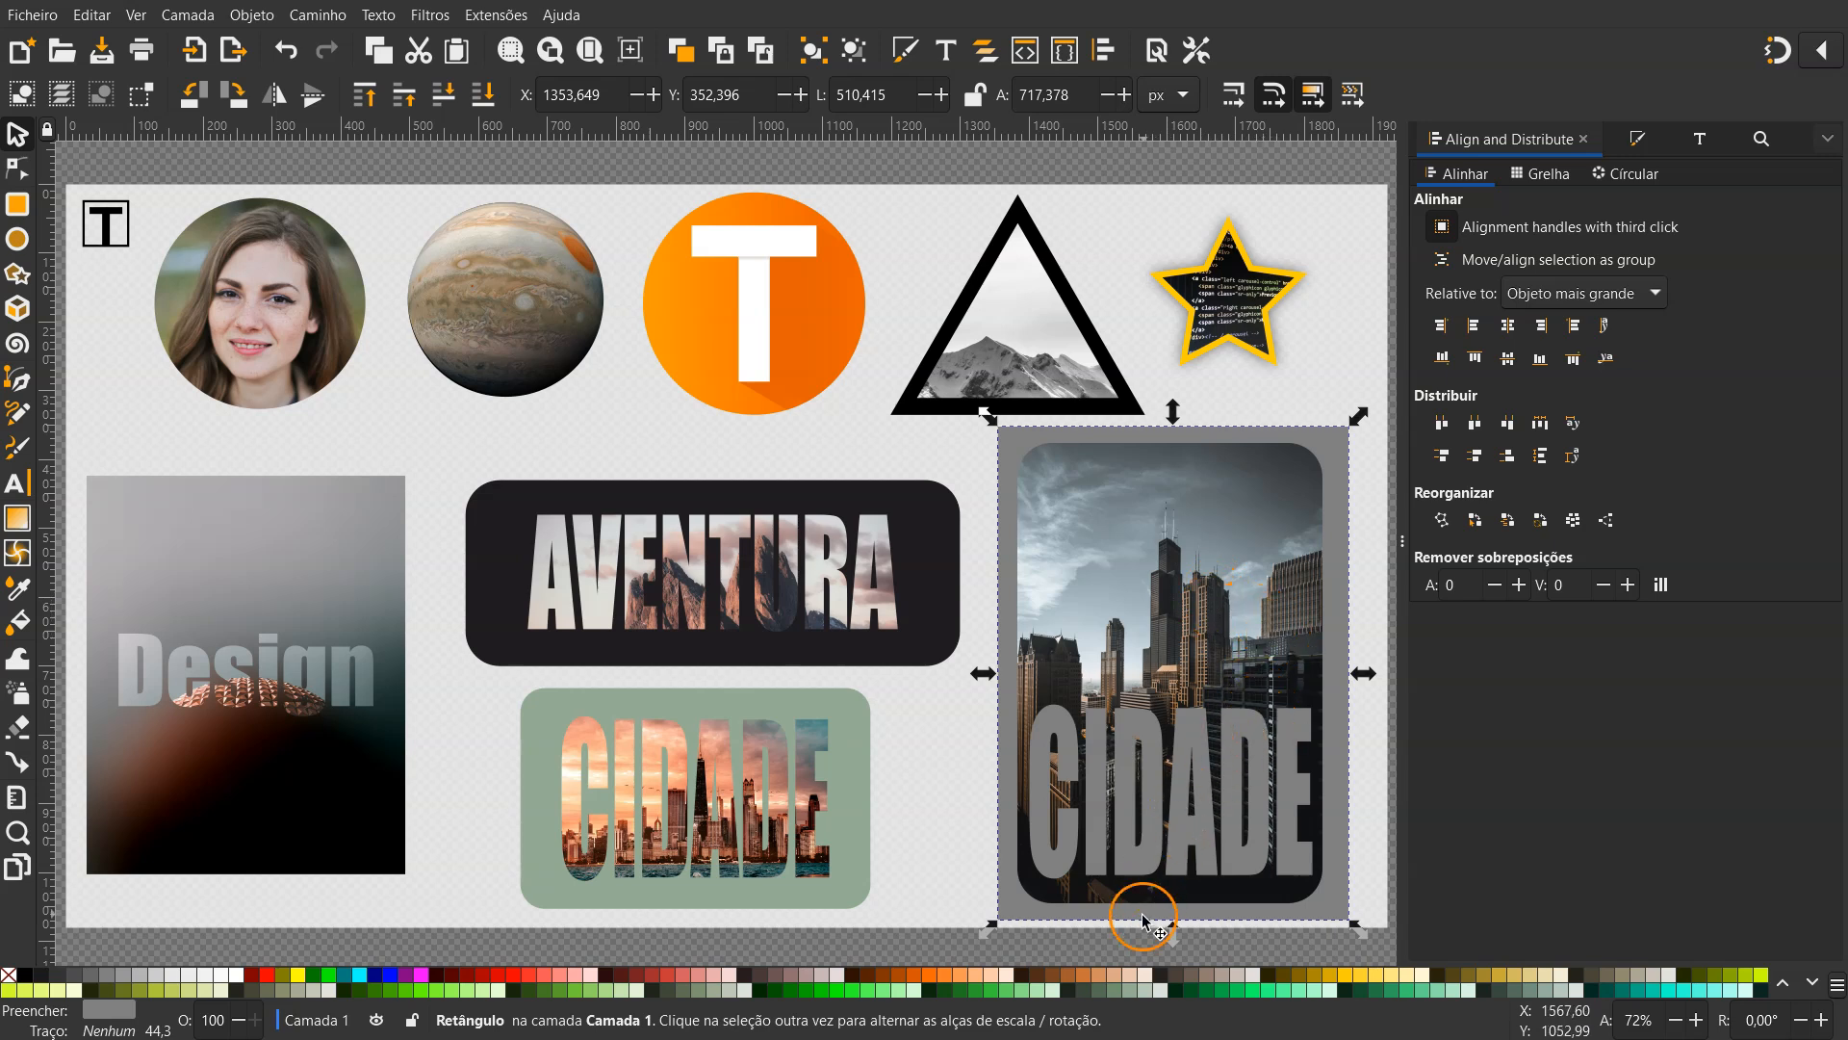
Try fills including #E9C6AF, #FFB380, #C8BEB7 and #93AC9D on the backing rectangle, settling on a muted gray-teal
left_click(1132, 980)
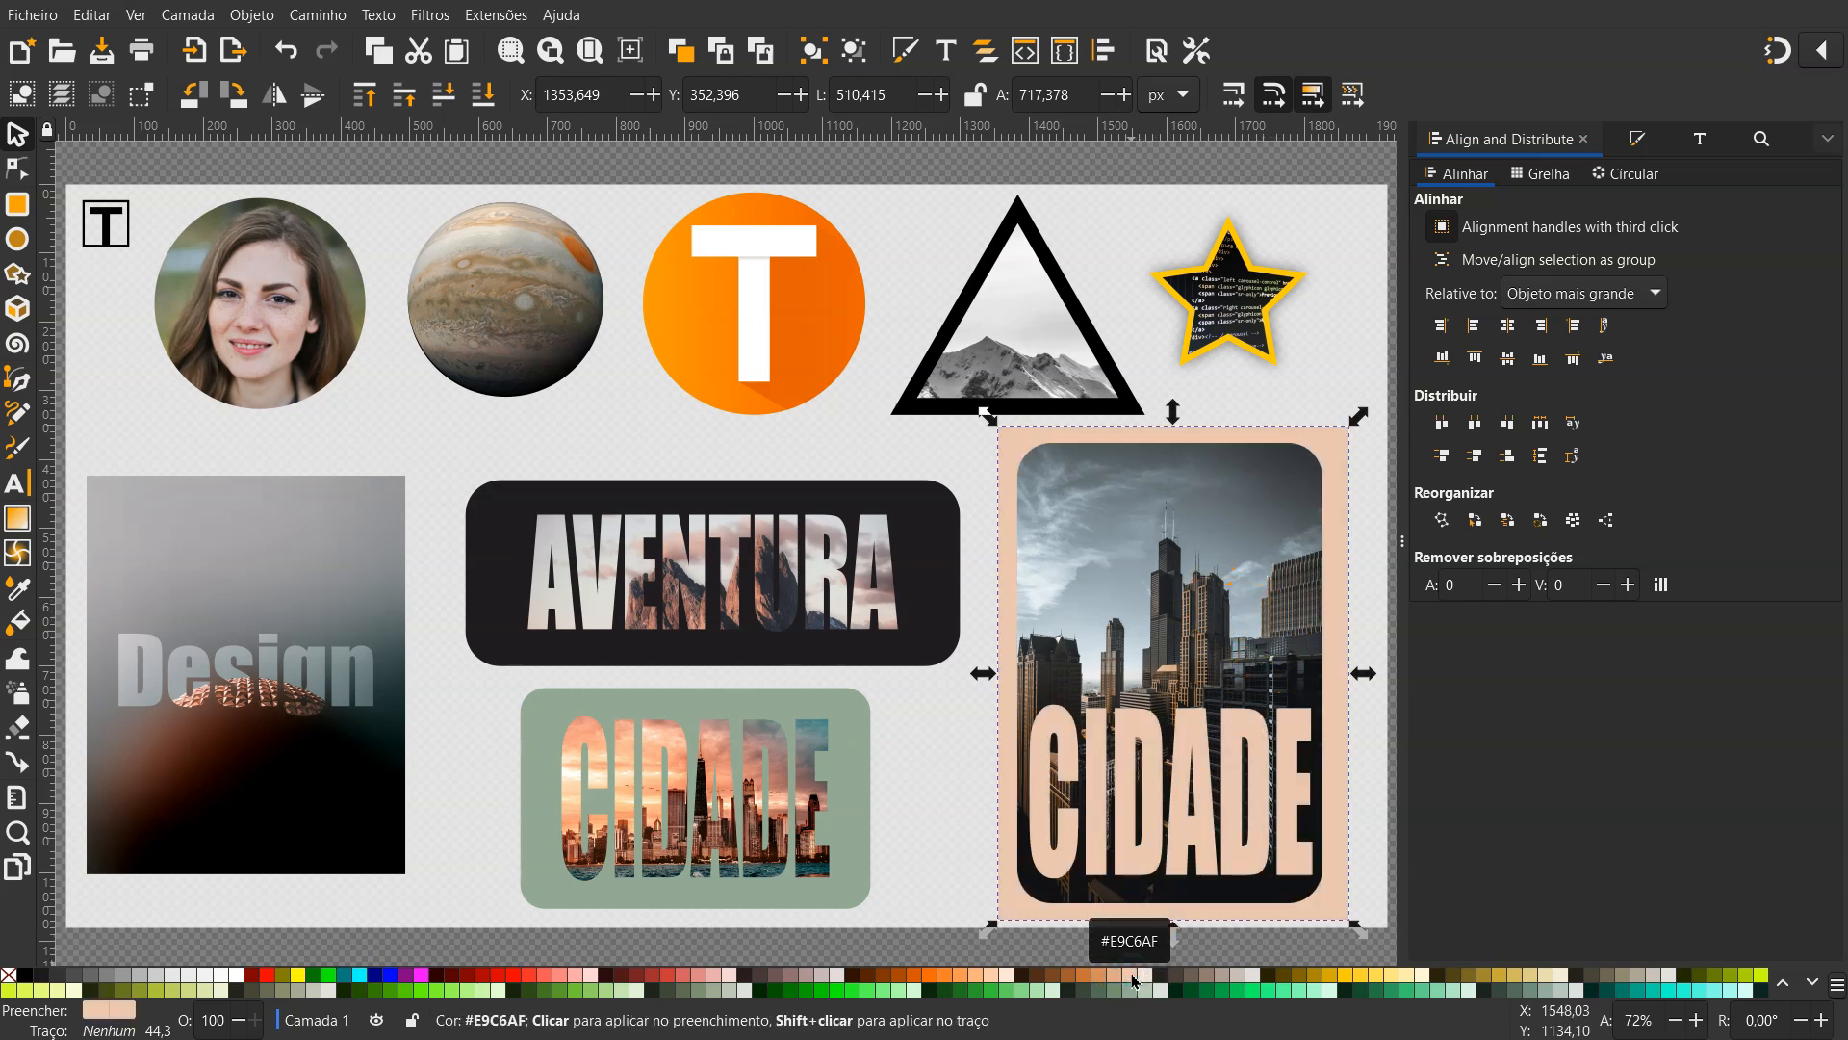
left_click(1114, 979)
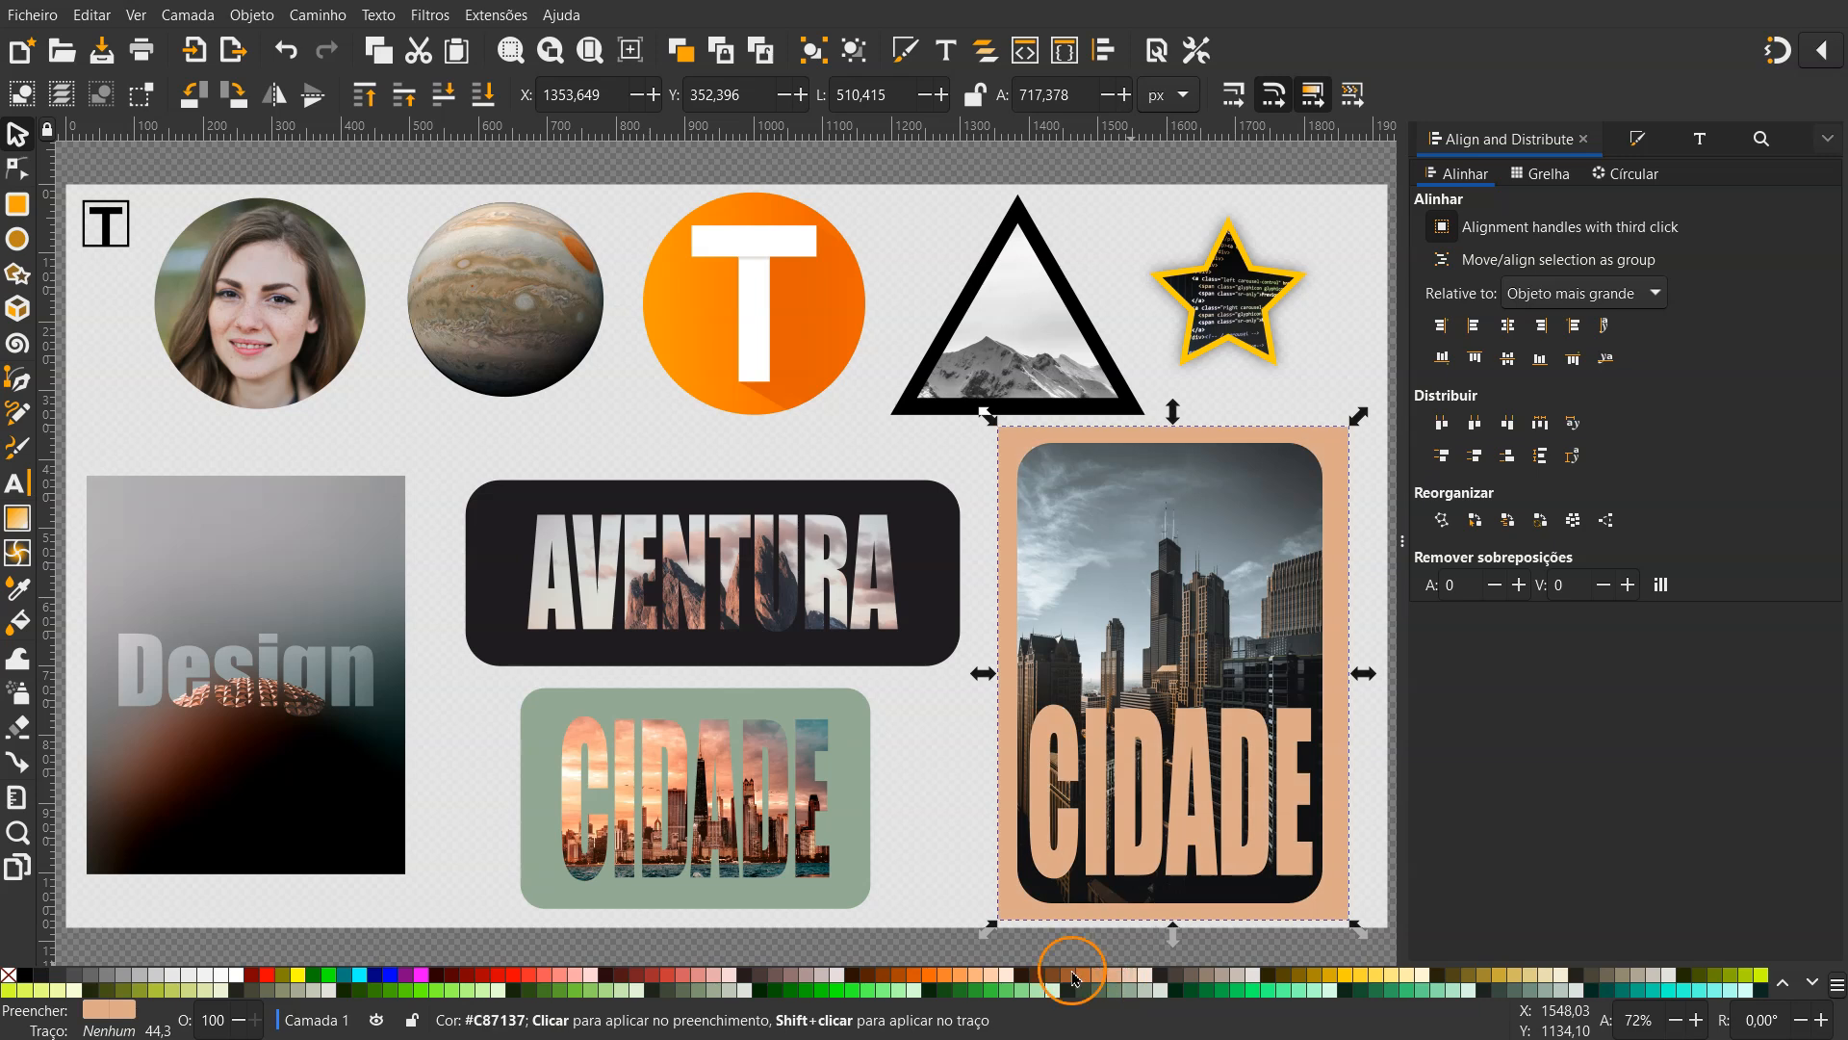
left_click(976, 980)
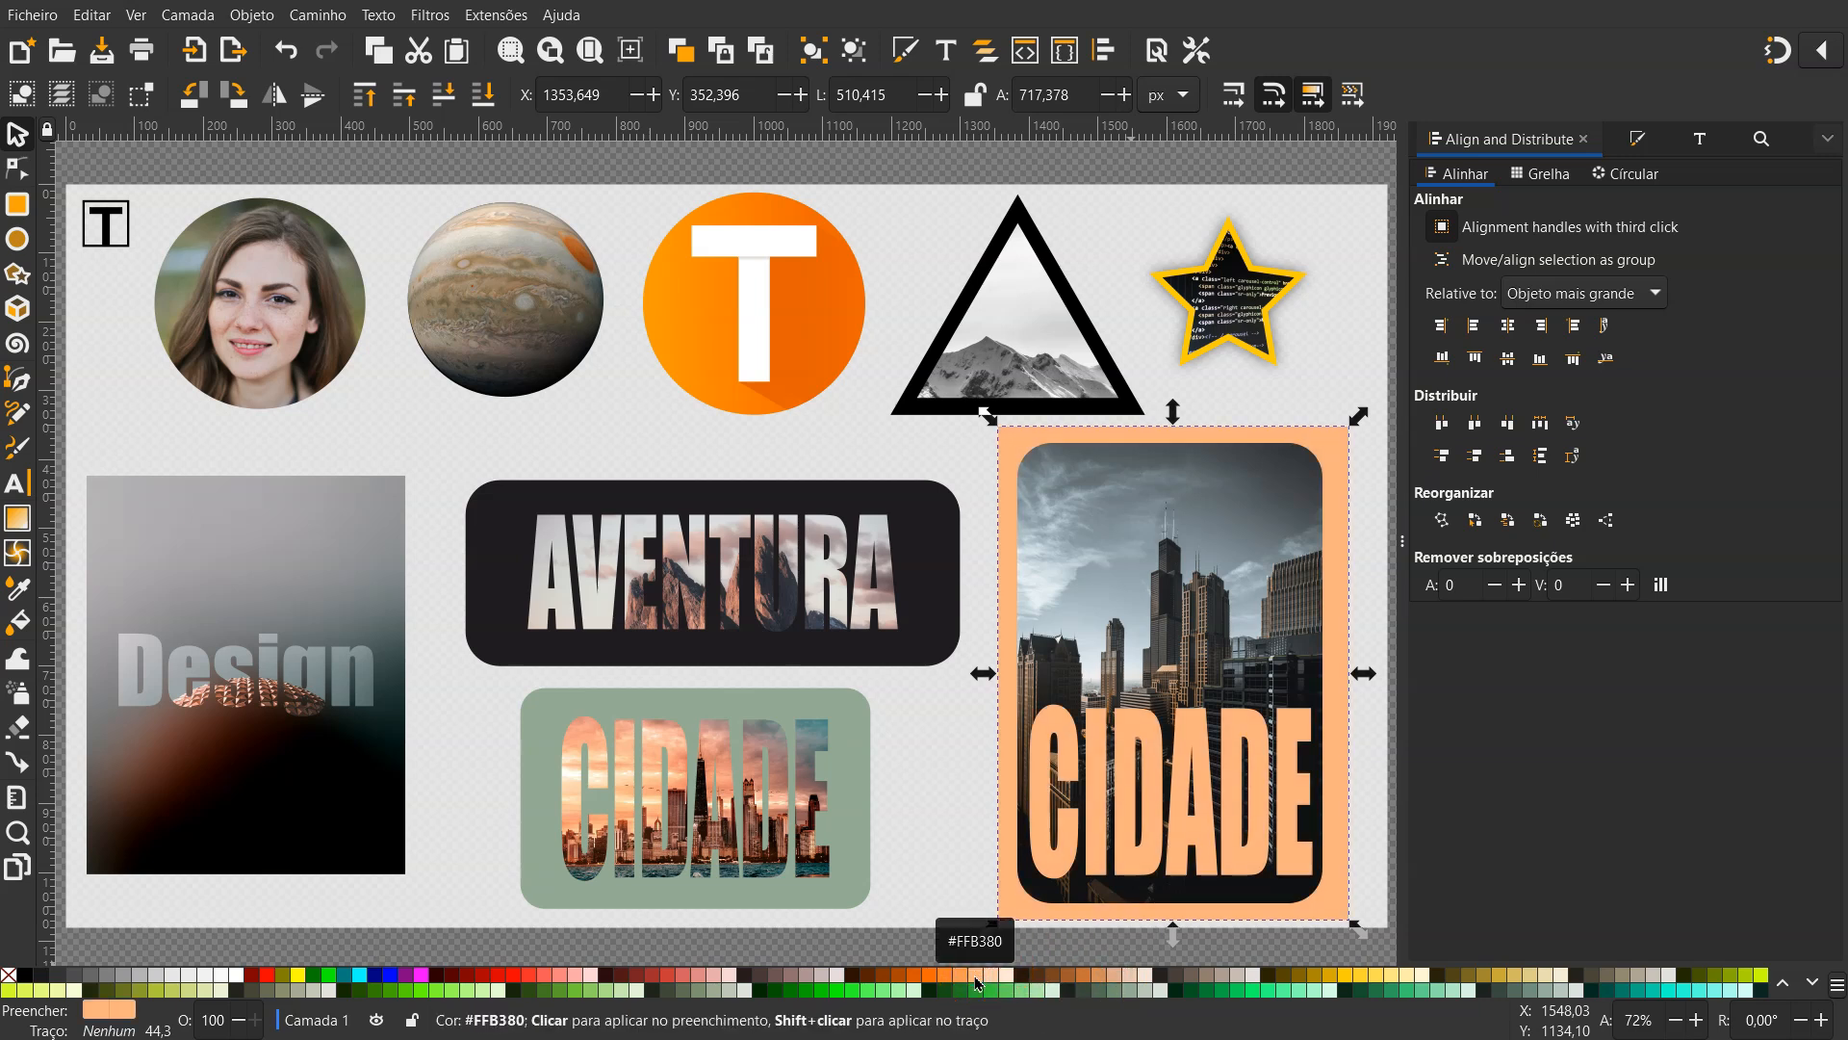
left_click(1233, 980)
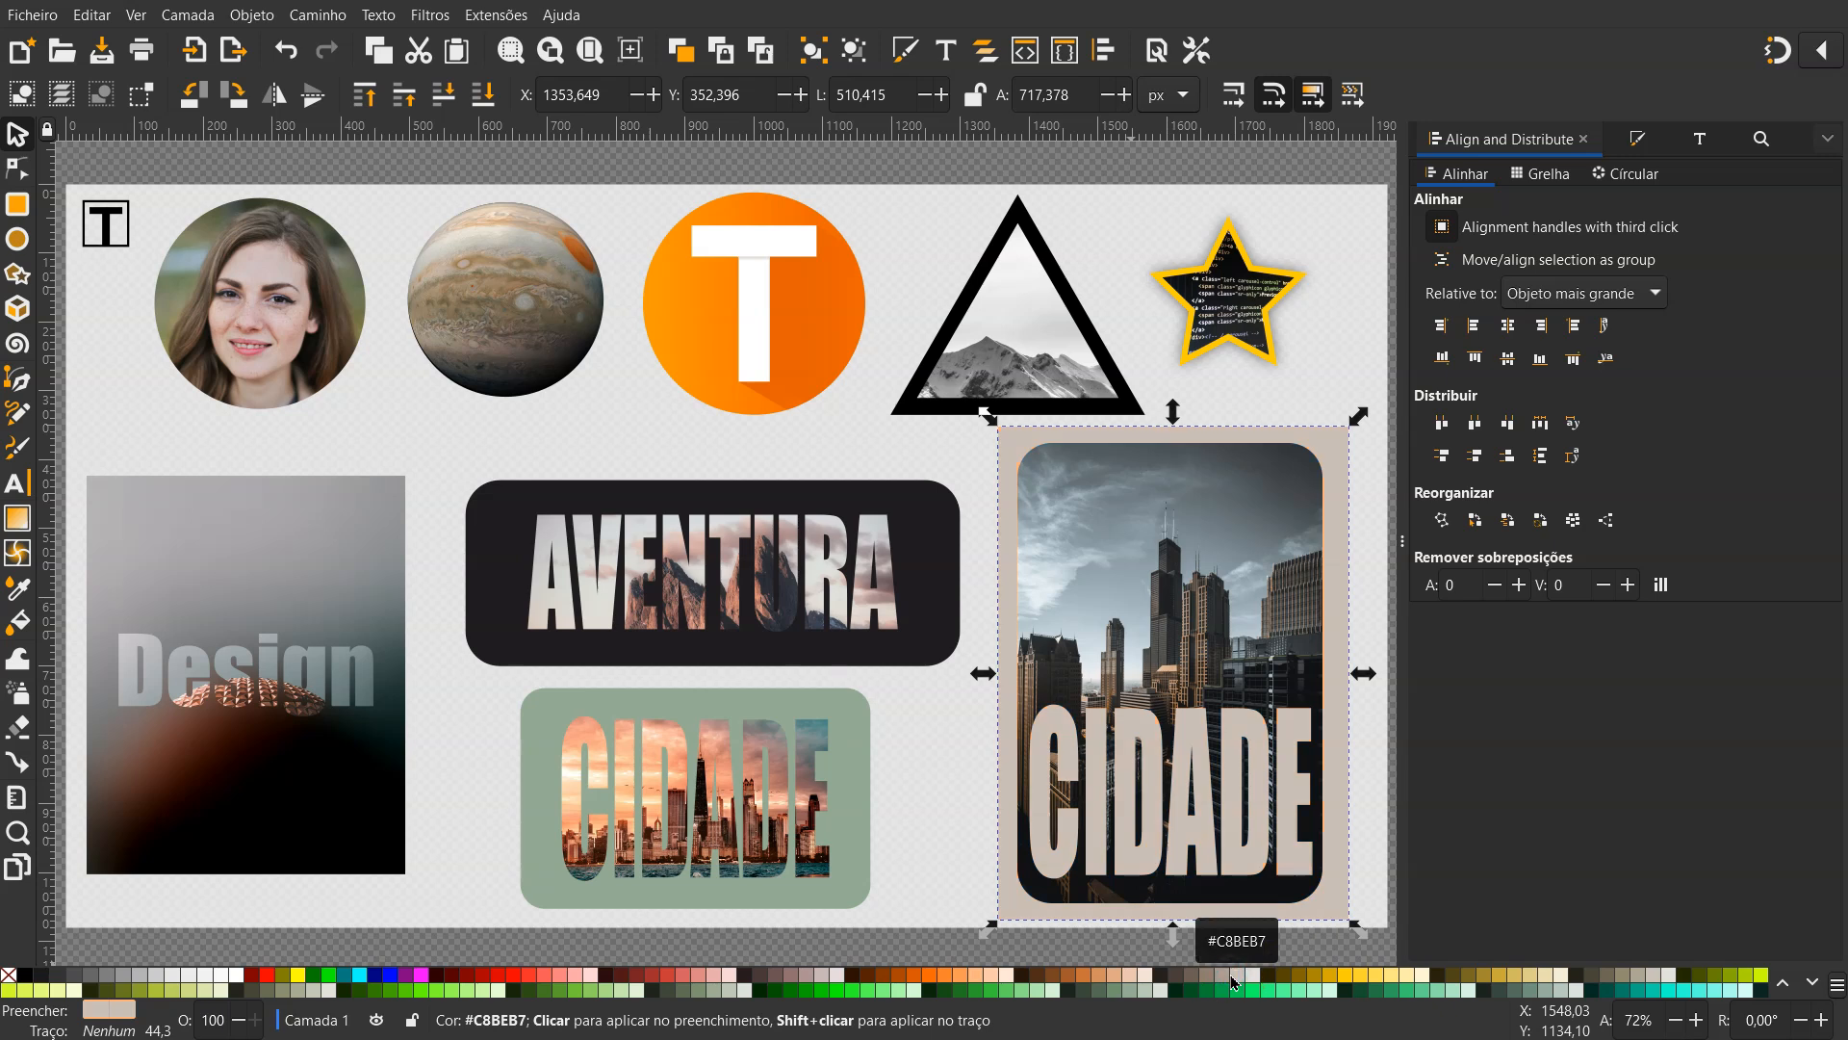
left_click(1554, 989)
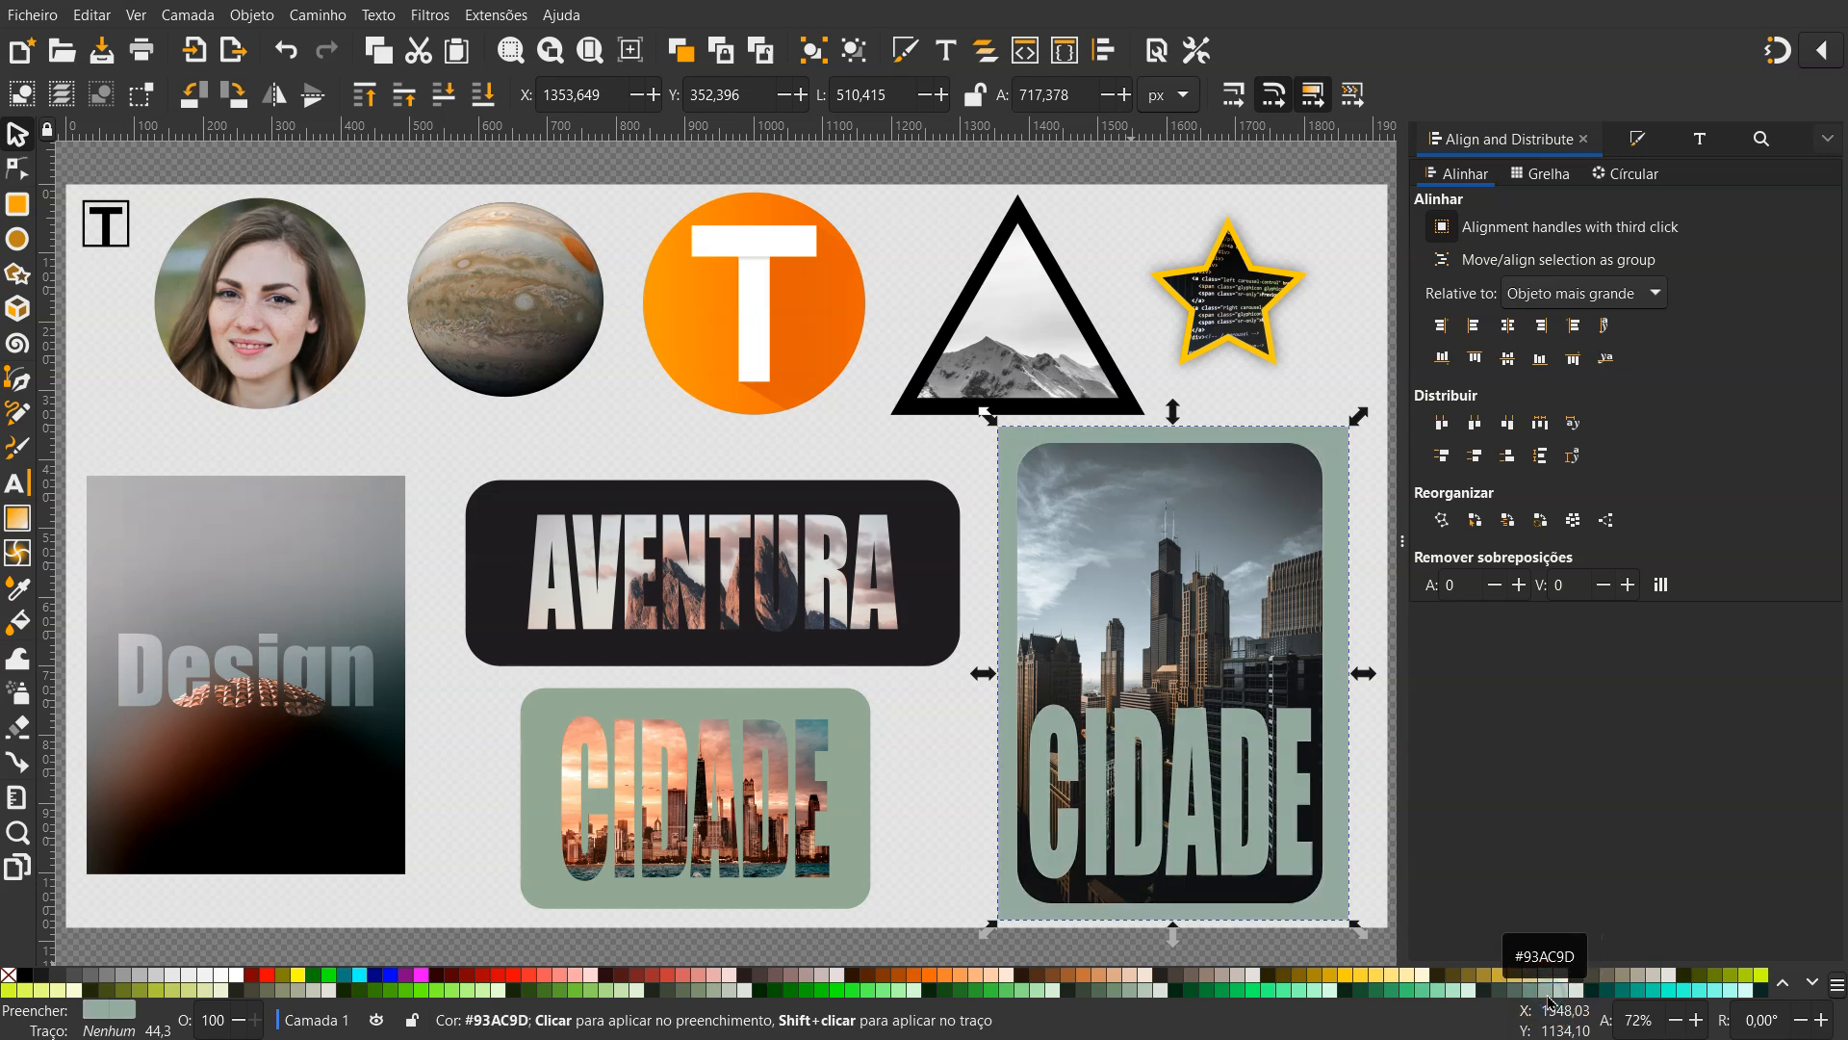
left_click(1815, 983)
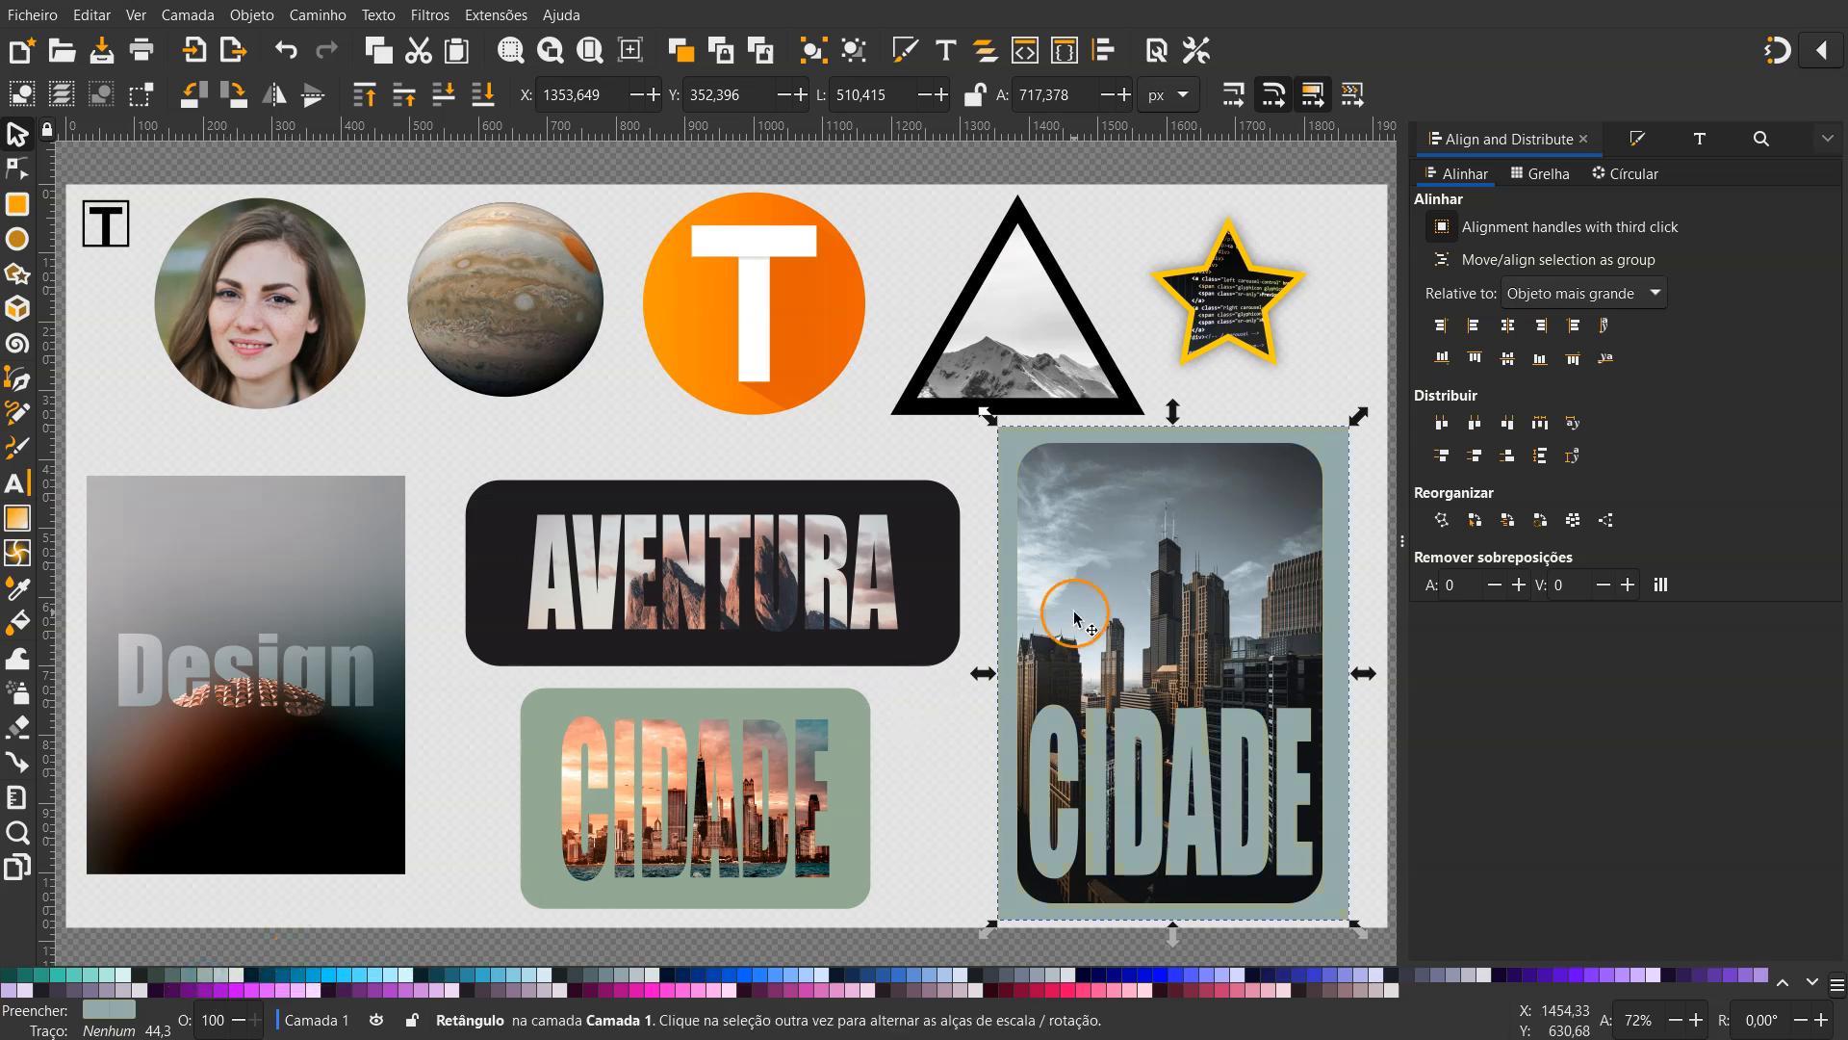
Center the clipped skyscraper picture on the backing rectangle
left_click(1123, 577, "shift")
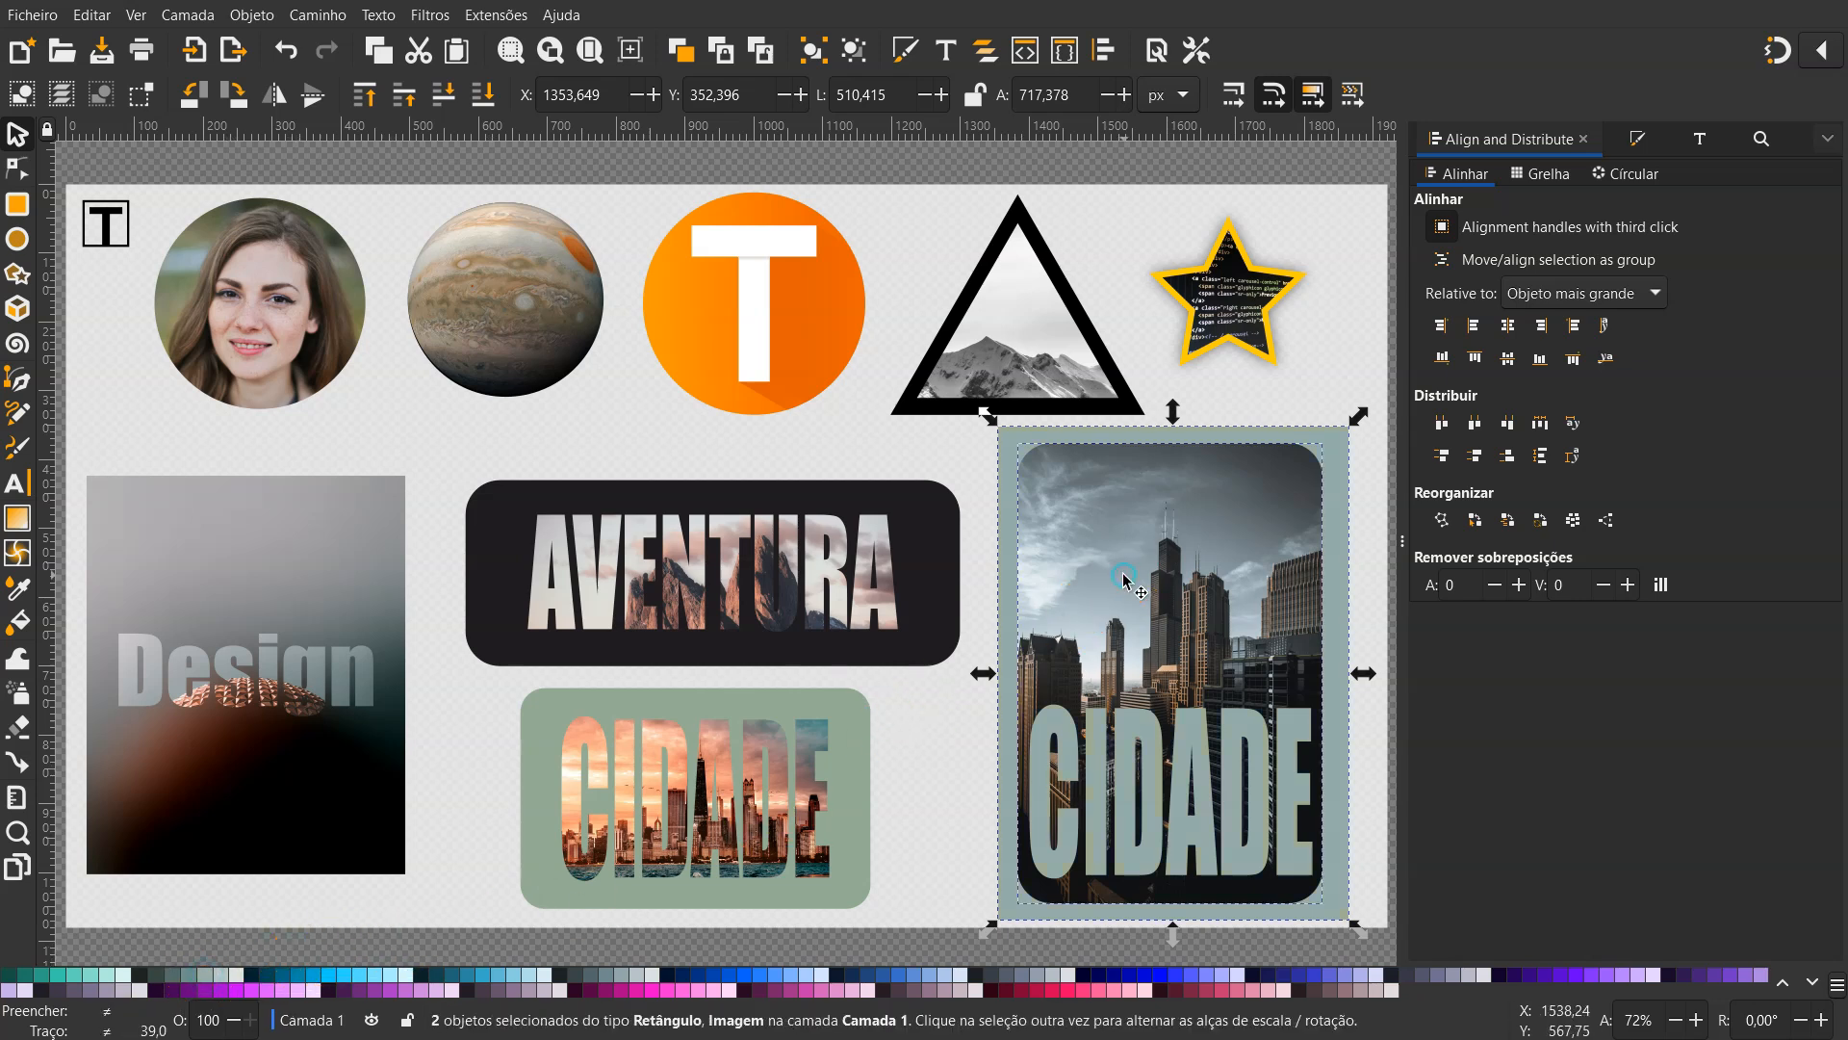
left_click(1508, 327)
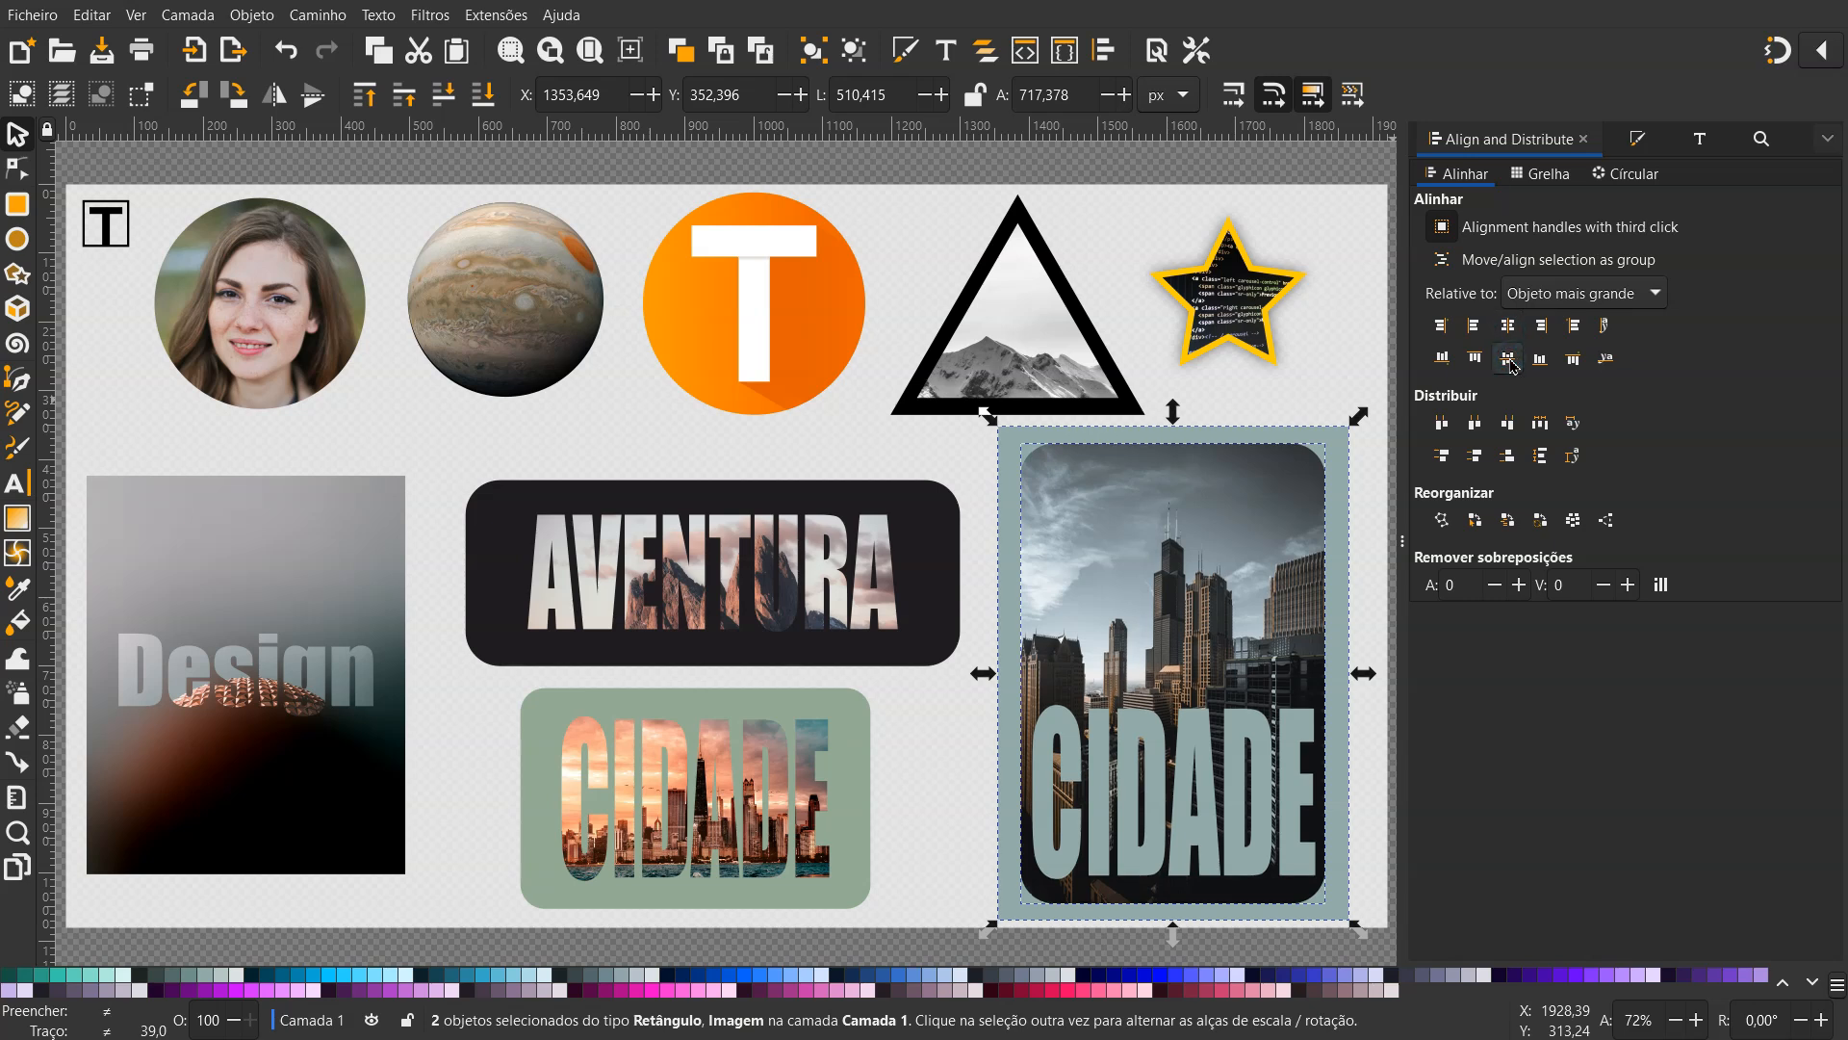
left_click(1368, 295)
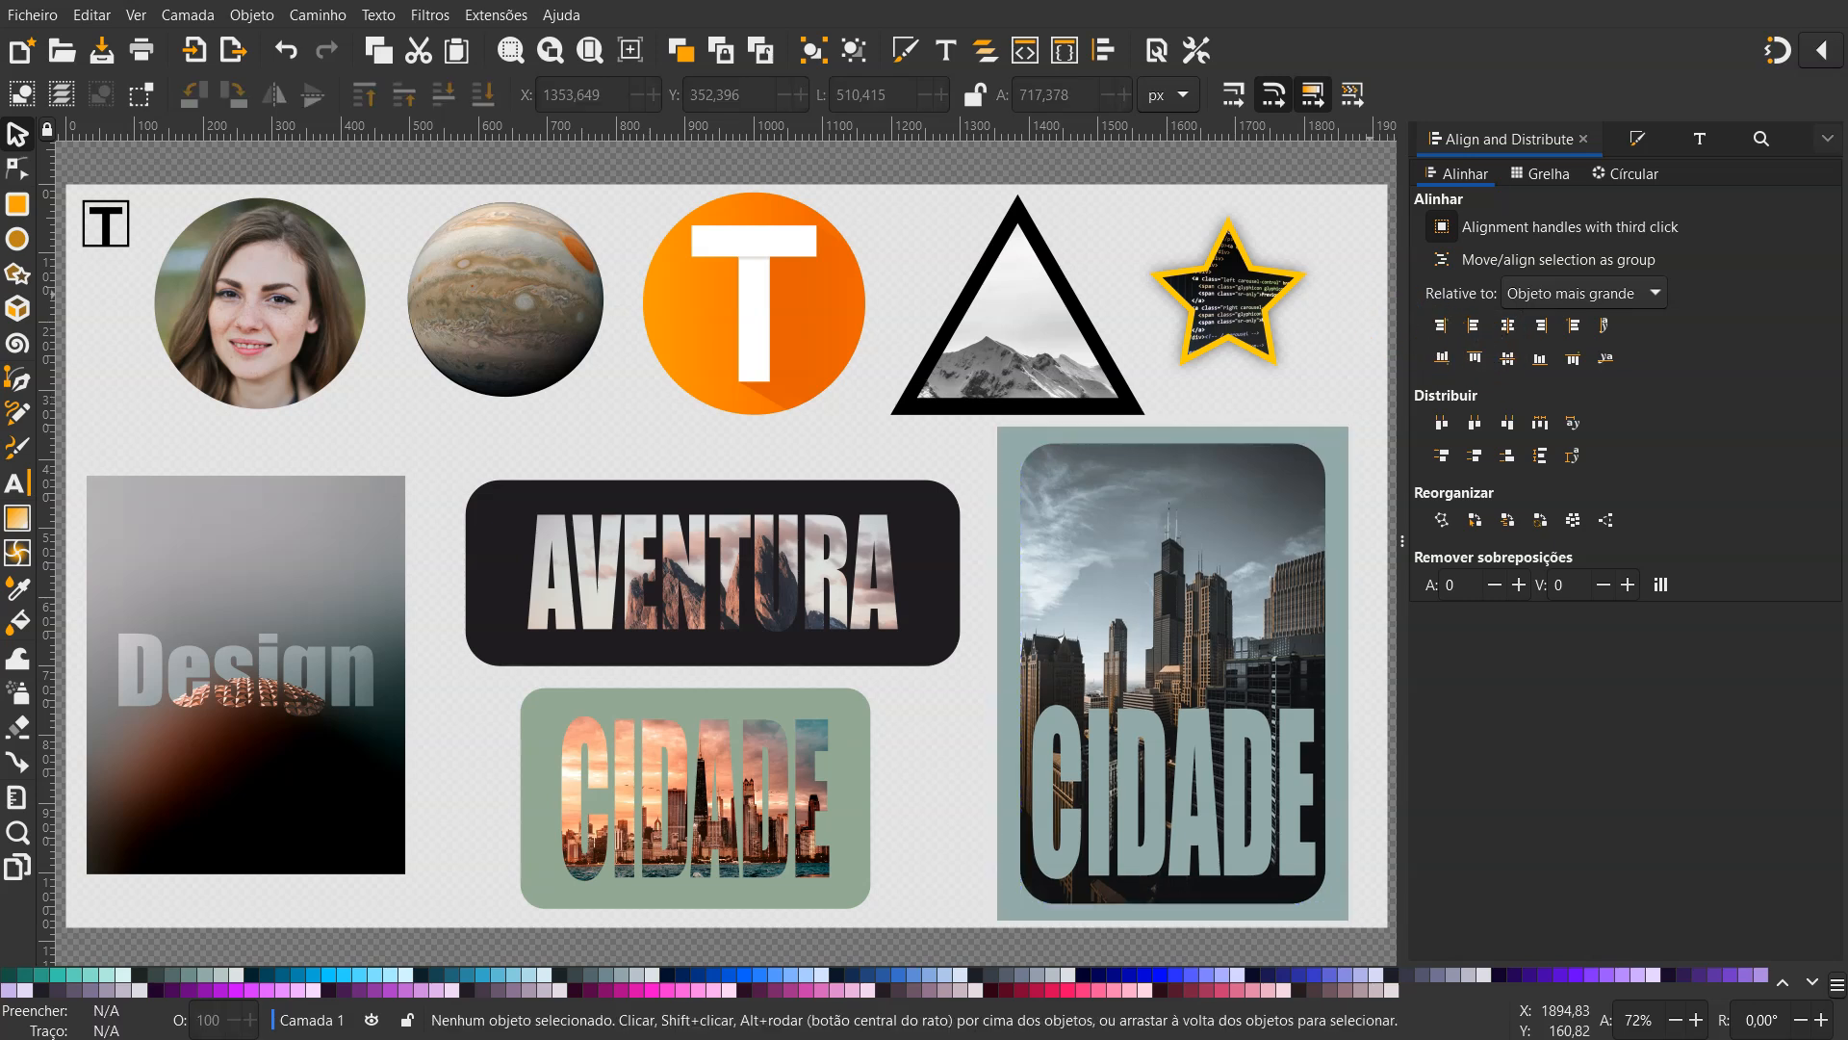